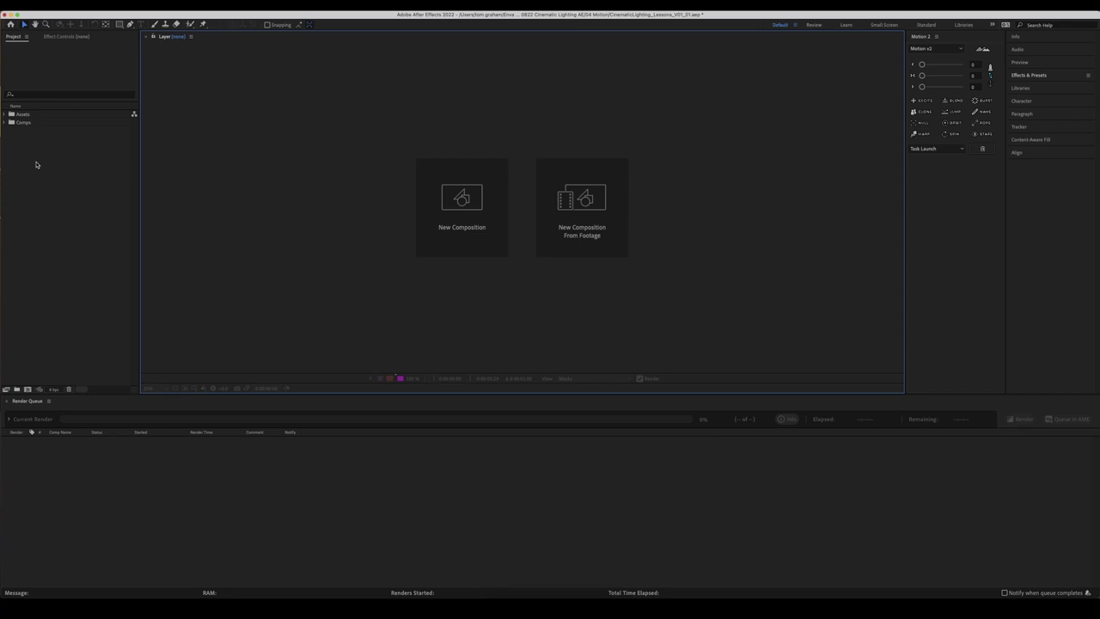
- Open the 01_01_Lesson_Depth_More Depth composition from the Comps folder and collapse the folder
click(5, 122)
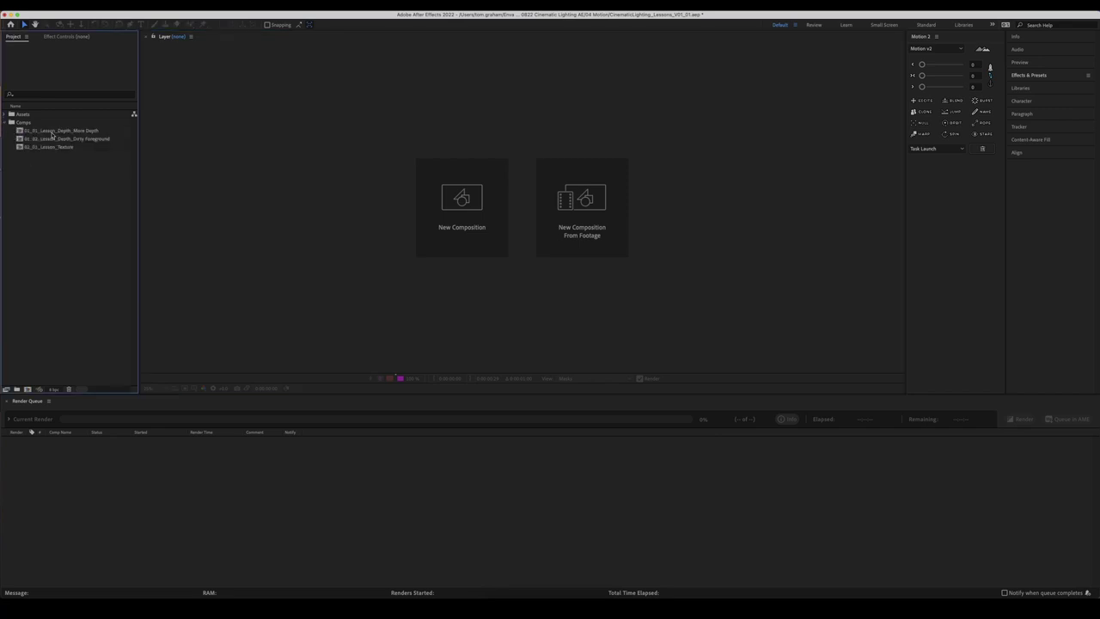
double_click(52, 131)
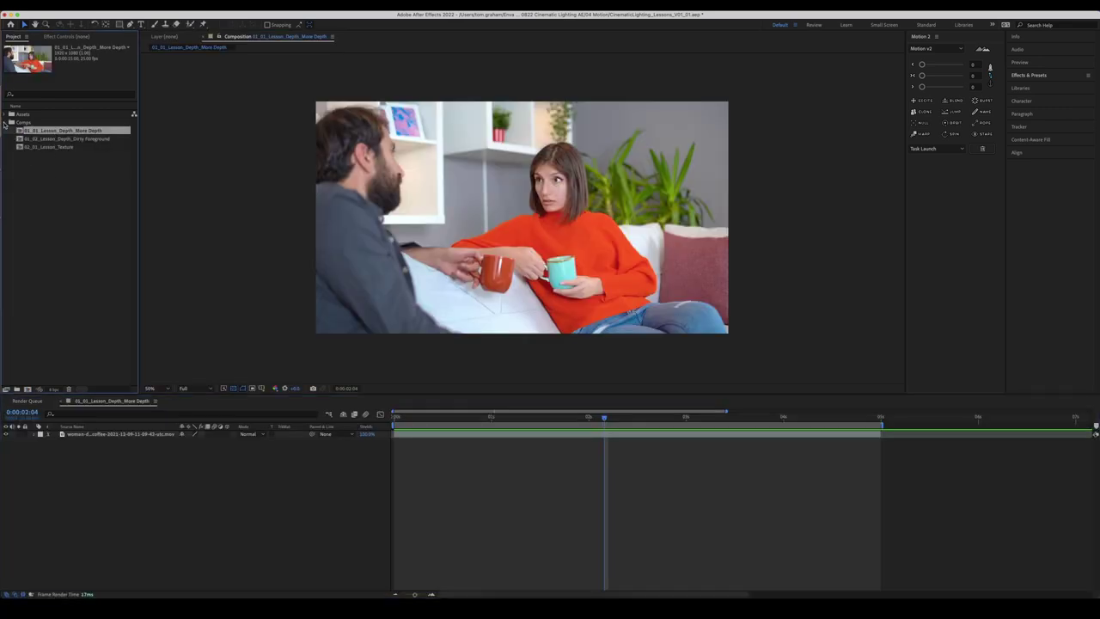
click(5, 122)
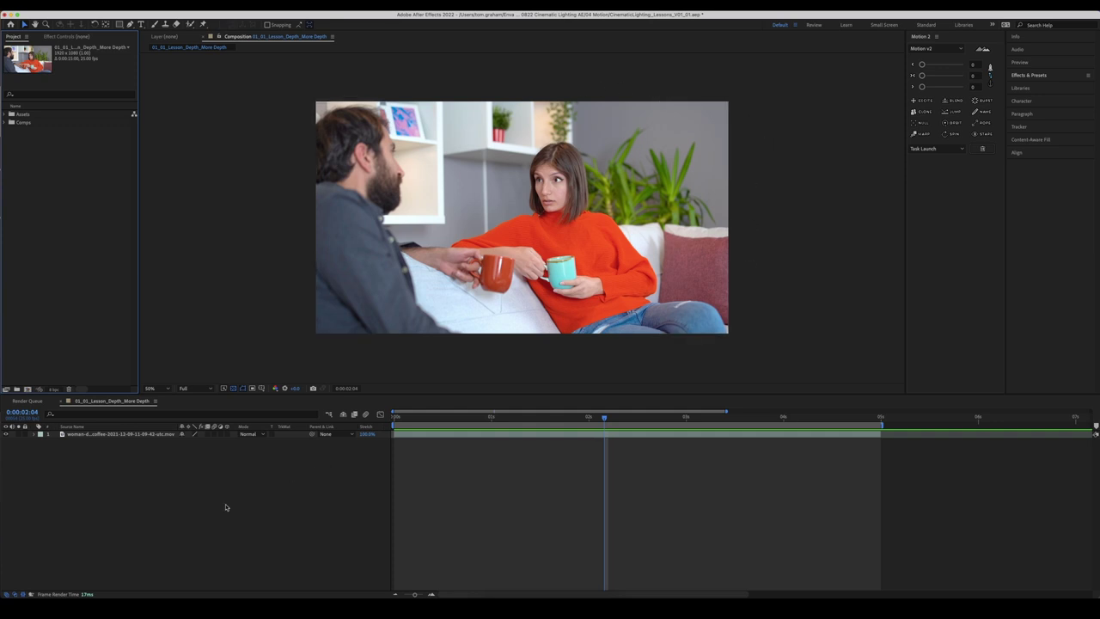
- Duplicate the coffee footage layer twice and rename the three layers, from top to bottom, plant, man and woman
click(120, 434)
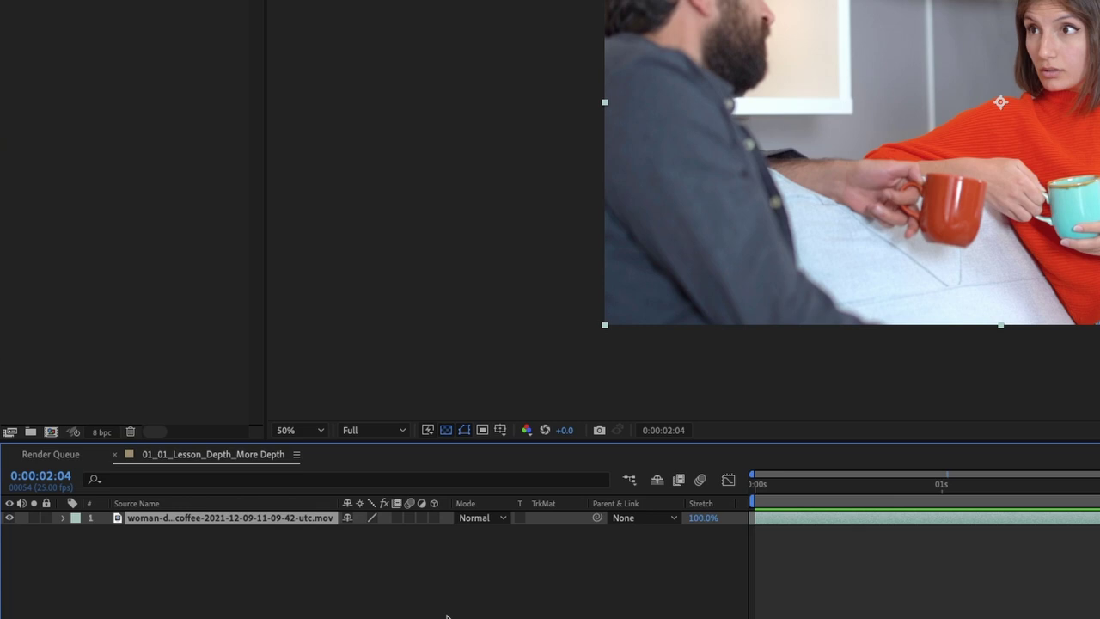
key(ctrl+d)
key(ctrl+d)
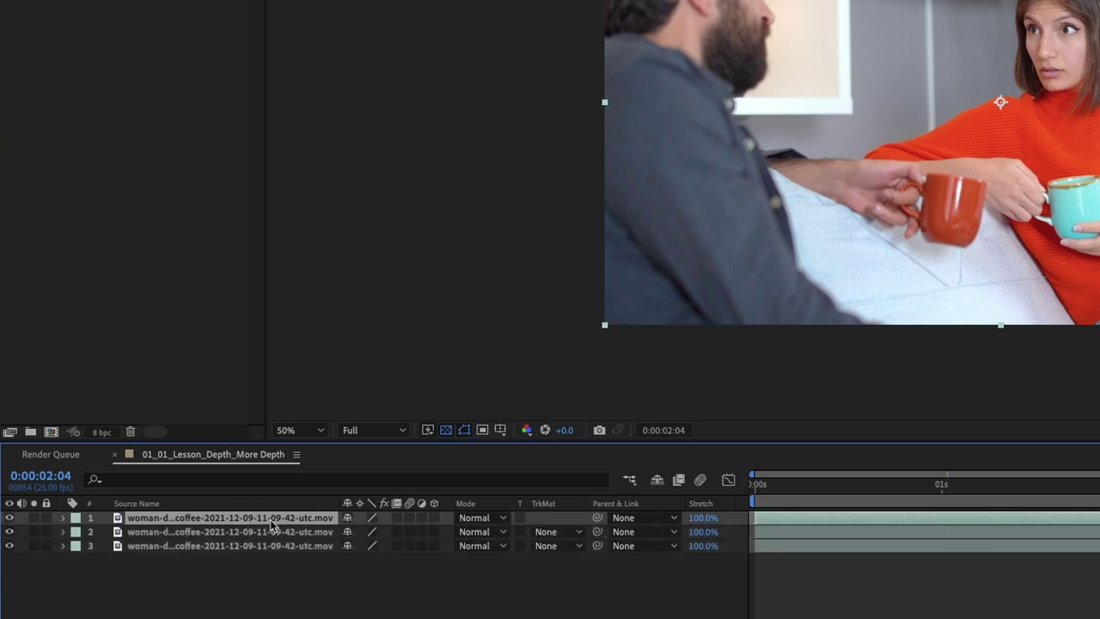
click(214, 586)
click(197, 550)
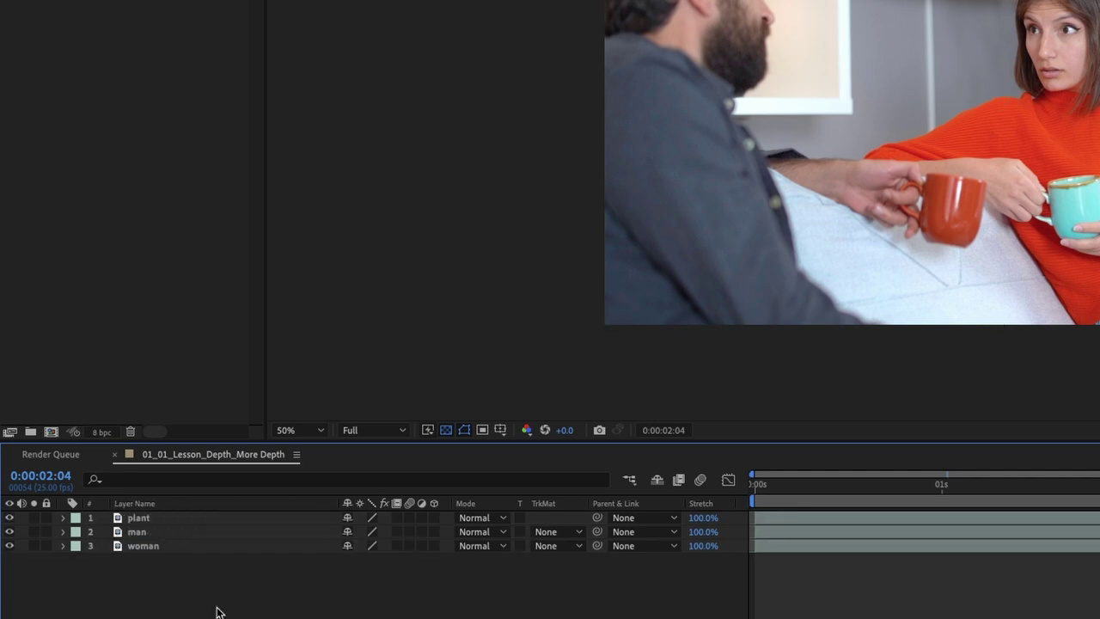
click(225, 548)
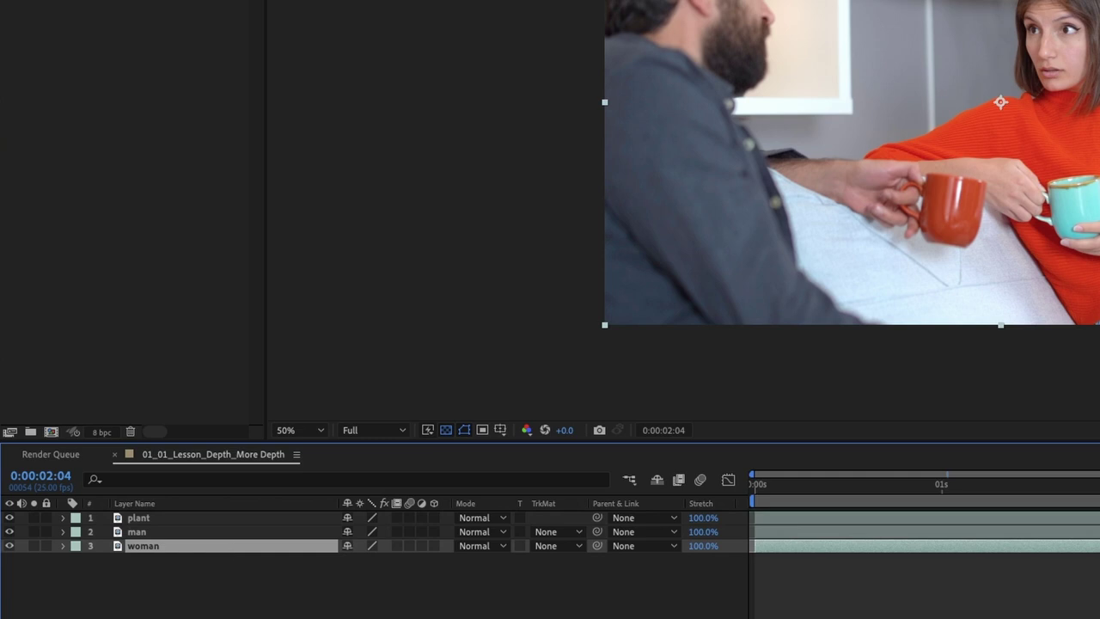
click(153, 532)
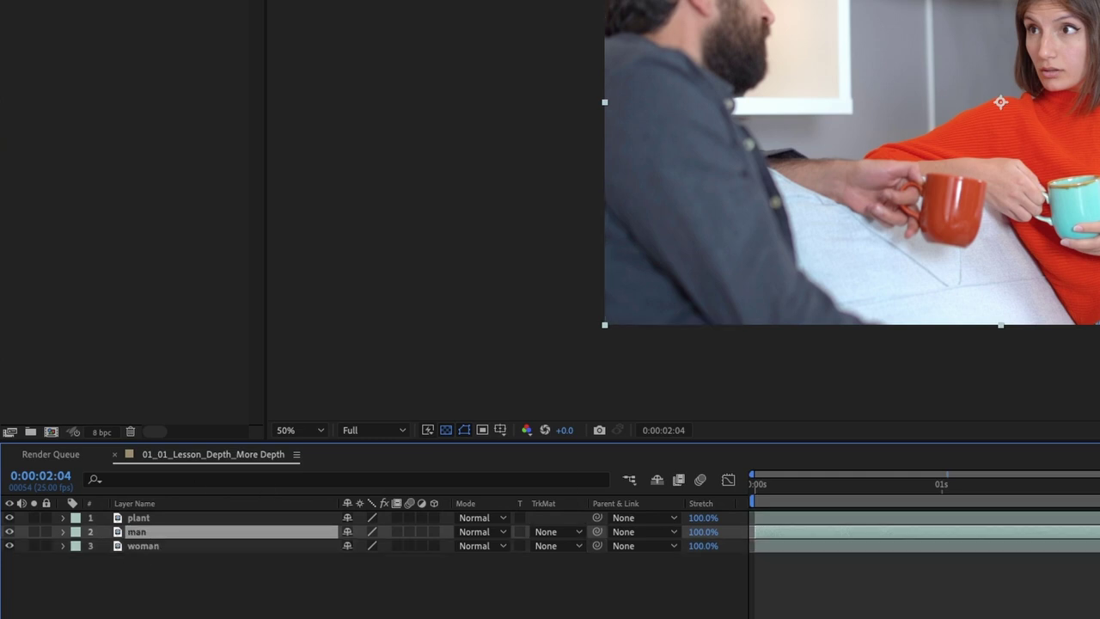
click(173, 517)
click(380, 598)
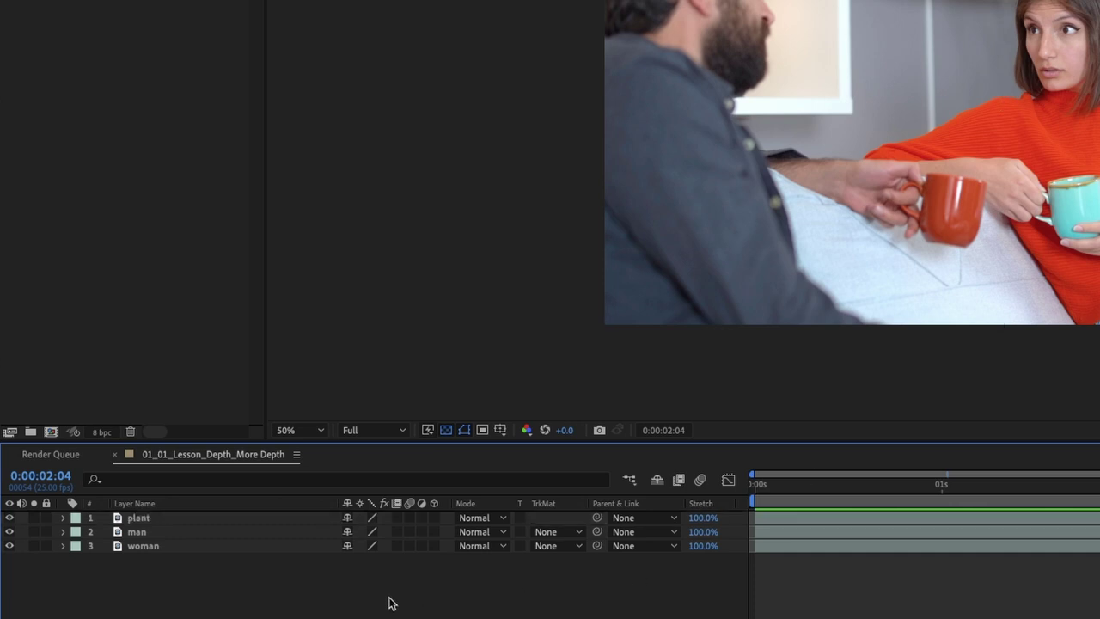
- Draw a closed Pen mask loosely around the man on the man layer and hide the plant and woman layers
click(171, 533)
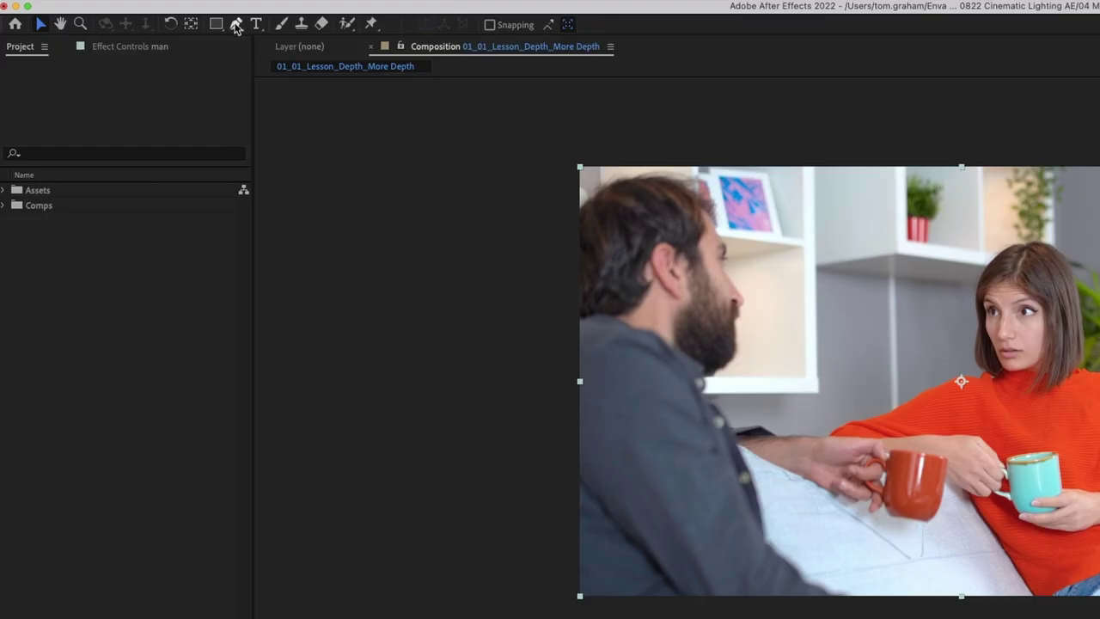
click(236, 24)
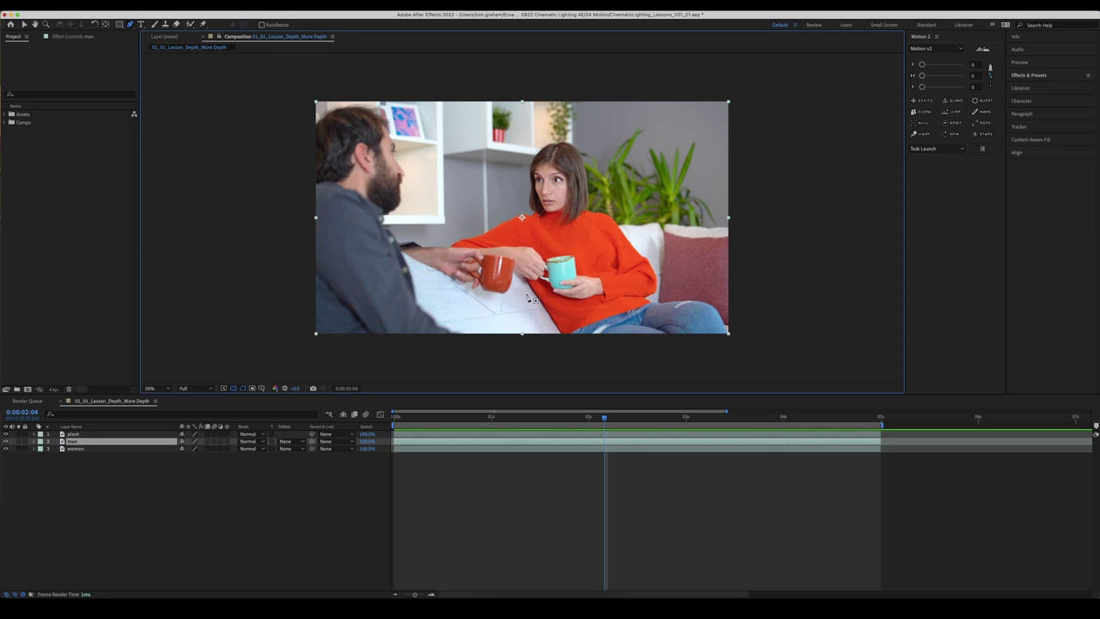
click(290, 88)
click(353, 88)
click(383, 106)
click(413, 151)
click(429, 220)
click(449, 286)
click(502, 307)
click(545, 331)
click(559, 354)
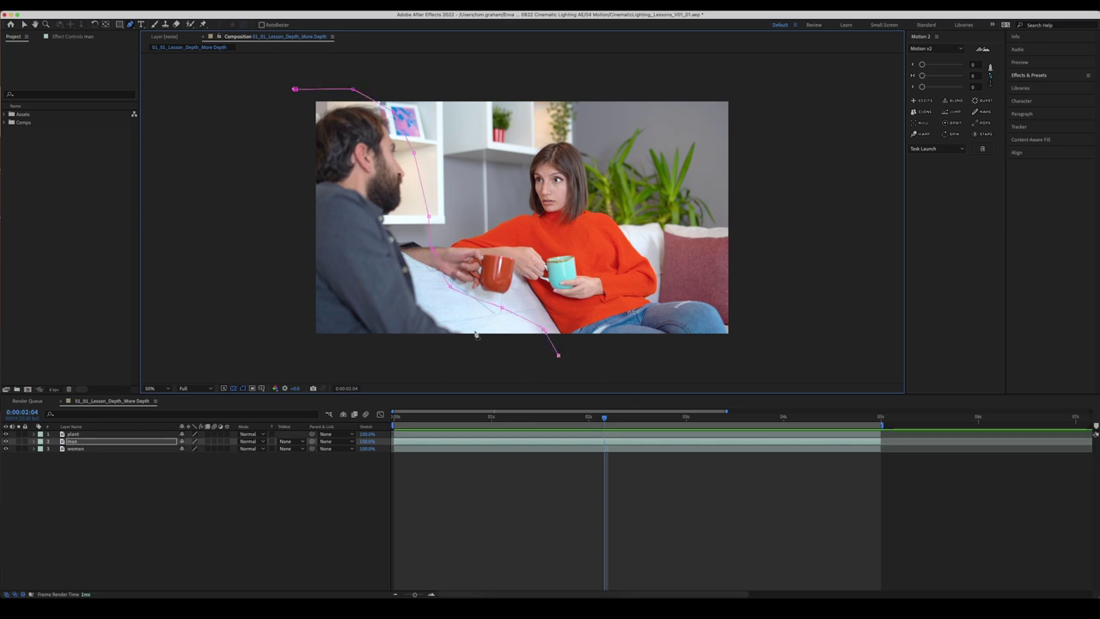
click(513, 371)
click(258, 342)
click(279, 148)
click(294, 89)
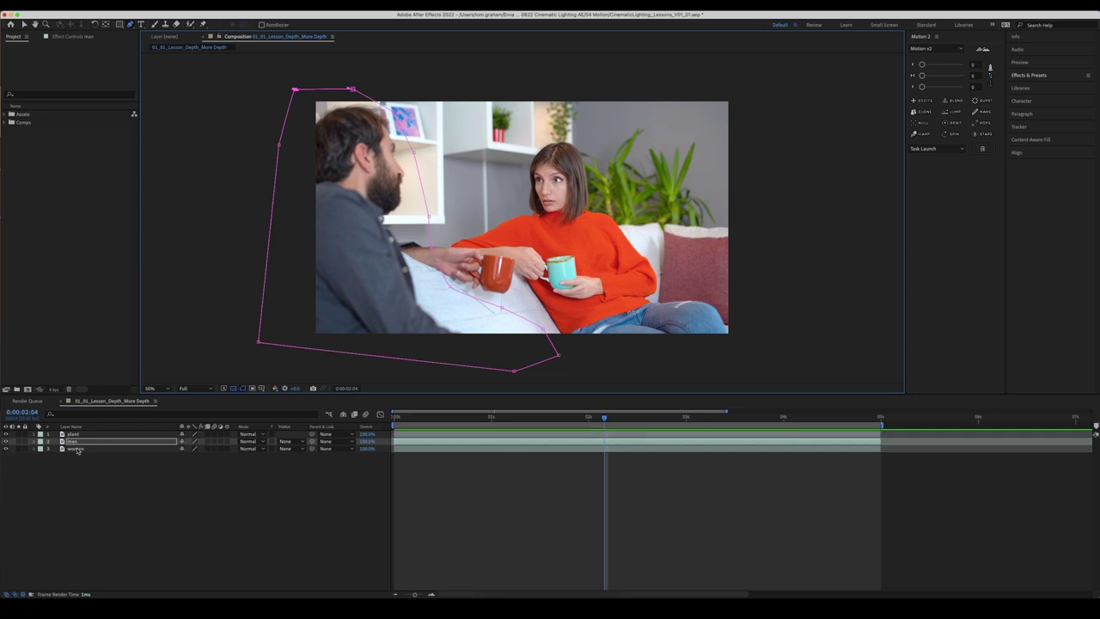
click(13, 441)
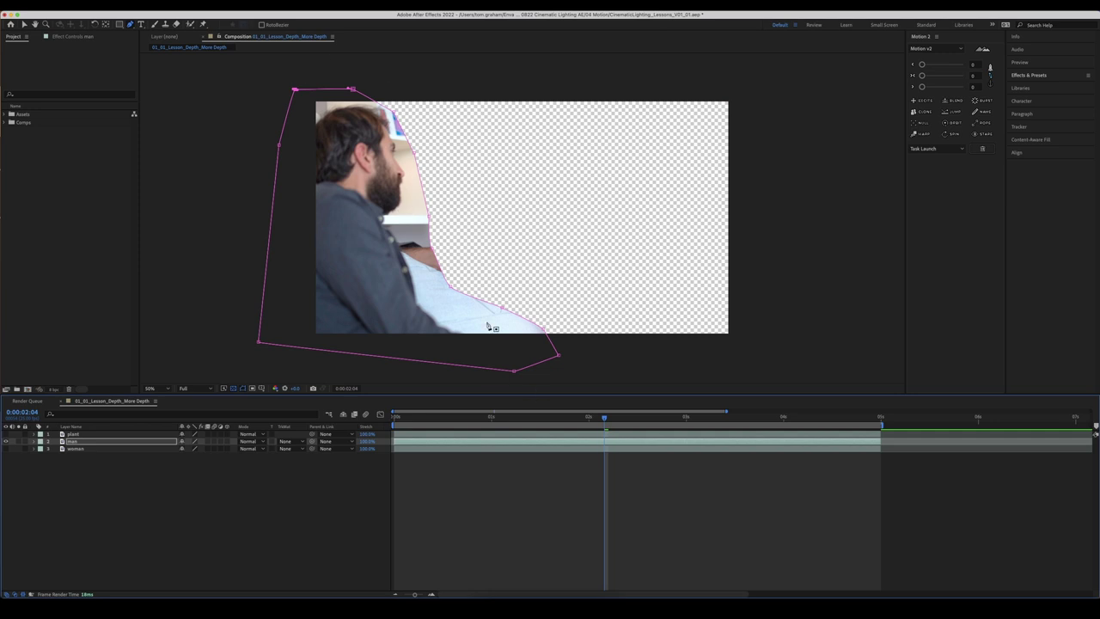
click(138, 539)
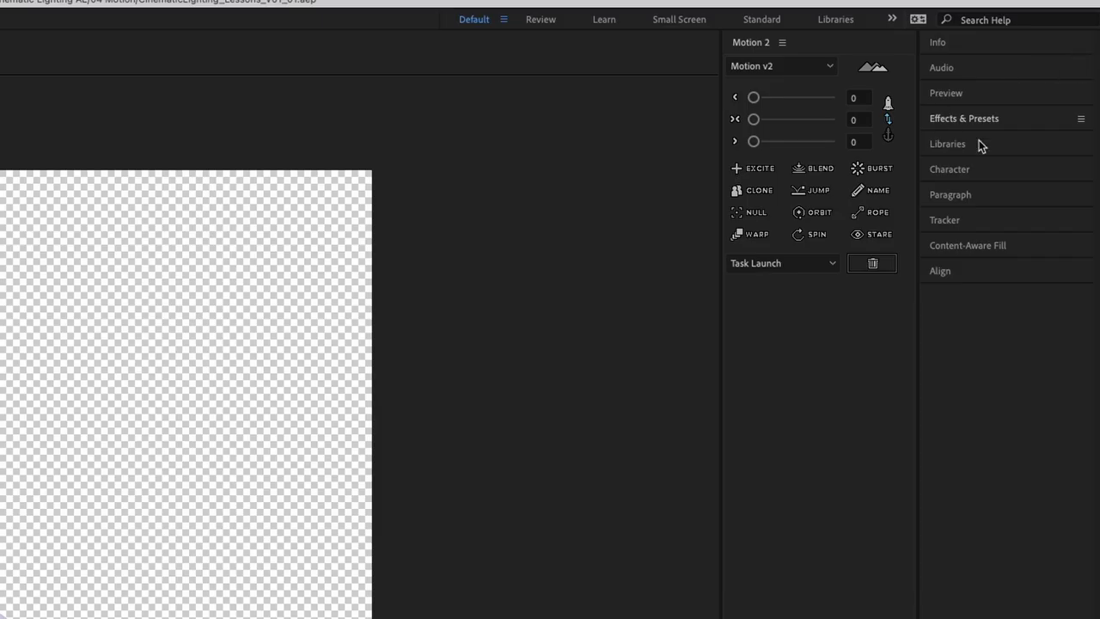
- Apply the Gaussian Blur effect to the man layer with a Blurriness of 20
click(989, 120)
click(981, 138)
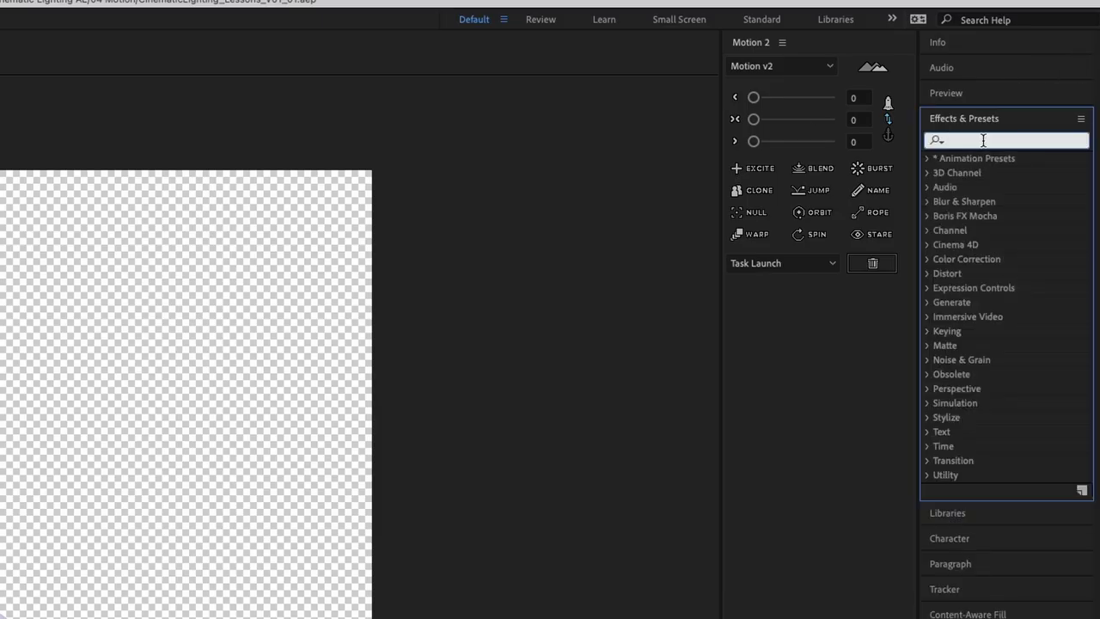
text(gauss)
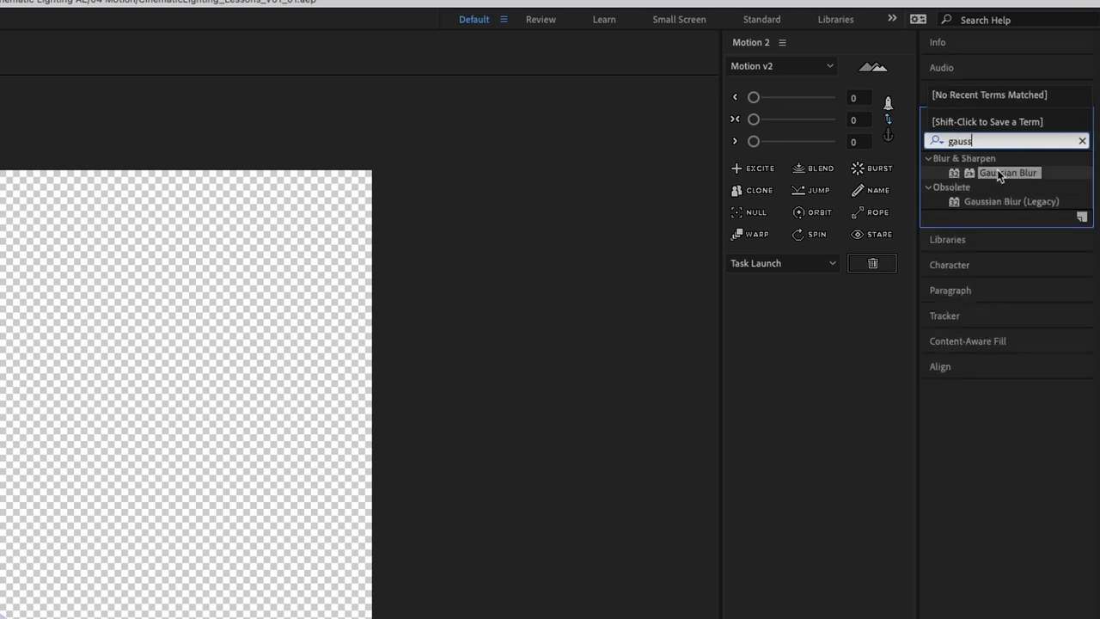
drag(998, 172, 107, 448)
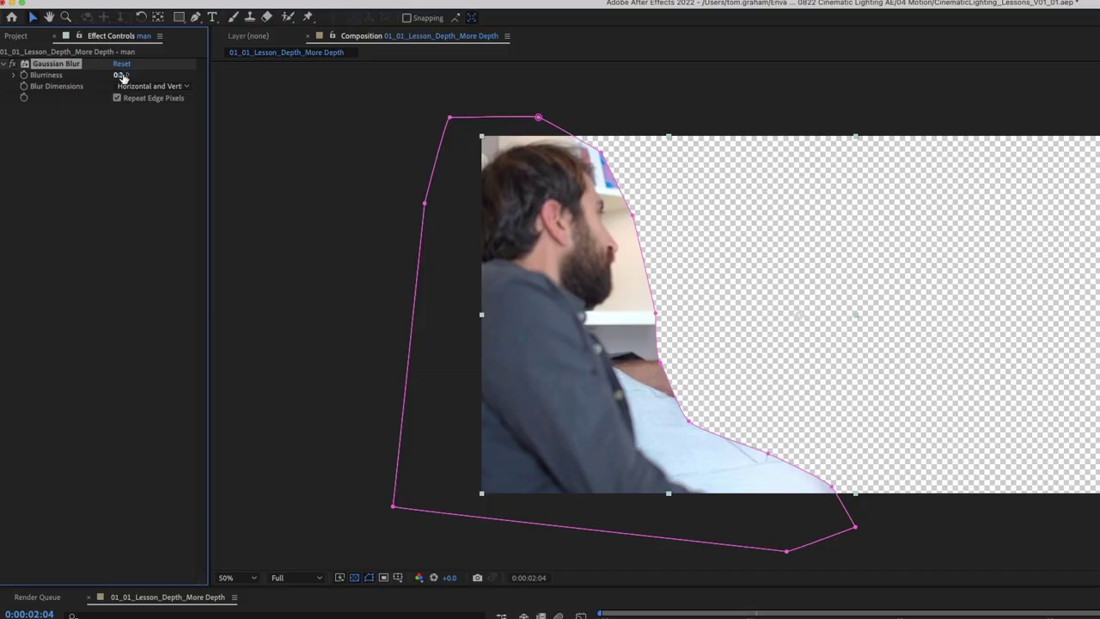
click(81, 62)
text(20)
key(Return)
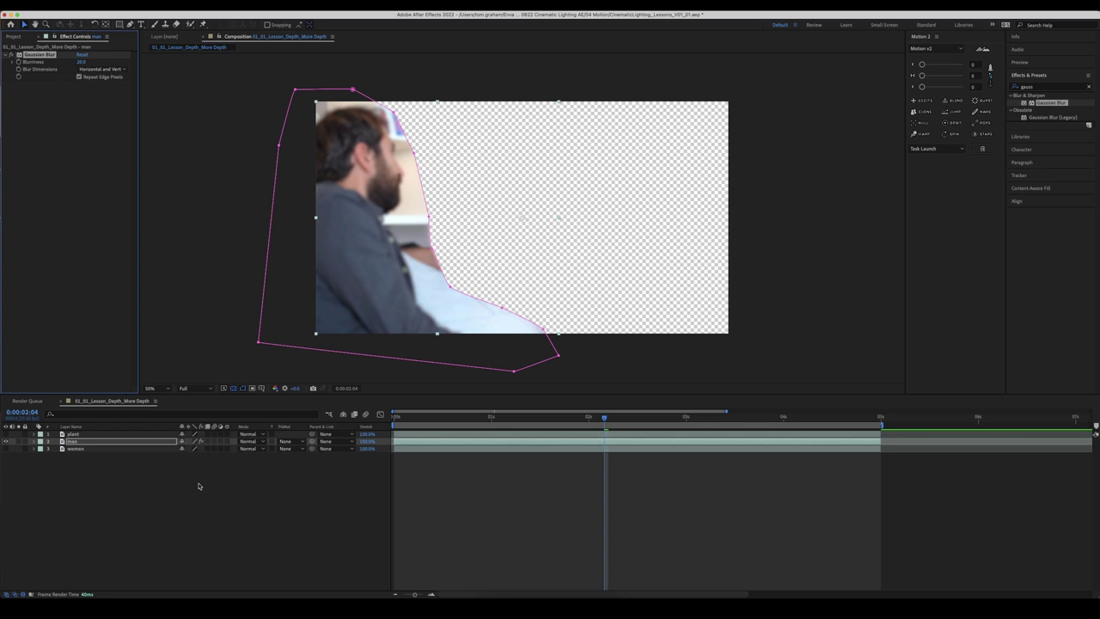
click(120, 481)
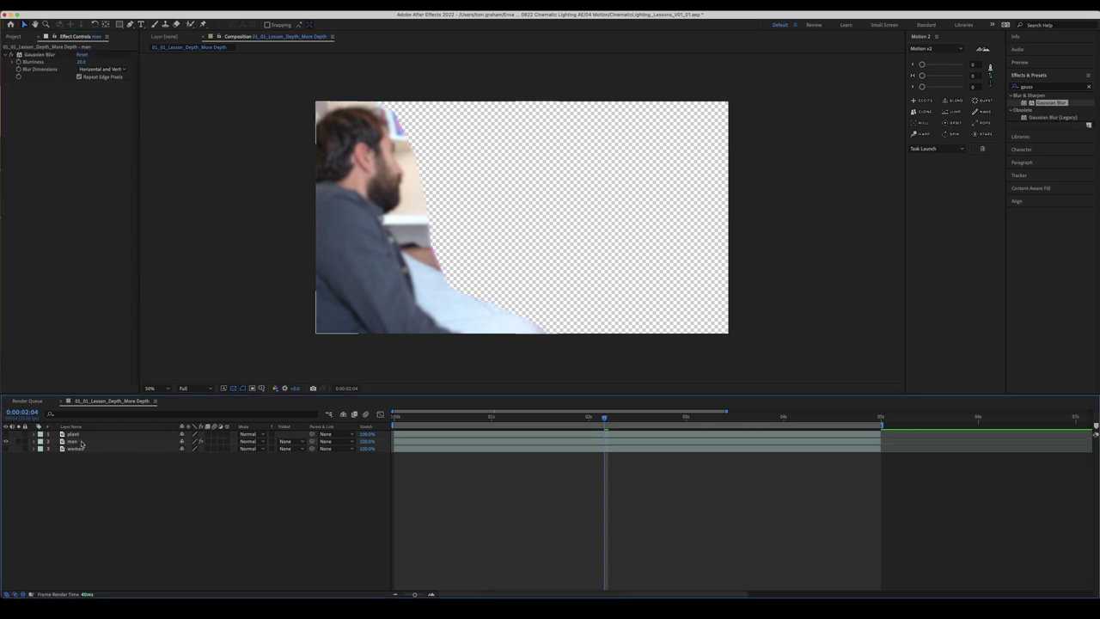
- Set the feather of the man layer's mask to 61 pixels and pull the mask inward with a negative expansion
click(95, 443)
key(m)
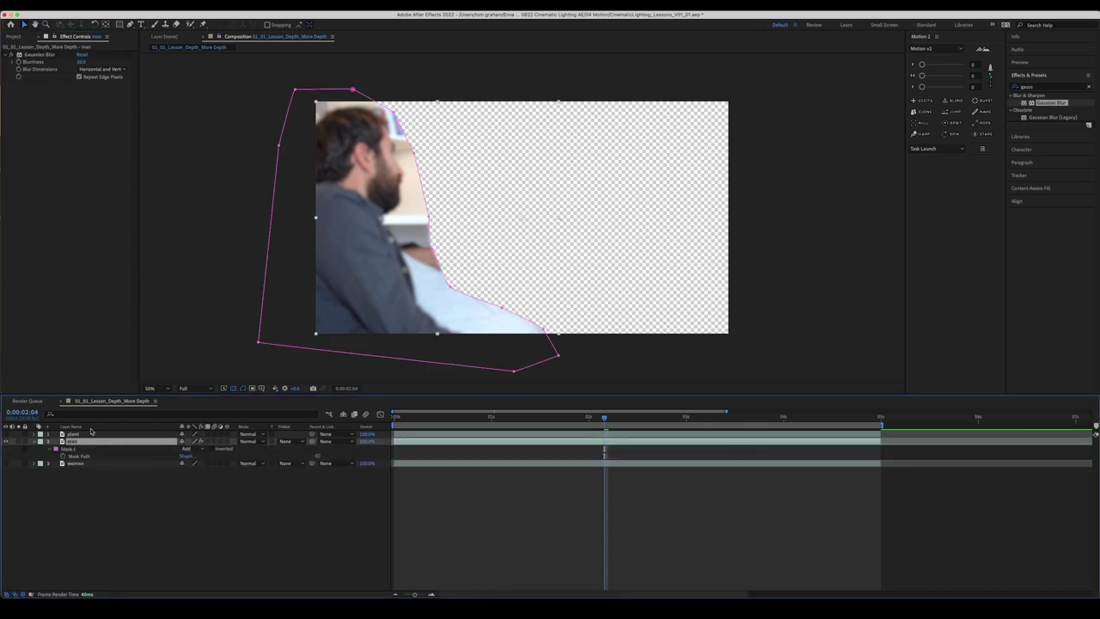
key(m)
key(m)
key(m)
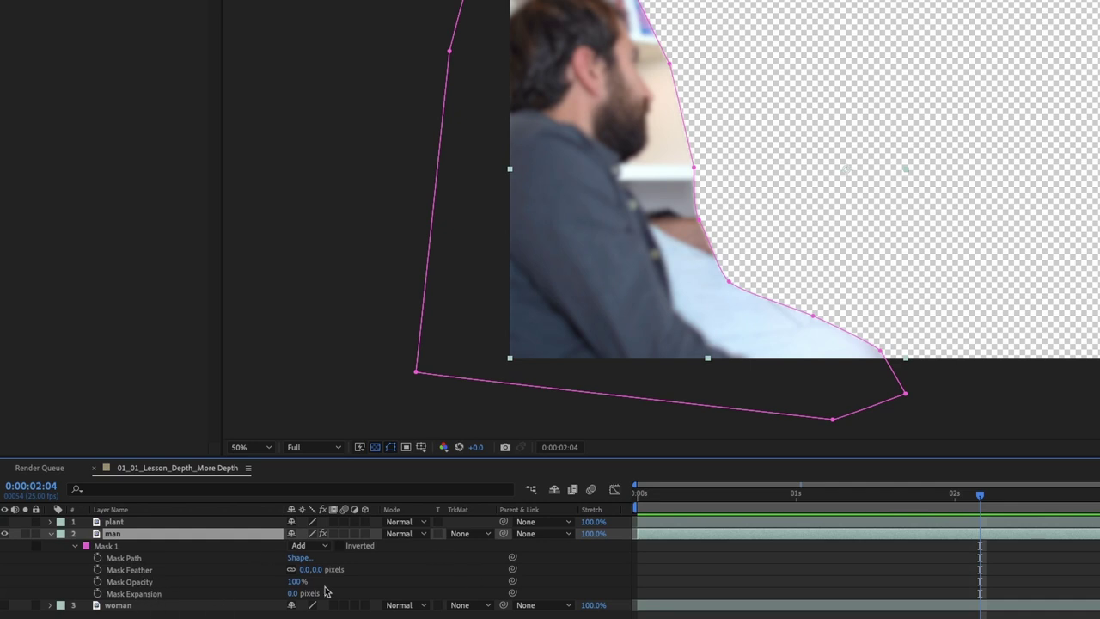
drag(305, 569, 335, 564)
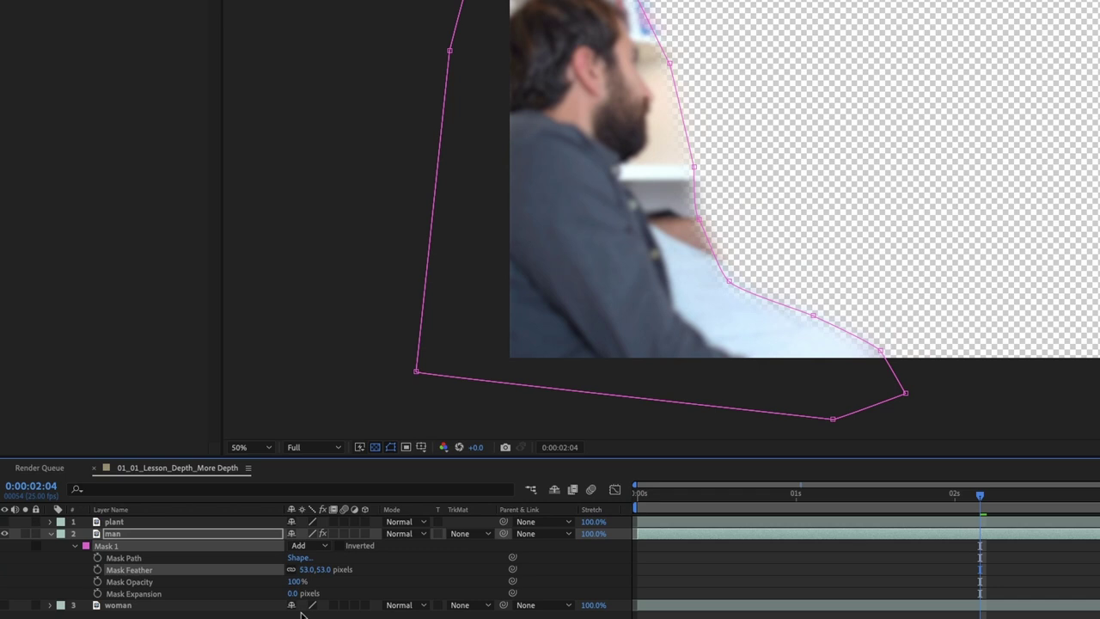
drag(306, 568, 284, 595)
- Make the woman layer visible again and toggle the man layer's visibility to compare the foreground blur
key(F2)
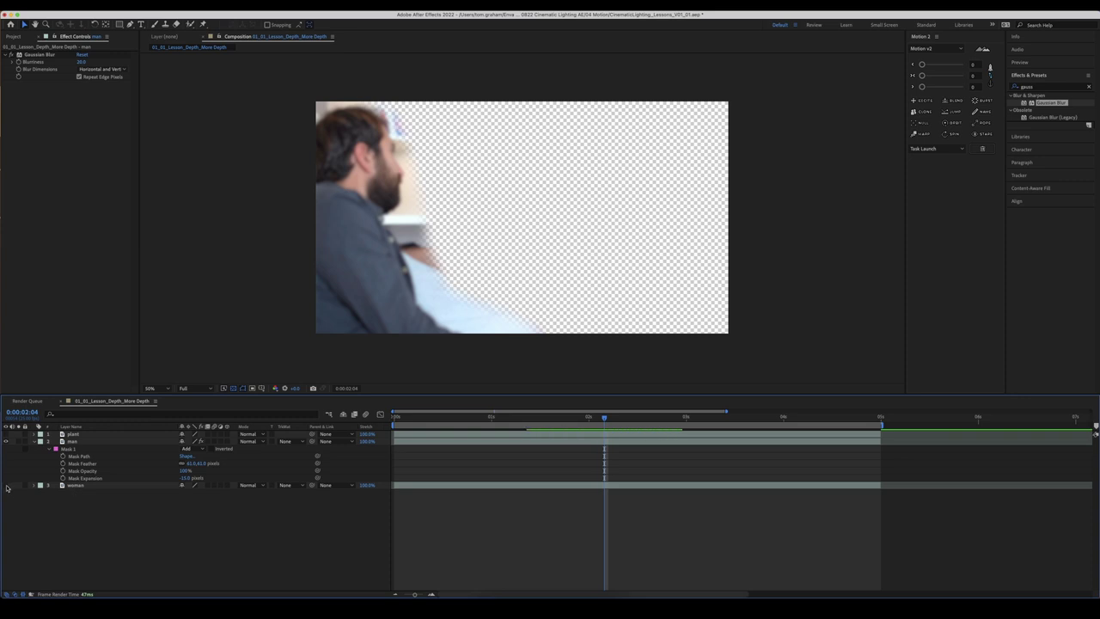
click(6, 485)
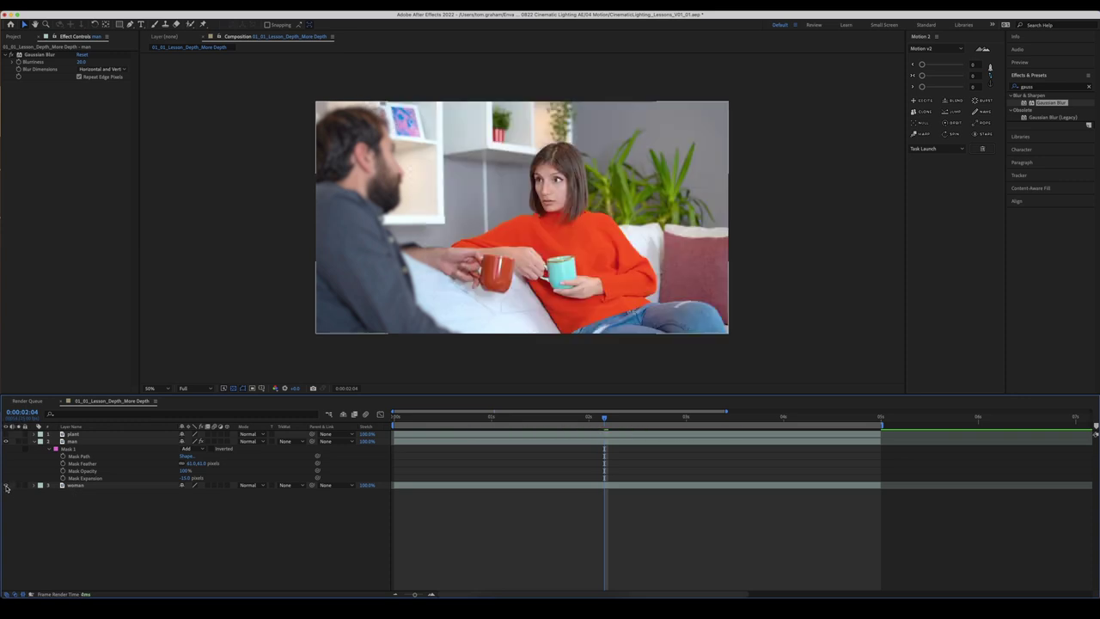
click(6, 441)
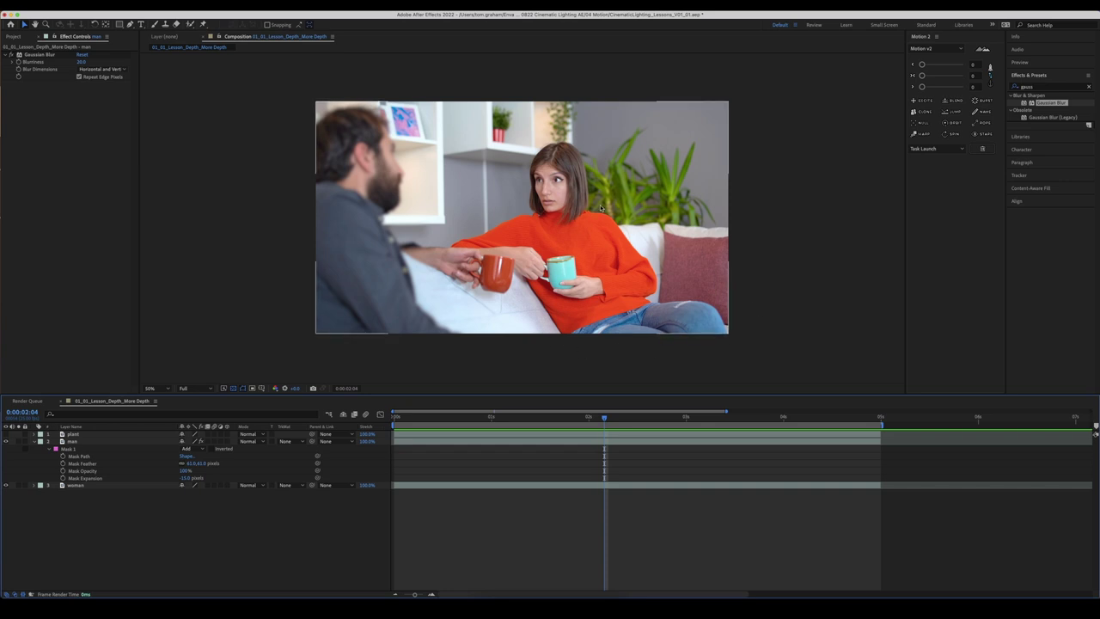
- Draw a closed Pen mask on the plant layer enclosing the background shelves, plants and cushions and skirting around the woman
click(683, 269)
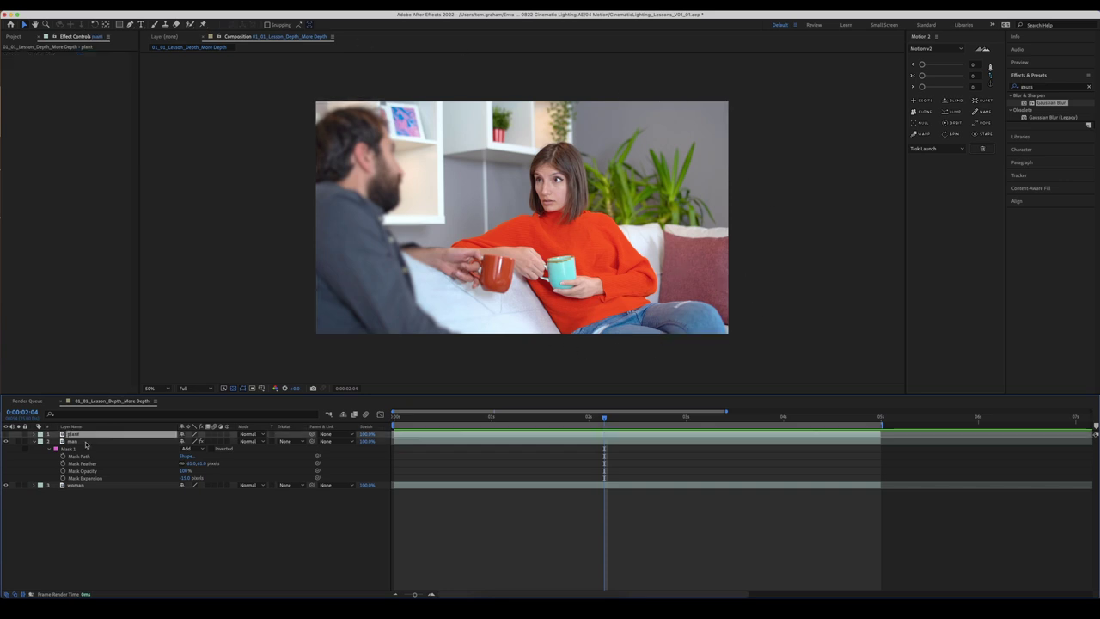
click(131, 25)
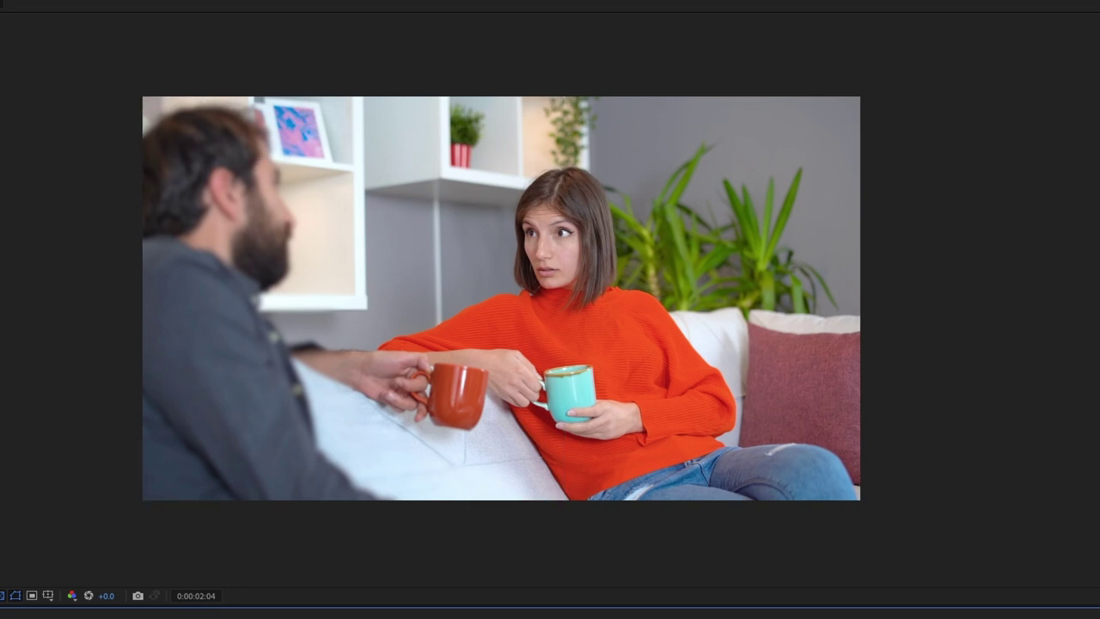
click(186, 72)
click(294, 128)
click(402, 142)
click(440, 155)
click(493, 183)
click(631, 225)
click(642, 276)
click(685, 317)
click(745, 422)
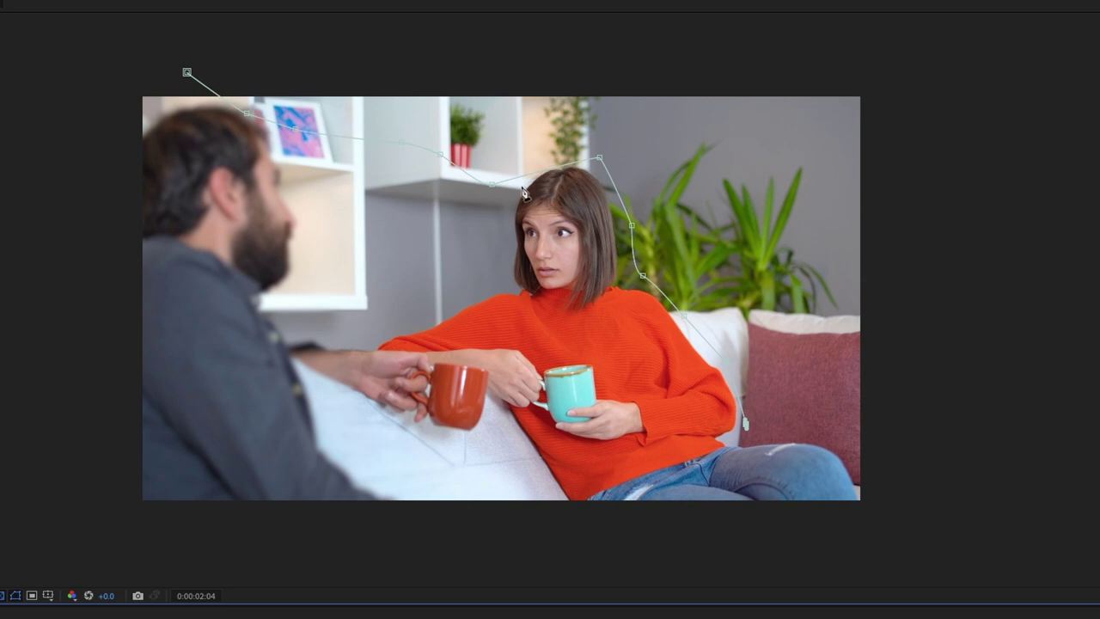
click(769, 456)
click(751, 487)
drag(711, 505, 786, 543)
click(948, 538)
click(961, 292)
click(908, 42)
click(298, 42)
click(196, 72)
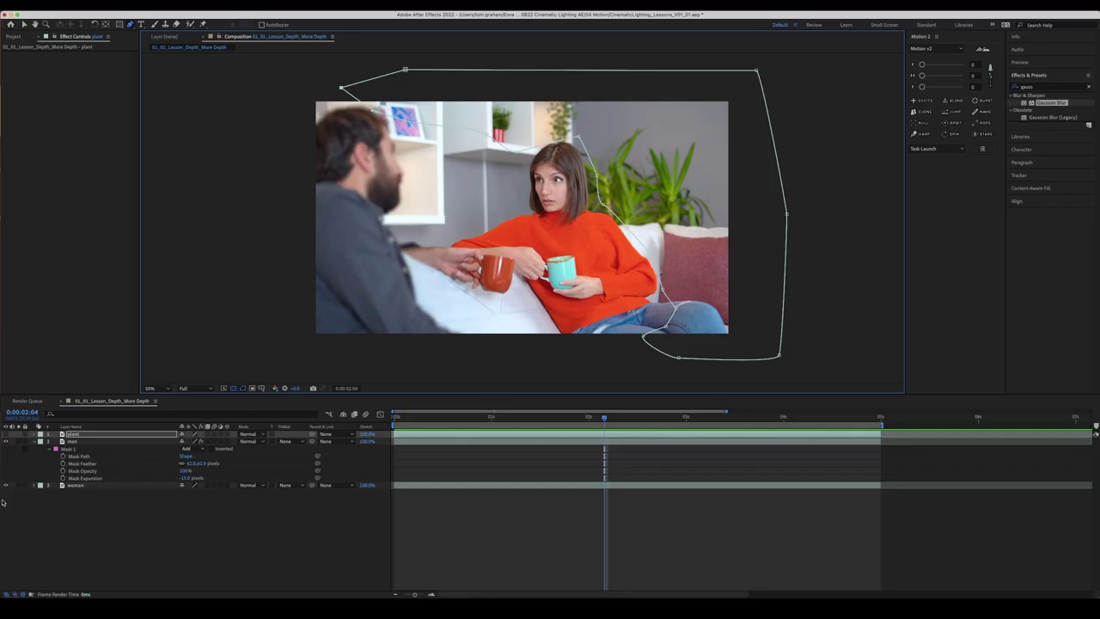
- Hide the woman layer and show the plant layer to isolate the masked background
click(5, 484)
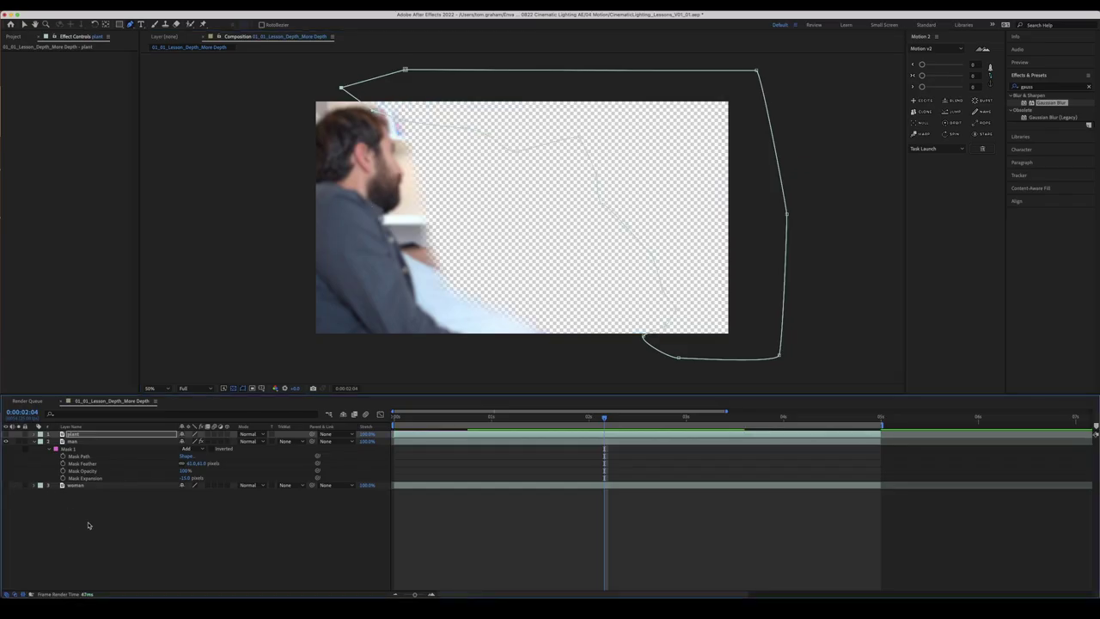
click(6, 434)
click(112, 533)
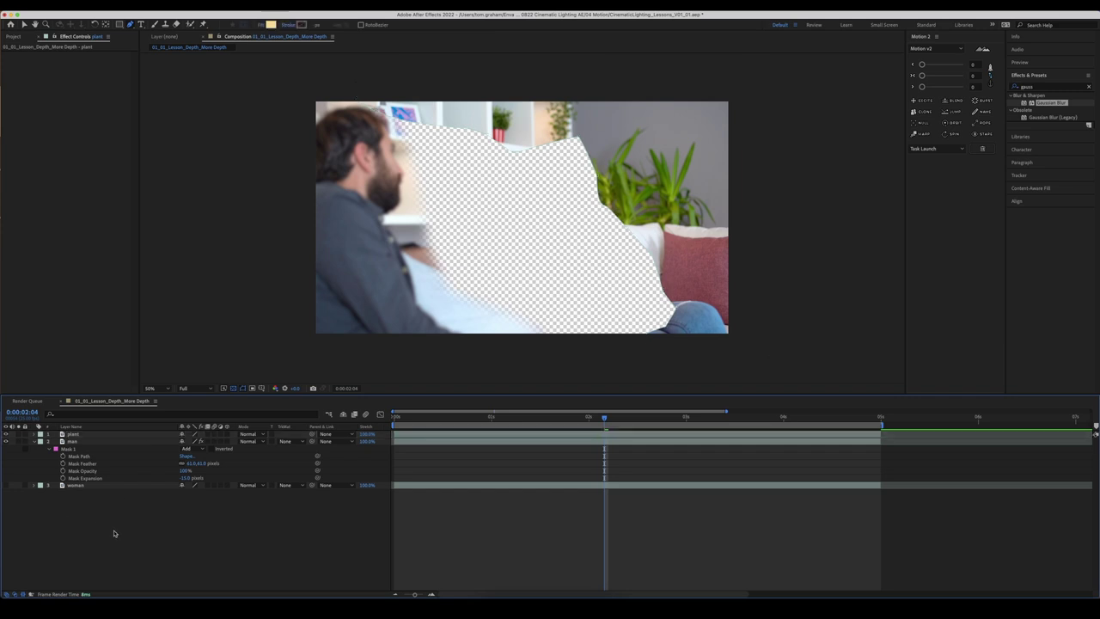
- Apply the Gaussian Blur effect to the plant layer with a Blurriness of 30
drag(1058, 105, 121, 441)
click(83, 62)
text(30)
key(Return)
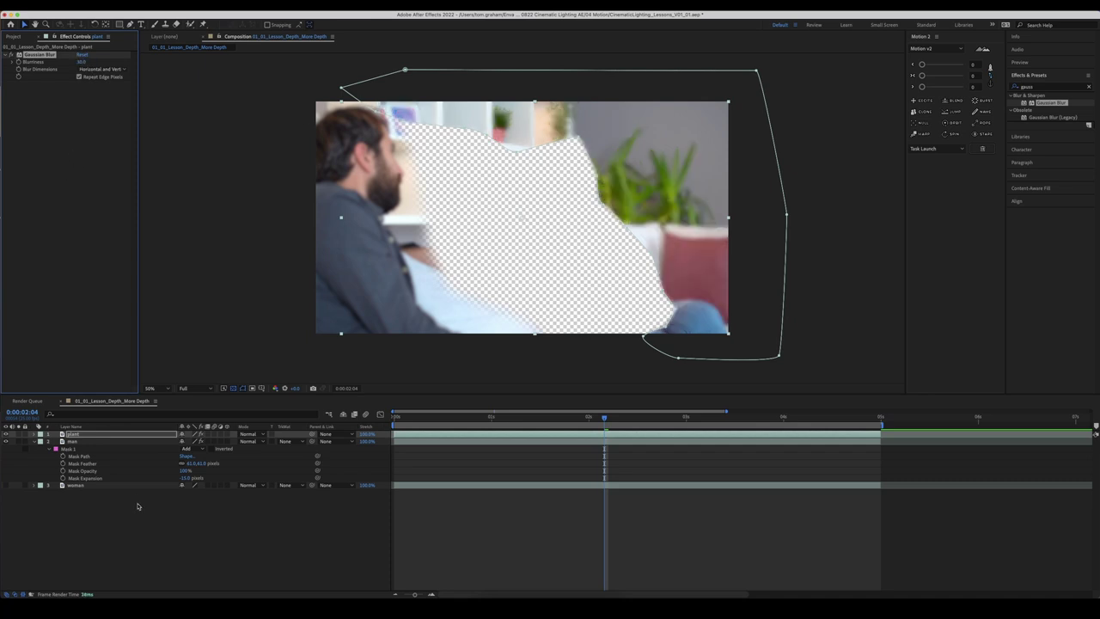
- Reveal the plant layer's mask properties and set its mask feather to 108 pixels
click(103, 437)
key(ctrl+shift+n)
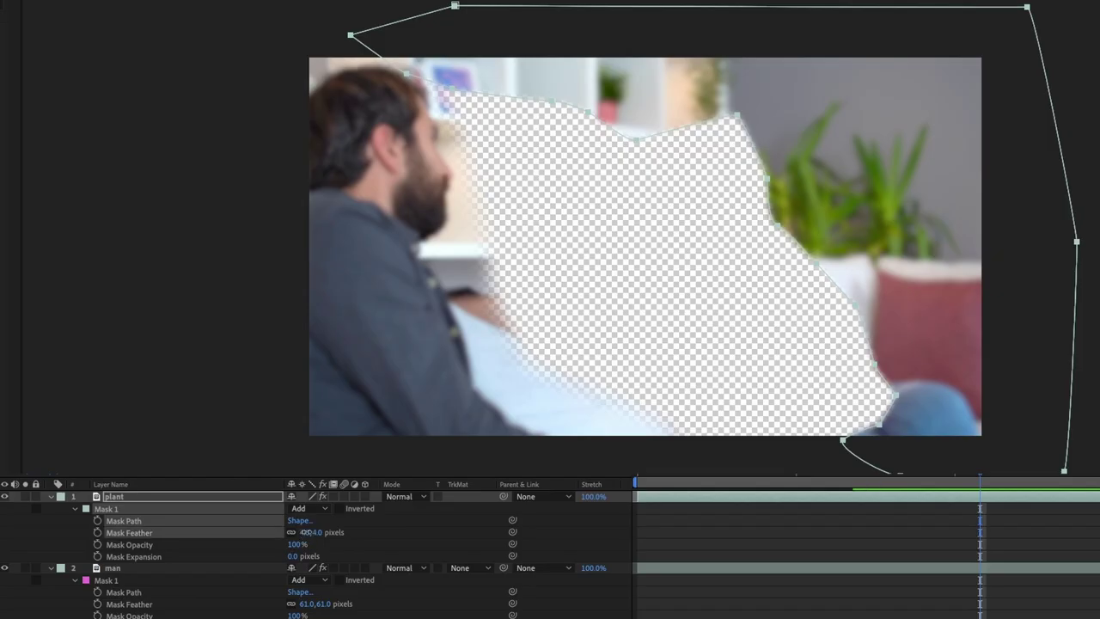
drag(197, 457, 214, 456)
drag(347, 532, 384, 532)
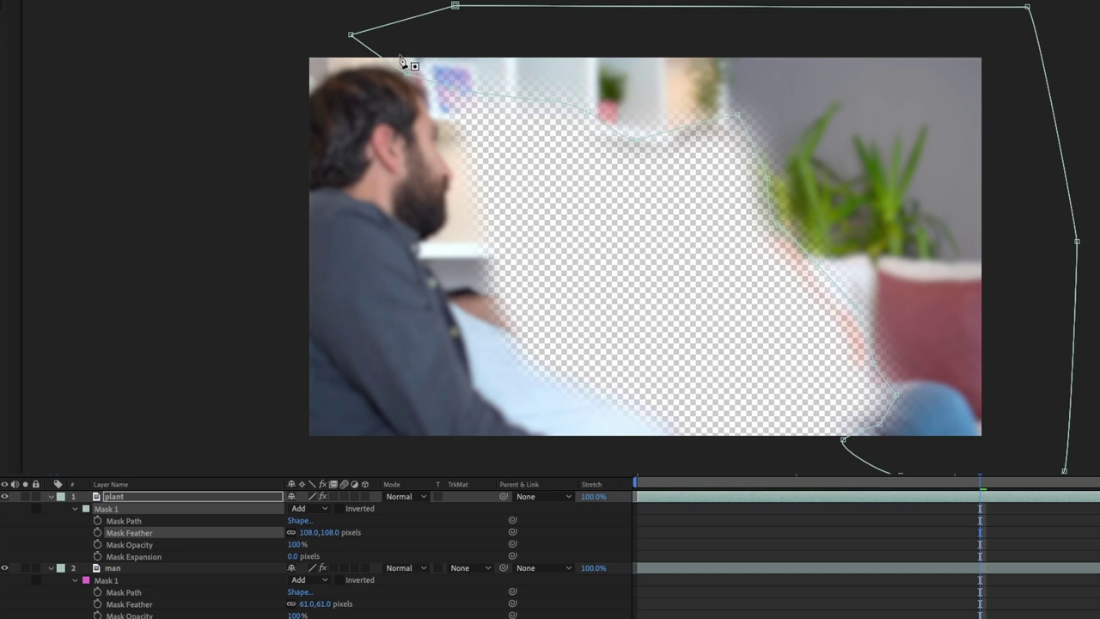
- Reshape the plant layer's mask points near the shelf plant above the woman's head to round that corner of the path
click(683, 130)
mouse_move(685, 131)
mouse_down()
mouse_move(685, 111)
mouse_move(705, 152)
mouse_move(673, 115)
mouse_up()
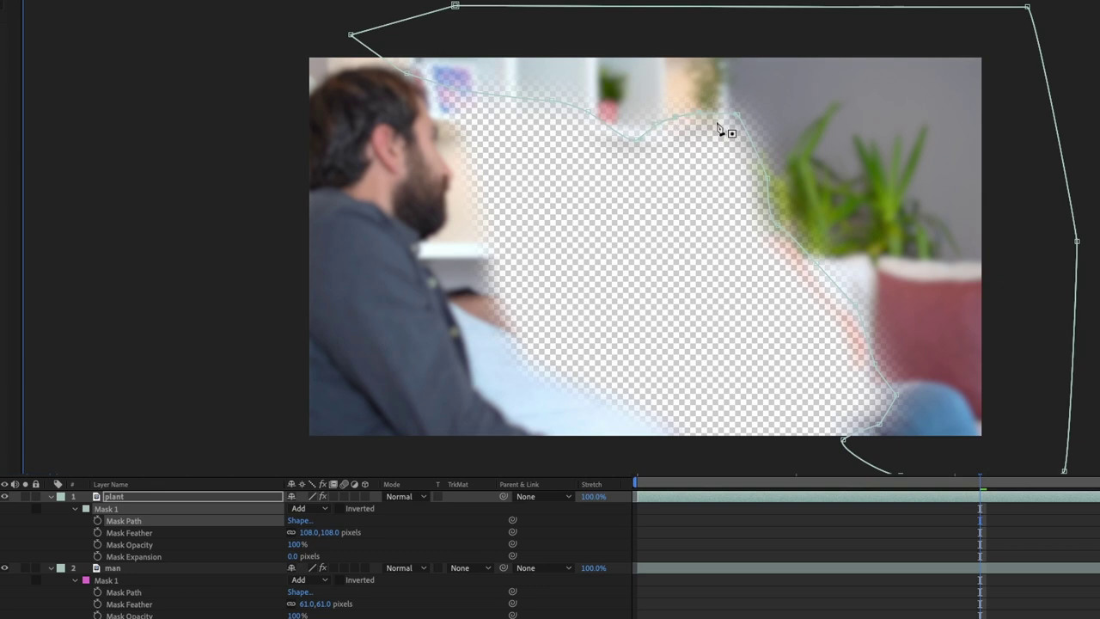
mouse_move(746, 122)
mouse_down()
mouse_move(771, 135)
mouse_move(728, 117)
mouse_up()
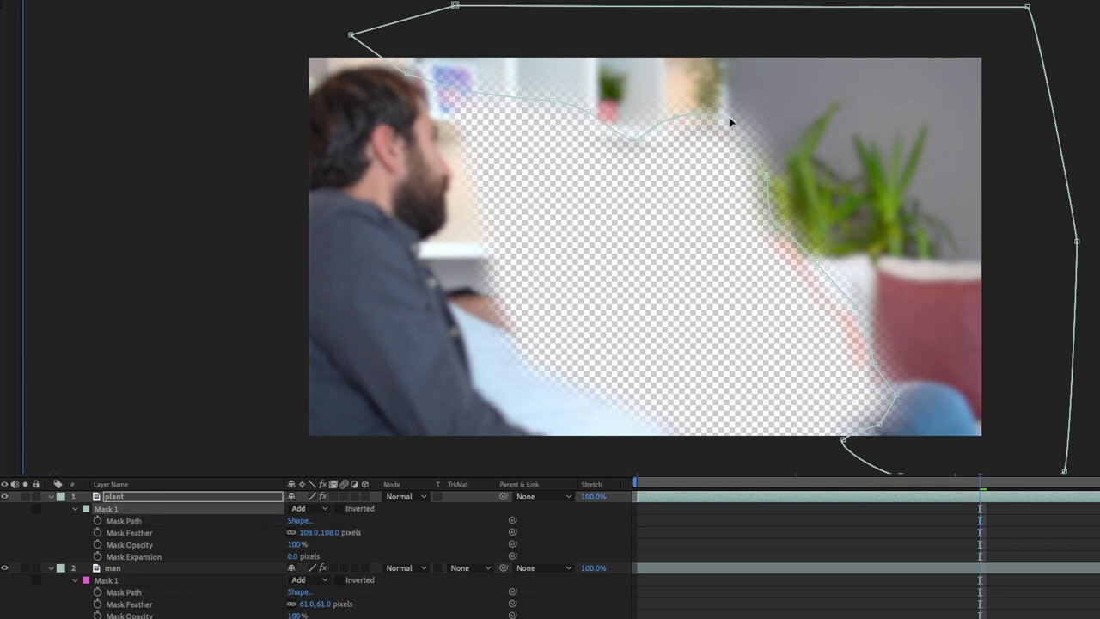
click(756, 151)
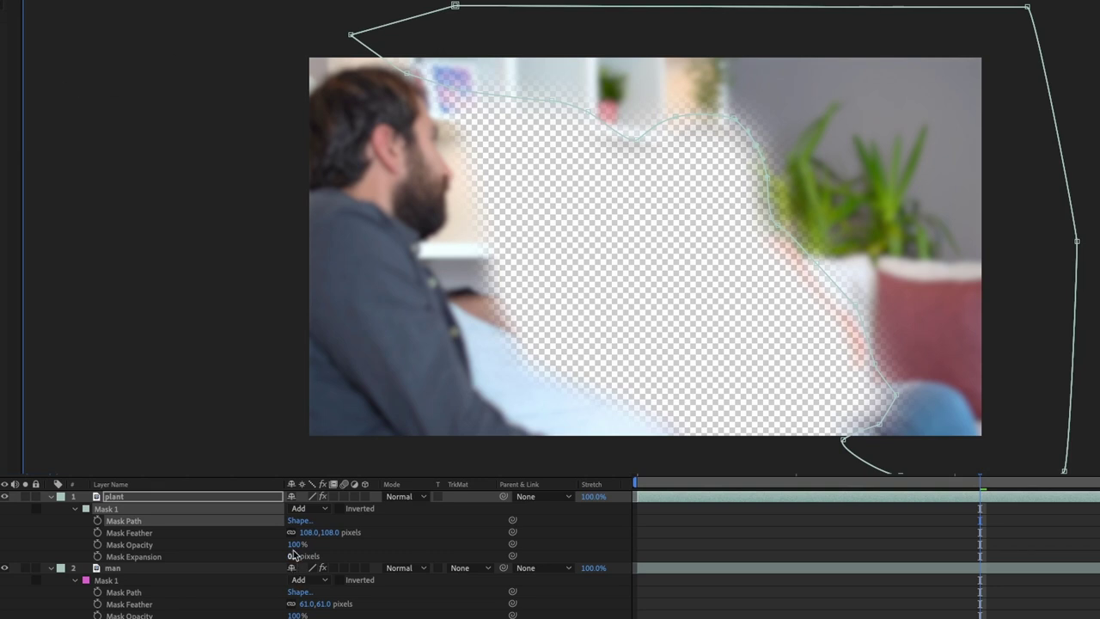
- Show the woman layer again and contract the plant layer's mask with a small negative Mask Expansion
click(122, 558)
drag(292, 556, 278, 556)
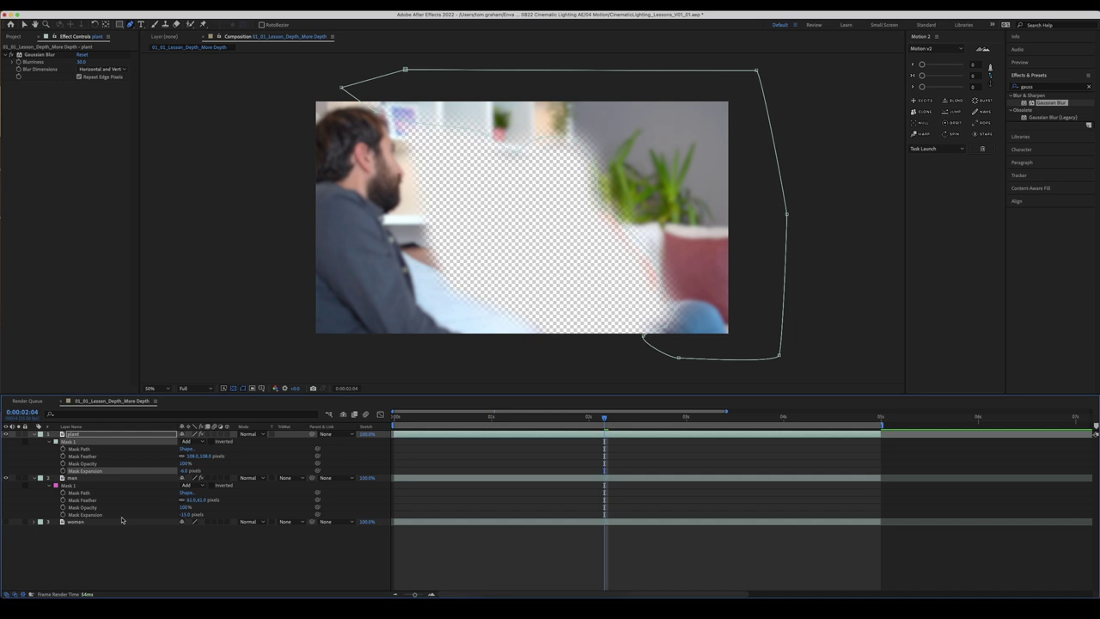
click(6, 522)
mouse_move(184, 470)
mouse_down()
mouse_move(238, 471)
mouse_move(196, 474)
mouse_up()
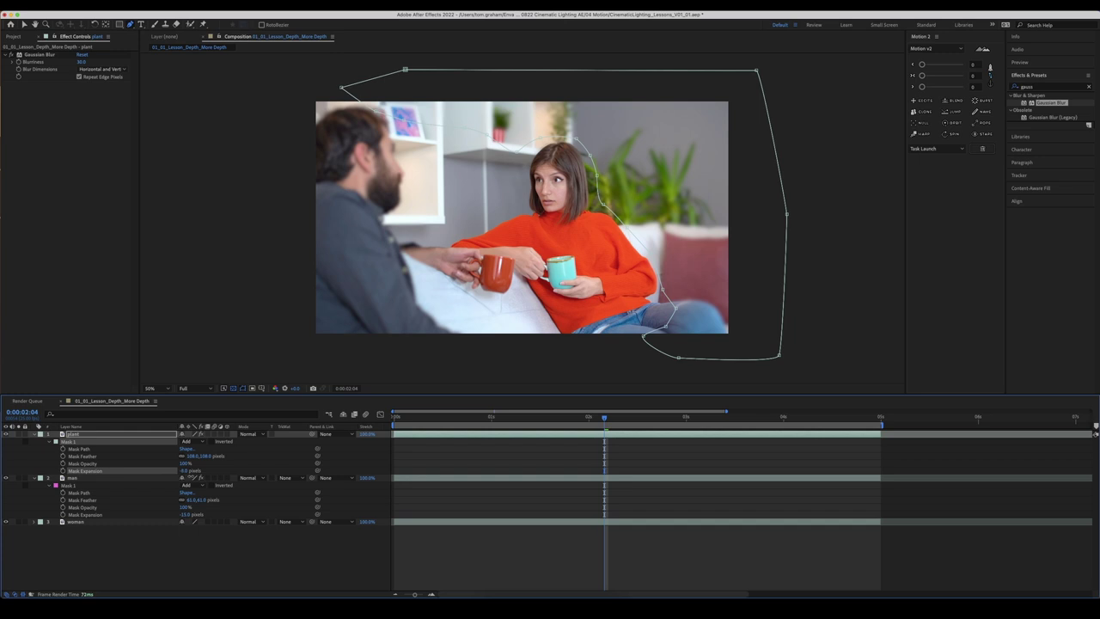
click(178, 558)
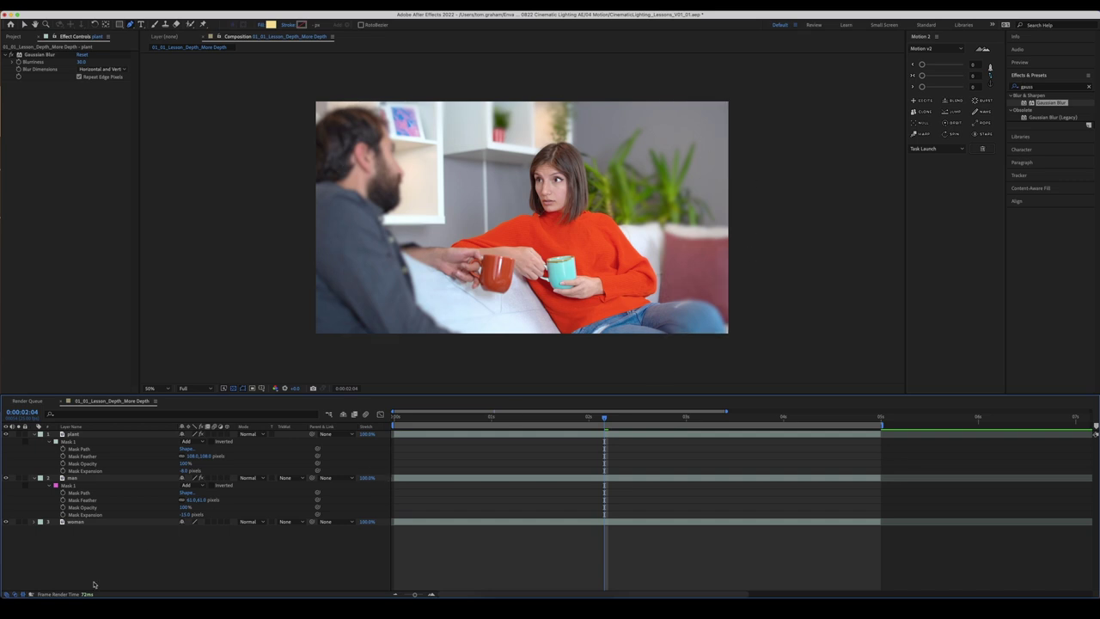
- Set the plant layer's Gaussian Blur Blurriness to 20
click(100, 436)
click(93, 435)
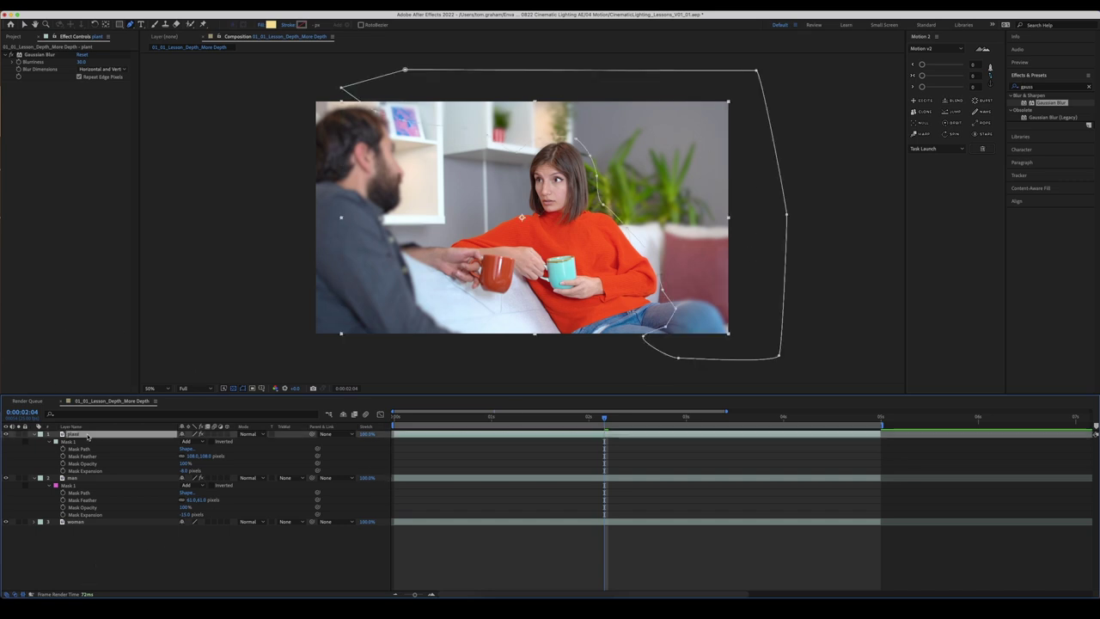
click(81, 61)
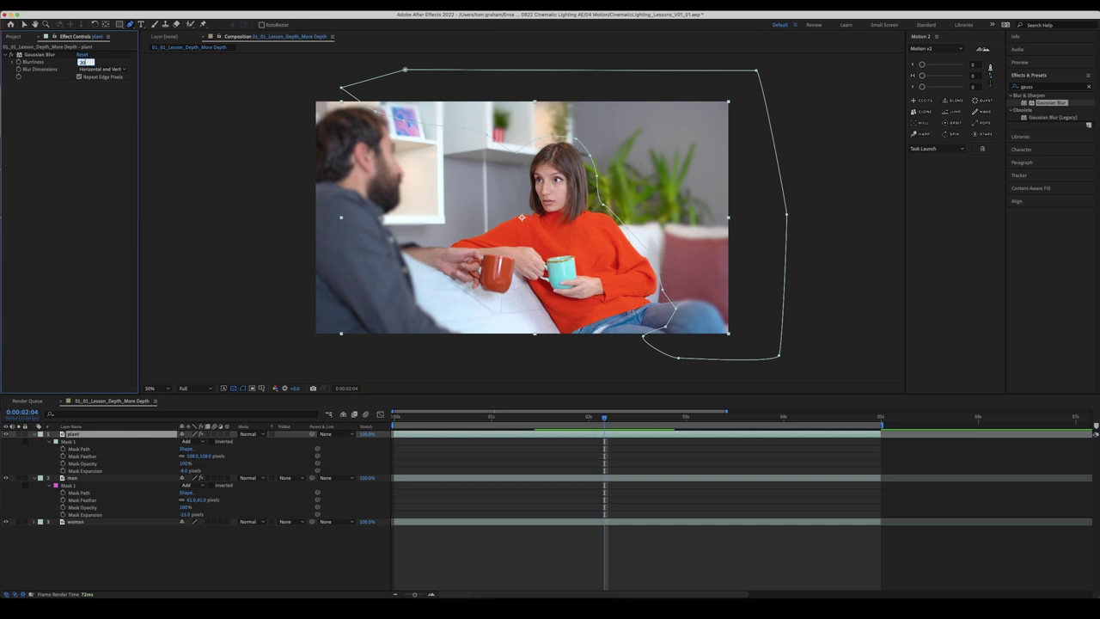
text(20)
key(Return)
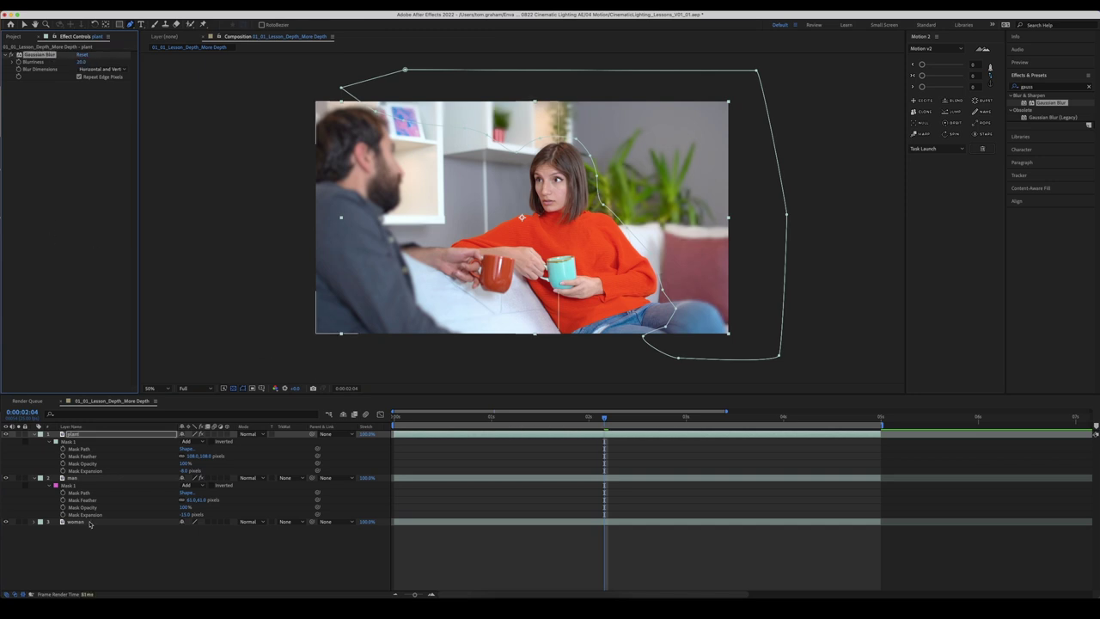
- Increase the plant layer's Mask Feather to soften the transition around the woman
drag(198, 456, 220, 454)
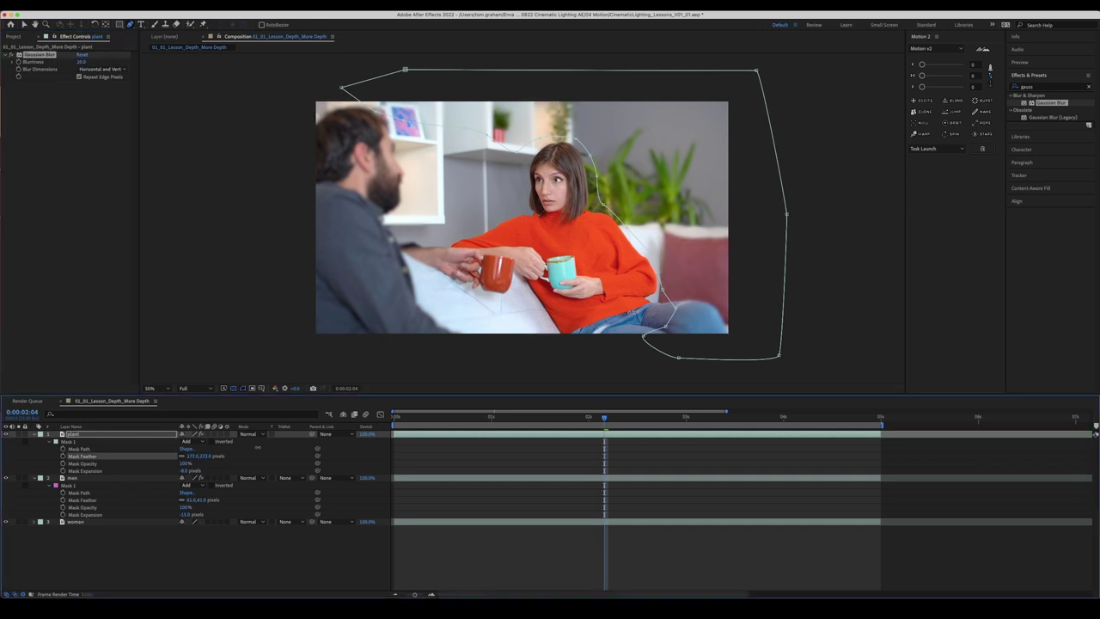
drag(140, 455, 320, 449)
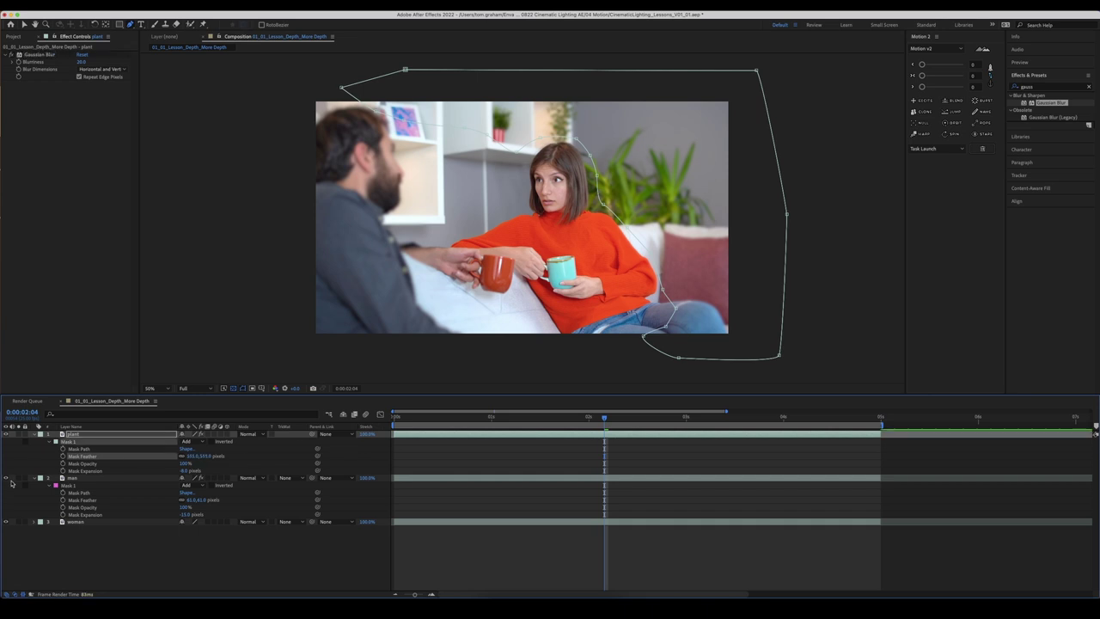
click(96, 577)
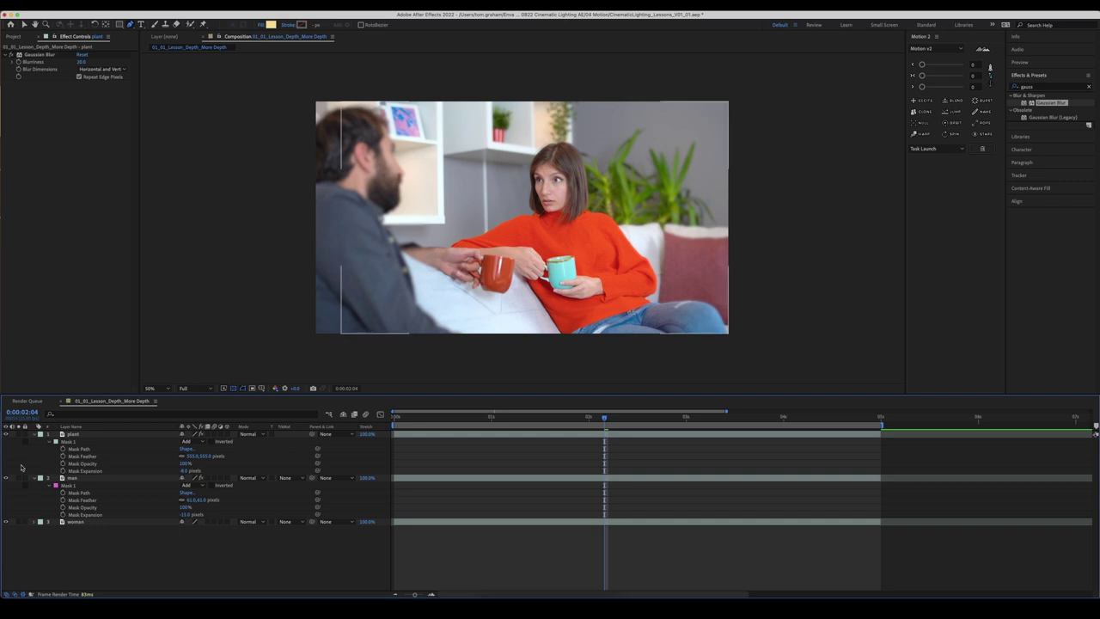
- Collapse the expanded mask properties of all layers and clear the selection
key(super+a)
key(u)
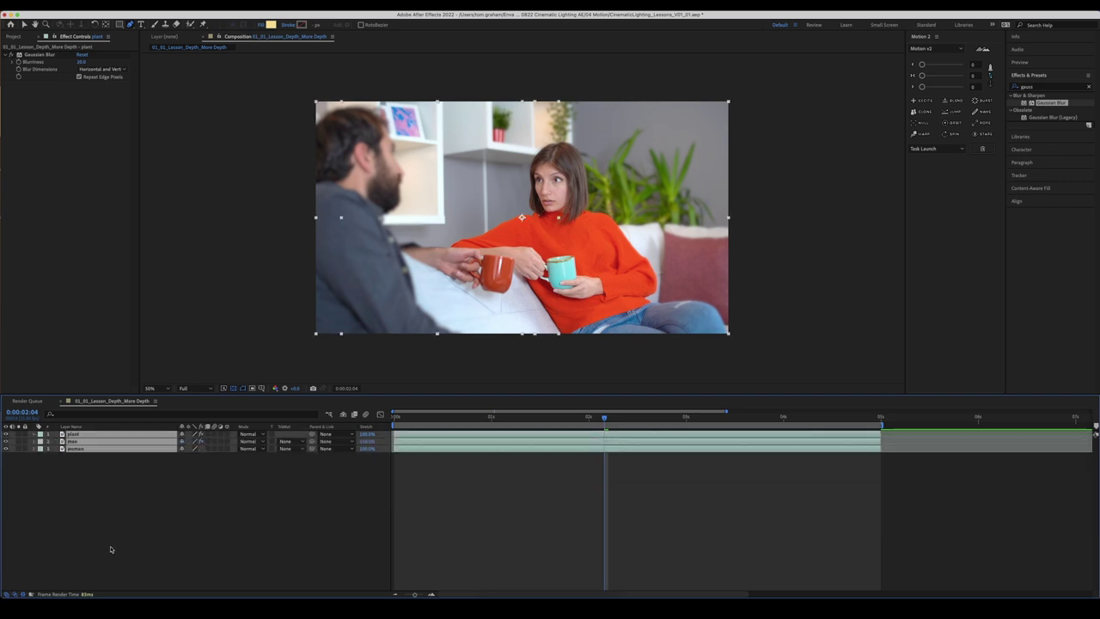
click(103, 517)
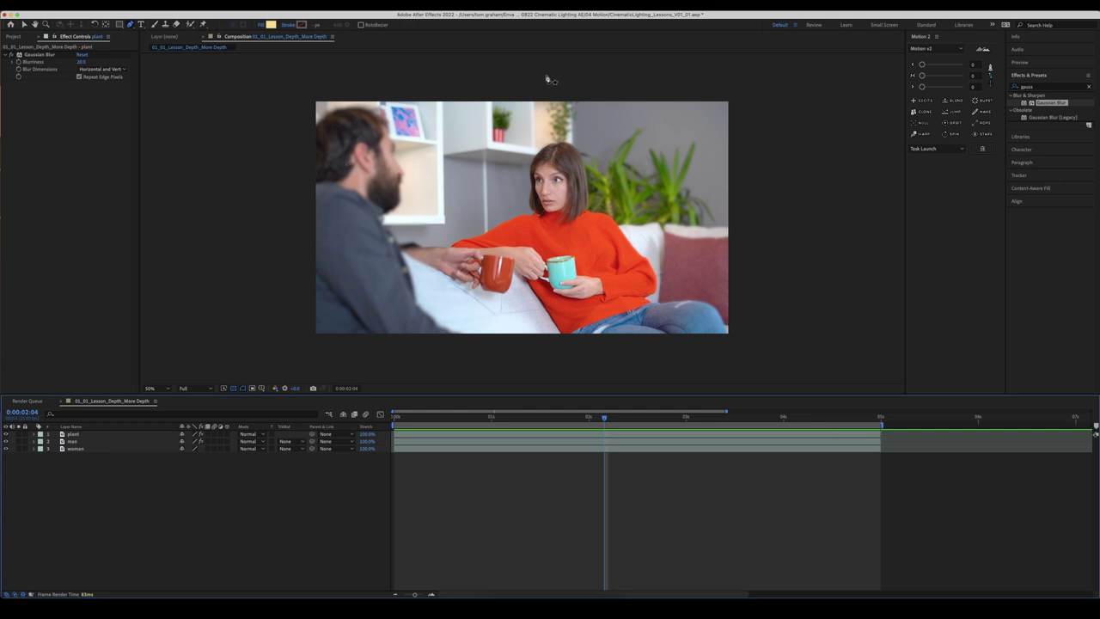
- Scale the plant, man and woman layers together to 133%
key(super+Down)
drag(81, 500, 75, 434)
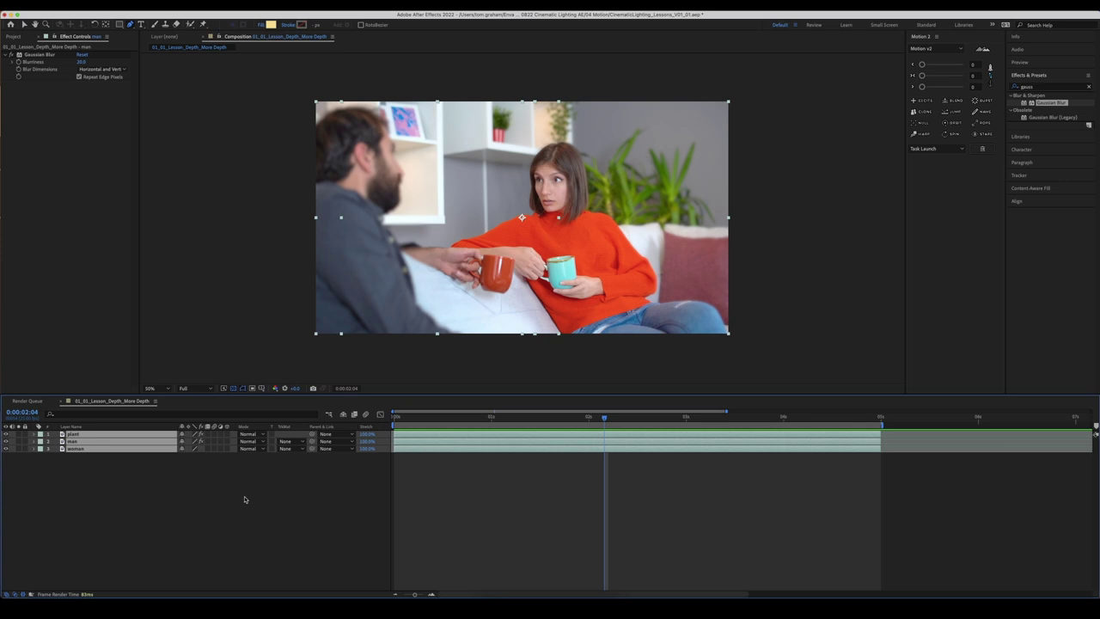
key(s)
drag(193, 441, 225, 441)
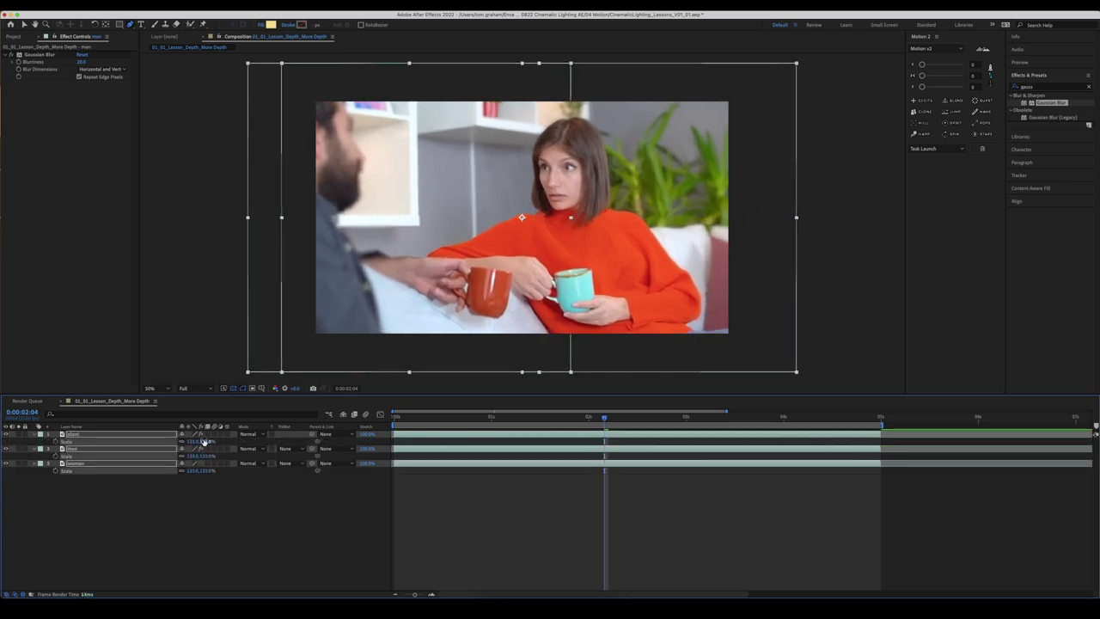
- Reframe the three enlarged layers by setting their shared Anchor Point to 804, 531, and collapse their properties
key(a)
drag(185, 441, 116, 437)
drag(197, 441, 191, 441)
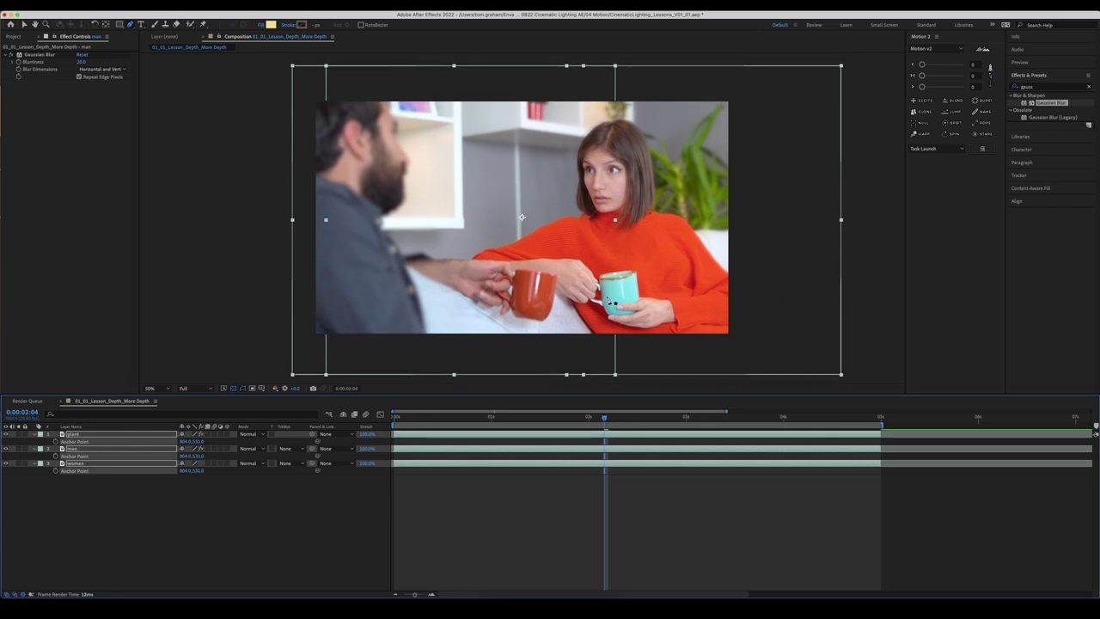
key(v)
click(236, 518)
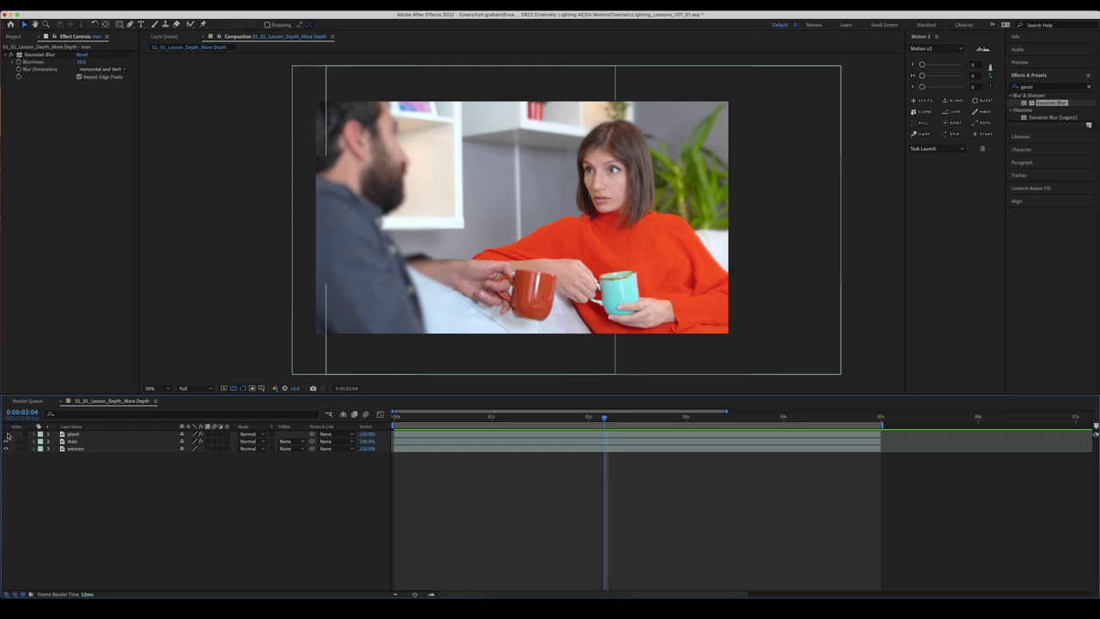
- Toggle the plant and man layers off and back on to compare the shot with and without the blur
click(9, 443)
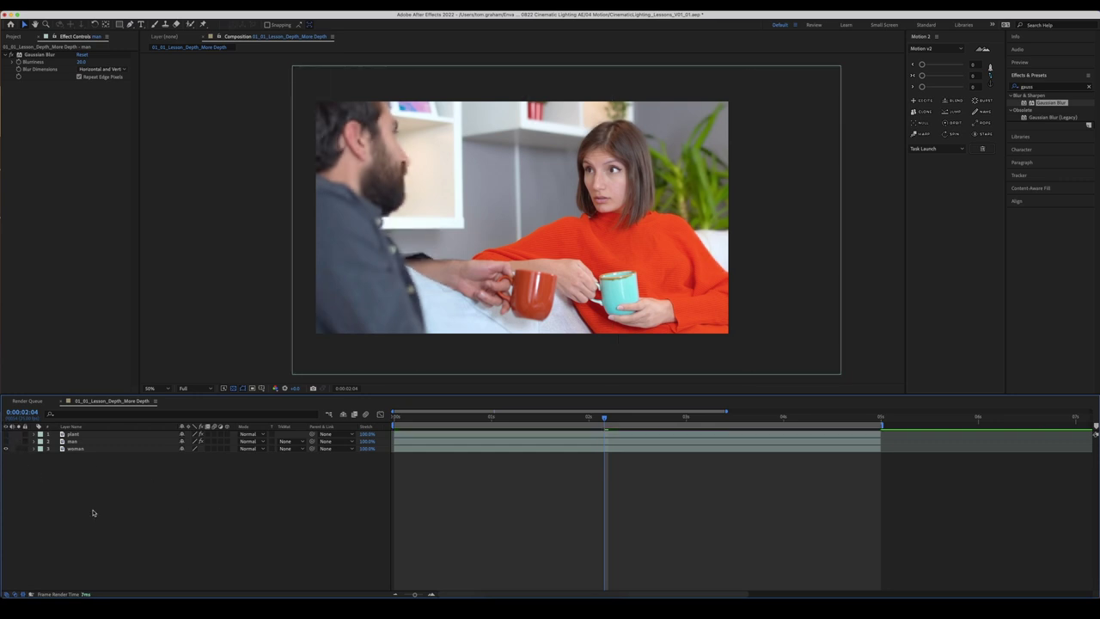
click(5, 440)
click(5, 433)
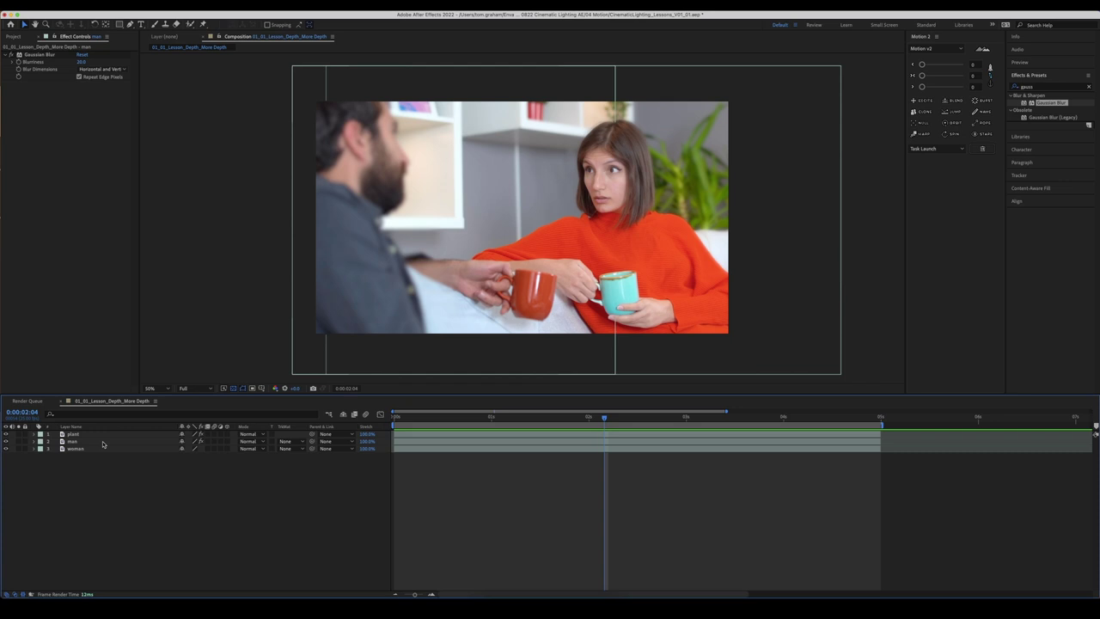
- Apply Brightness & Contrast to the man layer with Brightness -41 and Contrast 19
click(13, 36)
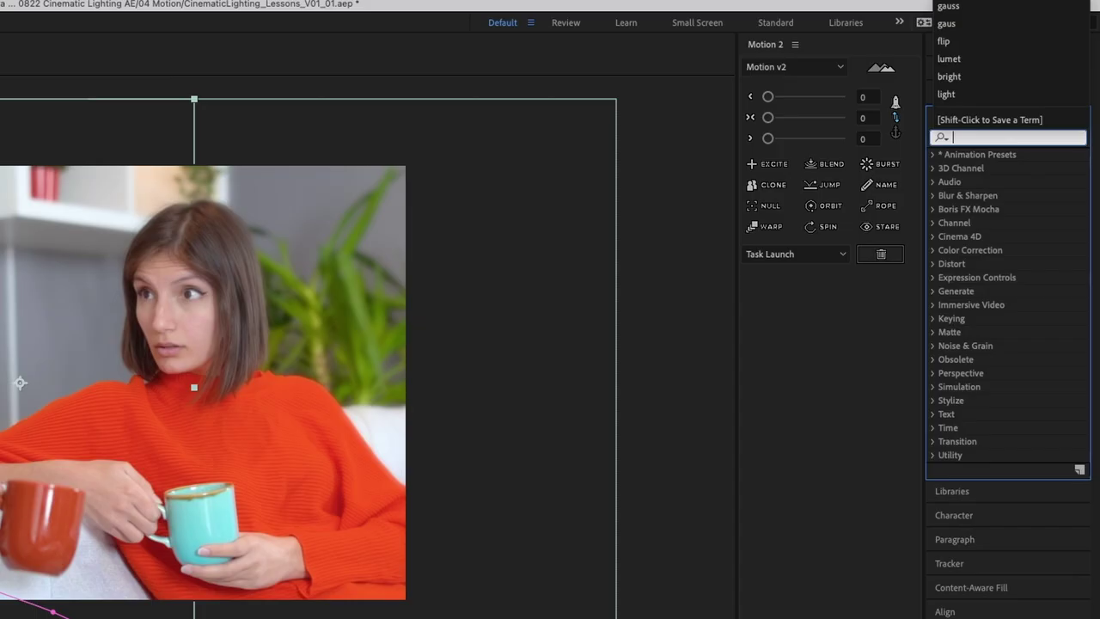
click(949, 76)
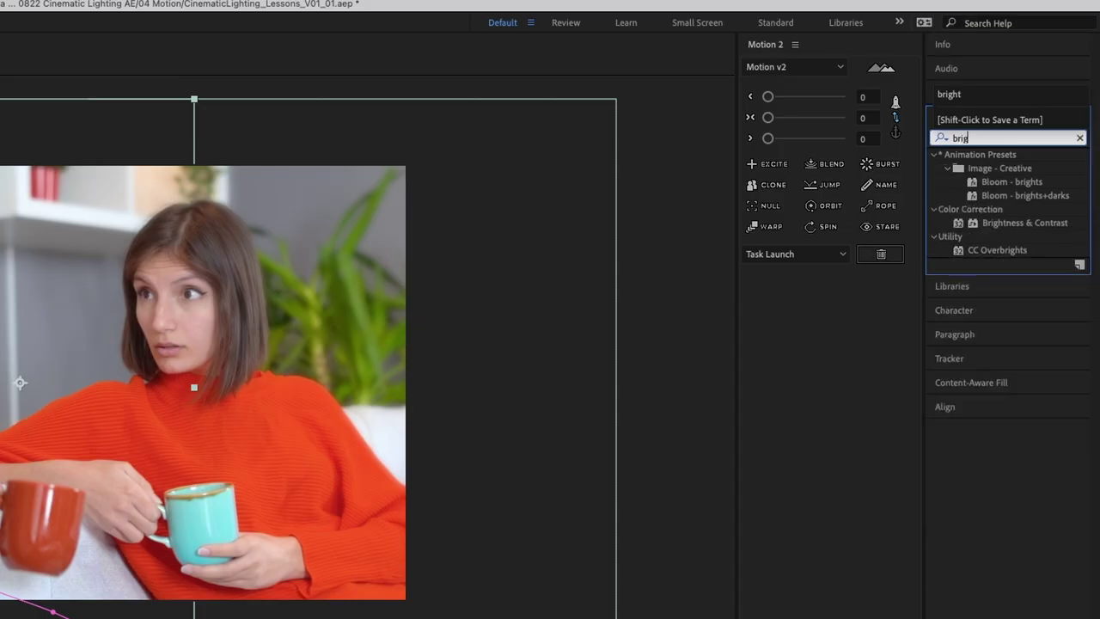
click(1024, 225)
drag(1024, 222, 108, 588)
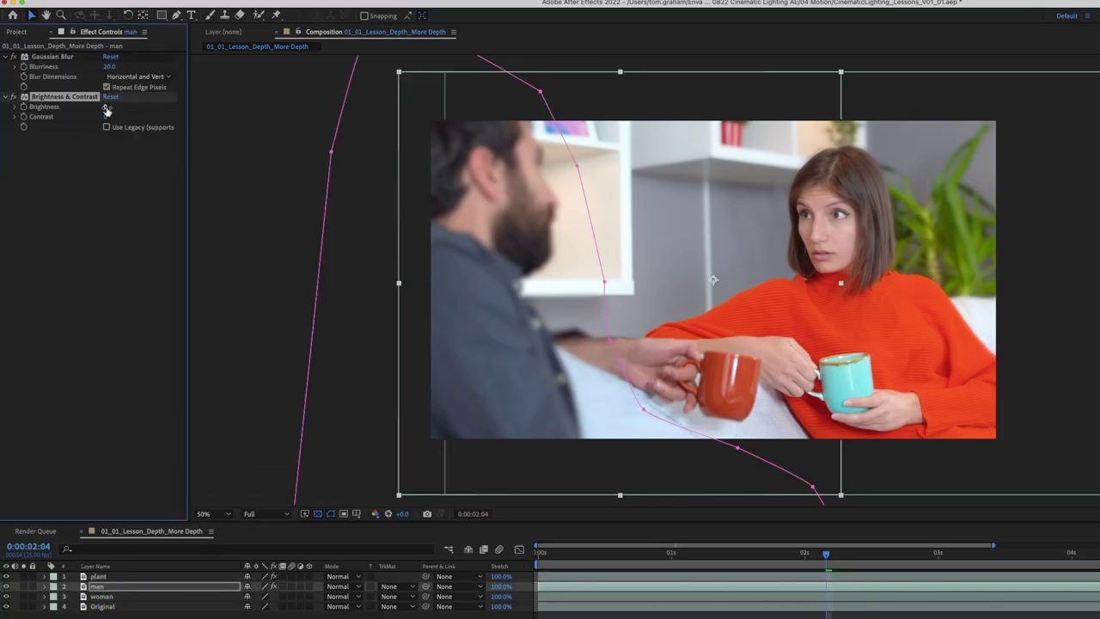
mouse_move(106, 107)
mouse_down()
mouse_move(86, 106)
mouse_move(126, 116)
mouse_move(103, 106)
mouse_move(108, 115)
mouse_up()
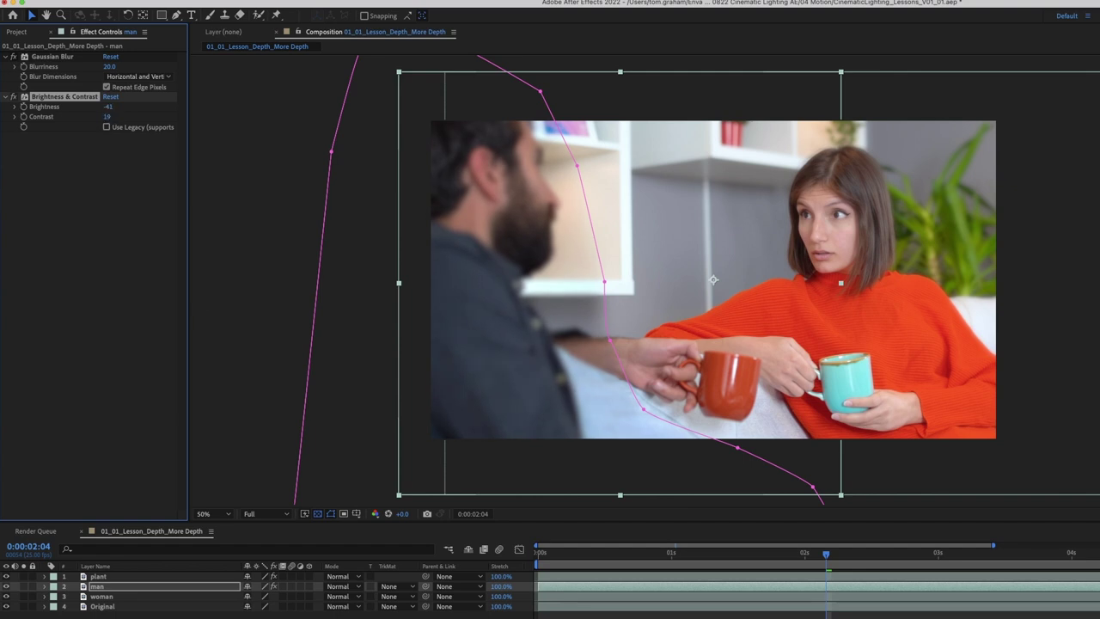
- Copy the man layer's Brightness & Contrast effect onto the plant layer
click(98, 247)
click(69, 103)
click(123, 577)
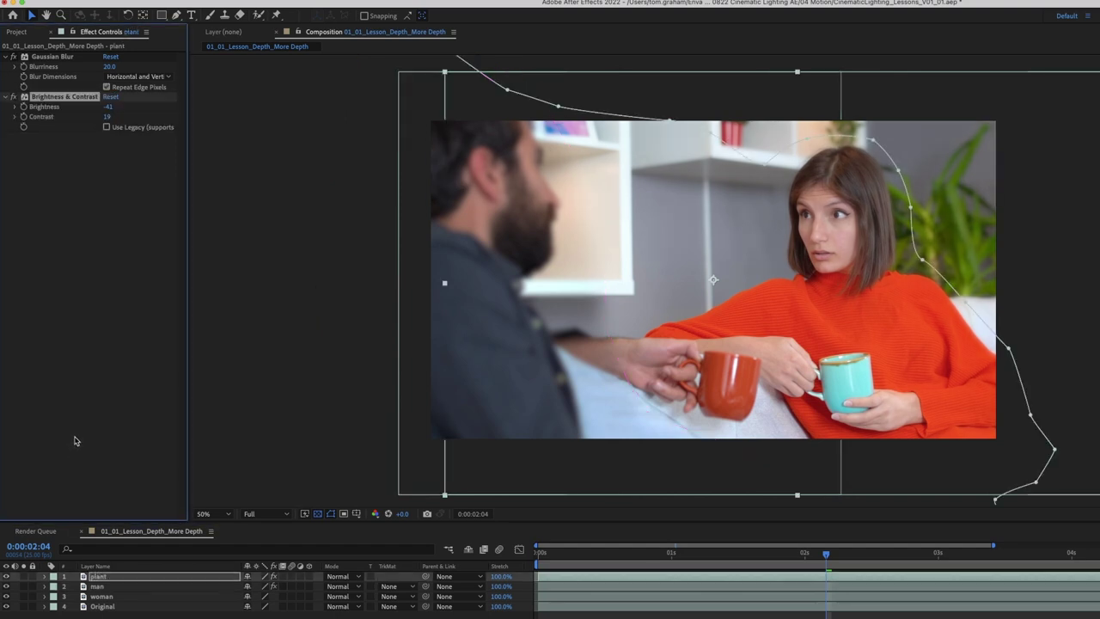
click(169, 533)
- Darken the plant layer by setting its Brightness to -59, and deselect the layer
click(107, 106)
drag(107, 105, 76, 105)
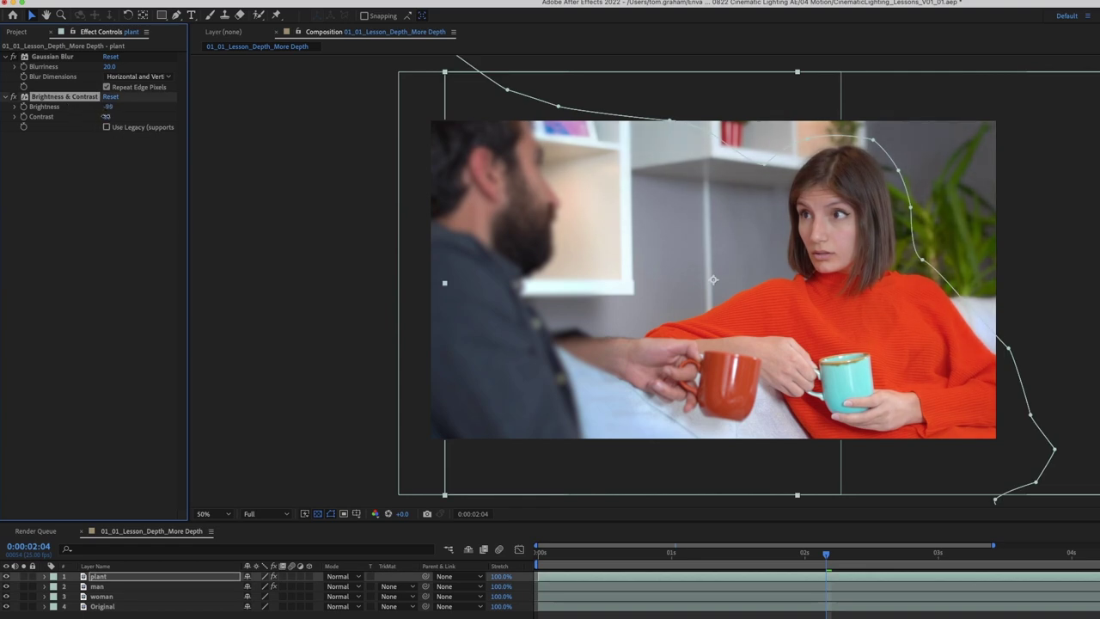
key(F2)
- Toggle the plant, man and woman layers off and on to compare the graded shot with the Original layer
drag(6, 577, 6, 587)
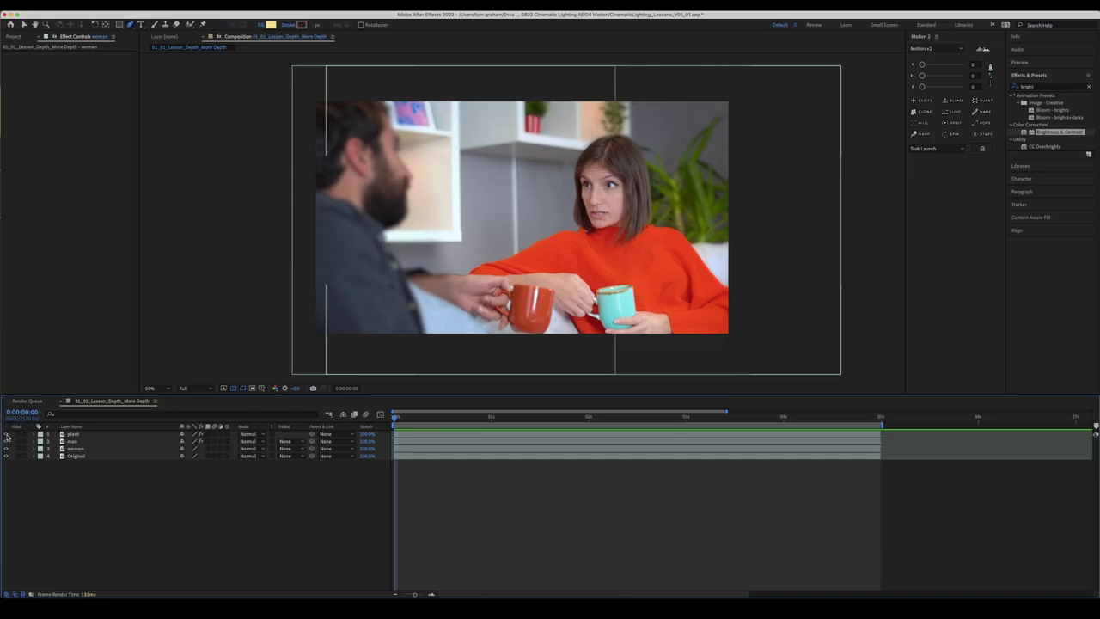
drag(6, 434, 6, 448)
click(6, 447)
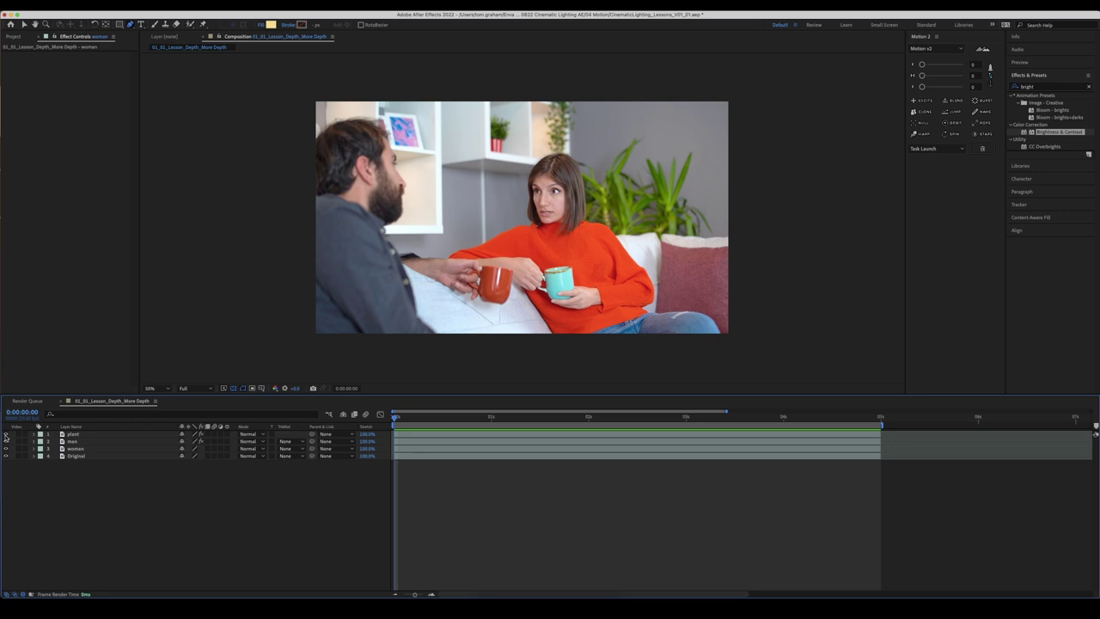
click(6, 434)
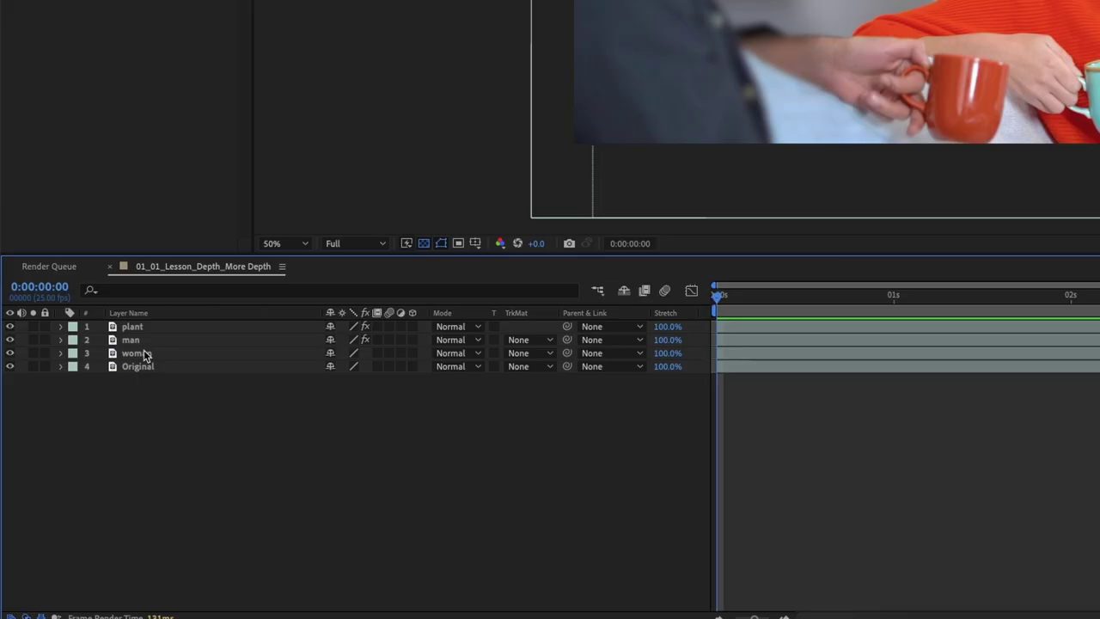
- Pre-compose the woman, man and plant layers into a new composition named Cinematic Coffee
click(145, 353)
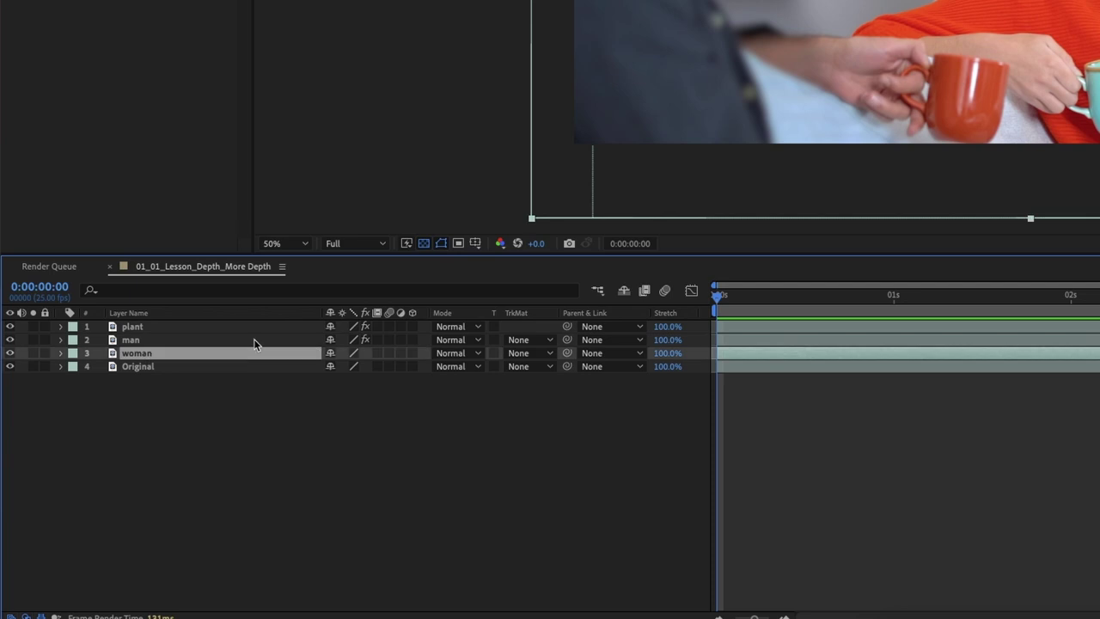
shift+click(153, 327)
right_click(157, 328)
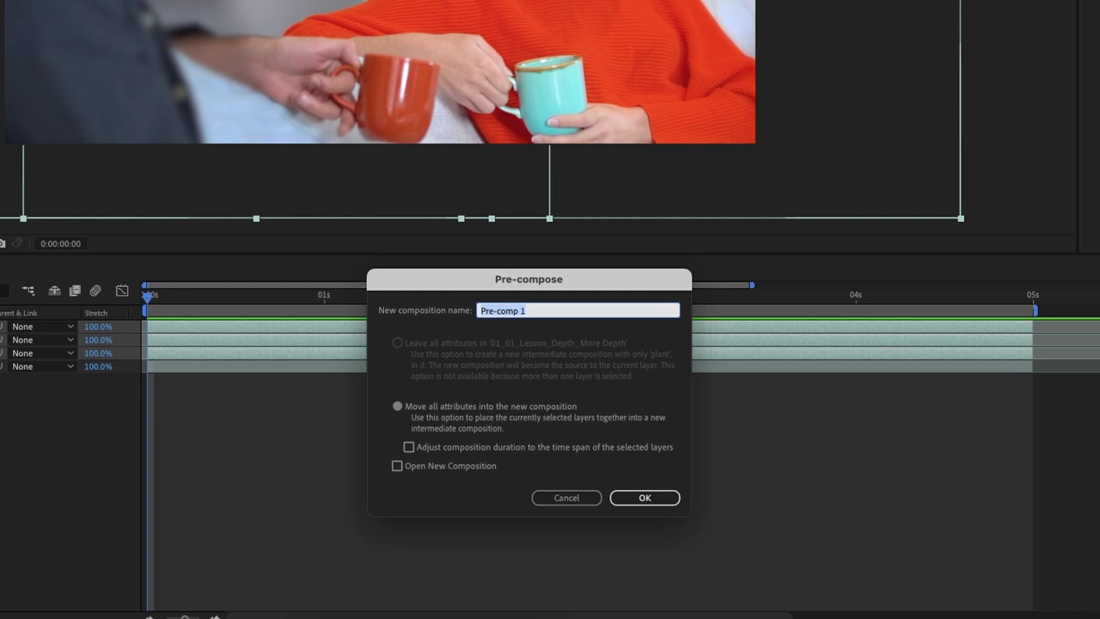
text(Cinematic Coffee)
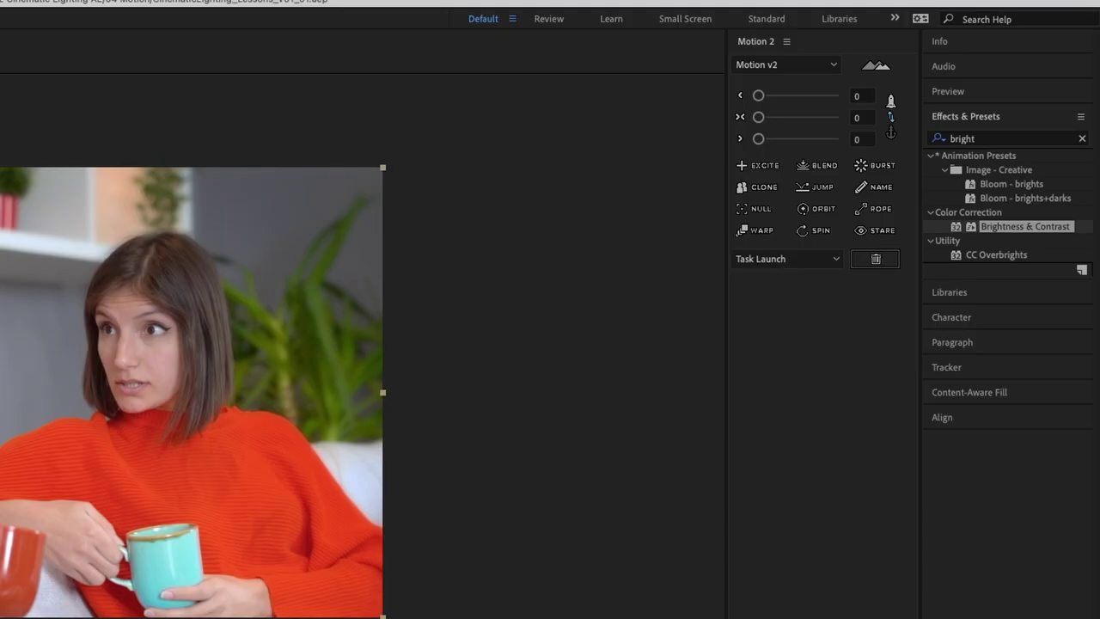
- Find the Lumetri Color effect and apply it to the Cinematic Coffee layer
click(994, 138)
click(992, 138)
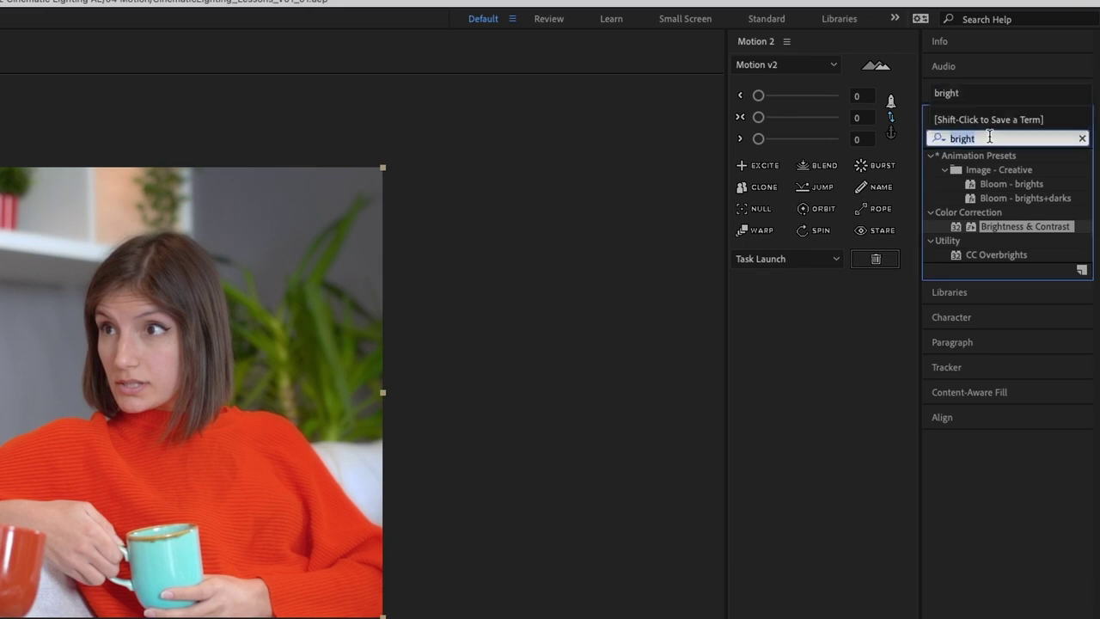
text(lumetri)
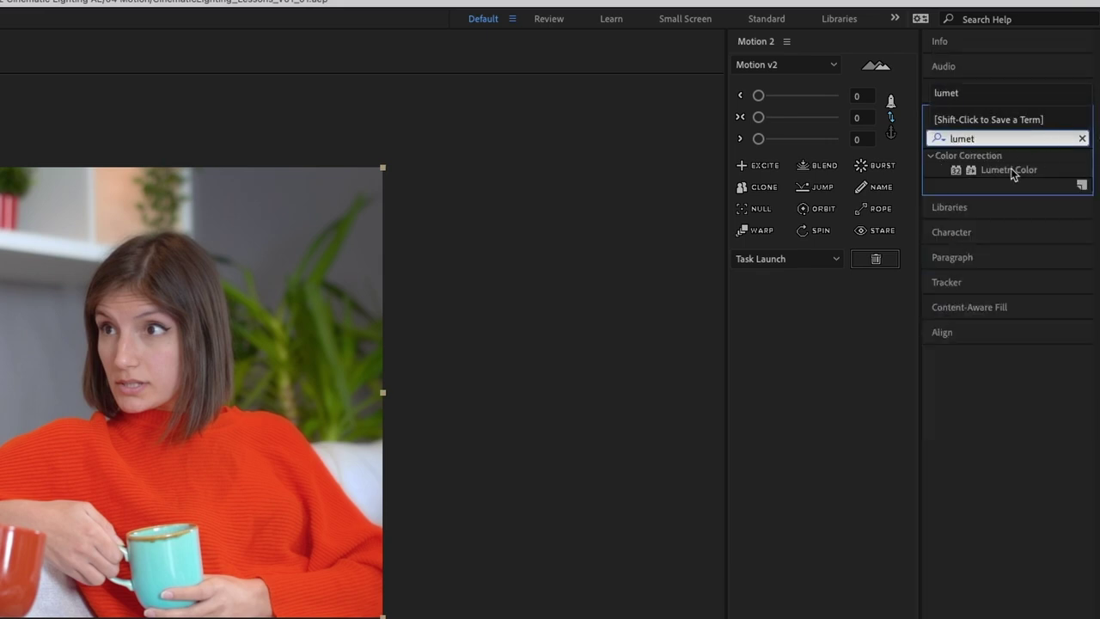
double_click(1010, 168)
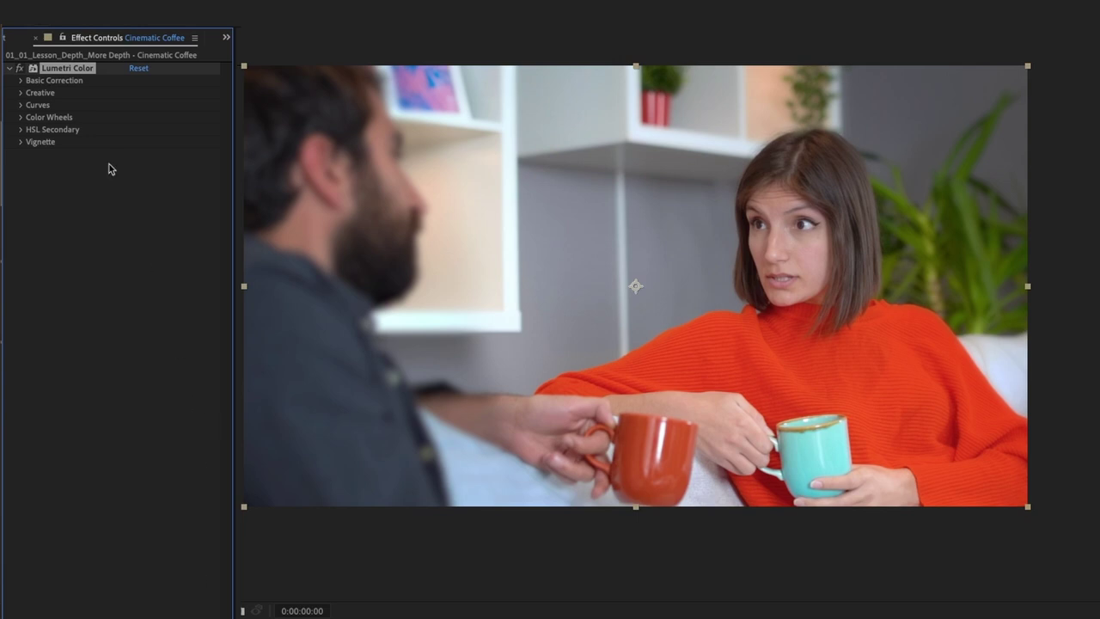
- In Lumetri Color's Basic Correction, set Highlights to -59, Blacks to 13, Whites to -8 and Contrast to 39
click(19, 81)
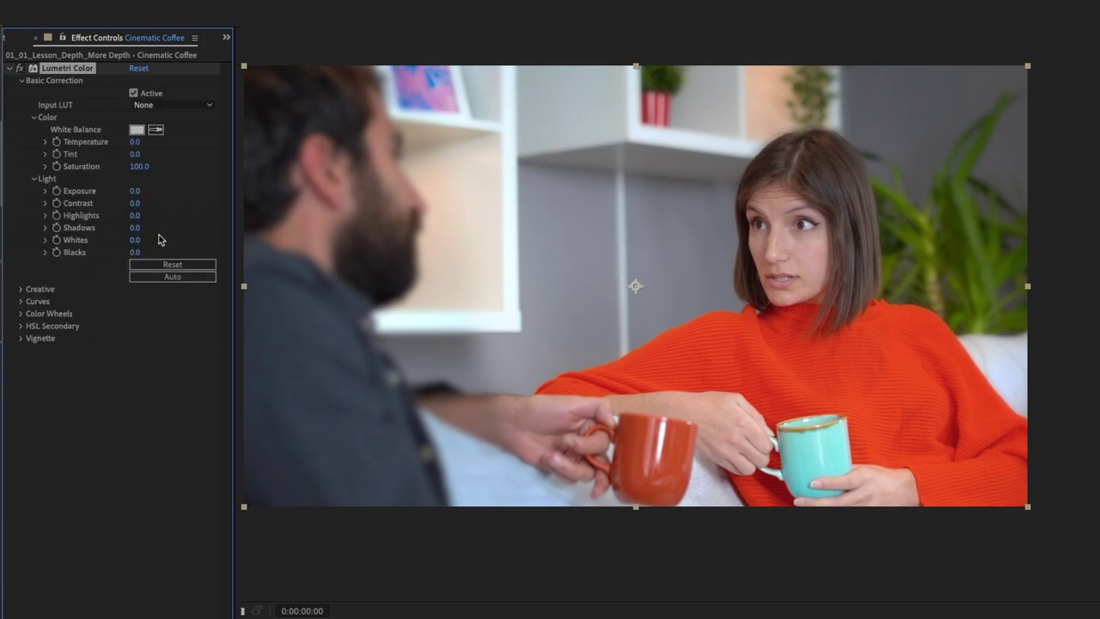
drag(136, 217, 95, 216)
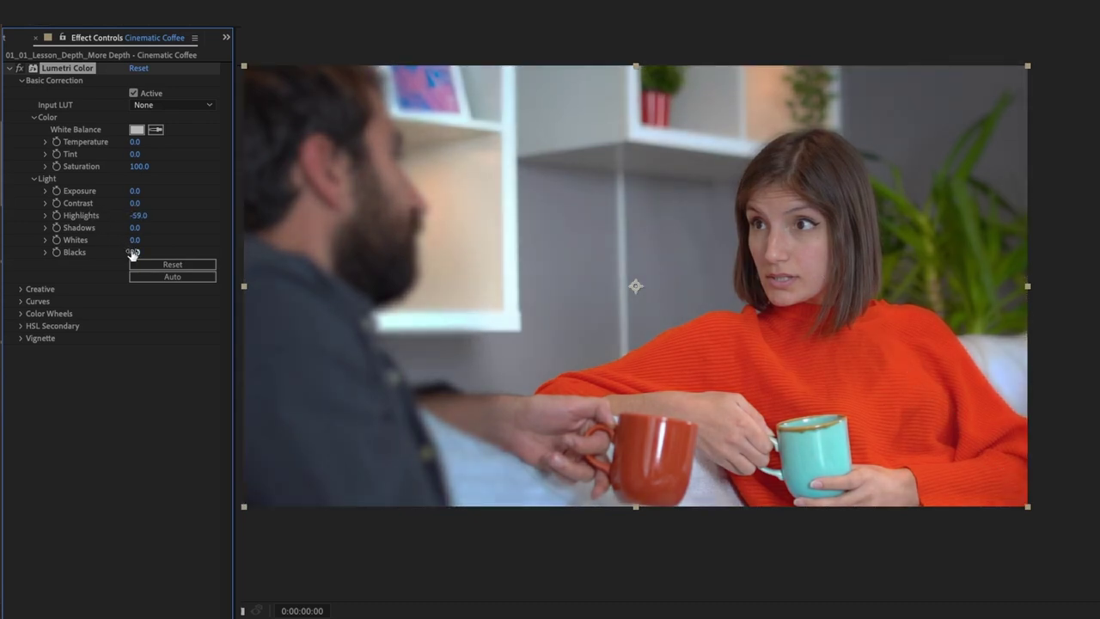
drag(135, 252, 140, 251)
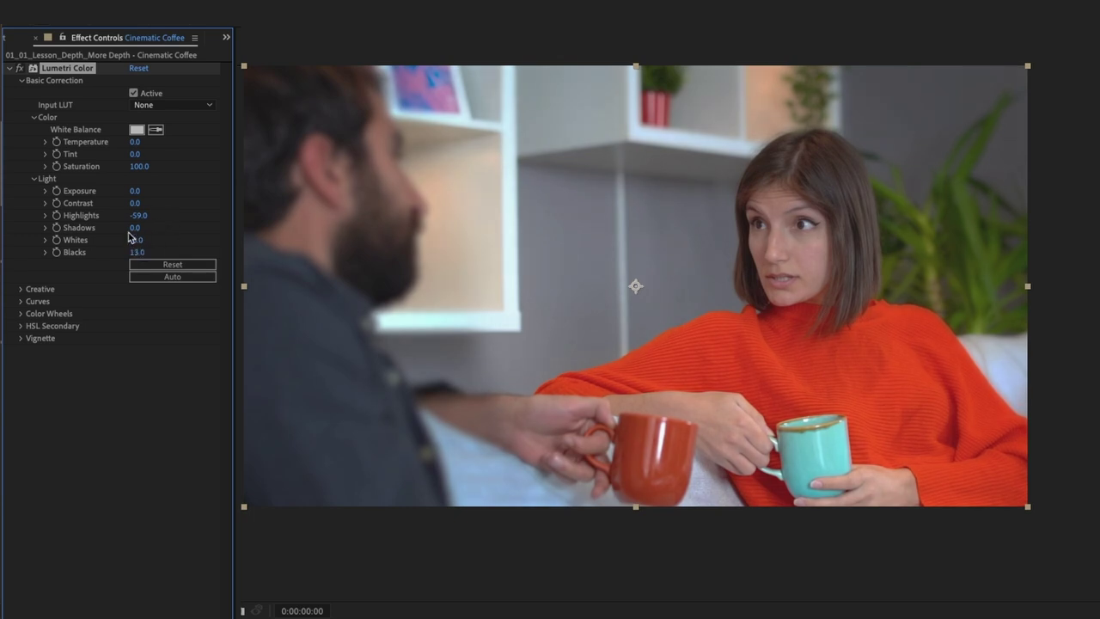
drag(136, 202, 157, 200)
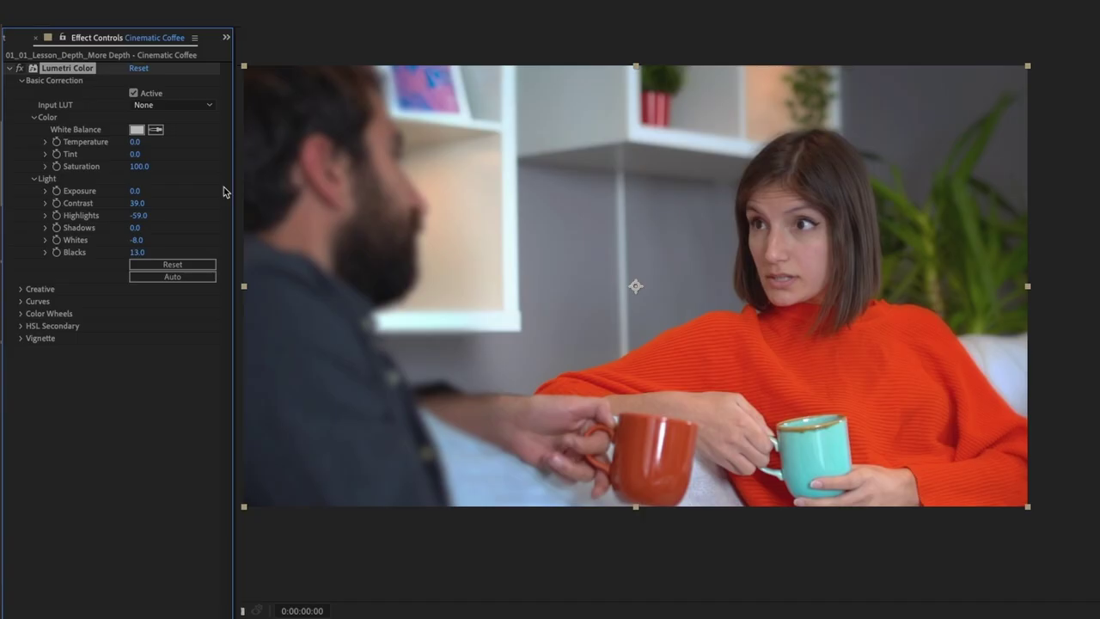
- Lower the Basic Correction Saturation to 90 and collapse that group of settings
click(139, 166)
text(90)
key(Return)
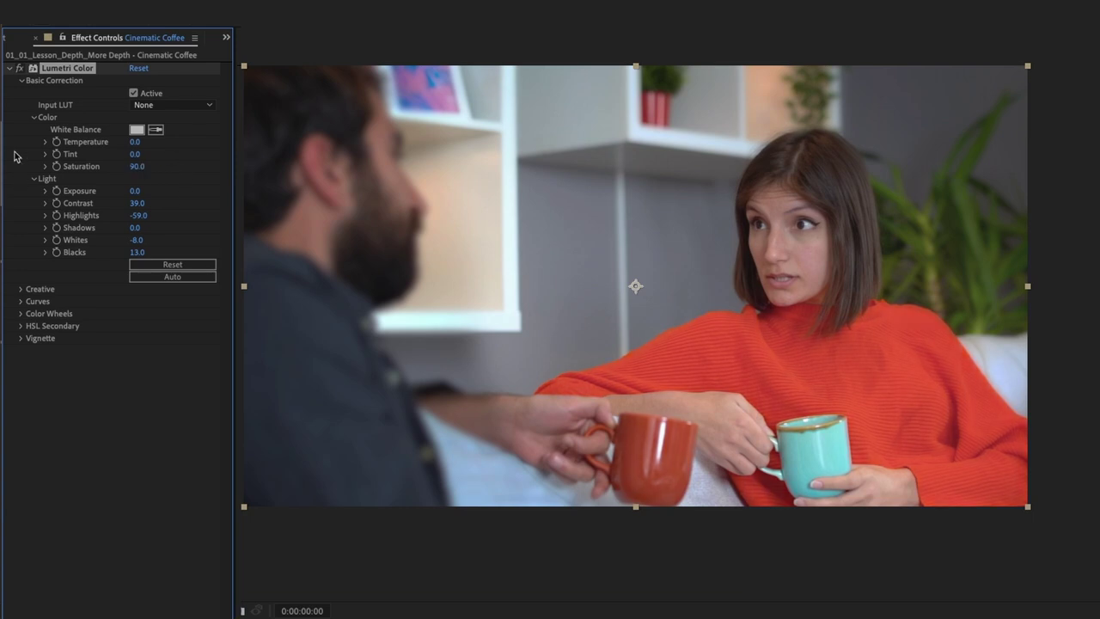
click(22, 80)
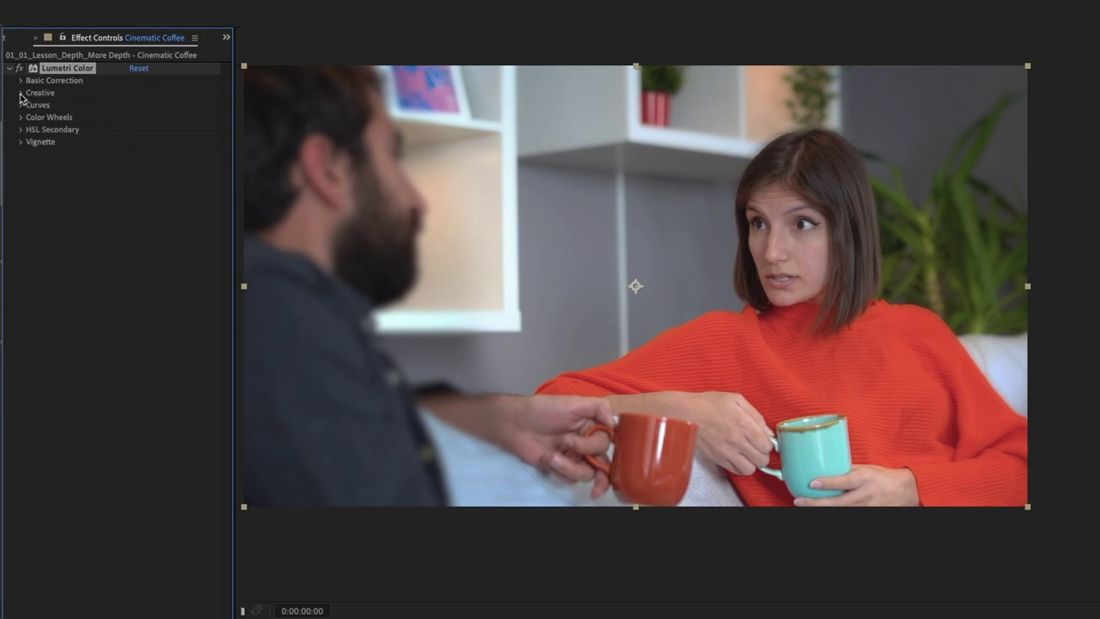
- In Lumetri Color's Creative adjustments, set Faded Film to 10 and Vibrance to 15
click(21, 93)
click(136, 154)
text(10)
key(Return)
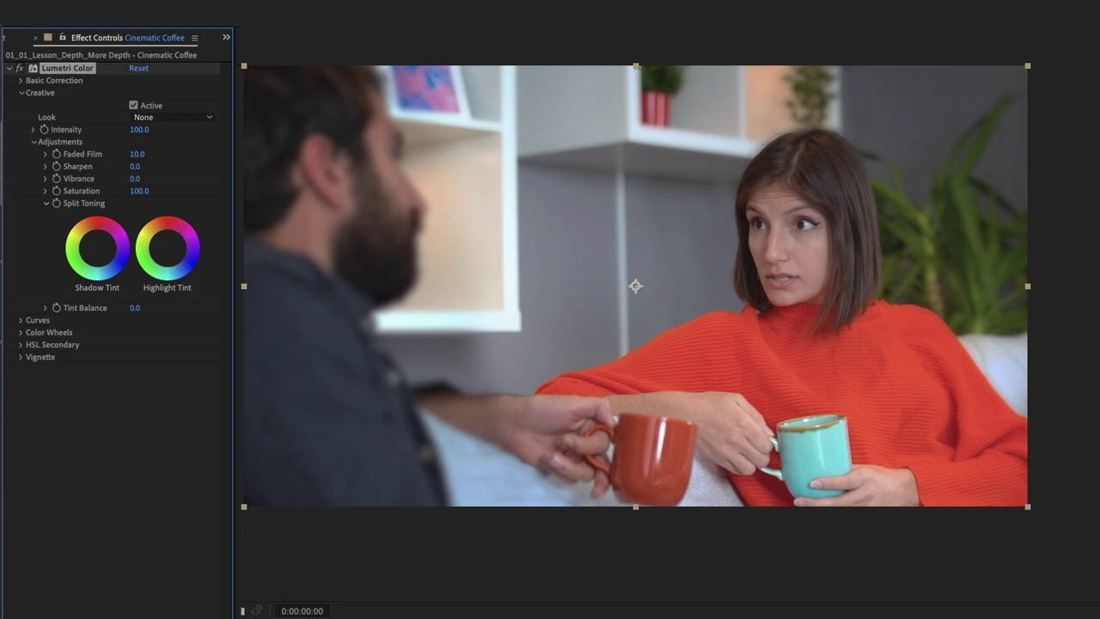
click(135, 178)
text(15)
key(Return)
- Raise the Creative Saturation to 110, tint the shadows slightly blue and the highlights slightly orange, and deselect the layer
drag(146, 198, 138, 190)
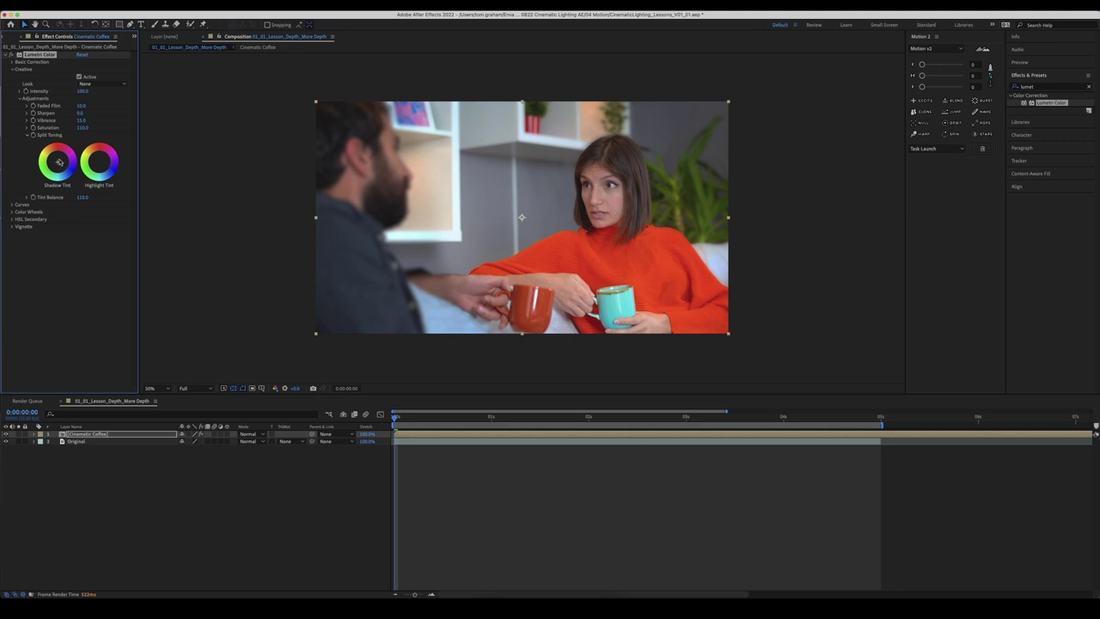
drag(58, 161, 98, 160)
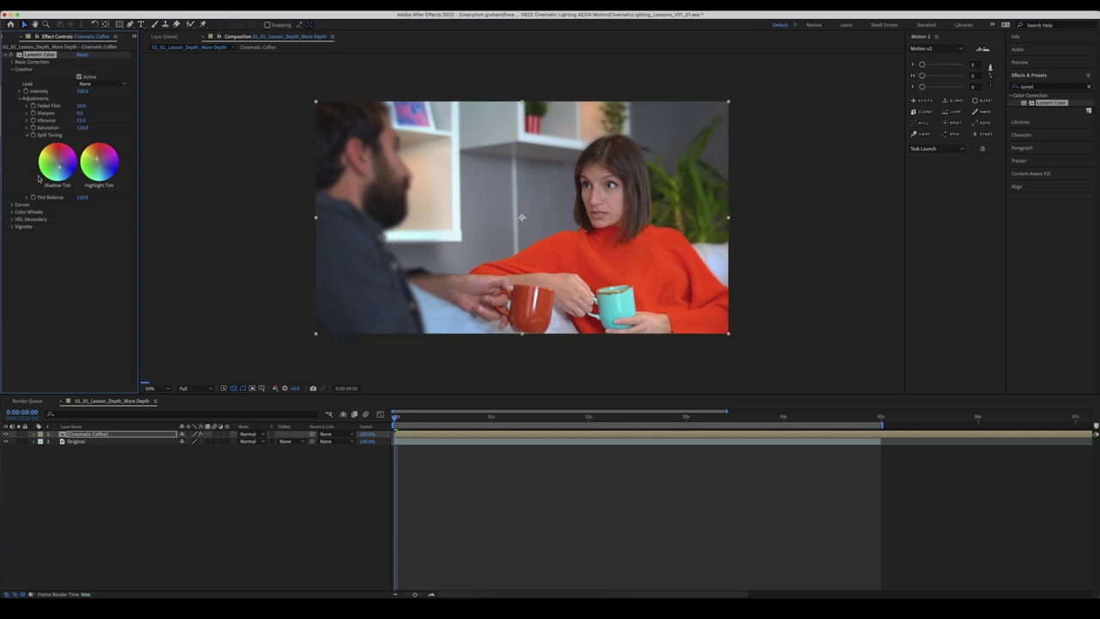
click(211, 477)
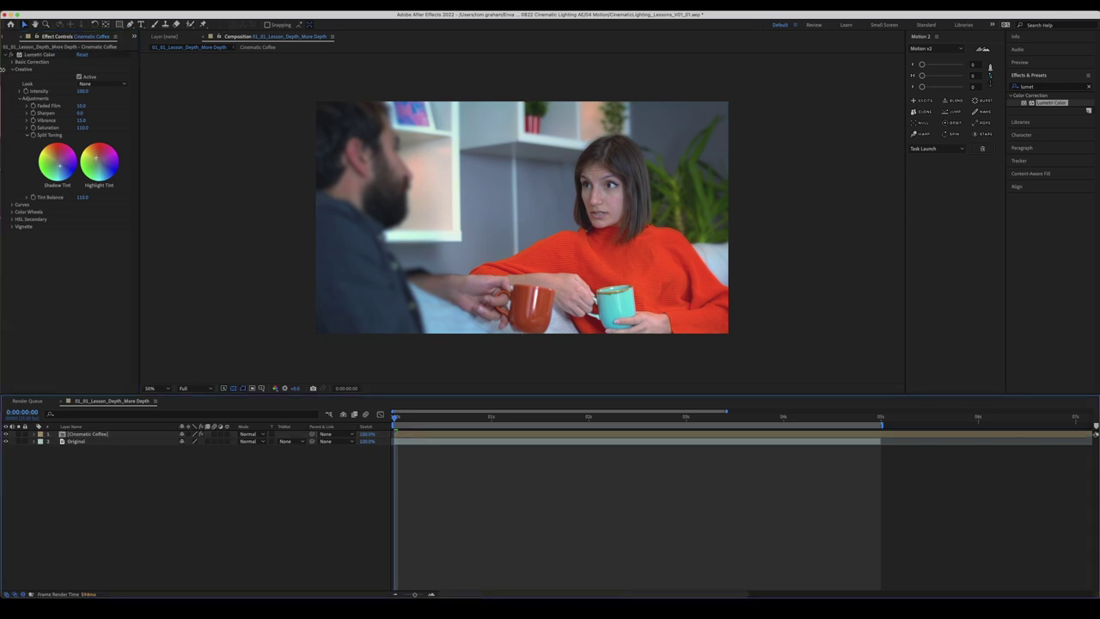
- Toggle the Lumetri Color effect and the Cinematic Coffee layer off and on to compare the grade with the ungraded shot
click(11, 54)
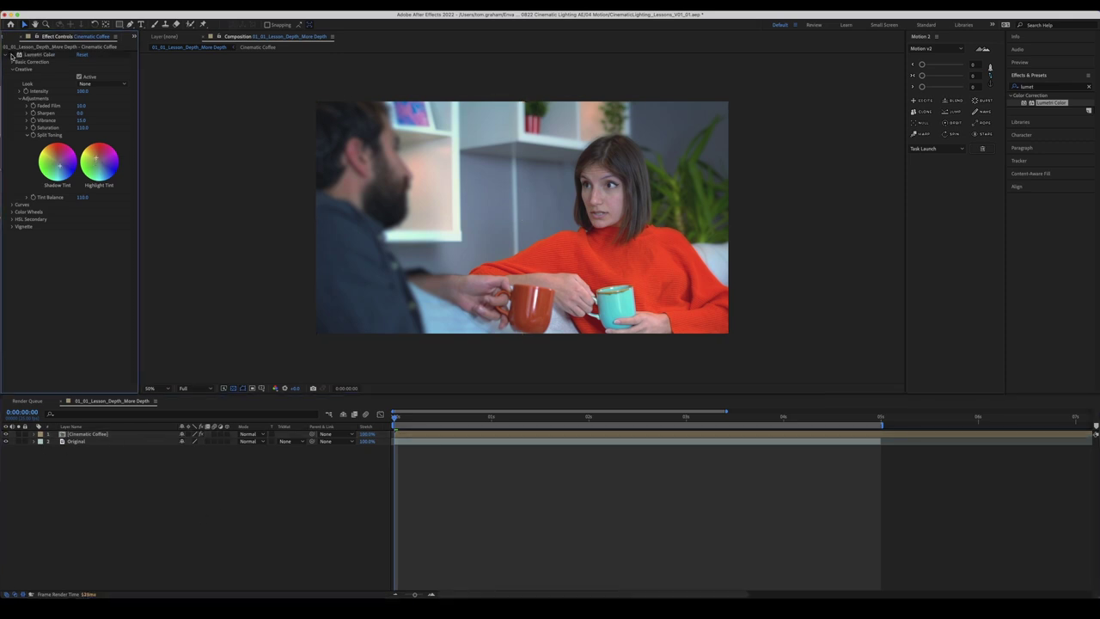
click(11, 54)
click(6, 434)
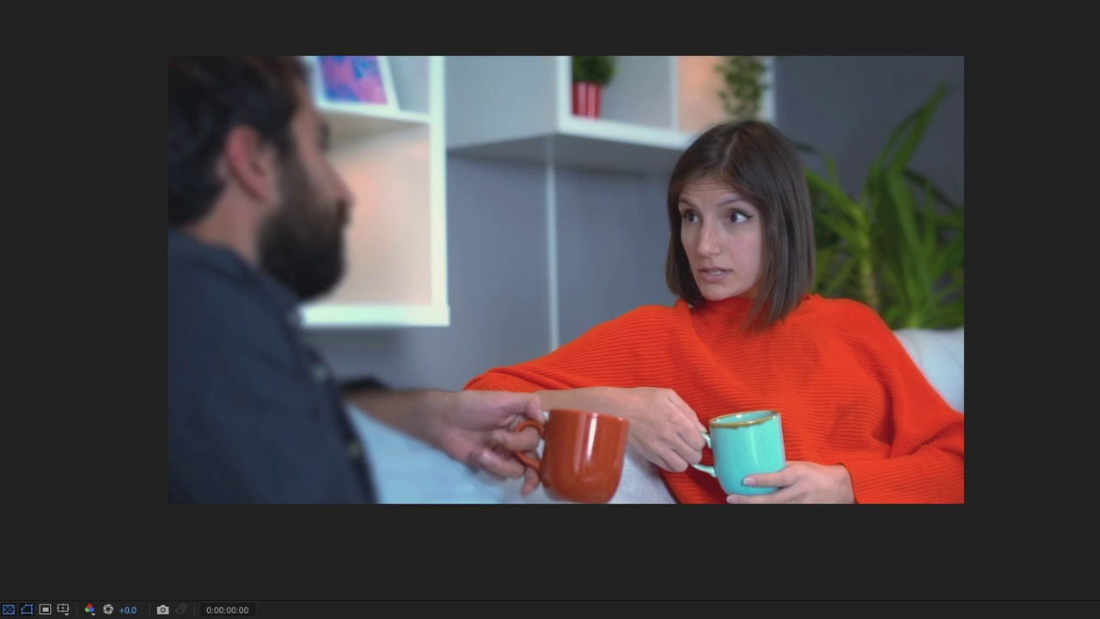
- Play back the graded coffee shot enlarged and in the normal layout, toggling the Cinematic Coffee layer to compare it with the Original
key(space)
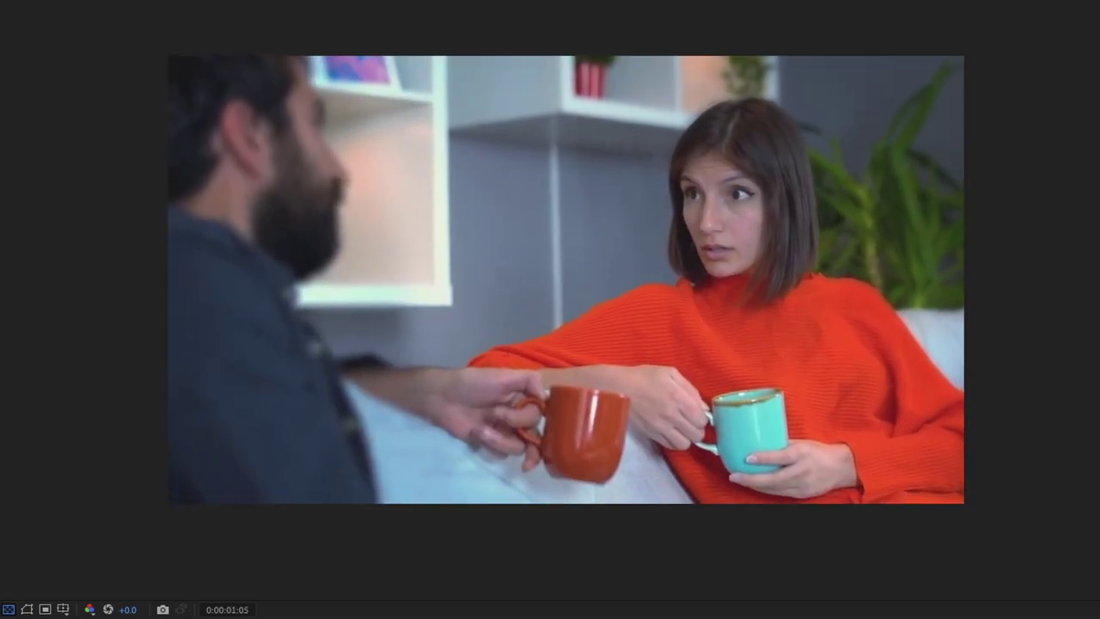
key(grave)
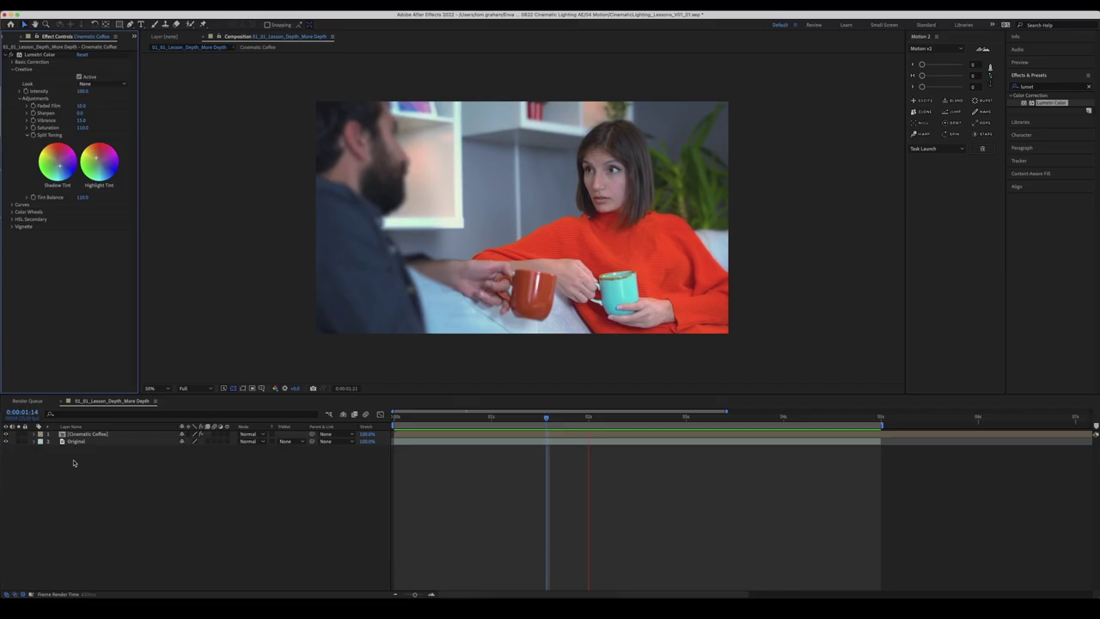
click(30, 463)
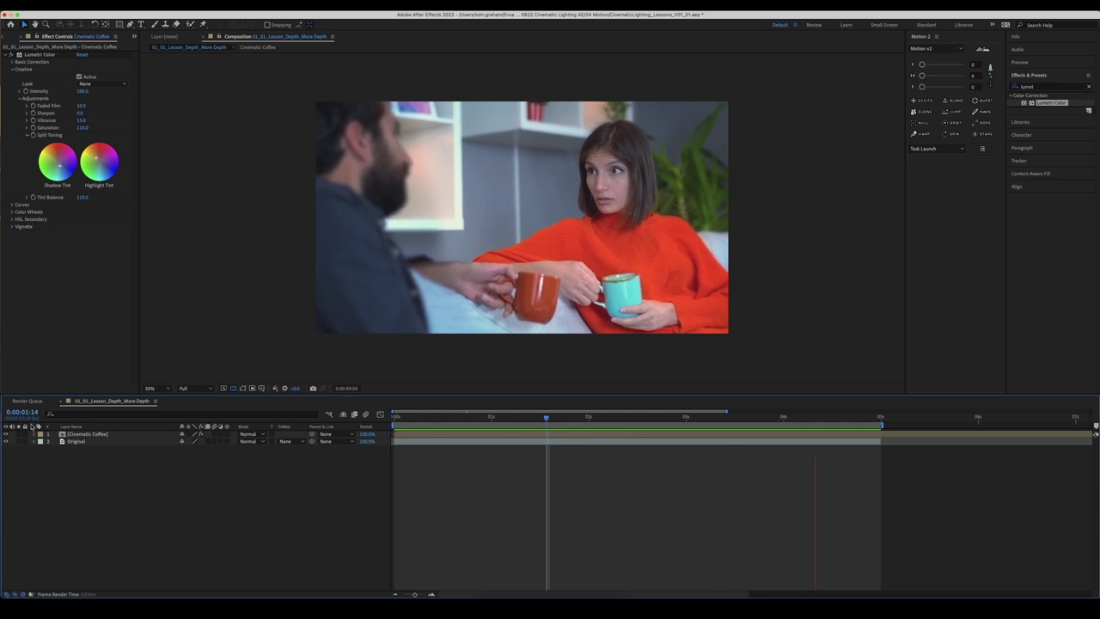
click(6, 433)
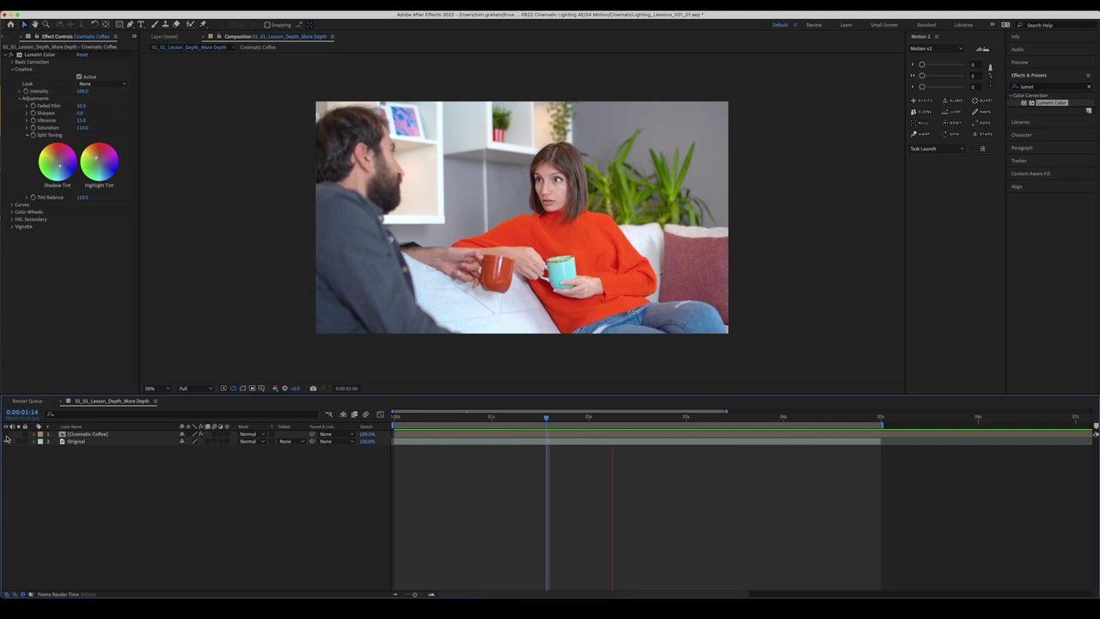
key(Home)
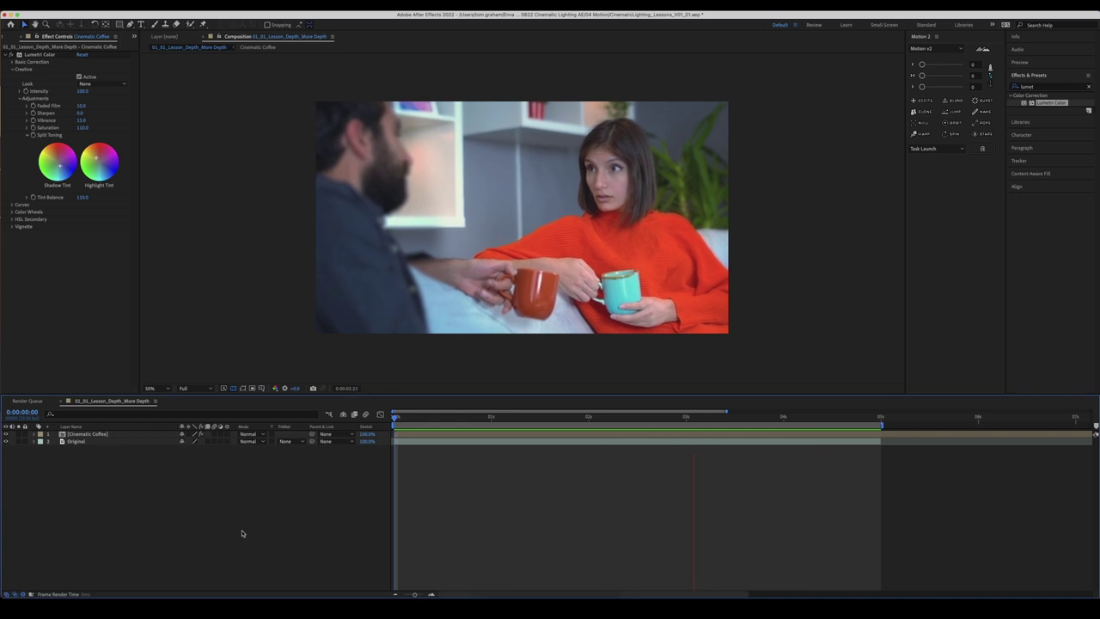
key(space)
- Open the 01_02_Lesson_Depth_Dirty Foreground composition, close the More Depth composition, and preview the kitchen footage
click(15, 36)
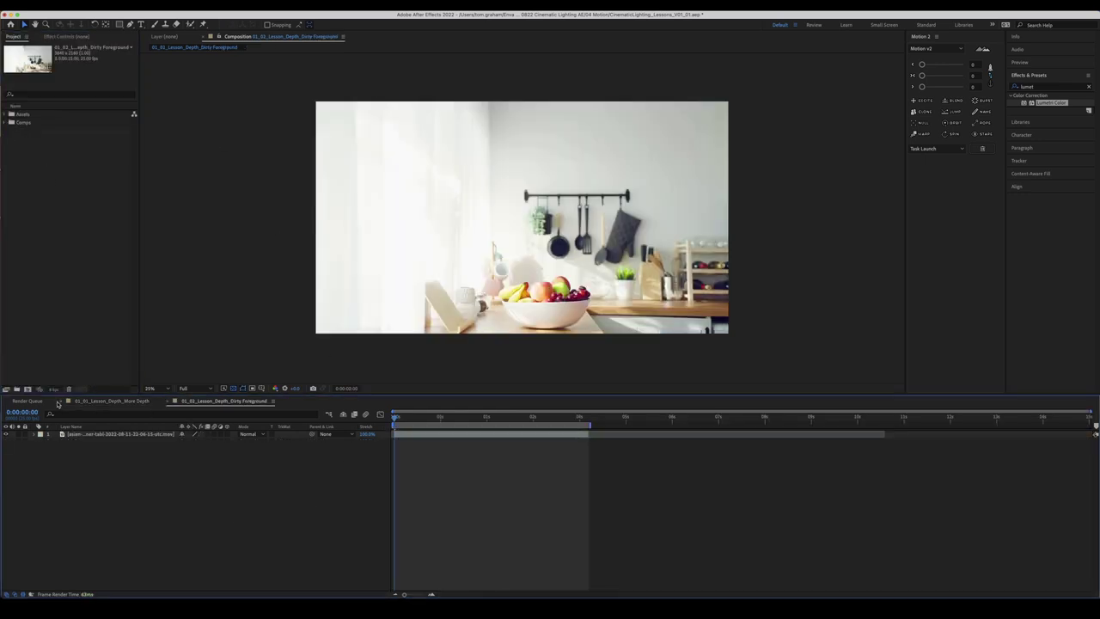
click(58, 402)
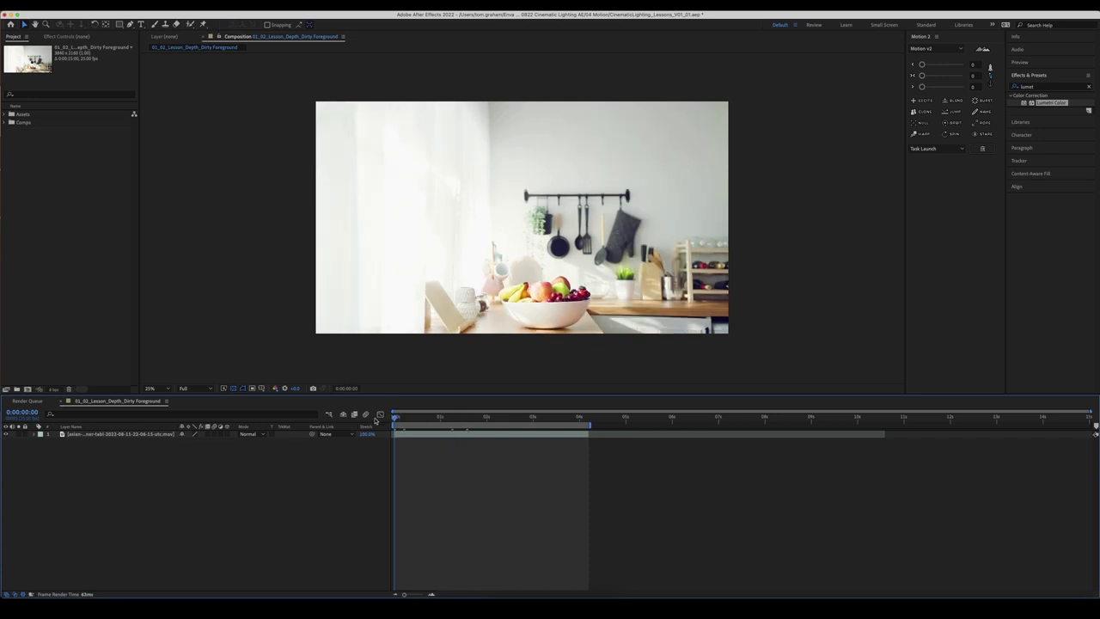
key(space)
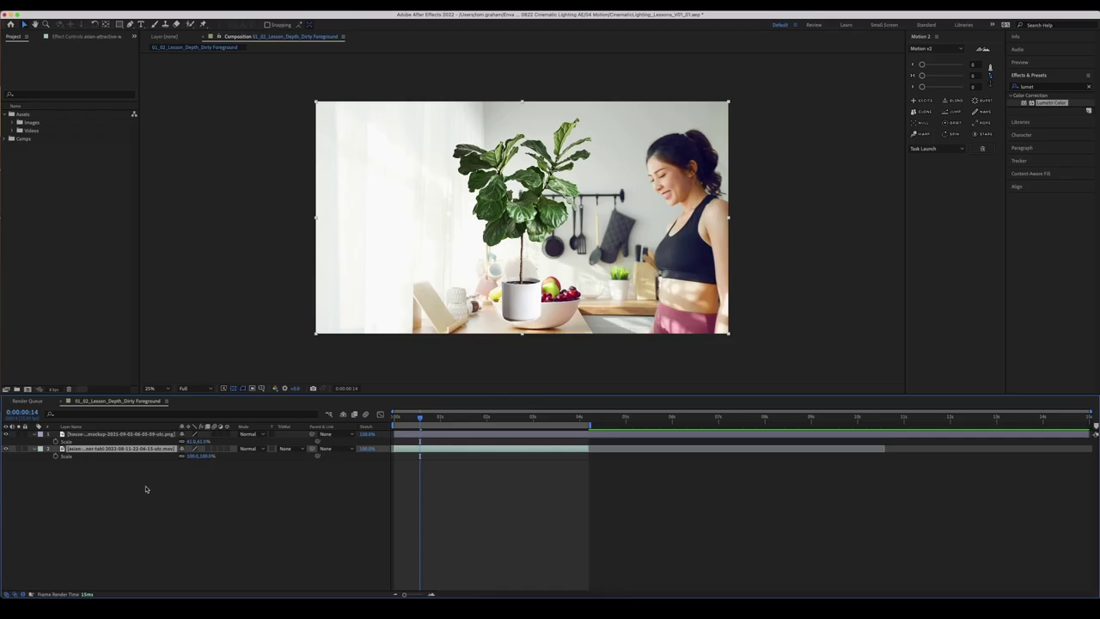
click(143, 491)
click(104, 450)
click(125, 435)
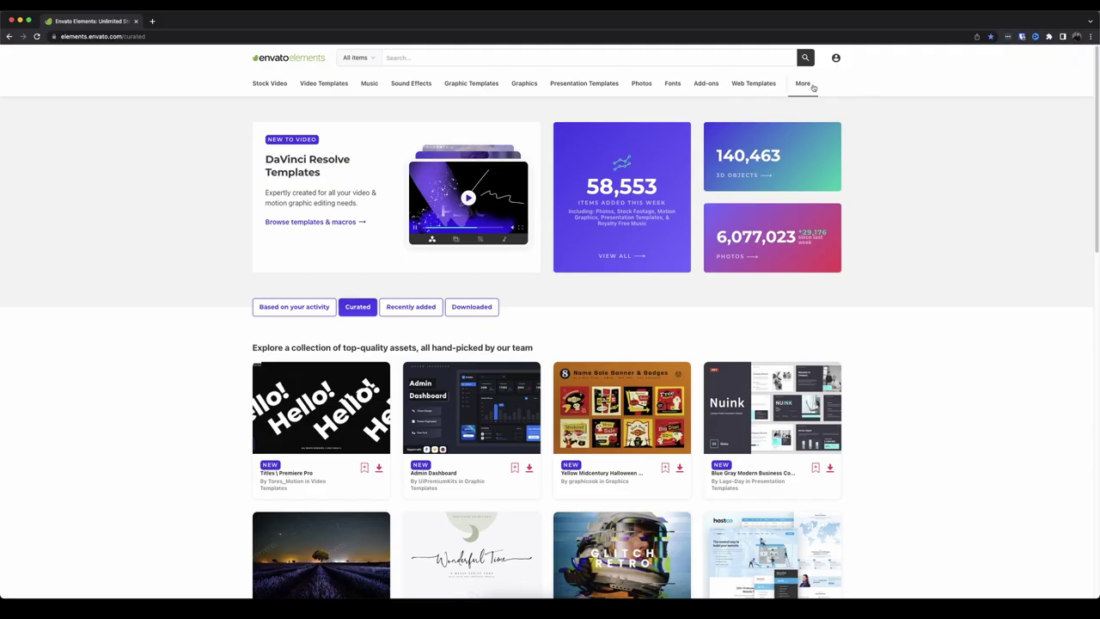
- On the Envato Elements website in the browser, open the full 3D objects category and search it for "coffee machine"
mouse_move(805, 85)
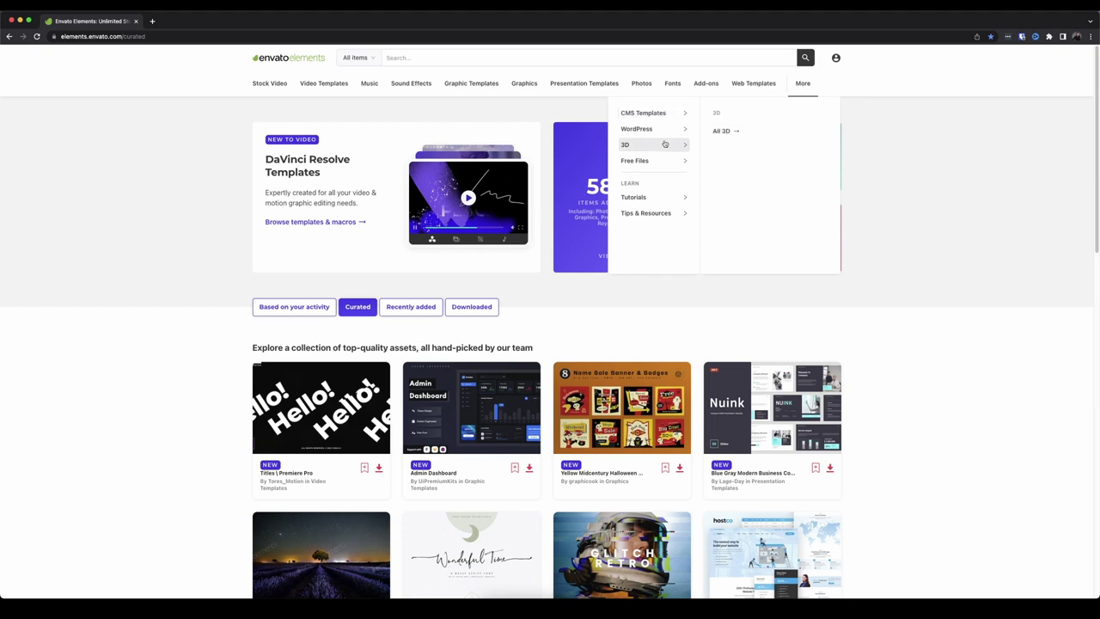
click(728, 132)
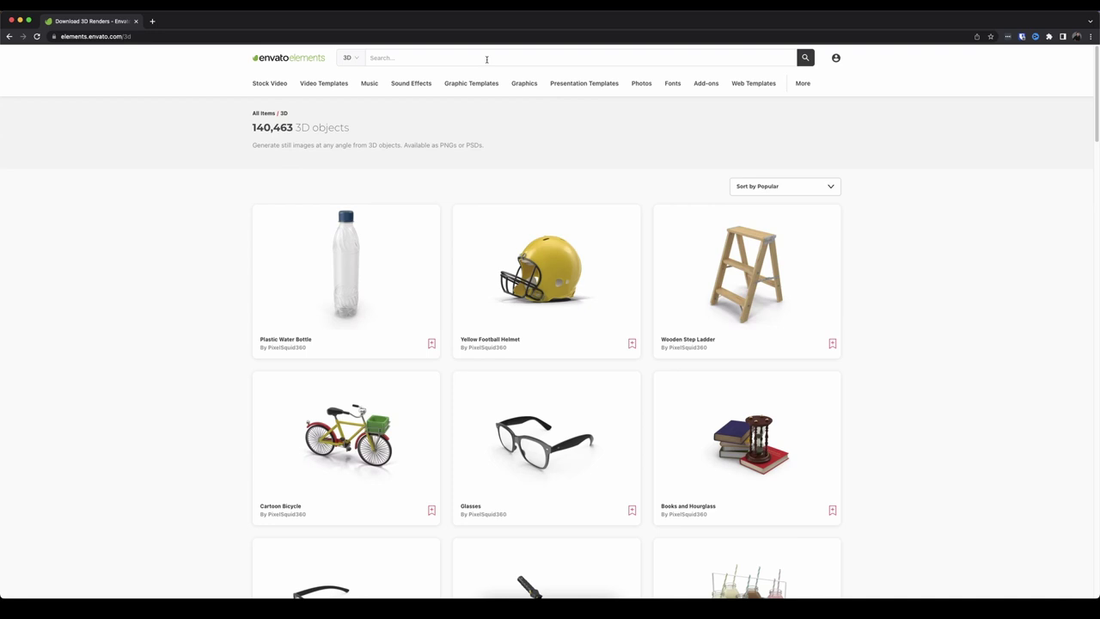
text(coffee machine)
key(Return)
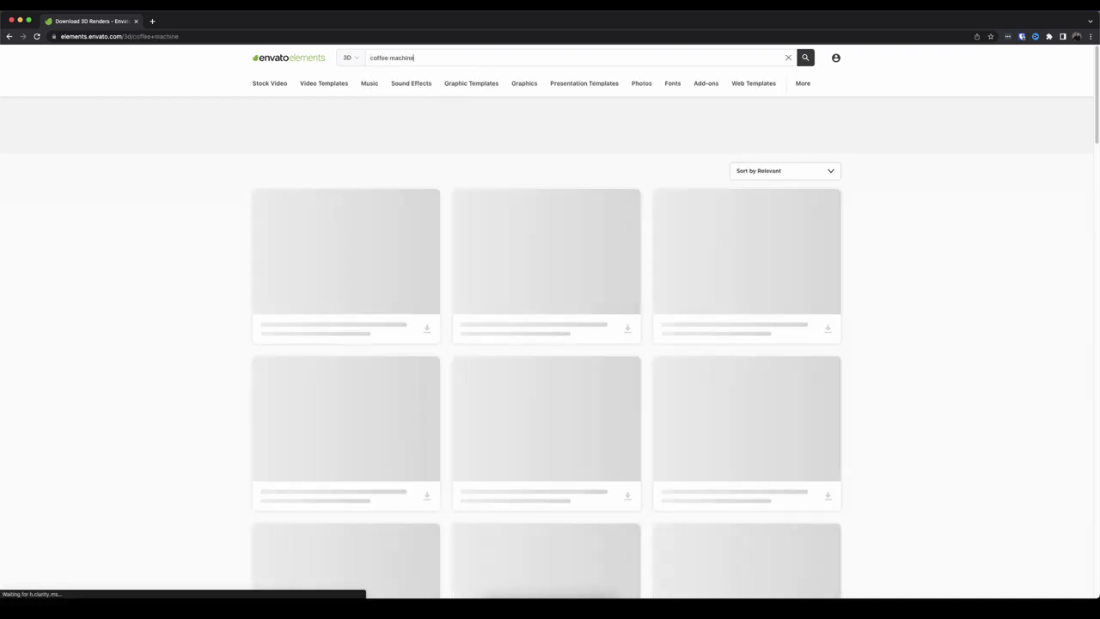
- Find the black Espresso Machine with white cups among the results and open its 360-degree render
scroll(927, 254, down, 5)
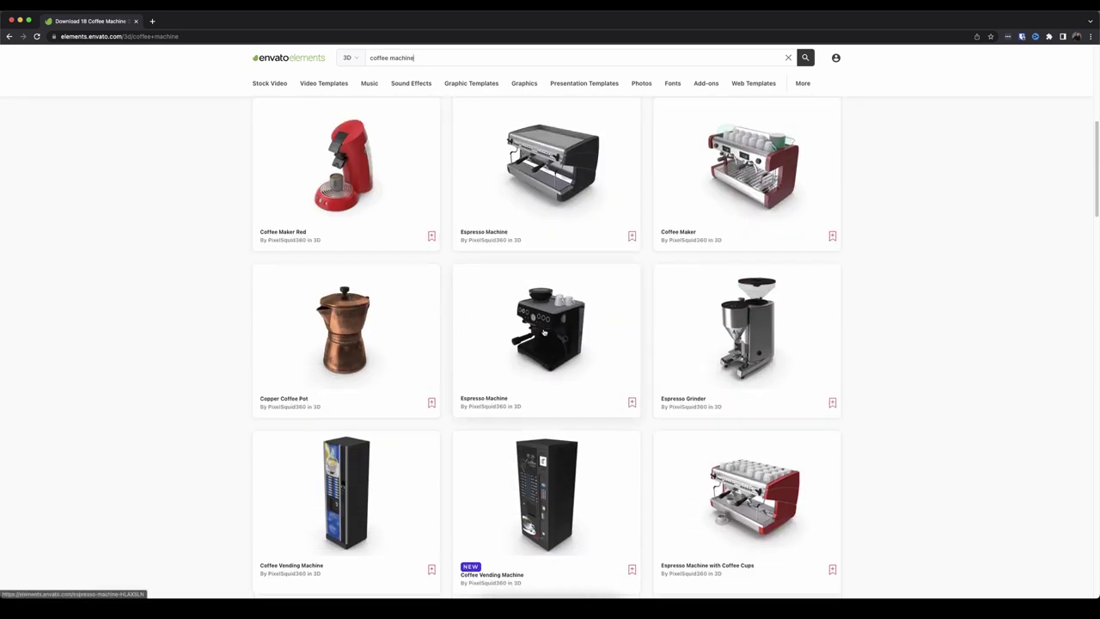
click(551, 331)
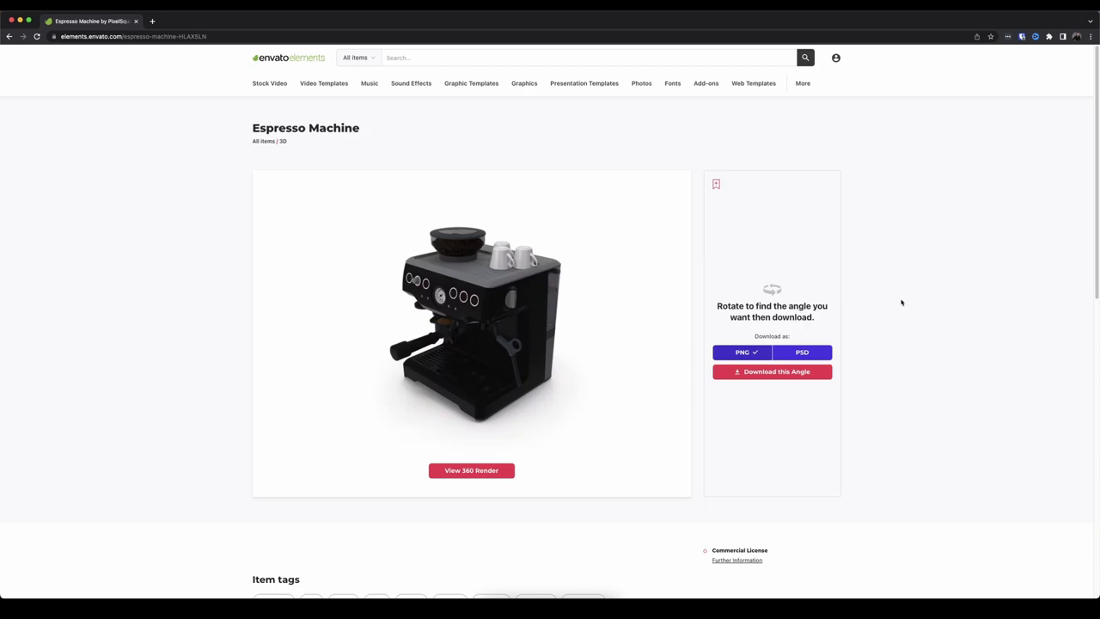
click(505, 472)
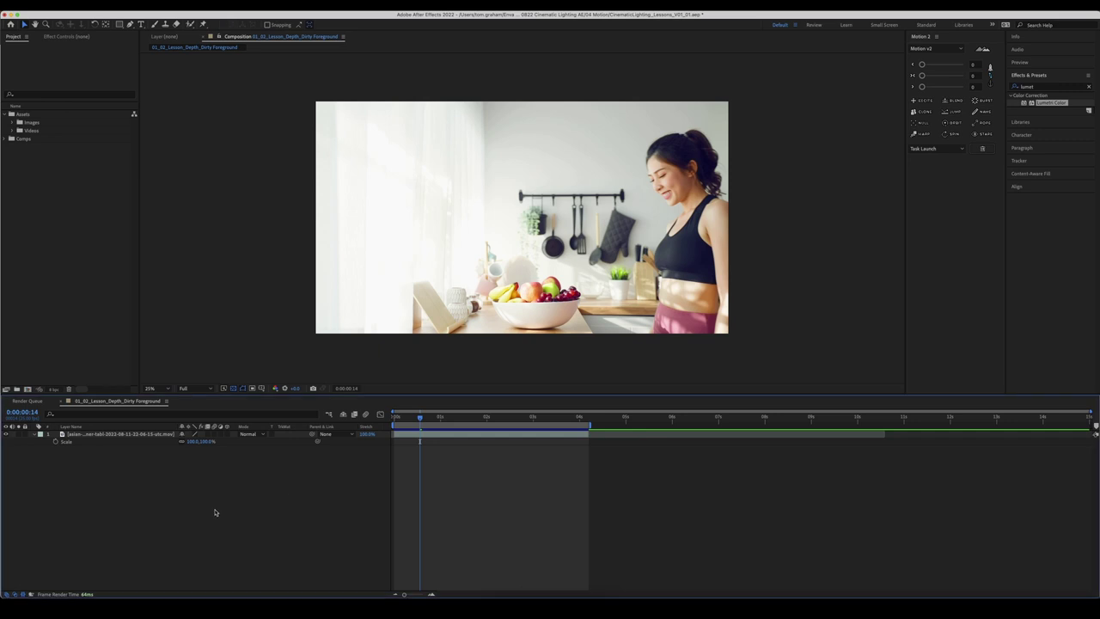
- Back in After Effects, add the Espresso Machine and Potted Plant PNG images from the Images folder above the kitchen footage
click(11, 121)
drag(65, 146, 442, 84)
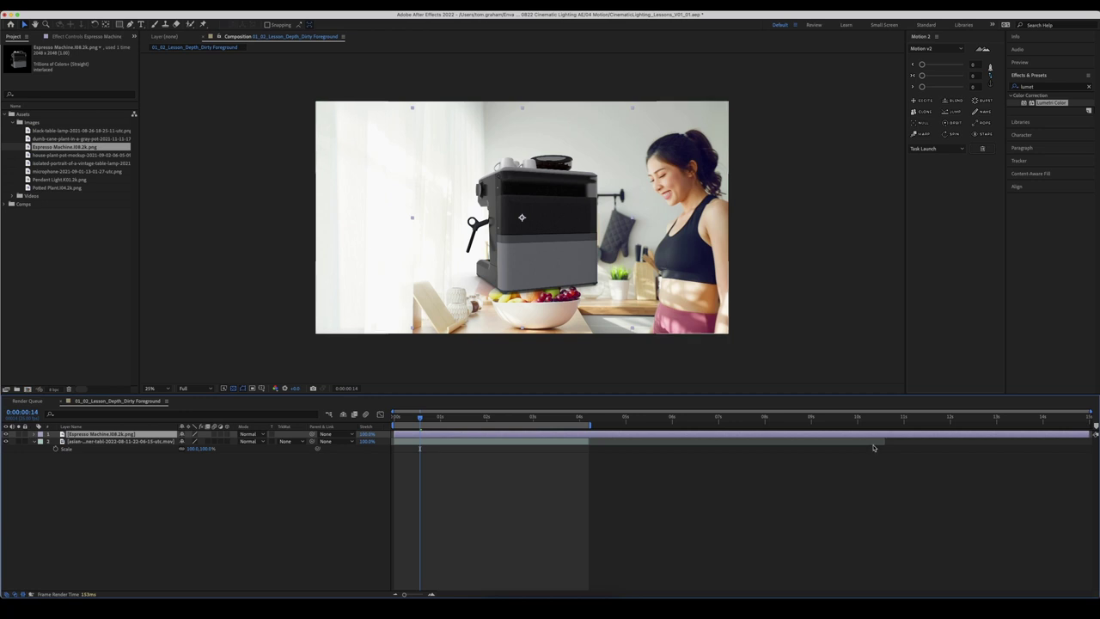
click(88, 223)
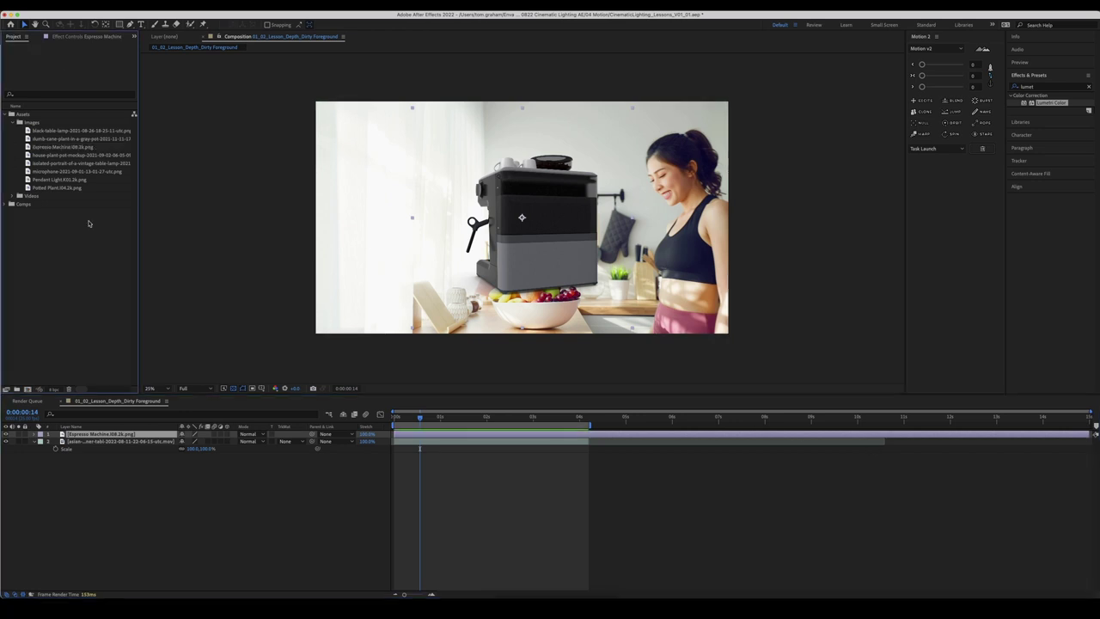
click(60, 188)
drag(95, 307, 100, 436)
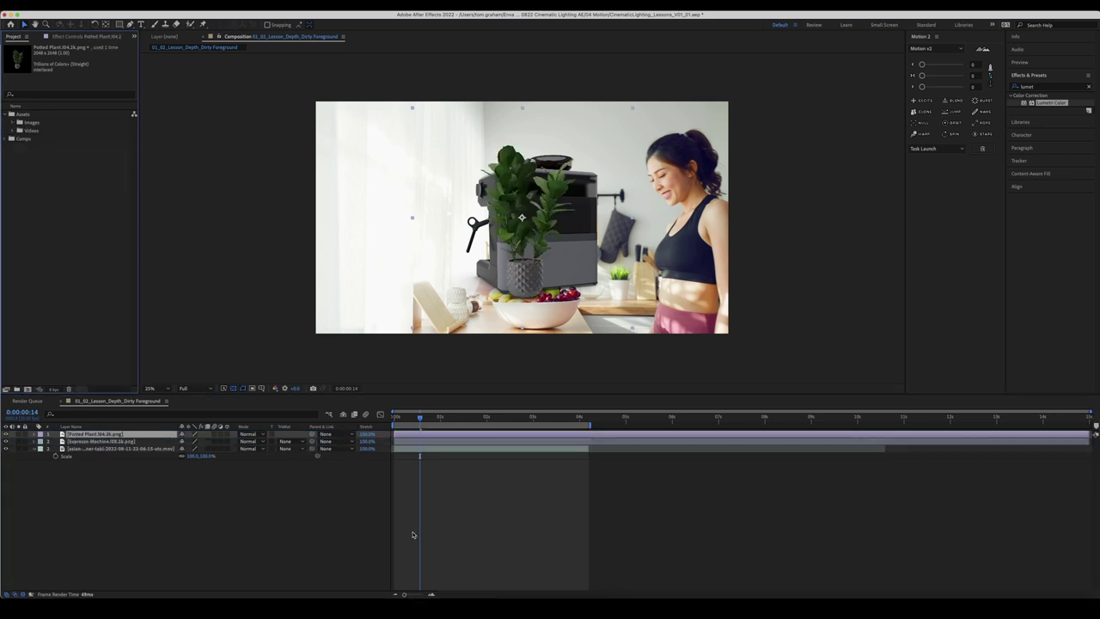
- Split the layers at 0:00:04:05, delete the excess after that point, and return to the first frame
click(582, 418)
key(ctrl+a)
key(ctrl+shift+d)
key(Delete)
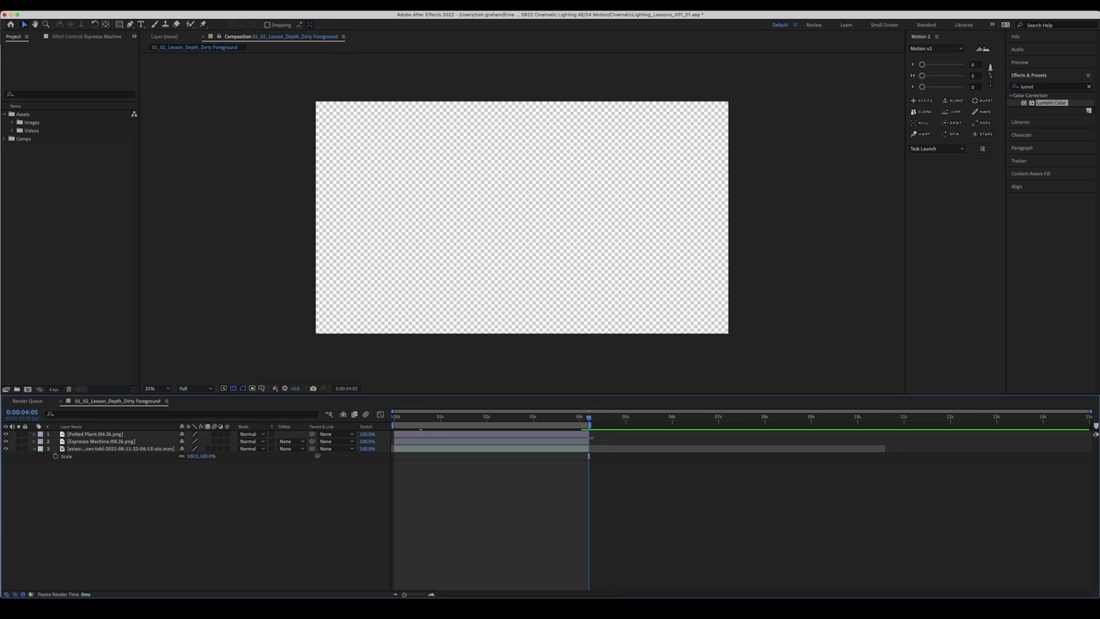
key(Home)
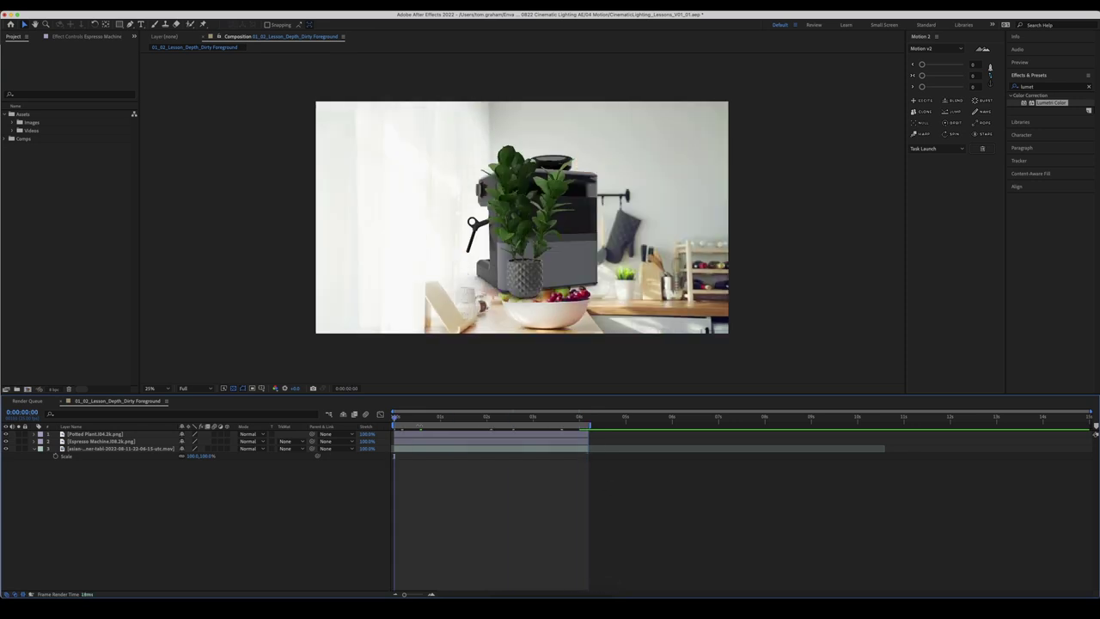
- Hide the espresso machine layer, enlarge the potted plant to about 248%, and place it as foreground foliage along the frame's left edge
click(7, 441)
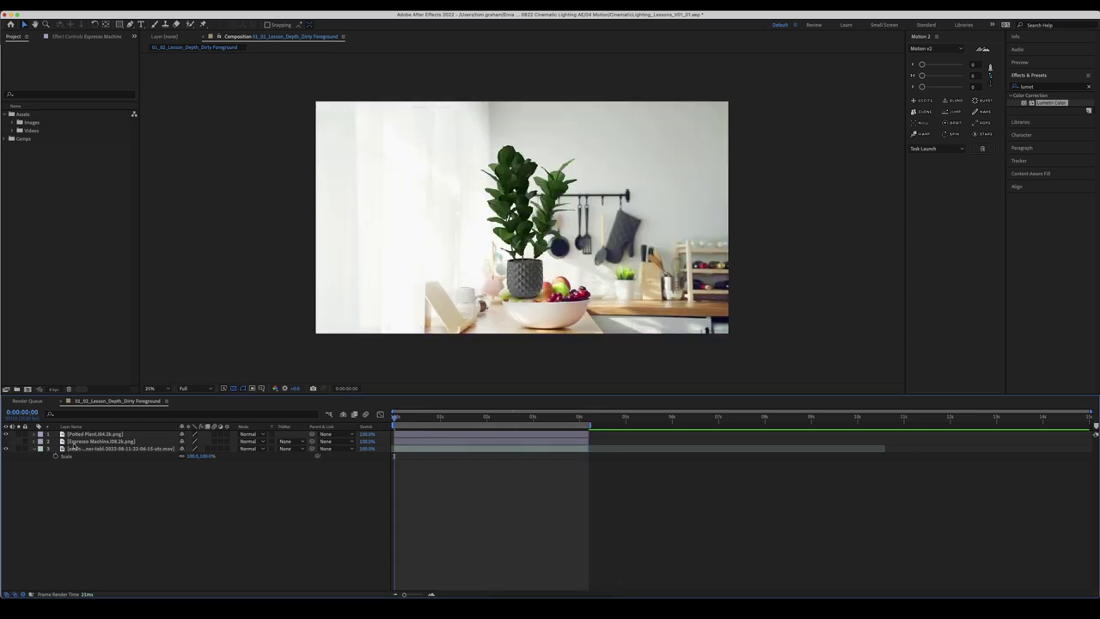
click(119, 435)
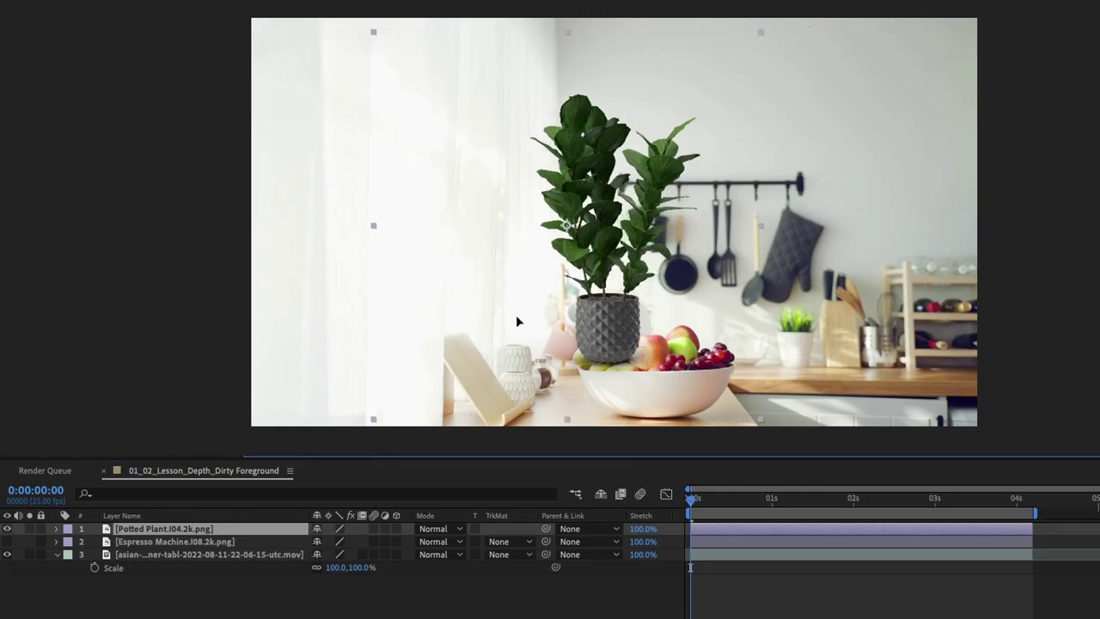
drag(467, 272, 331, 317)
key(s)
drag(340, 550, 269, 362)
drag(350, 305, 301, 339)
drag(348, 541, 351, 378)
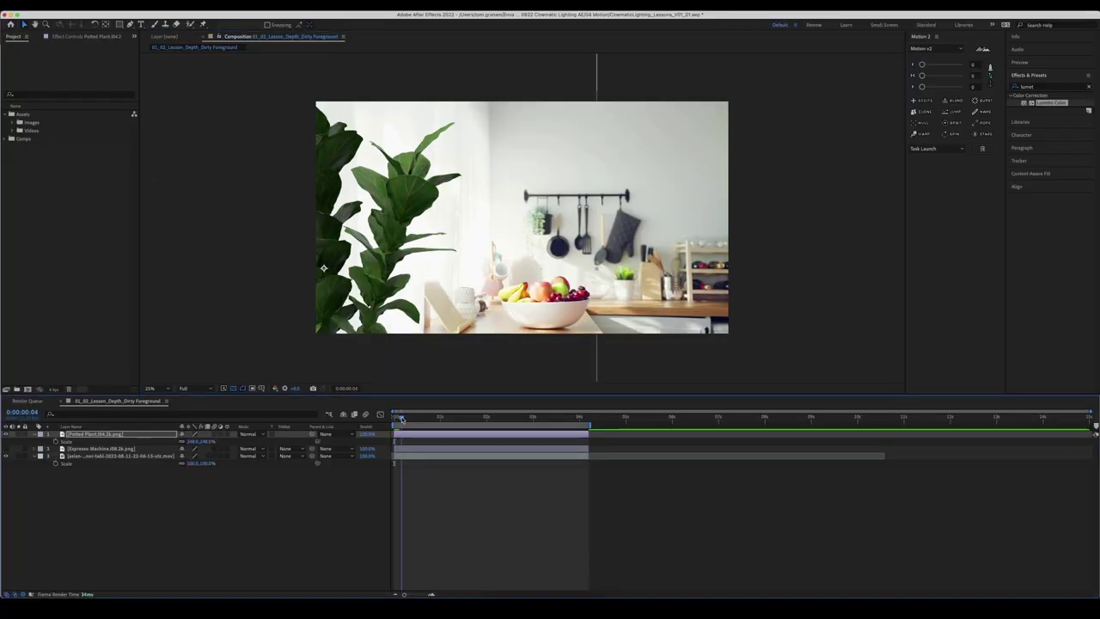
- At 0:00:04:04, show the espresso machine layer, scale it to 90%, and place it partly cropped in the frame's lower-right corner
drag(704, 501, 992, 499)
drag(566, 417, 587, 418)
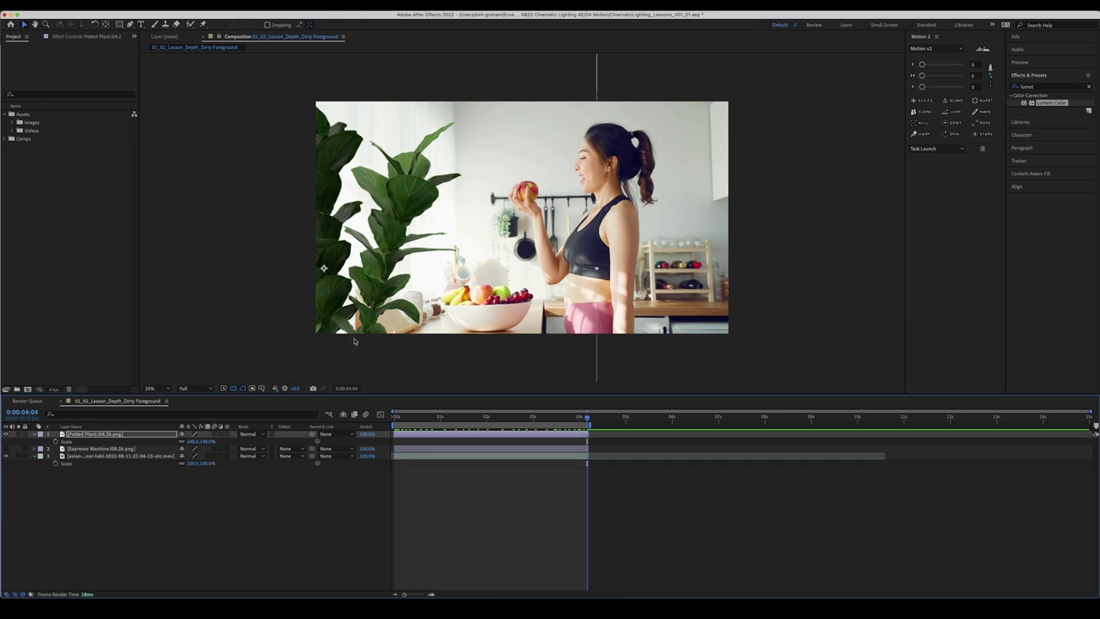
click(6, 448)
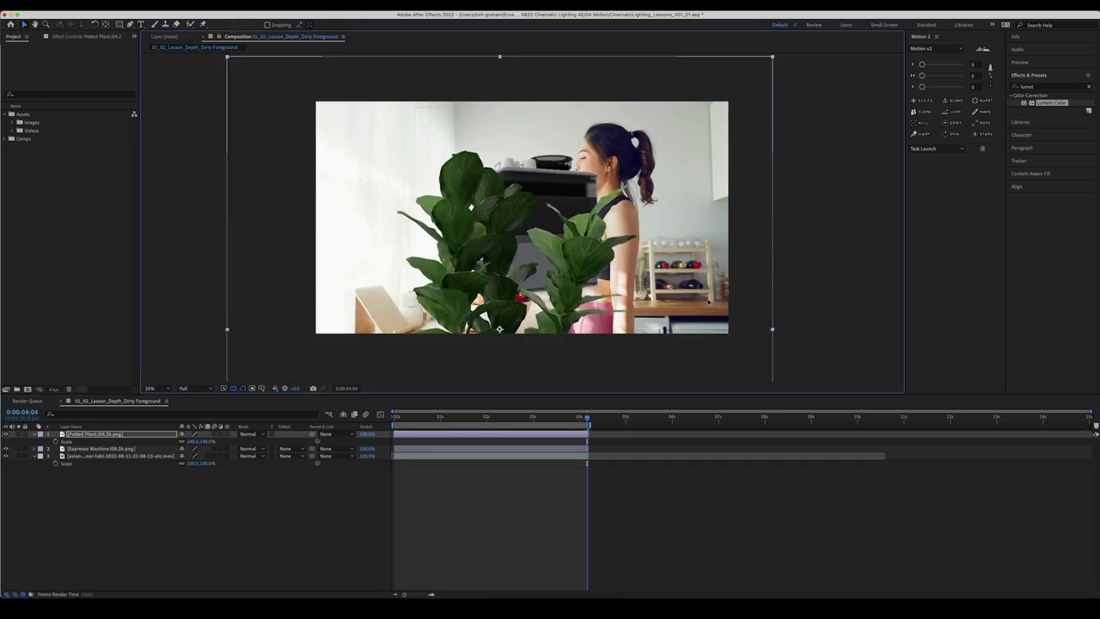
click(593, 258)
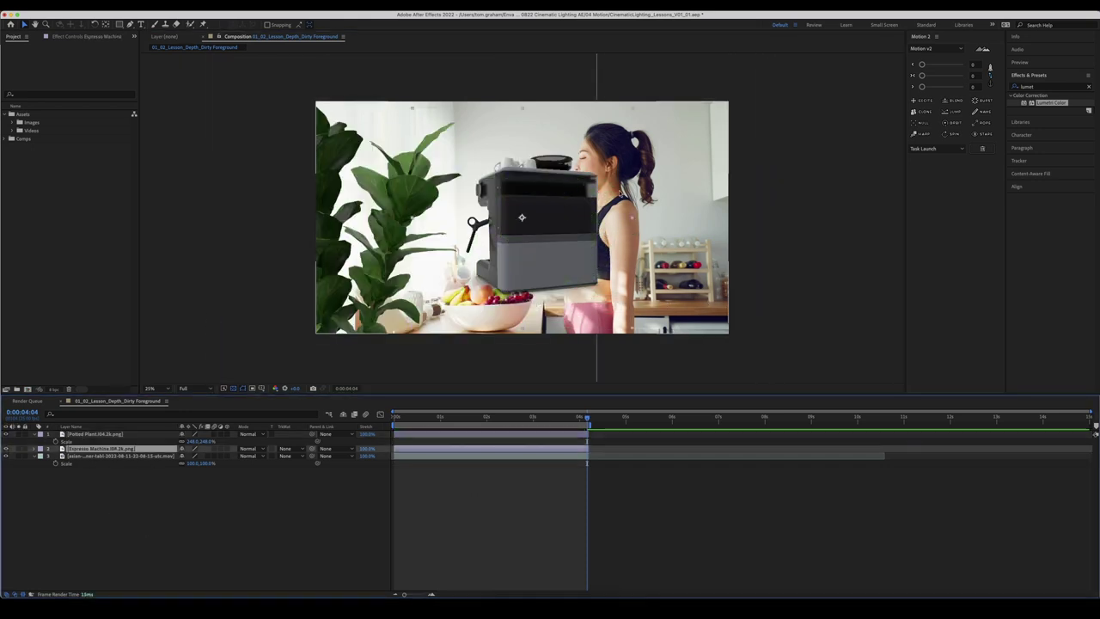
drag(619, 260, 742, 273)
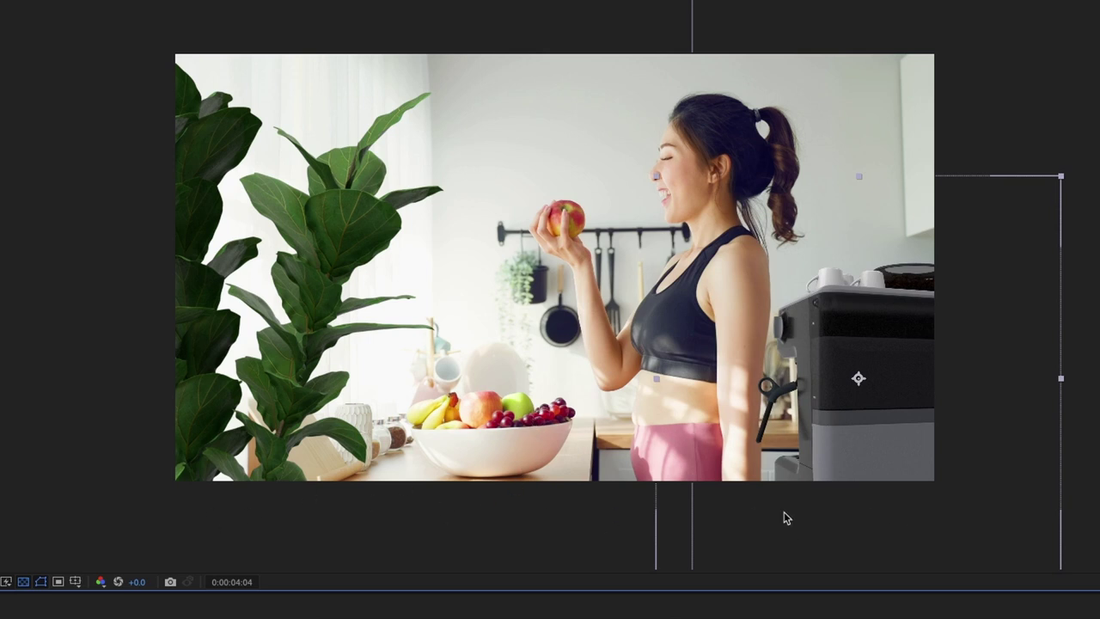
drag(866, 423, 895, 445)
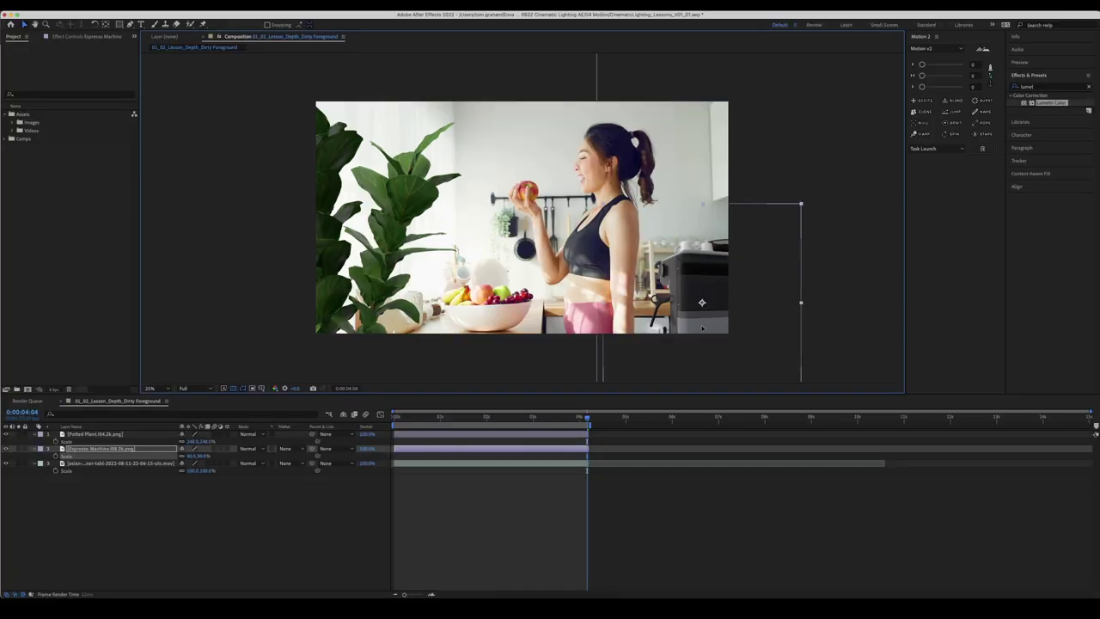
drag(678, 312, 677, 308)
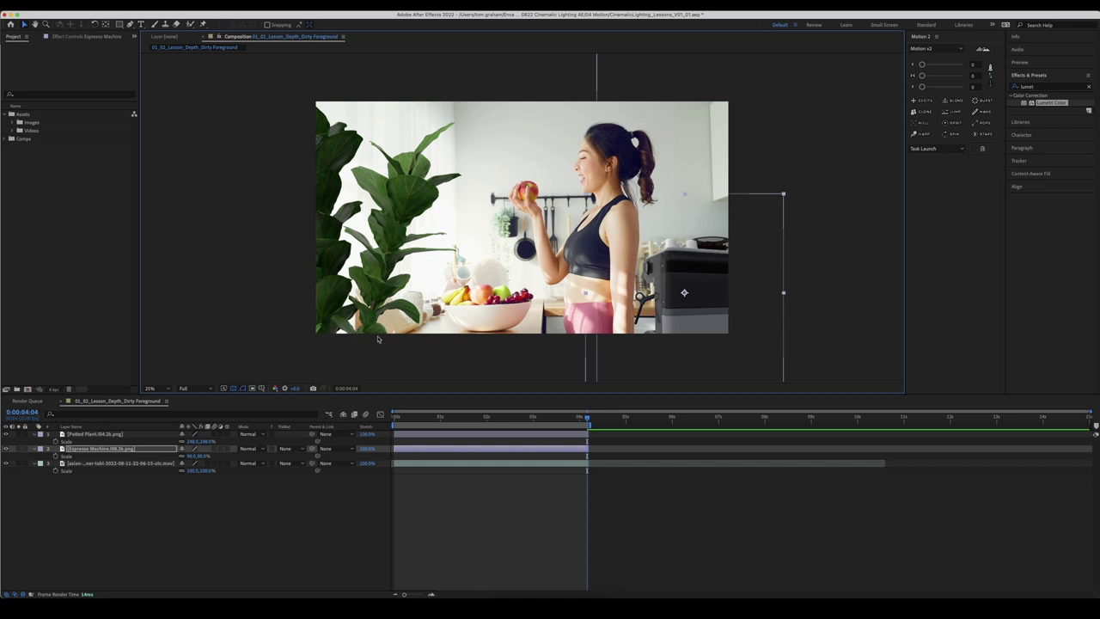
click(468, 533)
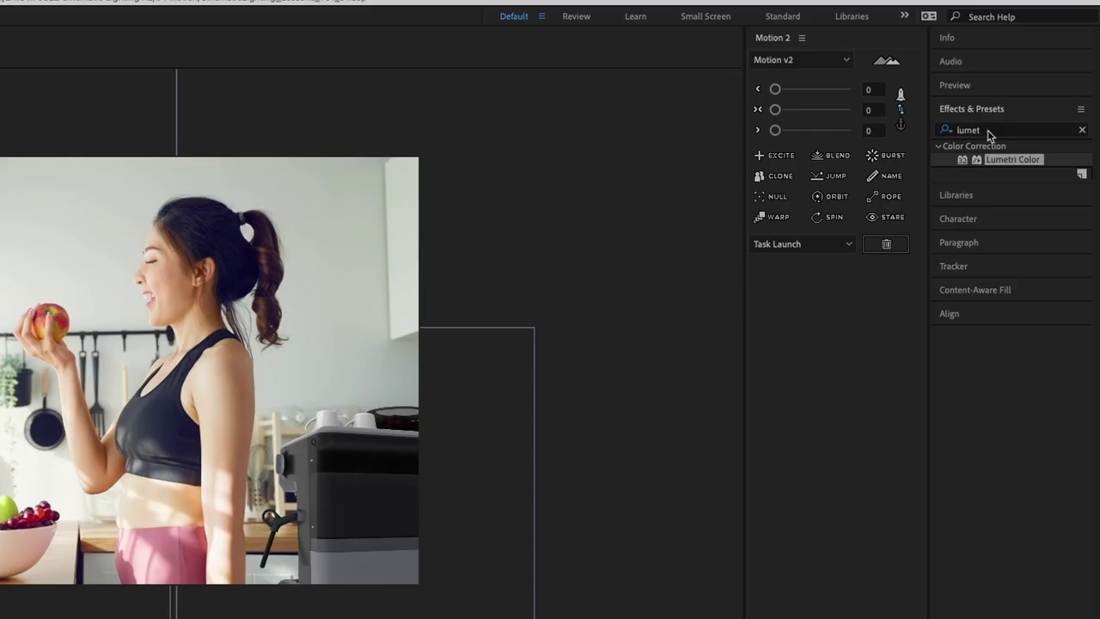
- Apply Gaussian Blur to the potted plant layer with a Blurriness of 30
click(1038, 88)
text(ga)
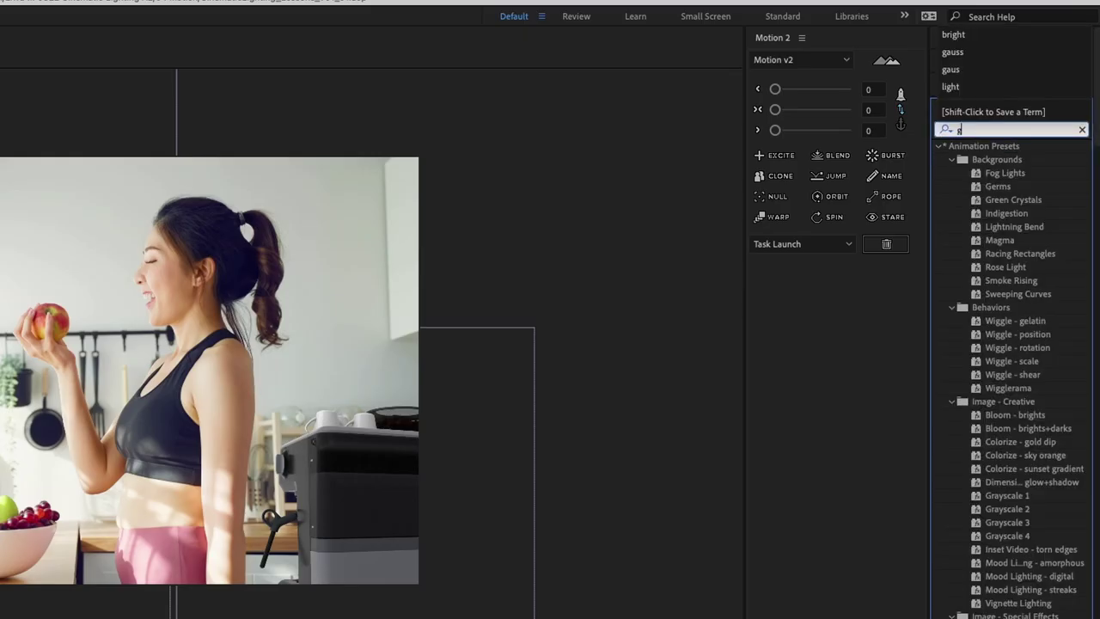
text(us)
drag(1011, 159, 398, 263)
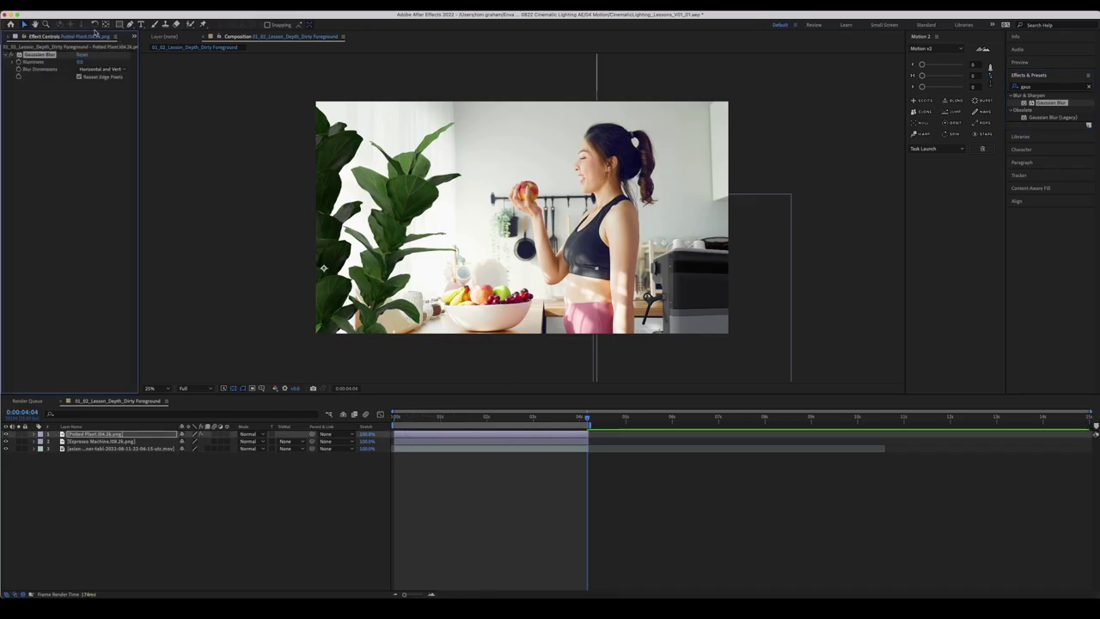
click(80, 63)
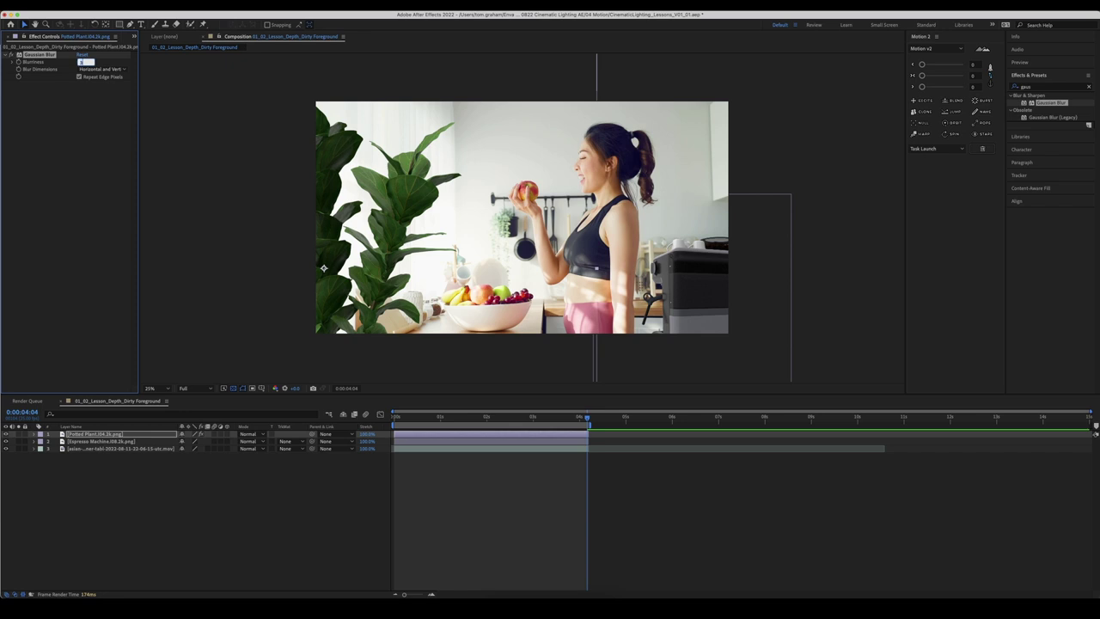
key(Return)
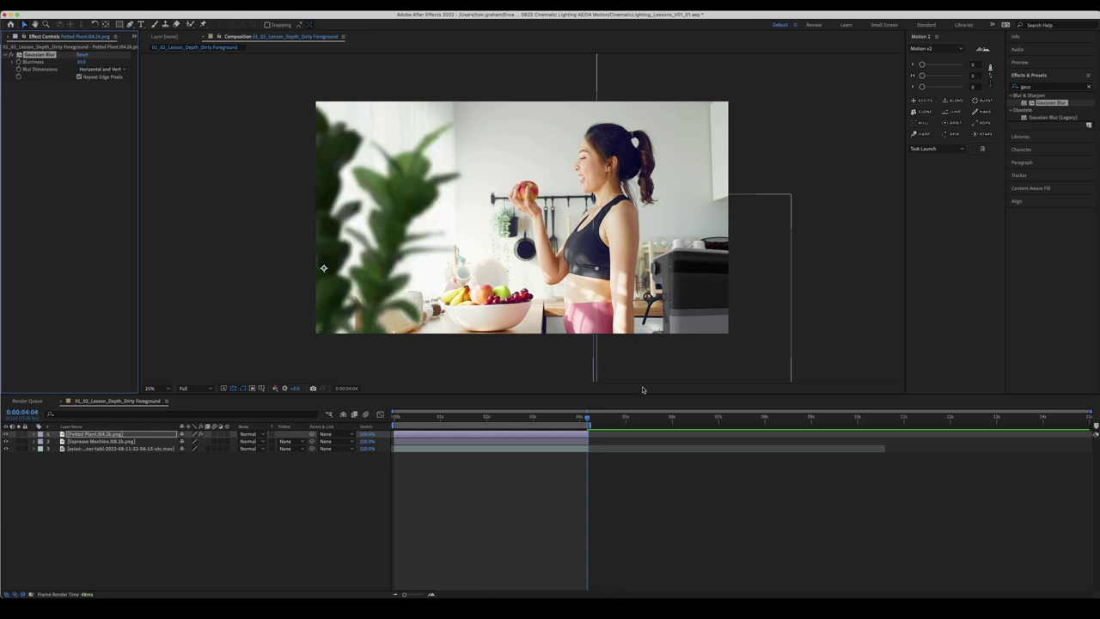
- Apply Gaussian Blur to the espresso machine layer with a Blurriness of 20
click(691, 287)
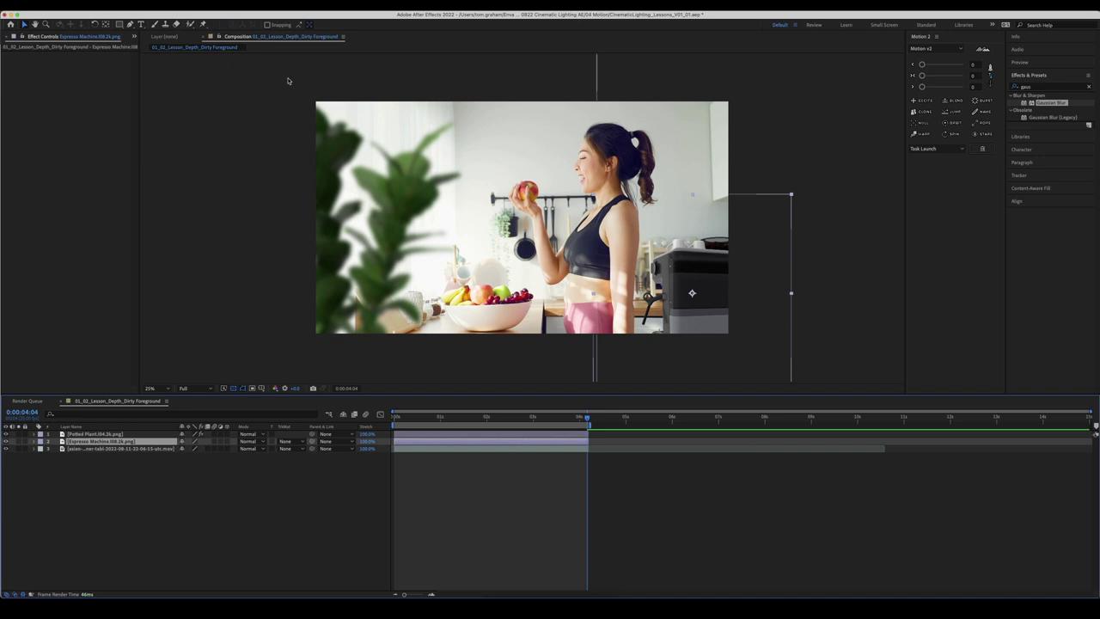
drag(1046, 103, 515, 440)
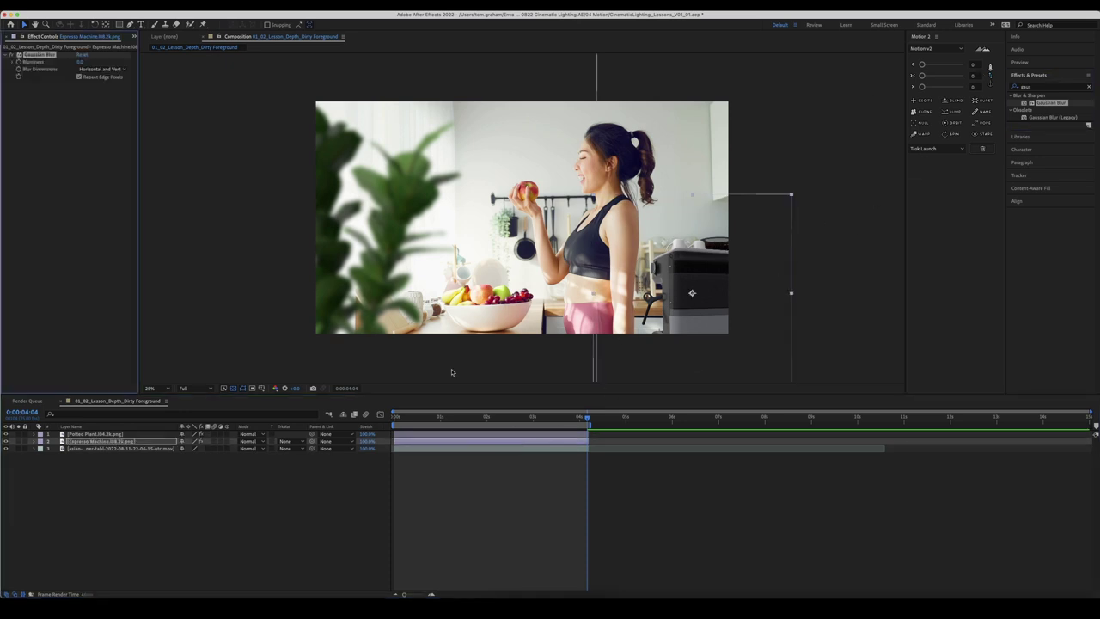
key(Return)
click(465, 479)
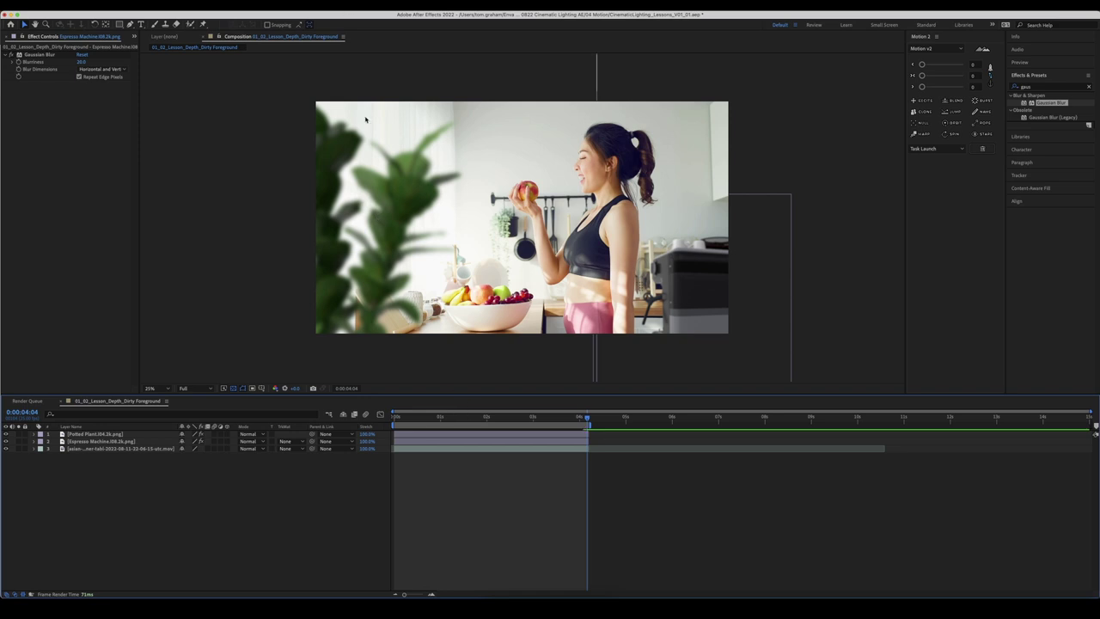
- Check the shot's camera movement, return to the first frame, and start Track Motion on the kitchen footage
drag(487, 418, 379, 415)
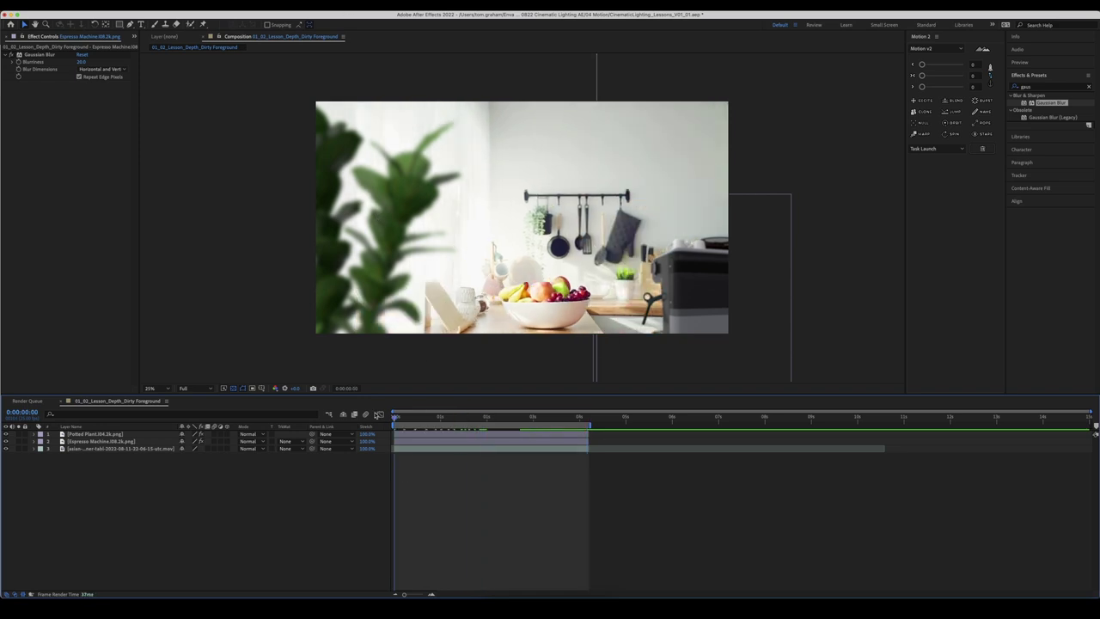
click(587, 418)
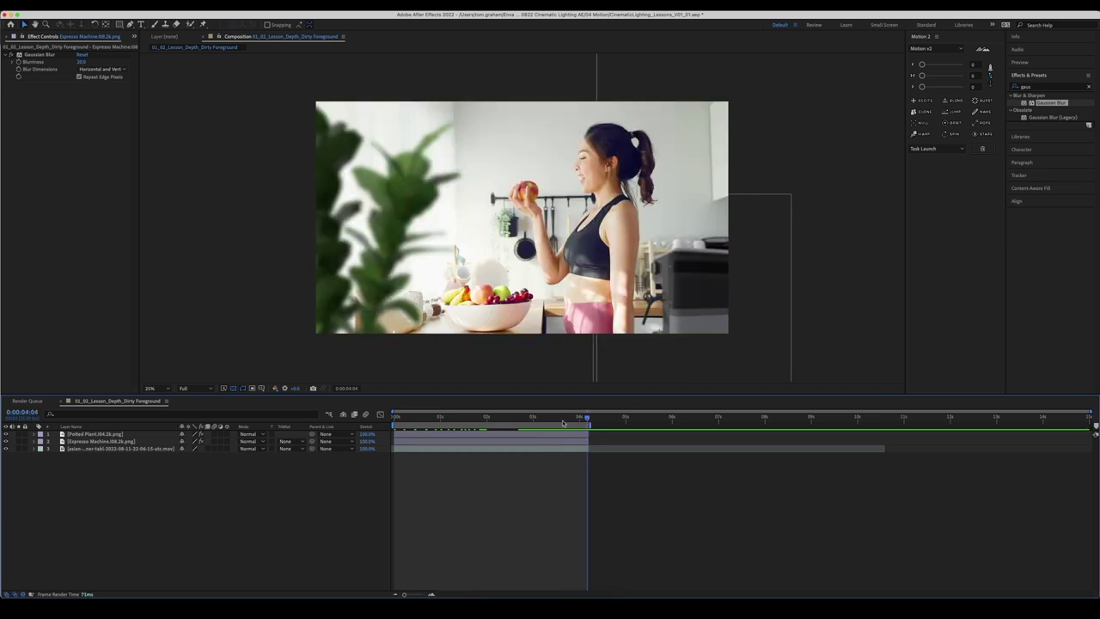
drag(588, 419, 395, 421)
click(410, 449)
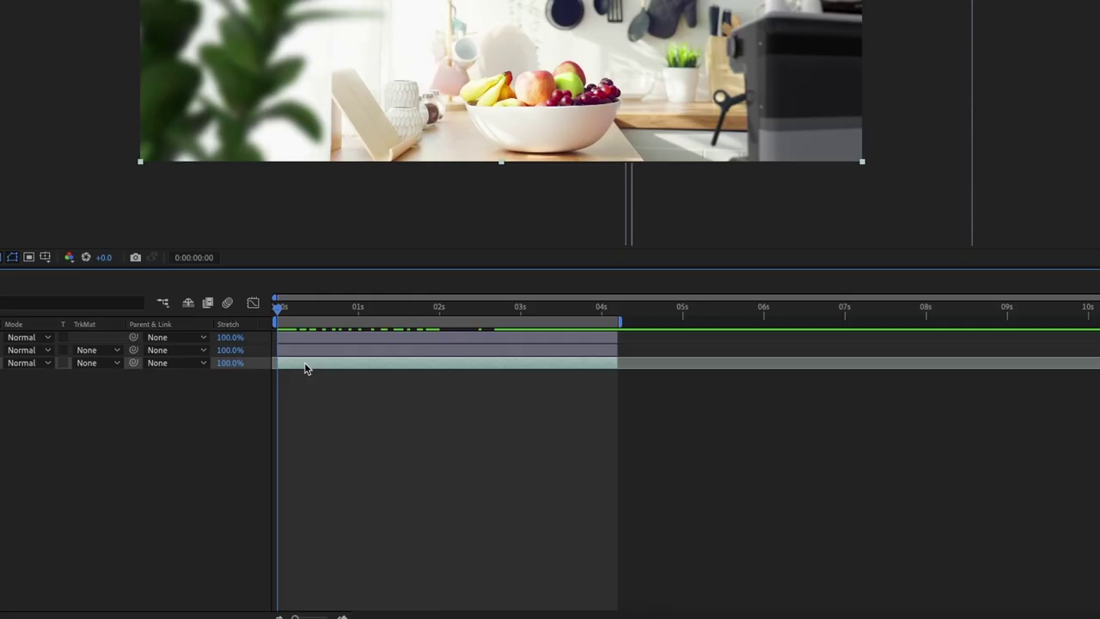
right_click(409, 449)
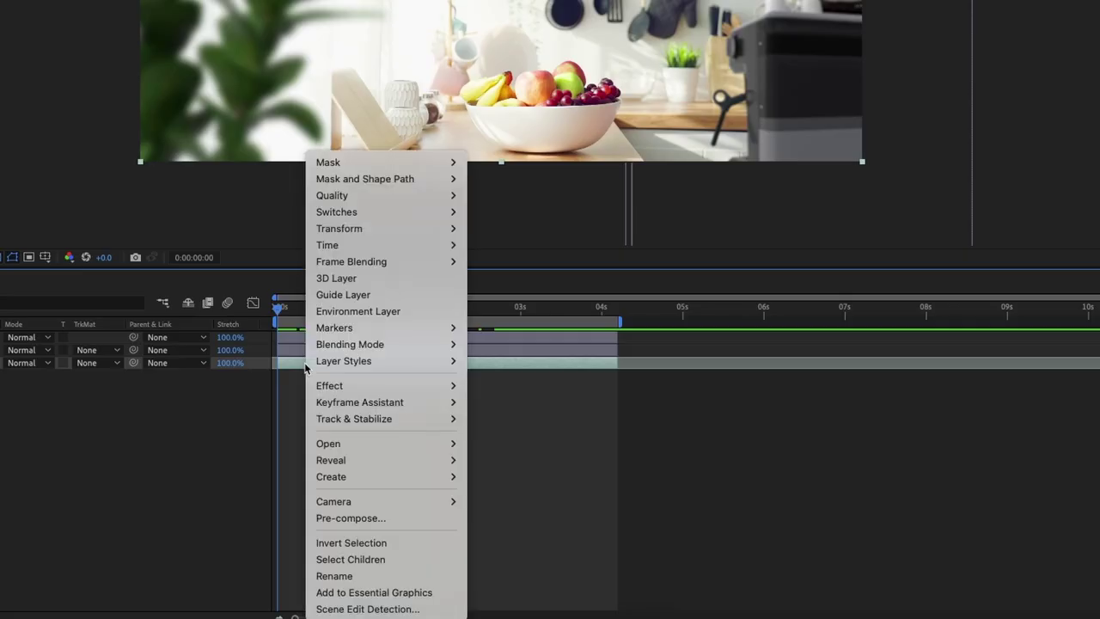
mouse_move(441, 483)
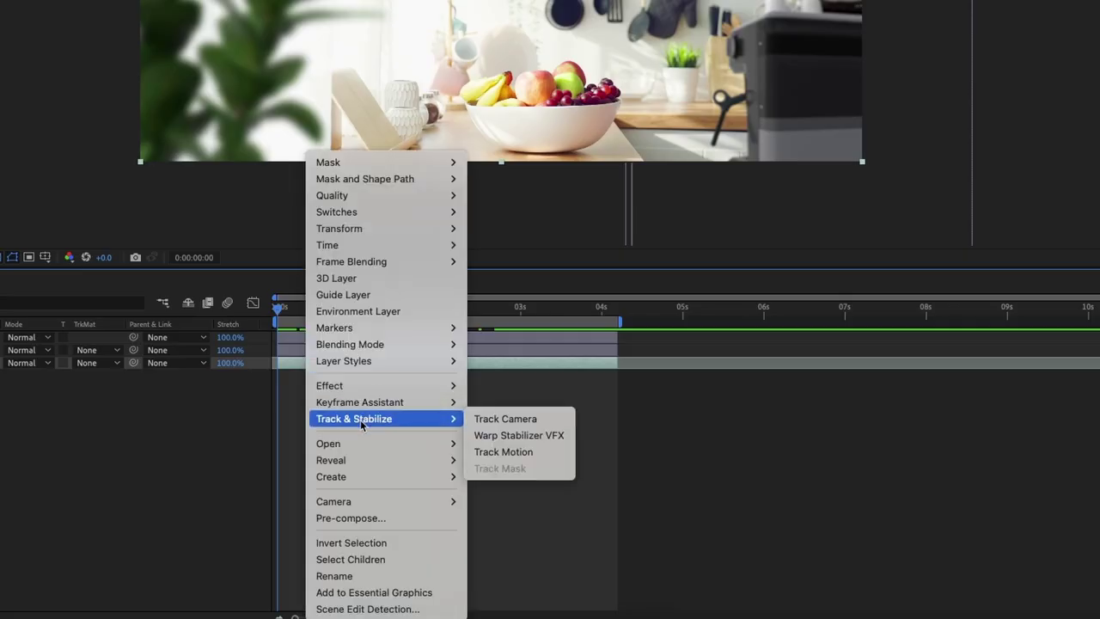
click(528, 454)
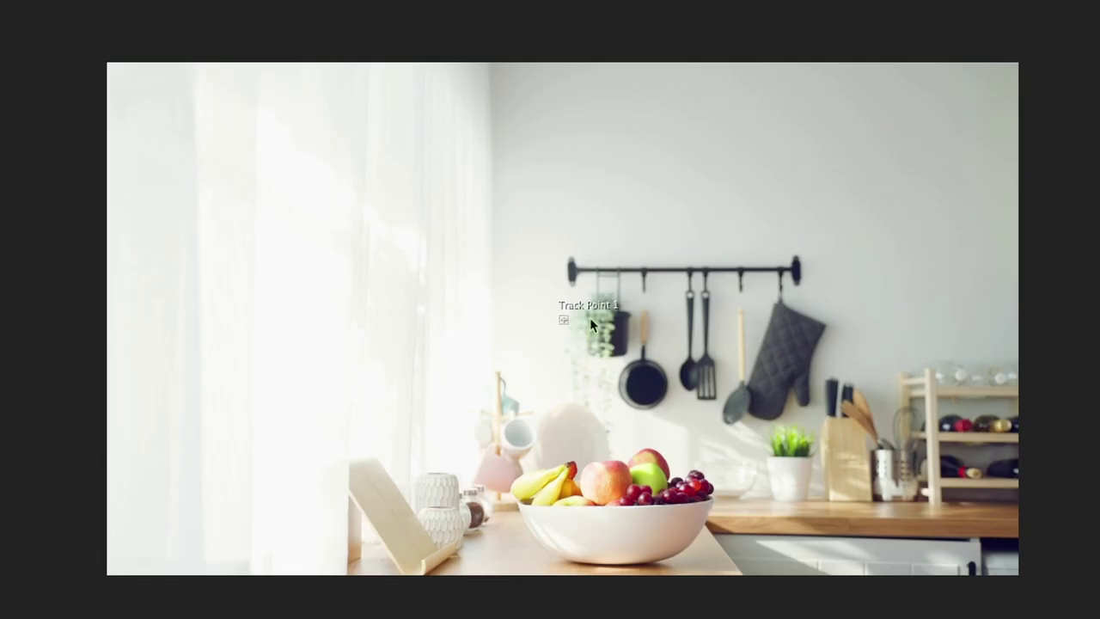
- Try tracking the fruit bowl forward with the track point placed by the green apple and an enlarged search area
drag(567, 328, 640, 485)
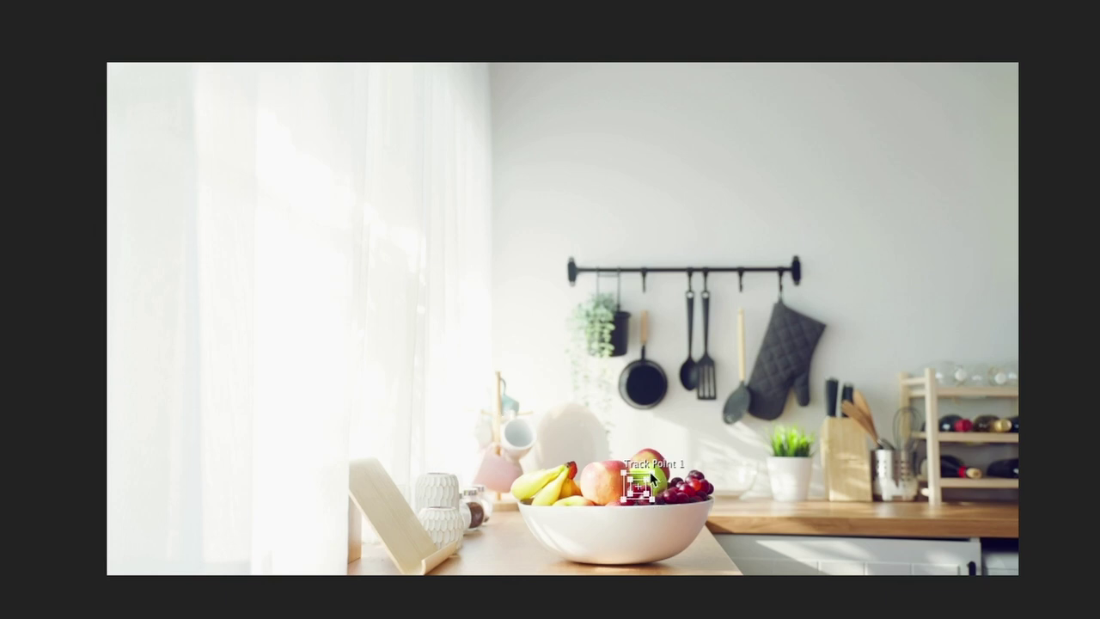
drag(662, 483, 692, 455)
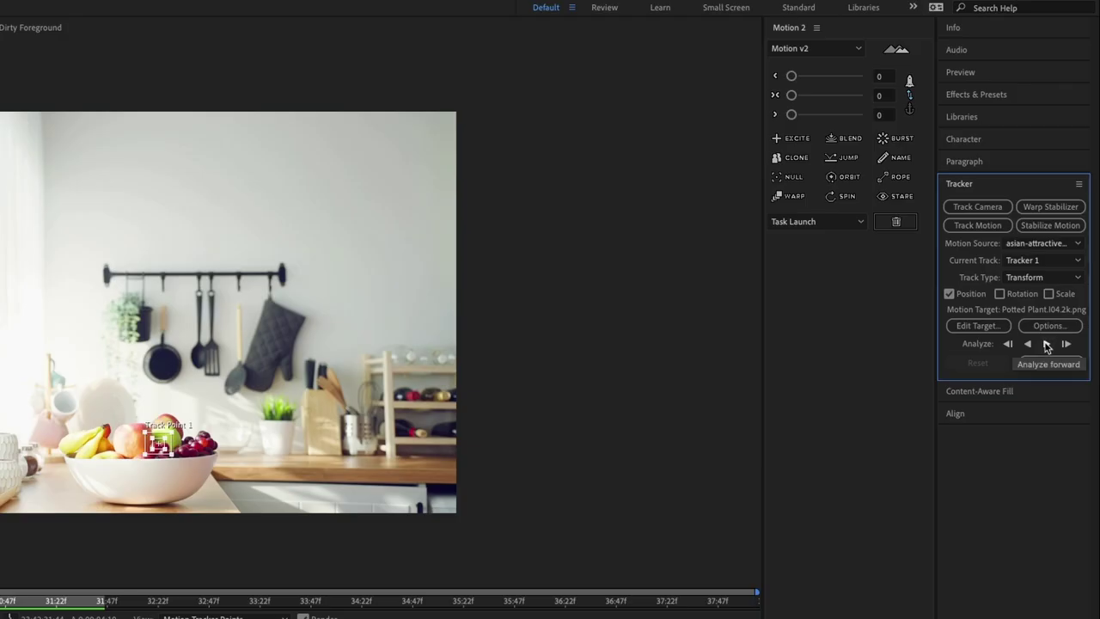
click(1046, 344)
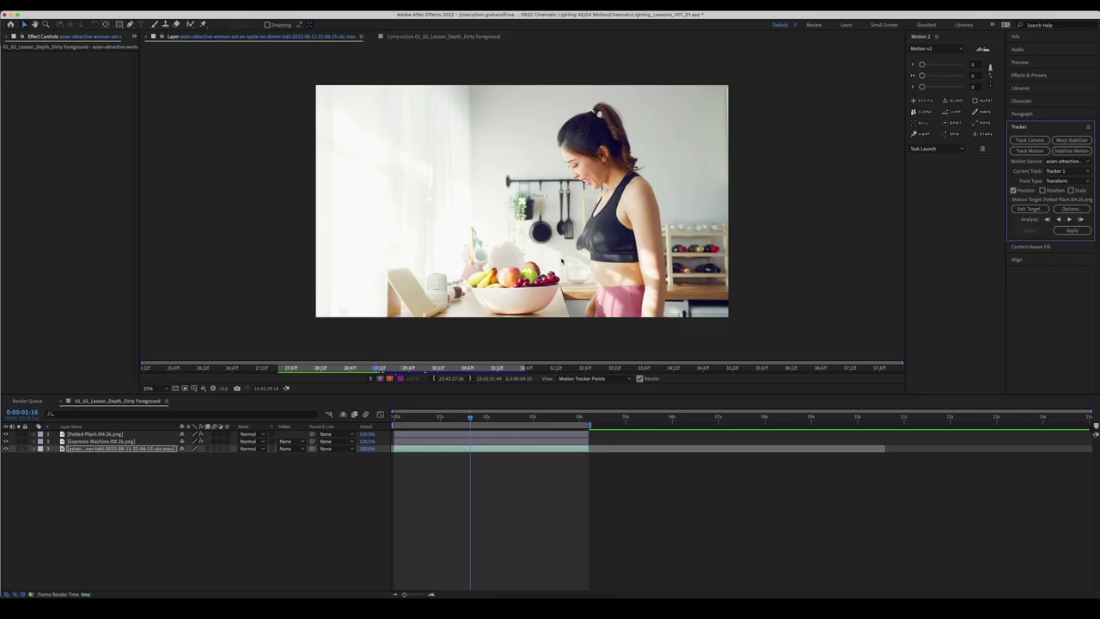
- On the first frame, place the track point between the bananas and the peach in the fruit bowl and analyze forward
click(526, 209)
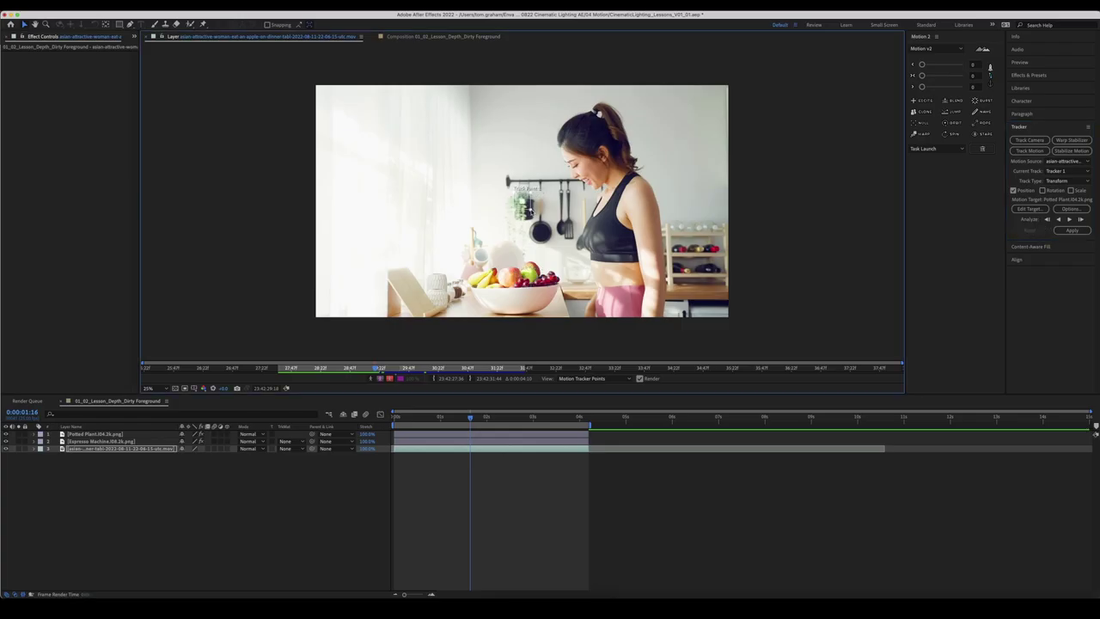
click(526, 207)
drag(526, 202, 498, 273)
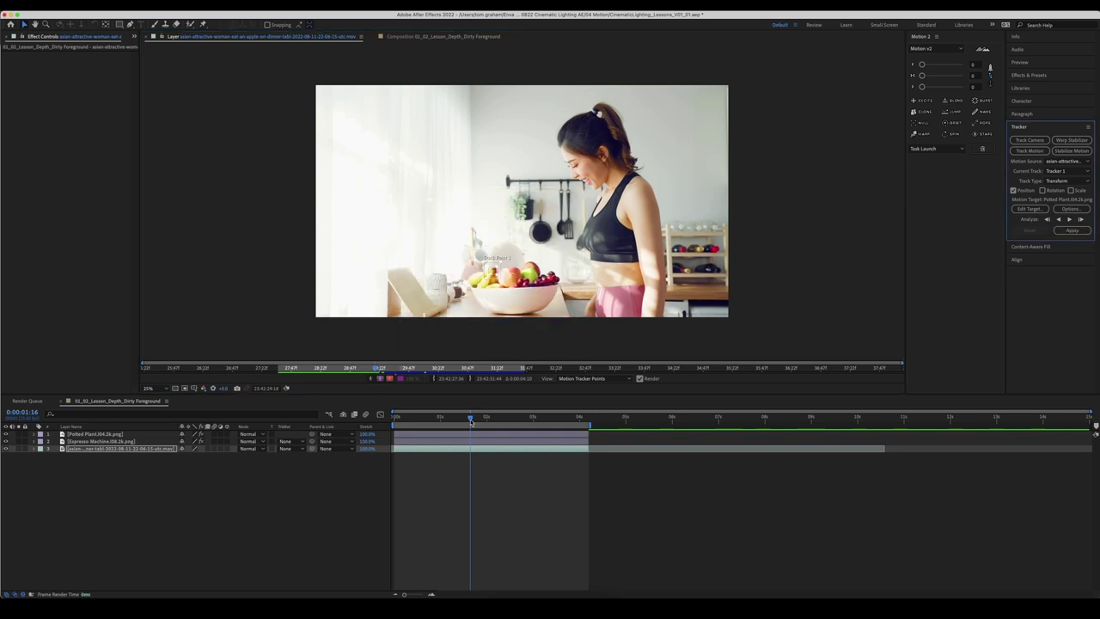
drag(471, 422, 391, 424)
drag(496, 273, 532, 276)
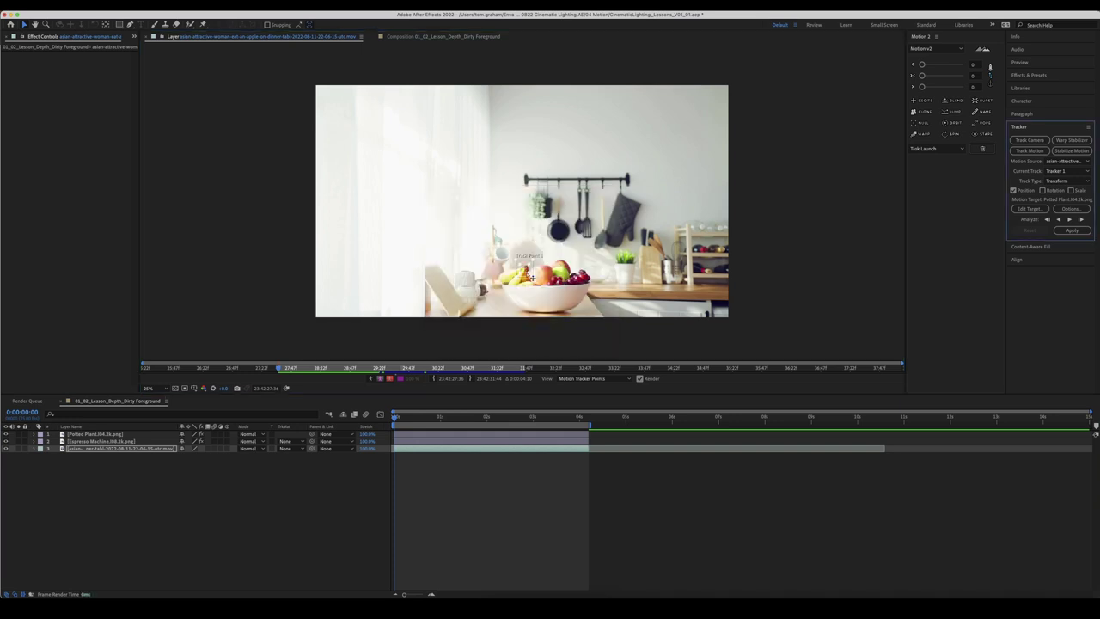
click(1079, 220)
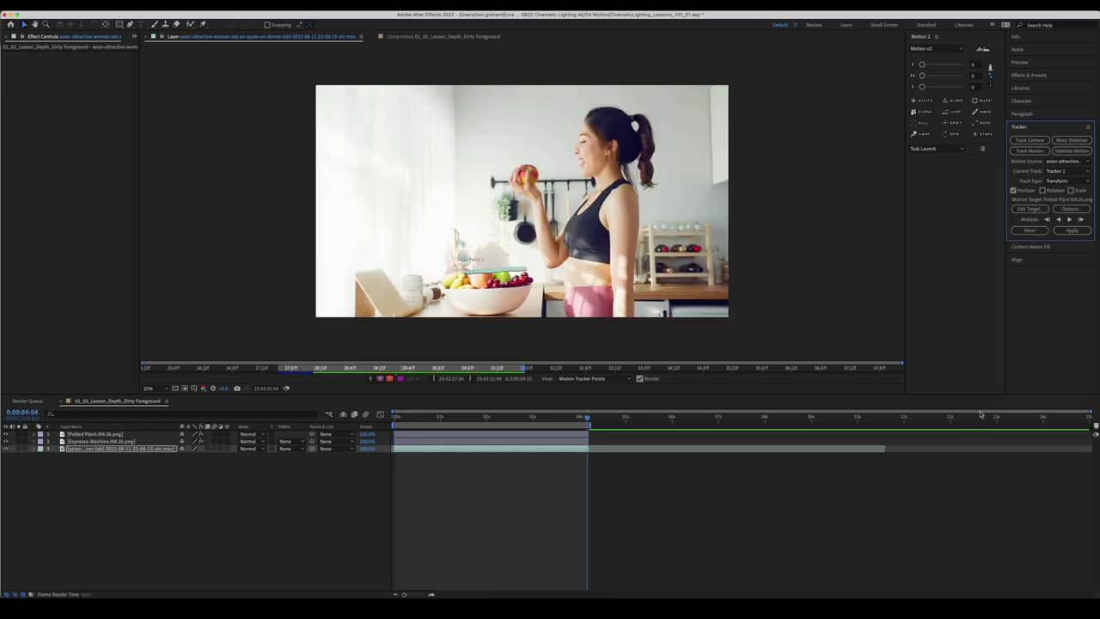
- Set the potted plant layer as the motion target and apply the tracking data in X and Y
click(1029, 209)
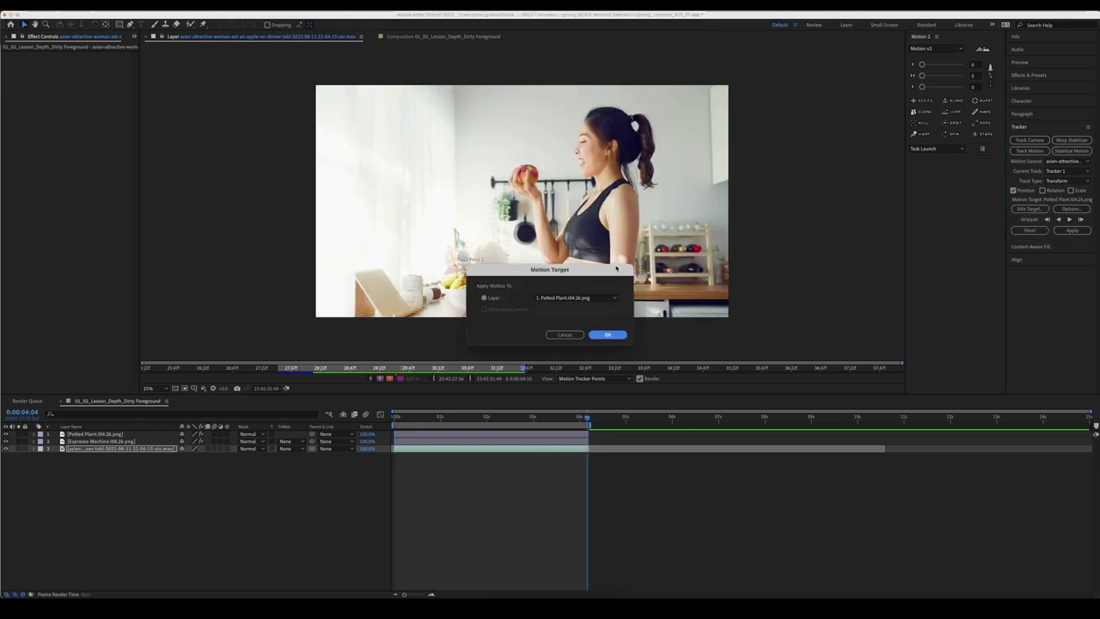
click(618, 340)
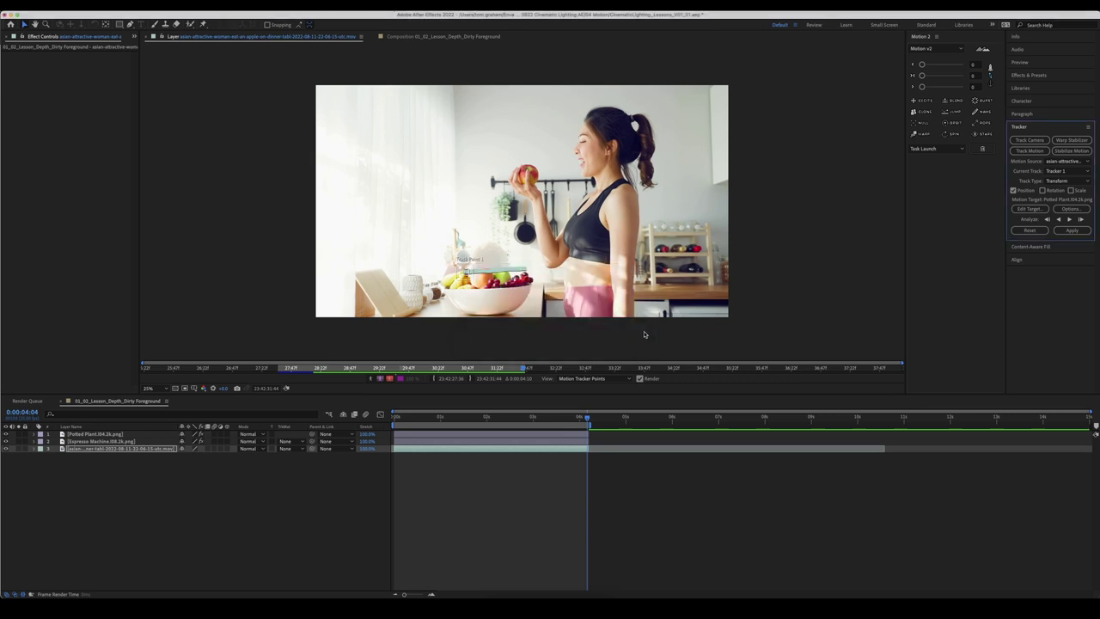
click(1071, 230)
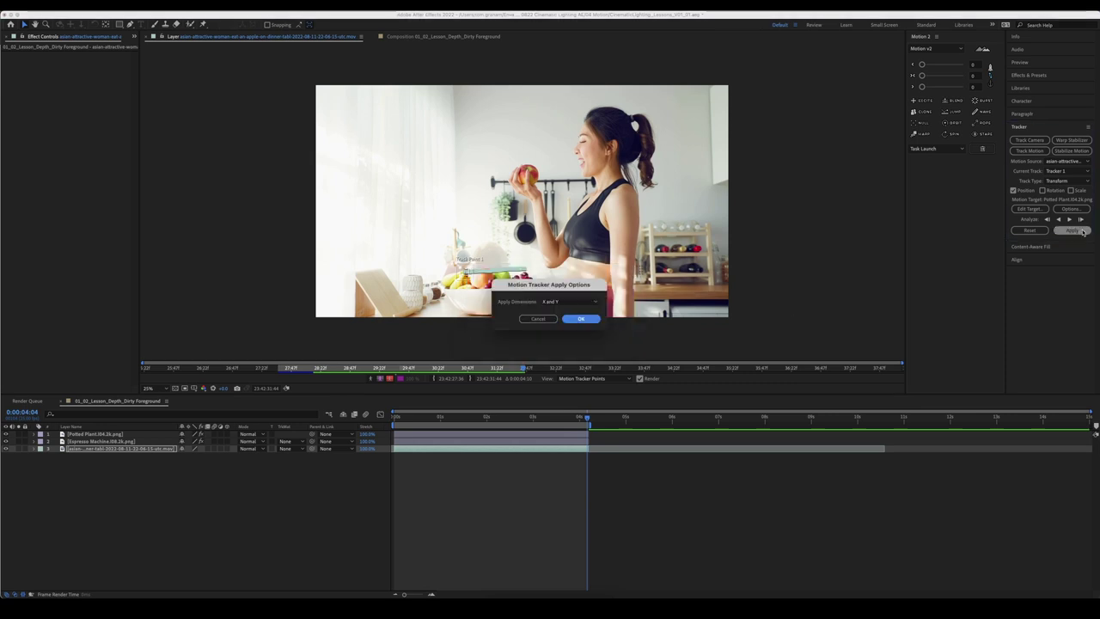
click(581, 319)
- From the first frame, shift the potted plant's anchor point to about 1773, 1077, back to the frame's left edge, and preview its tracked motion
drag(459, 418, 388, 420)
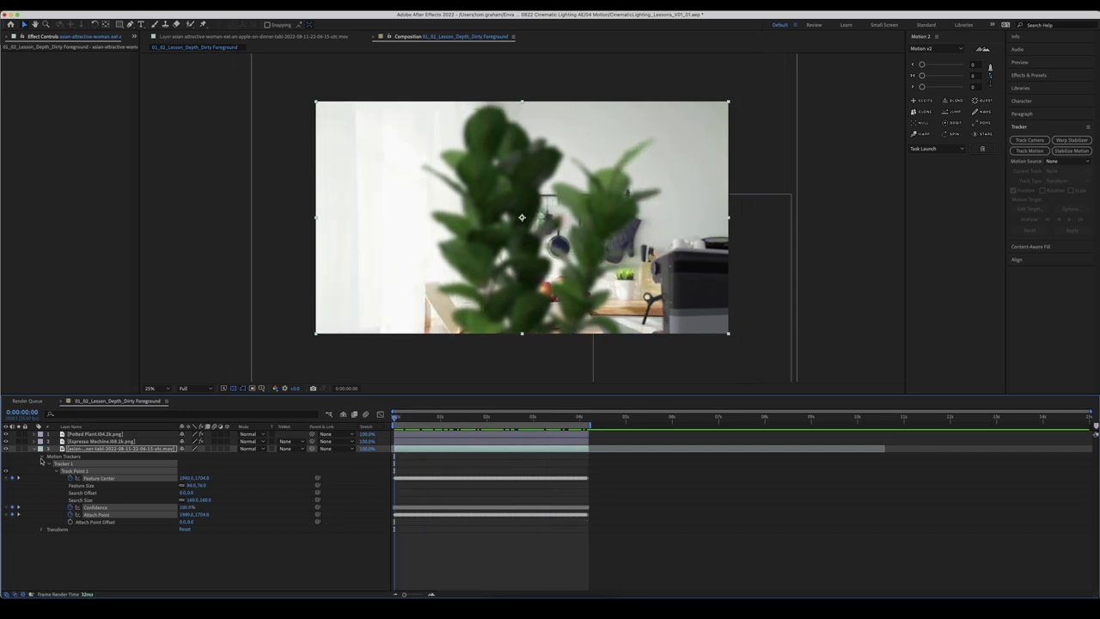
click(95, 434)
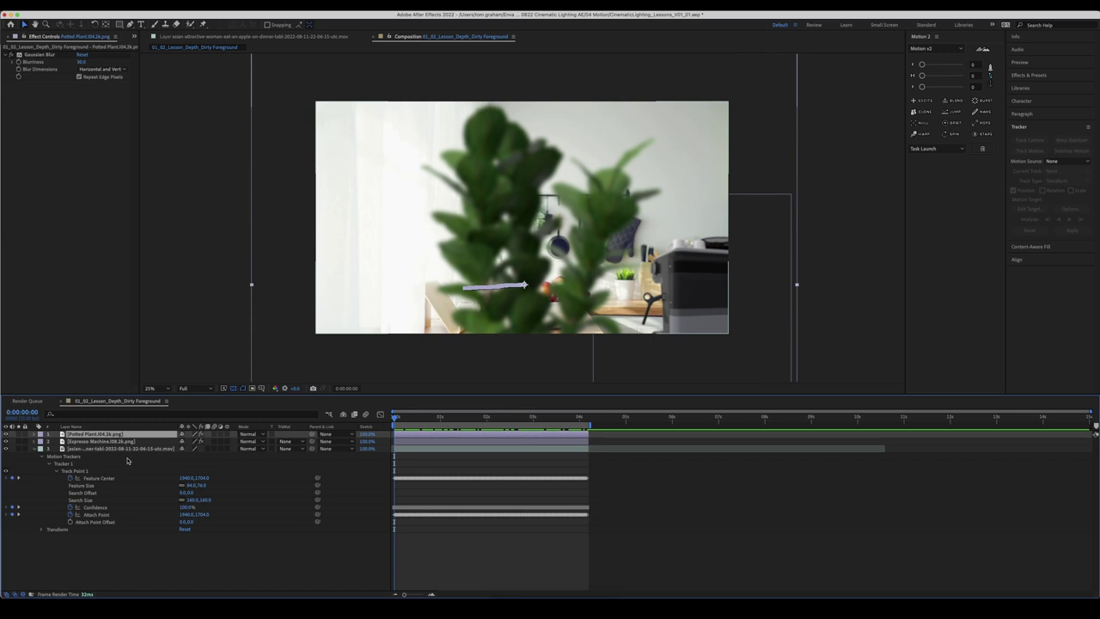
key(a)
key(space)
key(space)
mouse_move(189, 441)
mouse_down()
mouse_move(292, 441)
mouse_move(168, 441)
mouse_move(249, 441)
mouse_move(209, 441)
mouse_up()
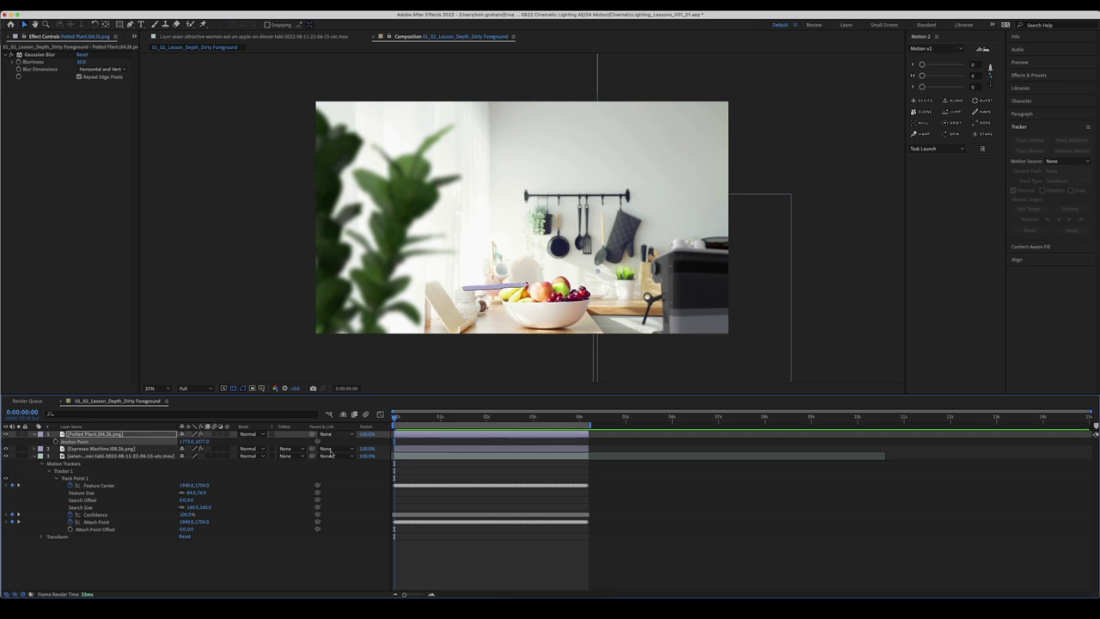
key(space)
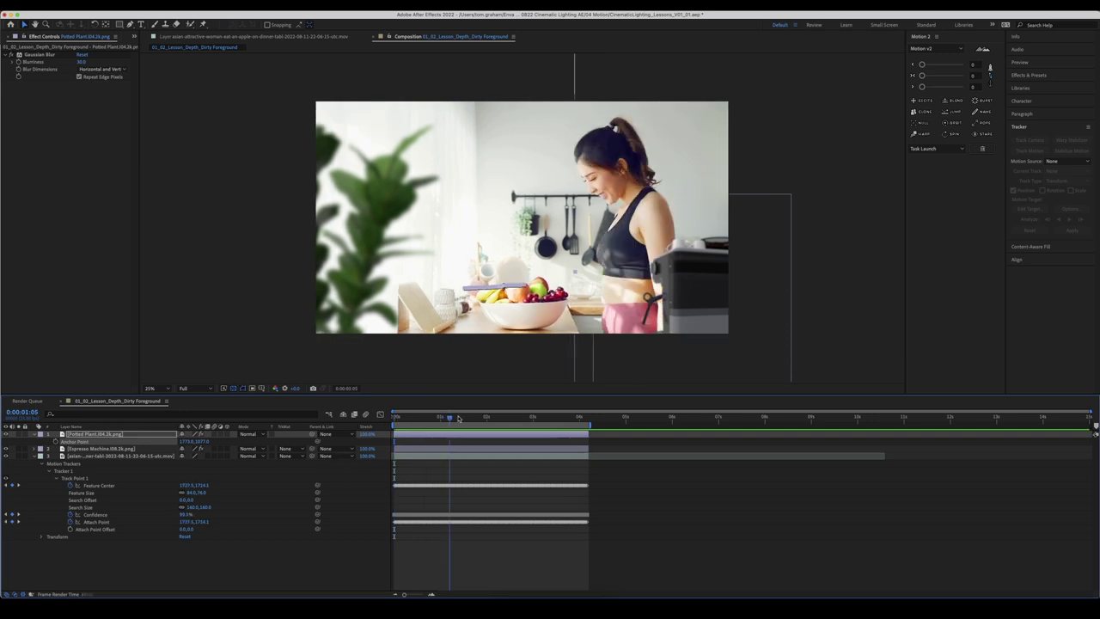
key(space)
mouse_move(397, 422)
mouse_down()
mouse_move(588, 420)
mouse_move(396, 435)
mouse_up()
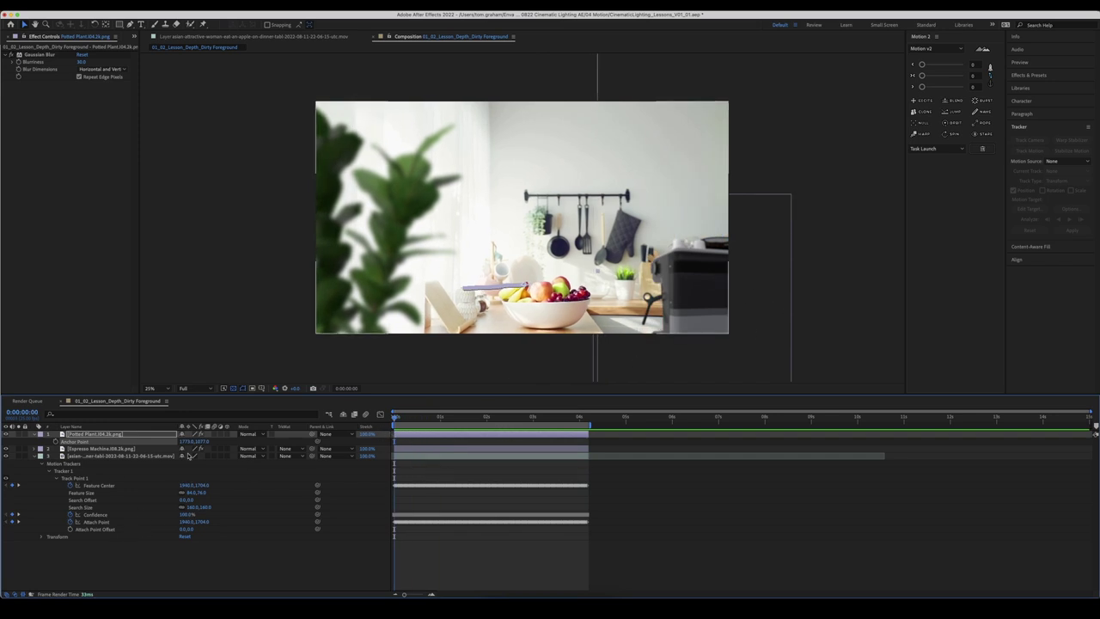
- Set the espresso machine layer as the motion target of the kitchen clip's Tracker 1, apply the tracking data, and preview the motion
click(84, 457)
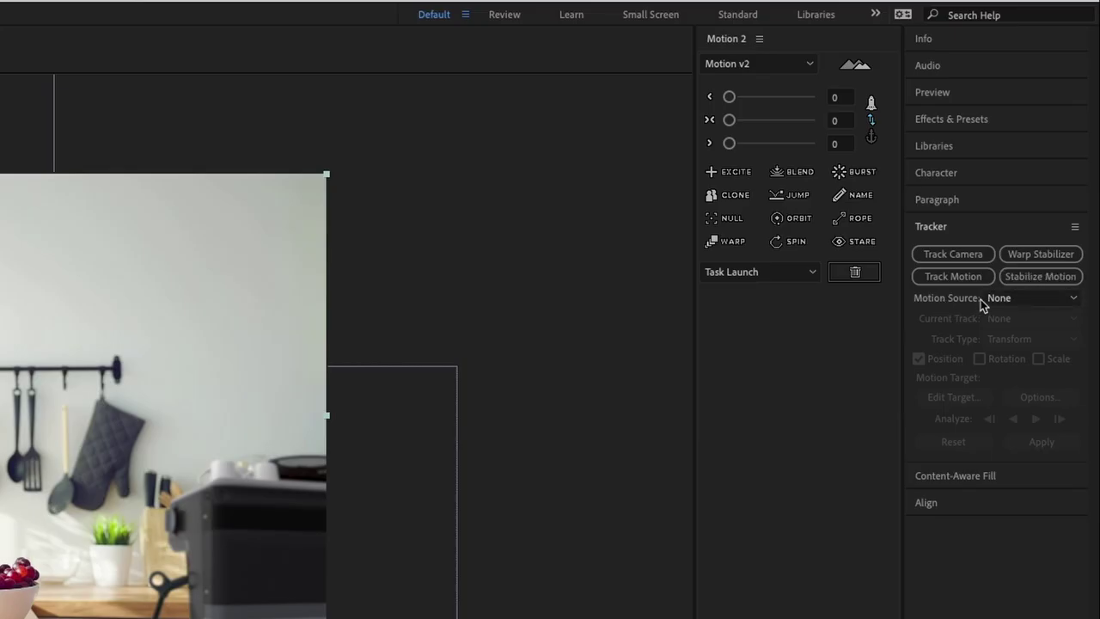
click(1004, 301)
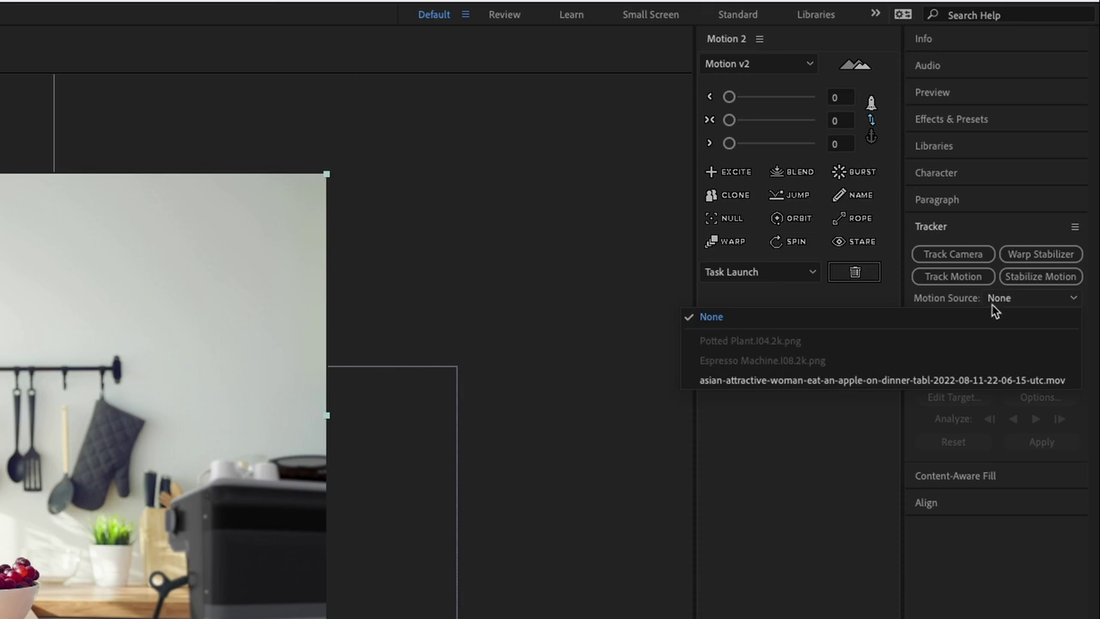
click(790, 382)
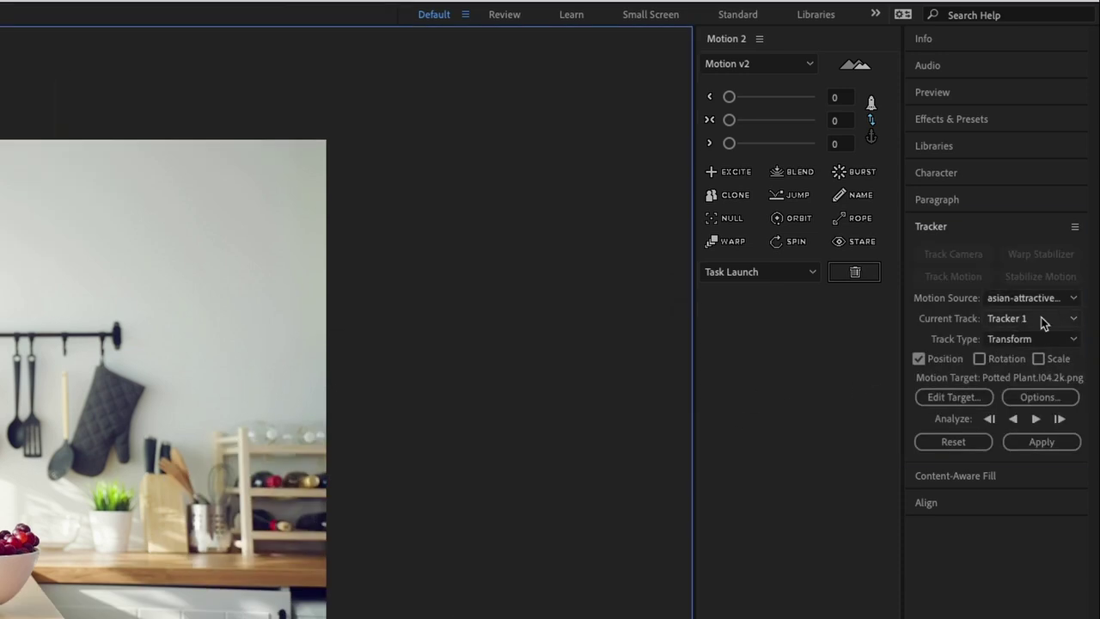
click(986, 395)
click(559, 286)
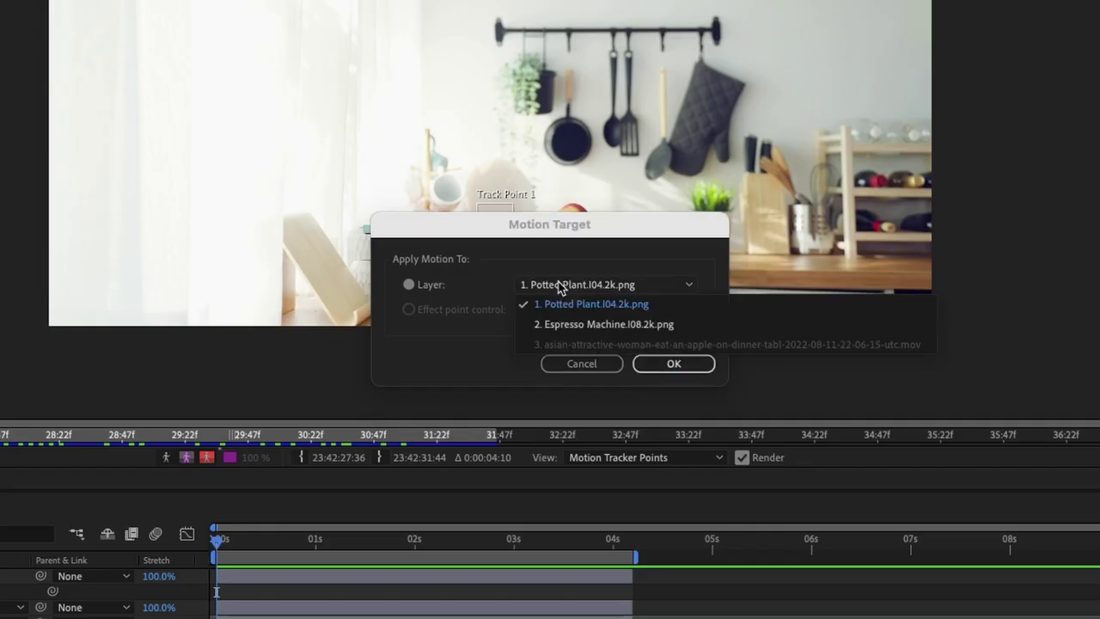
click(563, 325)
click(679, 363)
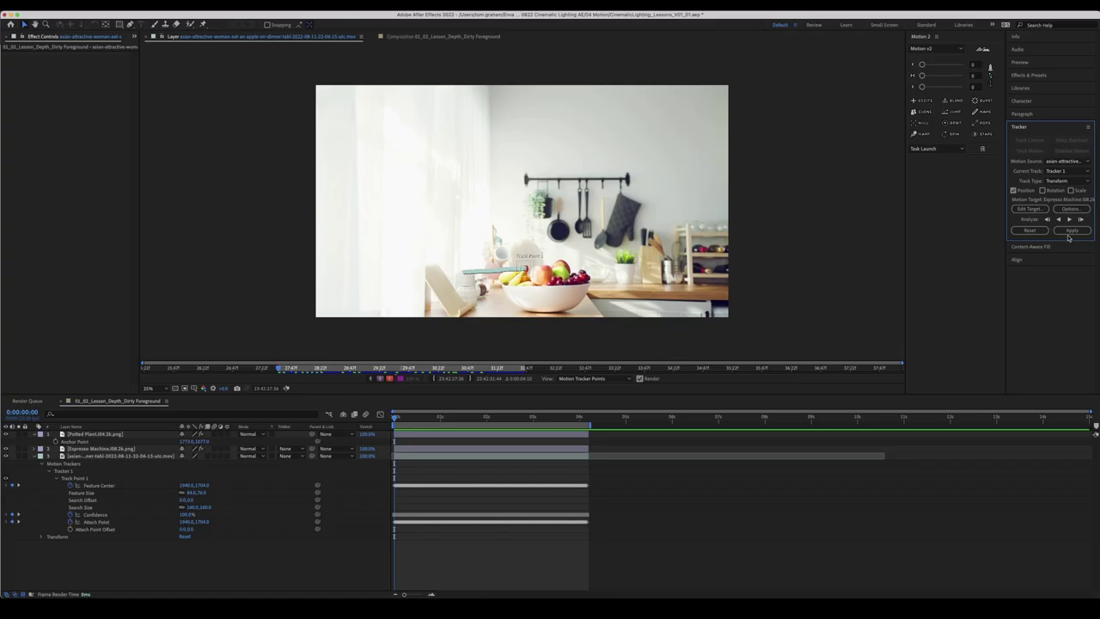
click(1071, 231)
click(580, 319)
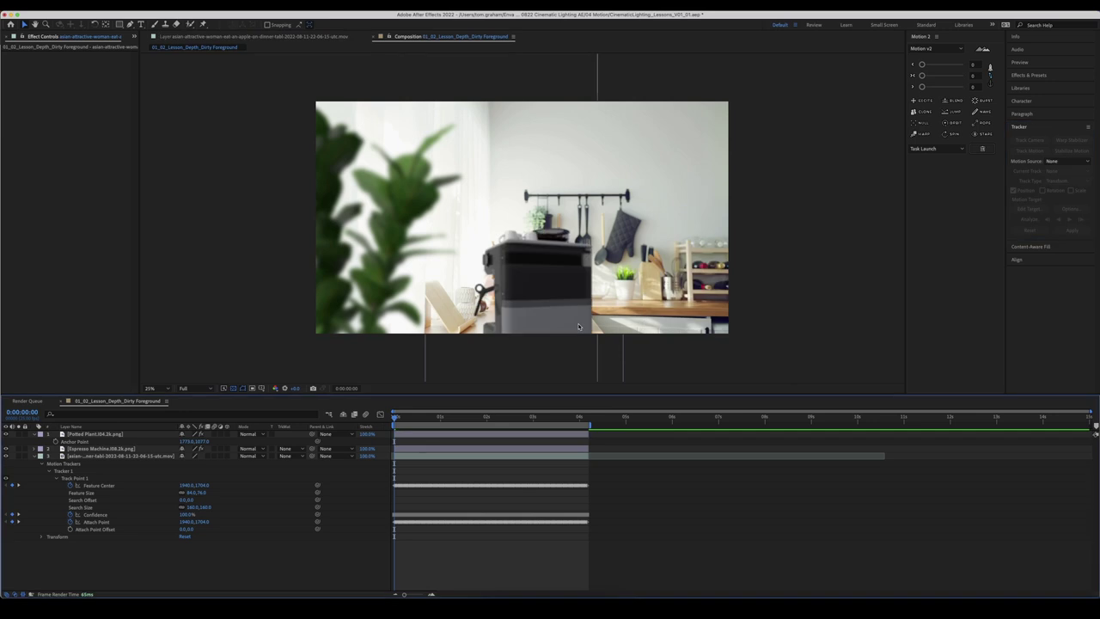
key(space)
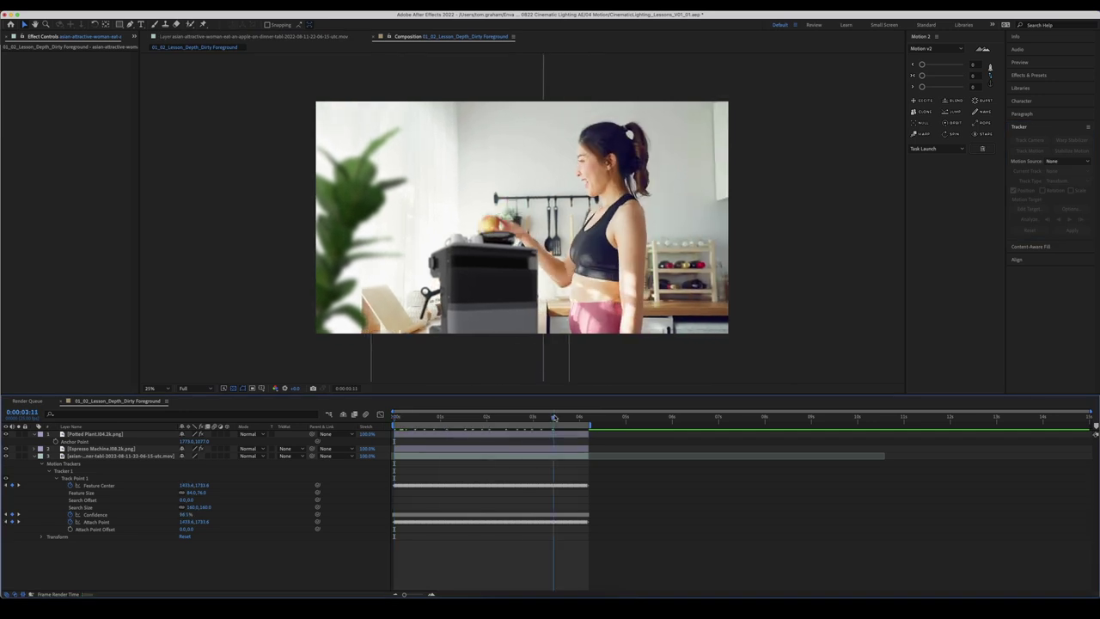
key(space)
key(space)
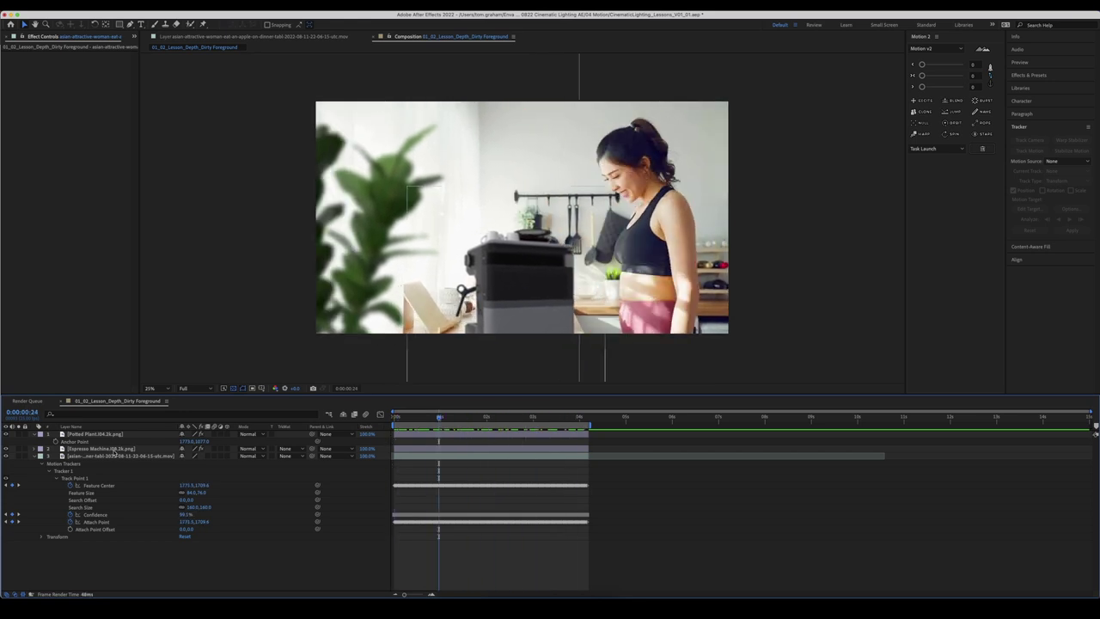
- At 0:00:04:04, shift the espresso machine's anchor point to about -1393, 950, placing it at the frame's right edge
click(115, 449)
key(a)
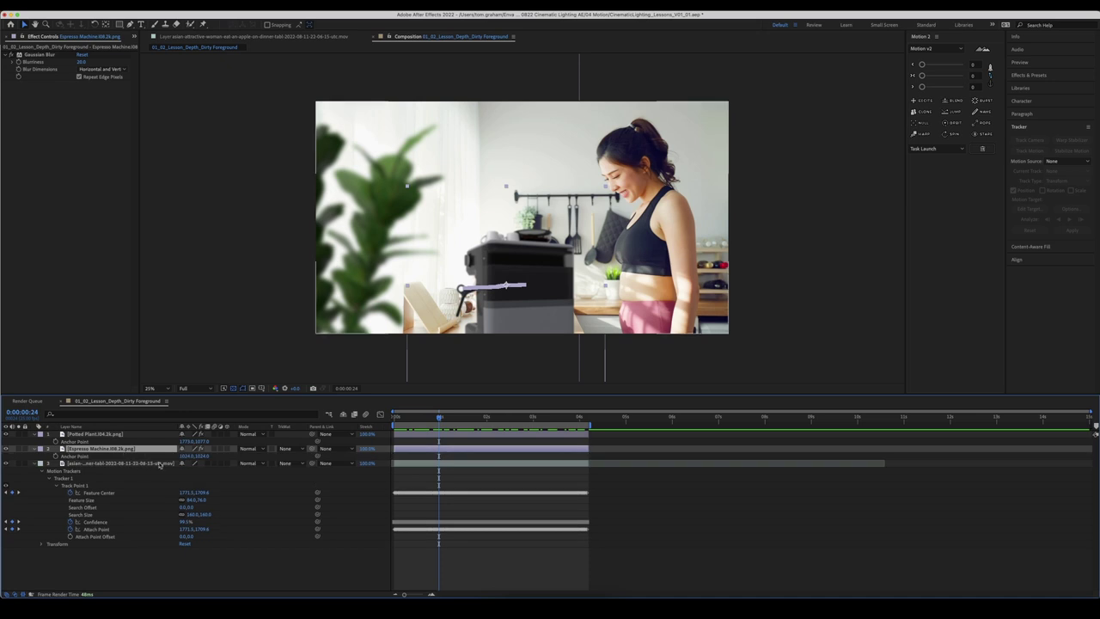
drag(186, 460, 146, 460)
drag(523, 419, 587, 419)
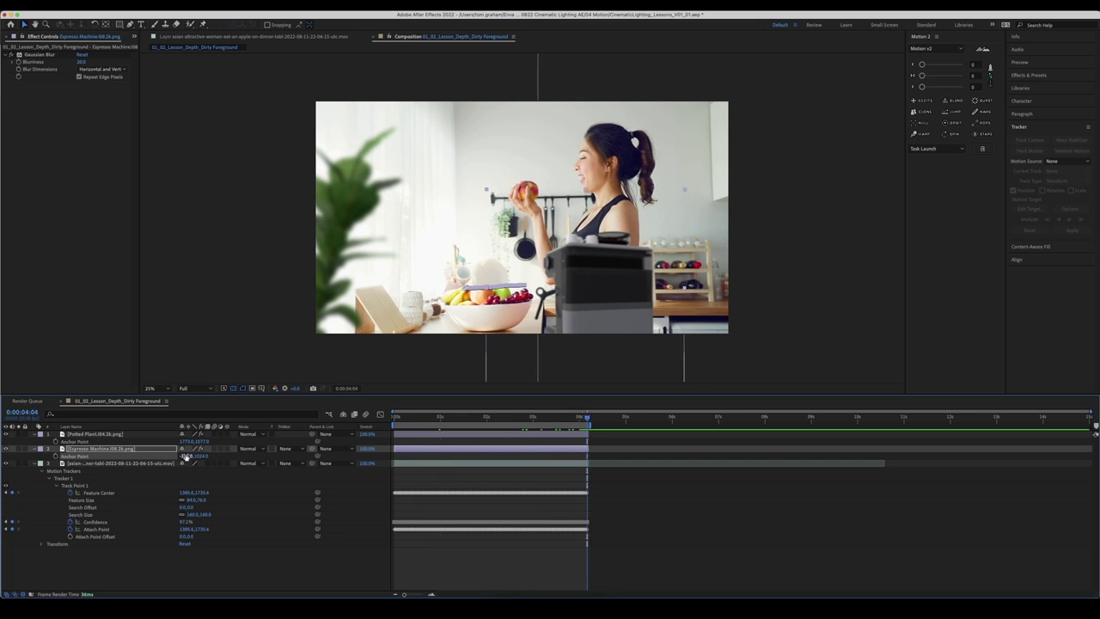
mouse_move(194, 455)
mouse_down()
mouse_move(172, 456)
mouse_move(206, 456)
mouse_up()
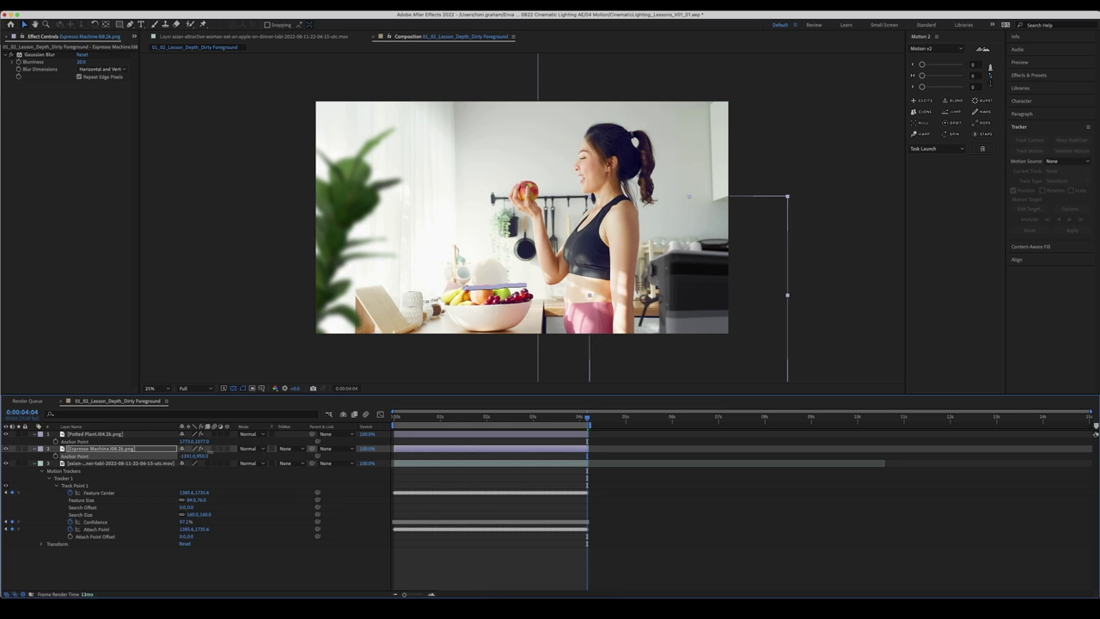
- Collapse the open properties of all layers and preview the composition with both tracked foreground props
click(314, 564)
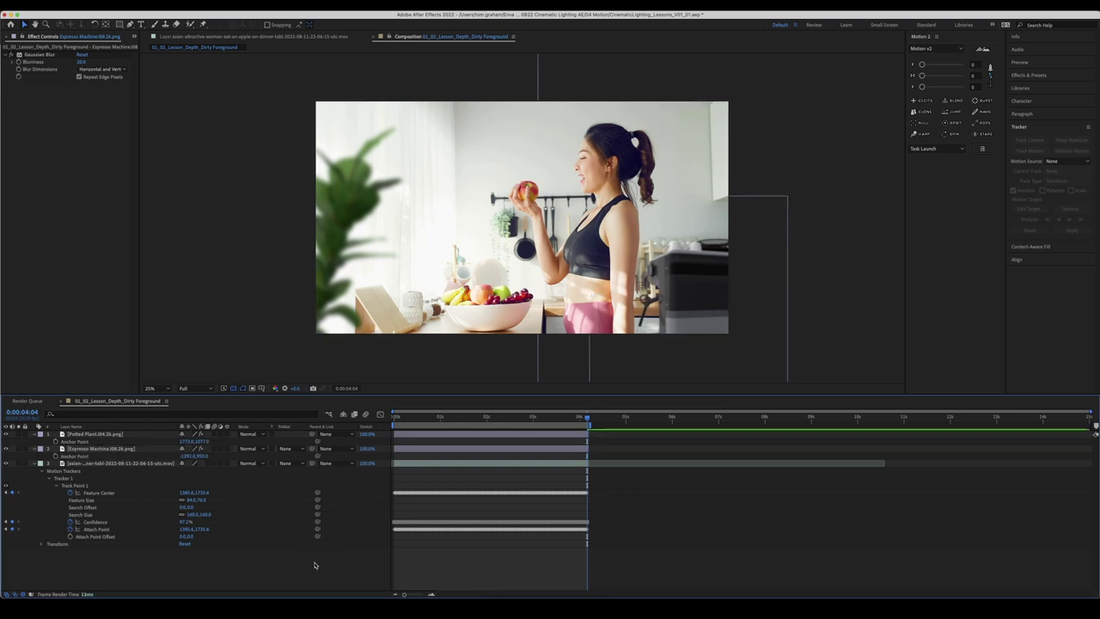
key(super+a)
key(super+grave)
click(316, 569)
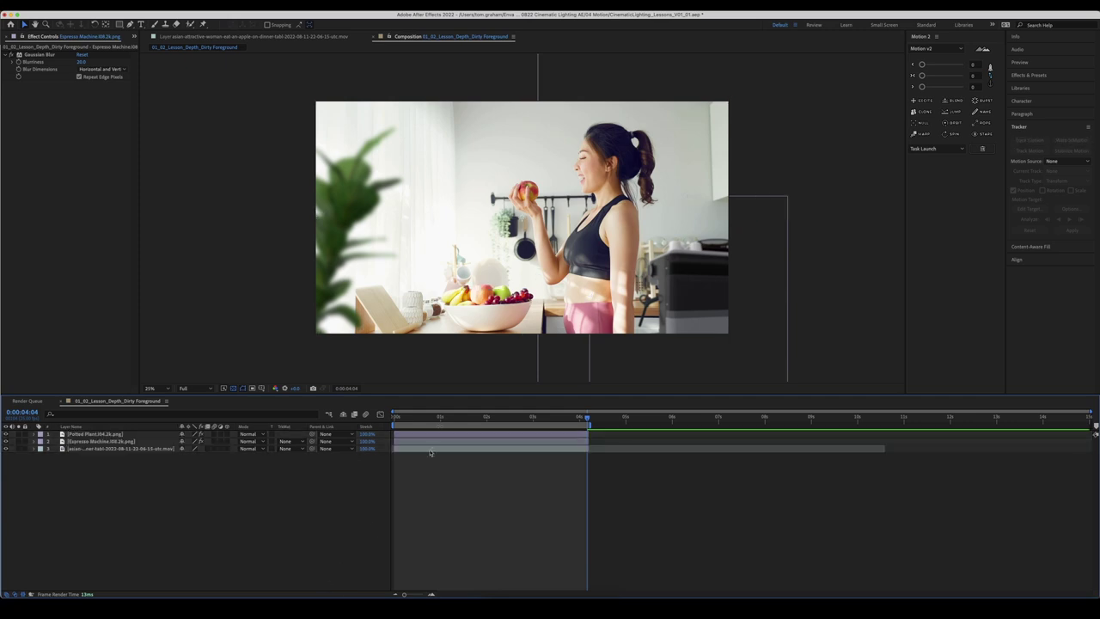
key(space)
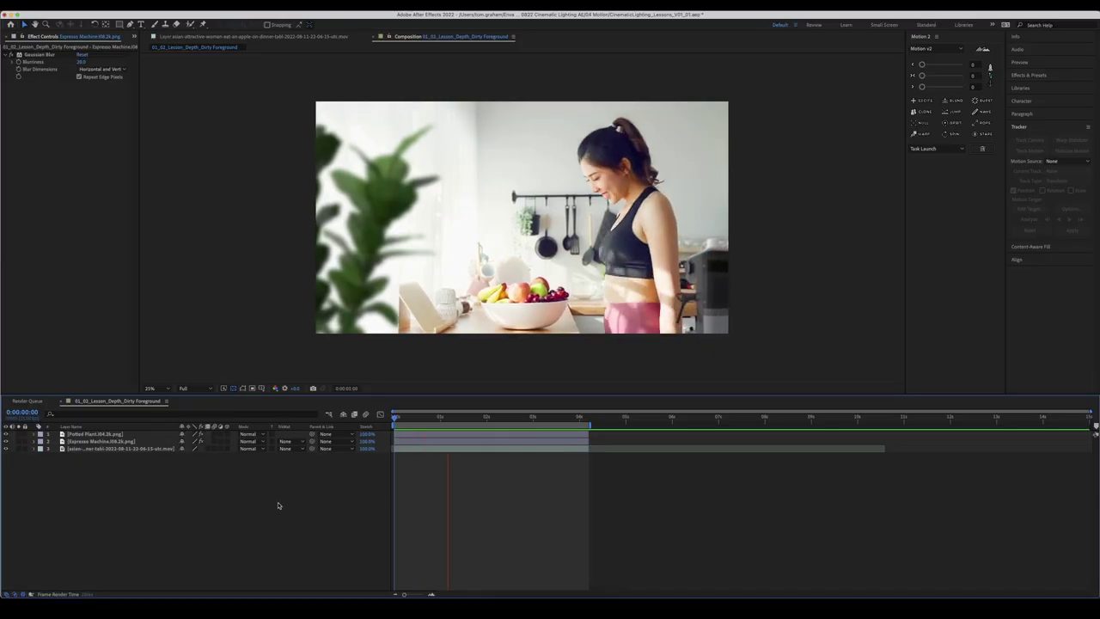
key(space)
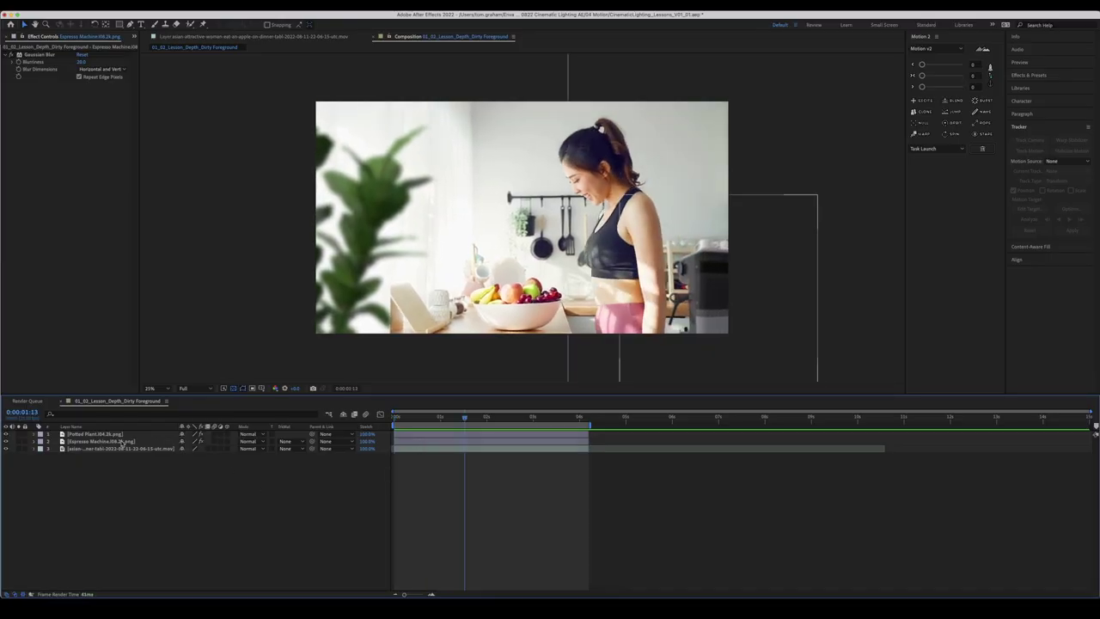
- Set the espresso machine's Gaussian Blur blurriness to 35 and play the composition from the first frame
click(122, 443)
click(82, 62)
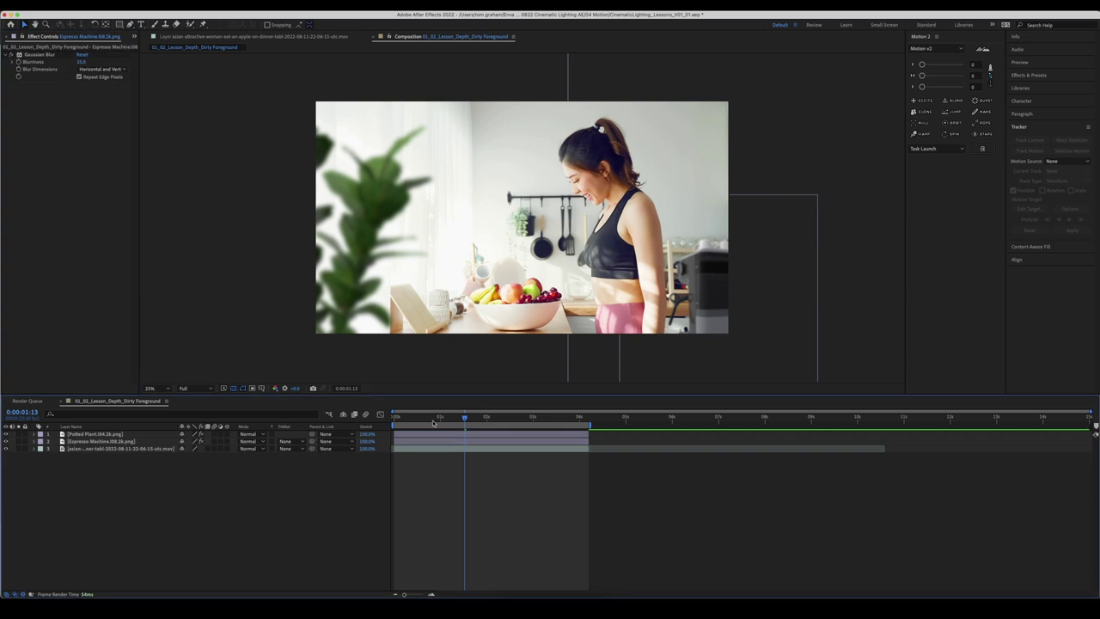
click(242, 460)
key(Home)
key(space)
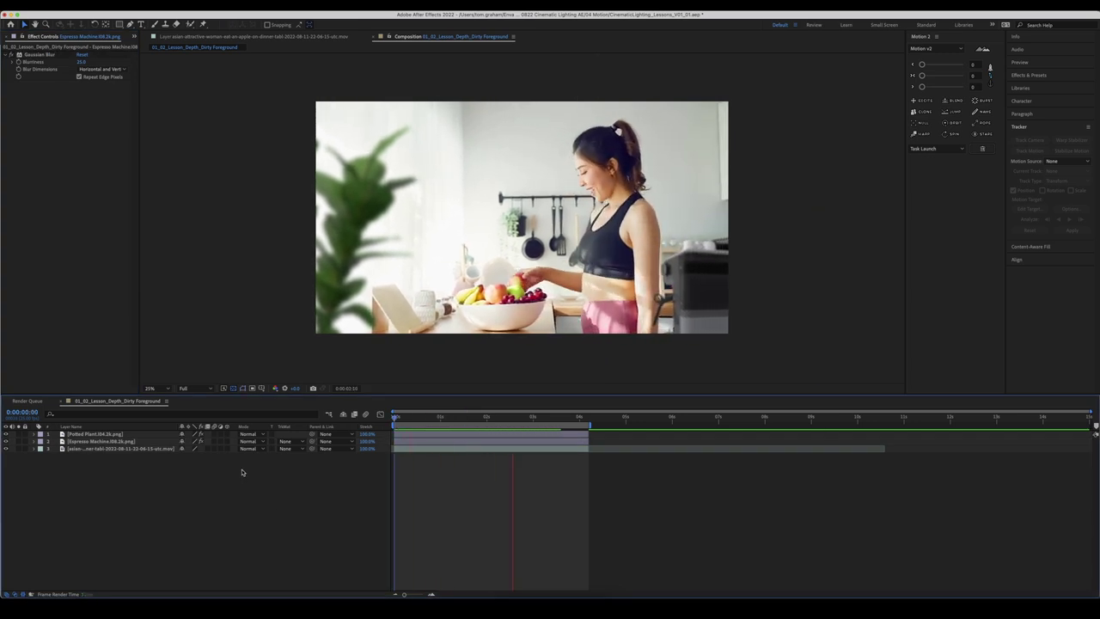
click(149, 441)
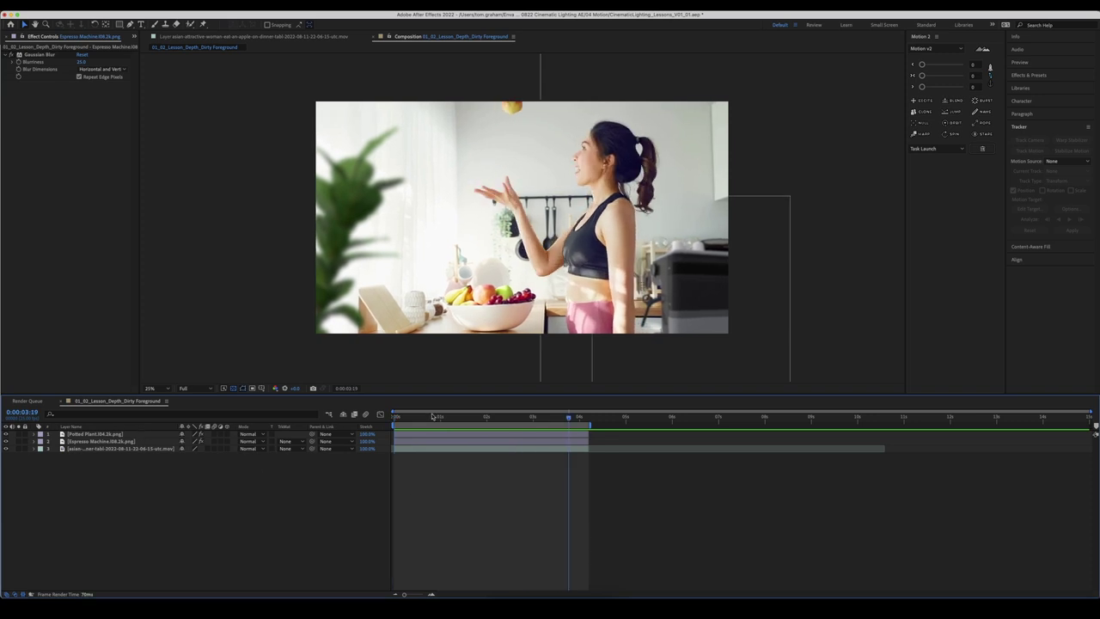
key(space)
- Shift the potted plant's anchor point to about 1773, 1139, keeping the pot below the frame's lower edge
click(112, 435)
key(a)
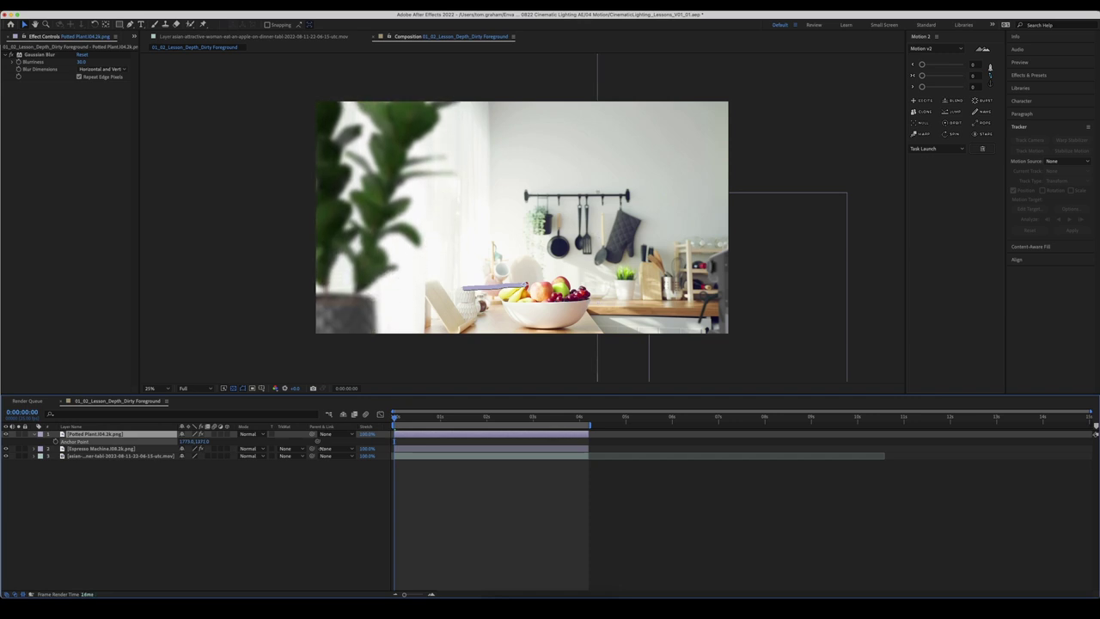
click(195, 468)
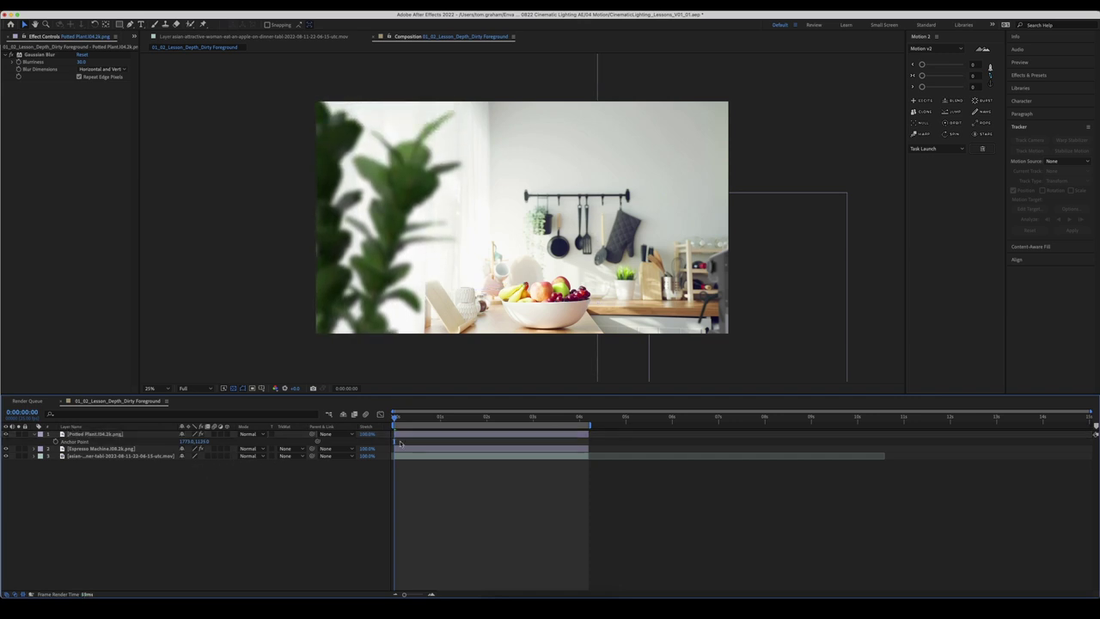
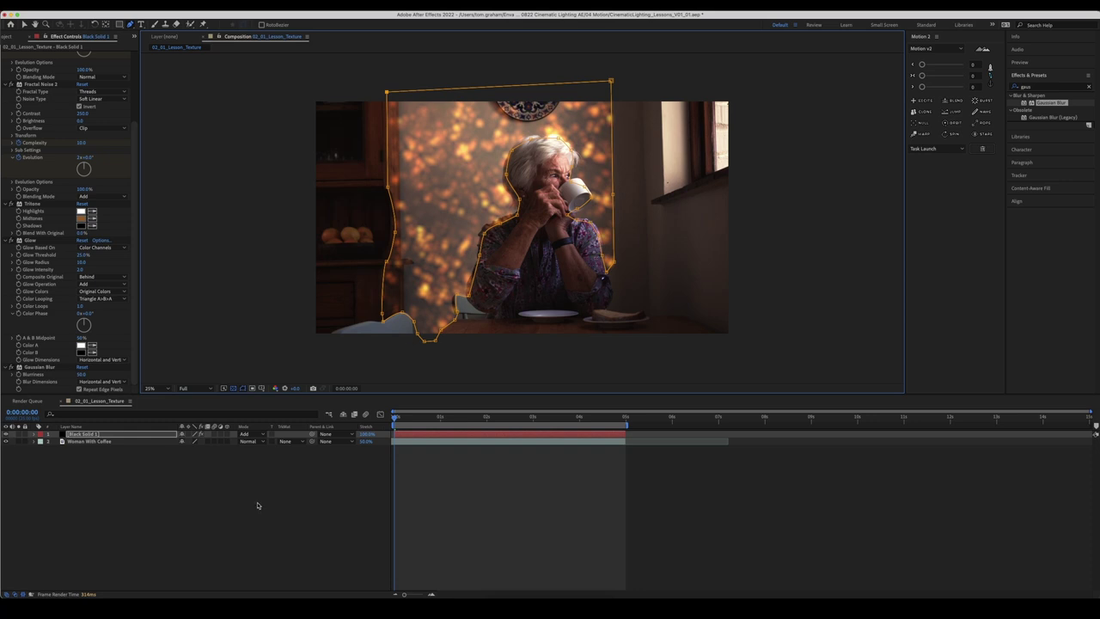
- Reveal the mask properties of Black Solid 1 and set Mask 1's feather to about 257 pixels
click(257, 505)
click(123, 435)
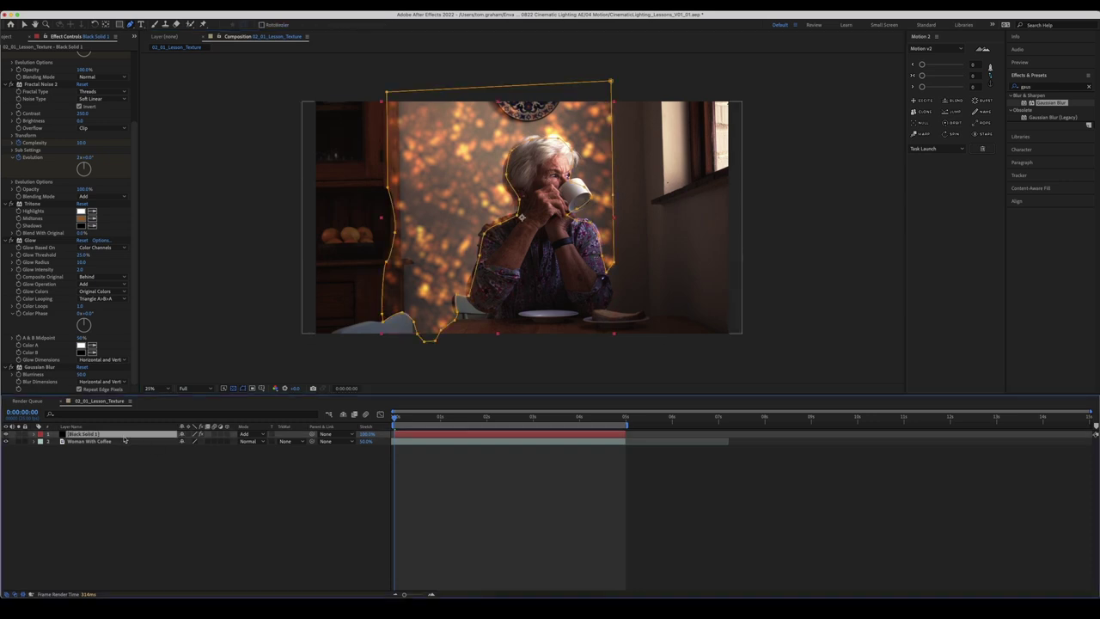
key(m)
key(m)
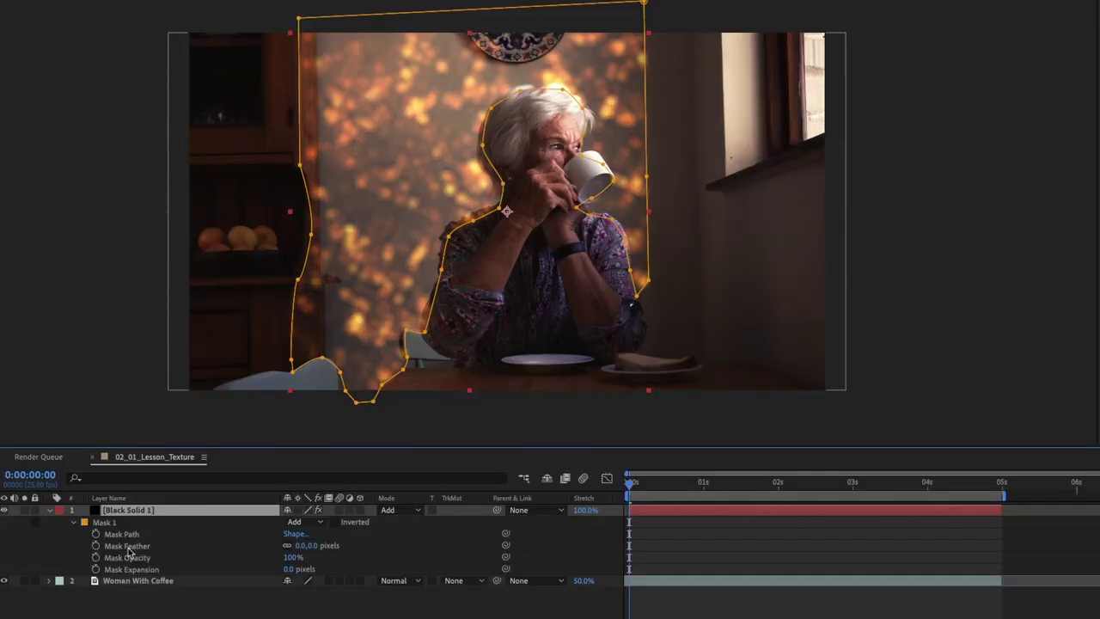
drag(188, 456, 209, 456)
drag(330, 544, 426, 538)
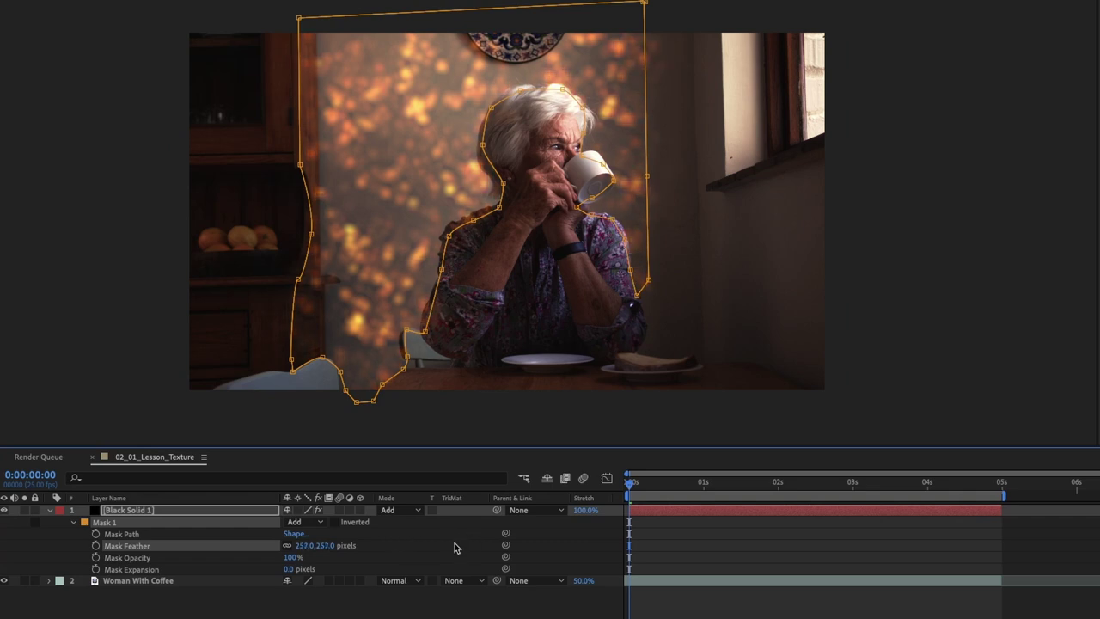
- Set Mask 1's expansion to about -86 pixels and preview the softened wall texture
drag(288, 568, 256, 571)
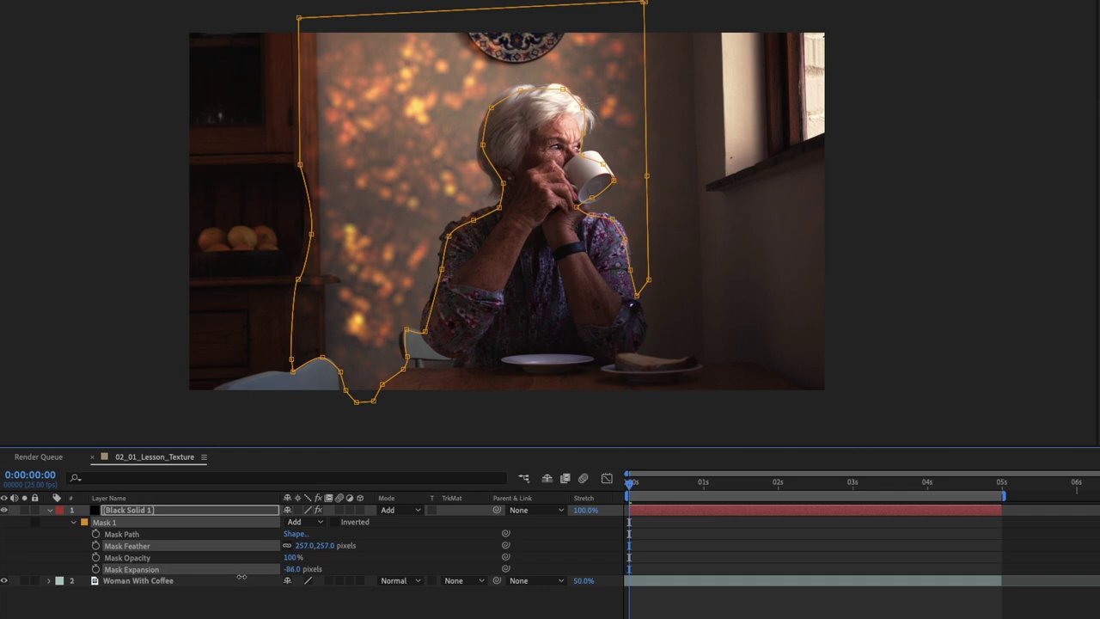
click(235, 598)
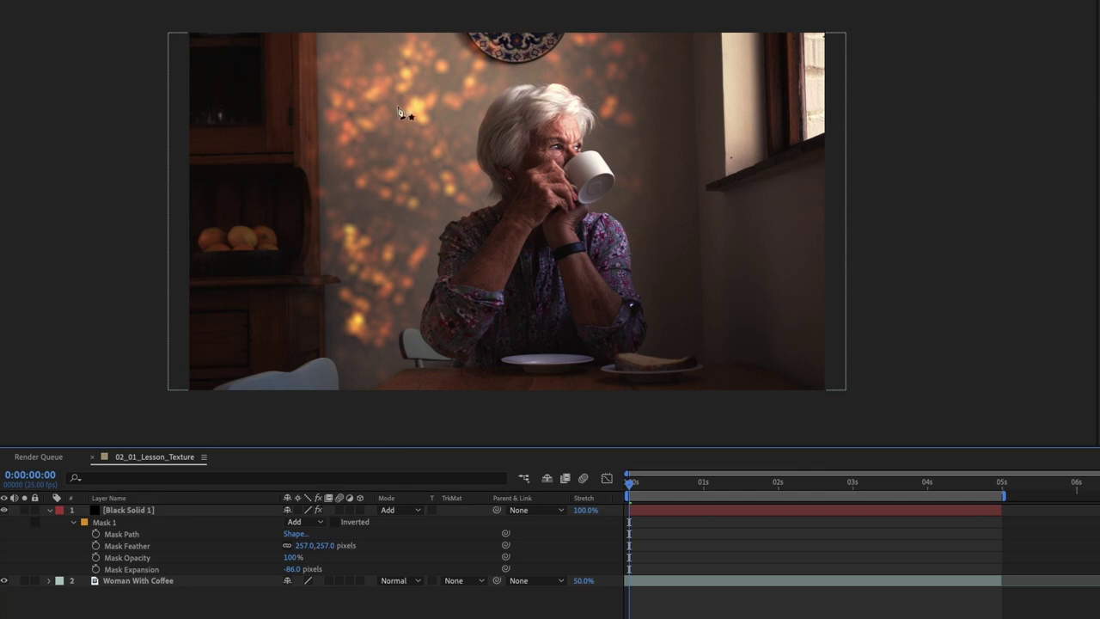
key(space)
- Lower the opacity of the Black Solid 1 texture layer to 30%
click(170, 511)
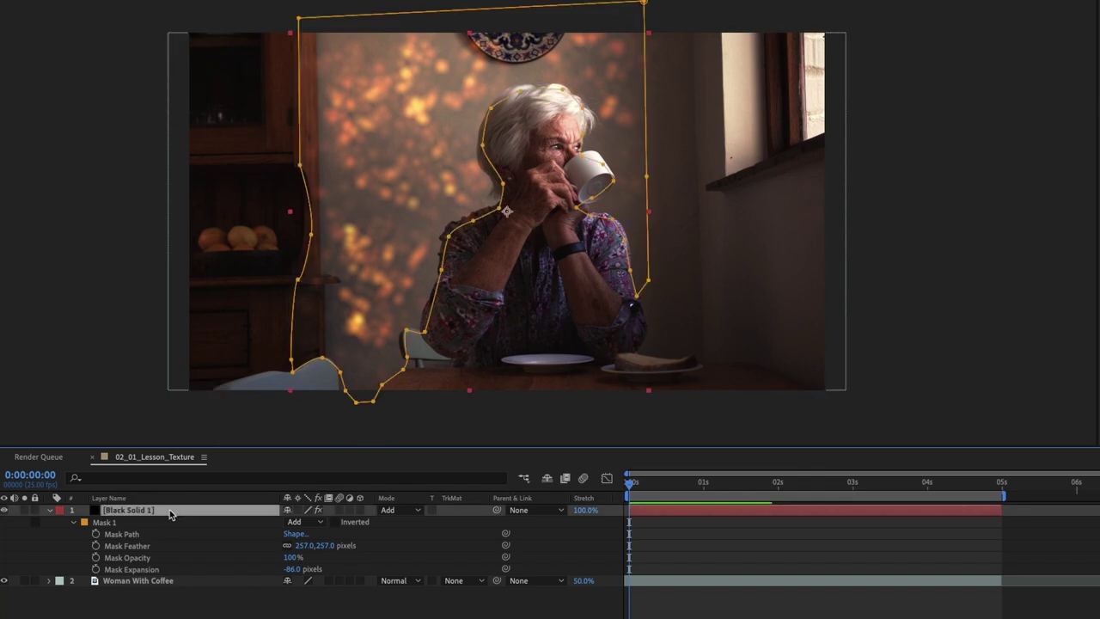
key(t)
click(293, 522)
text(30)
key(Return)
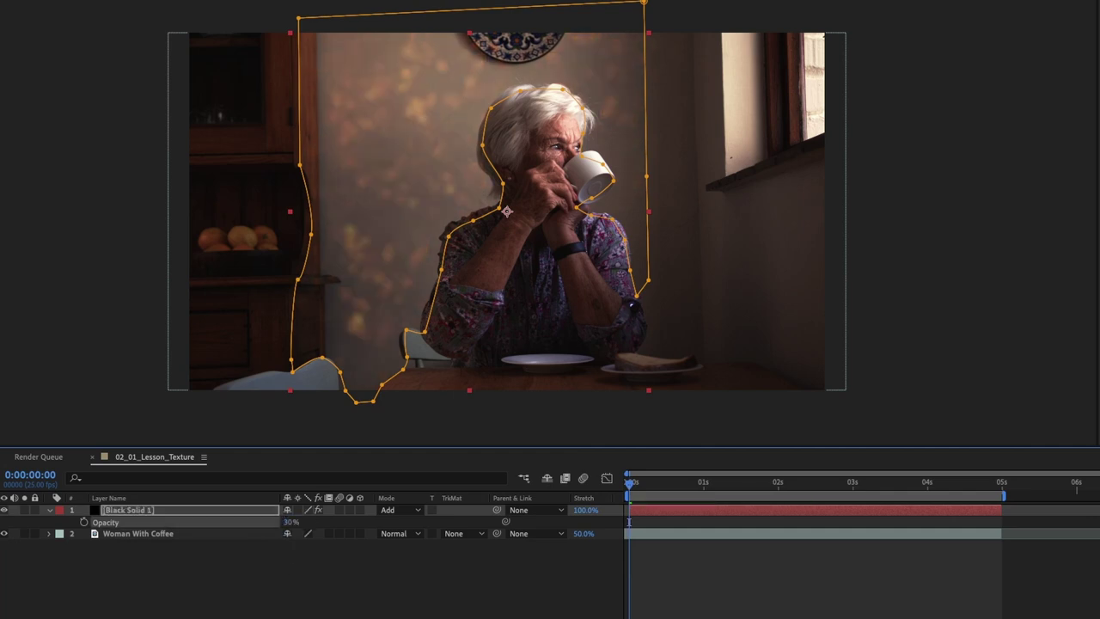
key(F2)
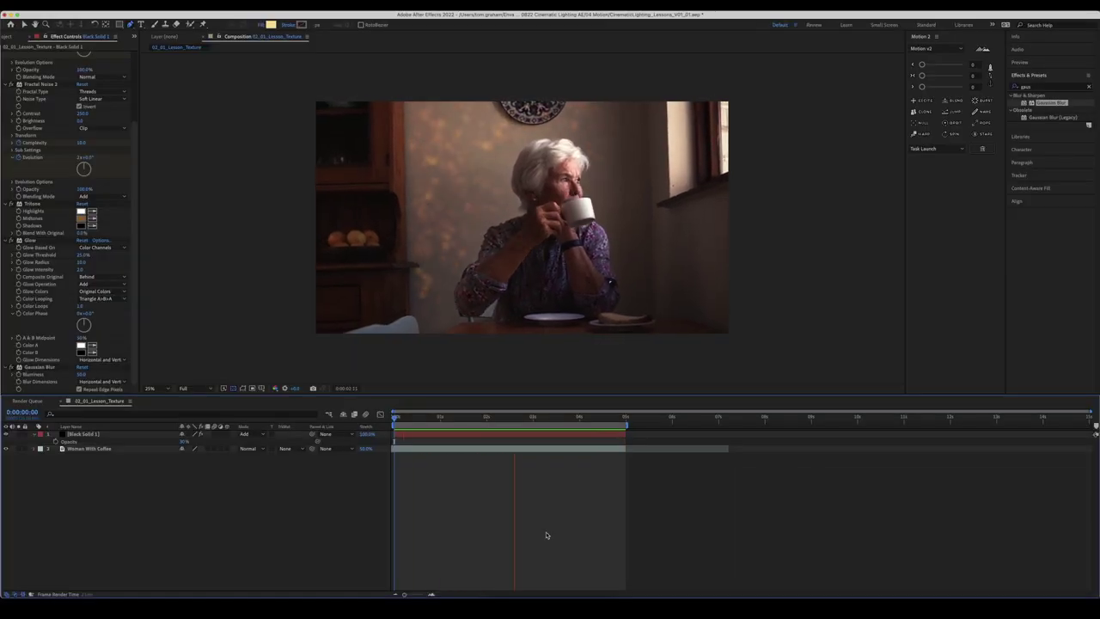
- Play back the animated wall texture behind the woman from the first frame and return to the start
key(space)
key(Home)
key(space)
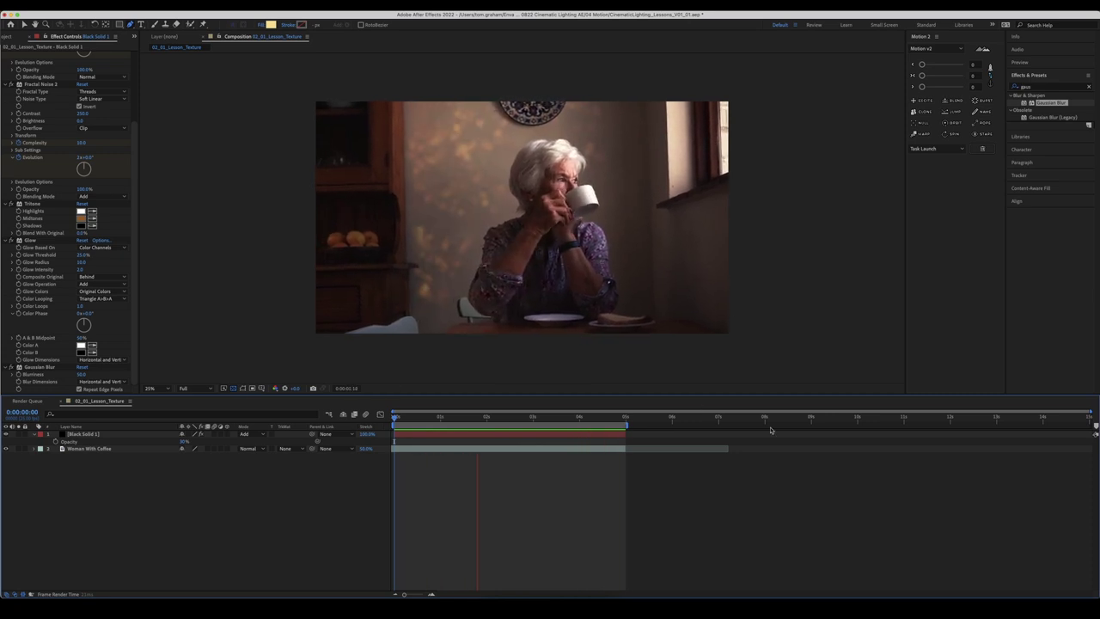
key(space)
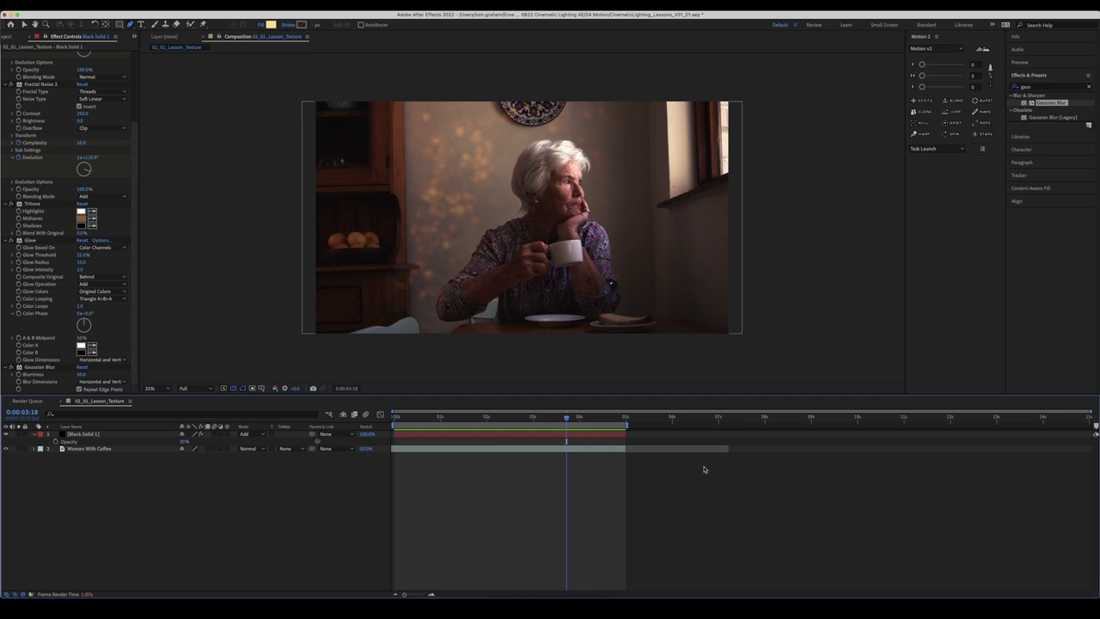
key(Home)
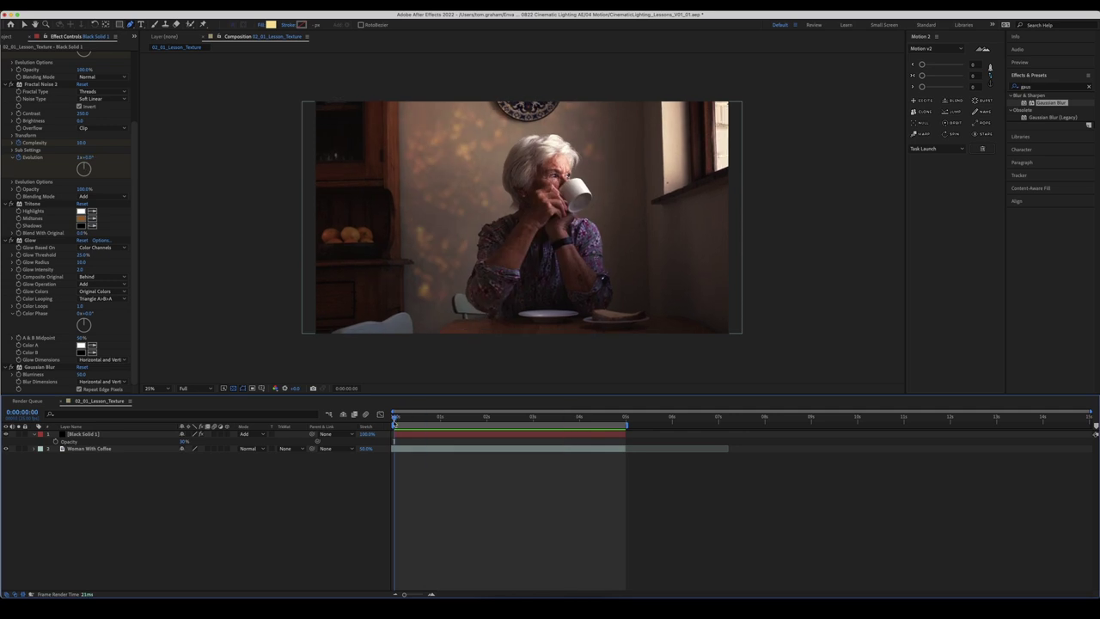
- Remove the Evolution keyframes from both Fractal Noise effects and set Fractal Noise 2's Evolution to 0
scroll(32, 164, up, 2)
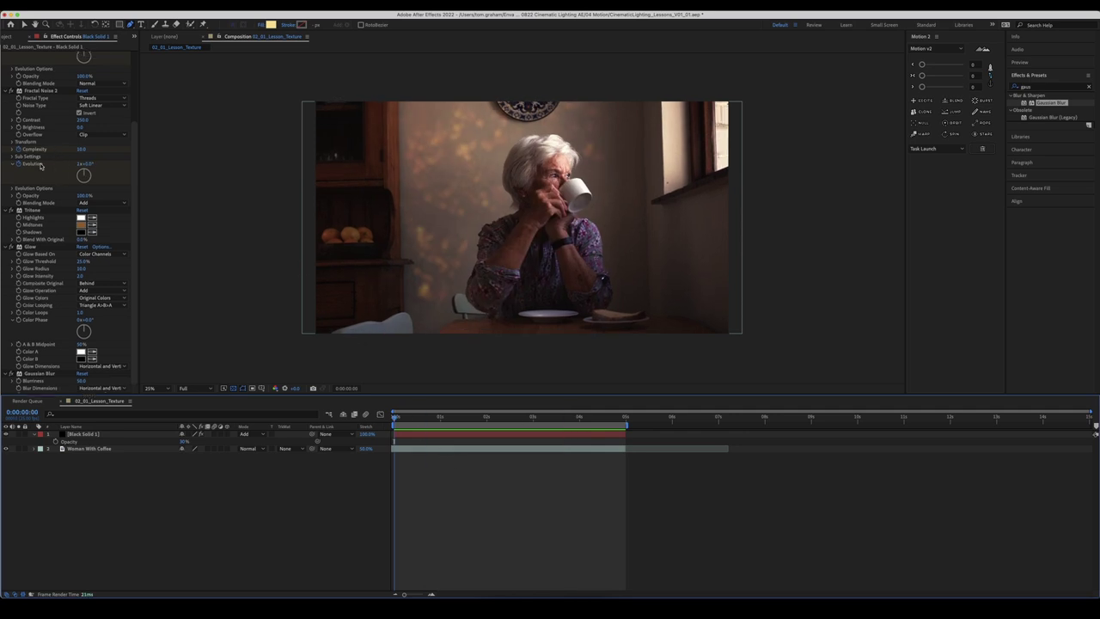
scroll(26, 194, up, 4)
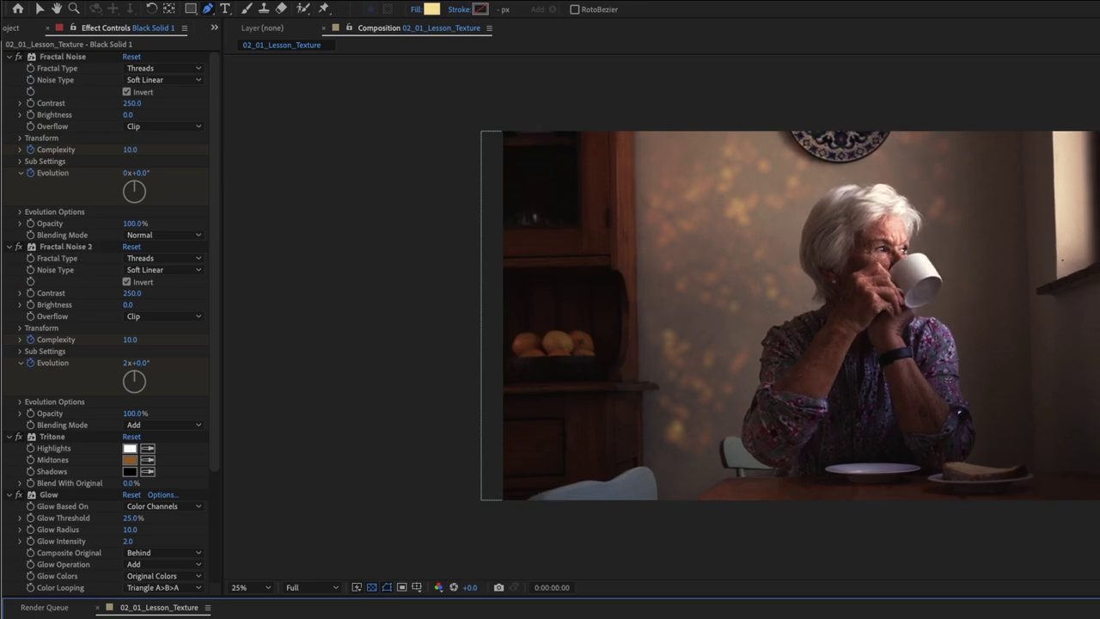
key(ctrl+v)
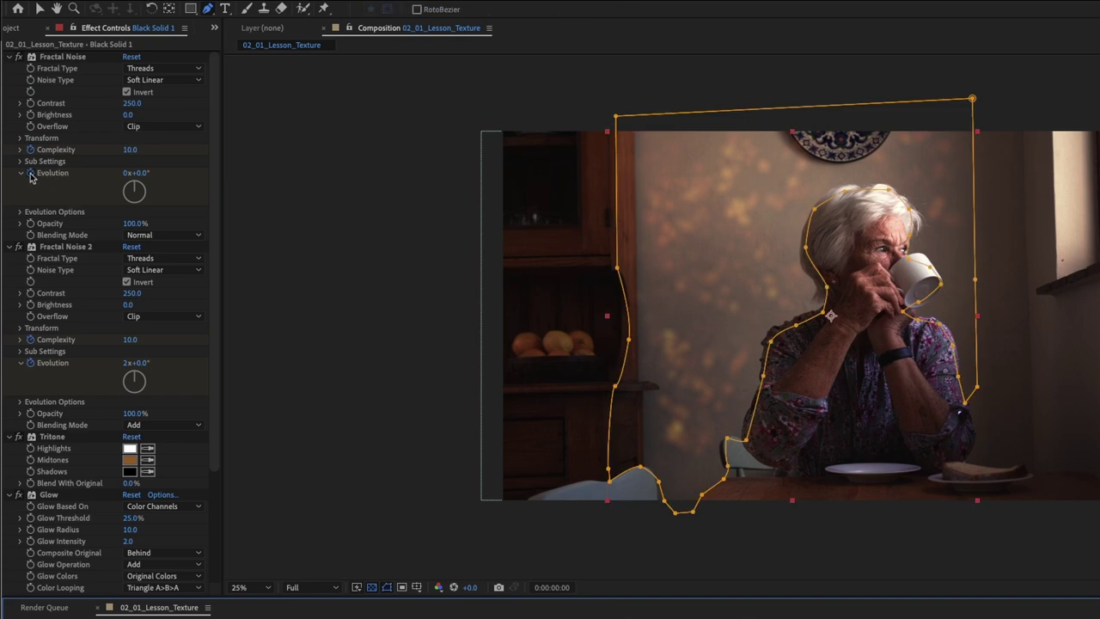
click(32, 364)
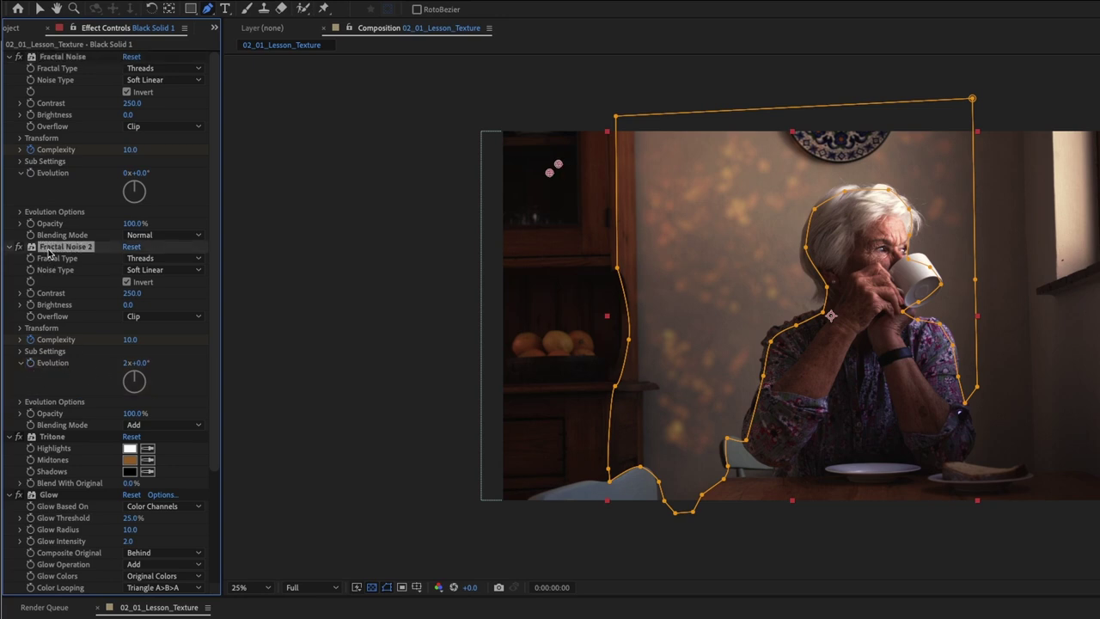
click(127, 363)
text(0)
key(Return)
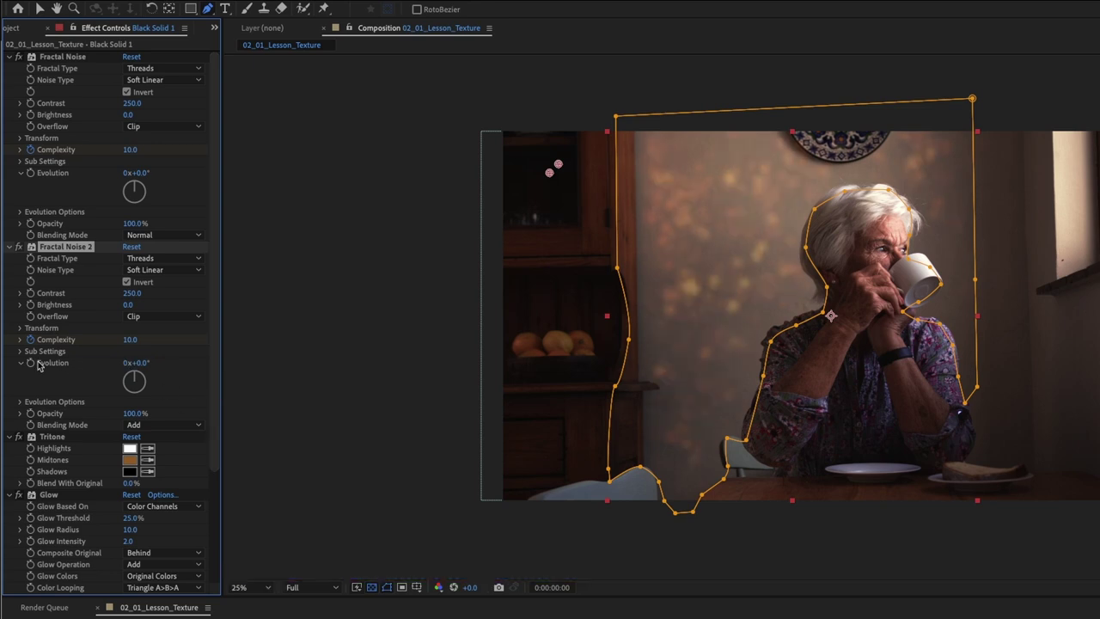
- Enable Evolution keyframing for both Fractal Noise effects at the first frame and reveal Black Solid 1's keyframes
click(31, 363)
click(31, 174)
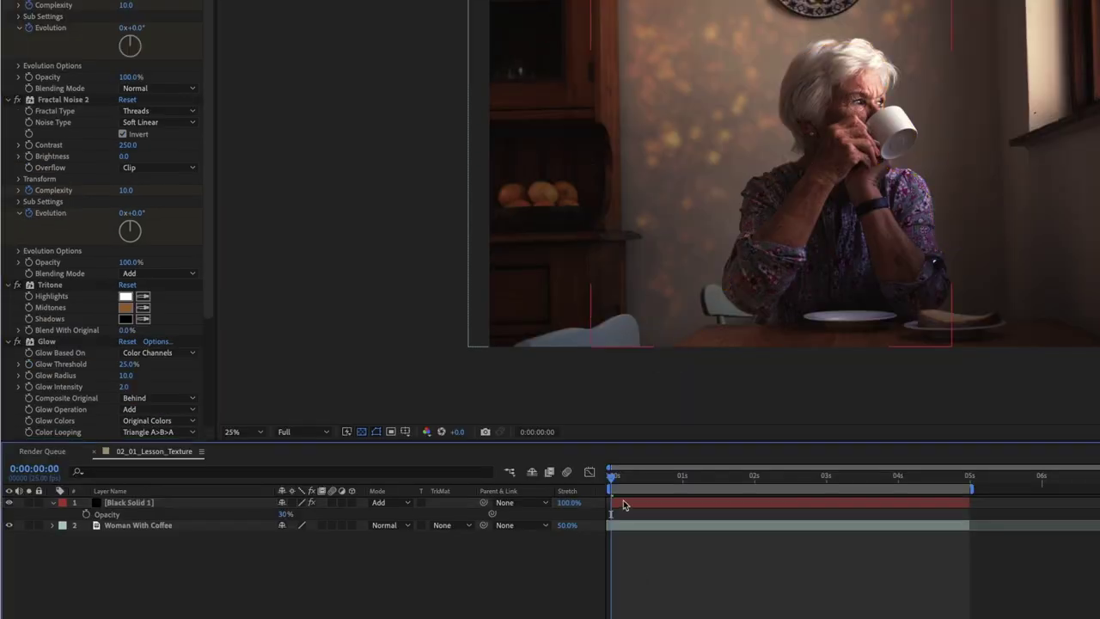
click(623, 499)
key(u)
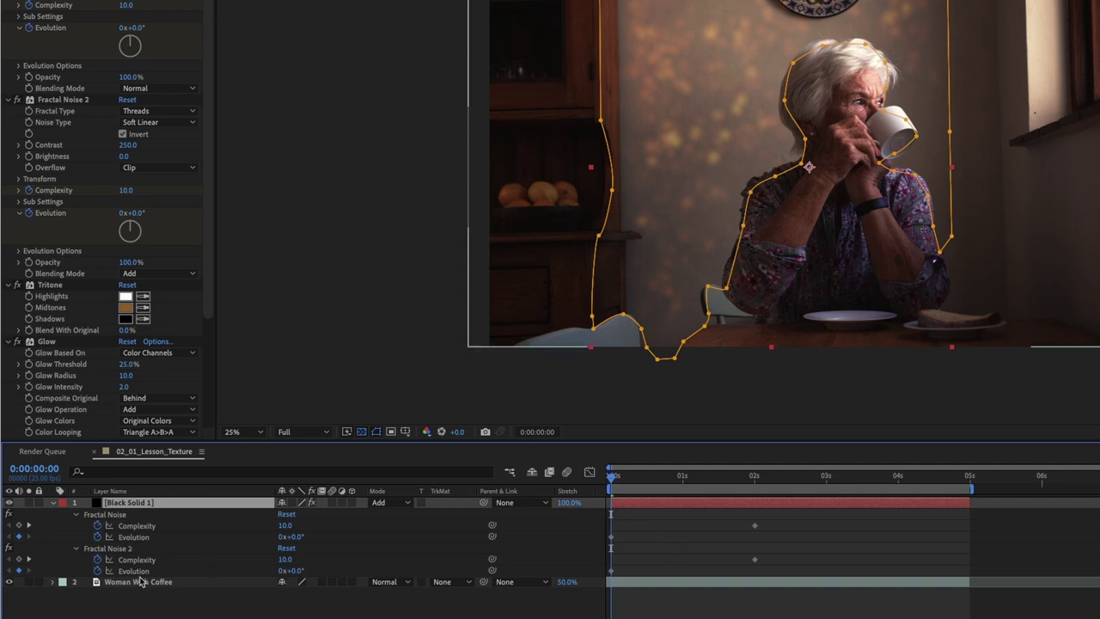
- Keyframe Evolution at 0:00:04:24 to 0x+83° for Fractal Noise and 0x+126° for Fractal Noise 2
drag(915, 487, 969, 477)
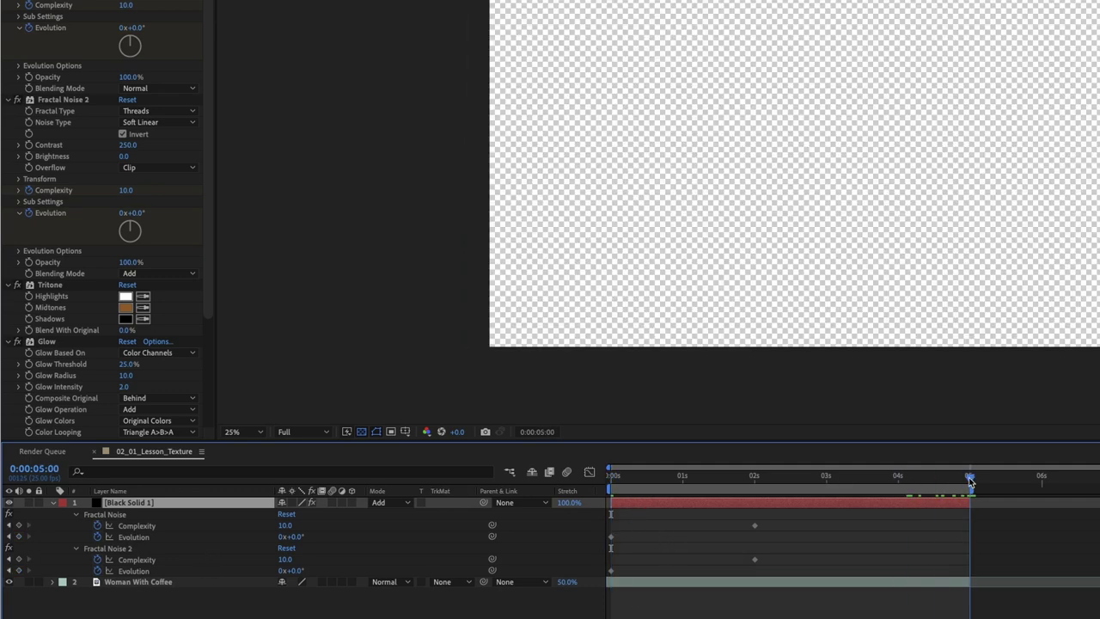
click(19, 570)
click(19, 536)
drag(135, 37, 162, 45)
mouse_move(164, 191)
mouse_down()
mouse_move(160, 181)
mouse_move(171, 191)
mouse_up()
drag(142, 371, 160, 387)
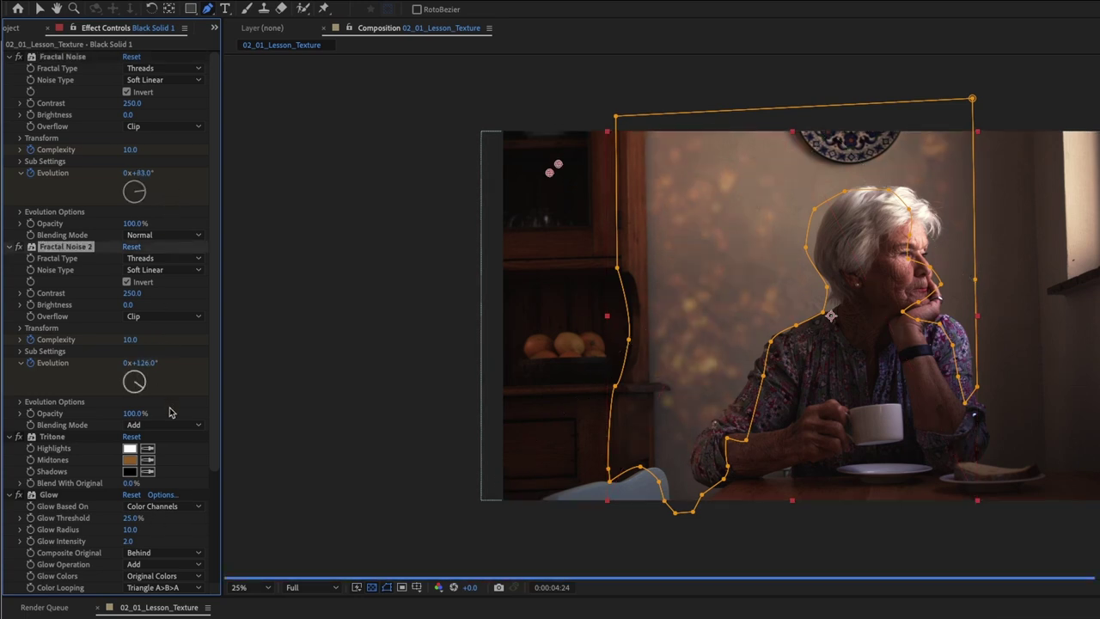
- Deselect the layer, play back the wall texture animation from the first frame and return to the start
key(F2)
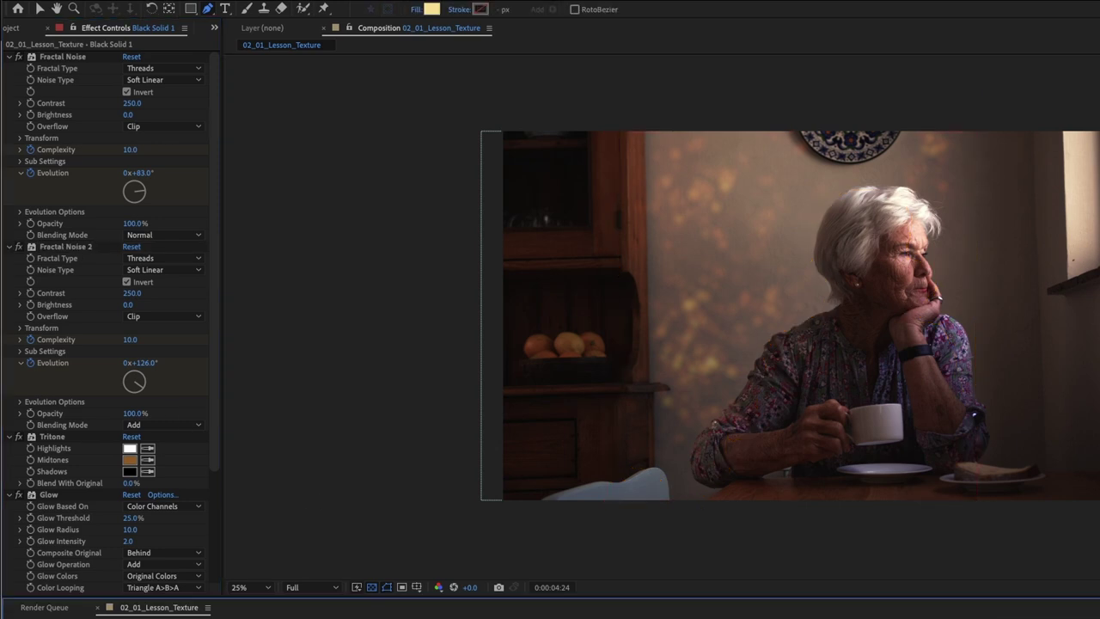
key(Home)
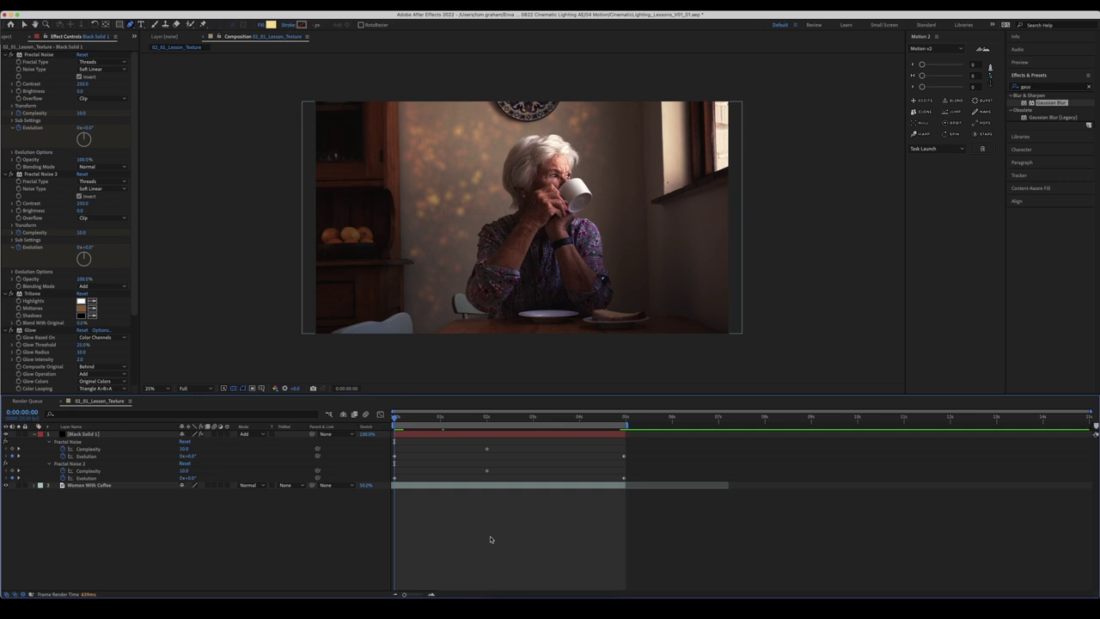
key(space)
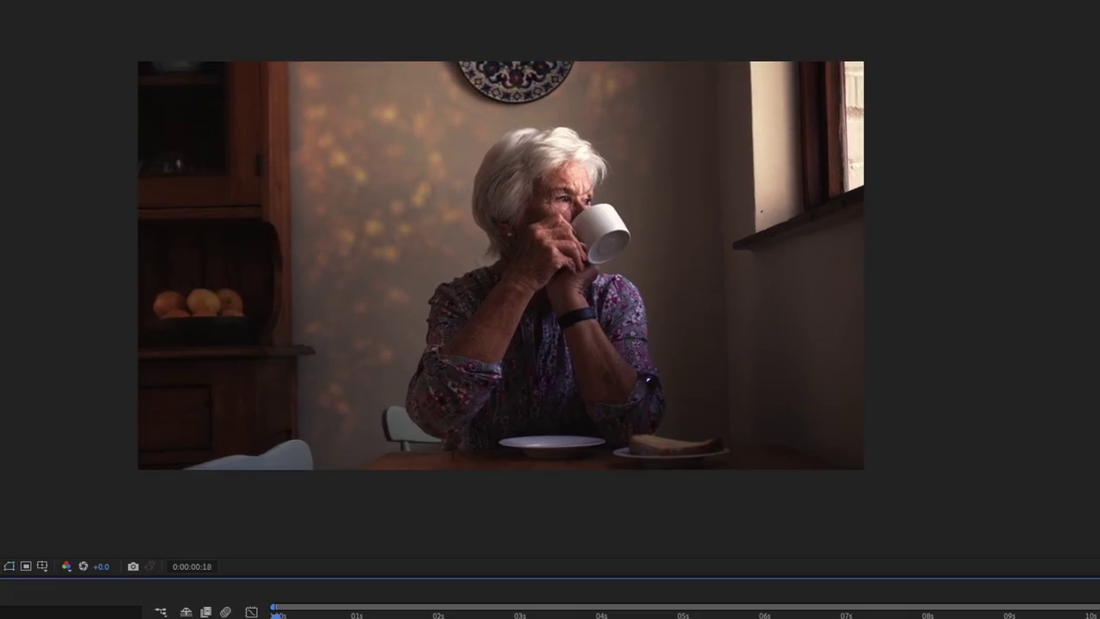
key(space)
key(space)
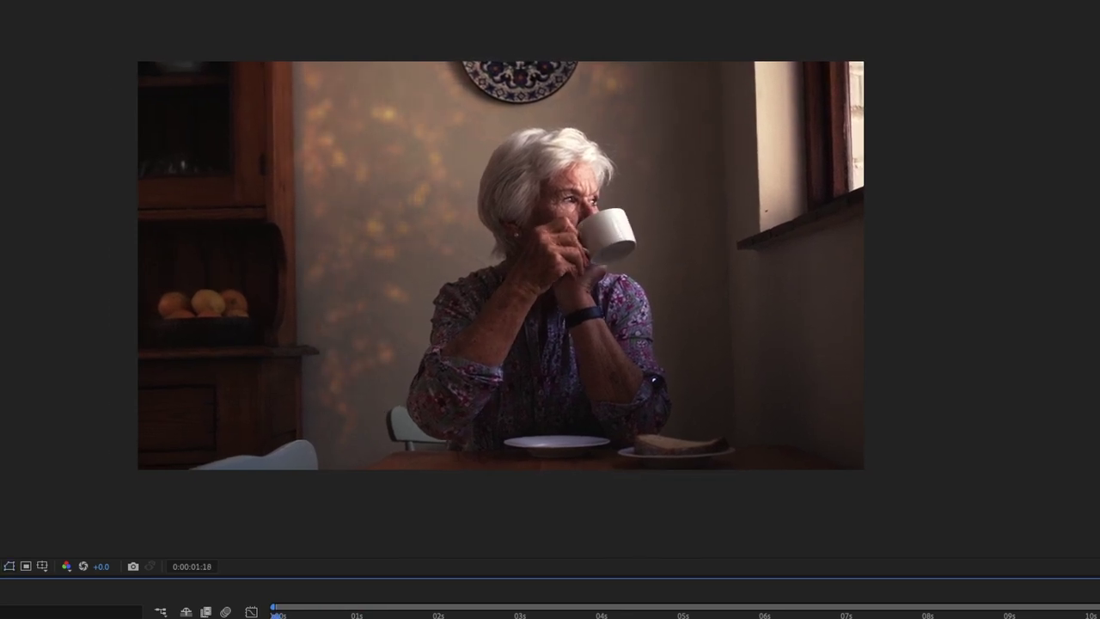
key(space)
mouse_move(274, 612)
mouse_down()
mouse_move(614, 612)
mouse_move(273, 612)
mouse_up()
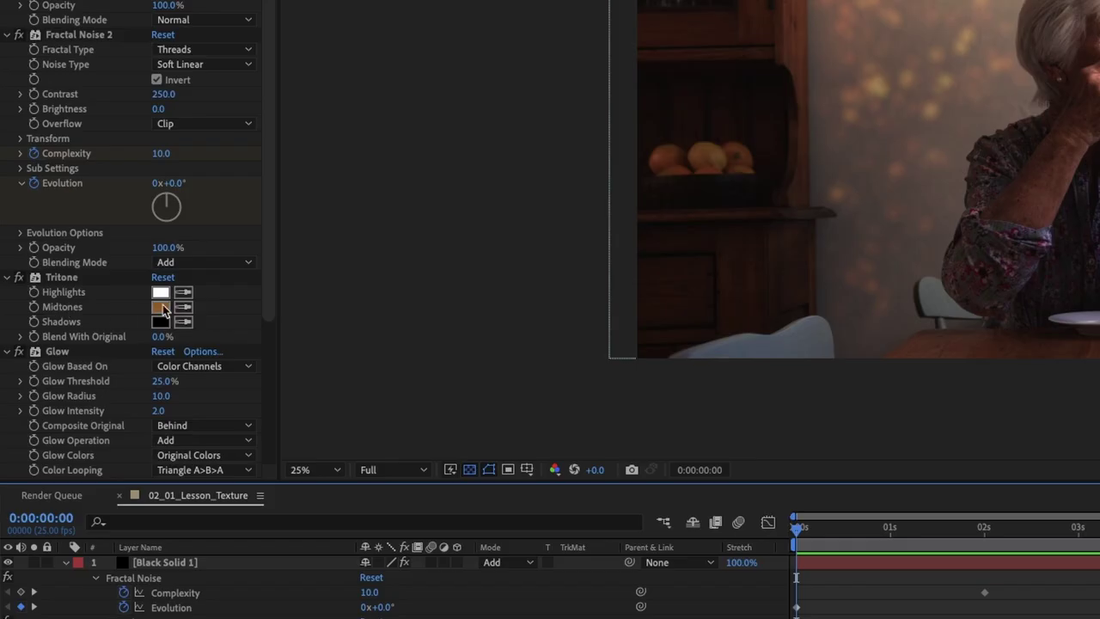
- Try a purple for the Tritone midtones, then replace it with pale beige E4CBAC sampled from the footage
click(80, 307)
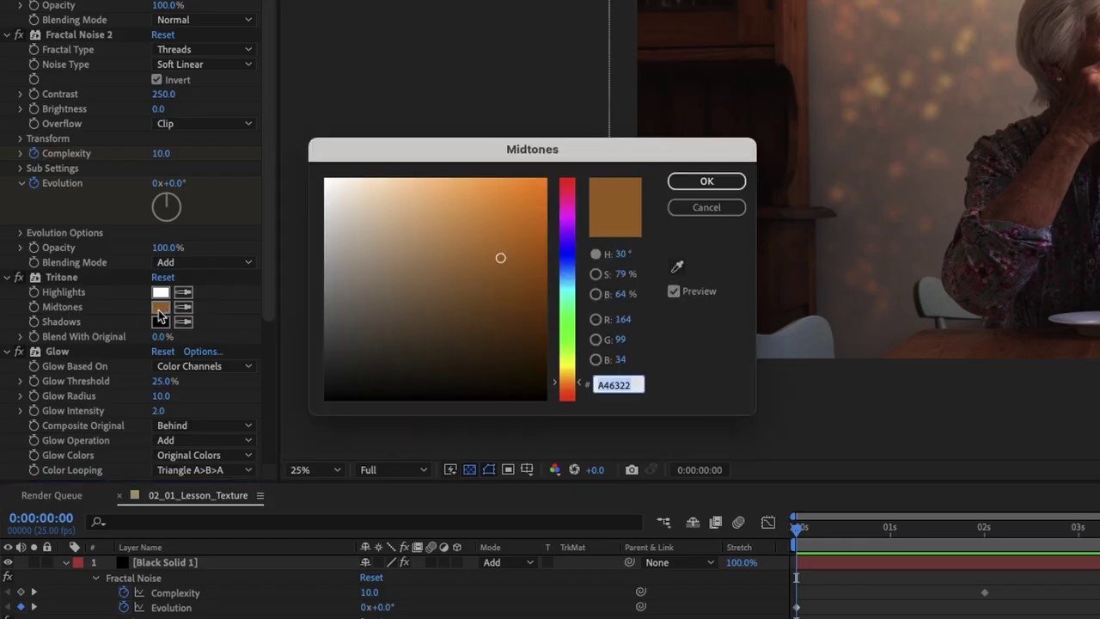
drag(567, 268, 567, 239)
mouse_move(501, 227)
mouse_down()
mouse_move(515, 250)
mouse_move(512, 218)
mouse_up()
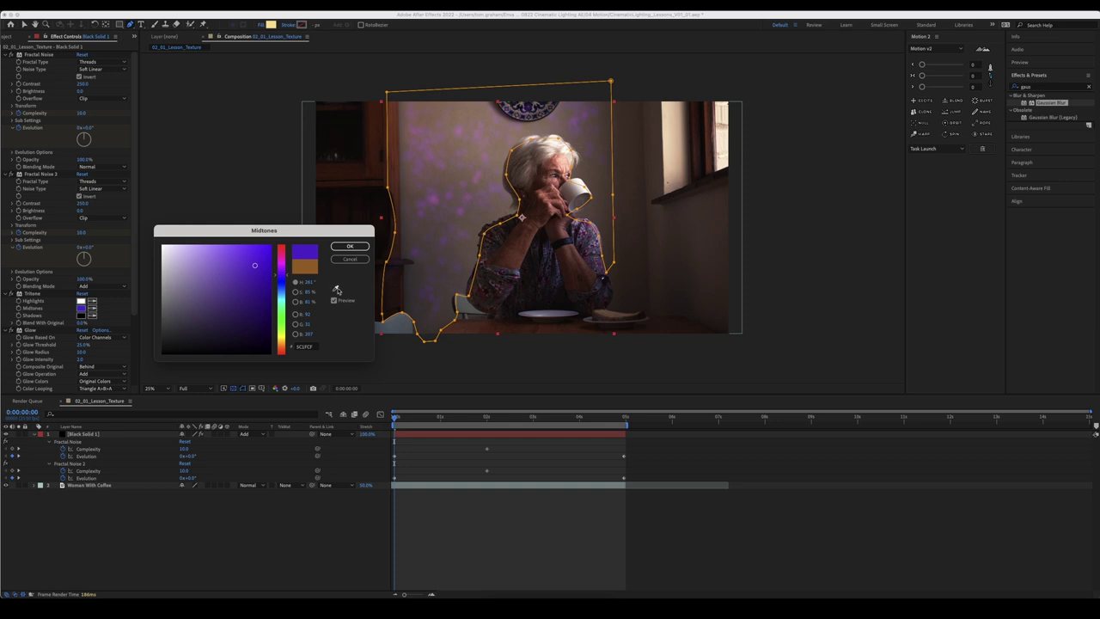
click(335, 291)
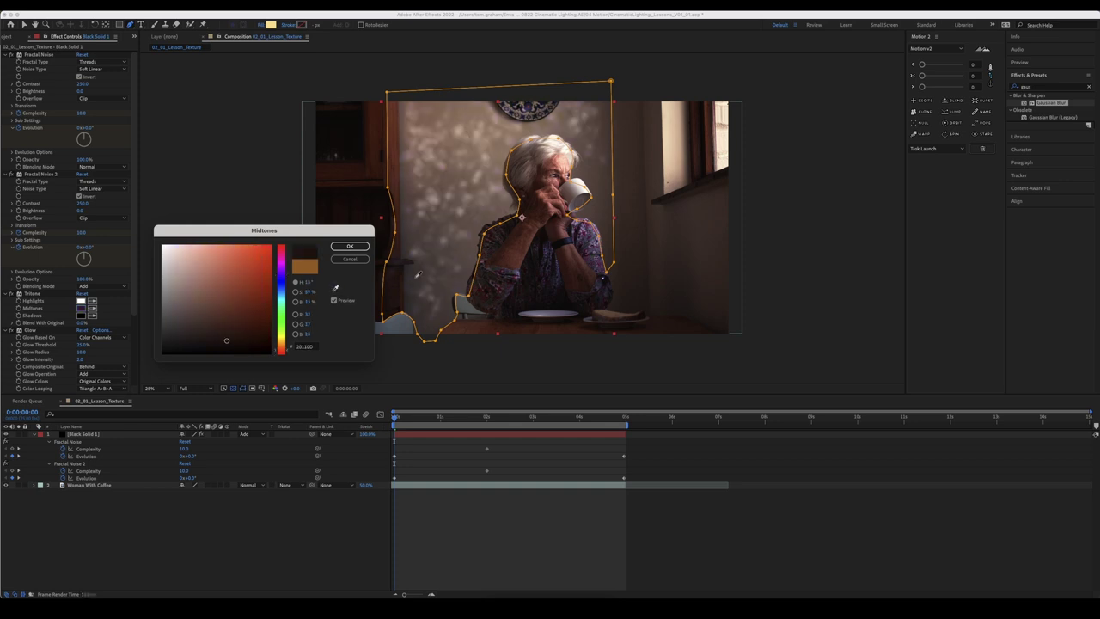
click(671, 141)
click(347, 246)
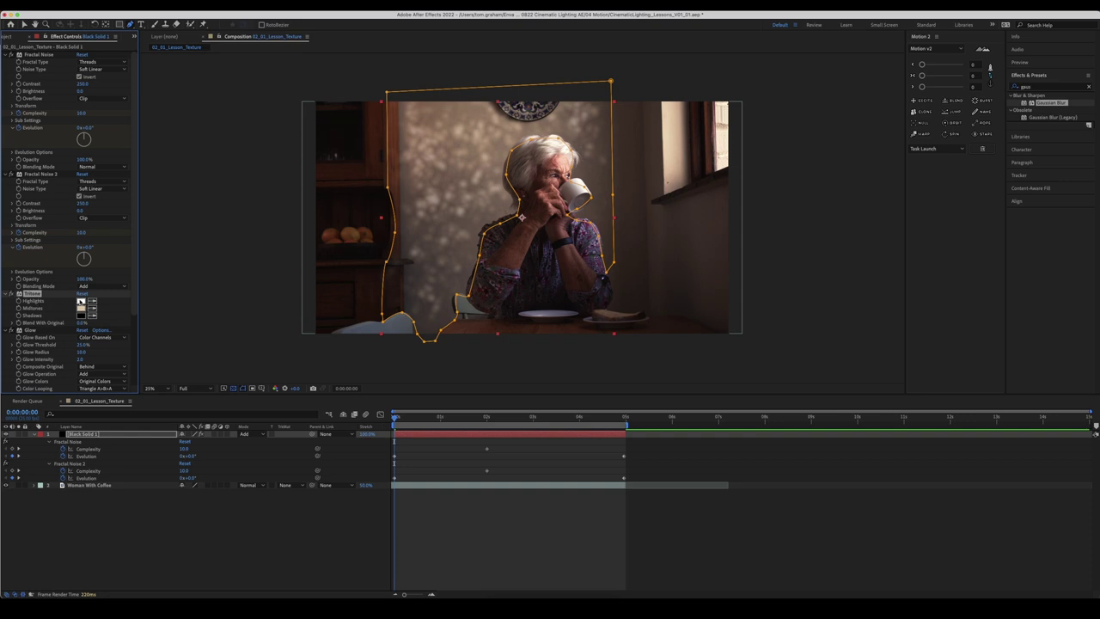
- Change the Tritone highlights from white to a light warm orange
click(82, 302)
mouse_move(289, 354)
mouse_down()
mouse_move(288, 335)
mouse_move(288, 346)
mouse_up()
drag(182, 244, 220, 246)
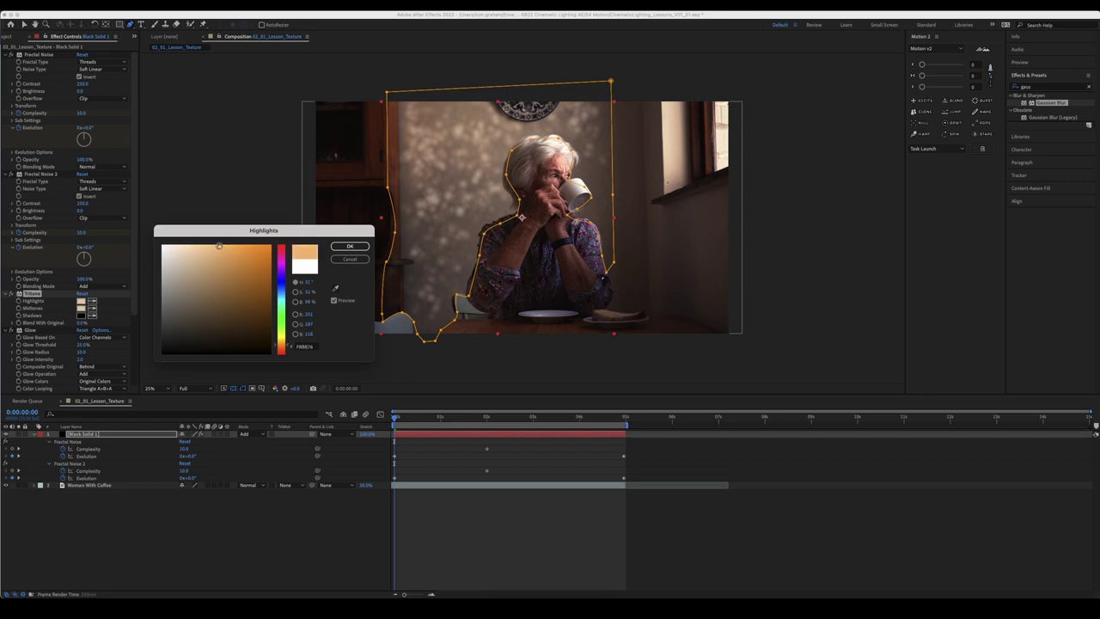
click(350, 247)
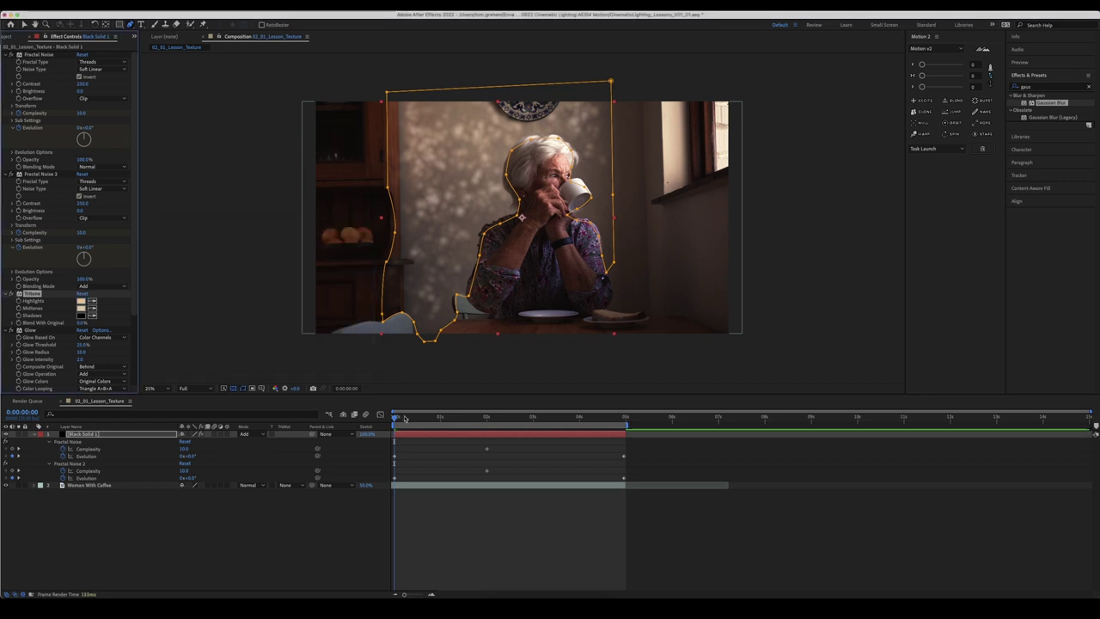
- Scrub and play back the recolored wall texture with the layer deselected, and return to the first frame
drag(396, 418, 443, 419)
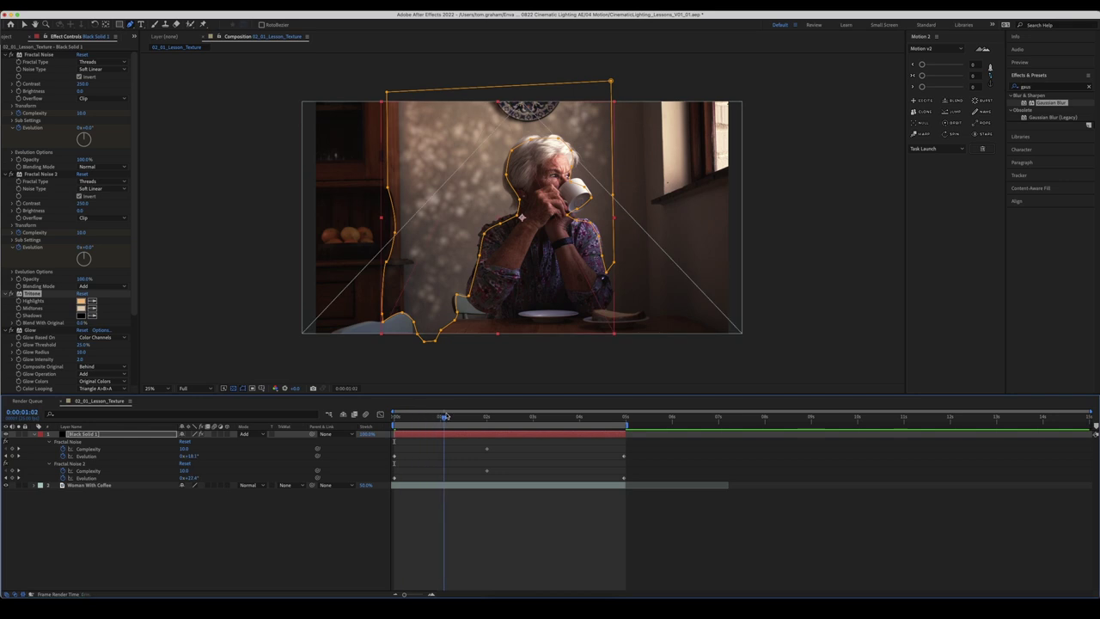
click(477, 545)
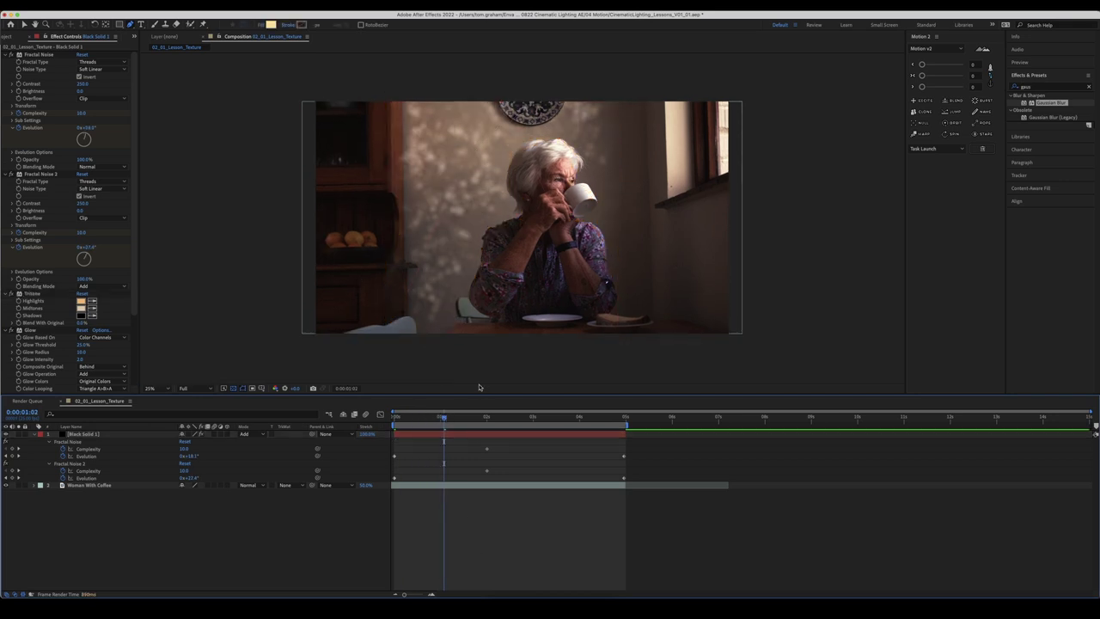
key(space)
key(Home)
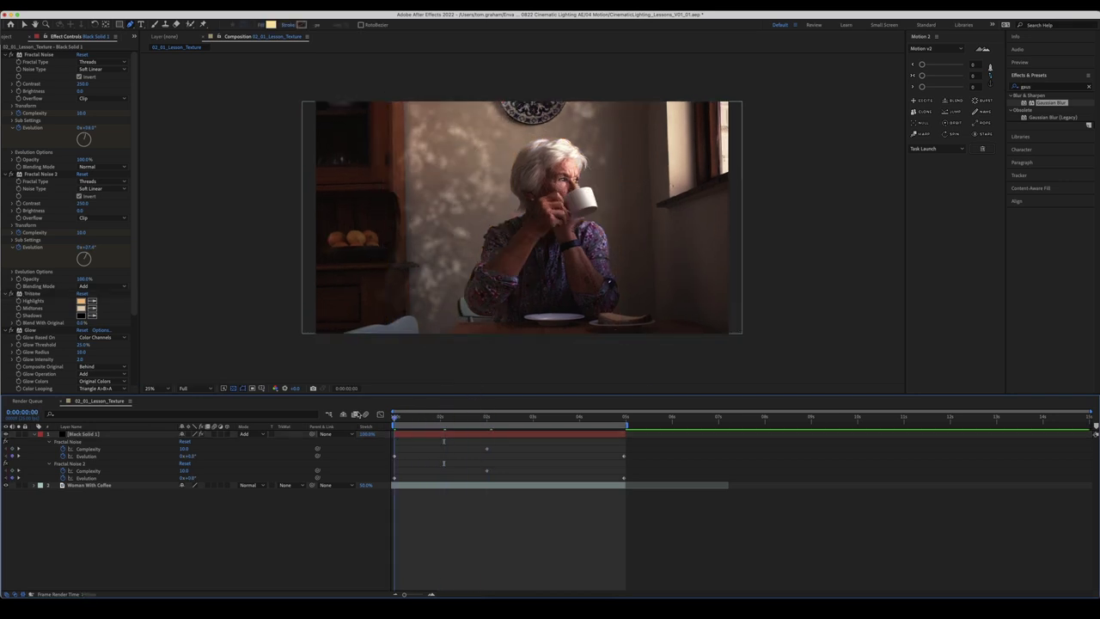
- Set the Tritone midtones to the brighter, warmer peach FFD49F and deselect the layer
click(80, 308)
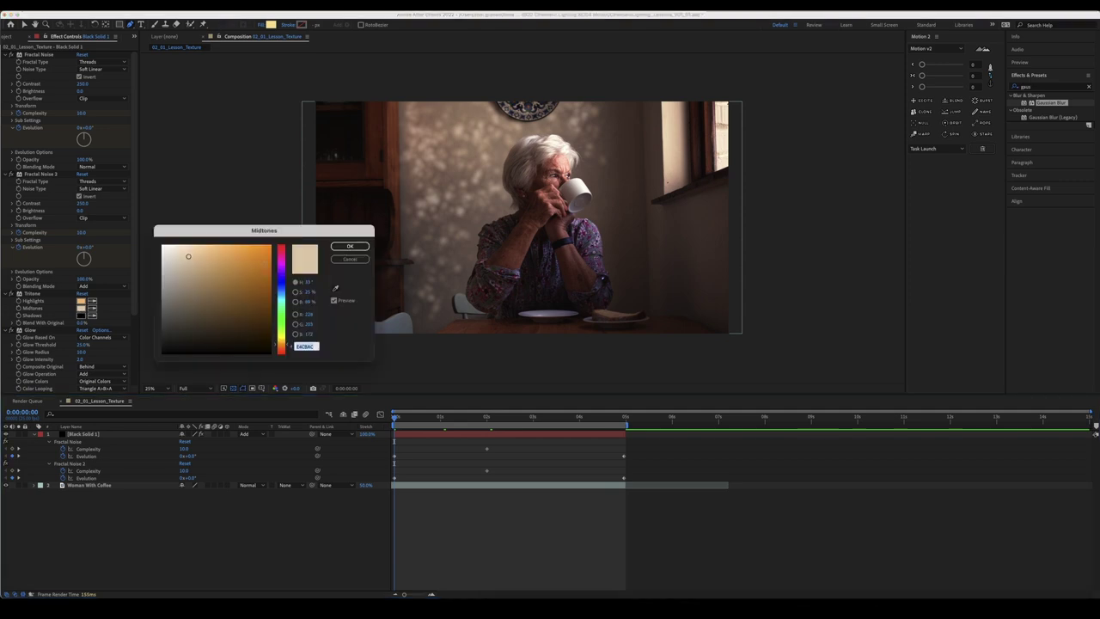
click(195, 248)
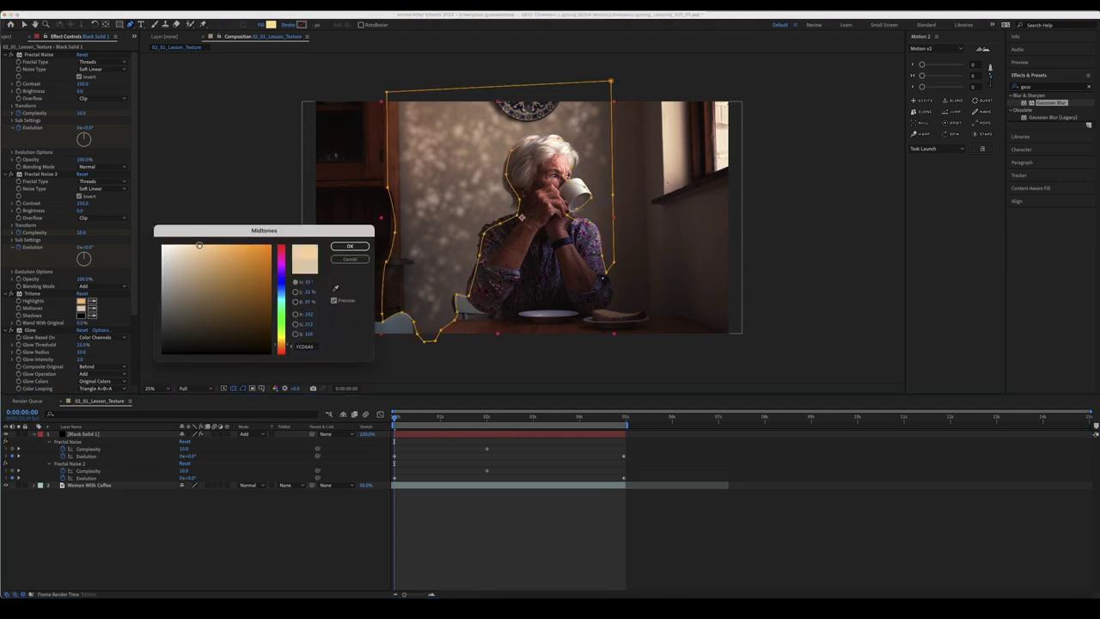
click(350, 246)
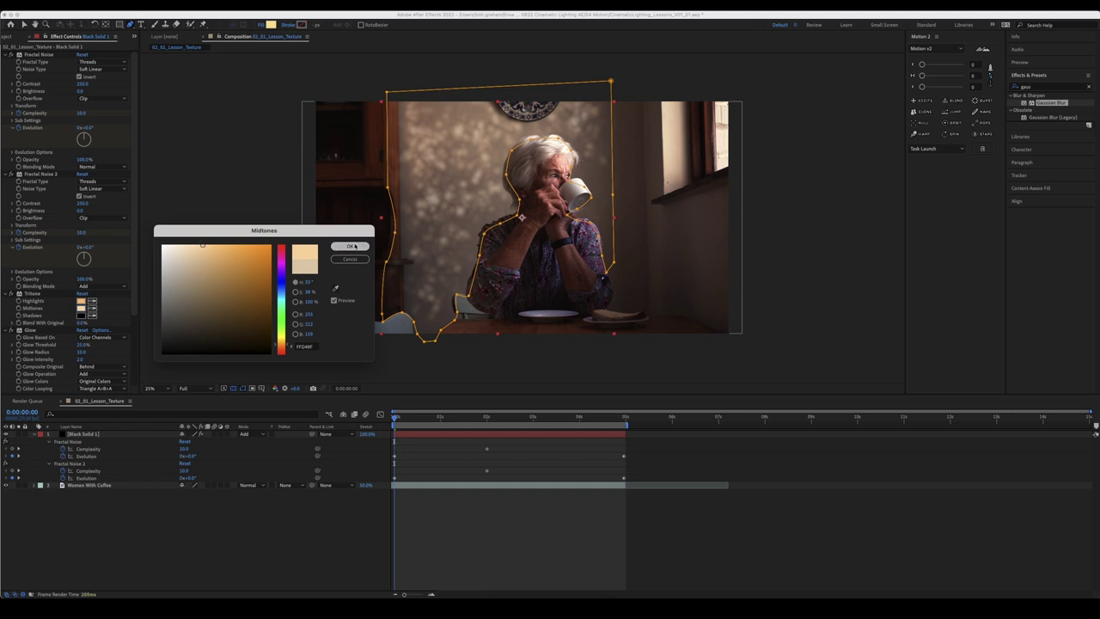
click(491, 529)
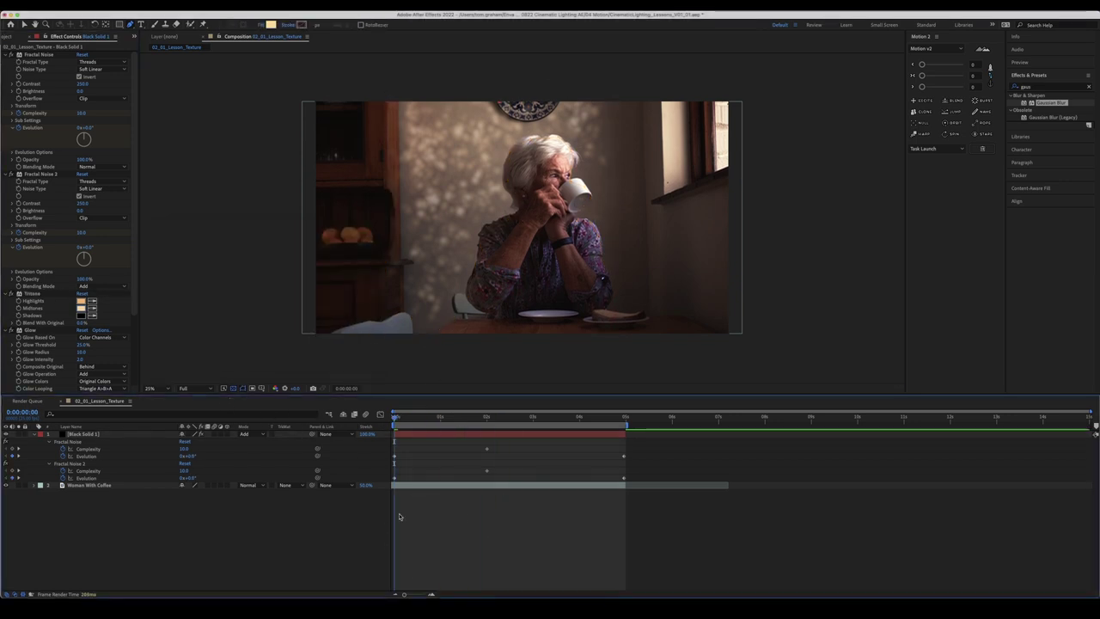
- Duplicate the Woman With Coffee layer, delete the original, and collapse the revealed keyframe properties
click(405, 486)
key(ctrl+d)
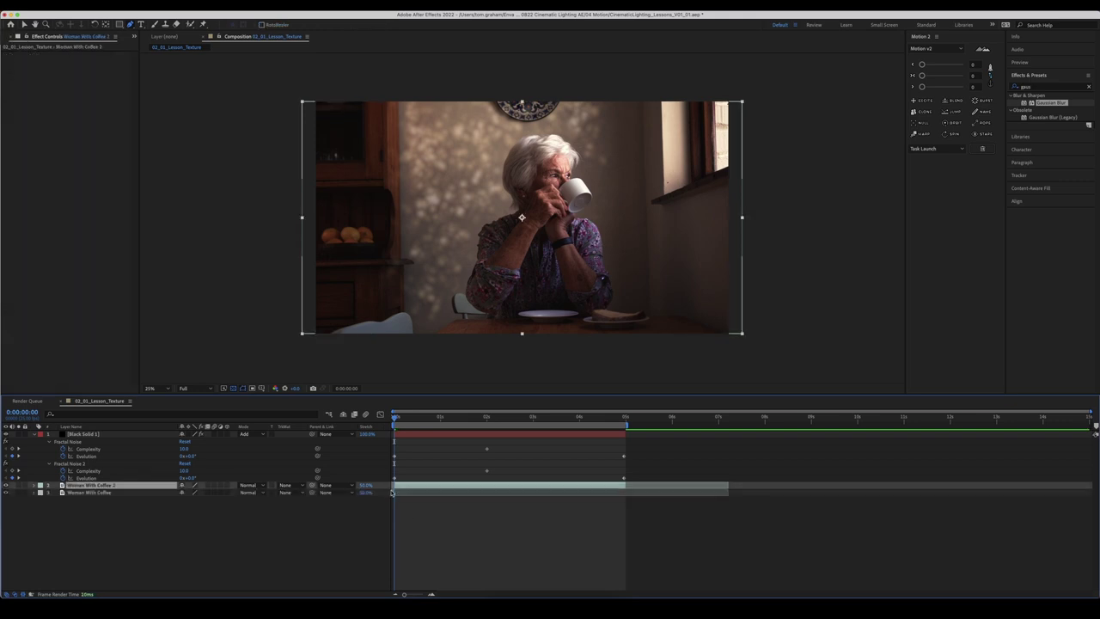
click(393, 492)
key(Delete)
key(ctrl+a)
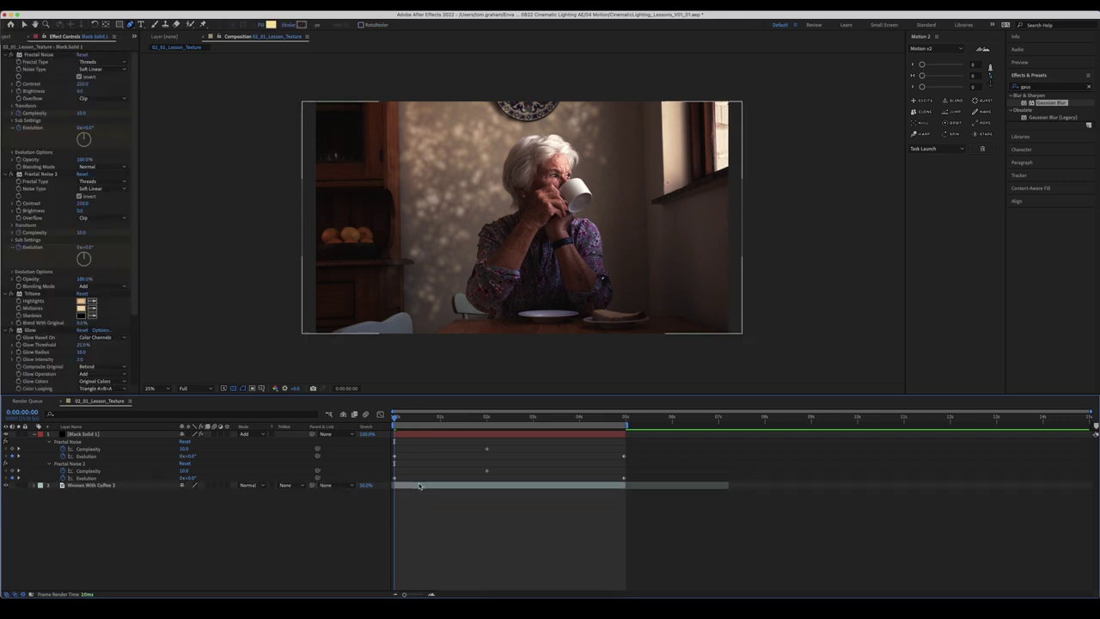
key(u)
- Start Track Motion on Woman With Coffee 2, place Track Point 1 beside the oranges in the cupboard and analyze to the last frame
click(405, 449)
click(400, 442)
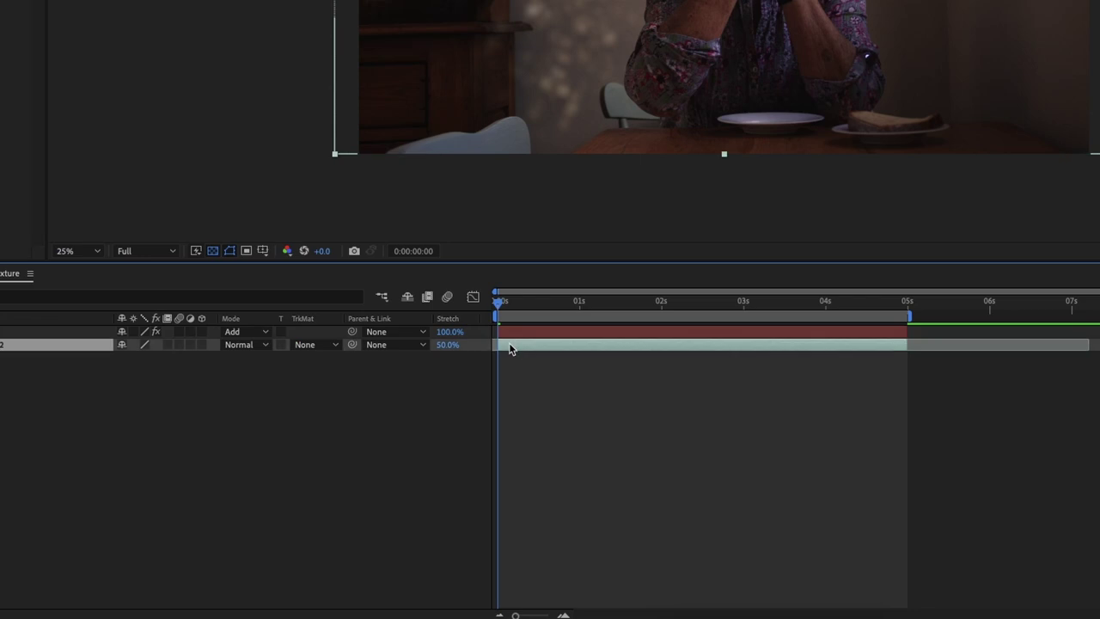
right_click(509, 347)
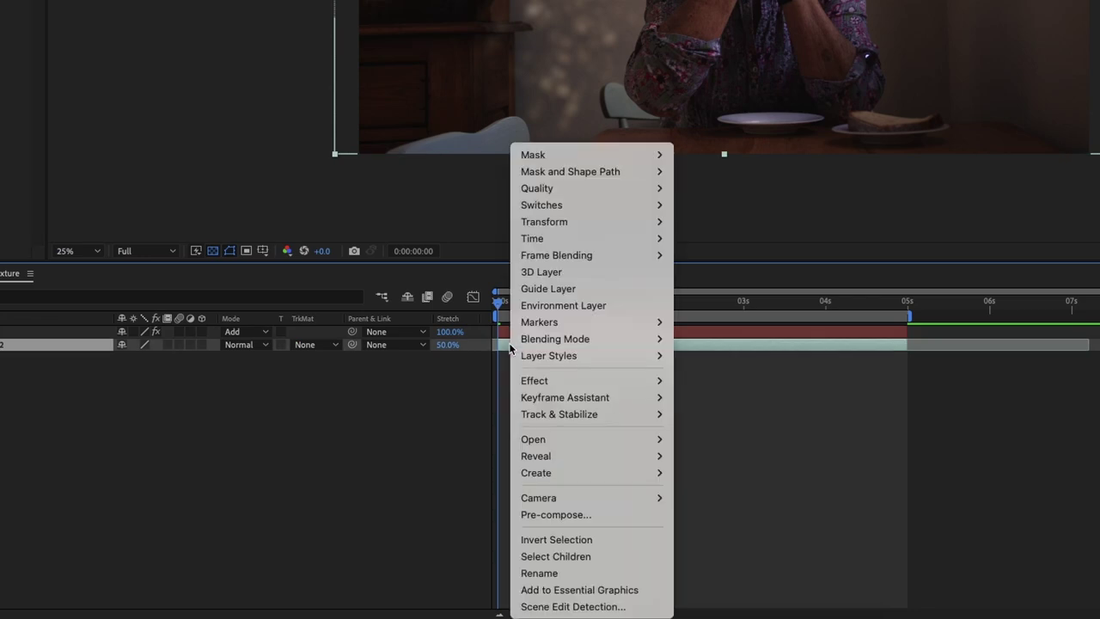
mouse_move(628, 416)
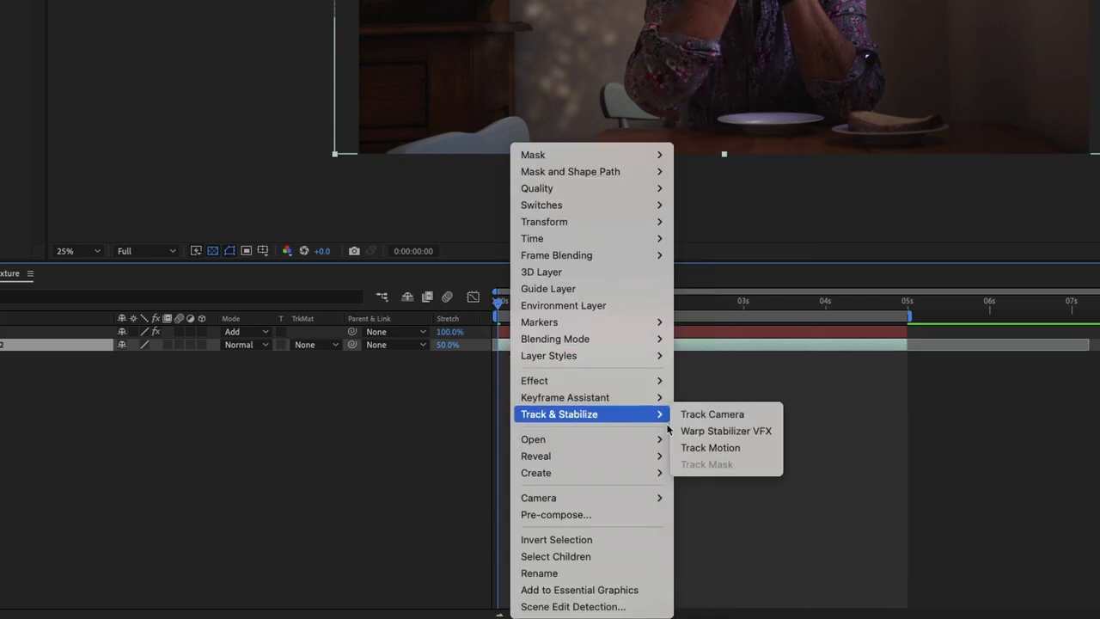
click(698, 447)
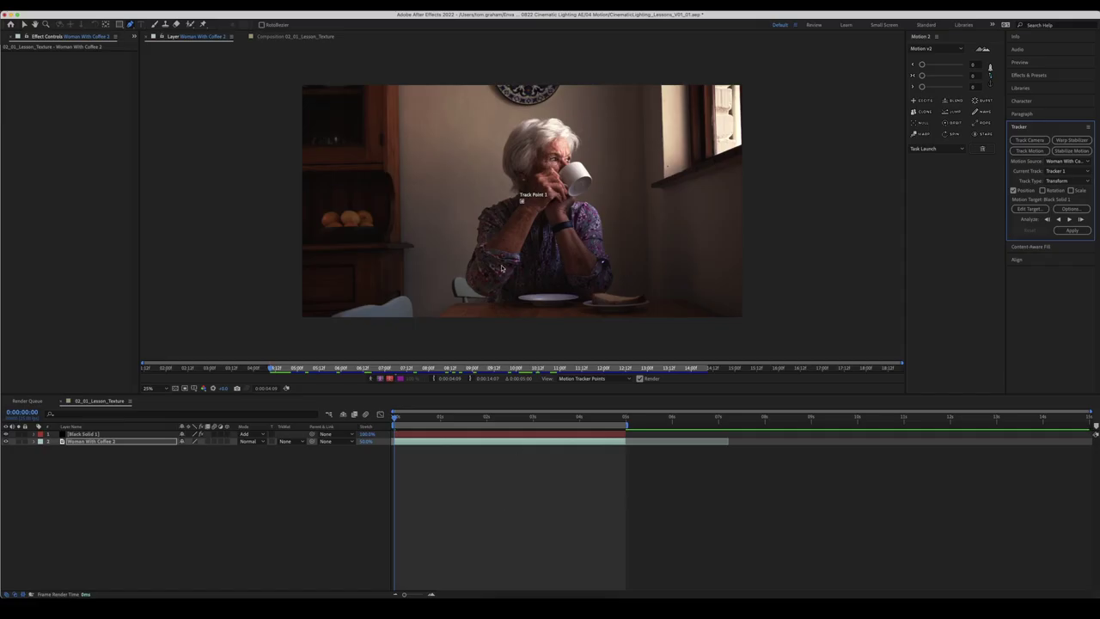
drag(523, 205, 369, 224)
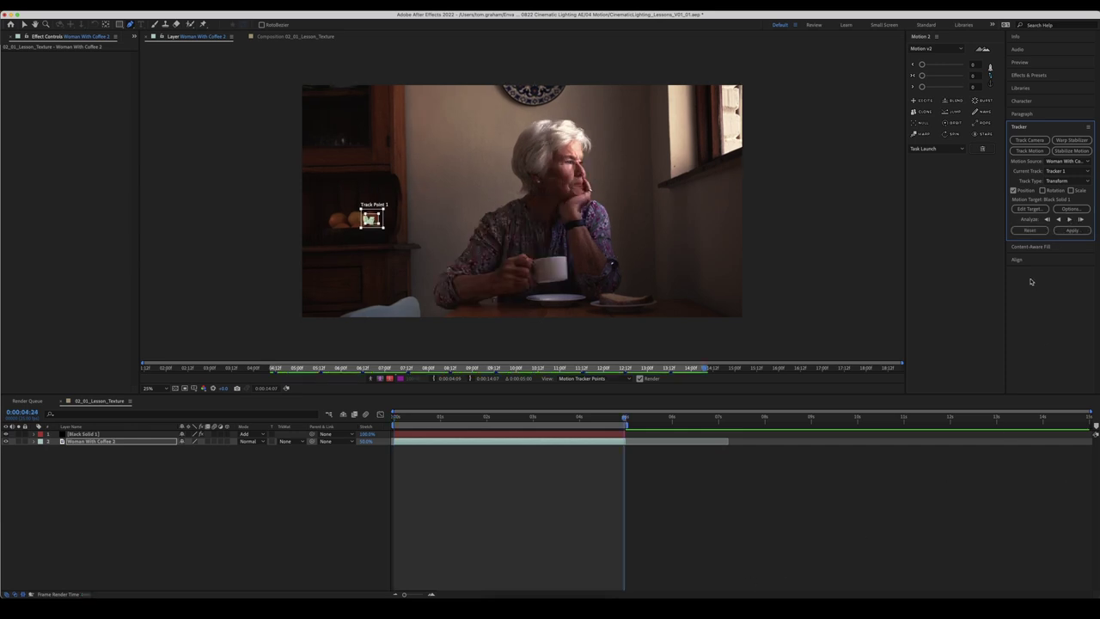
- Apply the tracked motion to Black Solid 1 in the X and Y dimensions and return to the first frame
click(1031, 208)
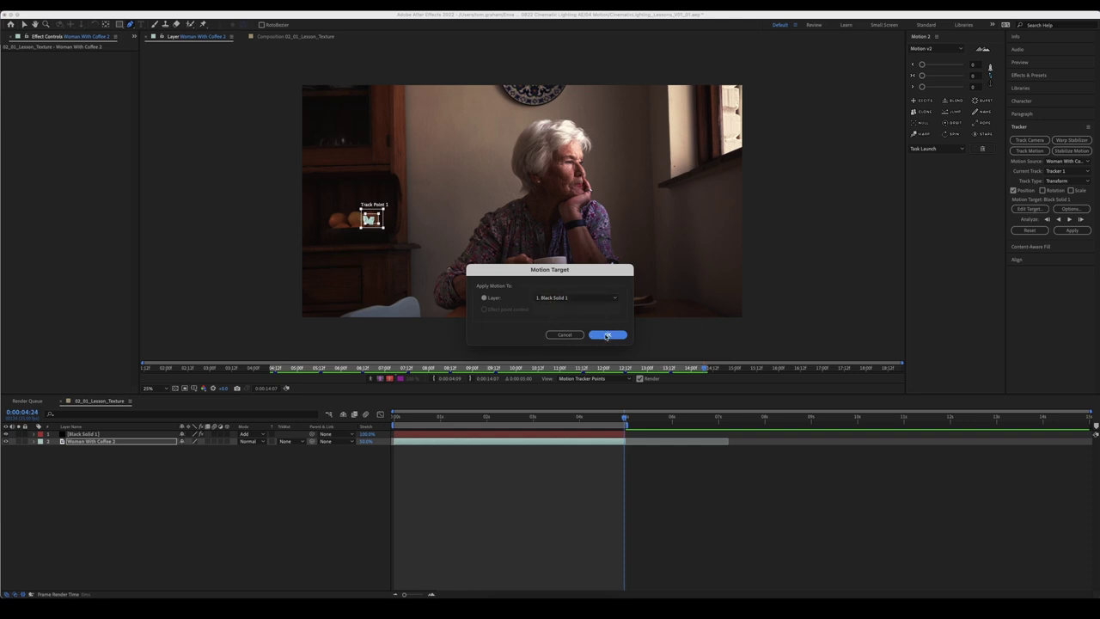
click(608, 335)
click(1071, 231)
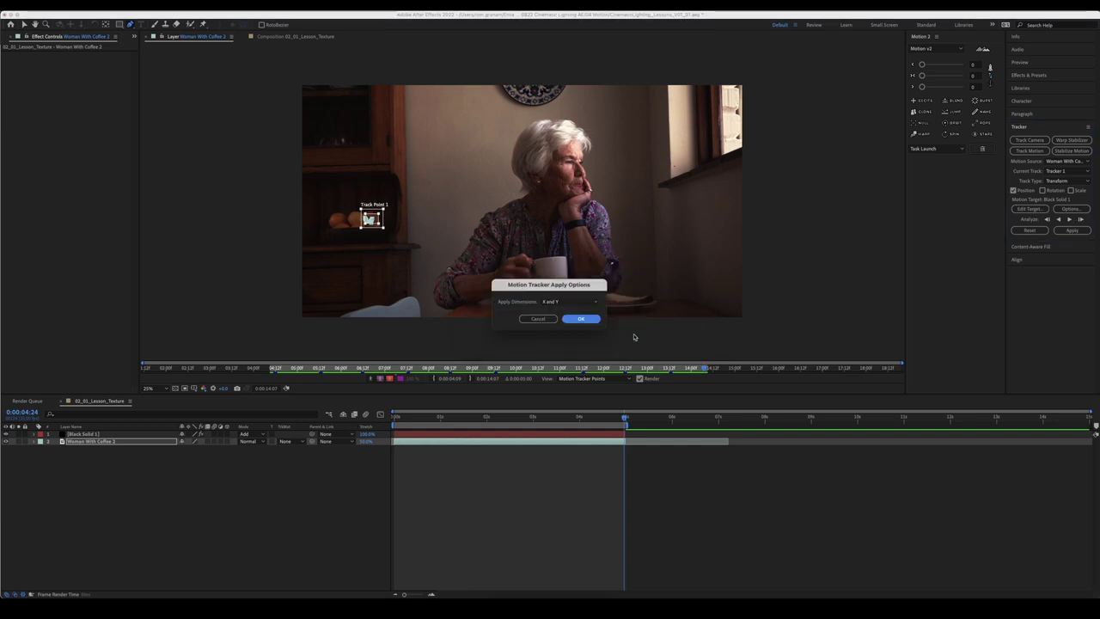
click(582, 319)
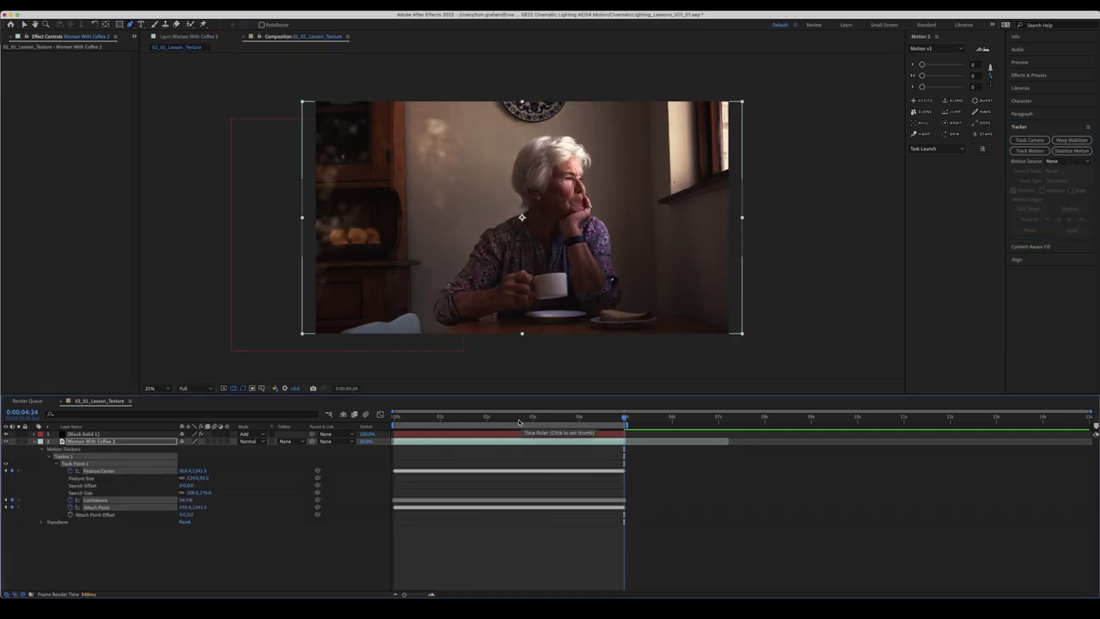
key(Home)
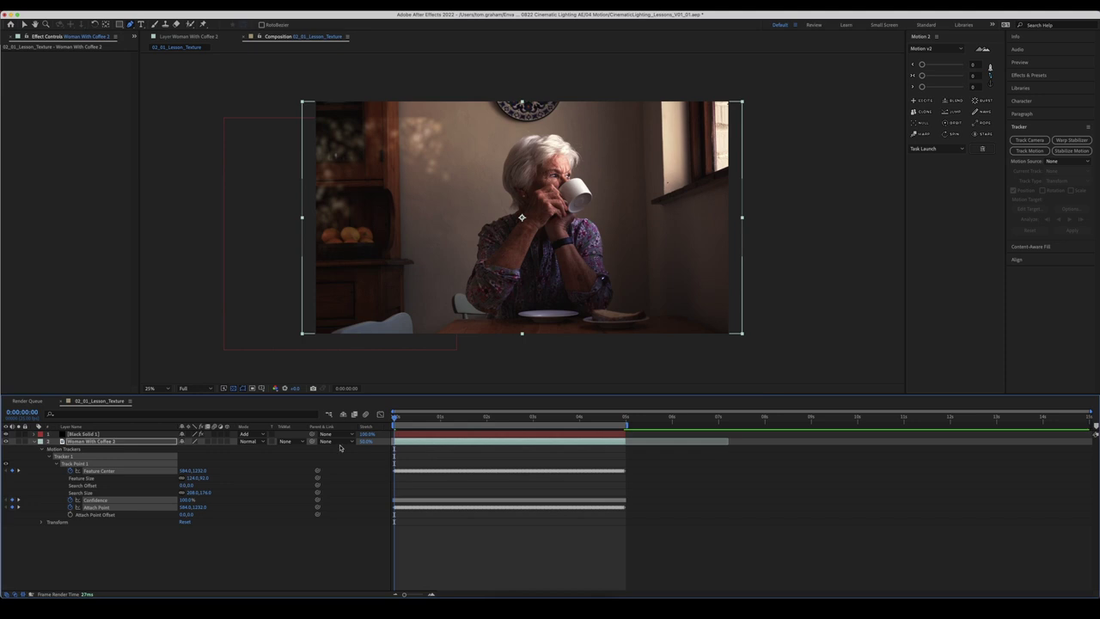
- Move the Black Solid 1 texture back over the wall behind the woman by adjusting its Anchor Point
click(119, 434)
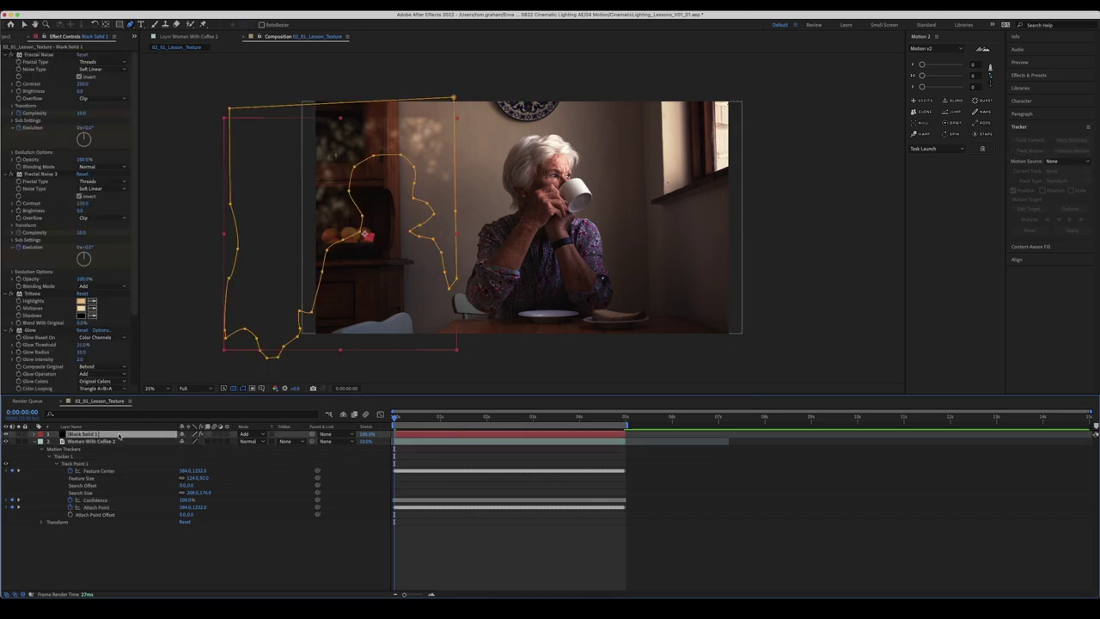
key(a)
drag(187, 440, 252, 441)
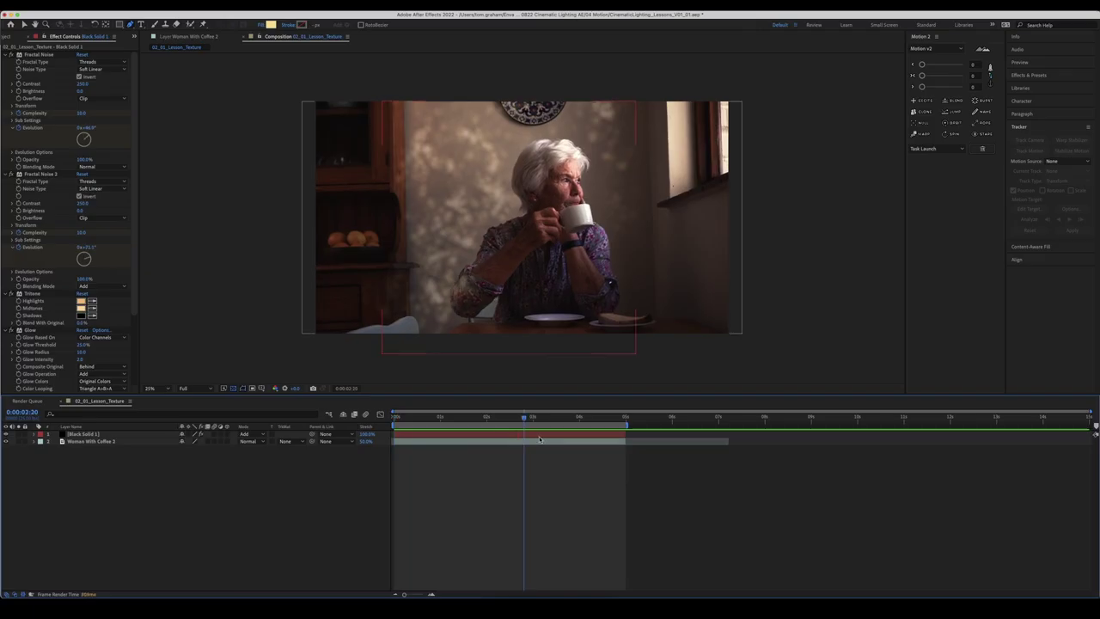
- Set the scale of Black Solid 1 to 104% and play back the tracked texture
click(451, 434)
key(m)
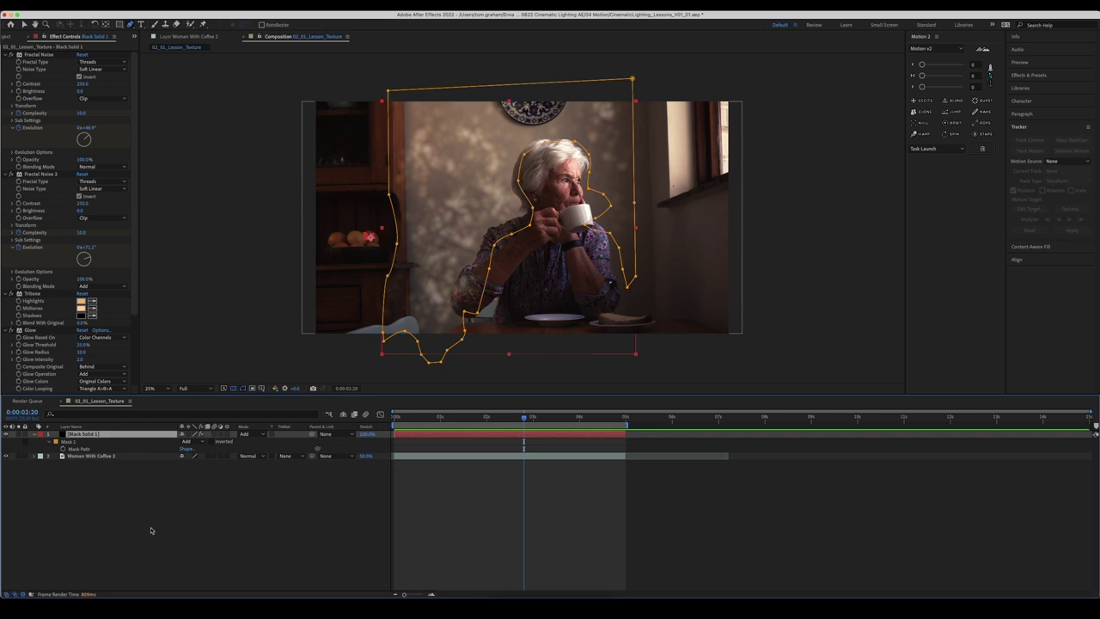
key(s)
drag(192, 441, 187, 440)
key(space)
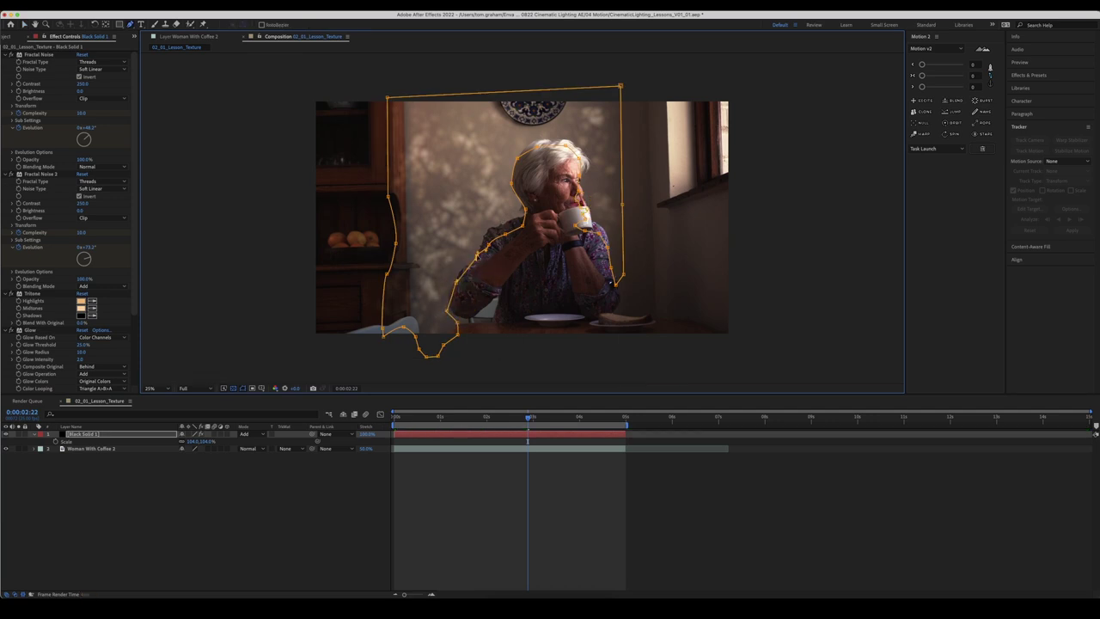
- Keyframe the Mask 1 path from the first frame onward so its outline follows the moving woman, and deselect the layer
key(m)
key(Home)
key(v)
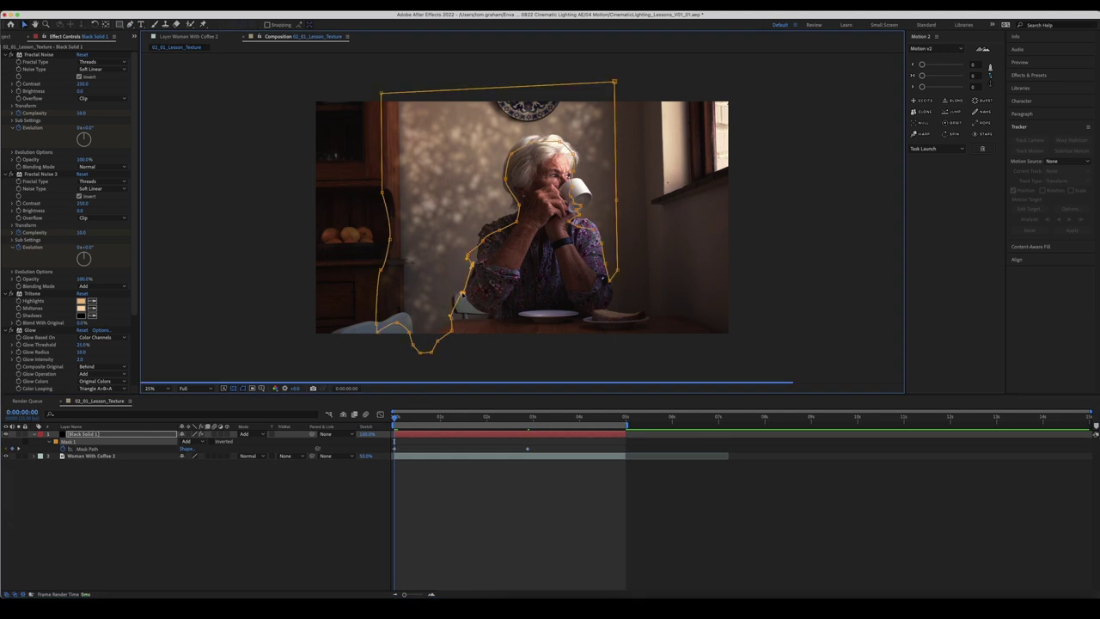
key(space)
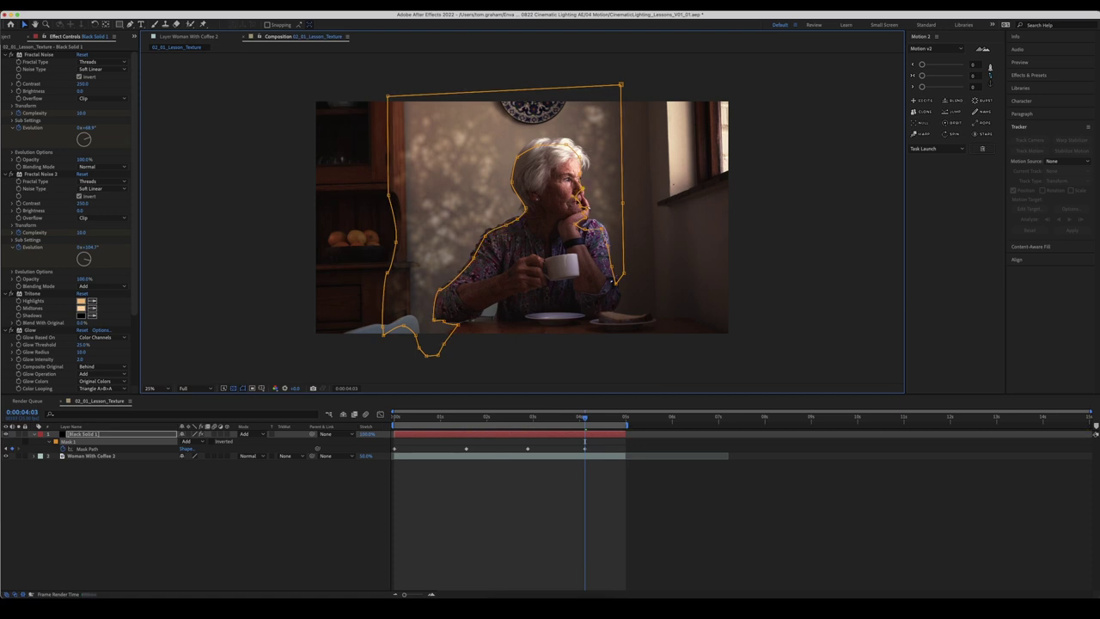
click(543, 423)
click(768, 504)
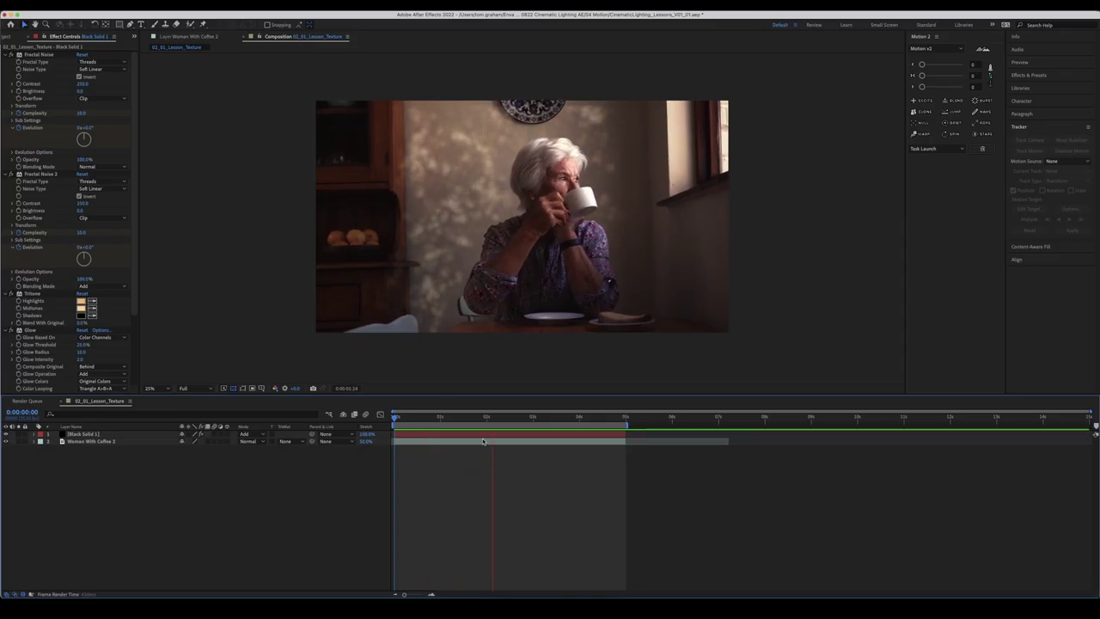
- Draw a second mask on Black Solid 1 with the Pen tool around the cabinet's lower edge and the foreground chair
click(480, 436)
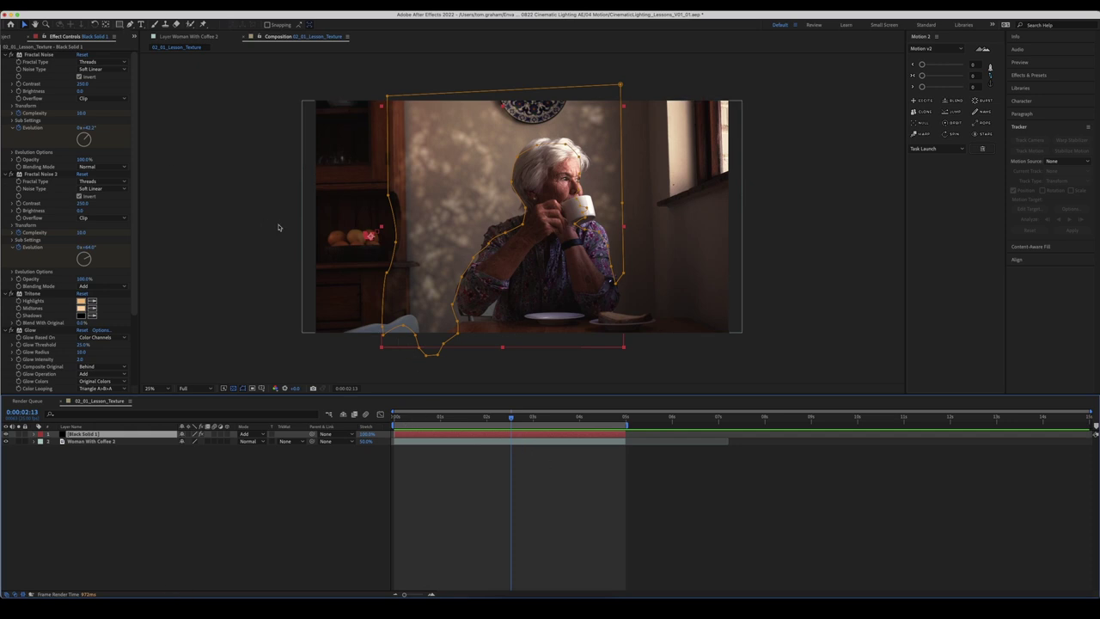
click(130, 25)
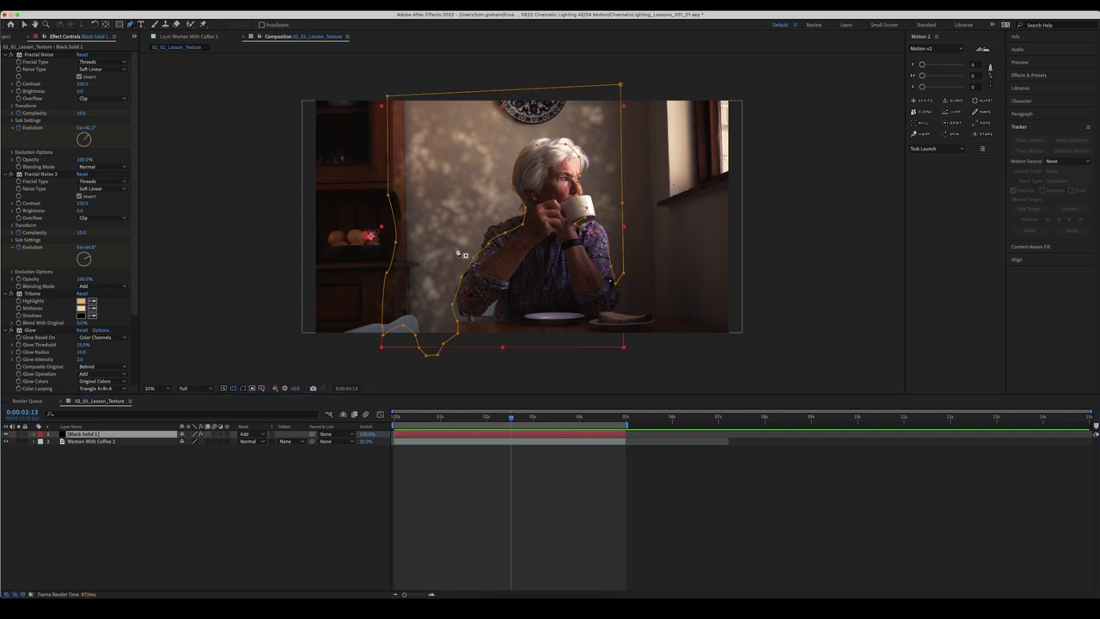
click(387, 251)
click(409, 268)
click(418, 298)
click(420, 323)
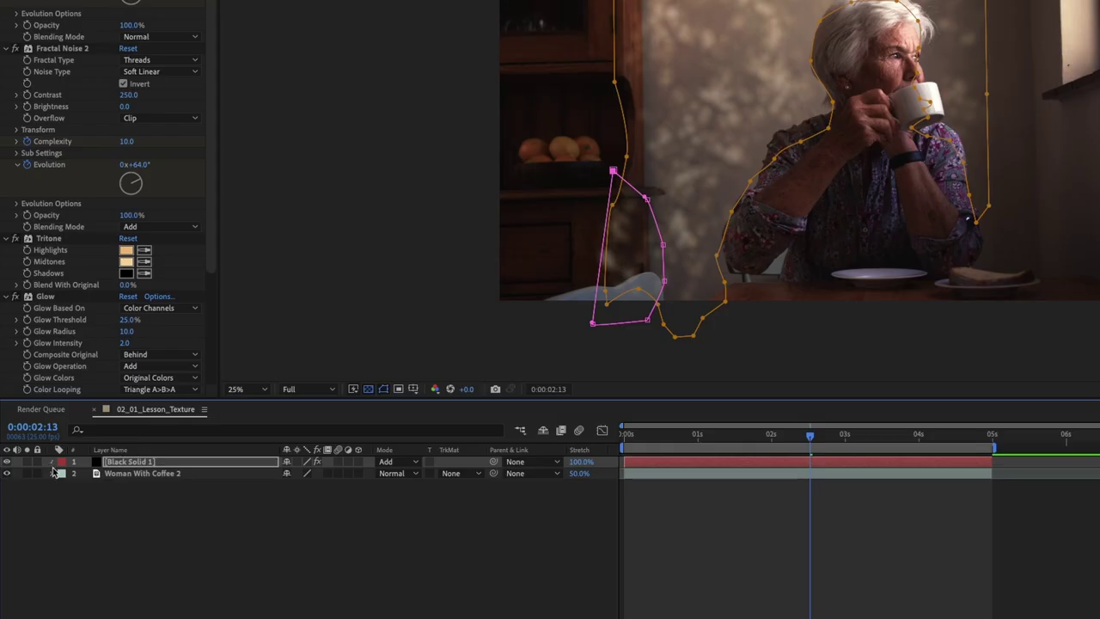
- Set Mask 2 to Subtract, and play back the shot with the texture layer toggled off and on for comparison
click(34, 435)
click(62, 474)
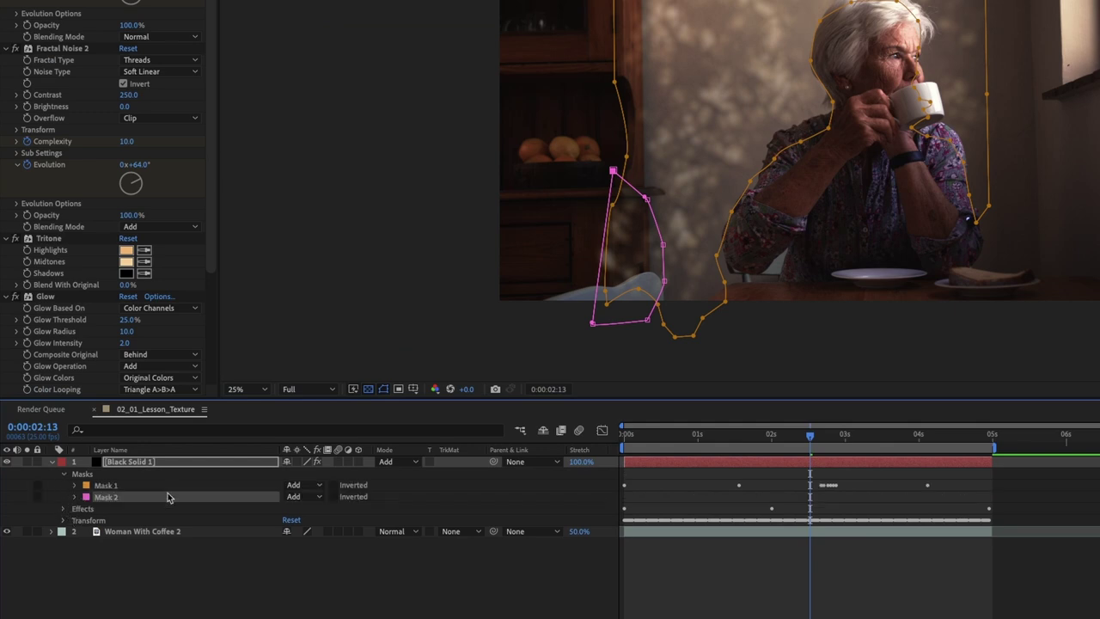
click(318, 499)
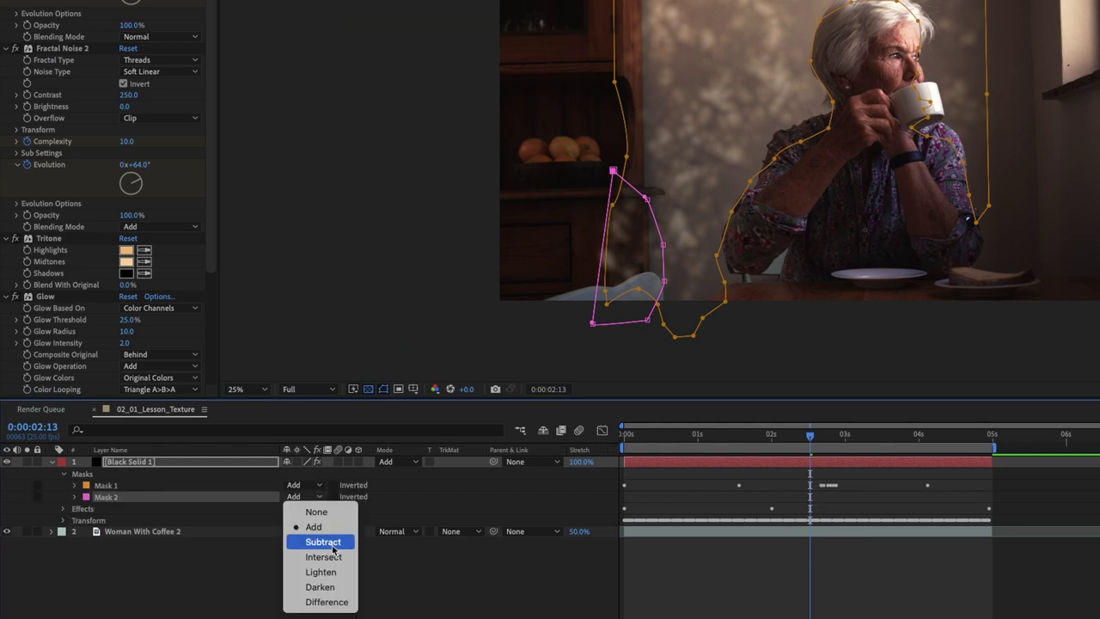
click(323, 541)
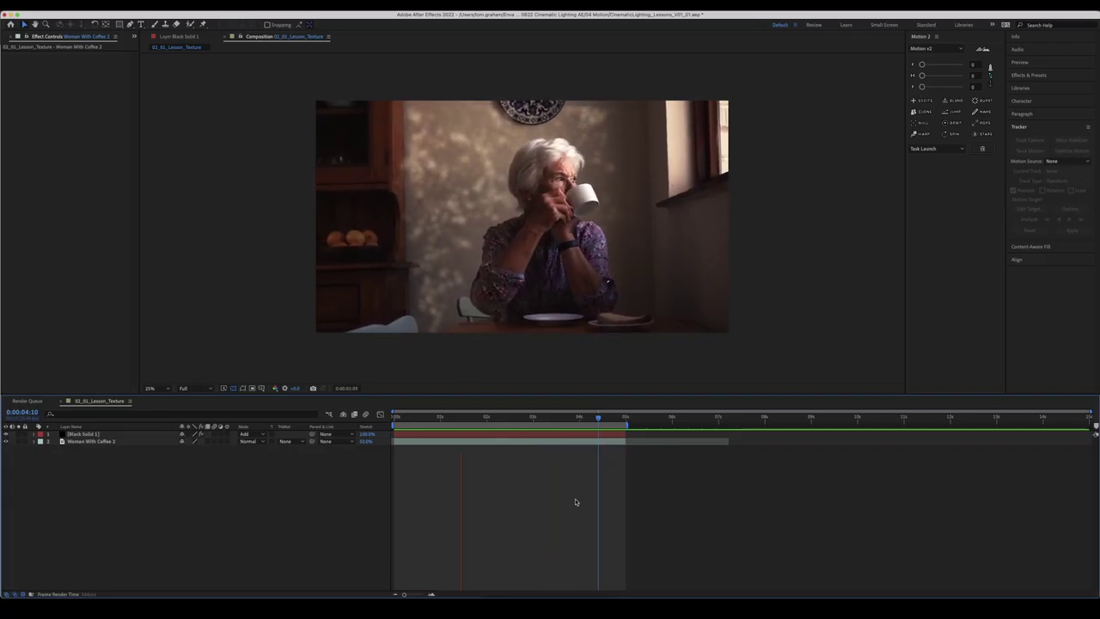
click(6, 434)
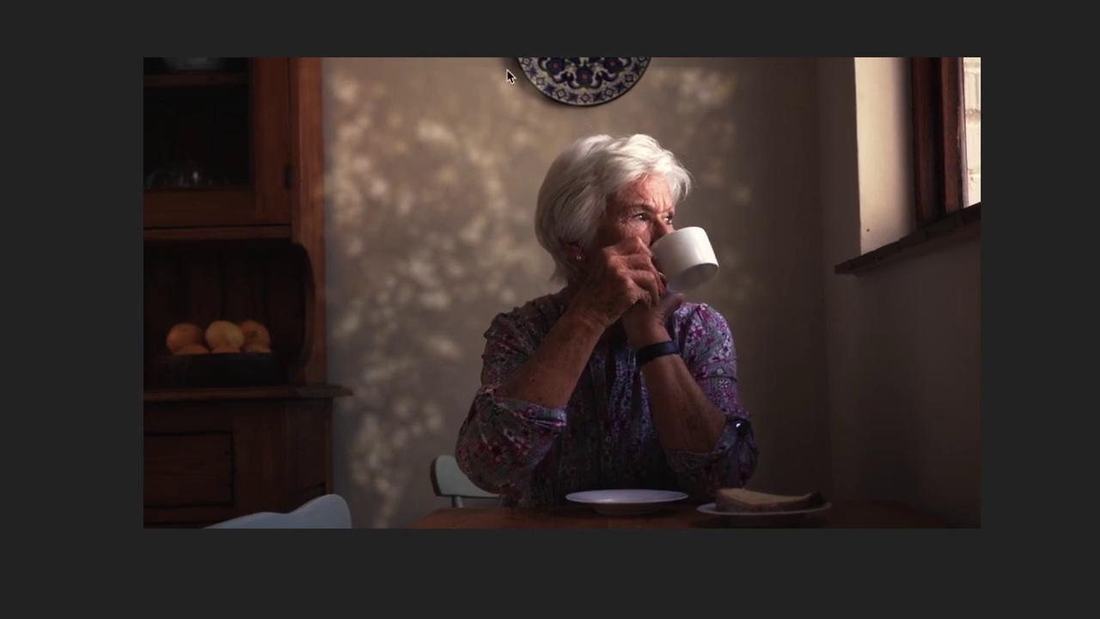
key(space)
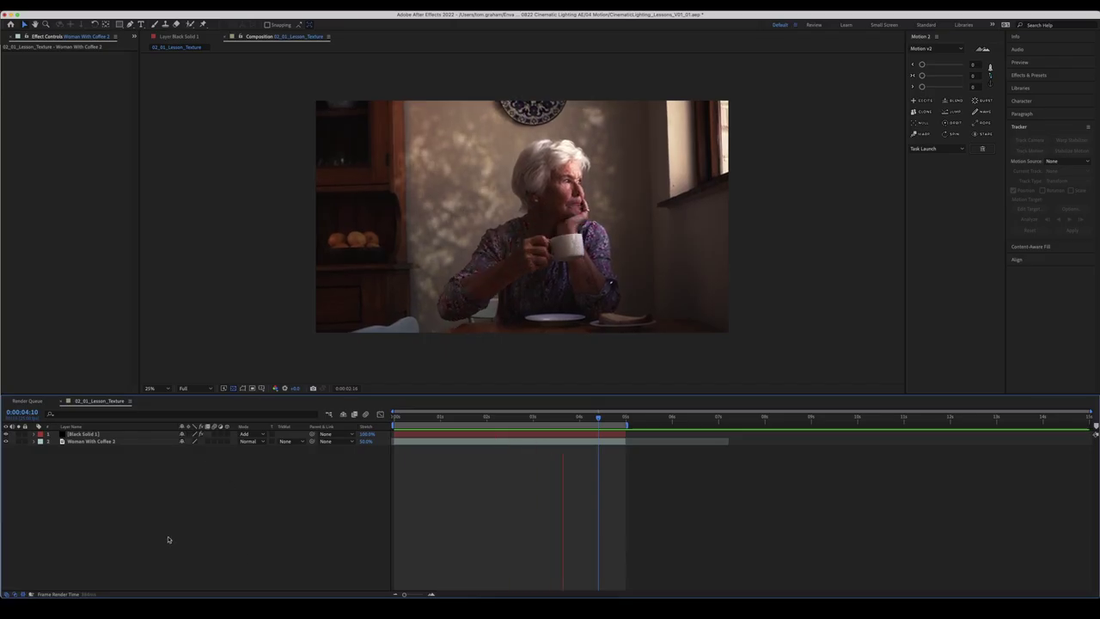
- Pre-compose Black Solid 1 and Woman With Coffee 2 together as "Cinematic Coffee Again"
drag(107, 471, 96, 434)
right_click(96, 437)
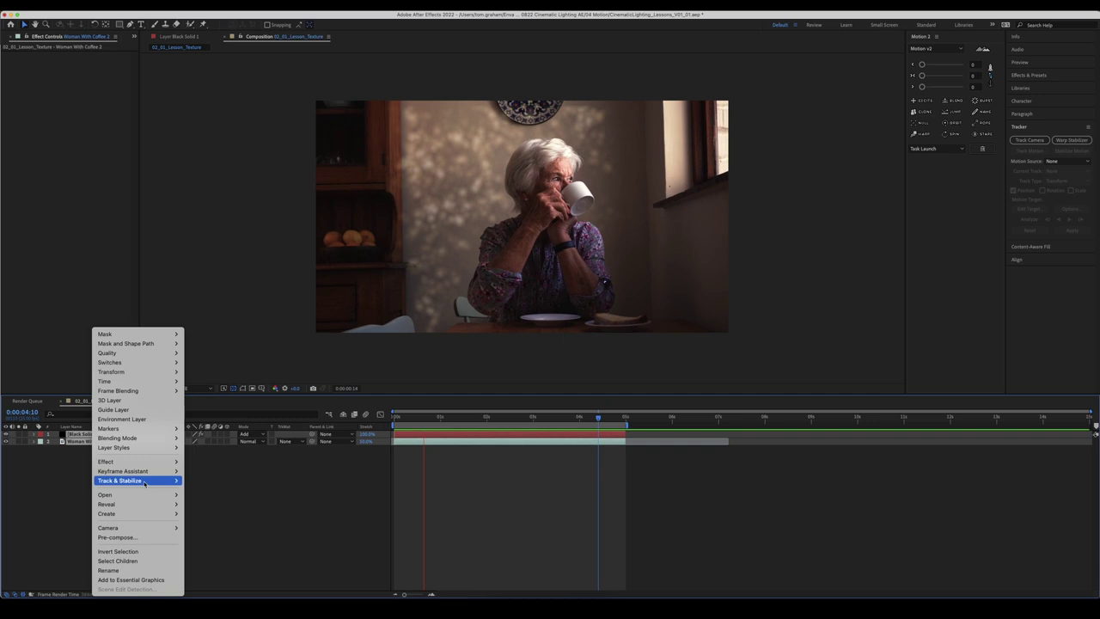
click(125, 537)
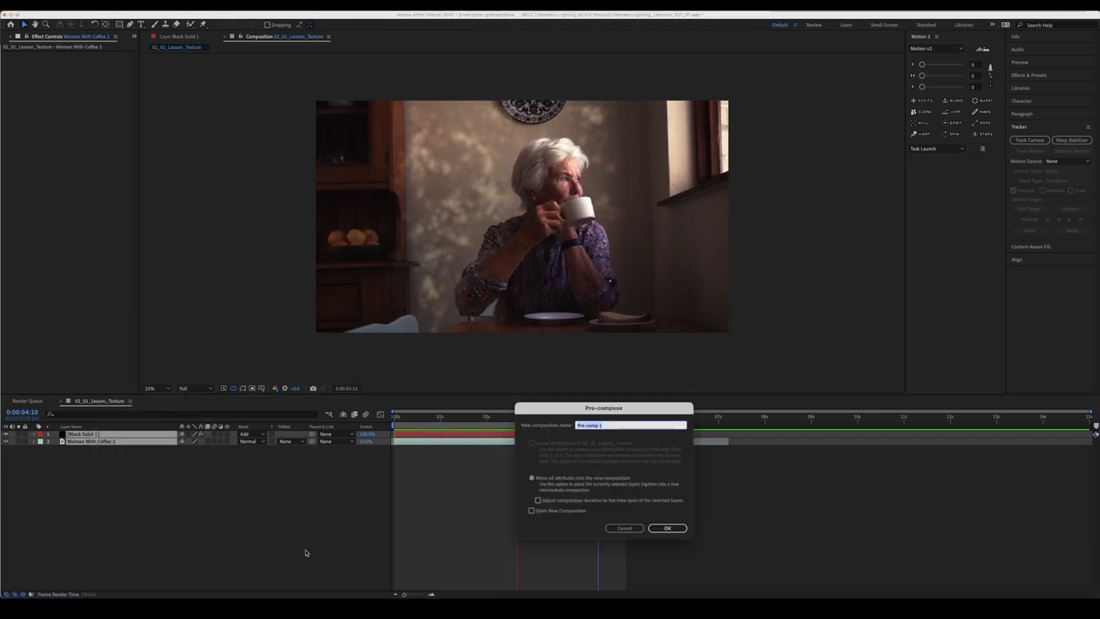
text(Cinematic Coff)
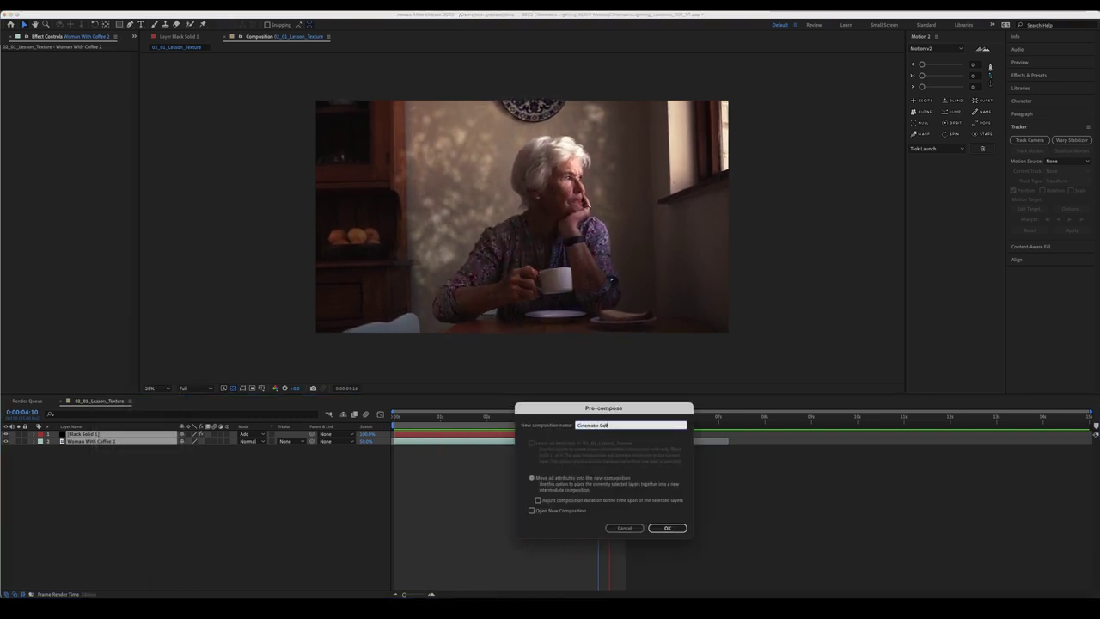
text(ee Agein)
key(Return)
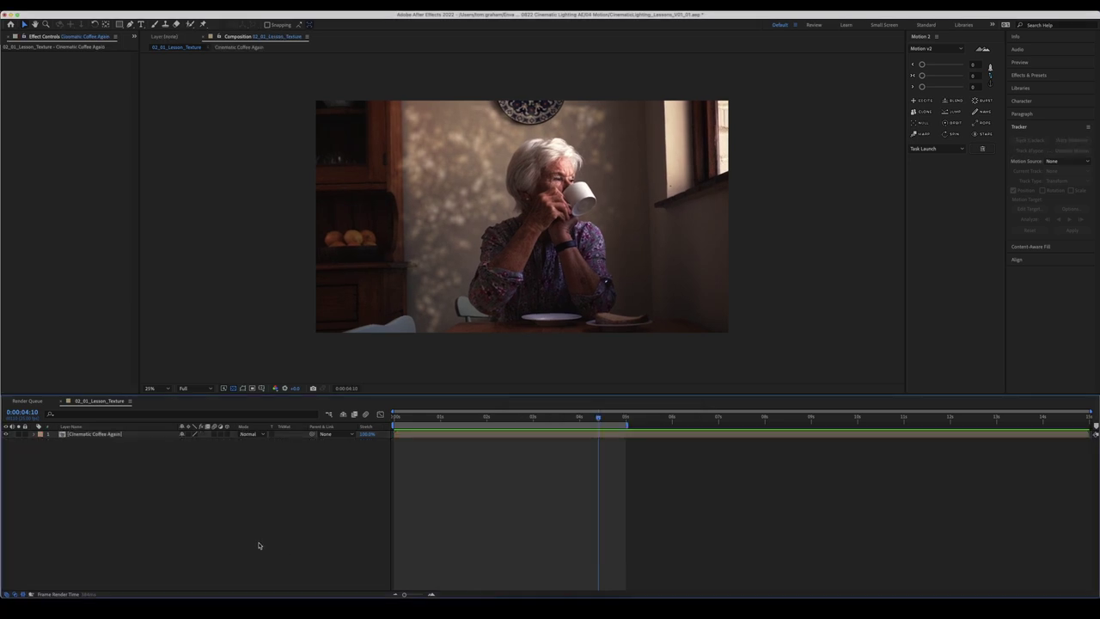
- Scale the Cinematic Coffee Again layer to 103%, reposition it slightly higher and play it back from the first frame
text(103)
key(Return)
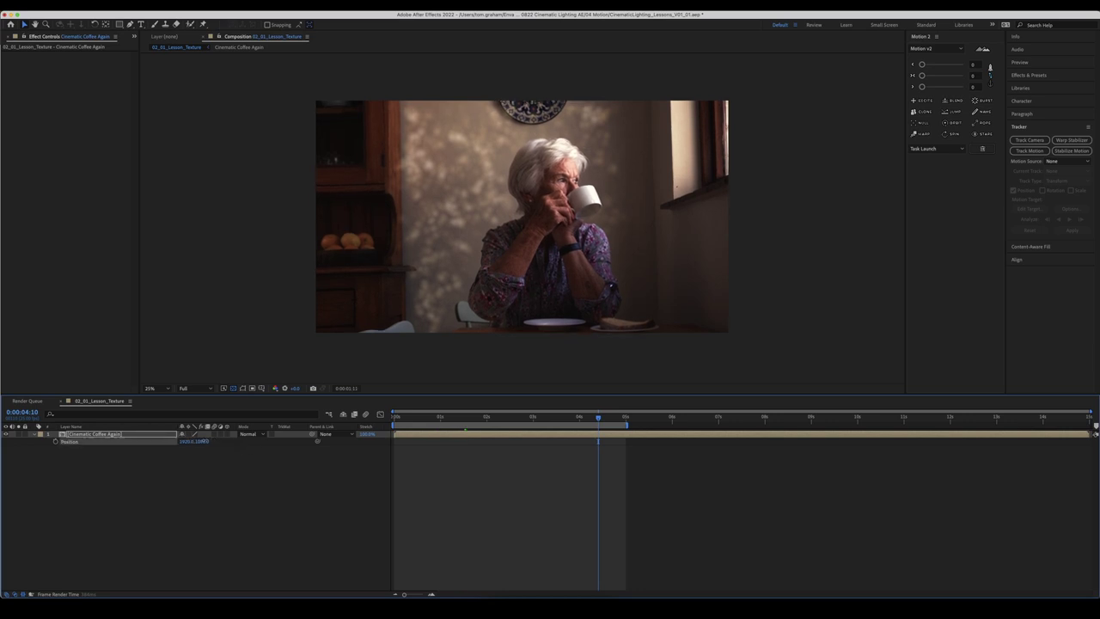
click(604, 493)
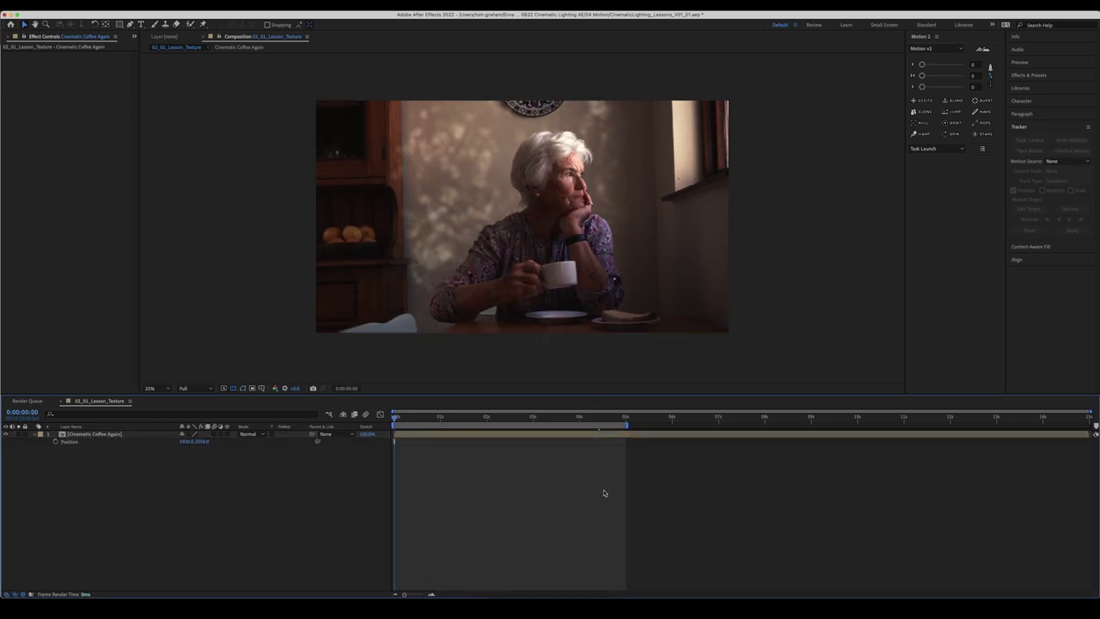
key(space)
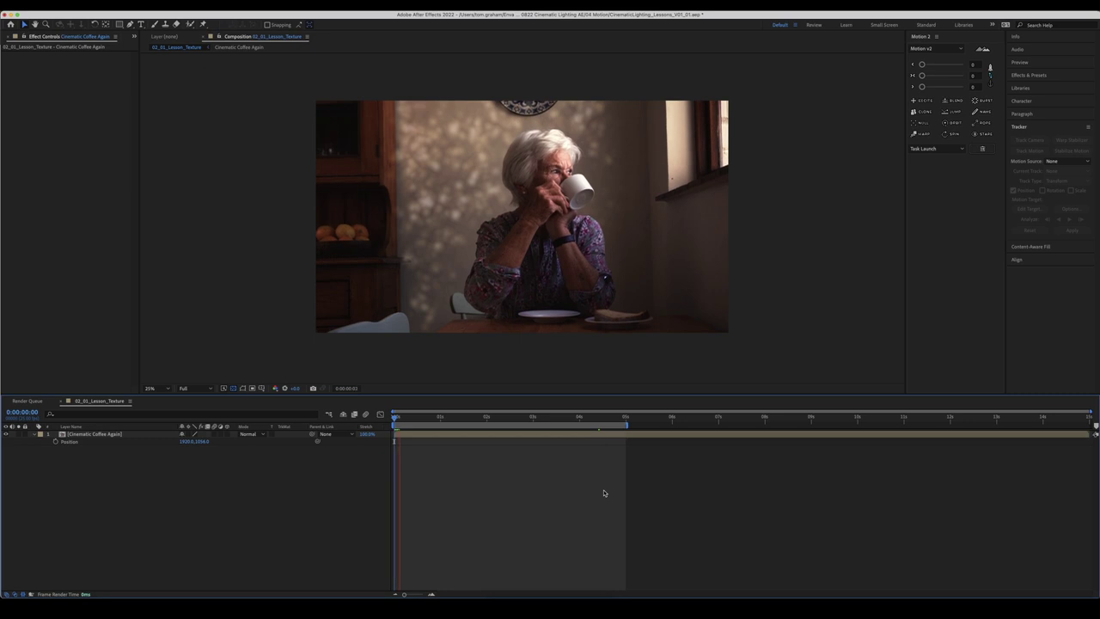
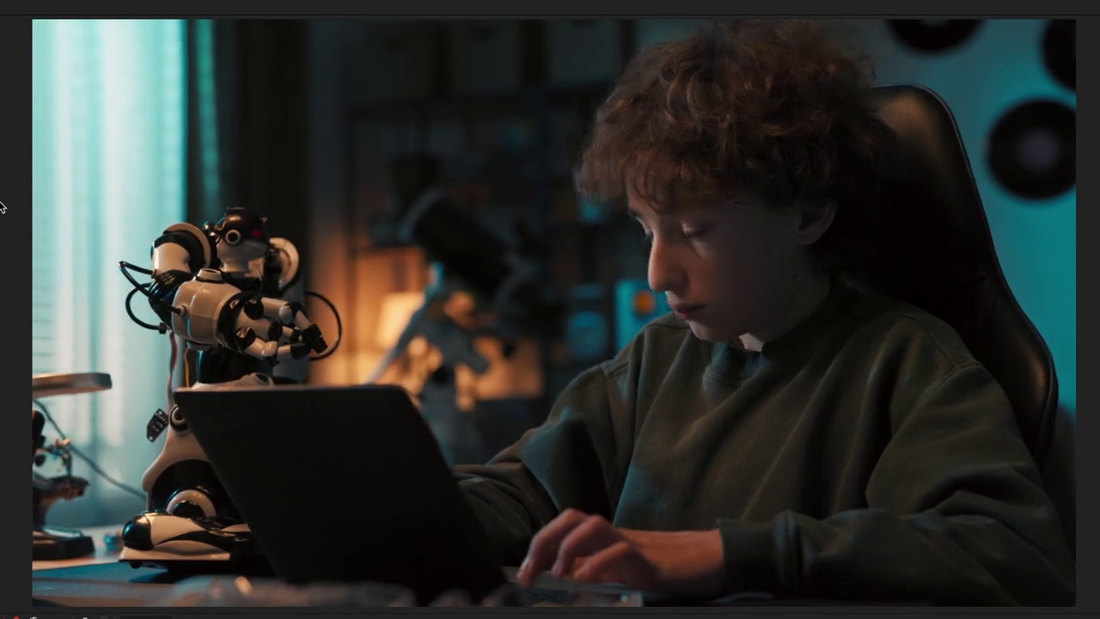
- Play back the Teenager at computer shot and examine its existing light sources at several zoom levels
key(space)
key(grave)
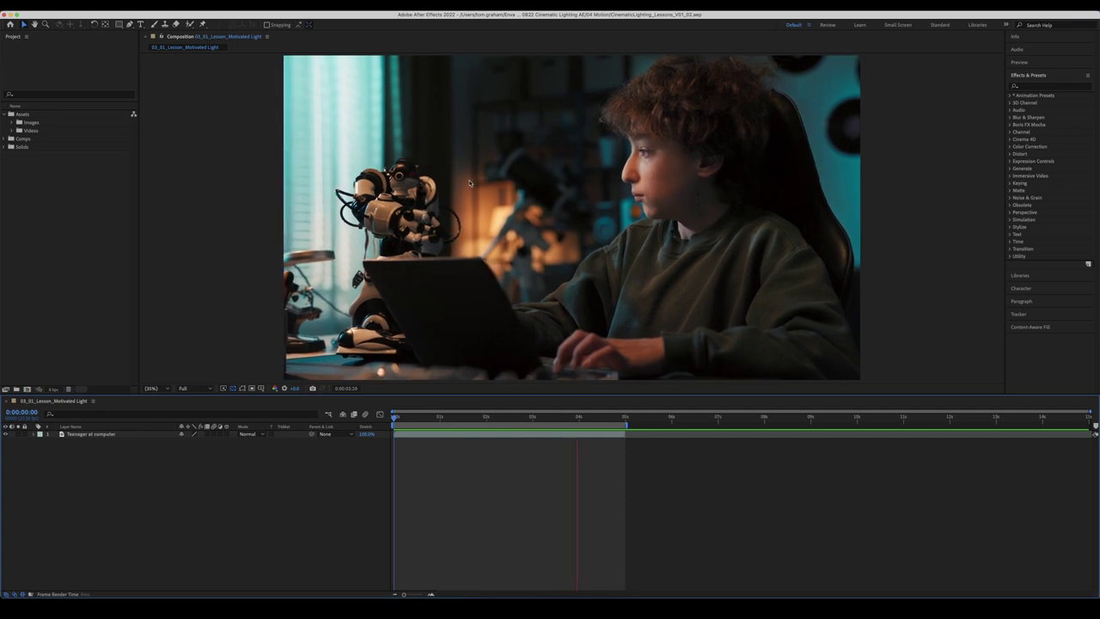
key(comma)
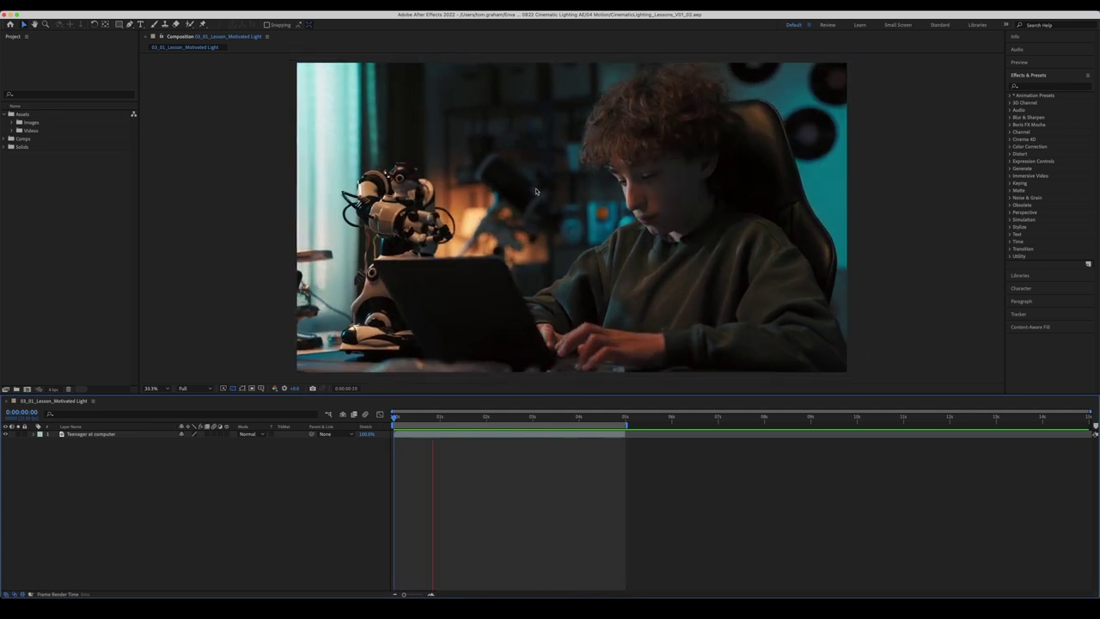
key(comma)
key(comma)
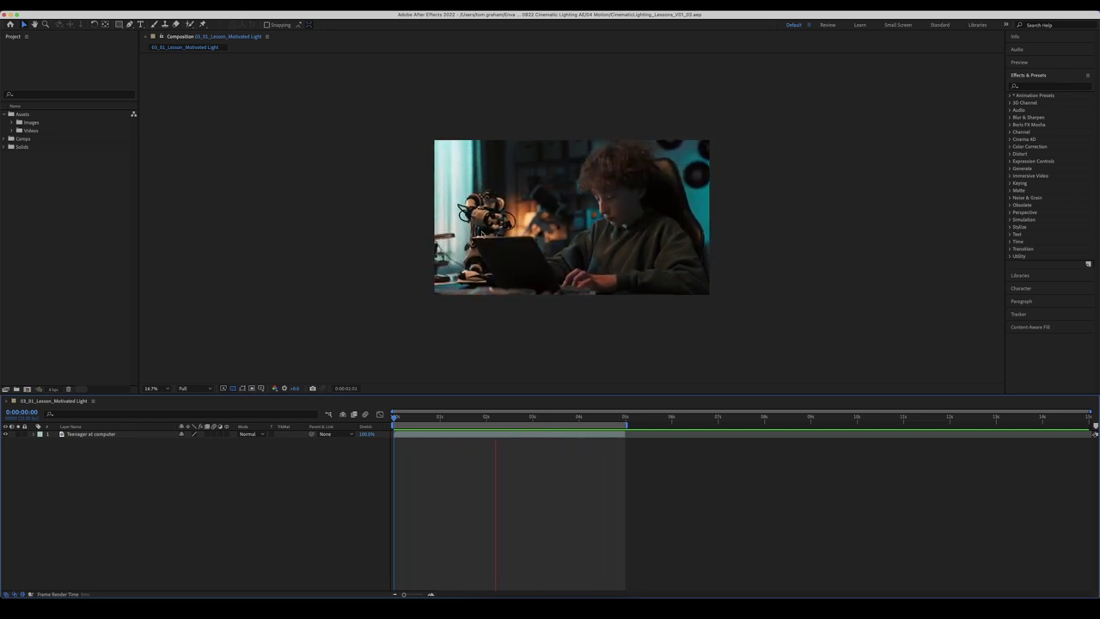
key(period)
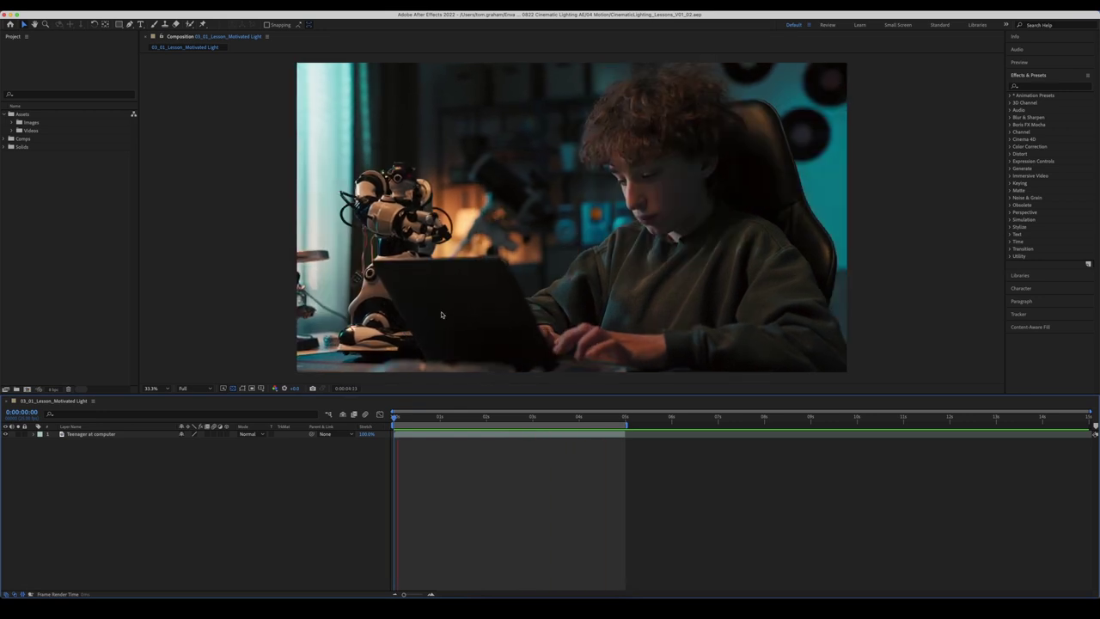
key(comma)
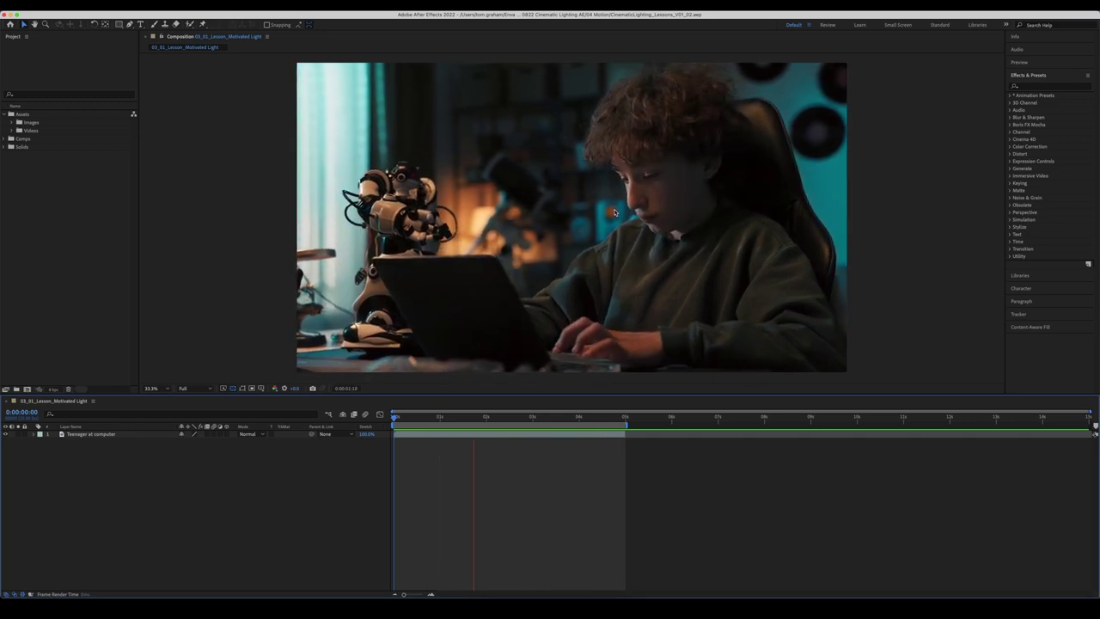
key(comma)
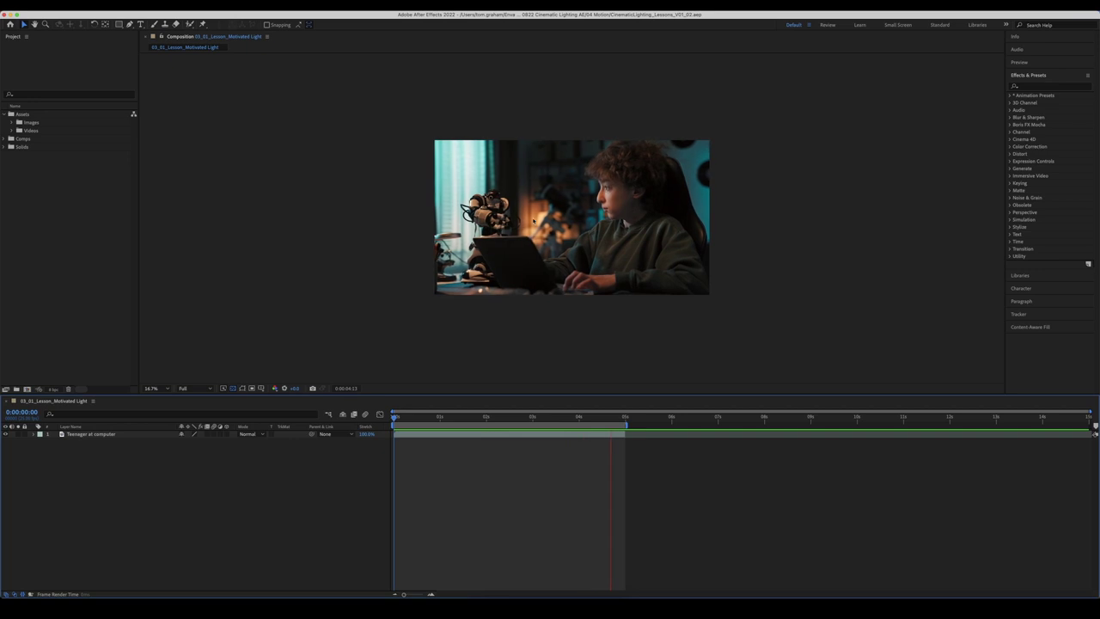
key(period)
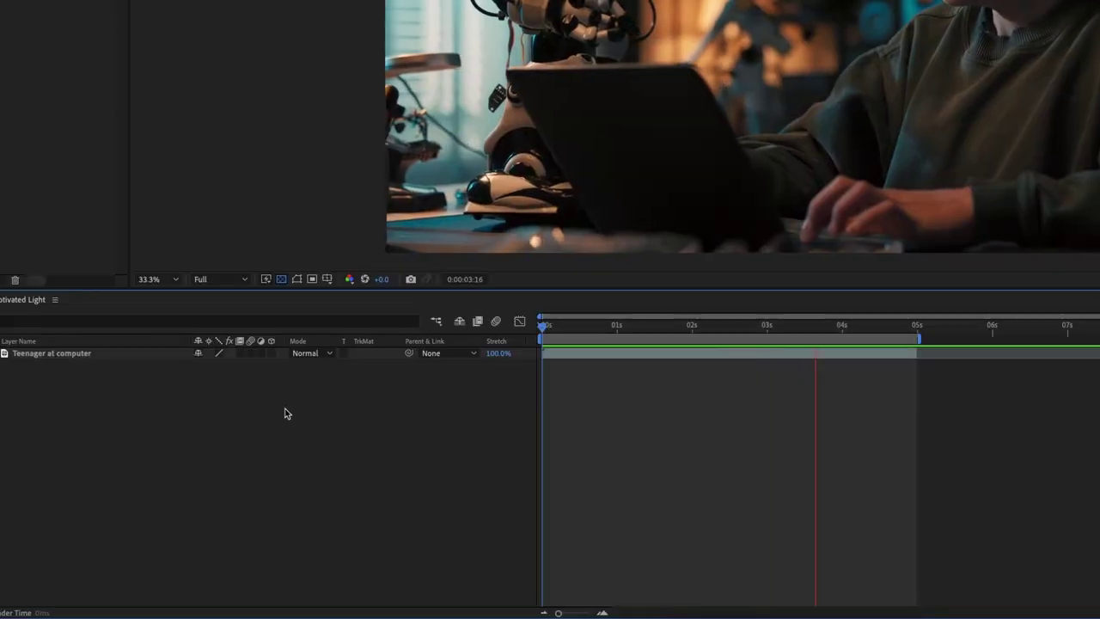
- Create a white spot light with 100% intensity, 86° cone angle, 100% cone feather and Inverse Square Clamped falloff
right_click(285, 411)
mouse_move(371, 420)
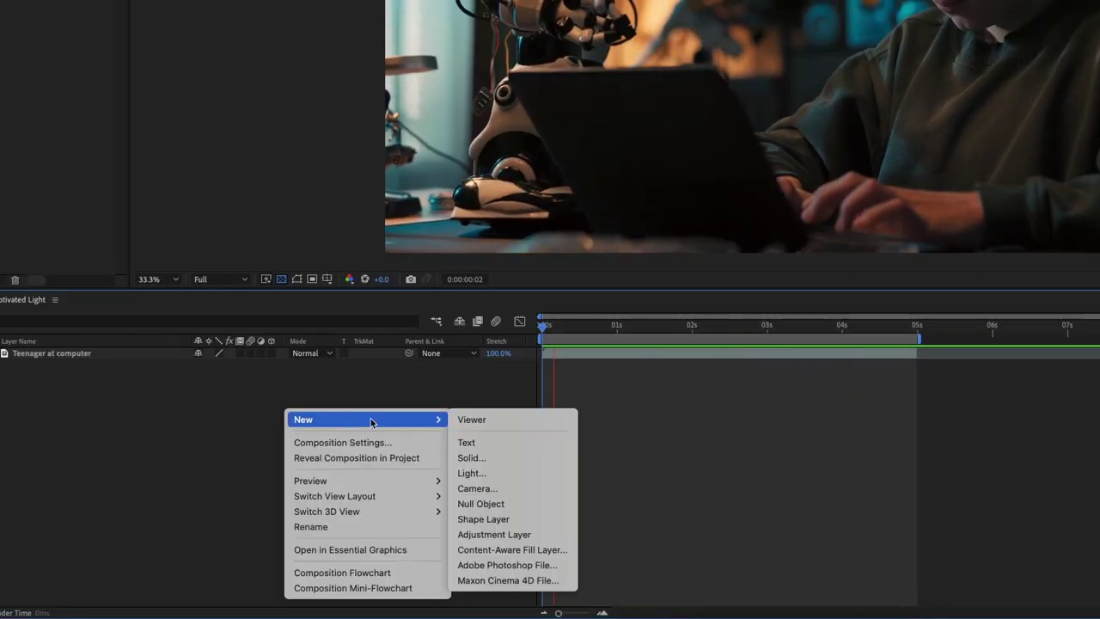
click(501, 473)
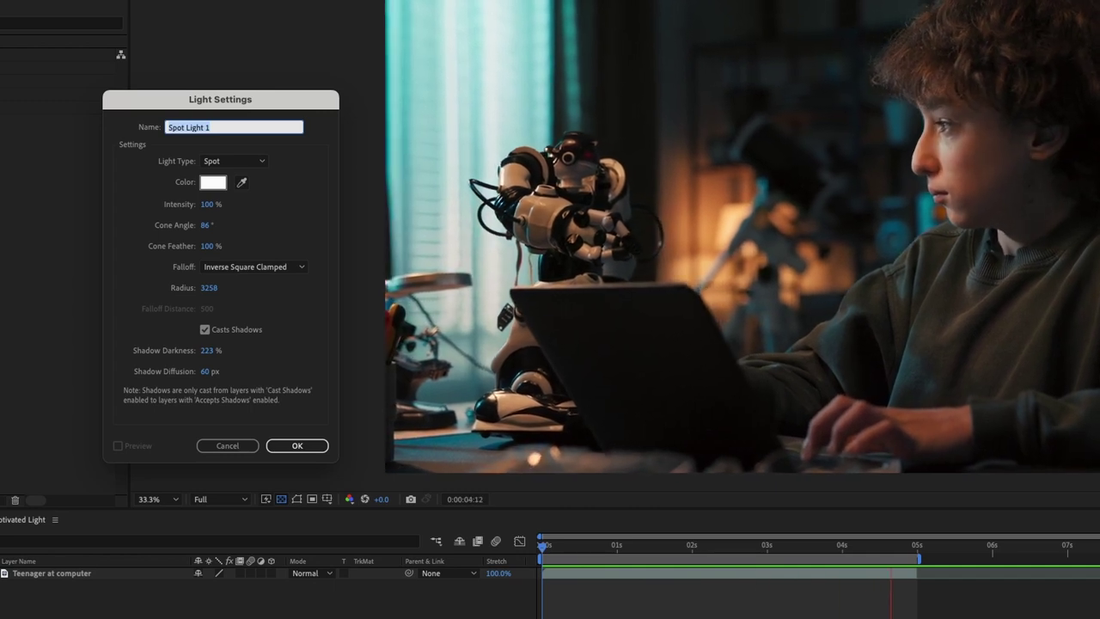
click(258, 162)
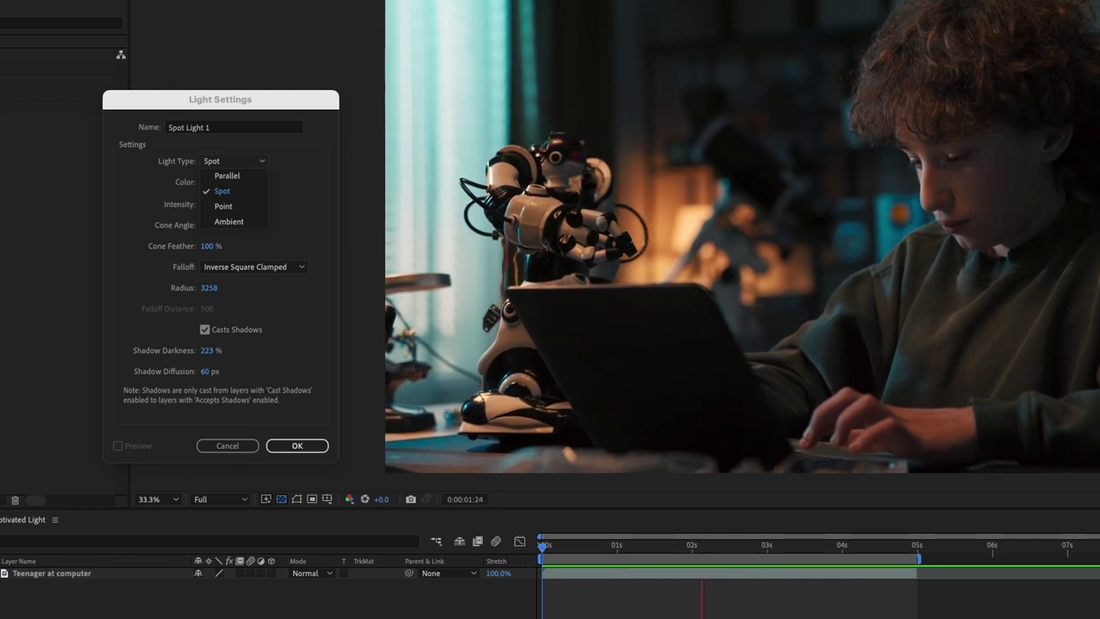
click(313, 199)
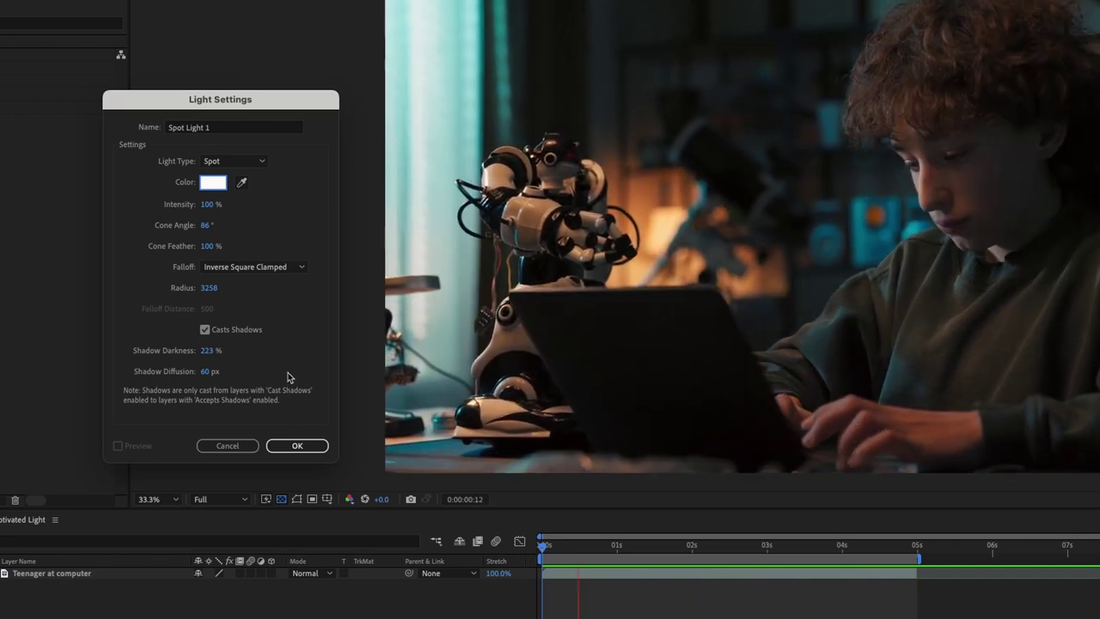
click(288, 446)
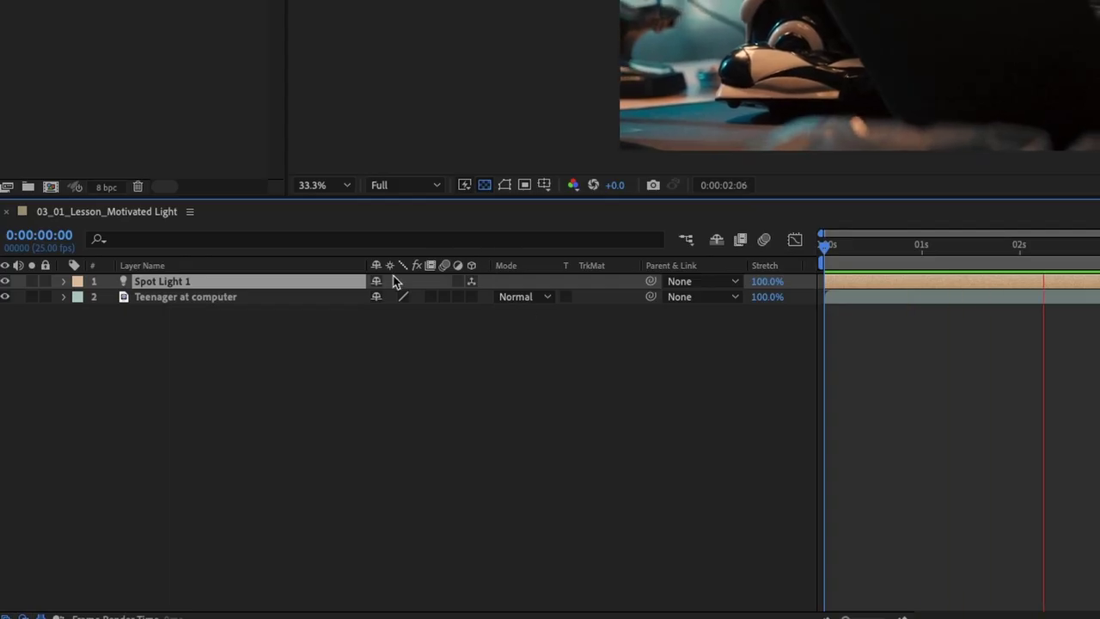
- Check the timeline's Switches column and make the Teenager at computer layer a 3D layer
right_click(341, 266)
mouse_move(409, 341)
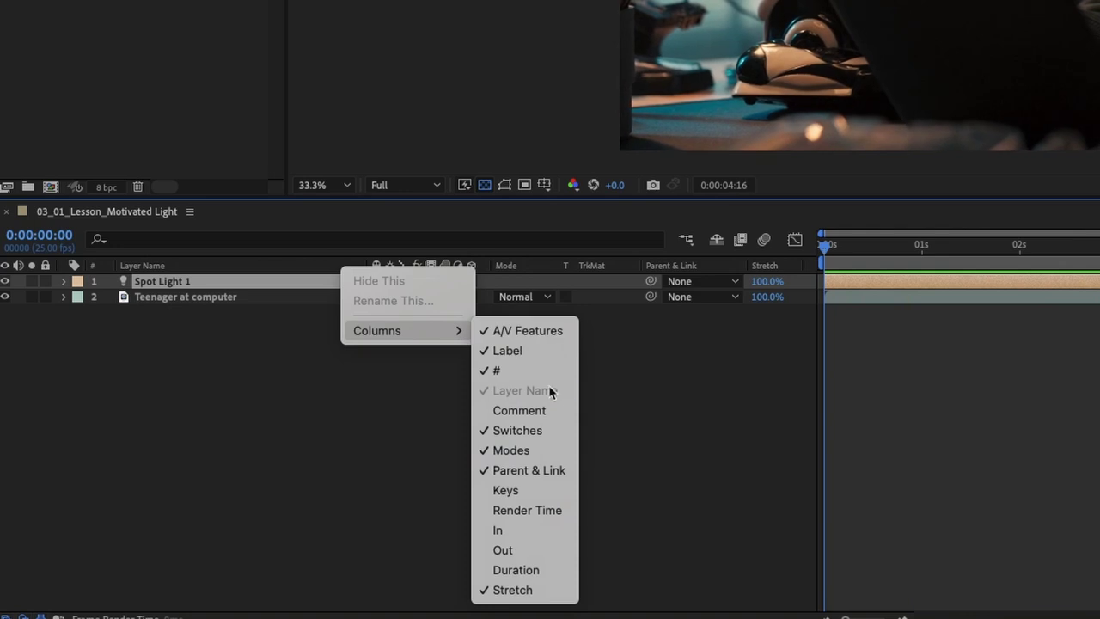
click(562, 430)
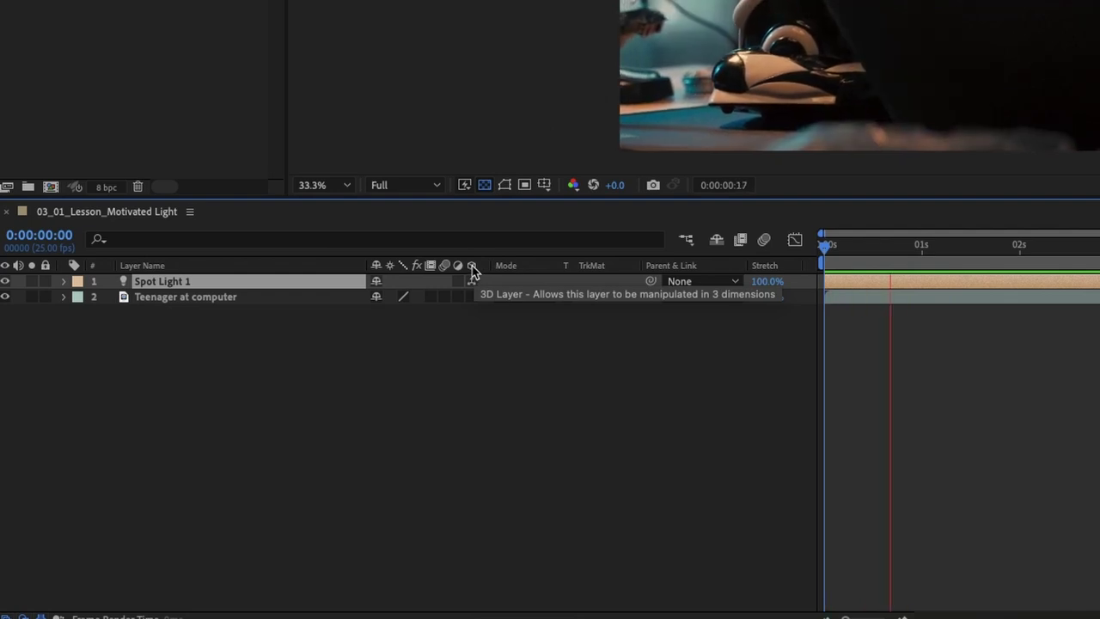
click(462, 311)
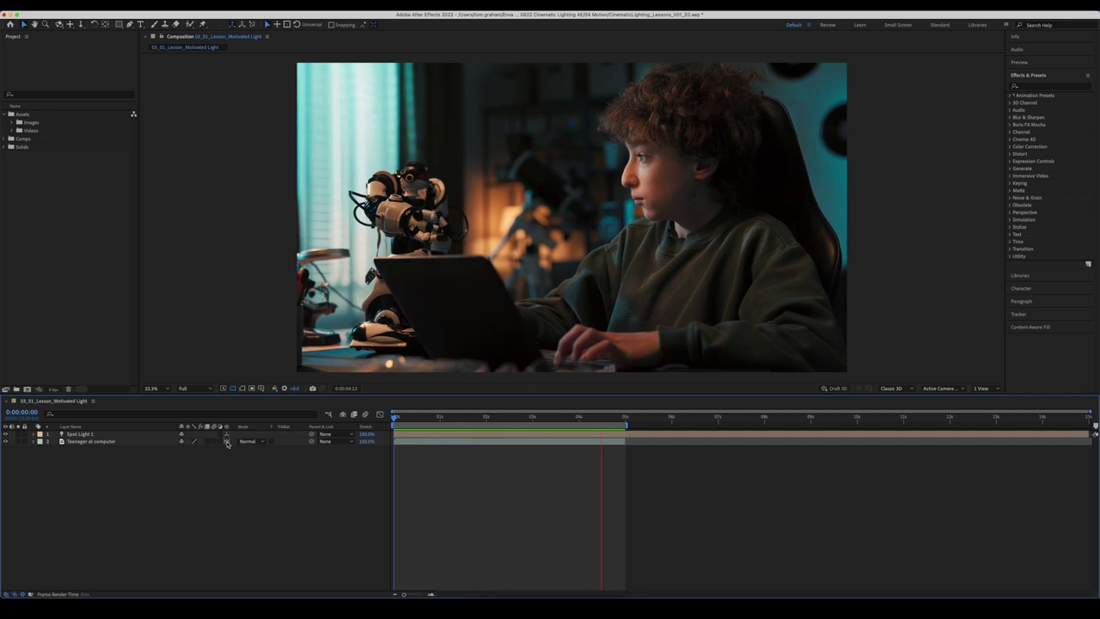
click(227, 441)
- Toggle Spot Light 1 off and on to compare its effect on the shot, leaving it hidden
click(79, 434)
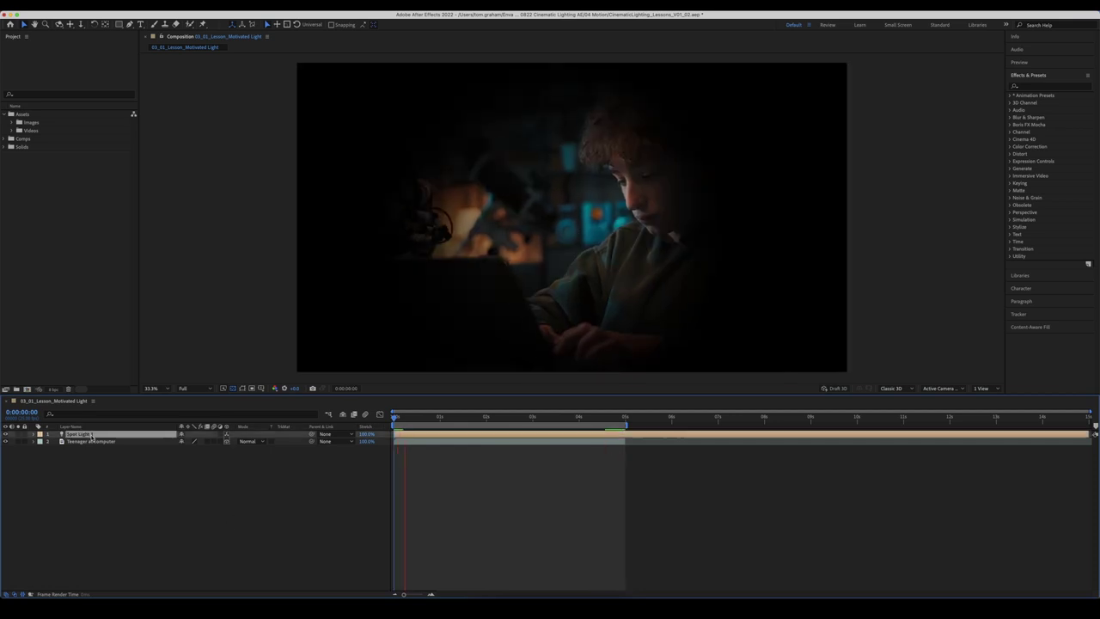
click(5, 434)
click(5, 434)
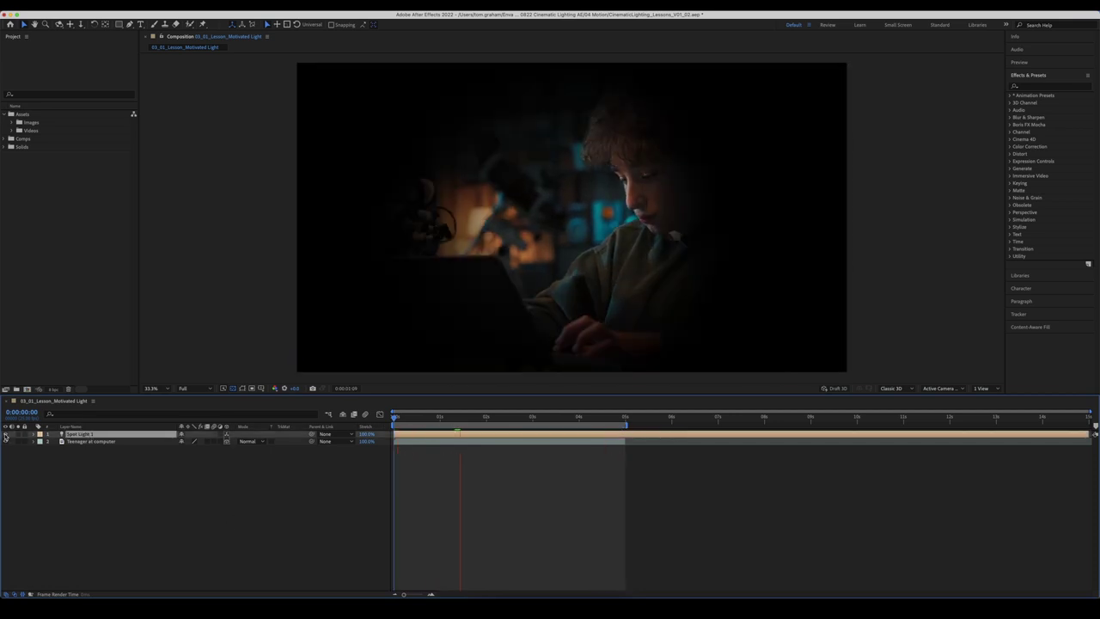
click(5, 434)
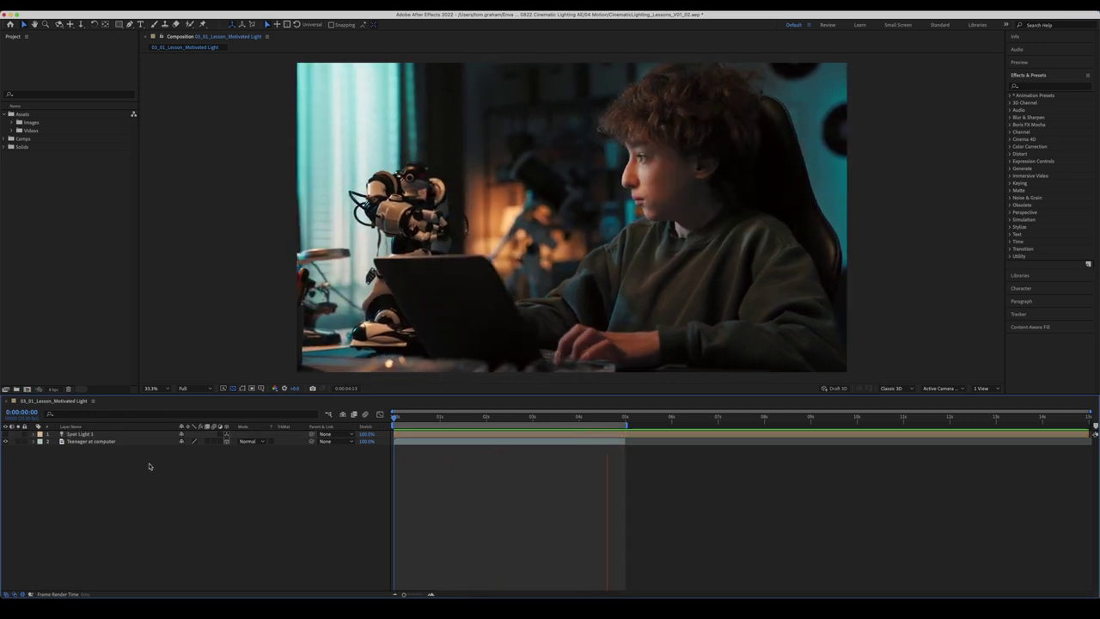
- Duplicate the Teenager at computer layer and turn off 3D for the original layer underneath
click(106, 442)
key(super+d)
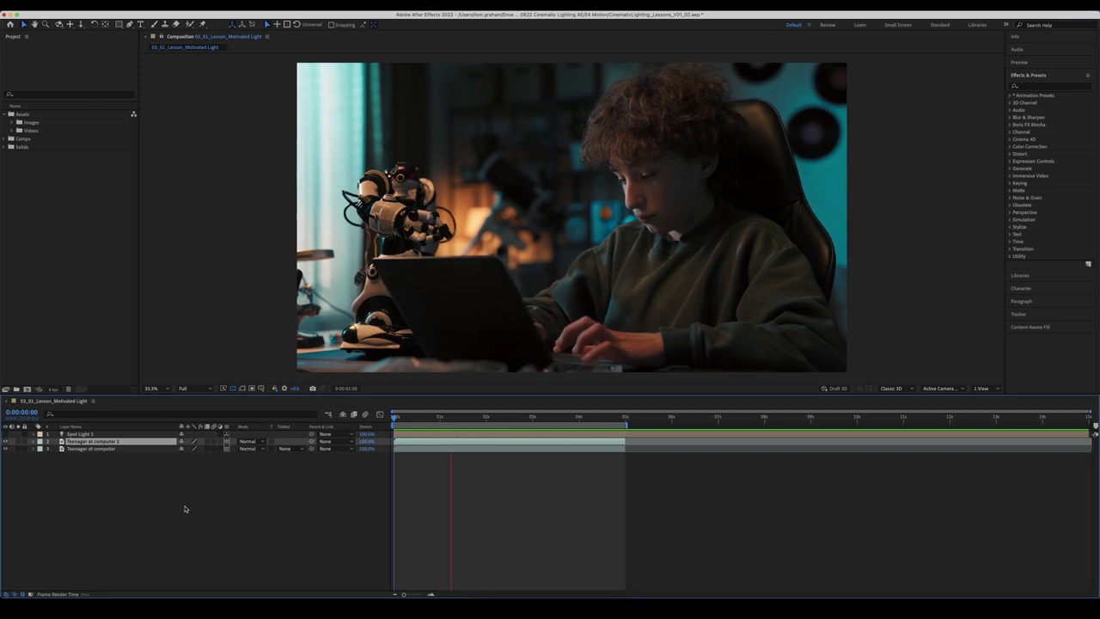
click(151, 449)
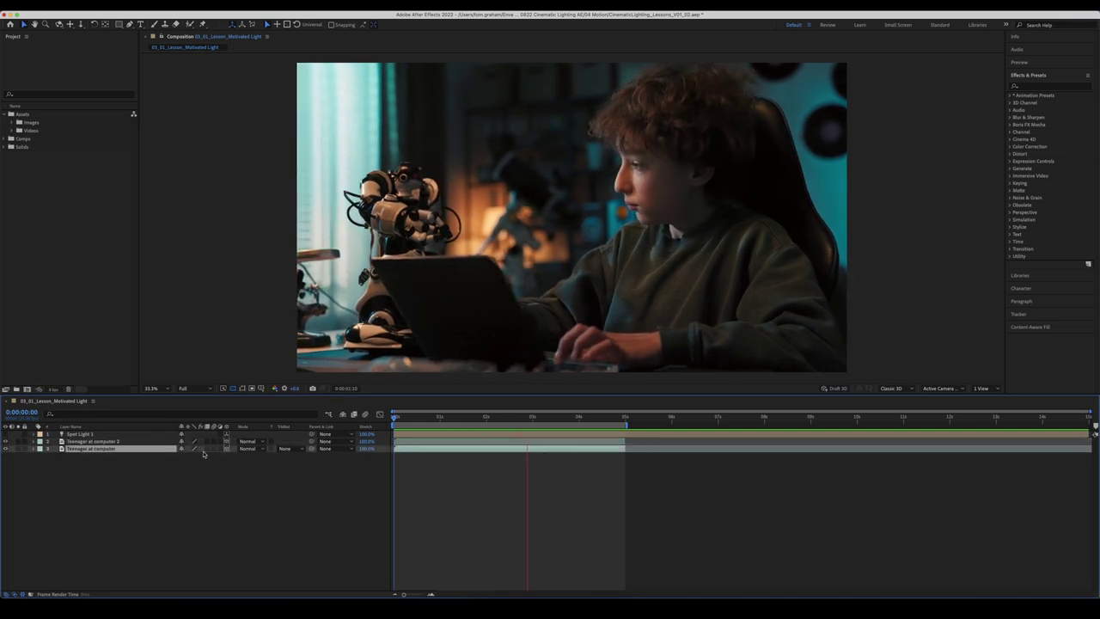
click(226, 476)
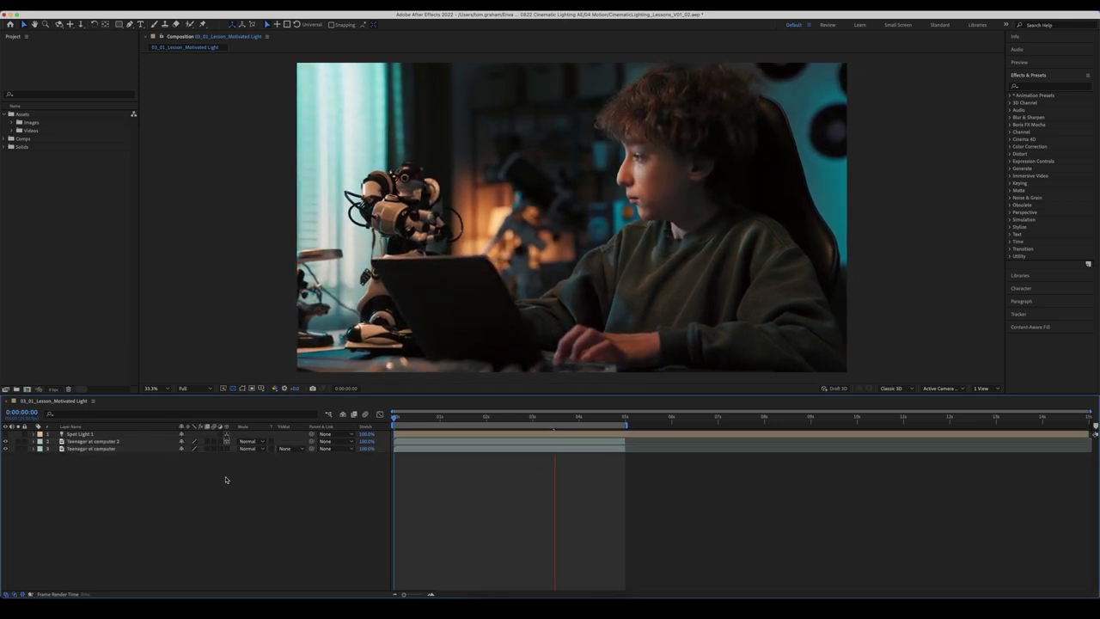
- Stop playback at 0:00:02:24 and draw a closed Pen mask around the teenager on the Teenager at computer 2 layer, extending below the frame
click(103, 441)
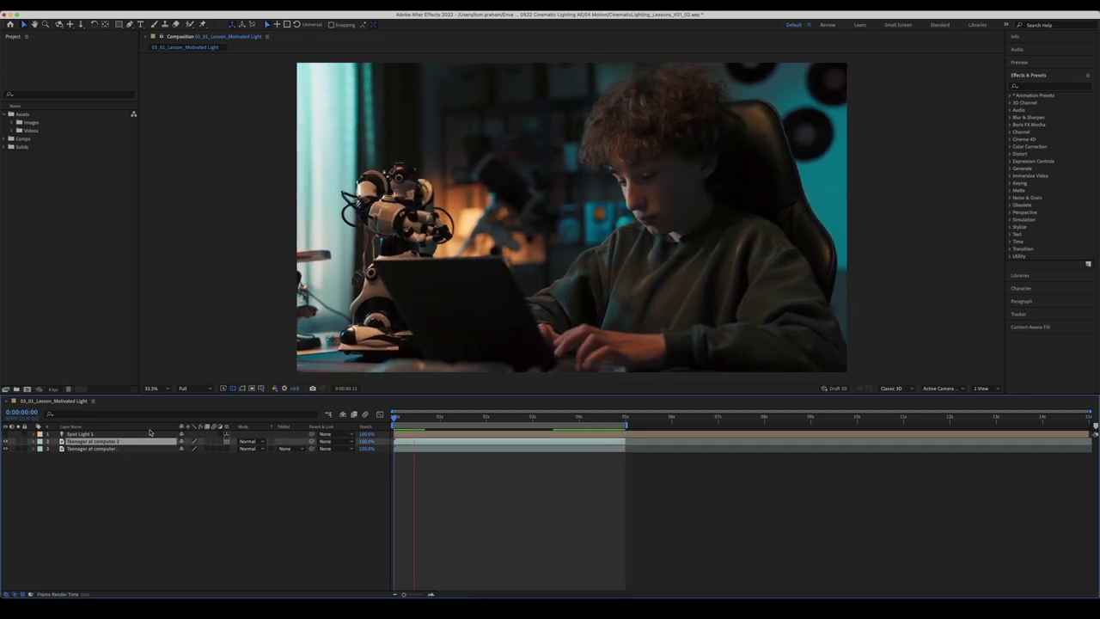
key(g)
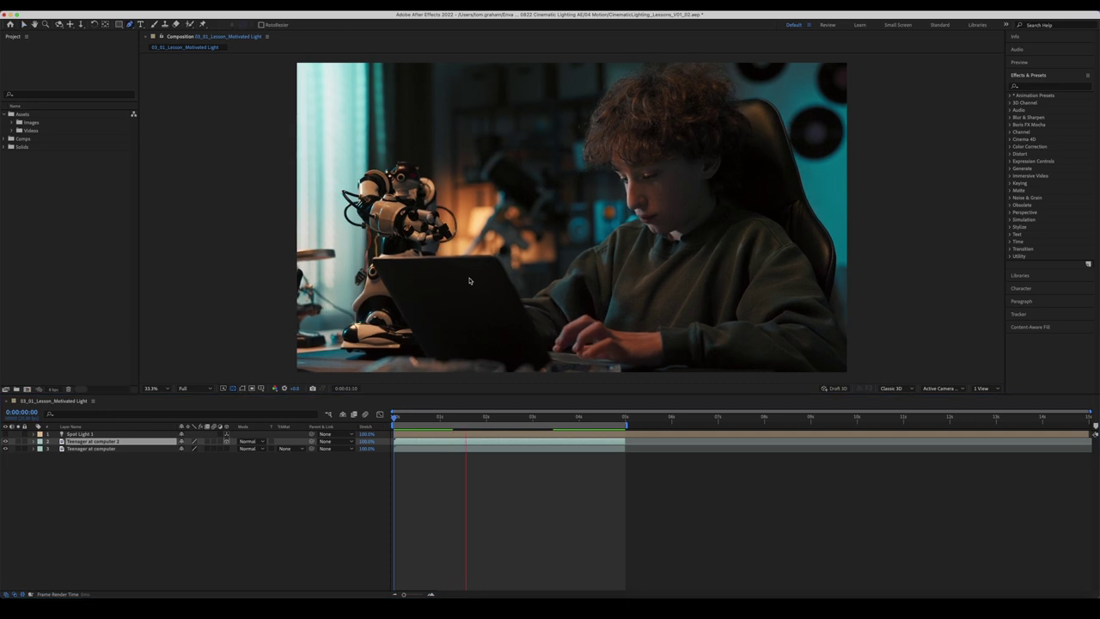
key(space)
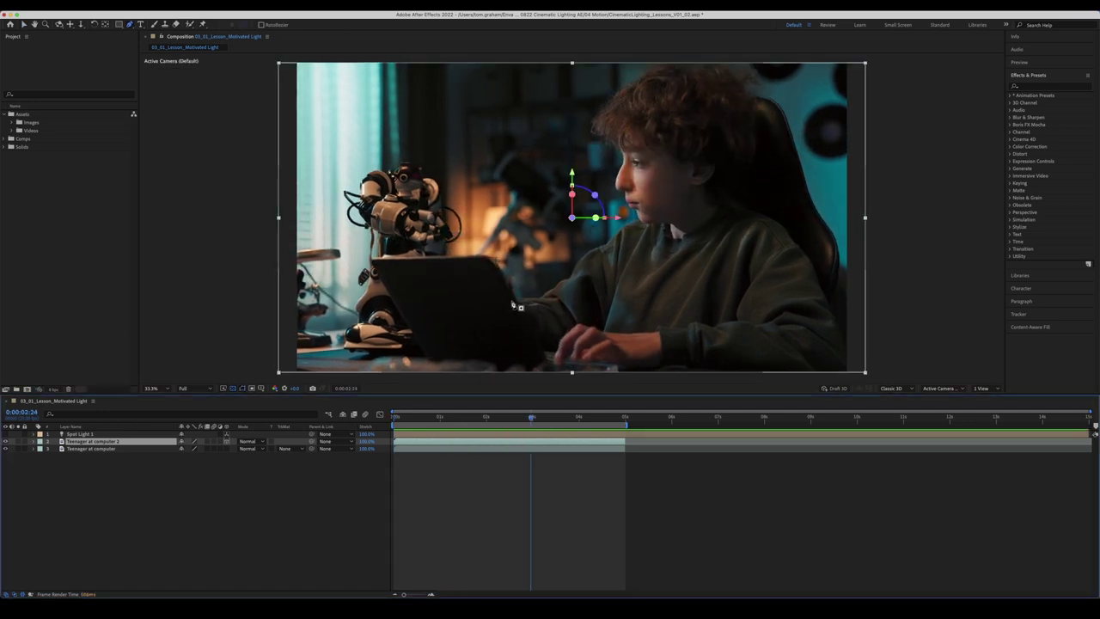
drag(513, 300, 542, 298)
click(585, 256)
click(610, 233)
click(640, 222)
click(629, 207)
click(615, 188)
click(607, 135)
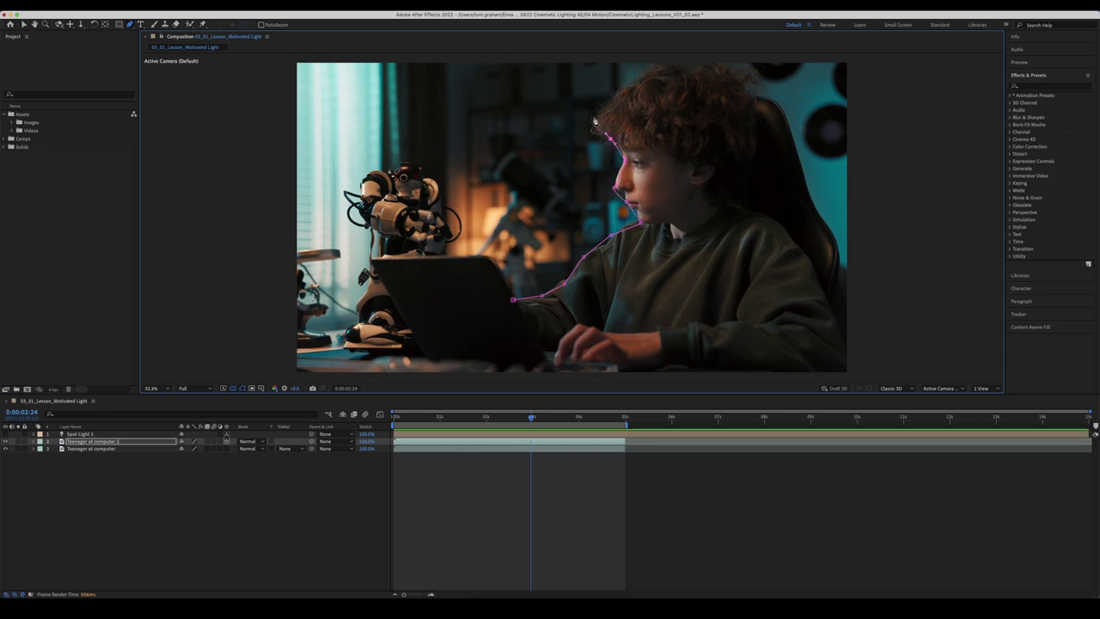
click(633, 84)
click(660, 67)
click(703, 62)
click(765, 111)
click(764, 179)
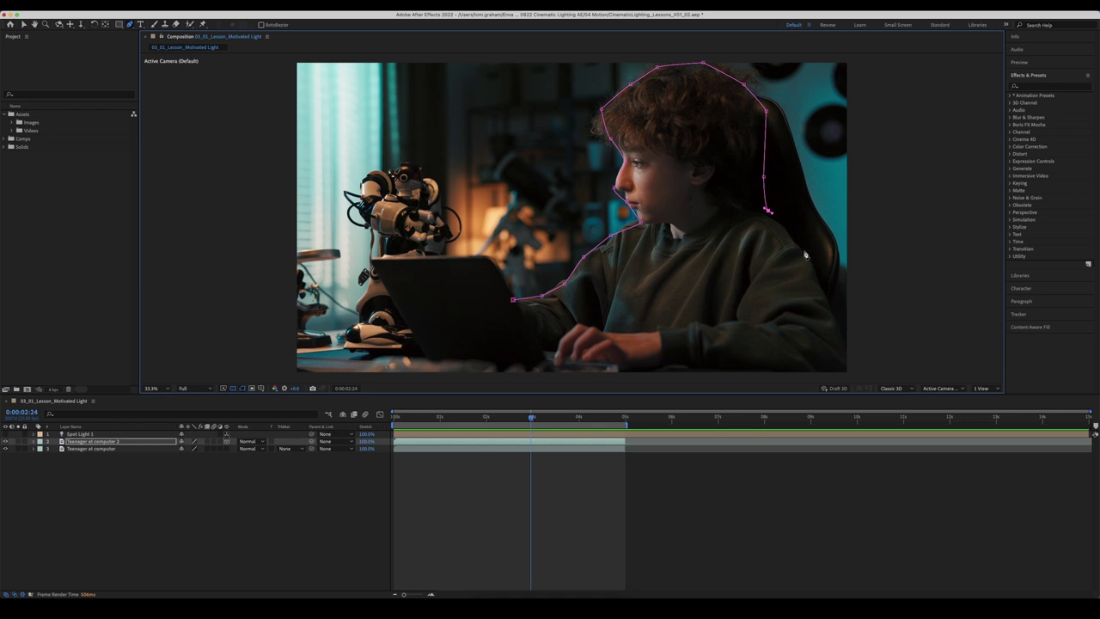
click(830, 301)
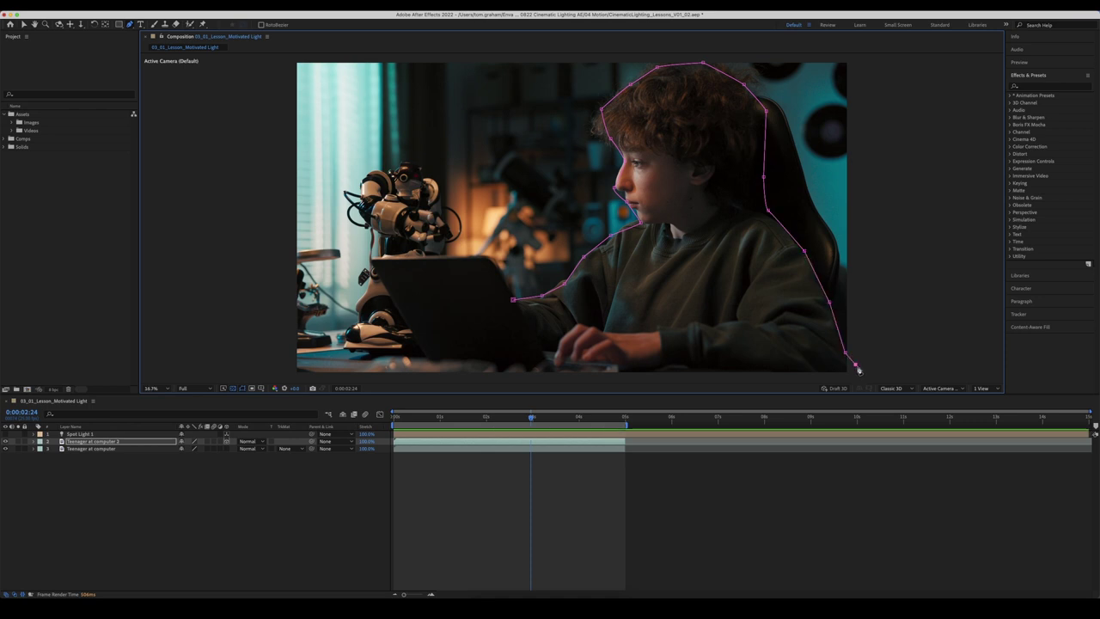
key(comma)
click(574, 286)
click(543, 257)
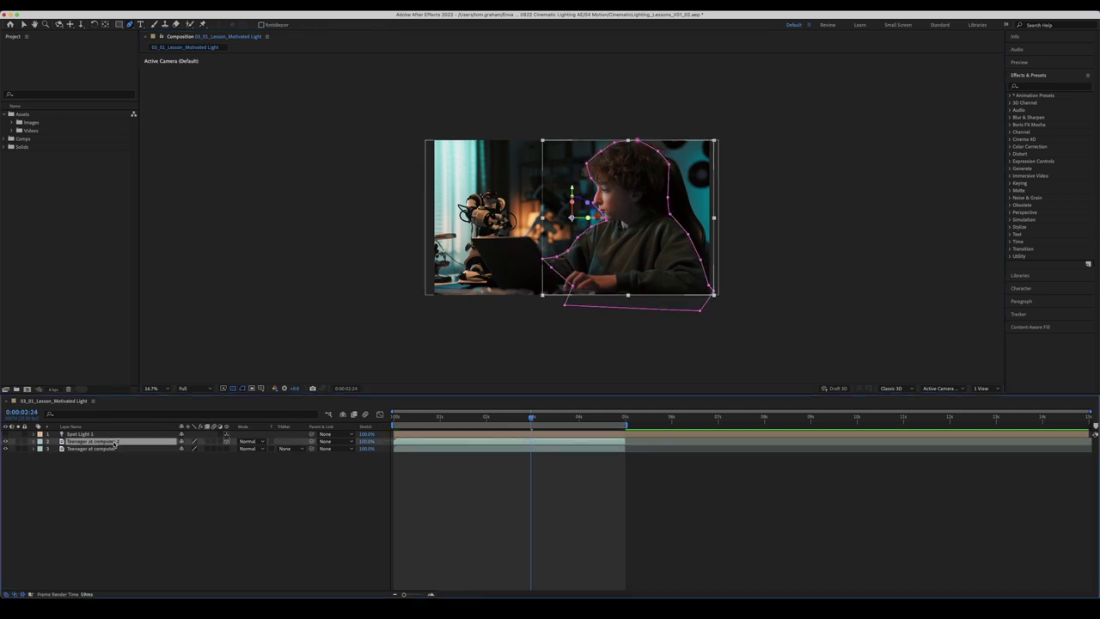
- Feather the teenager mask by about 215 pixels, hiding the original layer to judge the soft edge
key(f)
drag(195, 457, 225, 457)
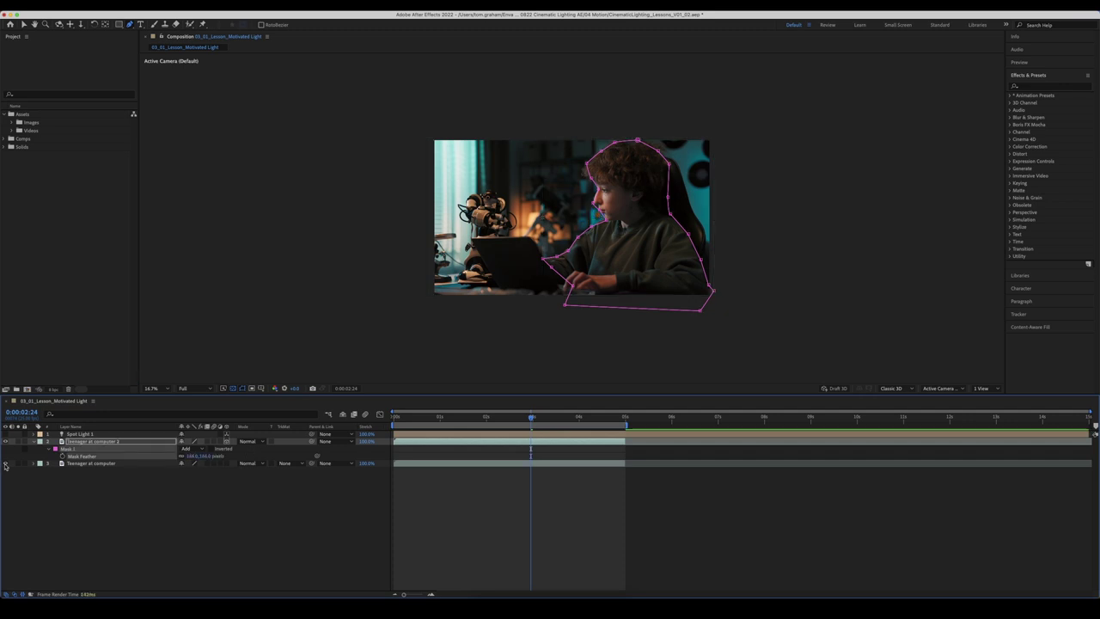
click(6, 463)
drag(190, 456, 207, 452)
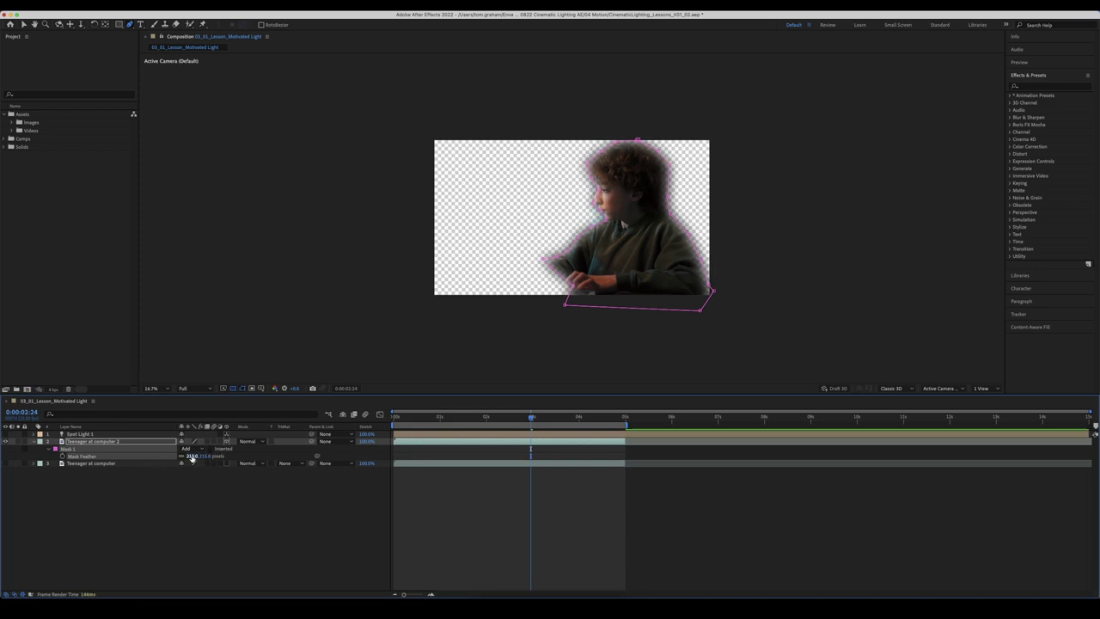
- Set the teenager mask's expansion to about 22 pixels, fit the shot to the viewer and deselect everything
key(f)
key(f)
key(m)
key(m)
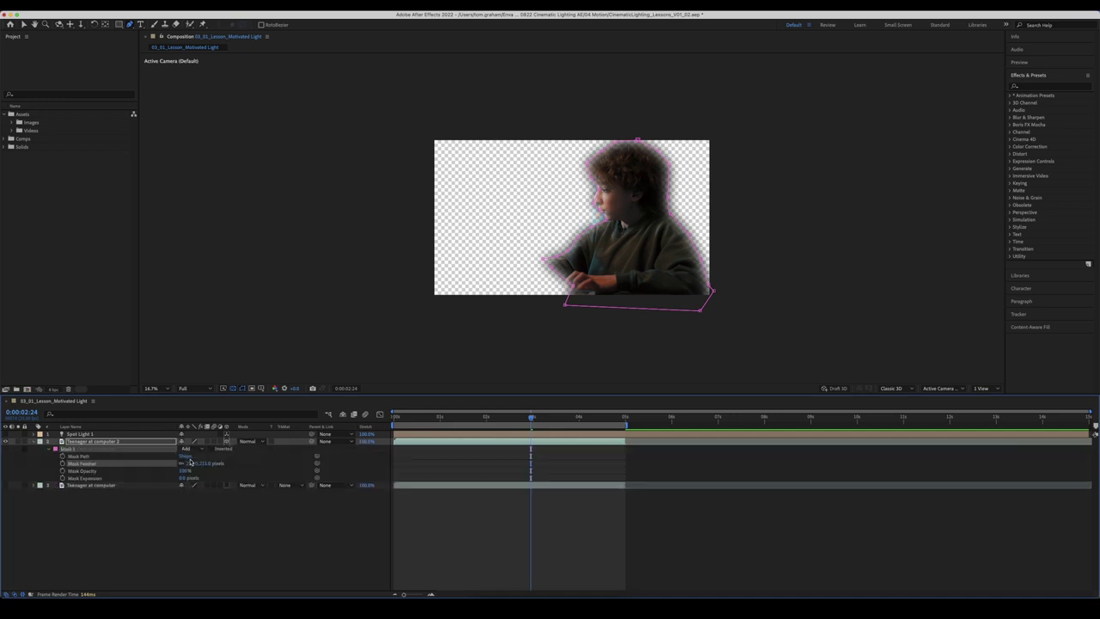
drag(188, 477, 189, 477)
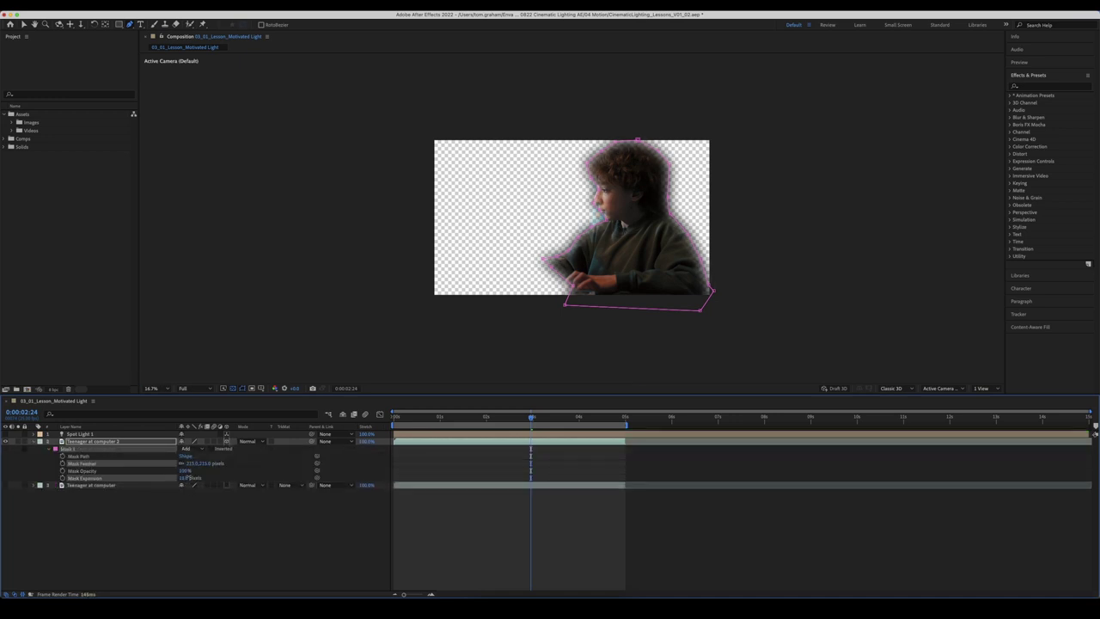
key(shift+slash)
key(F2)
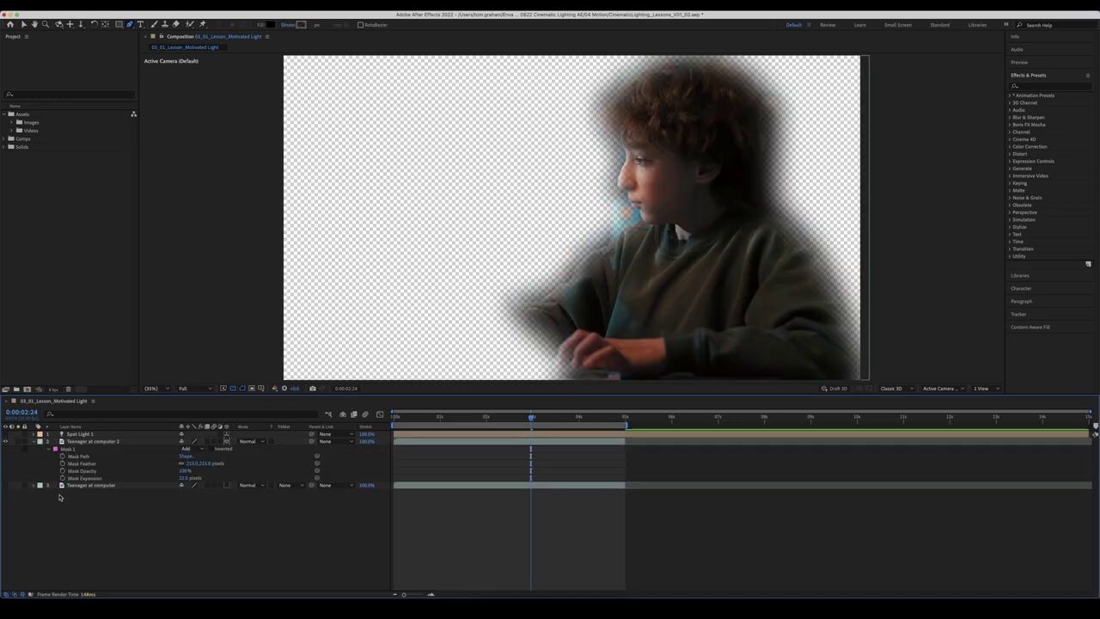
- Show the original Teenager at computer layer and turn Spot Light 1 back on, toggling the light to compare its effect
click(5, 484)
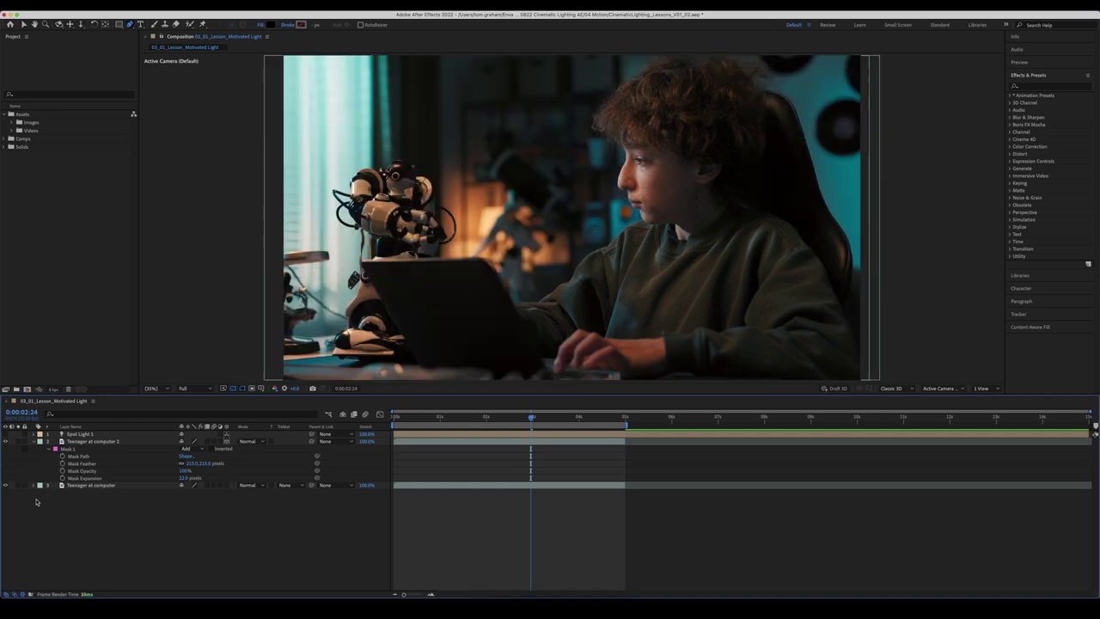
click(6, 433)
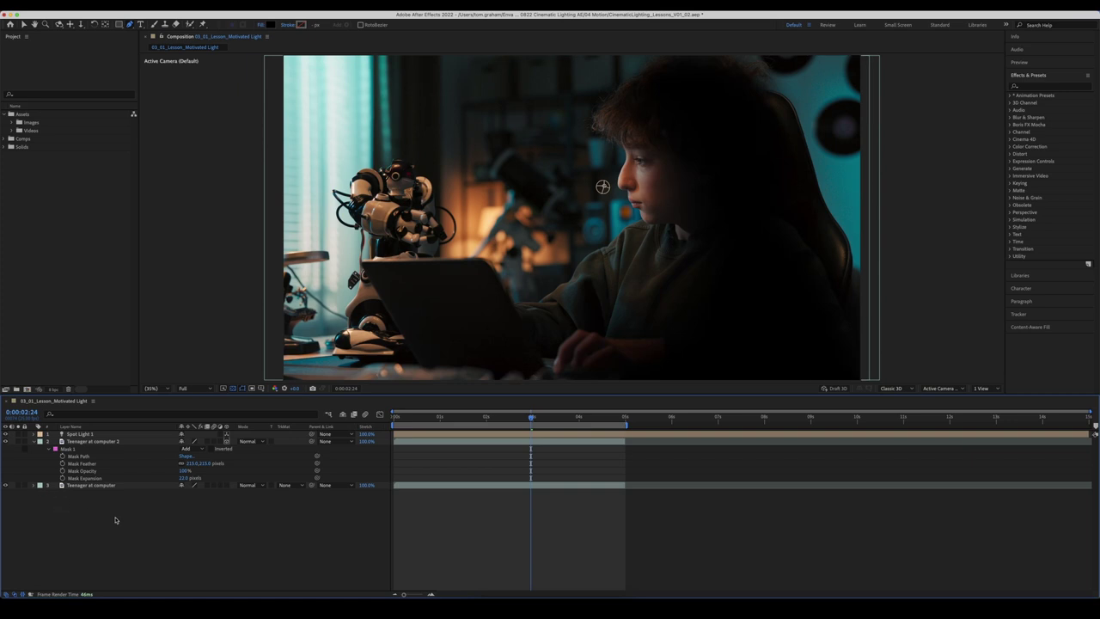
click(7, 435)
click(7, 435)
click(7, 435)
click(6, 435)
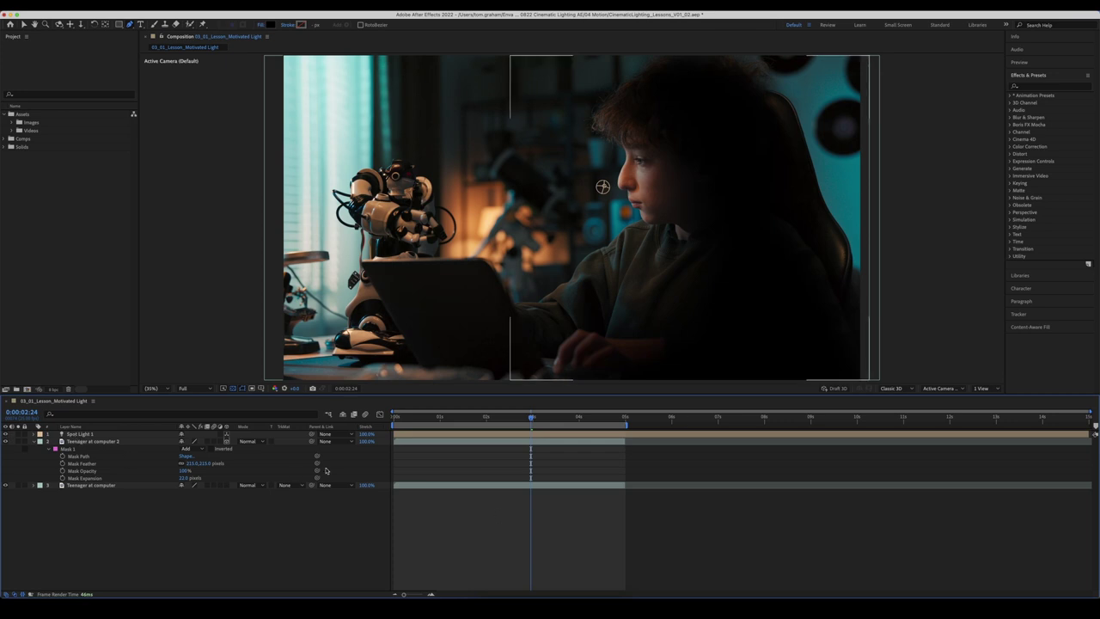
- Select Spot Light 1 and move it horizontally toward the teenager's cheek with the Selection tool
key(ctrl+Up)
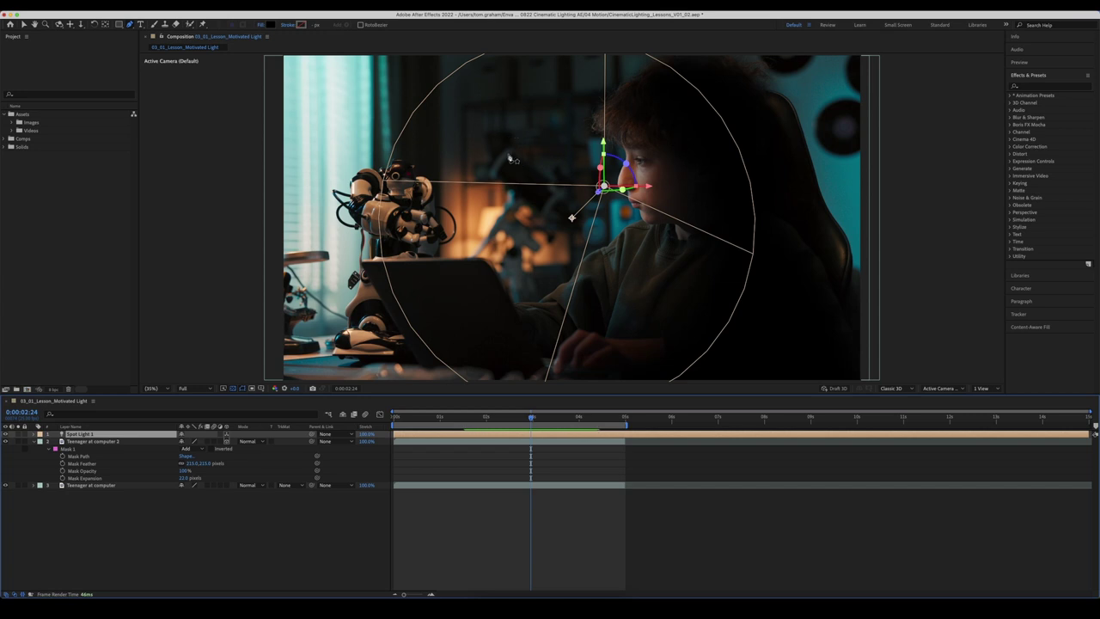
click(30, 24)
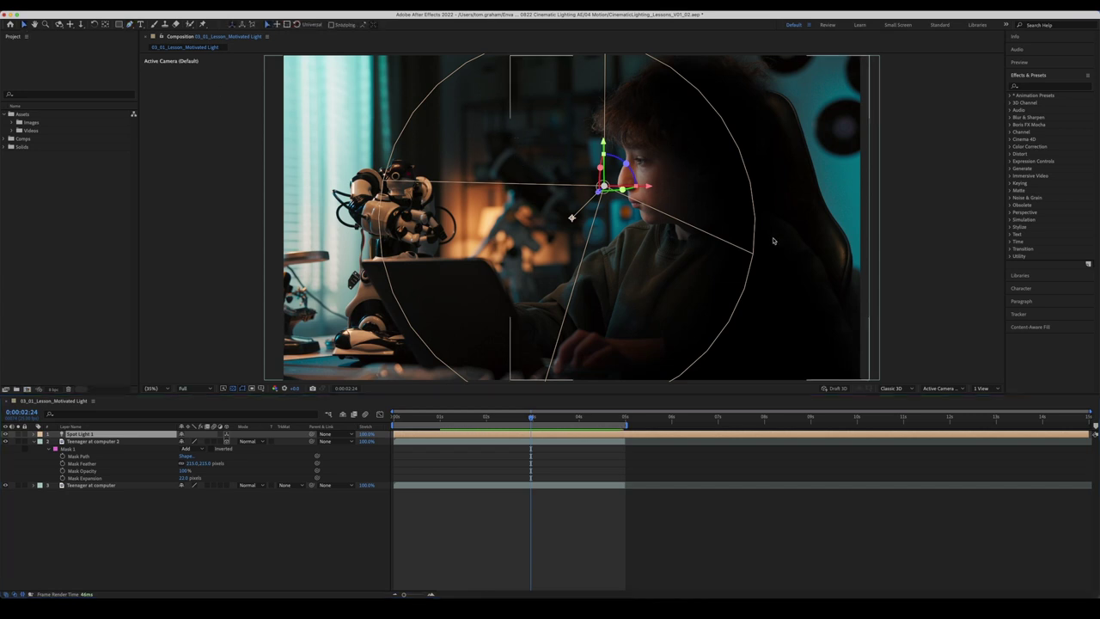
drag(646, 189, 700, 158)
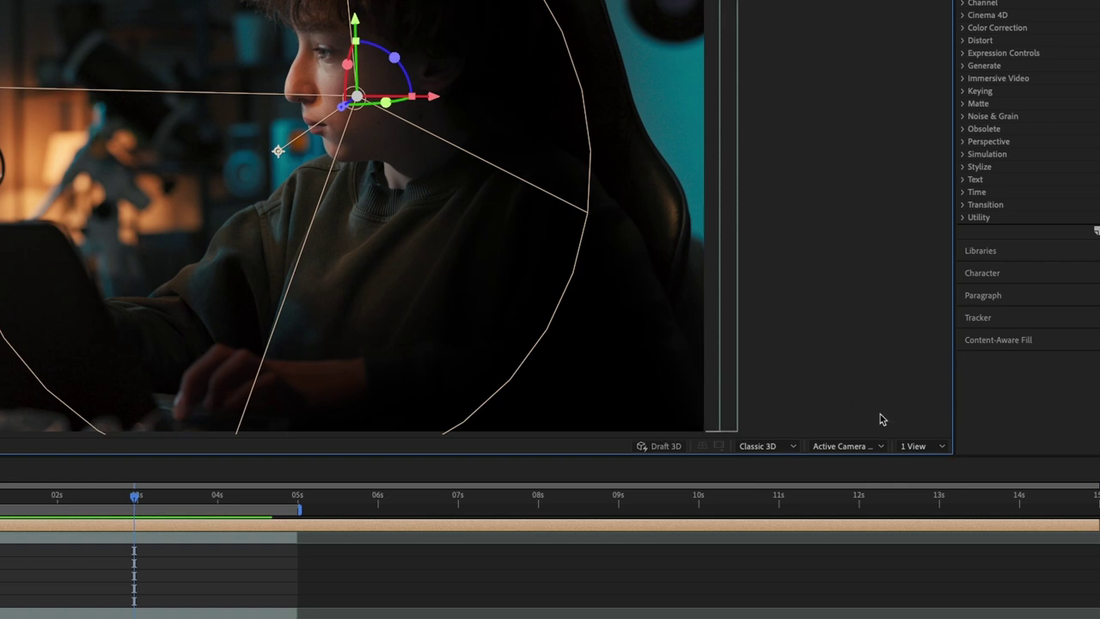
- Switch the composition viewer to 2 Views, showing the Top view beside Active Camera at 12.5% magnification
click(918, 448)
click(926, 478)
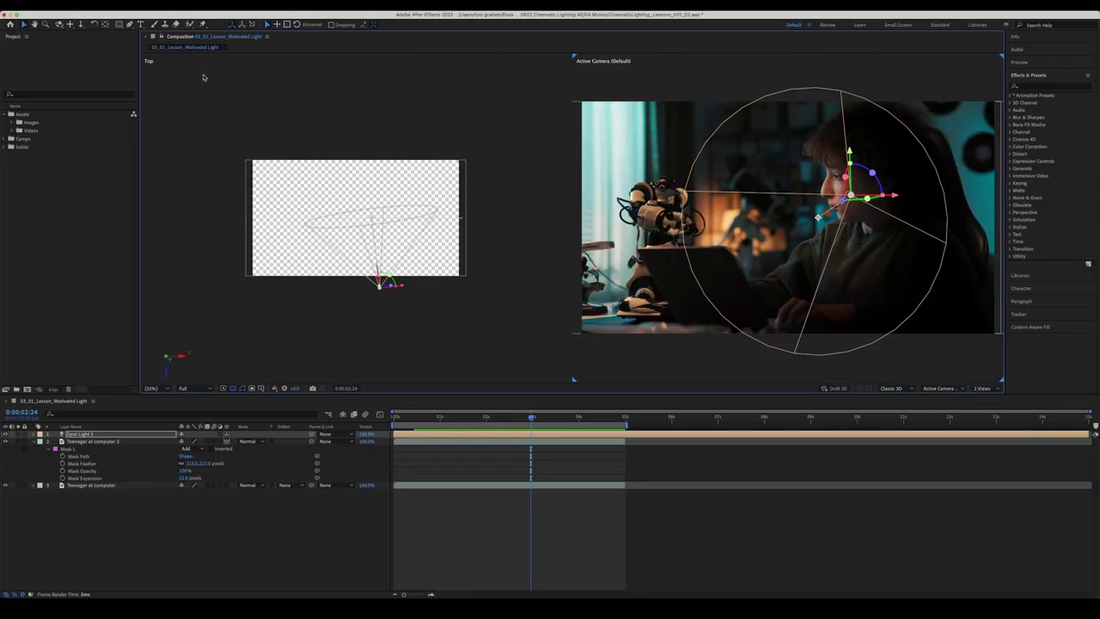
click(343, 90)
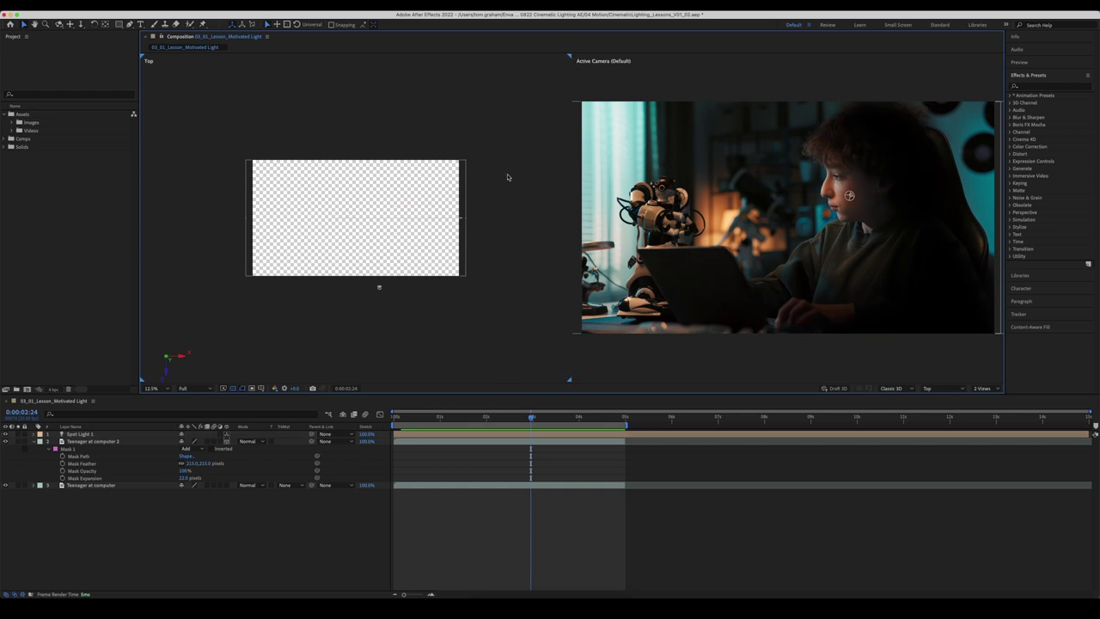
click(929, 389)
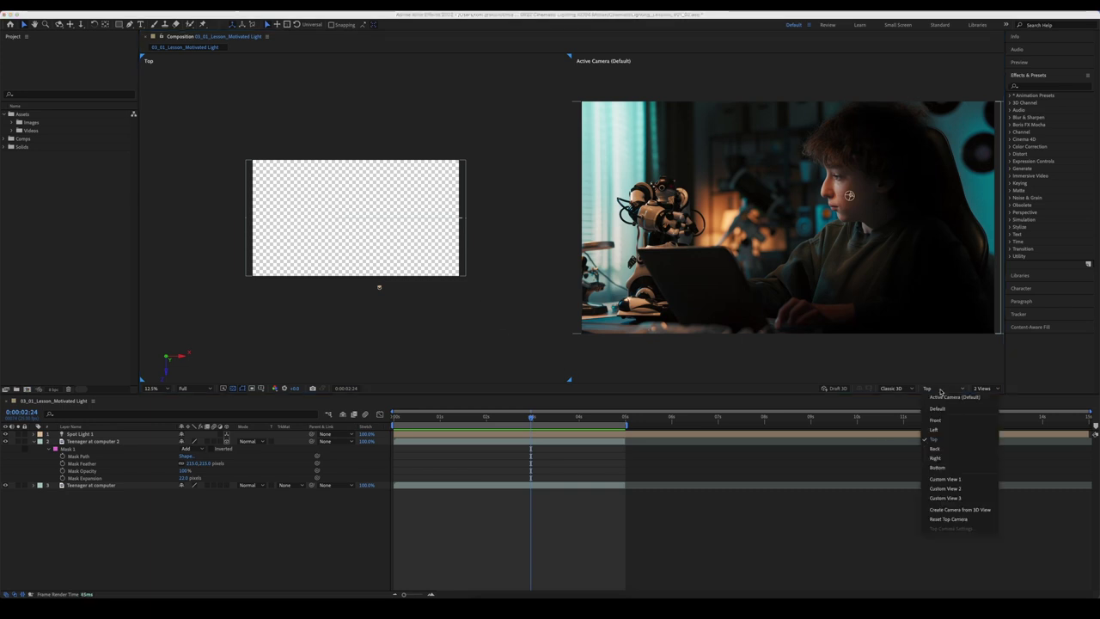
click(947, 439)
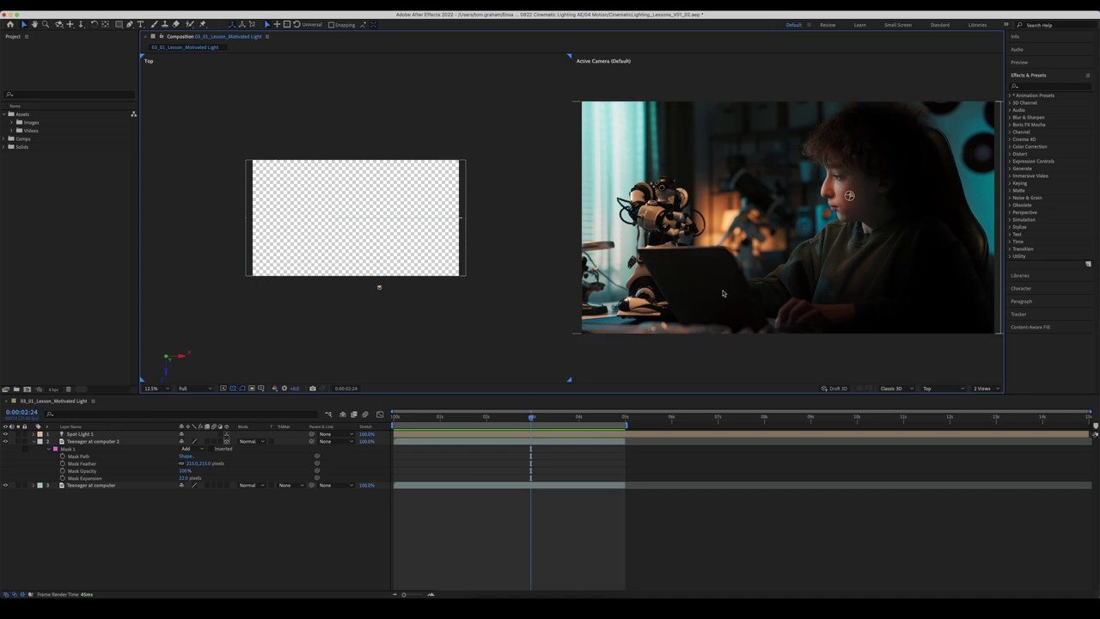
key(comma)
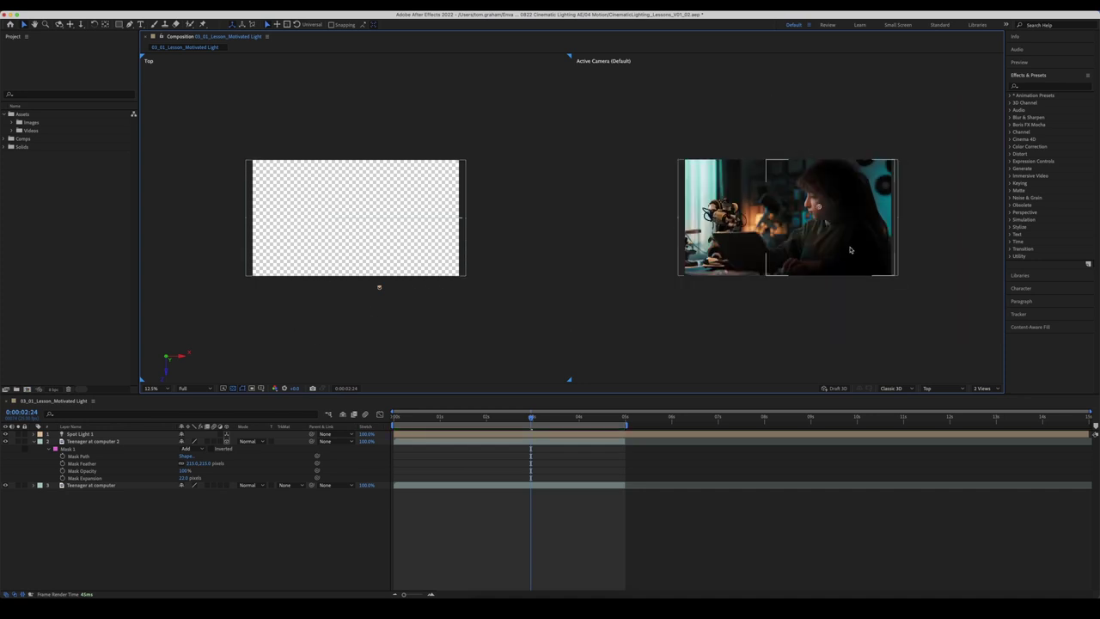
click(168, 521)
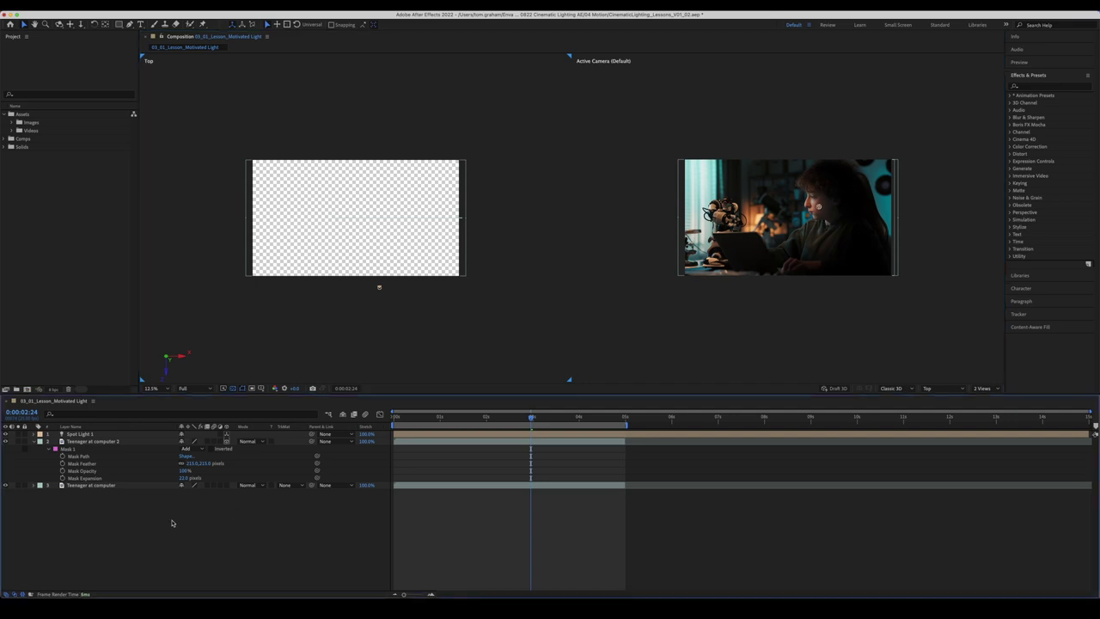
- Try moving the Teenager at computer 2 layer in depth toward the light, and undo the move
click(100, 441)
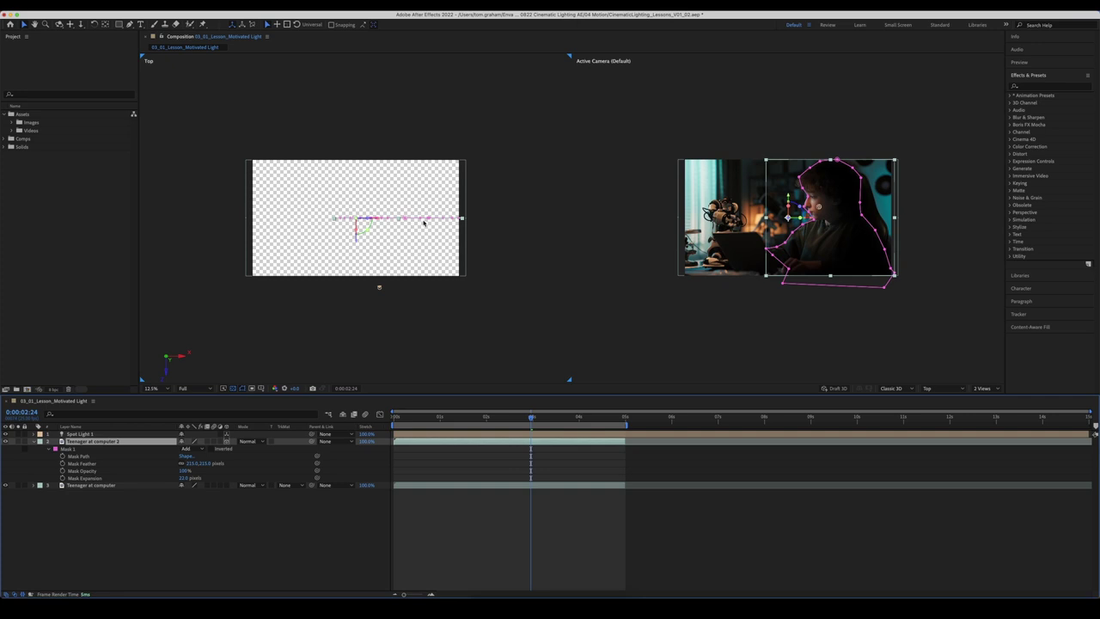
drag(352, 245, 403, 259)
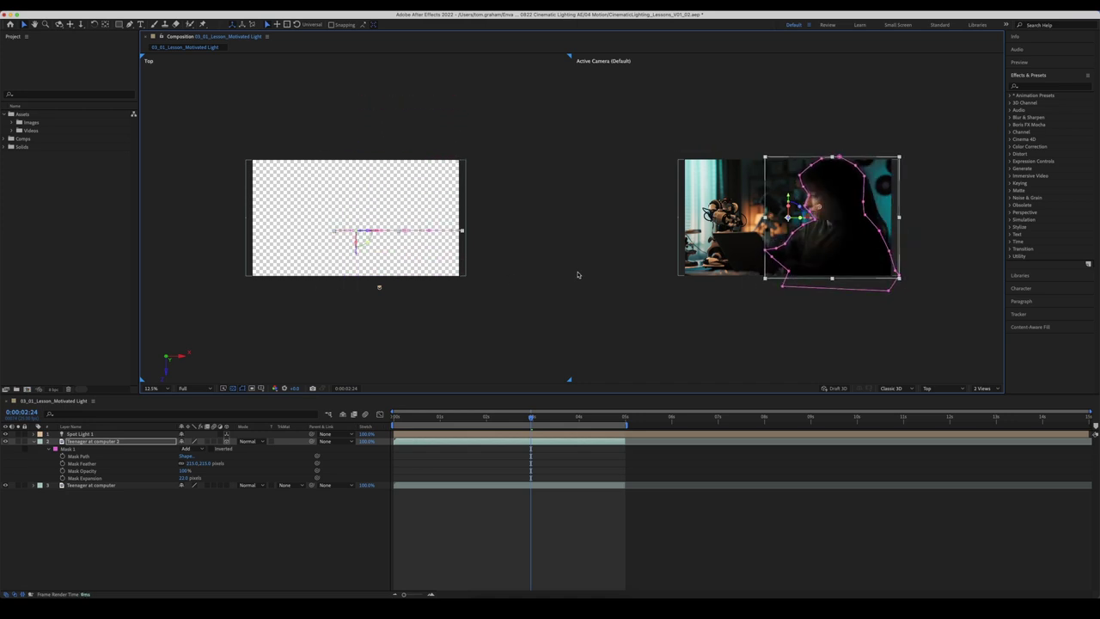
key(super+z)
click(209, 518)
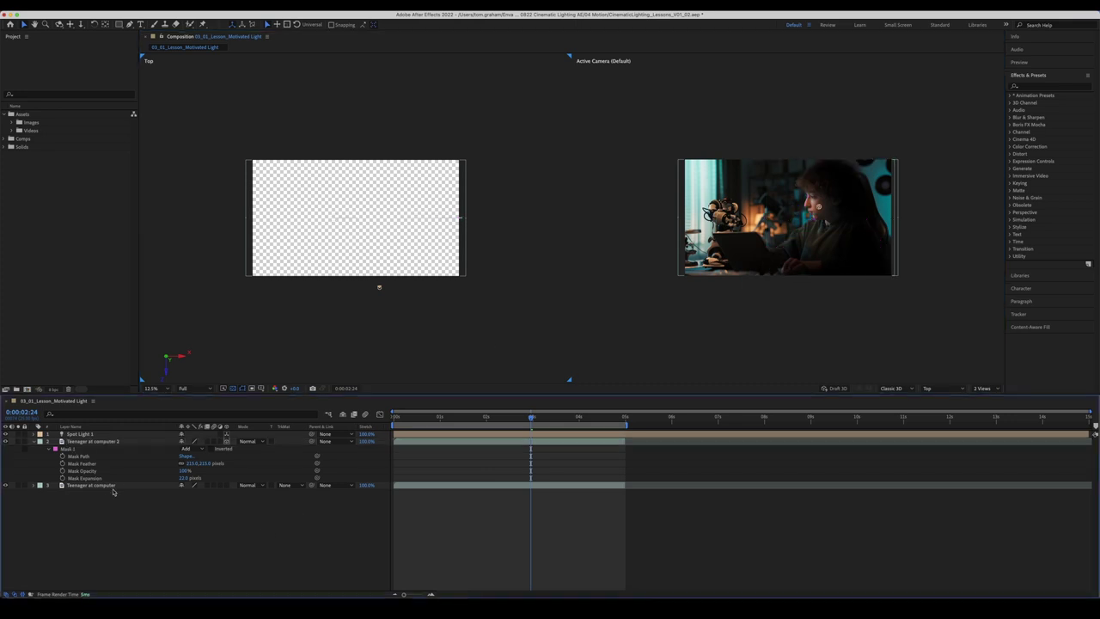
- Try making the original Teenager at computer layer 3D, switch it back to 2D and deselect it
click(91, 485)
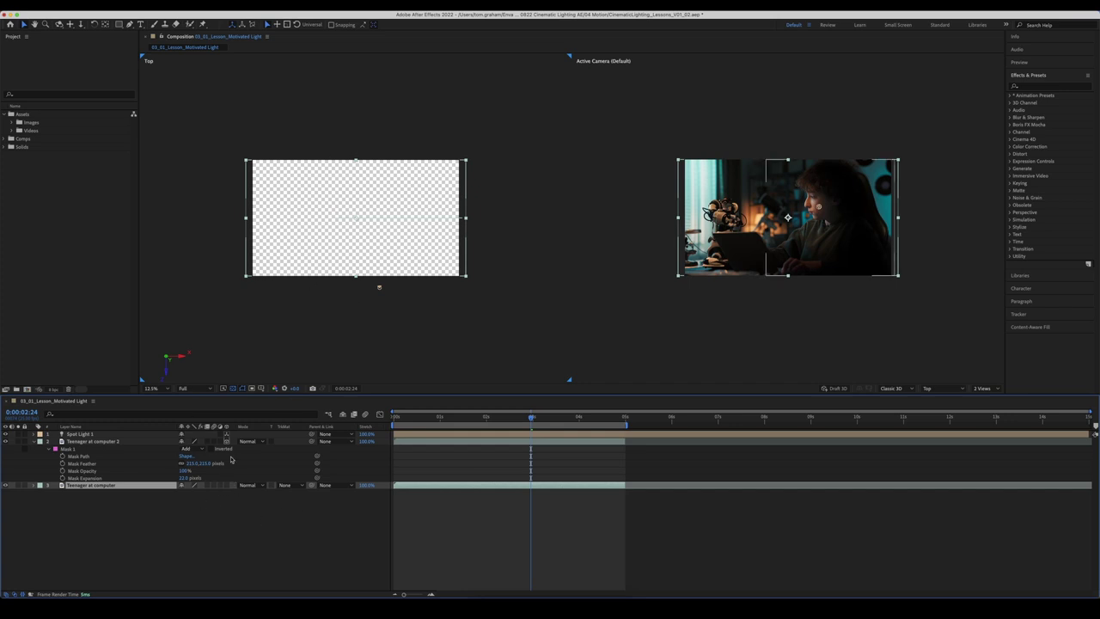
click(225, 487)
mouse_move(356, 243)
mouse_down()
mouse_move(363, 177)
mouse_move(361, 267)
mouse_move(361, 242)
mouse_up()
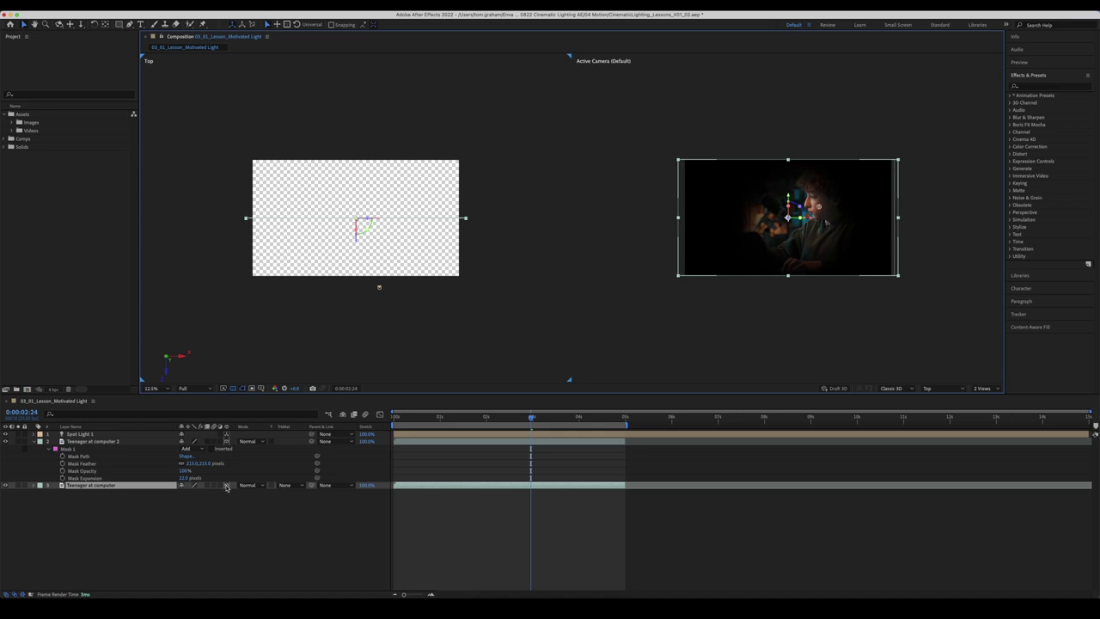
click(226, 485)
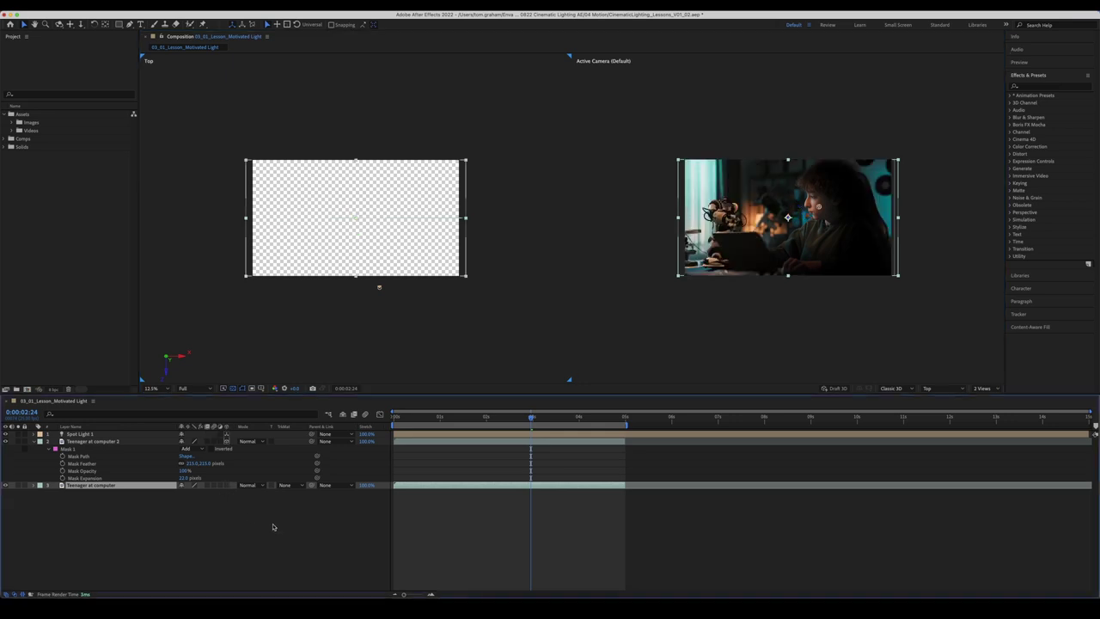
click(273, 526)
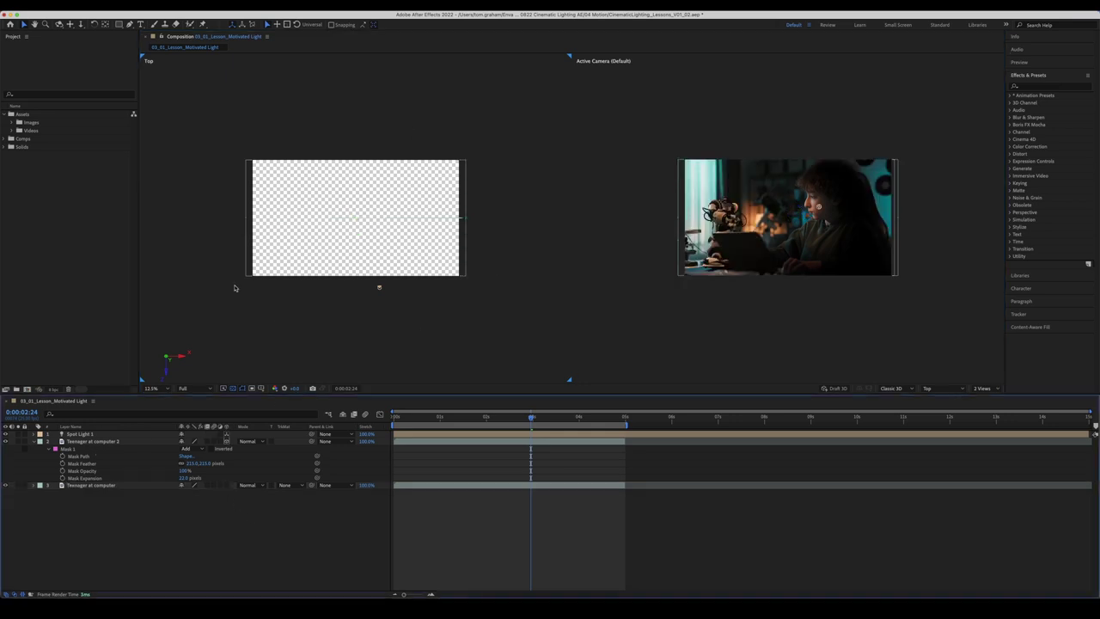
- Move Spot Light 1 above and beyond the right edge of the frame, pulled farther away in front of the masked layer
click(123, 438)
click(88, 434)
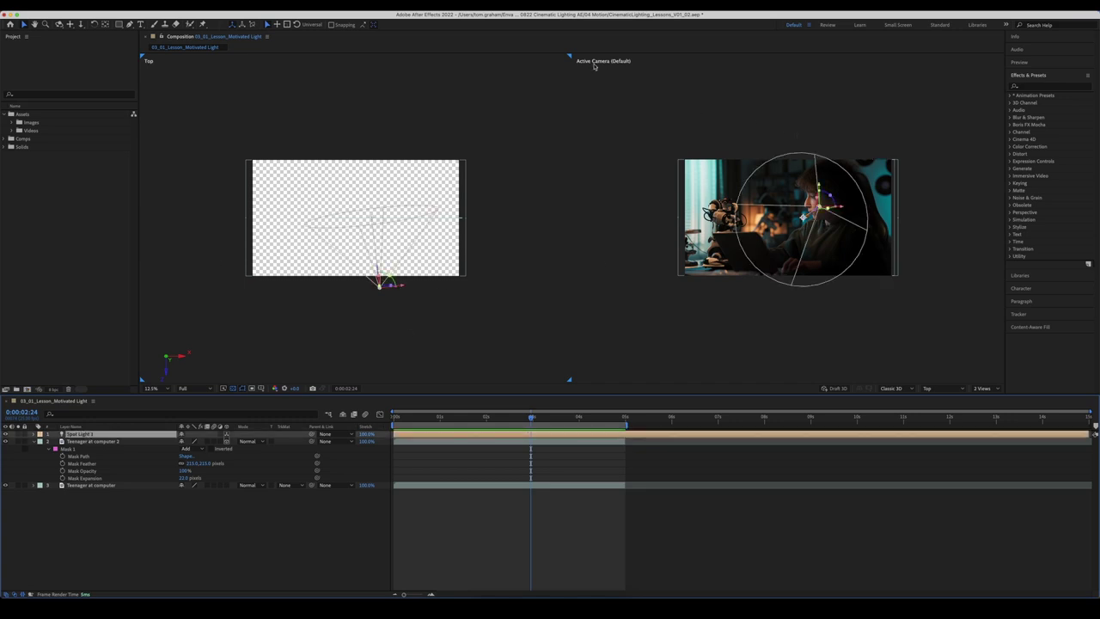
drag(818, 168, 872, 237)
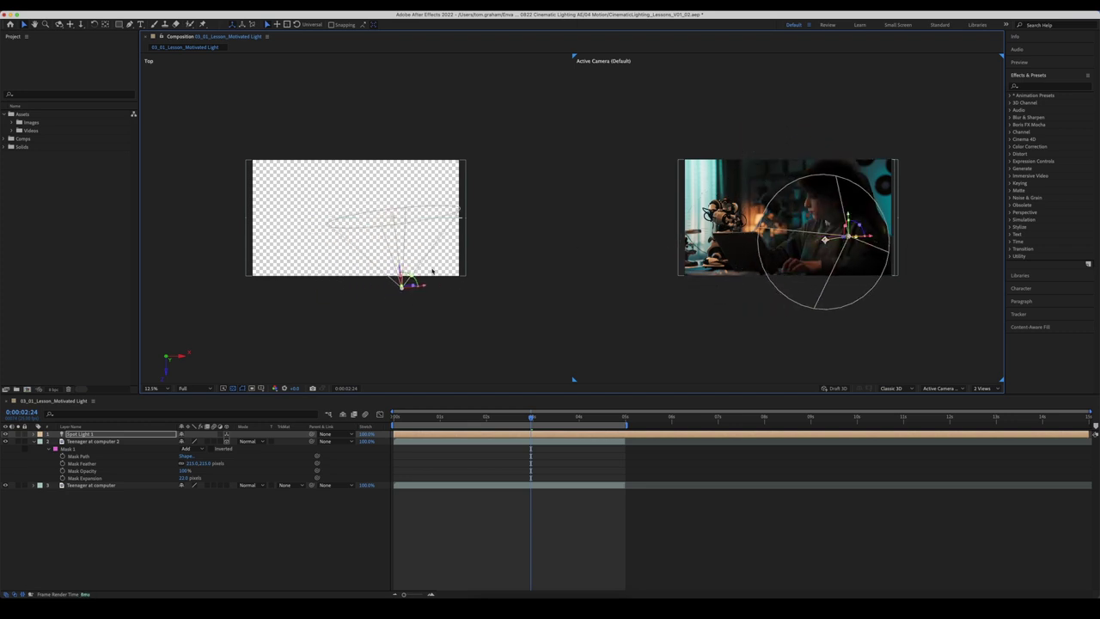
drag(399, 269, 523, 306)
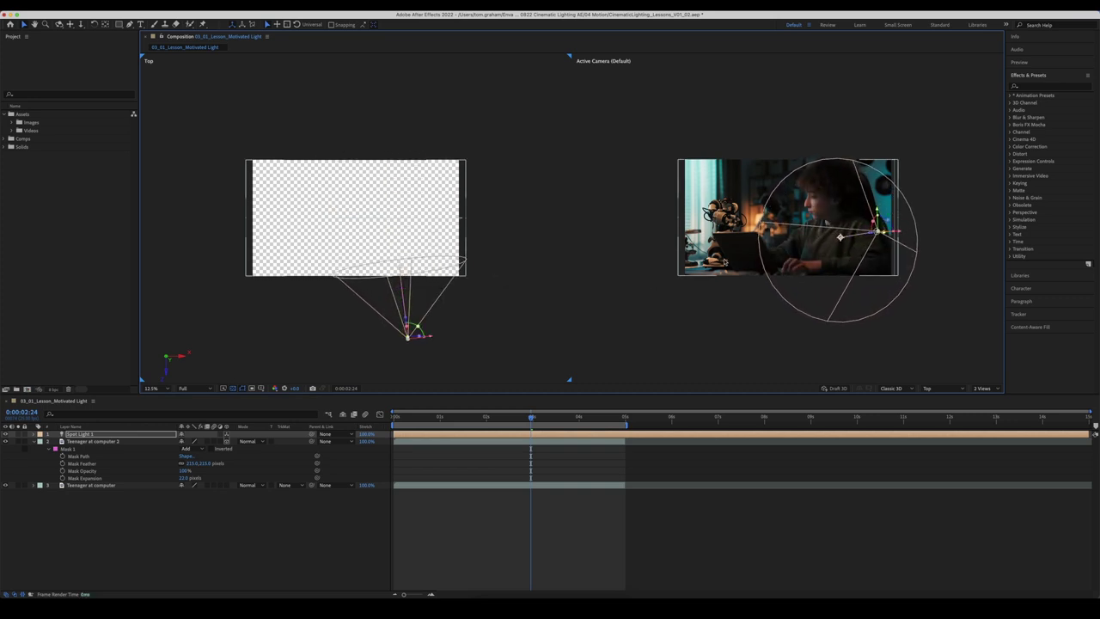
drag(878, 217, 878, 62)
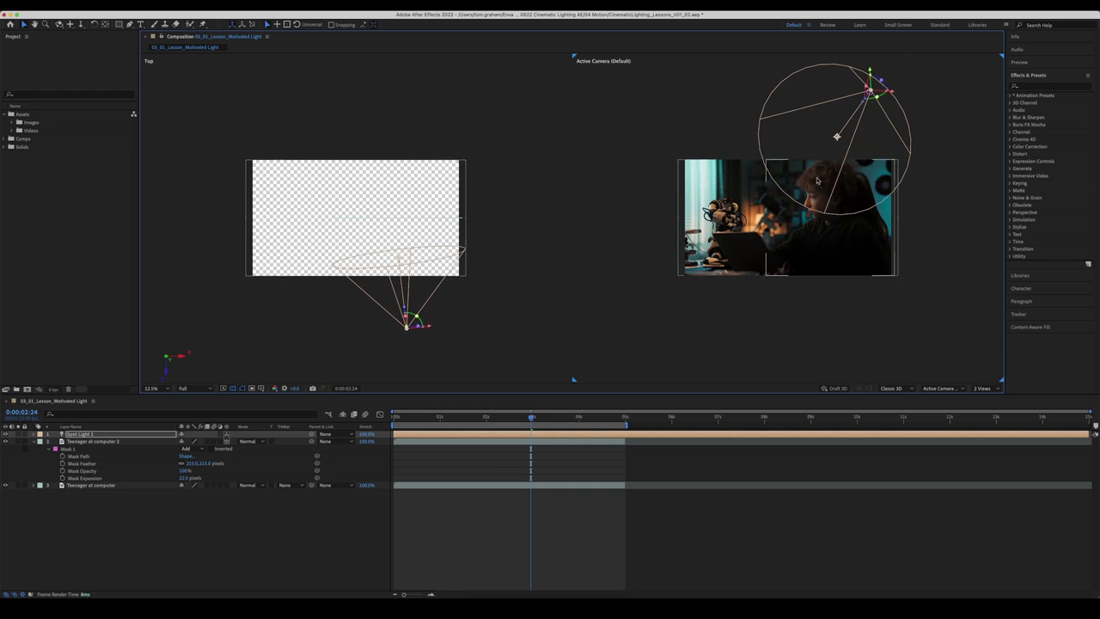
drag(428, 325, 486, 317)
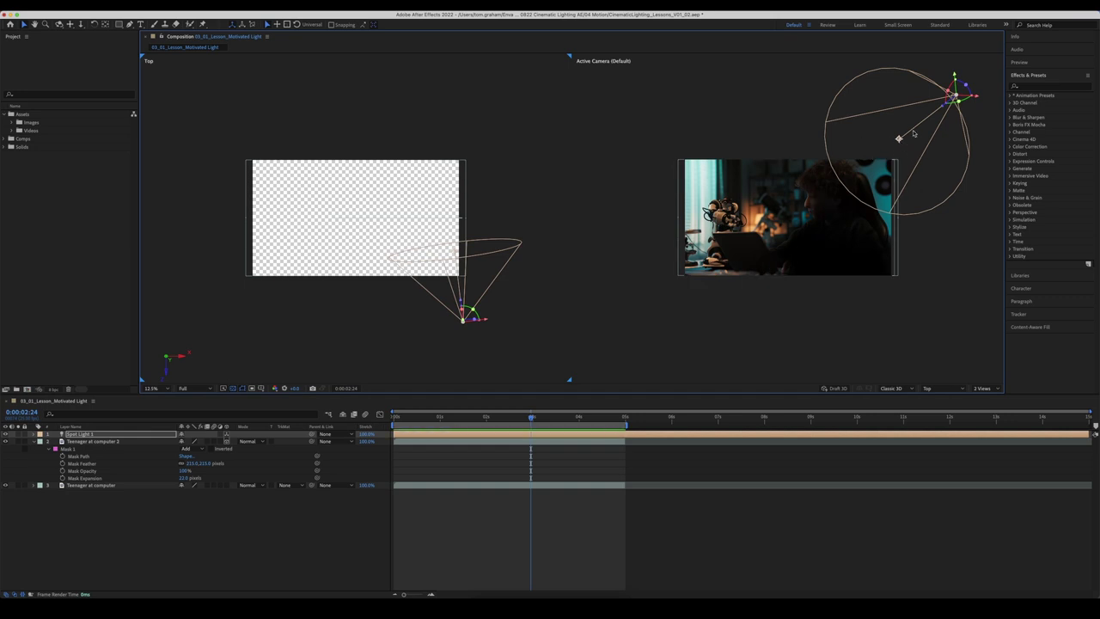
- Aim Spot Light 1's point of interest behind the teenager's head and return to a single, fitted Active Camera view
drag(898, 139, 849, 185)
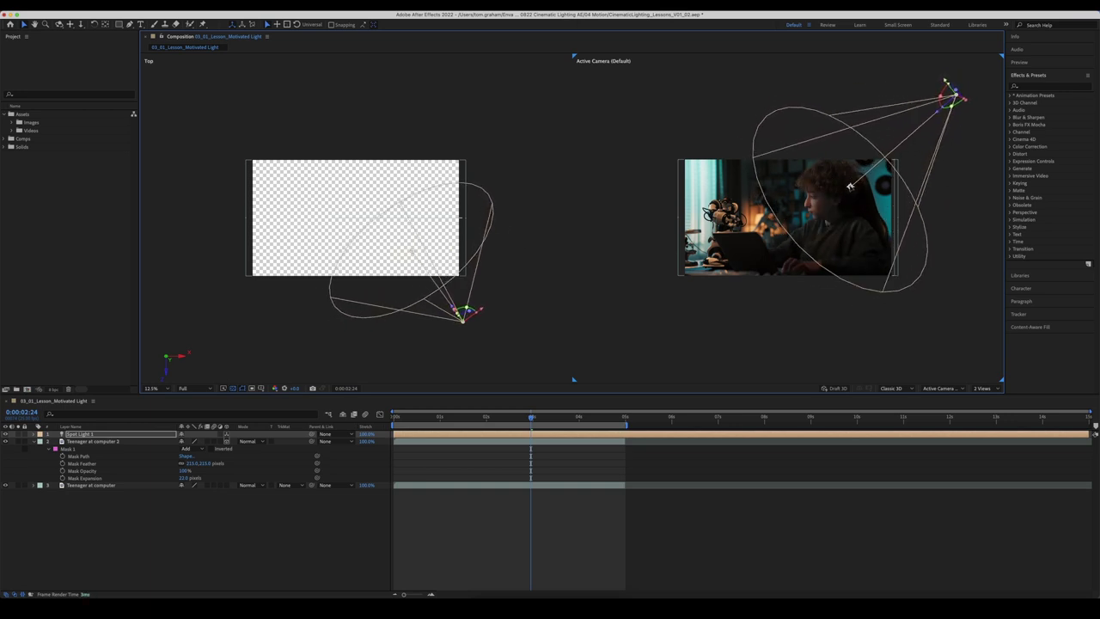
mouse_move(410, 254)
mouse_down()
mouse_move(418, 263)
mouse_move(422, 250)
mouse_move(338, 248)
mouse_move(449, 227)
mouse_move(589, 265)
mouse_move(486, 233)
mouse_move(387, 241)
mouse_move(407, 235)
mouse_move(414, 256)
mouse_move(393, 253)
mouse_move(415, 248)
mouse_move(427, 270)
mouse_move(421, 248)
mouse_up()
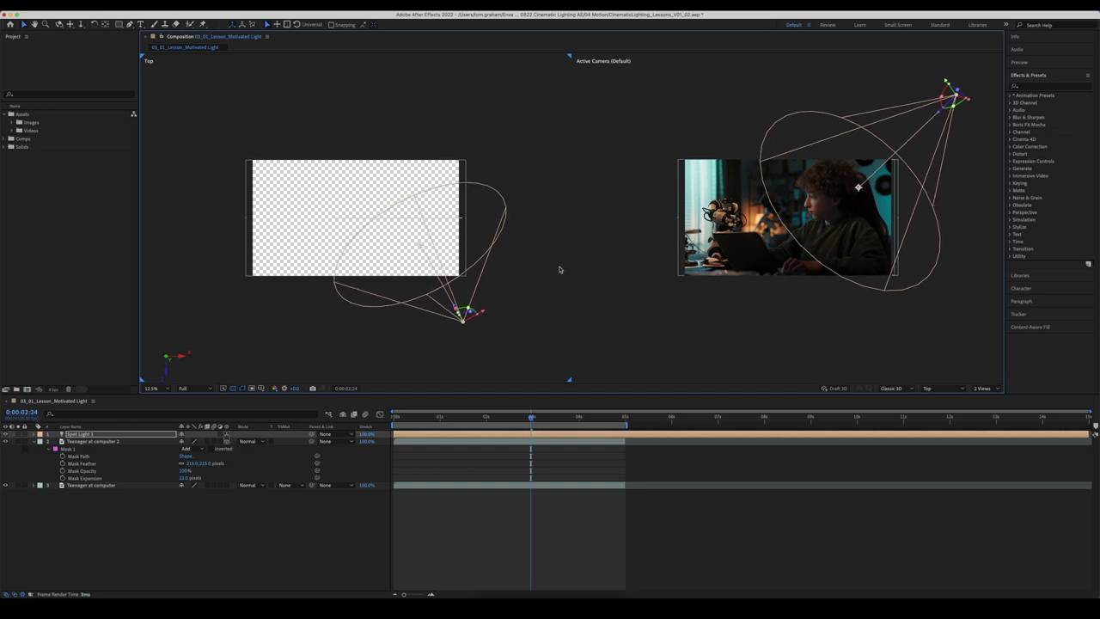
click(989, 388)
click(988, 397)
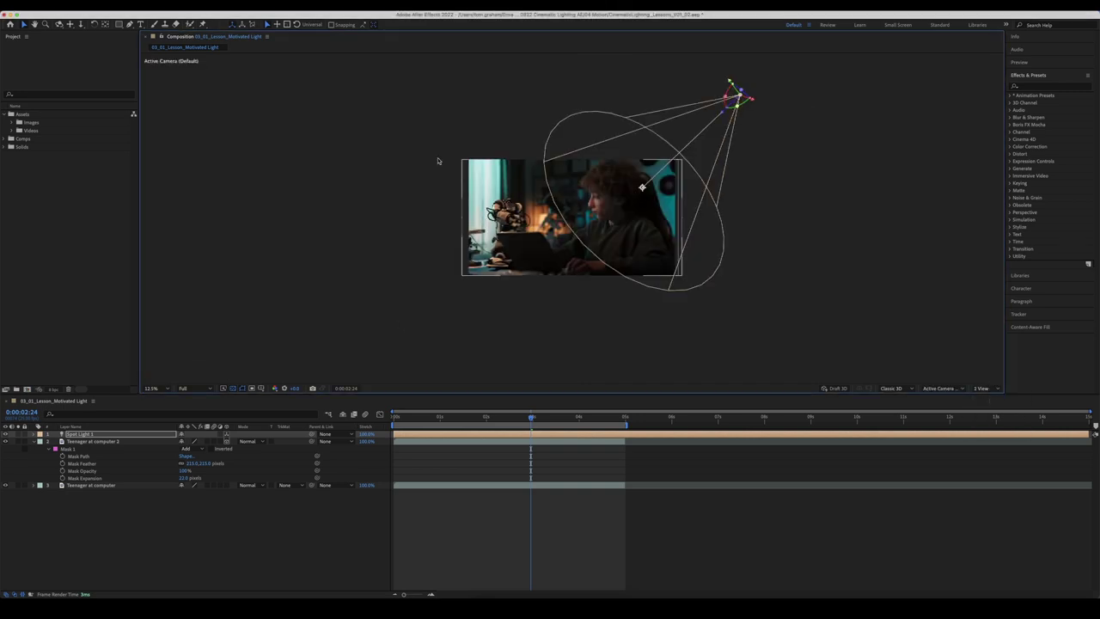
click(166, 389)
click(167, 396)
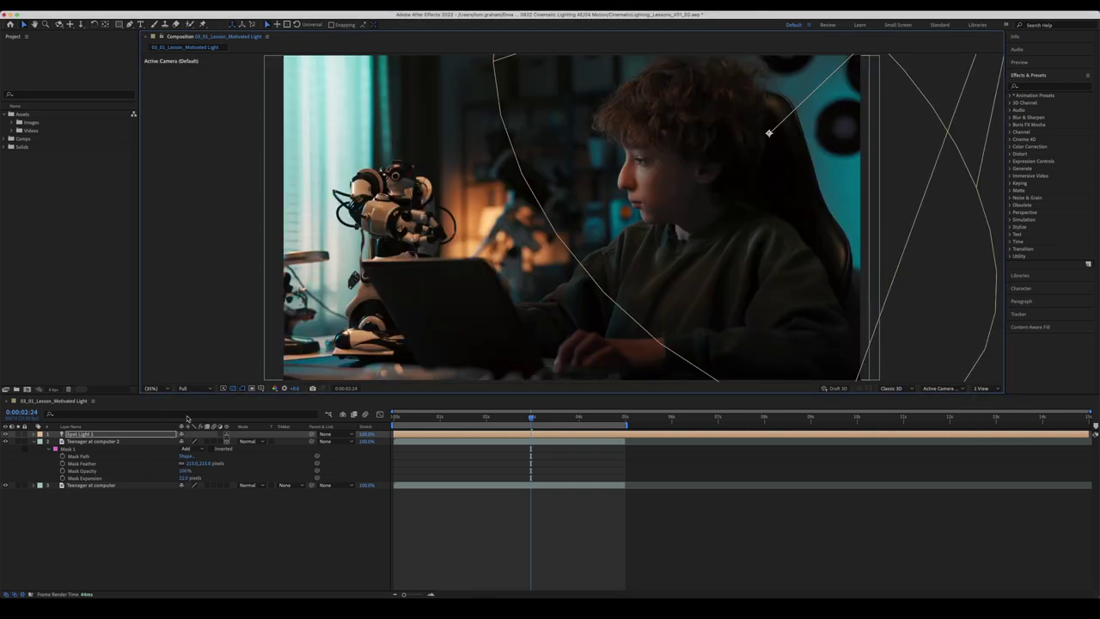
- Deselect everything and toggle Spot Light 1 off and on to compare the repositioned light's effect on the teenager
click(240, 551)
click(6, 436)
click(6, 436)
click(6, 435)
click(7, 435)
click(6, 436)
click(6, 436)
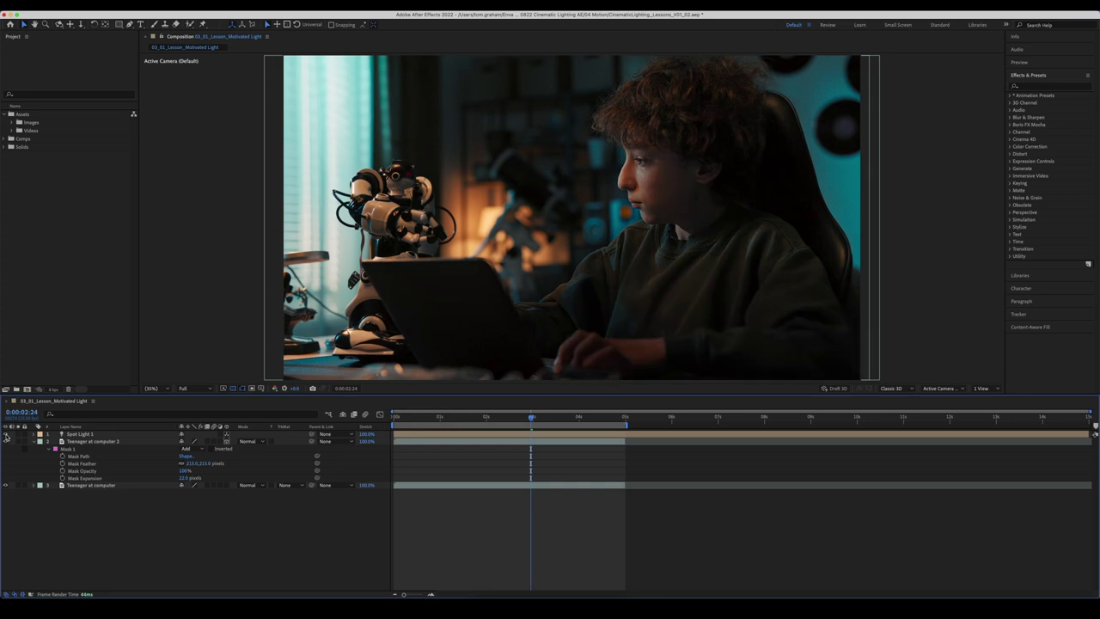
click(6, 436)
click(7, 437)
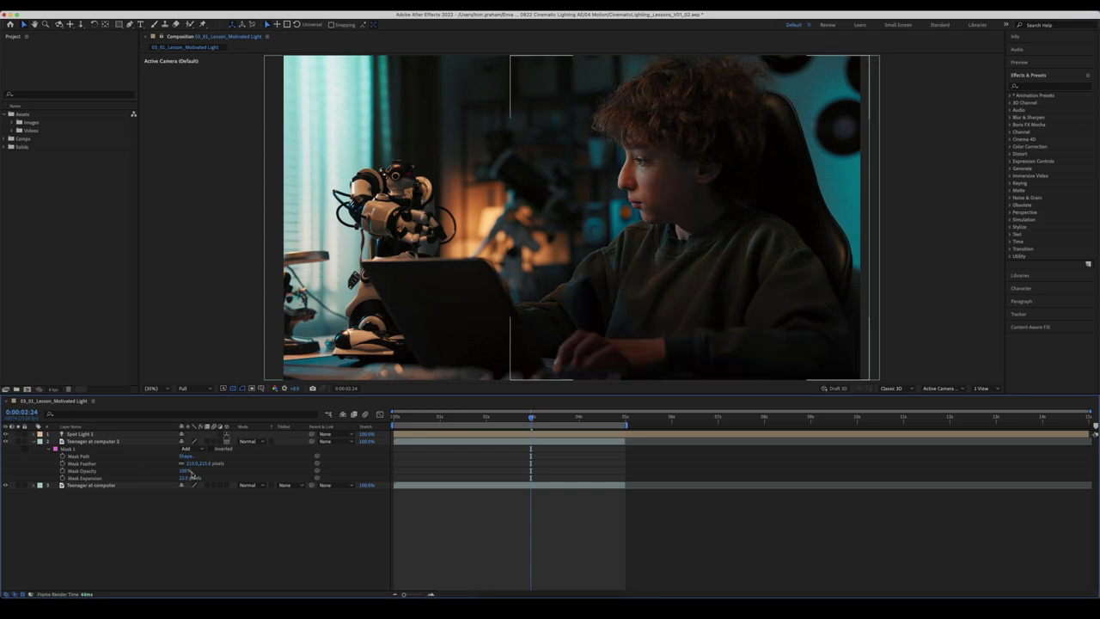
- Set Spot Light 1's intensity to 164% in its light settings, toggling the light between adjustments to compare
double_click(90, 434)
drag(188, 207, 223, 196)
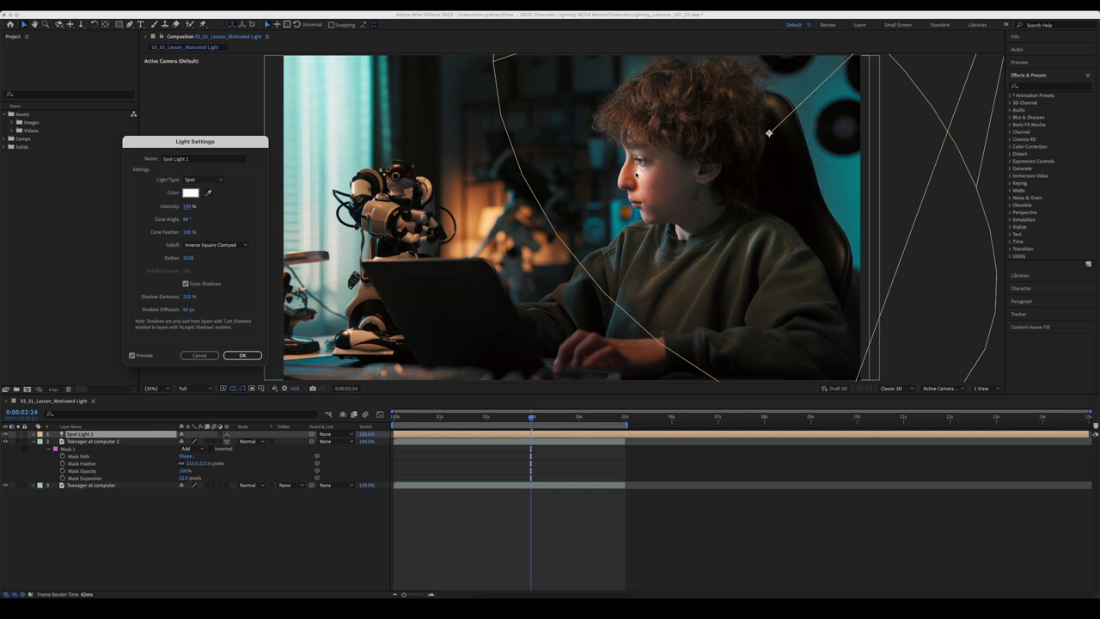
drag(185, 206, 158, 207)
click(185, 206)
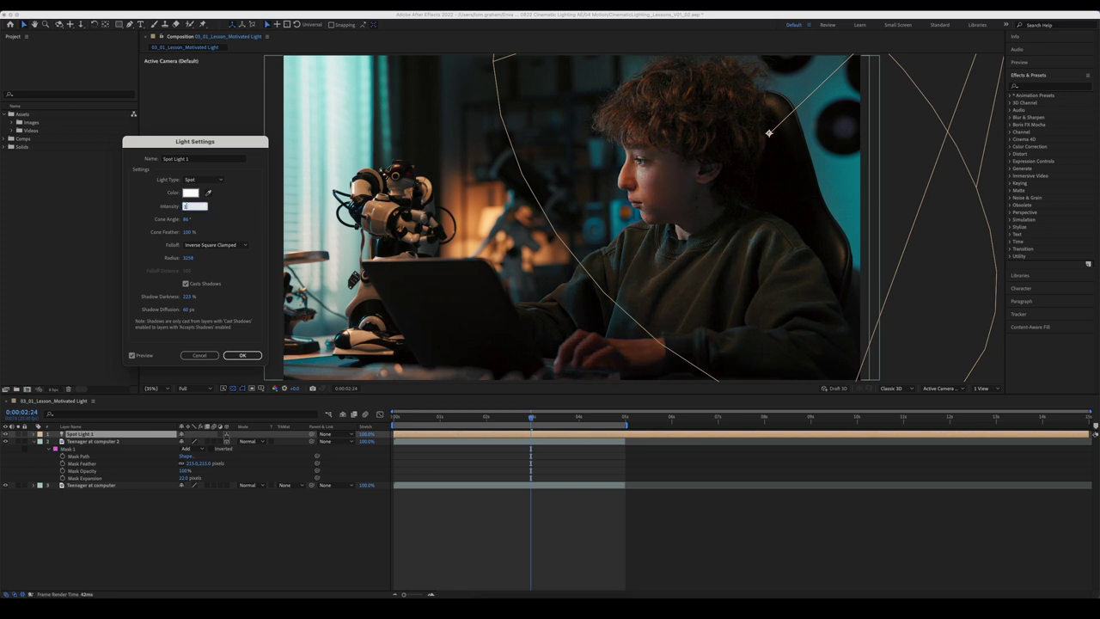
text(1)
key(Return)
click(5, 434)
click(5, 434)
key(ctrl+shift+y)
drag(184, 207, 213, 204)
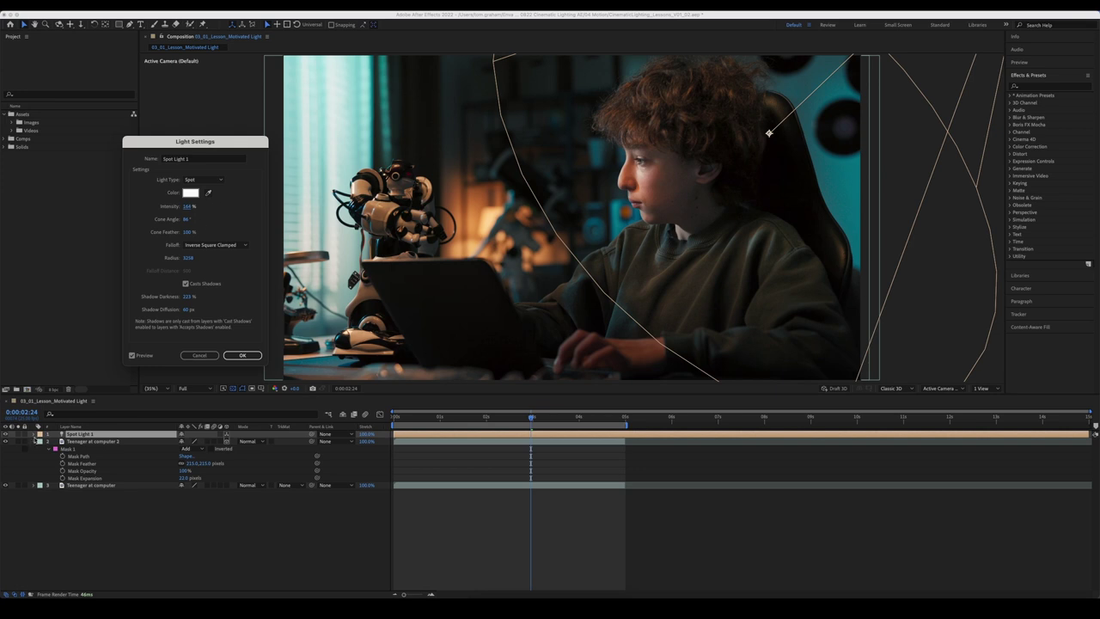
click(242, 355)
- Toggle Spot Light 1 off and on repeatedly to judge the new intensity, viewing the shot deselected at 33.3%
click(5, 434)
click(5, 434)
click(5, 434)
click(5, 434)
click(5, 434)
click(5, 434)
click(6, 434)
click(5, 434)
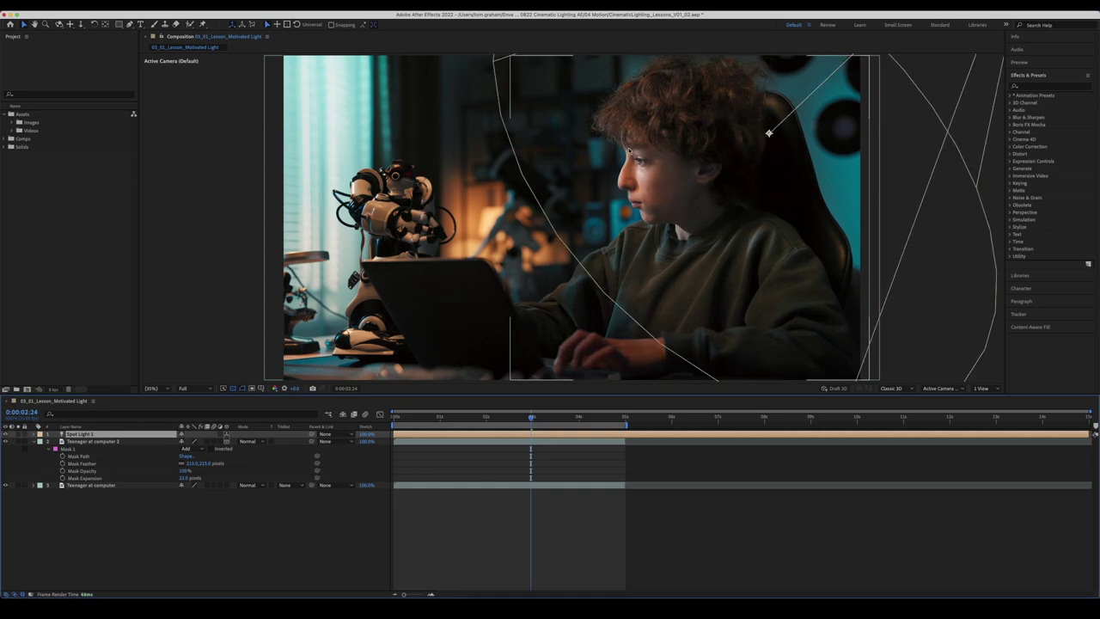
click(5, 434)
click(5, 434)
scroll(605, 236, down, 1)
click(276, 530)
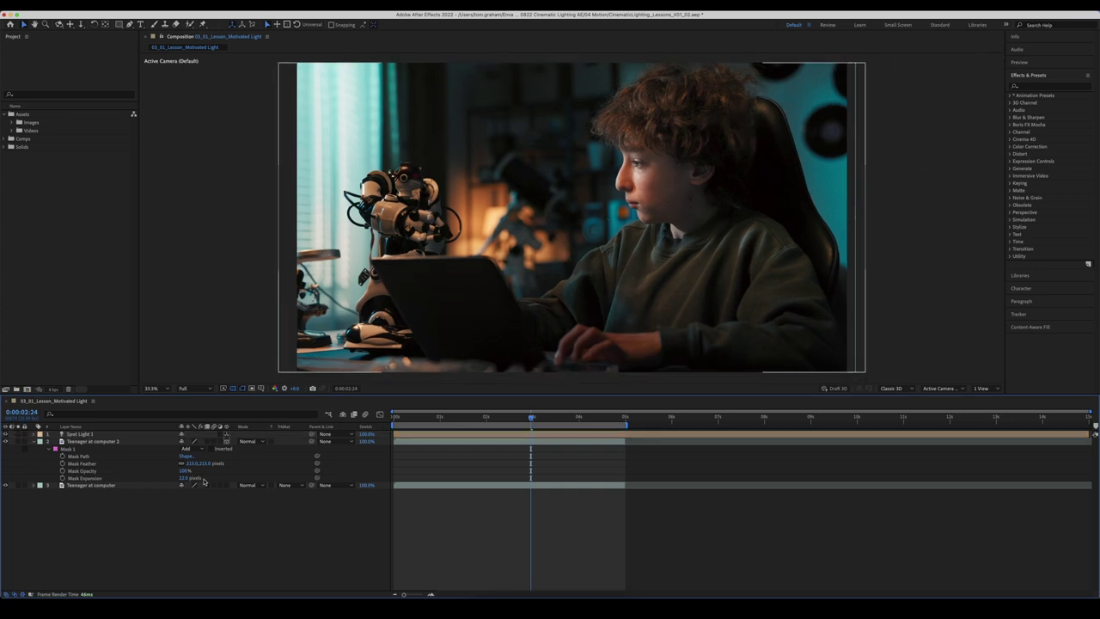
click(6, 436)
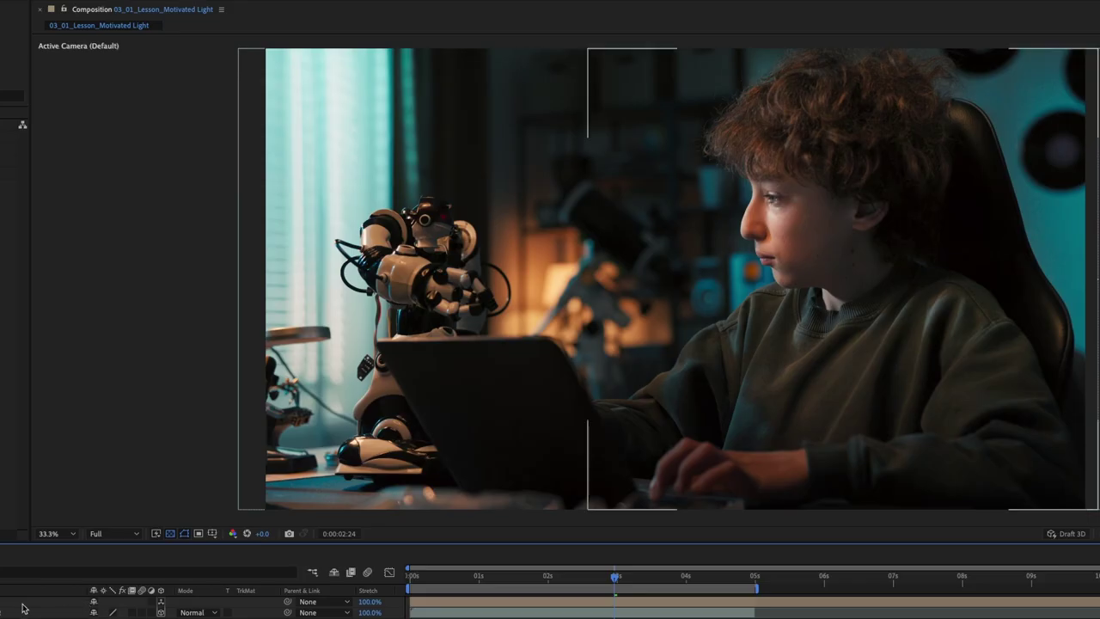
- Narrow Spot Light 1's cone angle to 58°, testing a hard-edged cone and restoring the cone feather to 100%
double_click(564, 434)
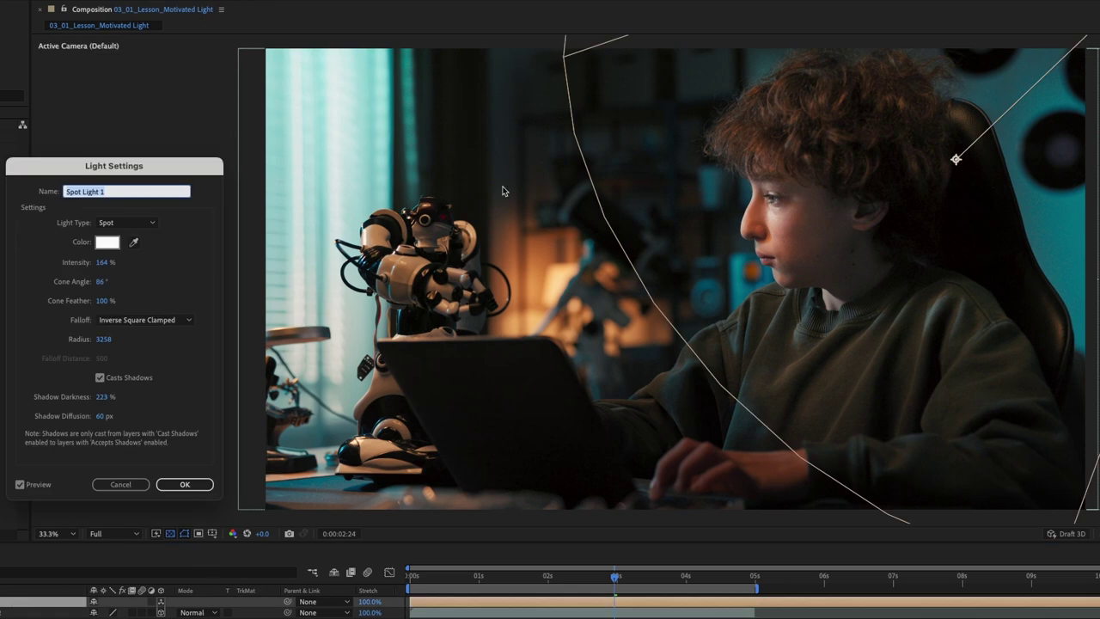
drag(102, 282, 84, 268)
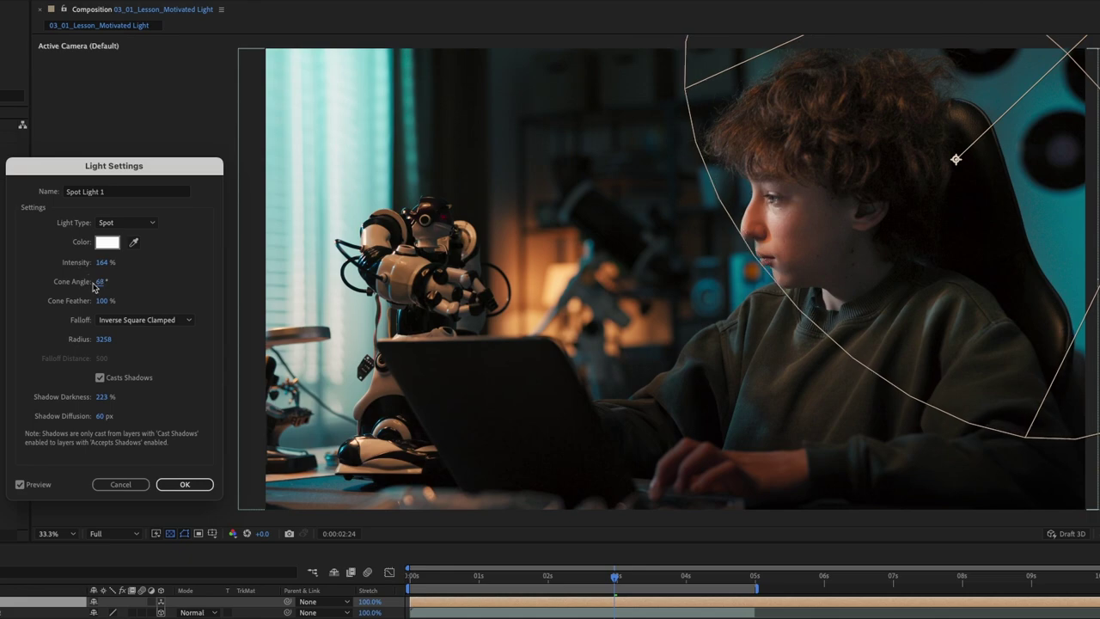
drag(183, 231, 109, 235)
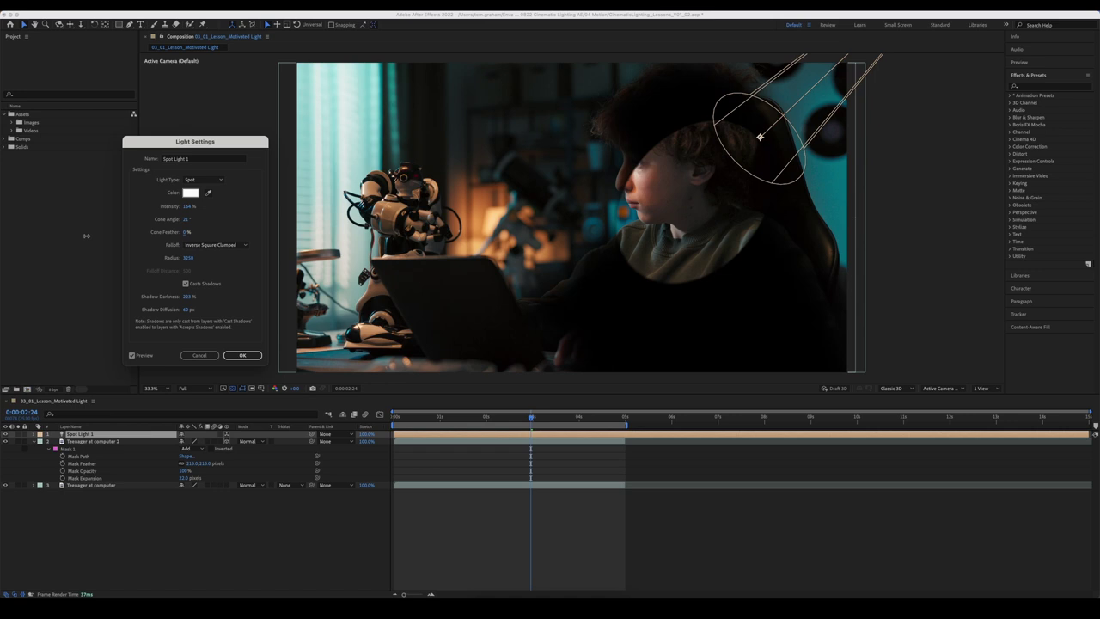
drag(85, 236, 206, 219)
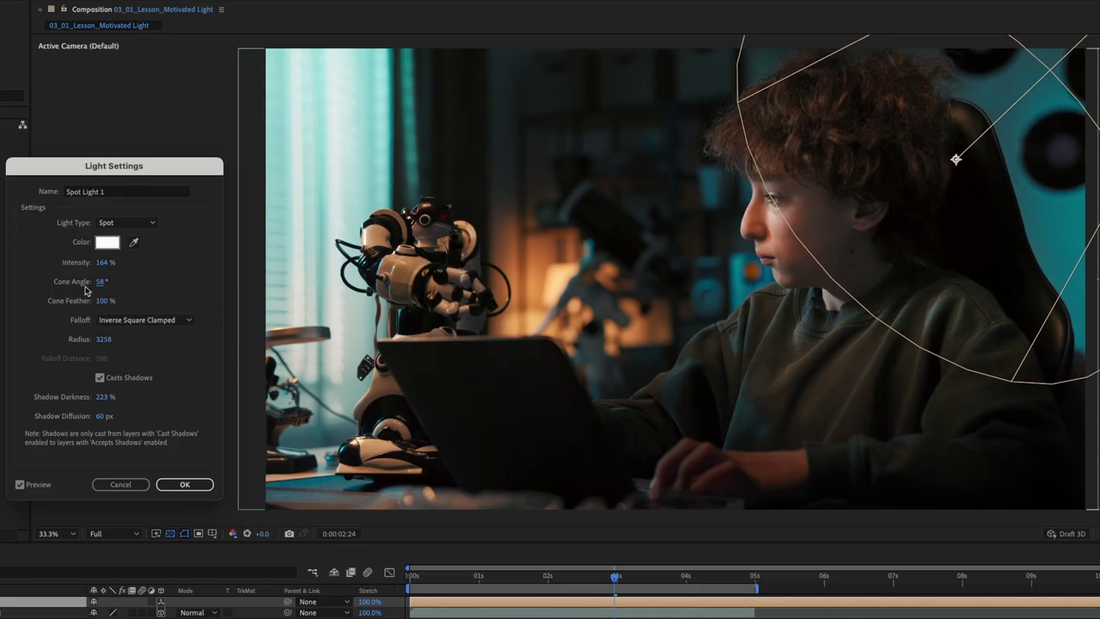
- Compare the None and Smooth falloff types on Spot Light 1 and return the falloff to Inverse Square Clamped
click(130, 322)
click(129, 335)
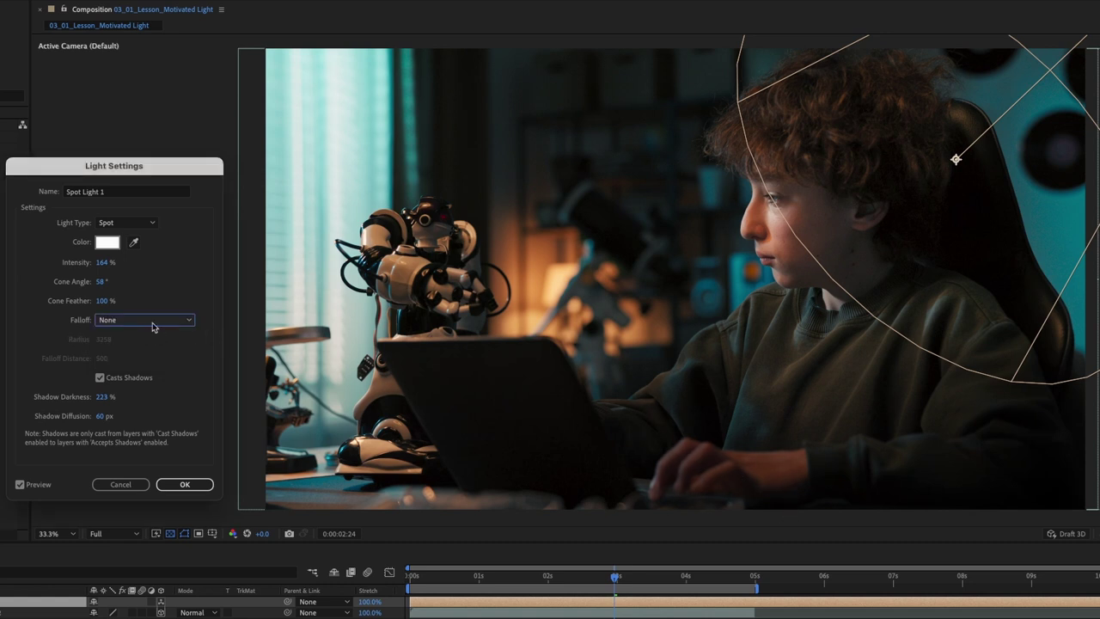
click(150, 323)
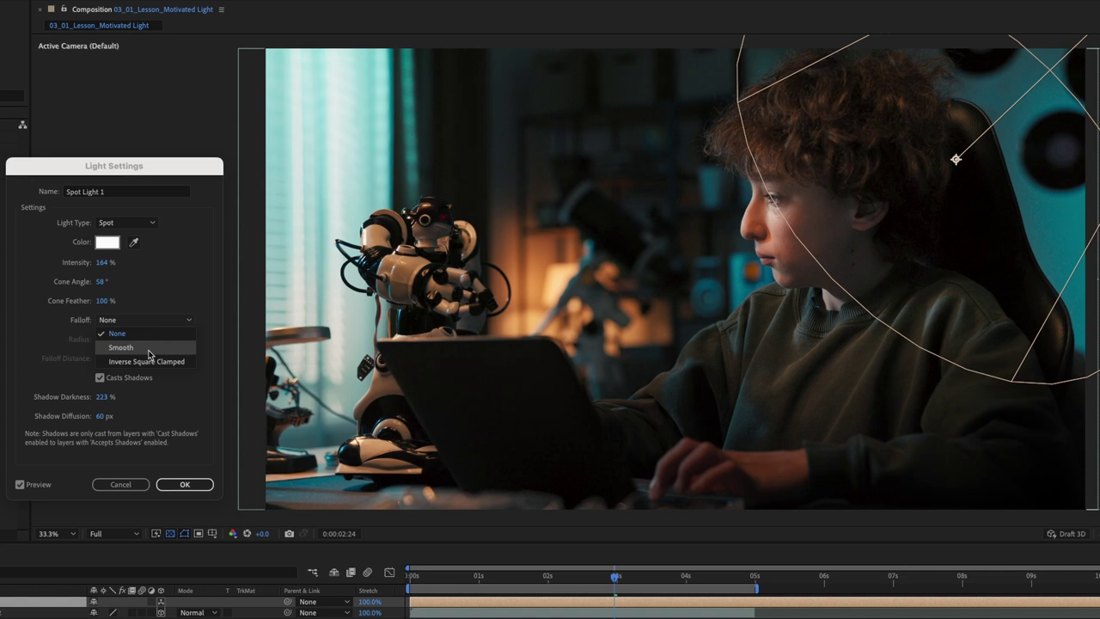
click(120, 348)
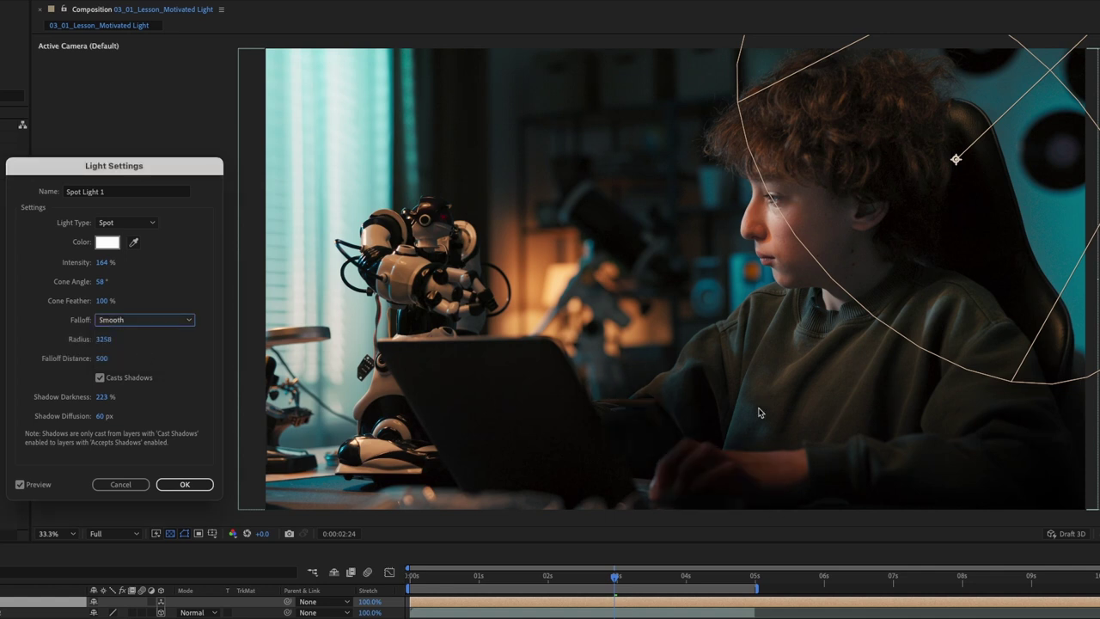
click(142, 323)
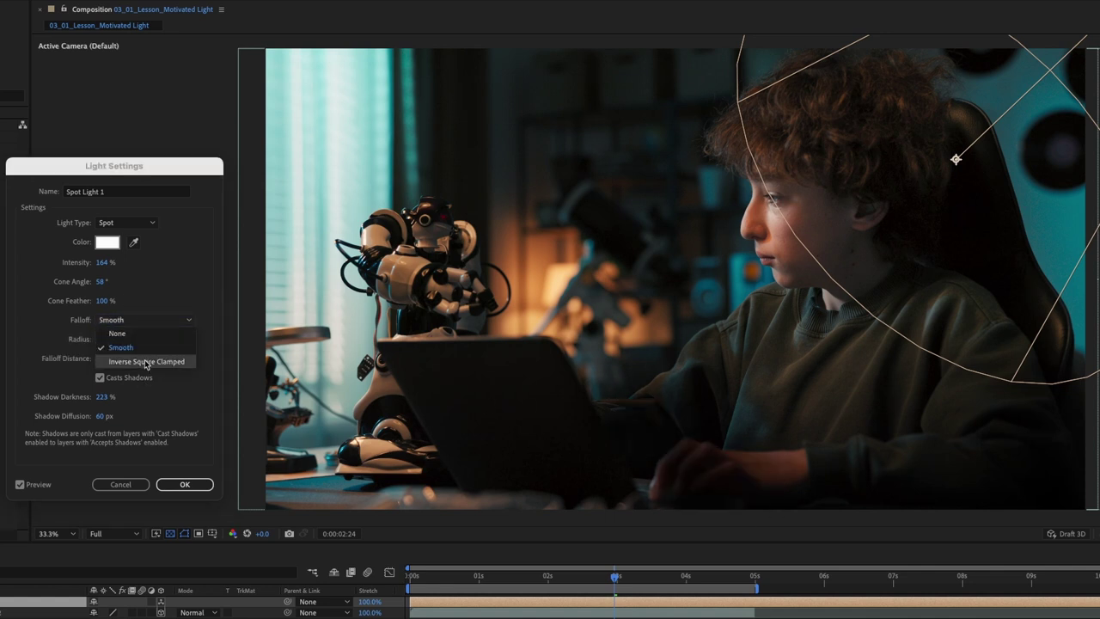
click(137, 361)
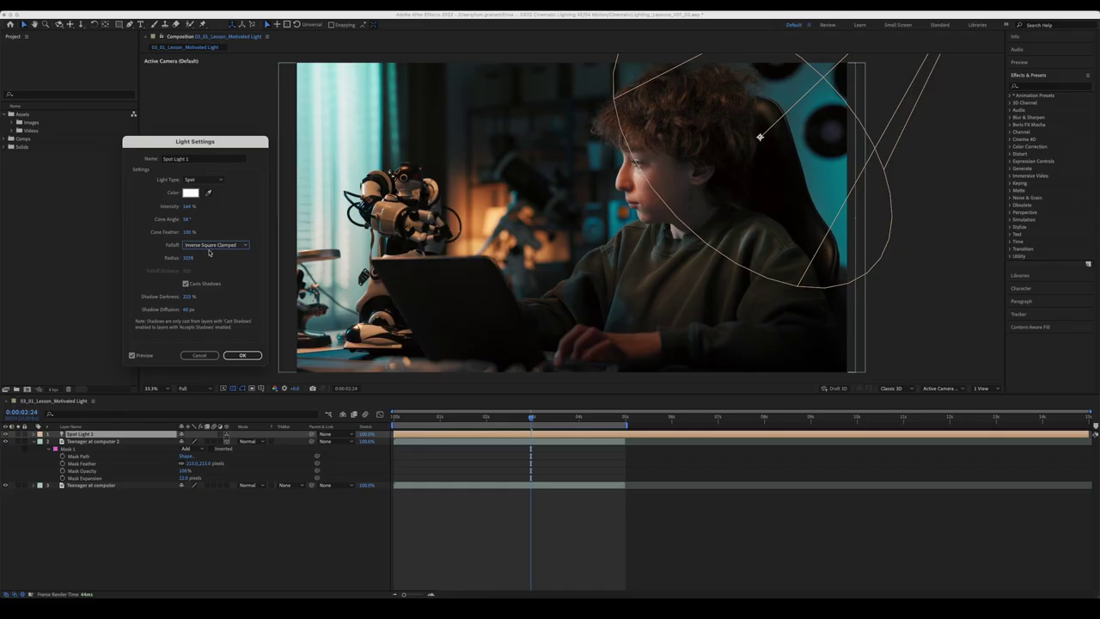
- Adjust Spot Light 1's falloff radius to 3442 and accept the light settings
drag(188, 259, 108, 254)
drag(188, 257, 445, 280)
drag(856, 302, 790, 301)
click(245, 355)
- Deselect everything, toggle Spot Light 1 off and on to compare its effect, and collapse the mask properties
click(247, 512)
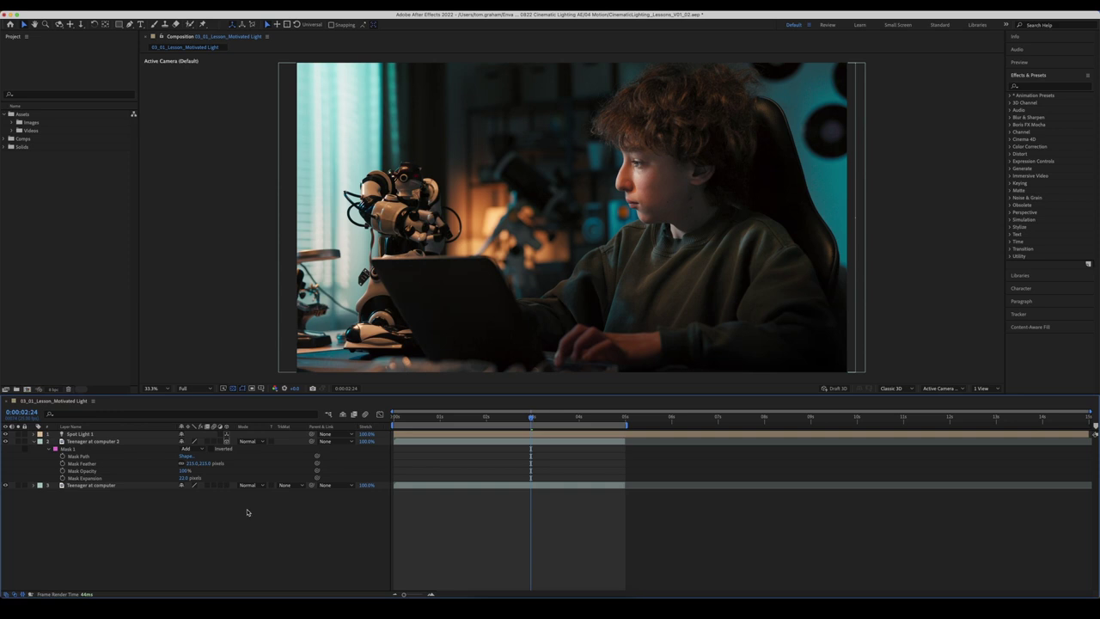
click(5, 434)
click(5, 434)
key(m)
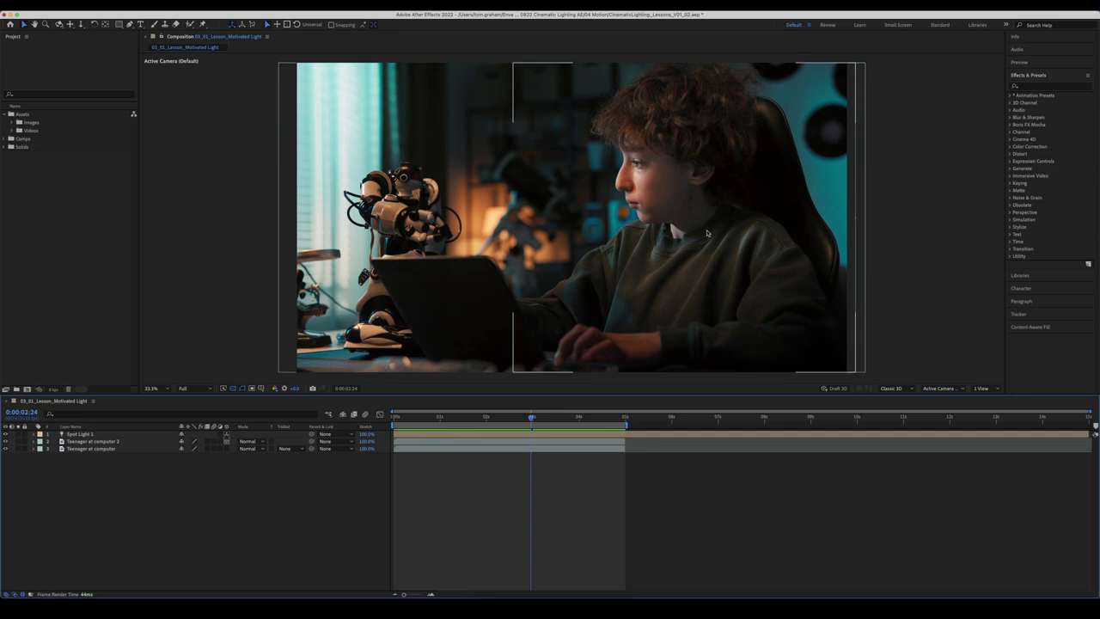
- Pre-compose Spot Light 1 and the masked Teenager at computer 2 layer together as "Boy Fill Light"
click(112, 442)
click(108, 434)
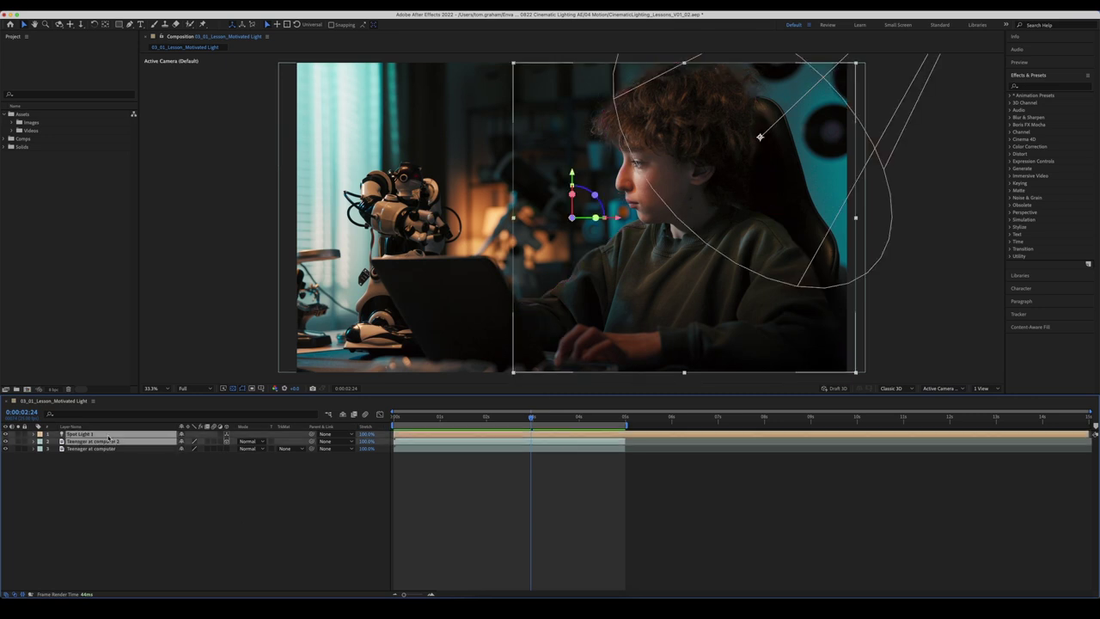
right_click(109, 434)
click(171, 537)
text(L)
text(oy Fill)
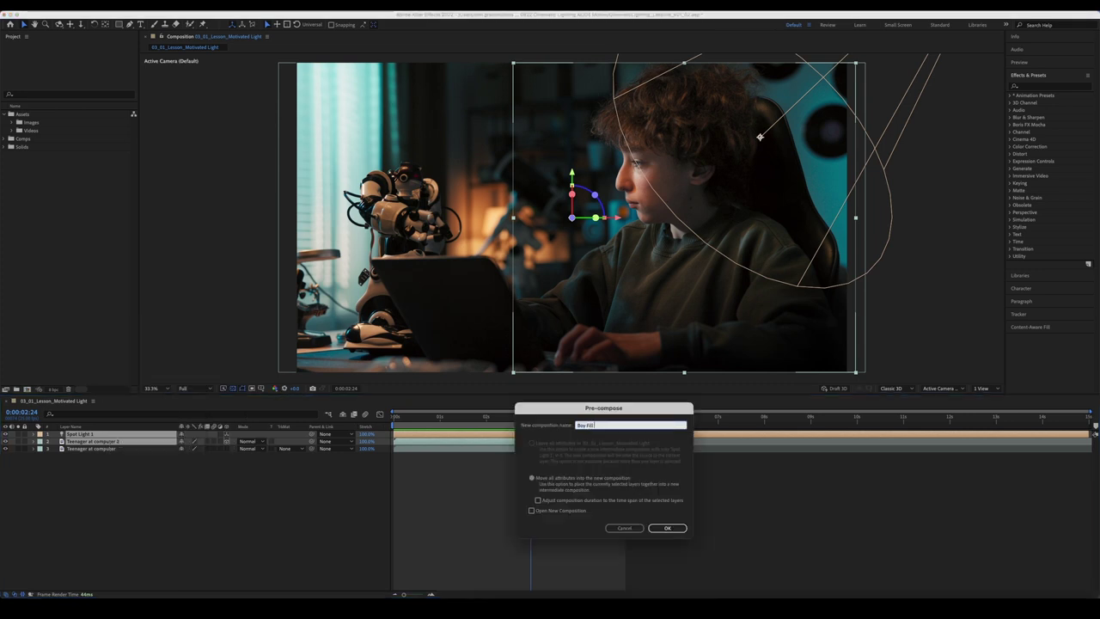
key(Return)
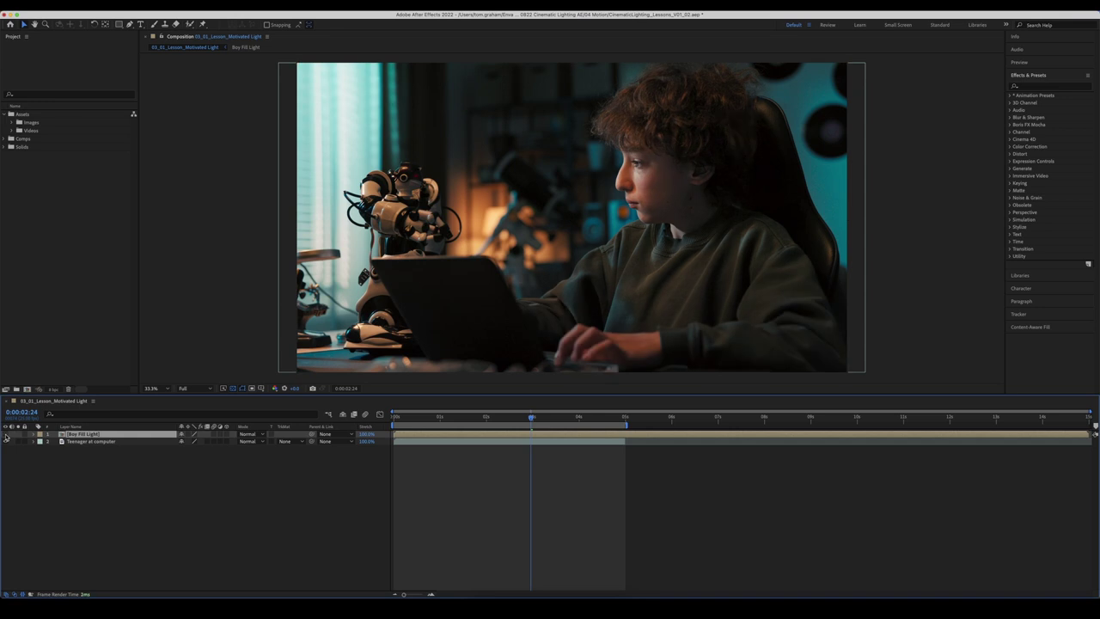
- Duplicate the Teenager at computer background layer, make the copy a 3D layer, and hide the original
click(90, 440)
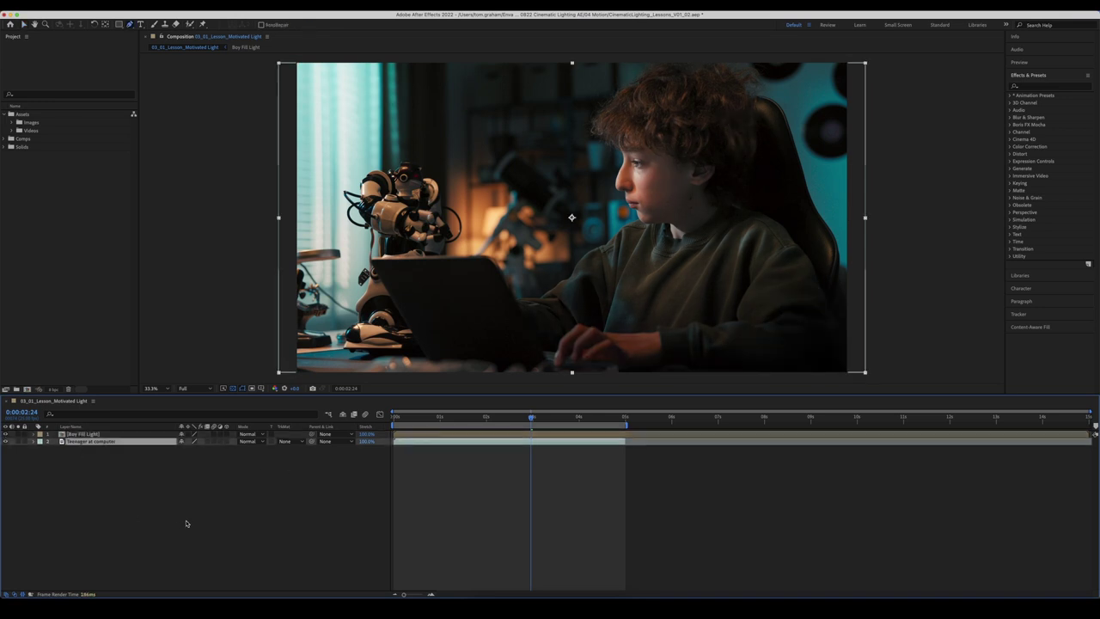
key(super+d)
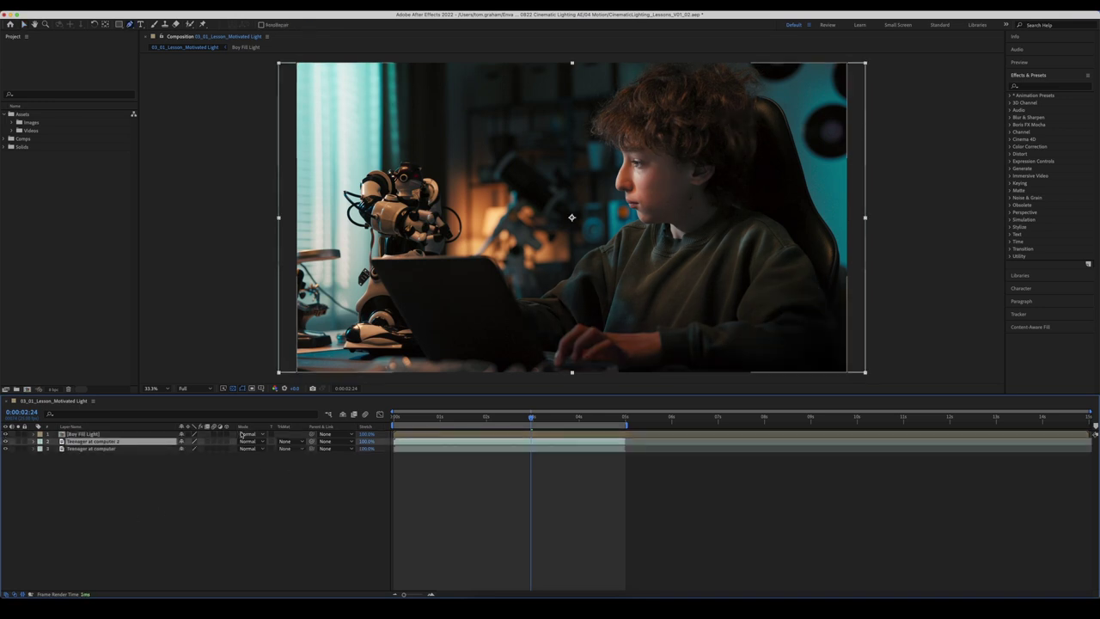
click(227, 441)
click(221, 481)
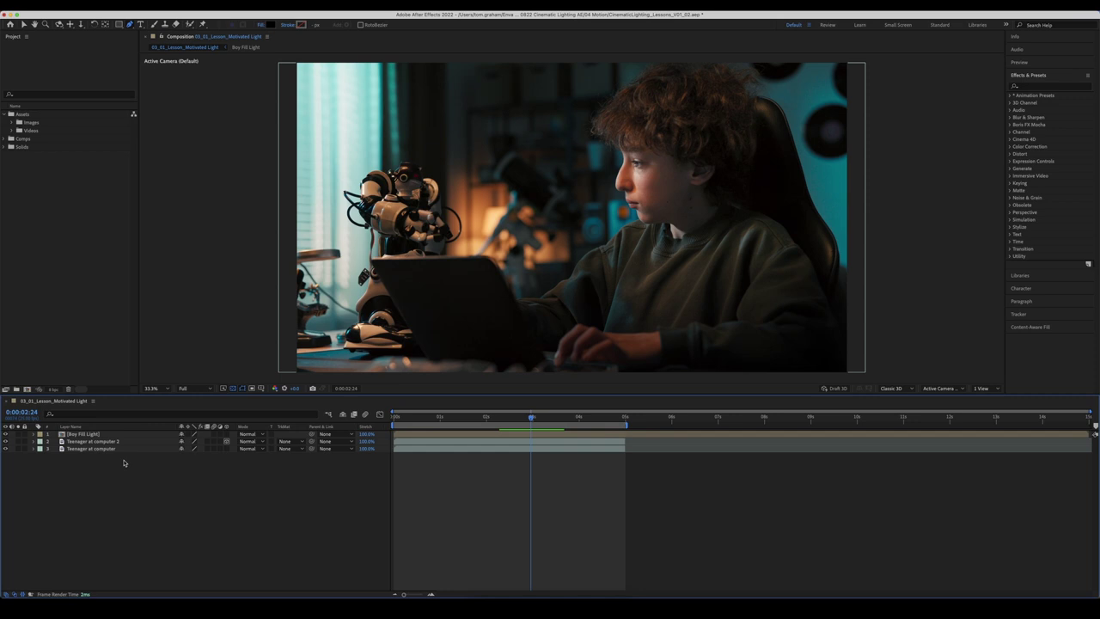
click(112, 442)
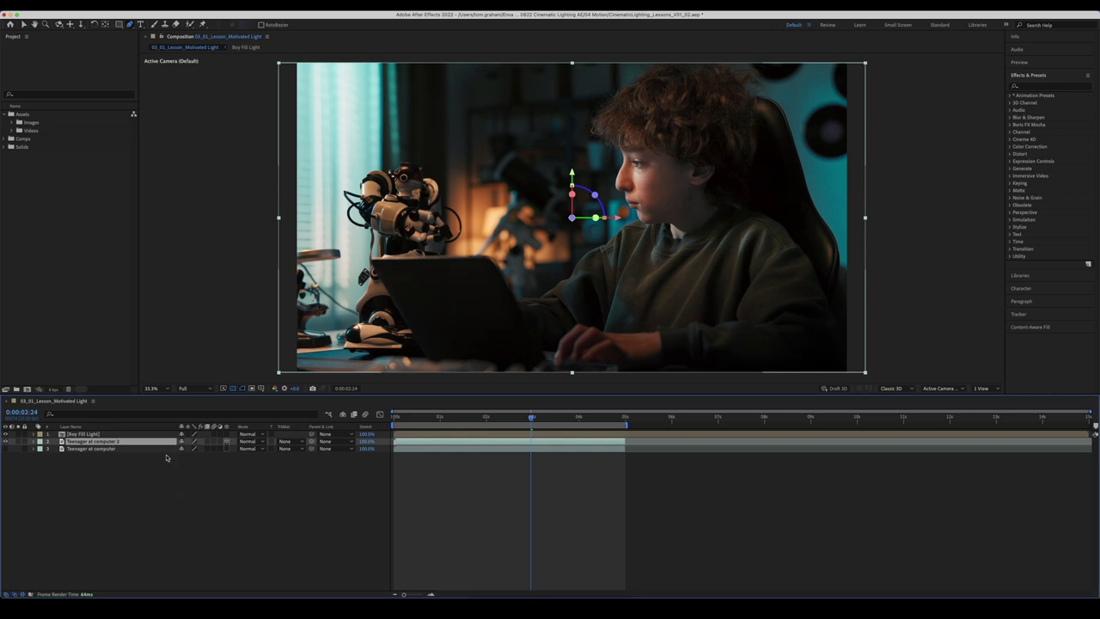
- Add a Point light above the duplicated footage, sampling its warm color from the glowing lamp in the background
right_click(264, 471)
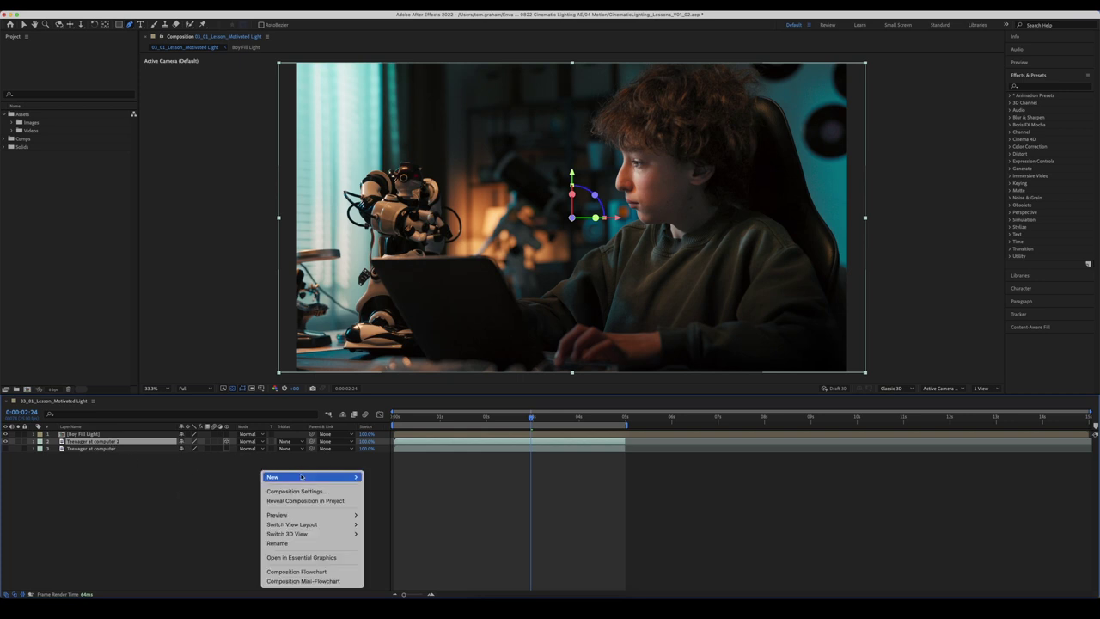
mouse_move(302, 477)
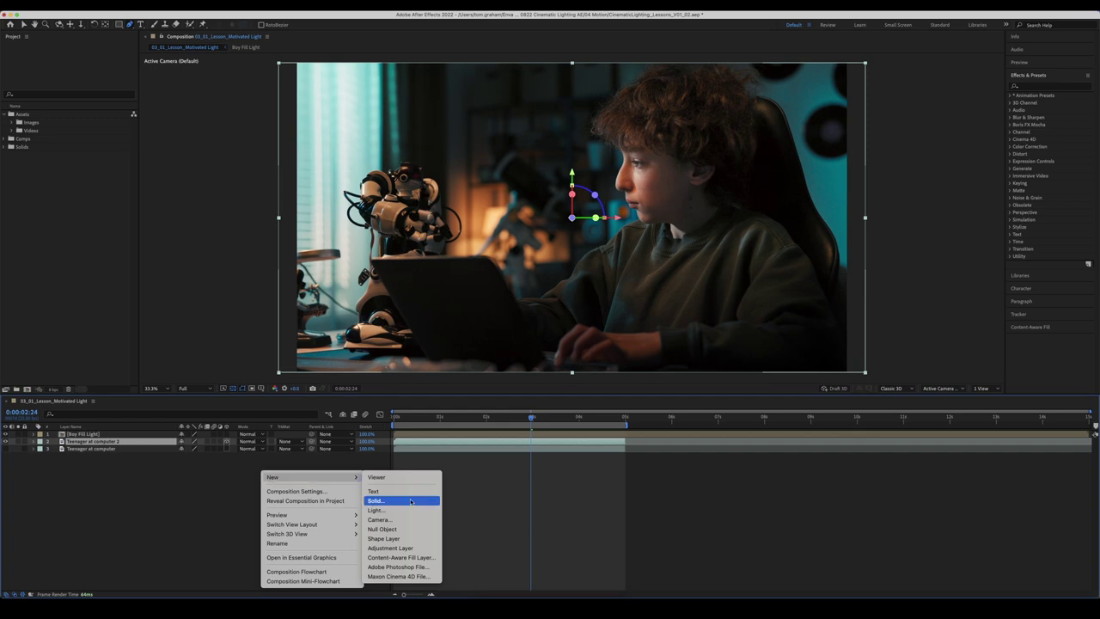
click(376, 509)
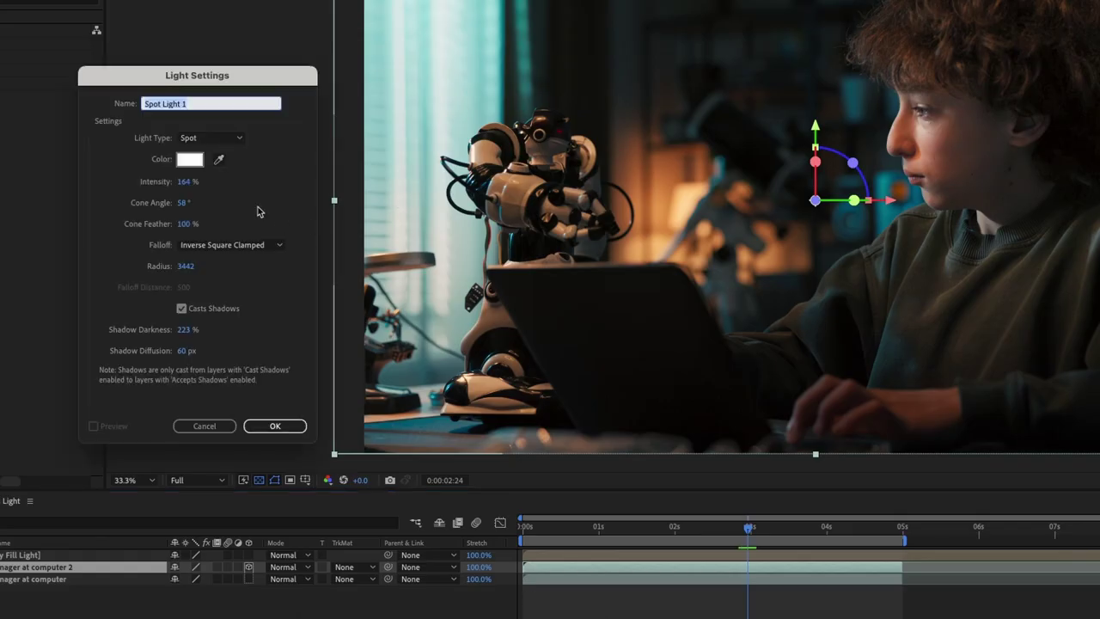
click(224, 140)
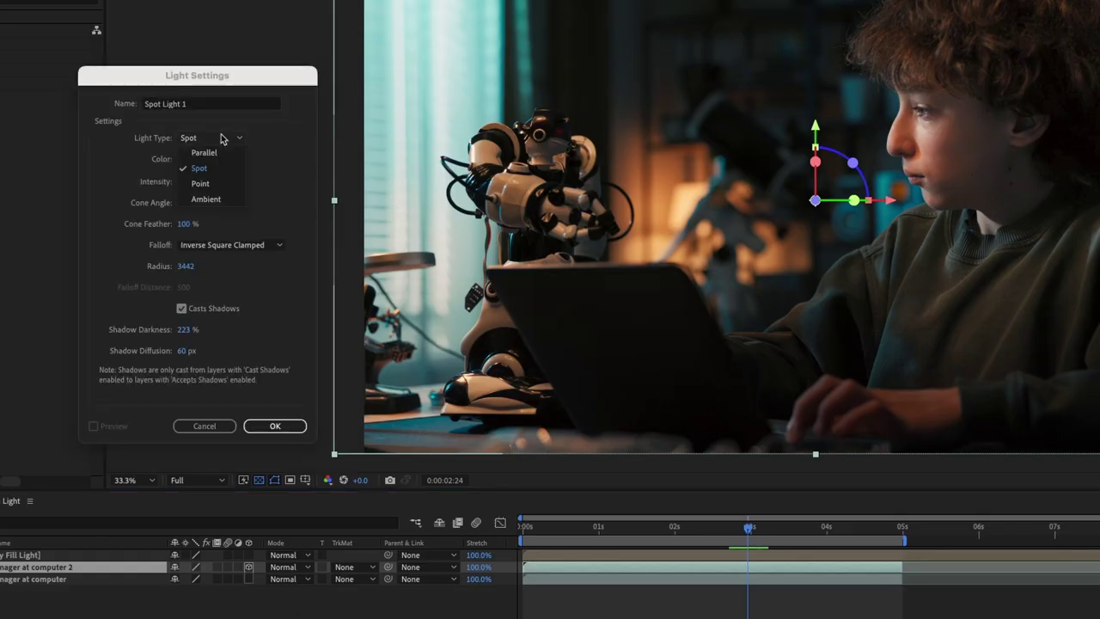
click(210, 182)
click(219, 159)
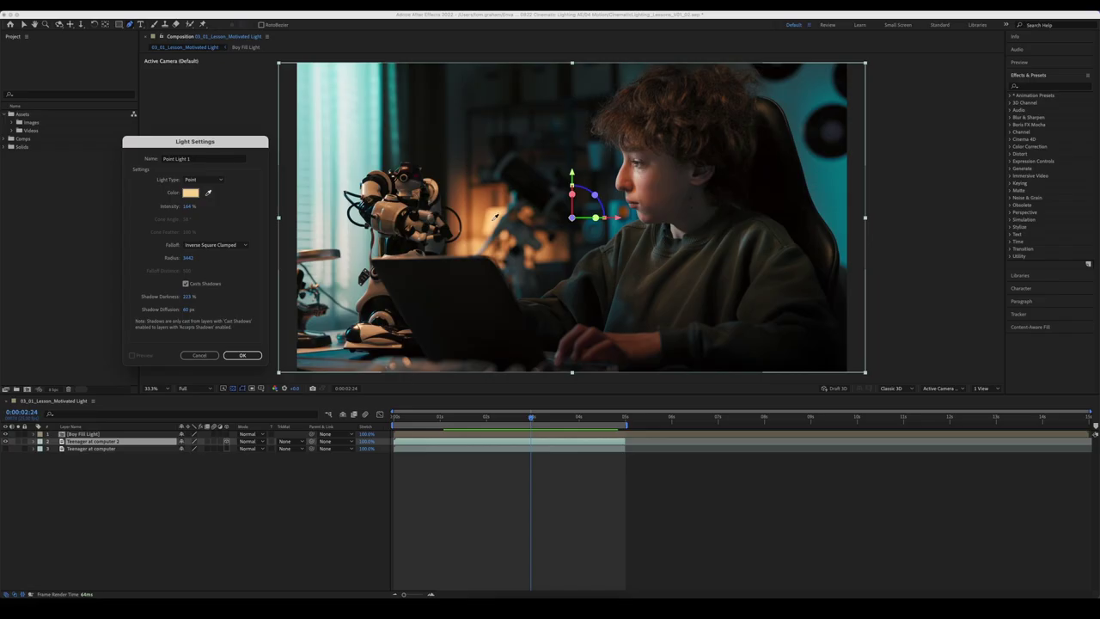
click(493, 223)
click(244, 355)
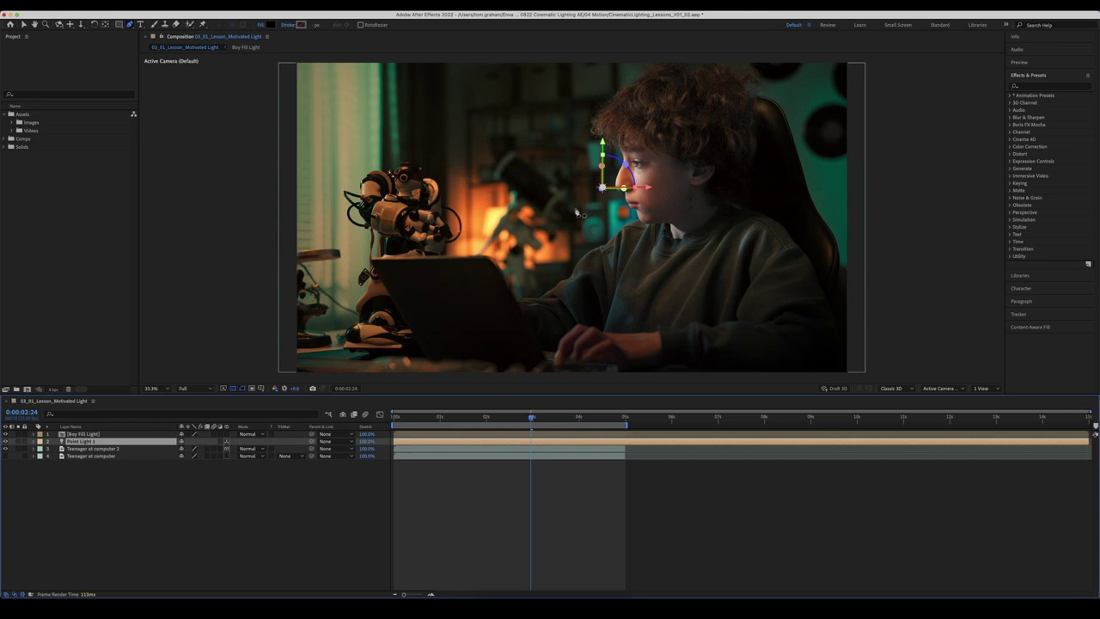
- Move Point Light 1 onto the glowing background lamp between the robot and the teenager
click(24, 24)
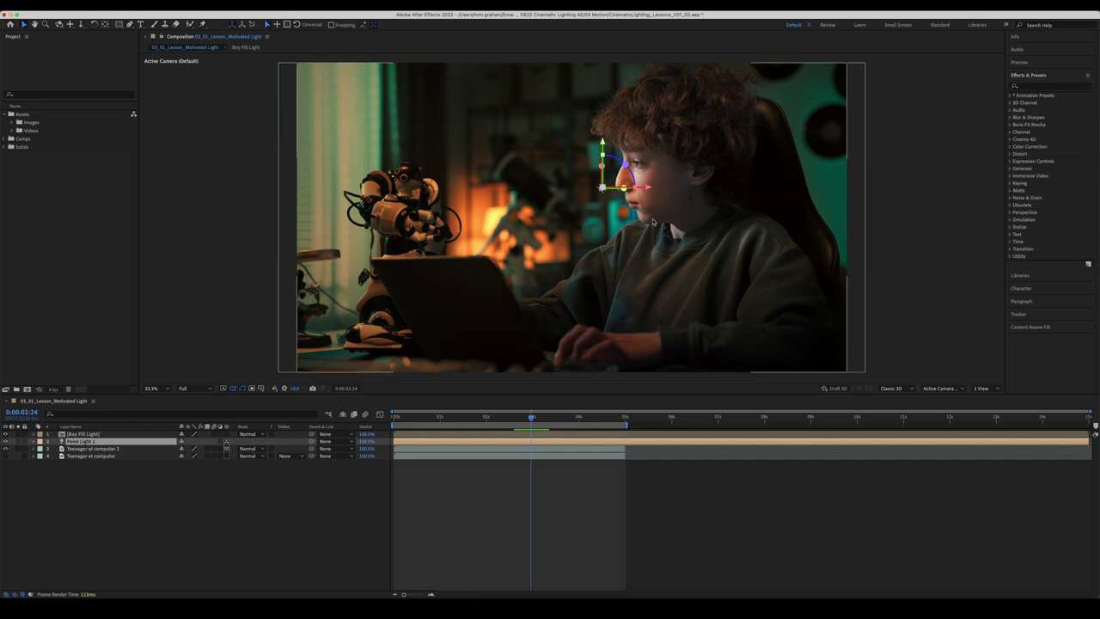
drag(646, 187, 538, 223)
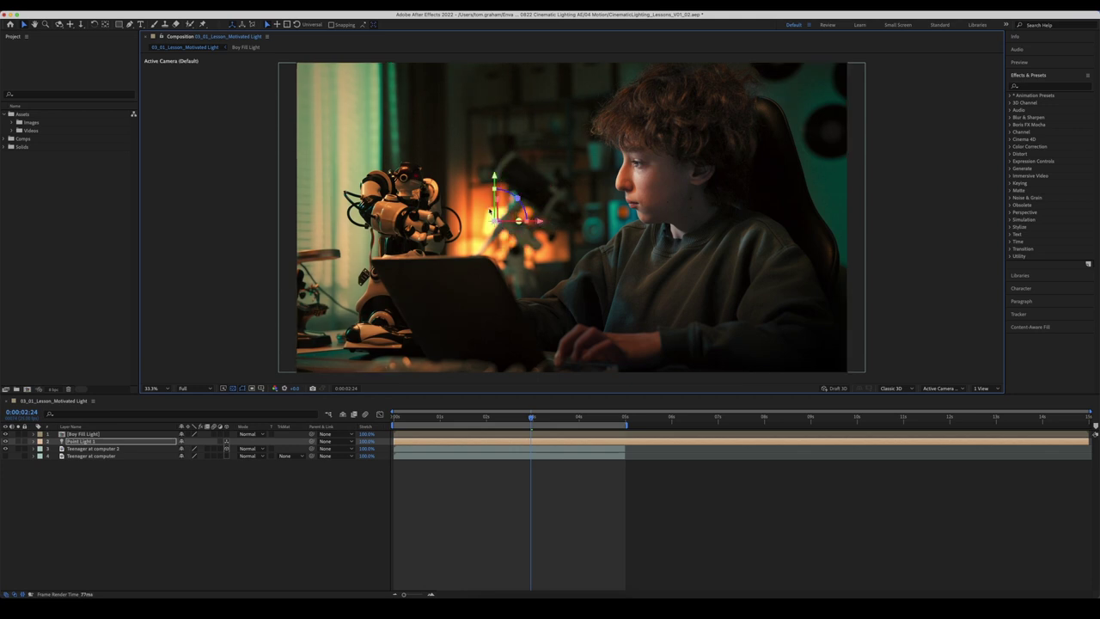
click(215, 471)
- Lower Point Light 1's intensity to 21% in its light settings
double_click(110, 442)
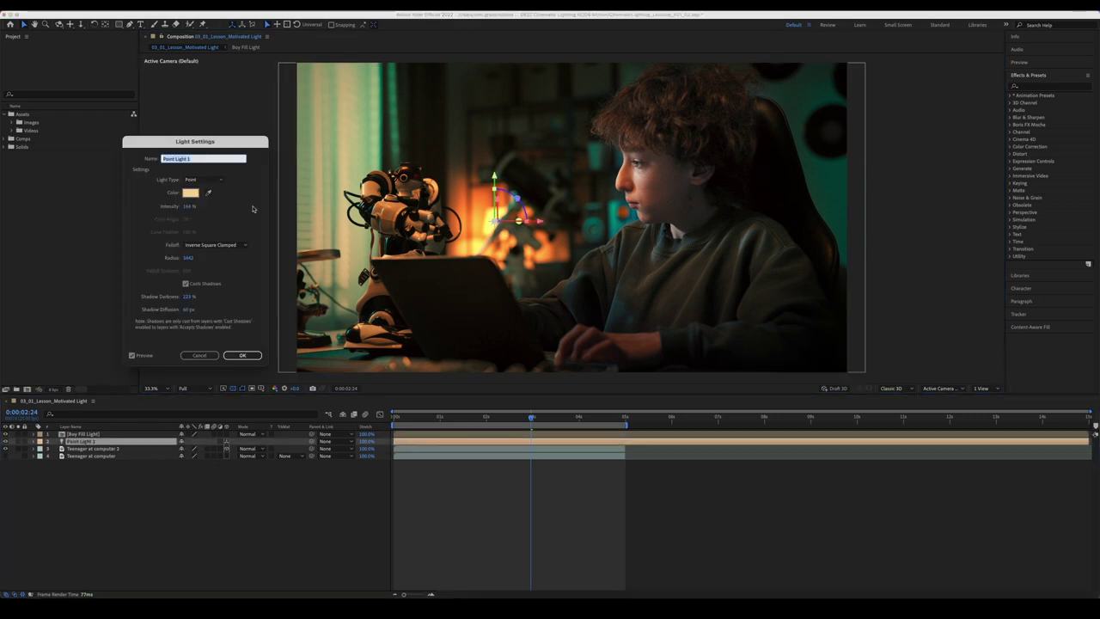
drag(191, 208, 130, 209)
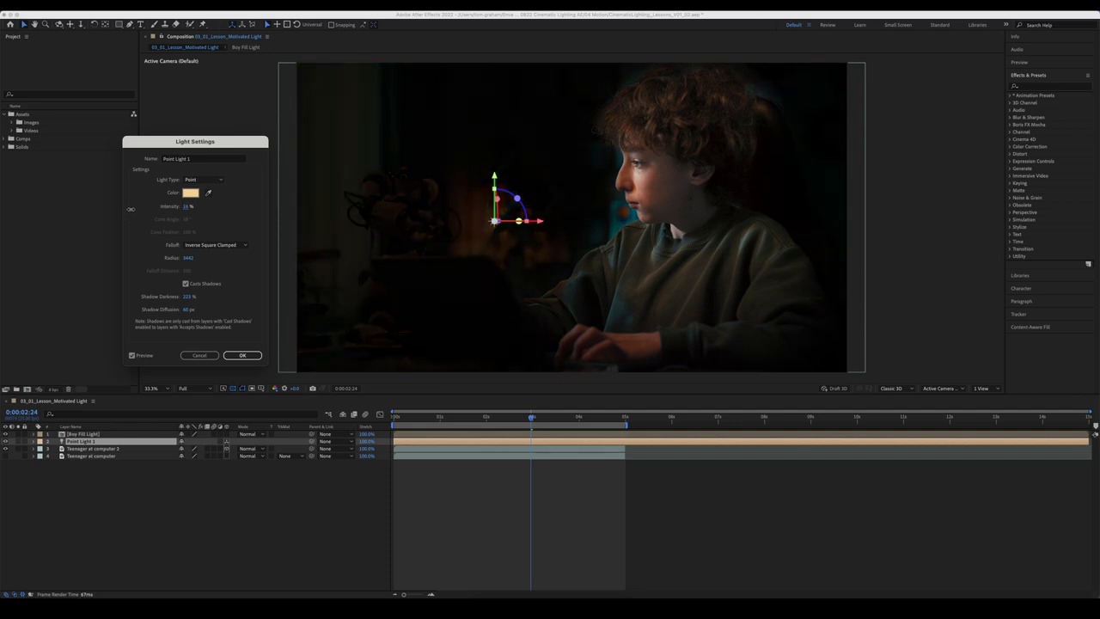
click(241, 355)
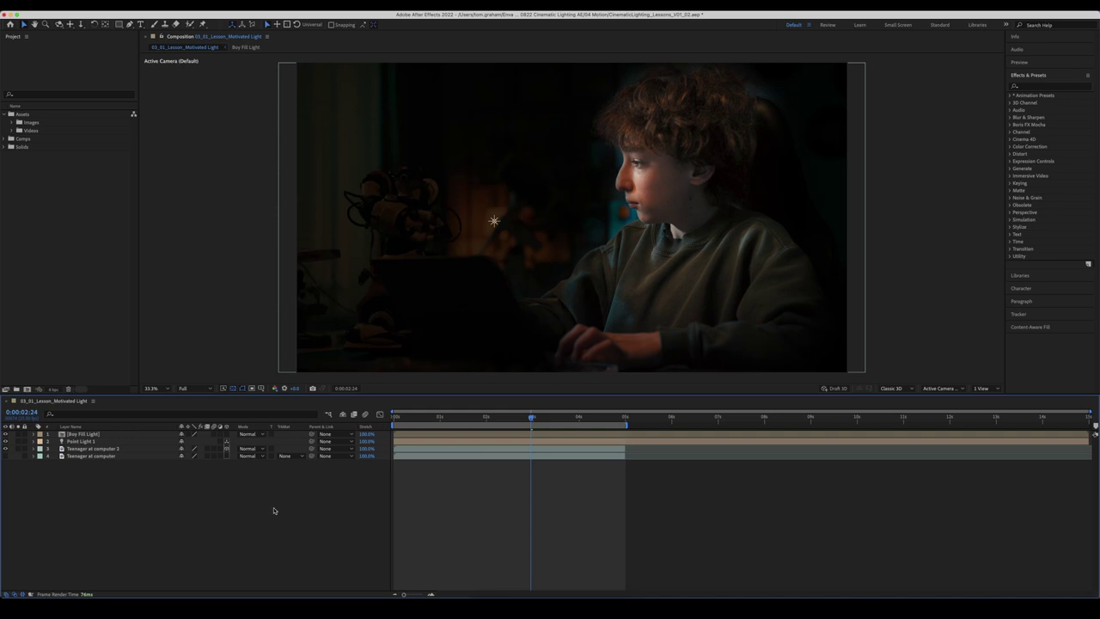
- Add an Ambient light to the composition, keeping the warm color and 21% intensity
right_click(258, 484)
mouse_move(267, 484)
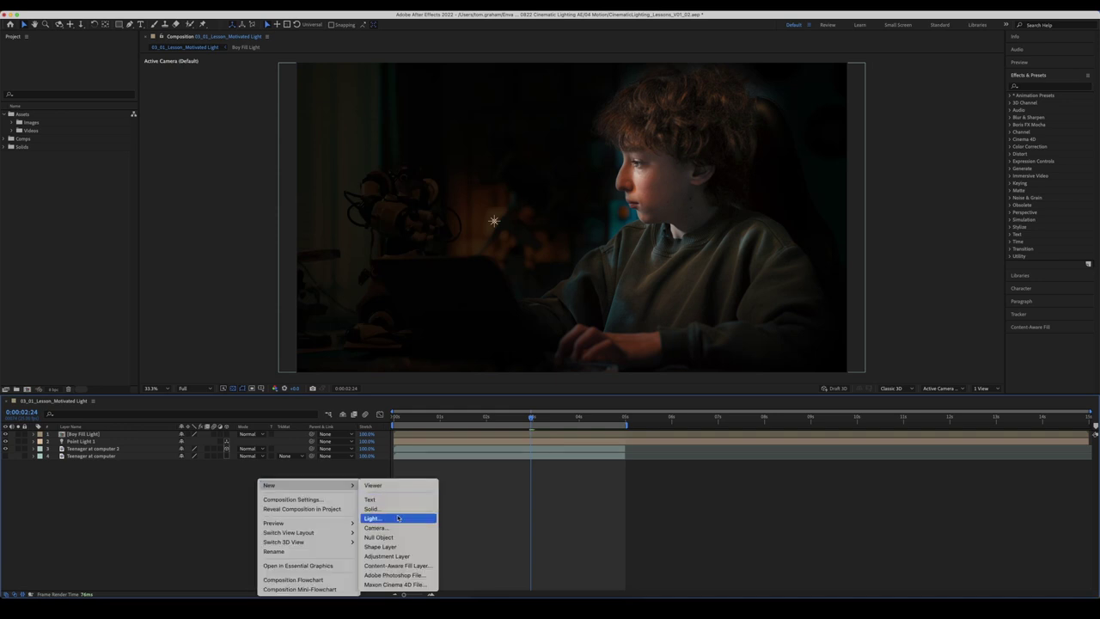
click(398, 518)
click(199, 182)
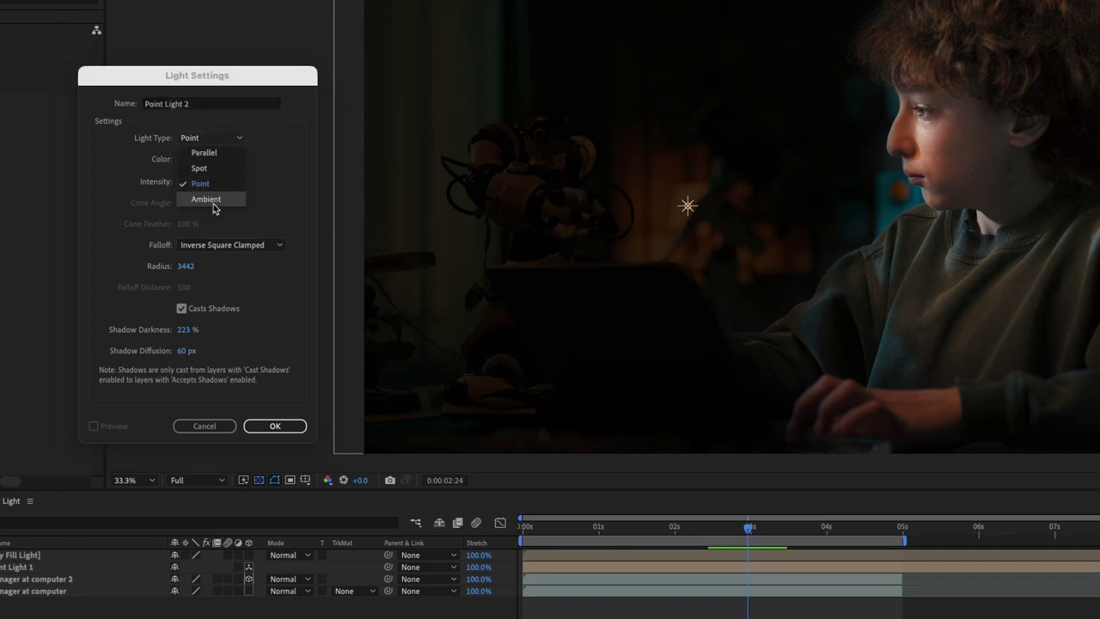
click(214, 200)
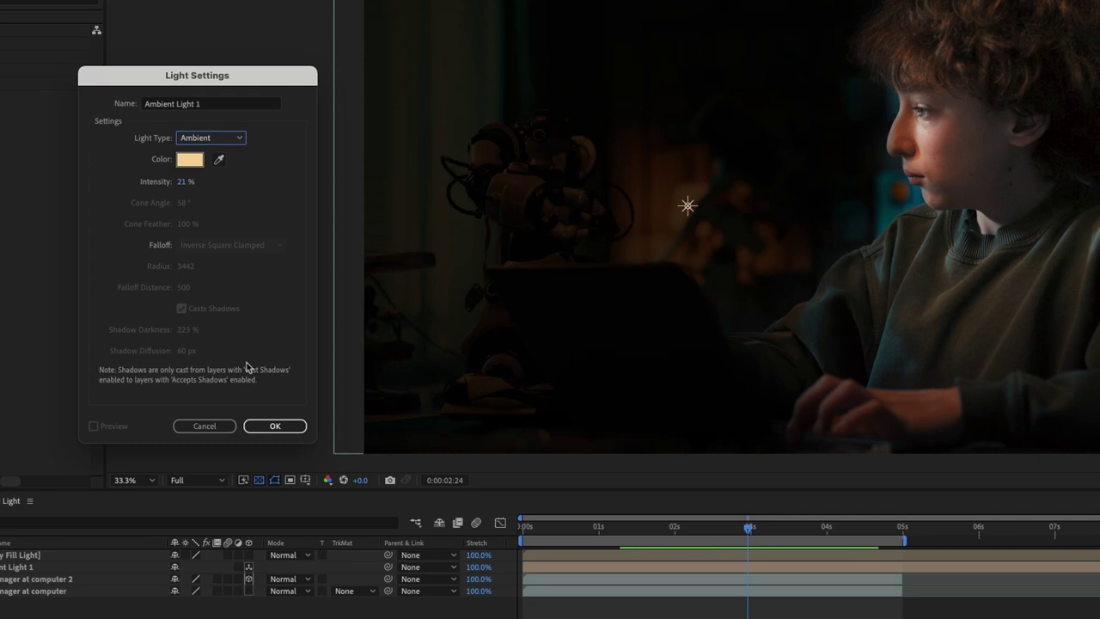
click(275, 425)
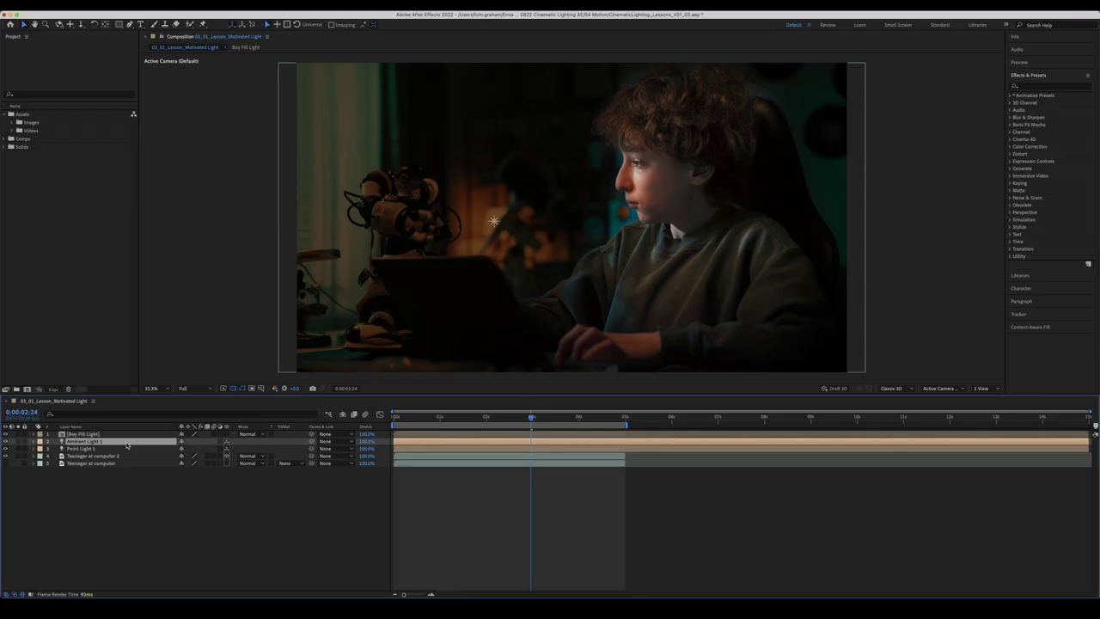
- Raise Ambient Light 1's intensity to about 113% to brighten the background
double_click(126, 443)
drag(187, 207, 224, 199)
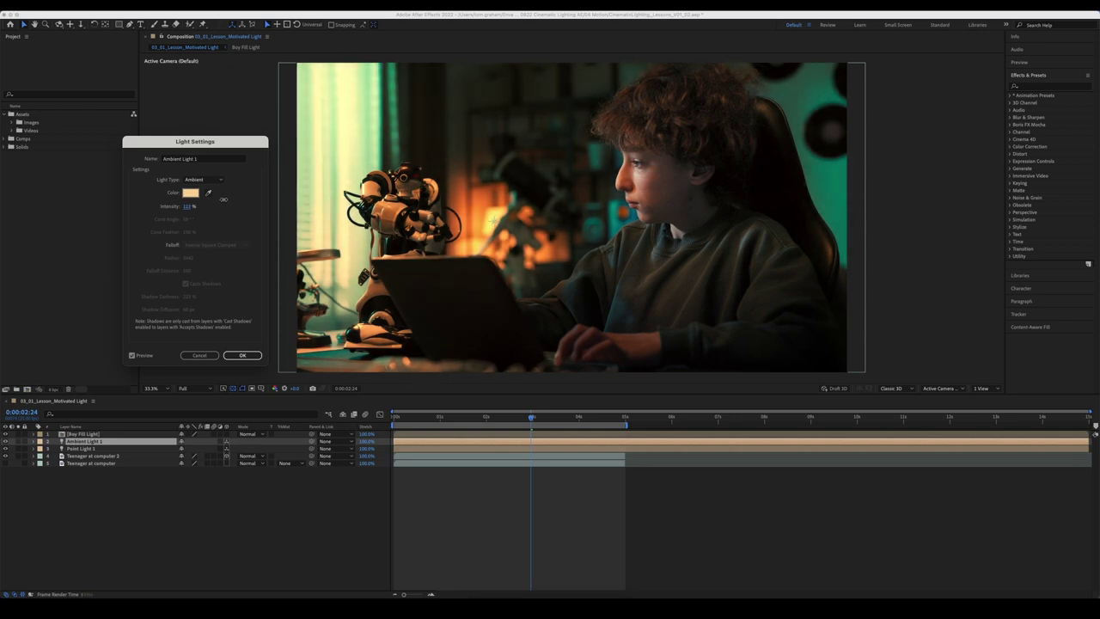
click(242, 355)
- Lower Point Light 1's intensity to a slightly negative percentage in its light settings
double_click(96, 450)
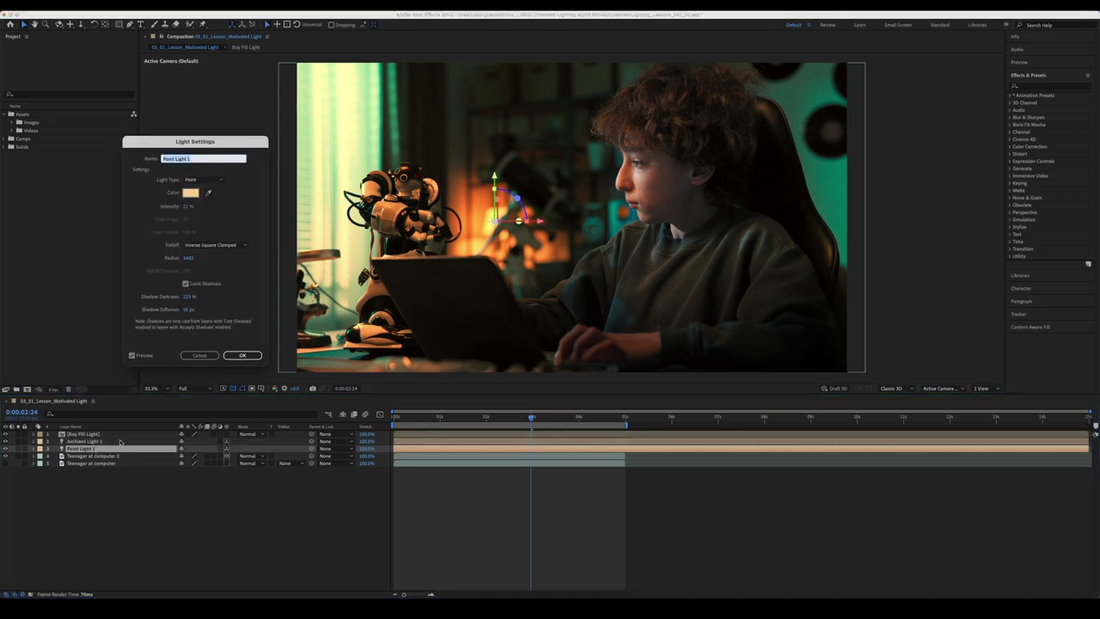
drag(186, 206, 152, 203)
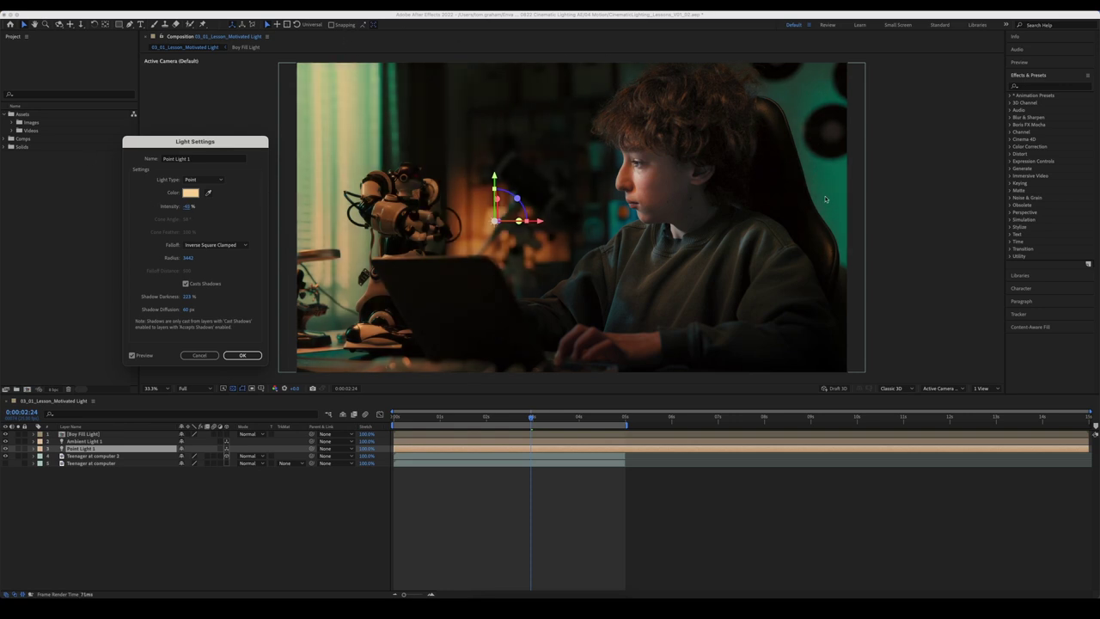
click(242, 355)
- Mask the Teenager at computer 2 layer with an ellipse around the background lamp and feather the mask about 865 pixels
key(ctrl+Down)
click(117, 24)
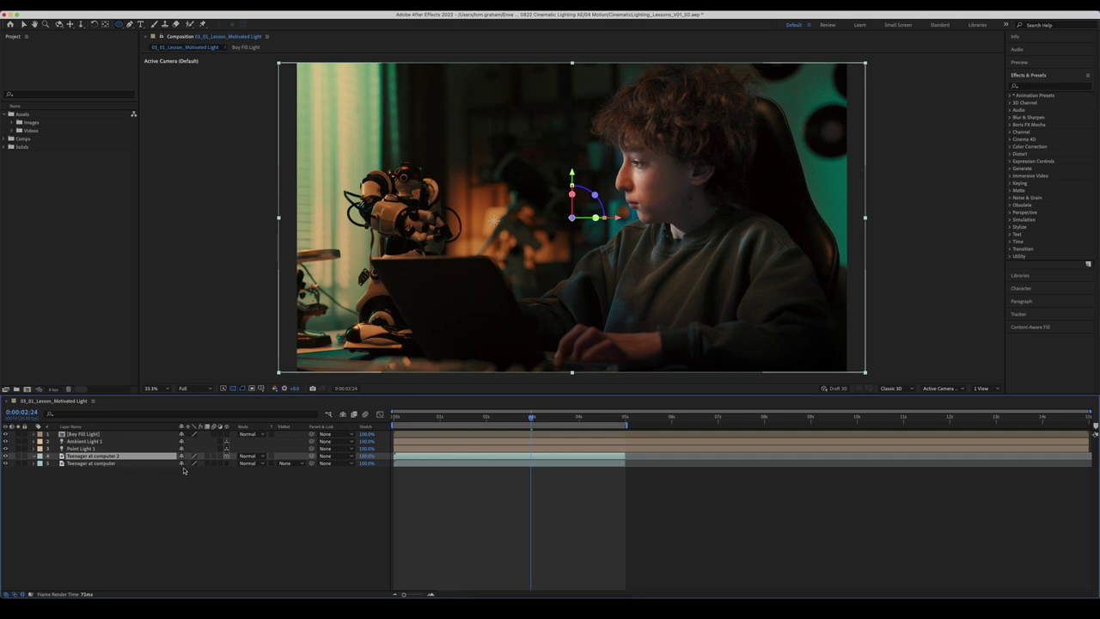
click(427, 158)
drag(427, 158, 582, 300)
key(f)
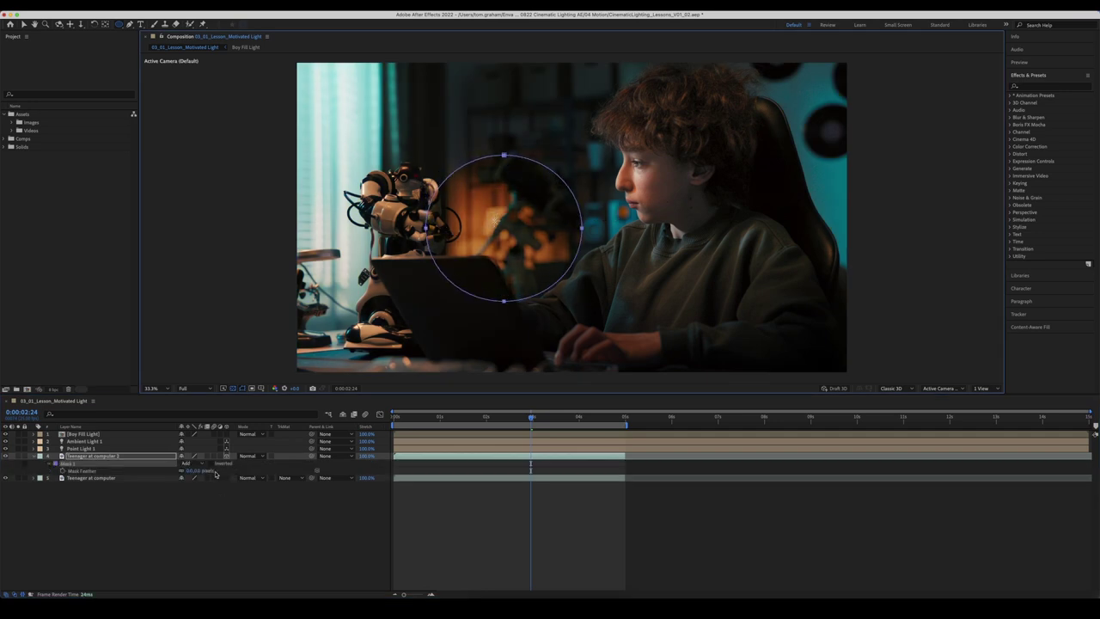
drag(197, 471, 196, 472)
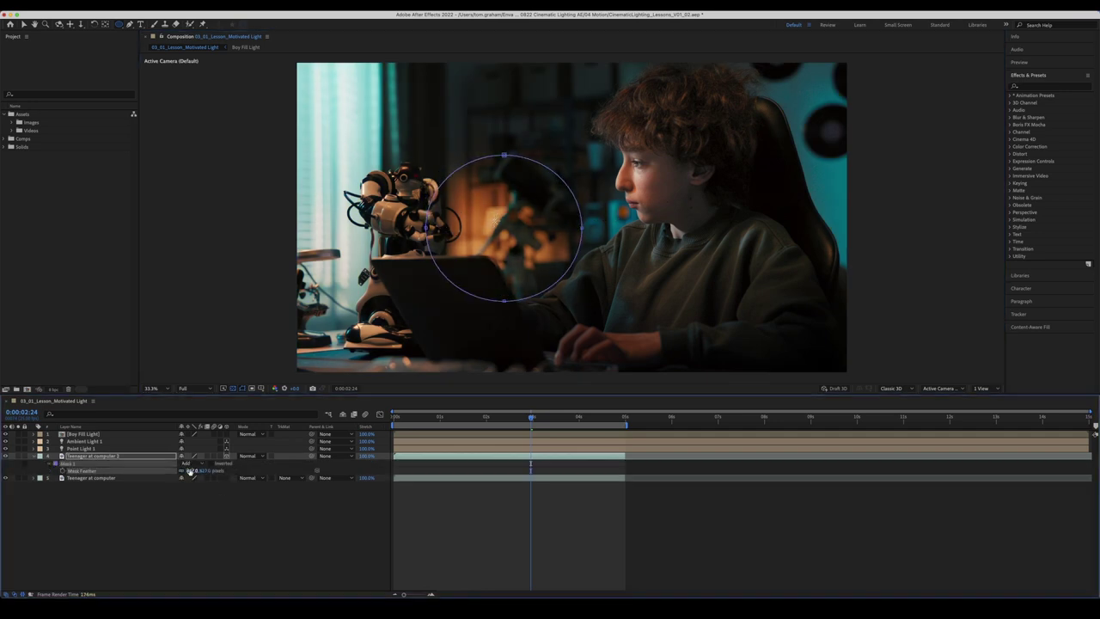
click(152, 520)
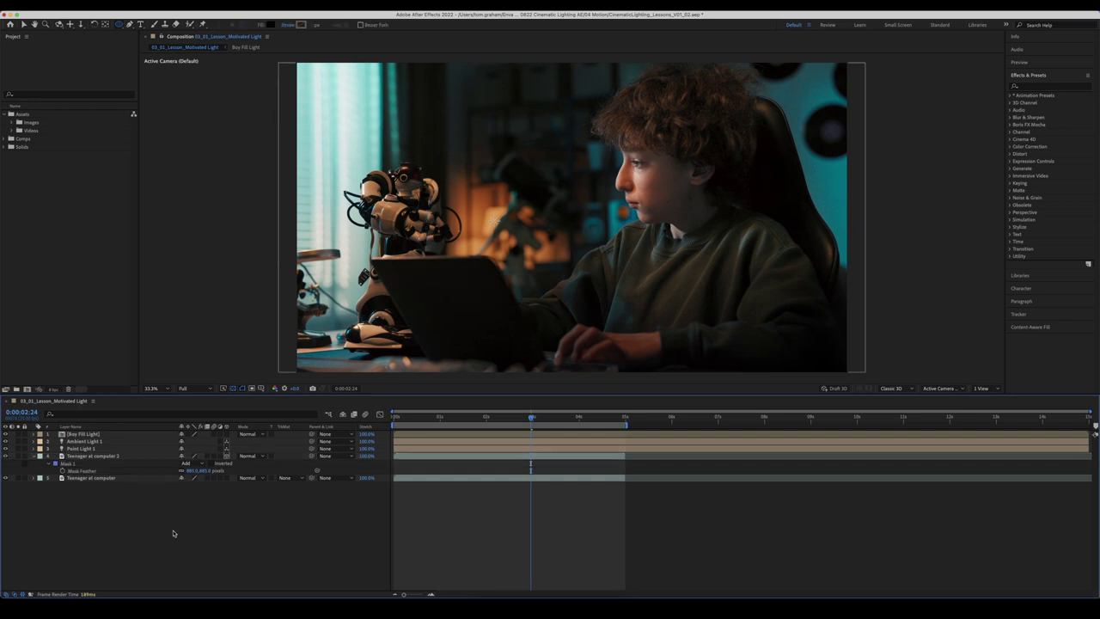
- Toggle Point Light 1's visibility at an earlier frame to compare the background with and without the light
drag(495, 421, 521, 431)
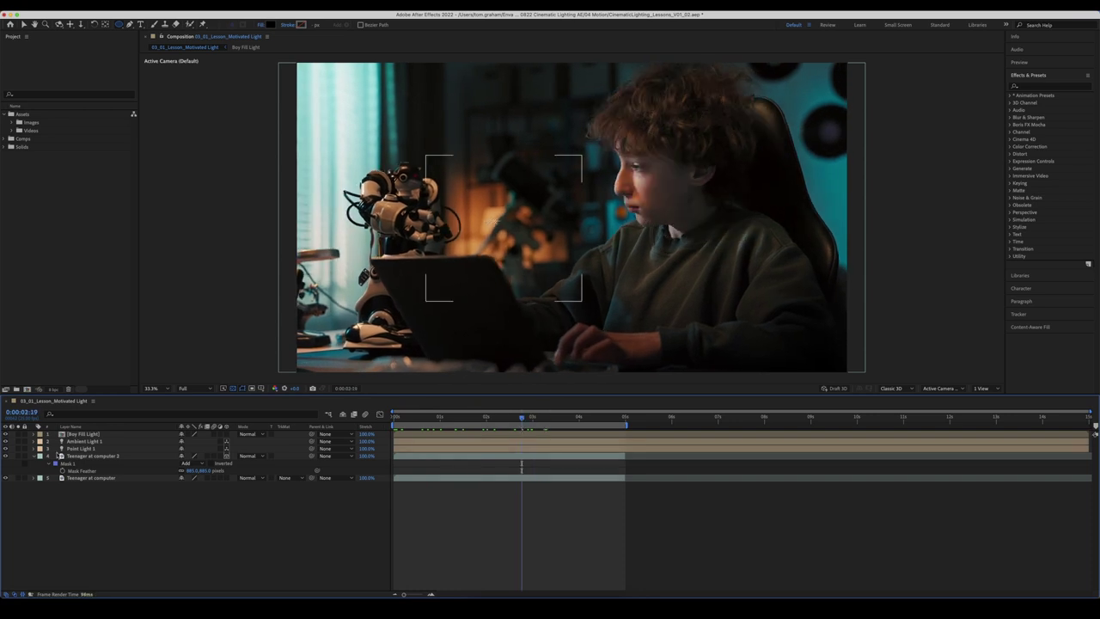
click(56, 449)
click(5, 449)
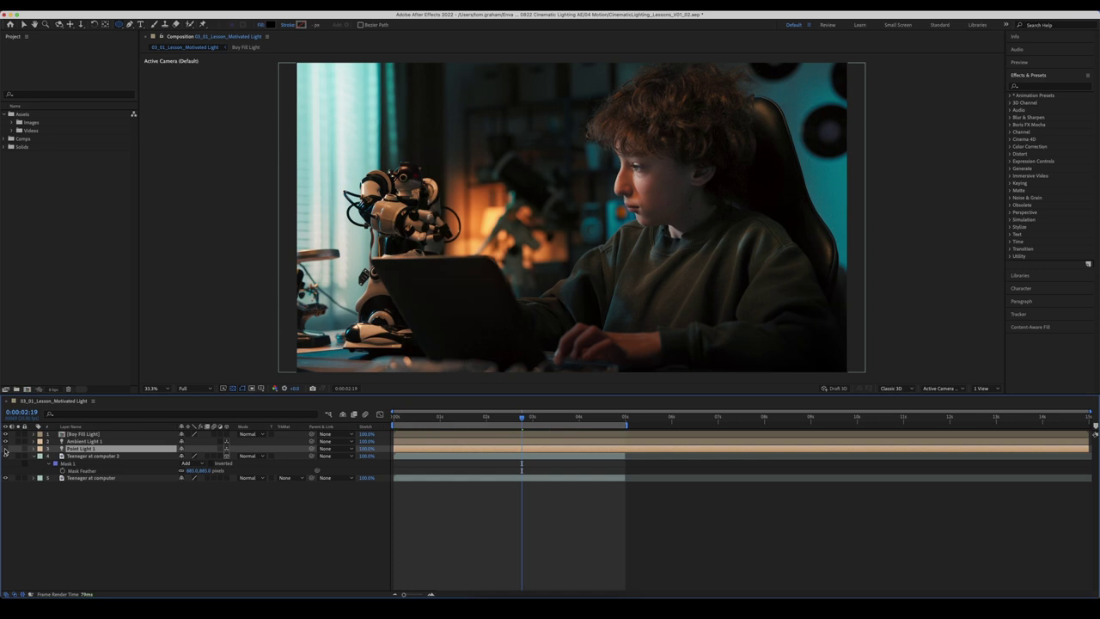
click(5, 448)
click(5, 448)
click(5, 449)
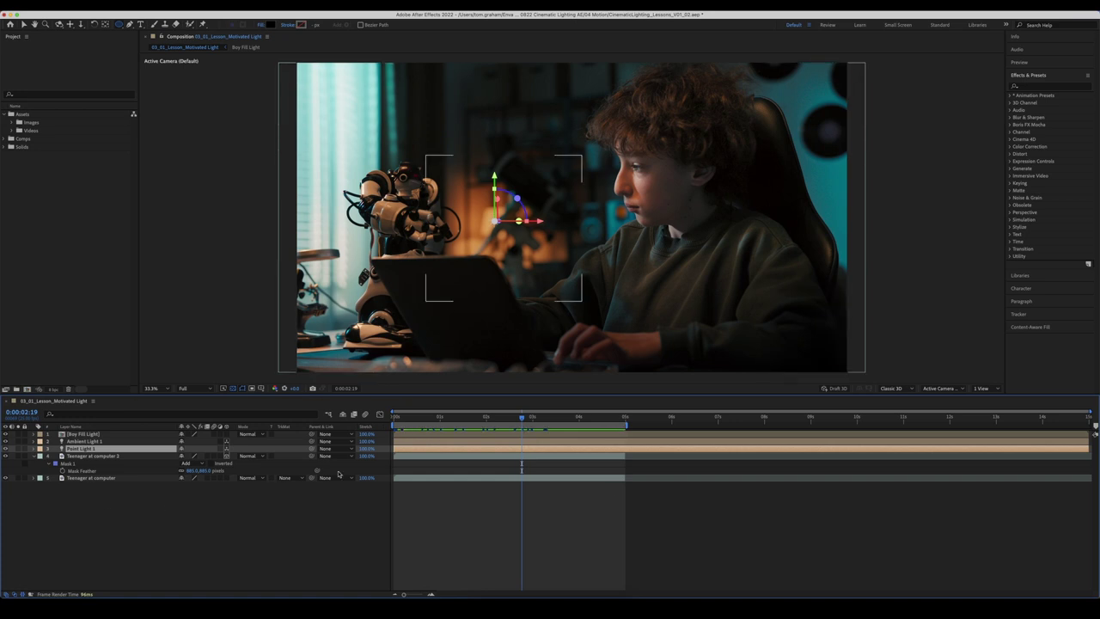
click(237, 519)
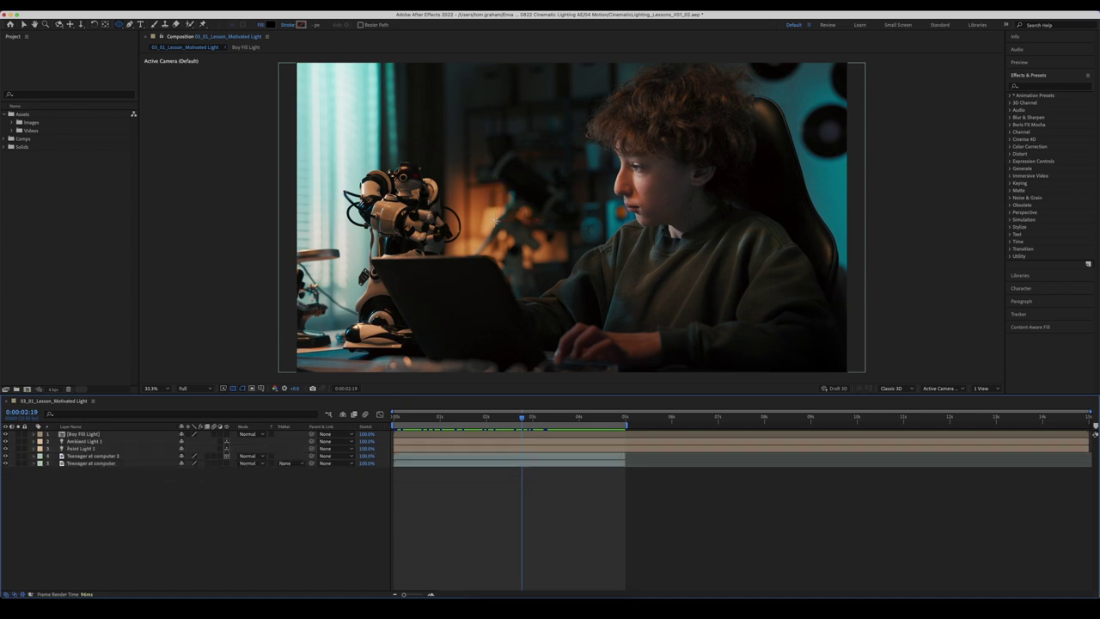
- Toggle the Boy Fill Light, lights and Teenager at computer 2 layers off and on to compare the lighting with the original shot
click(6, 455)
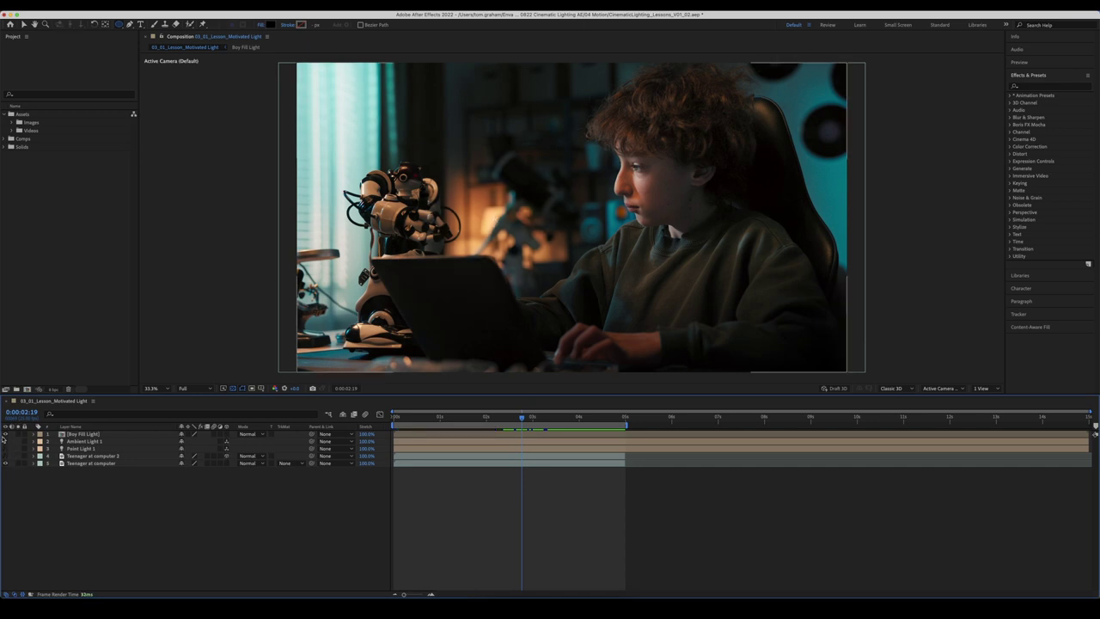
drag(6, 434, 6, 456)
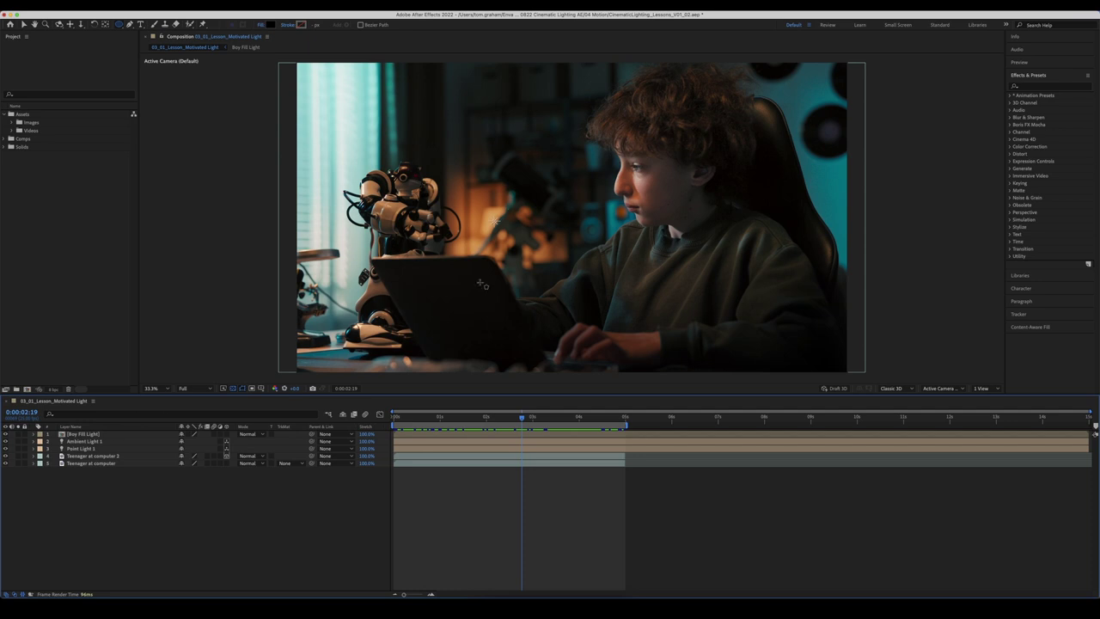
mouse_move(5, 456)
mouse_down()
mouse_move(6, 438)
mouse_move(6, 458)
mouse_up()
click(6, 434)
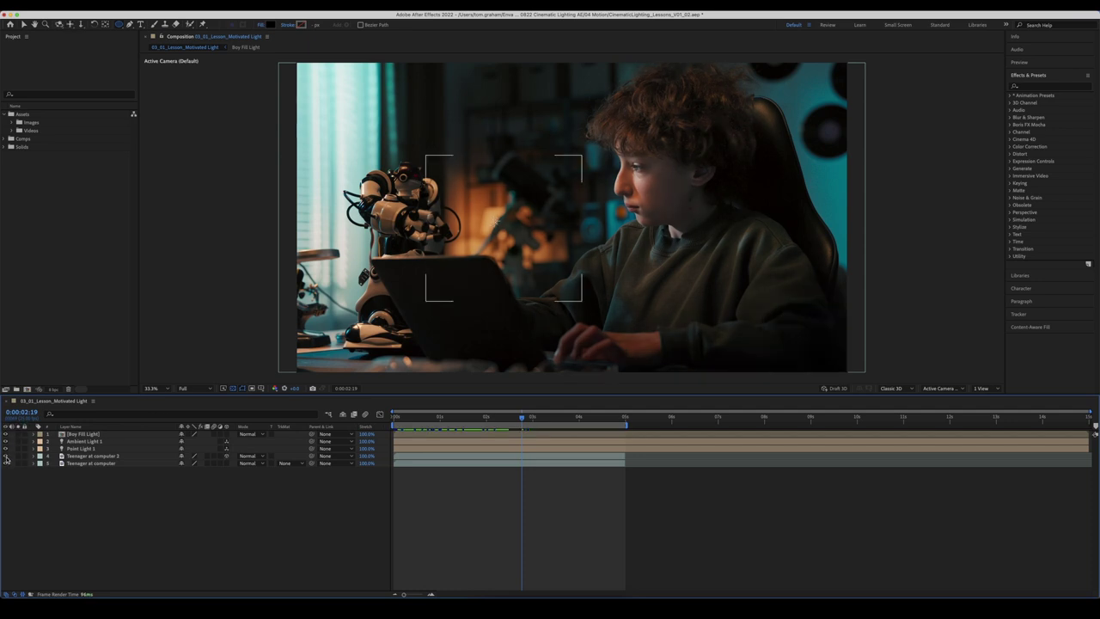
- Scrub through the shot with Teenager at computer 2 selected to examine how the lamp moves relative to the light
click(93, 456)
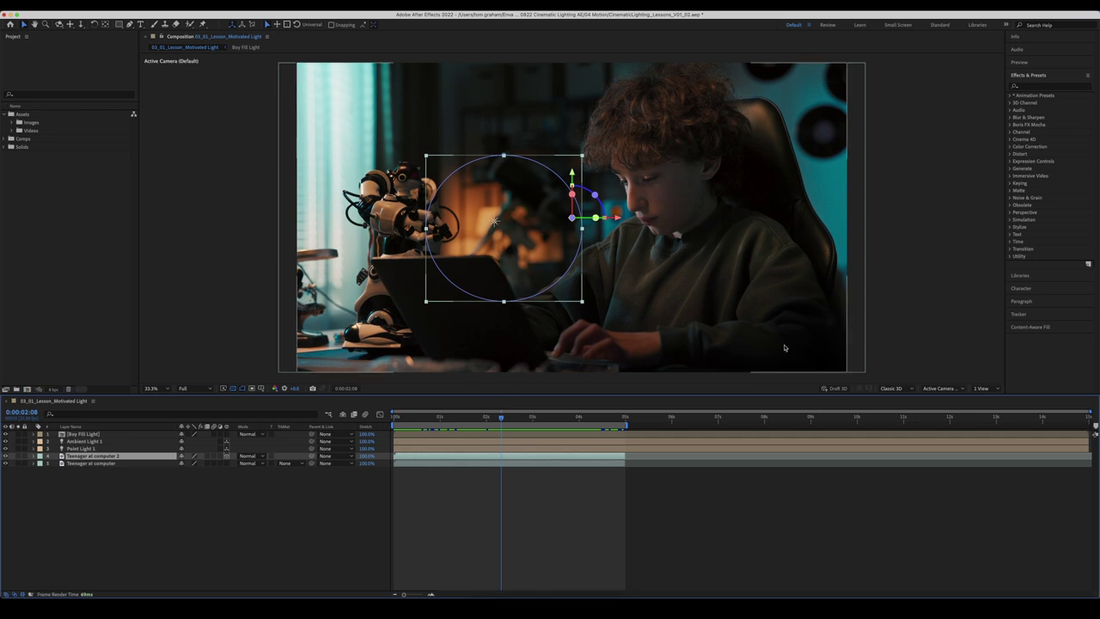
drag(501, 417, 542, 416)
key(Home)
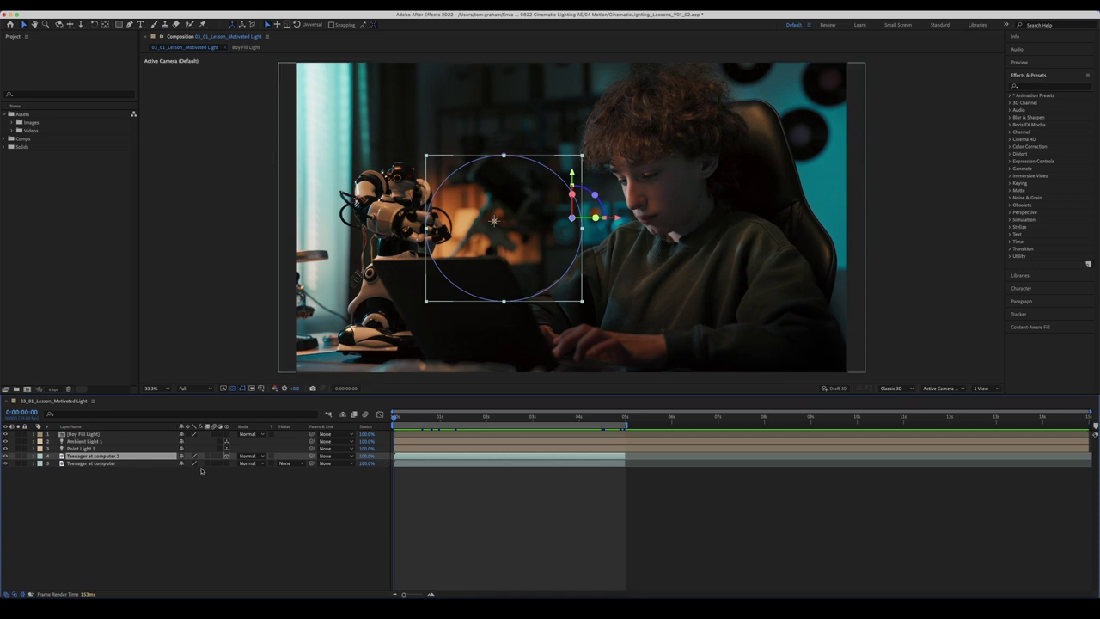
- Keyframe Point Light 1's position at the first frame and at the clip's end near 5 seconds so it follows the lamp
click(93, 448)
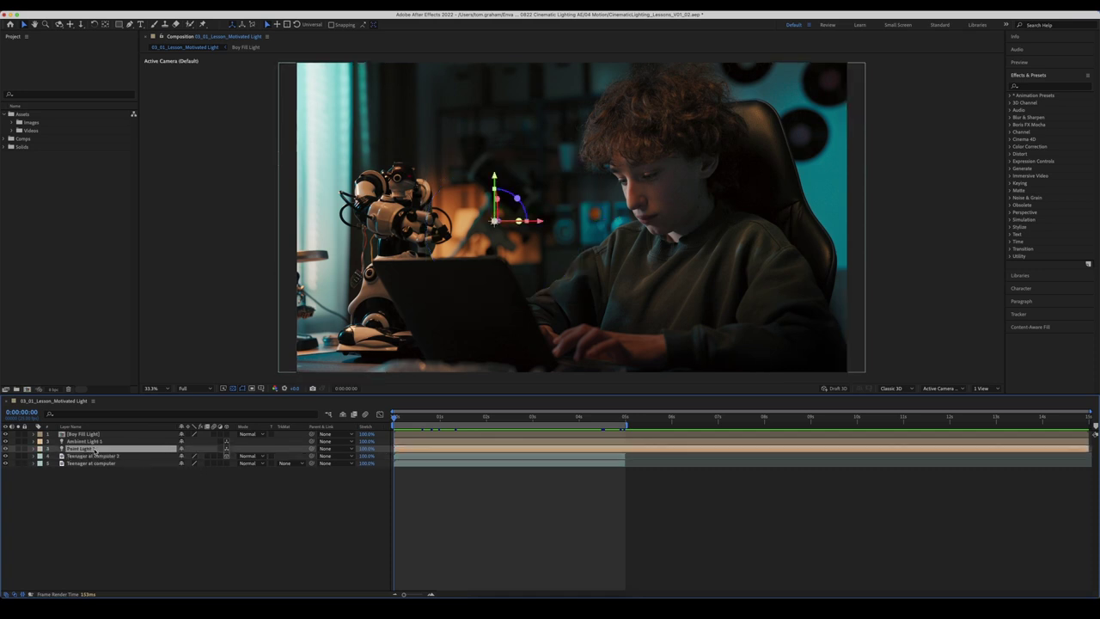
click(35, 449)
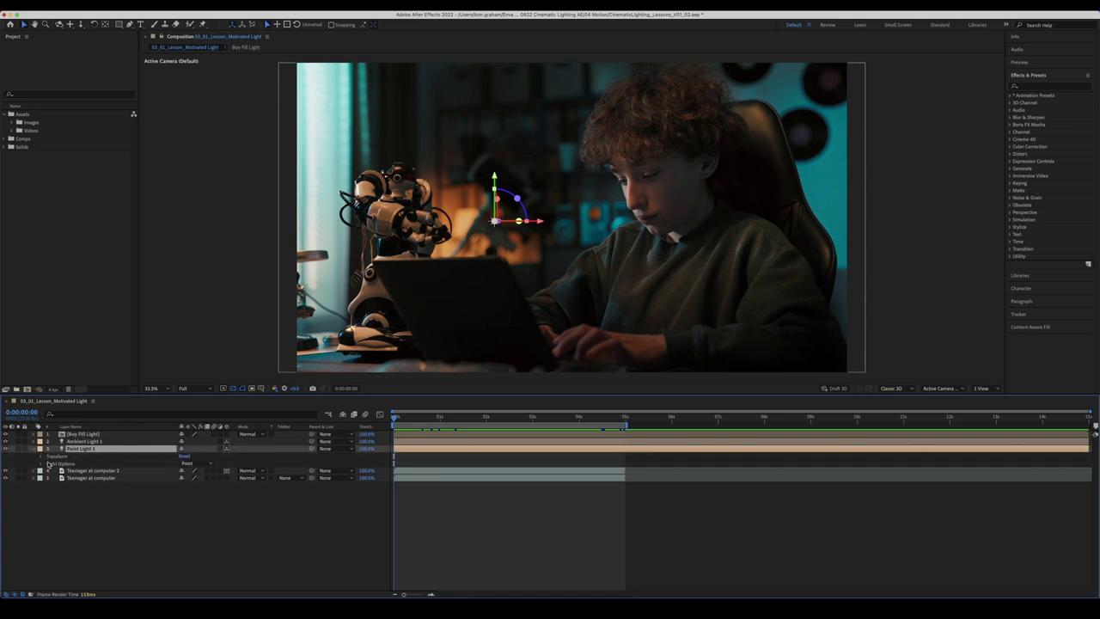
click(41, 456)
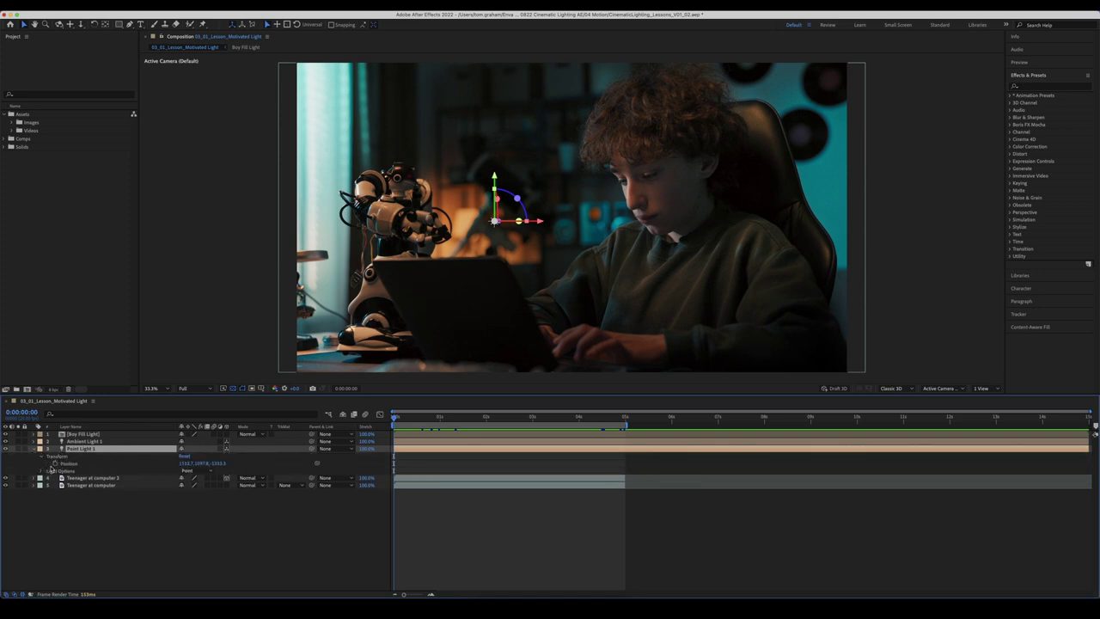
click(54, 463)
drag(541, 224, 512, 221)
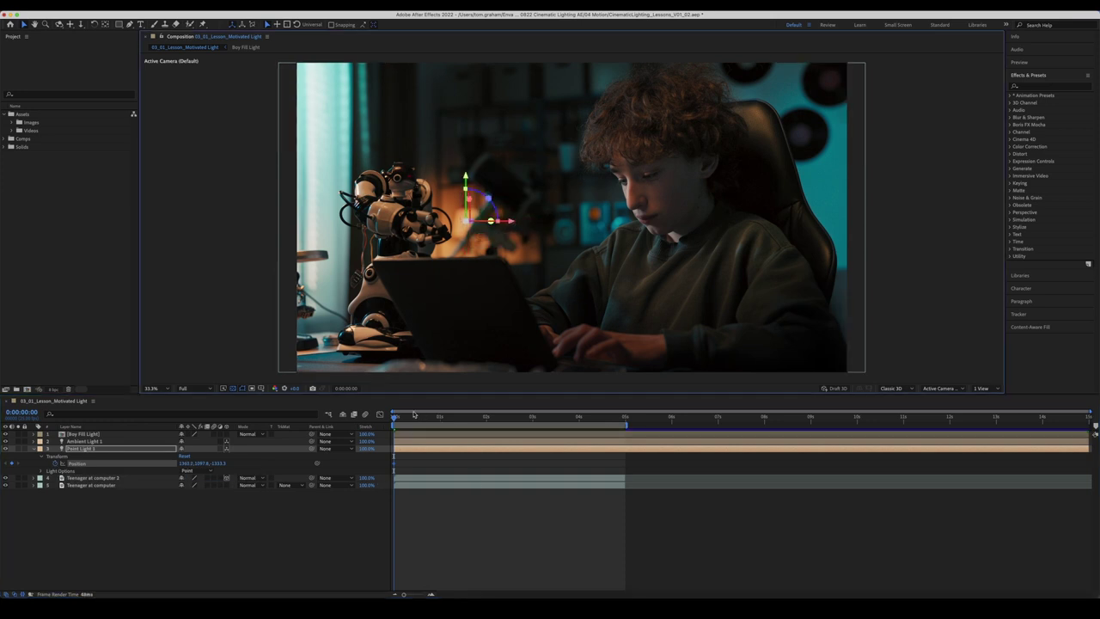
drag(395, 417, 624, 420)
drag(509, 223, 557, 222)
- Scrub and play the shot from the first frame to check Point Light 1's animated position
drag(625, 418, 464, 418)
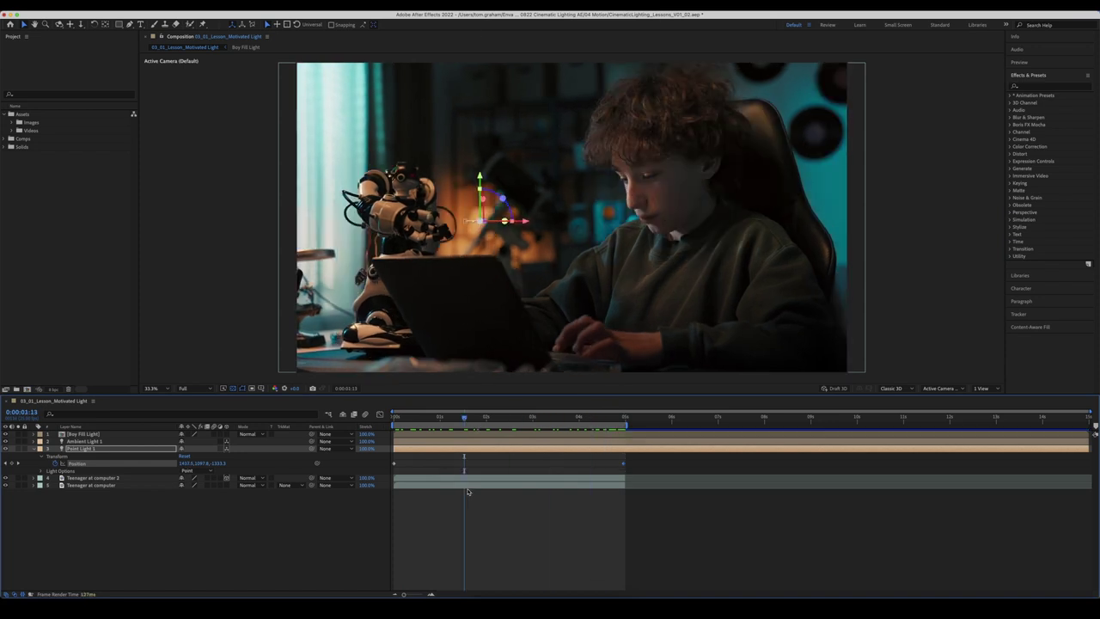
drag(465, 419, 391, 419)
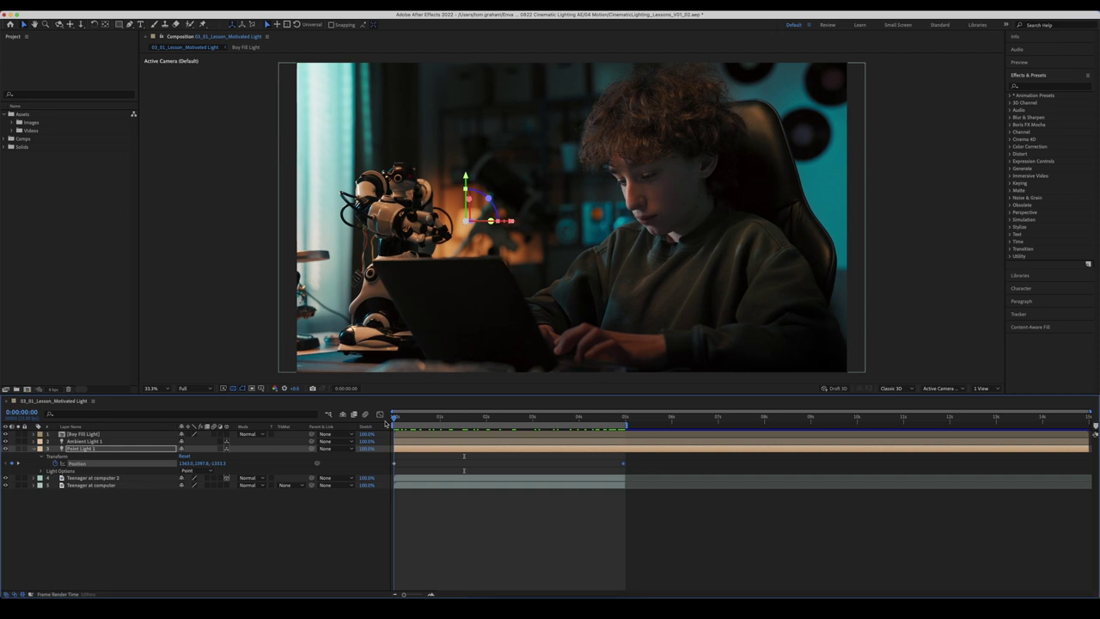
click(441, 544)
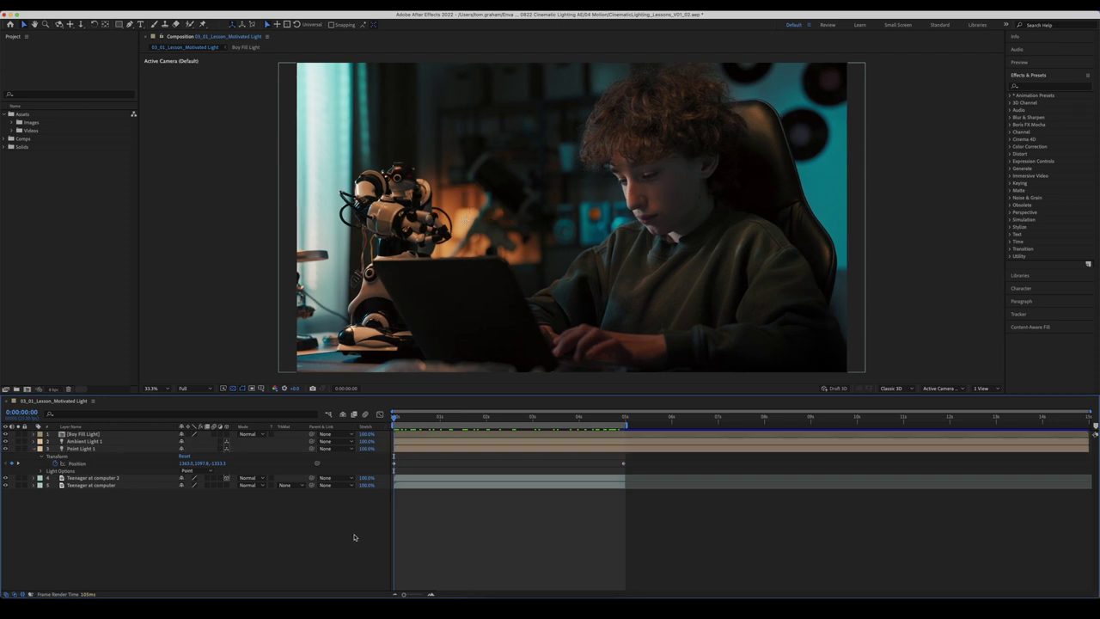
key(space)
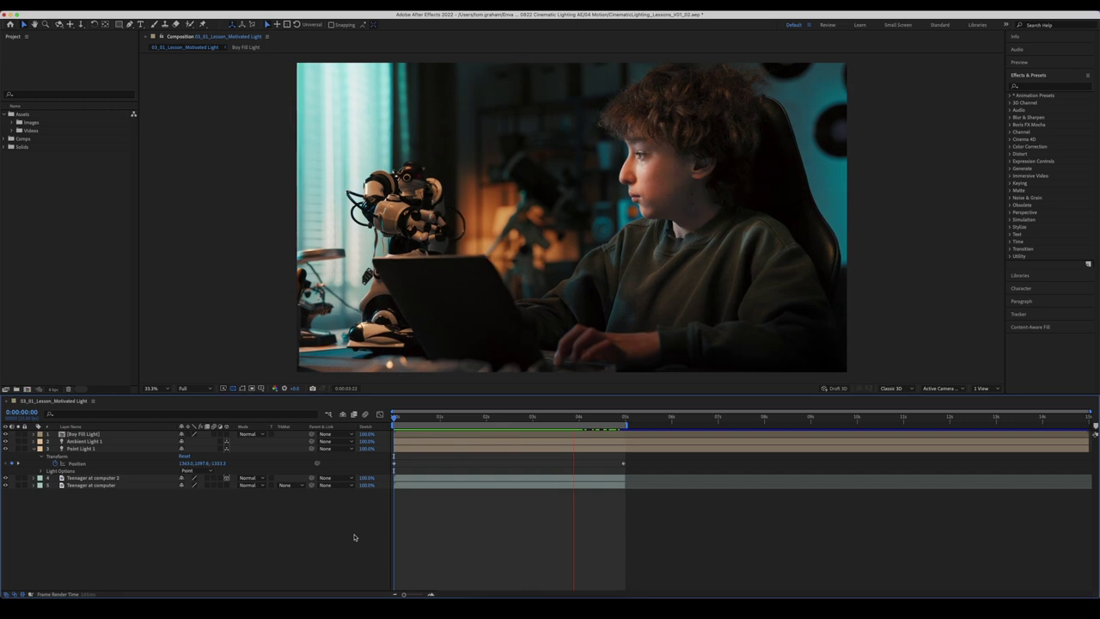
key(space)
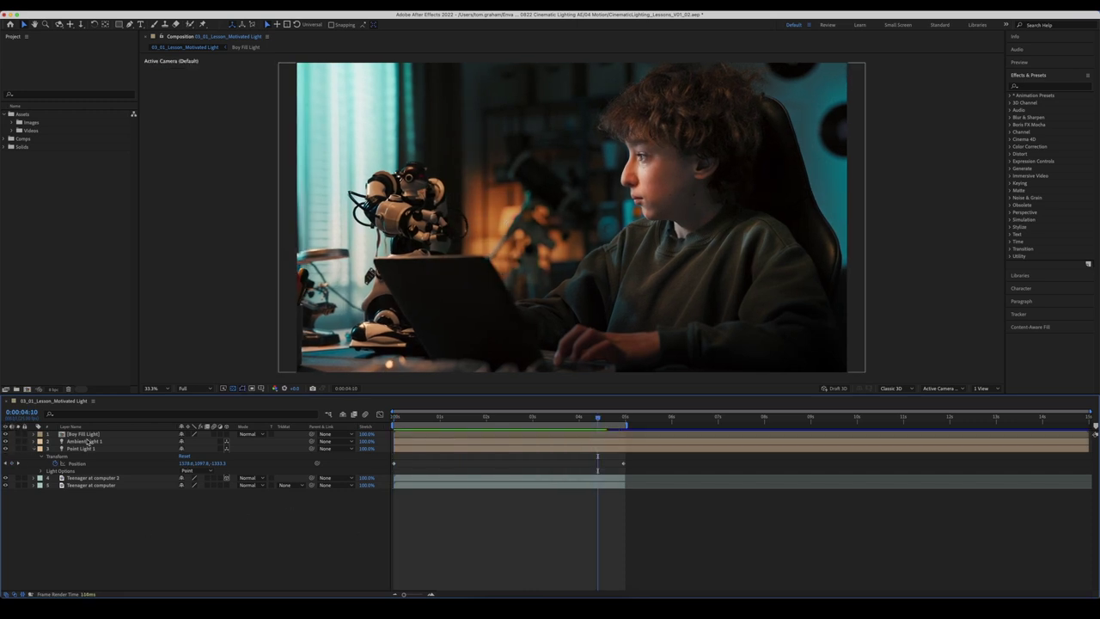
- Pre-compose Ambient Light 1, Point Light 1 and Teenager at computer 2 as "Practical Lamp", moving all attributes into it
click(89, 478)
right_click(89, 478)
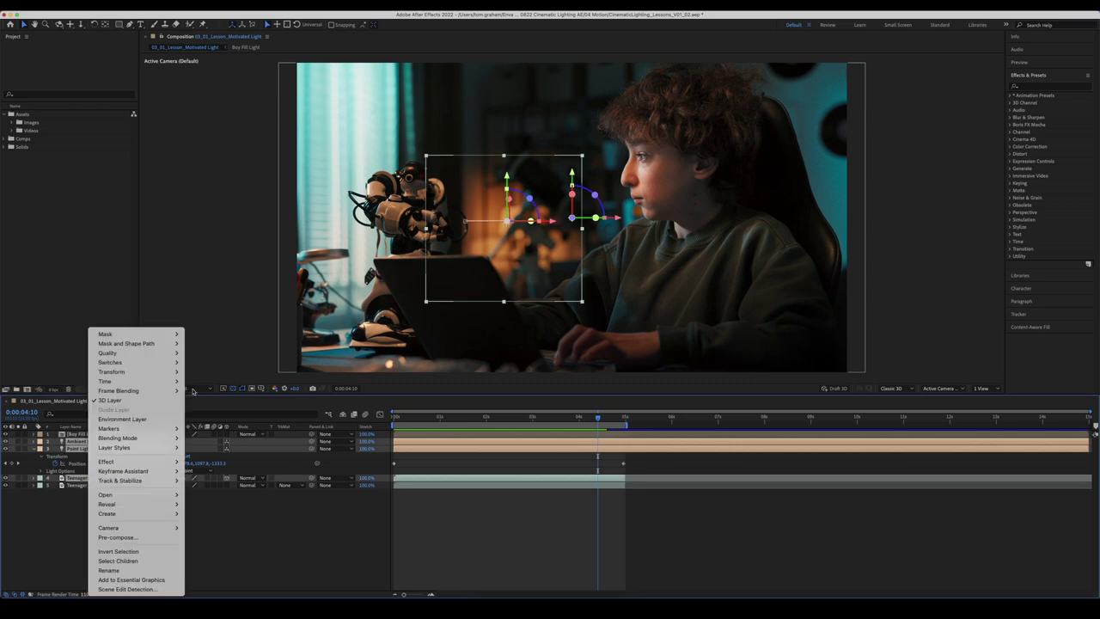
click(118, 537)
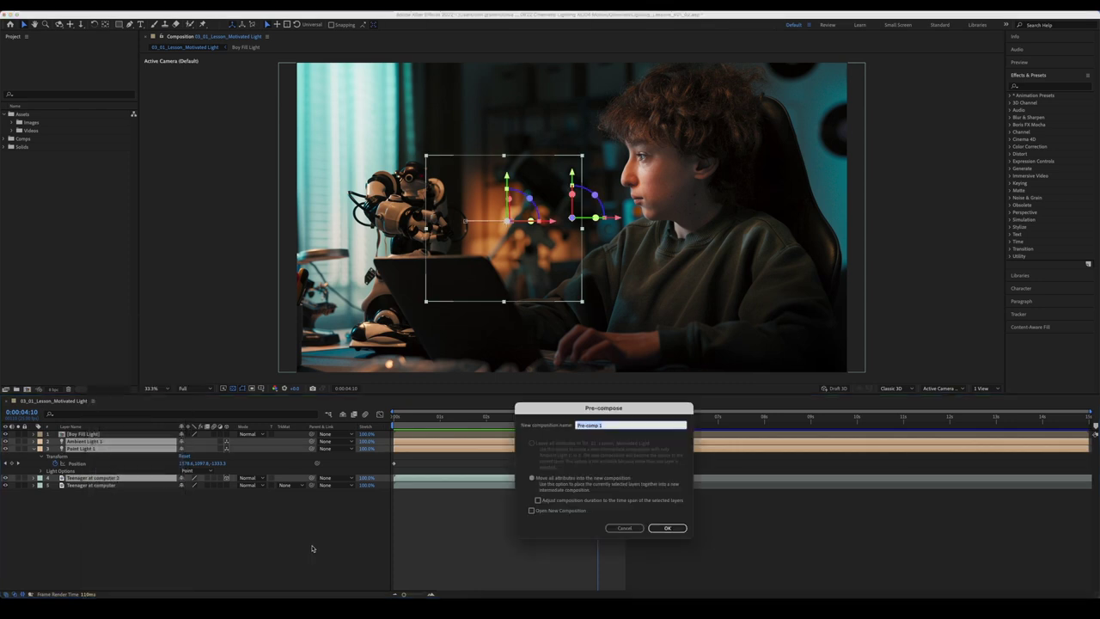
text(Practical L)
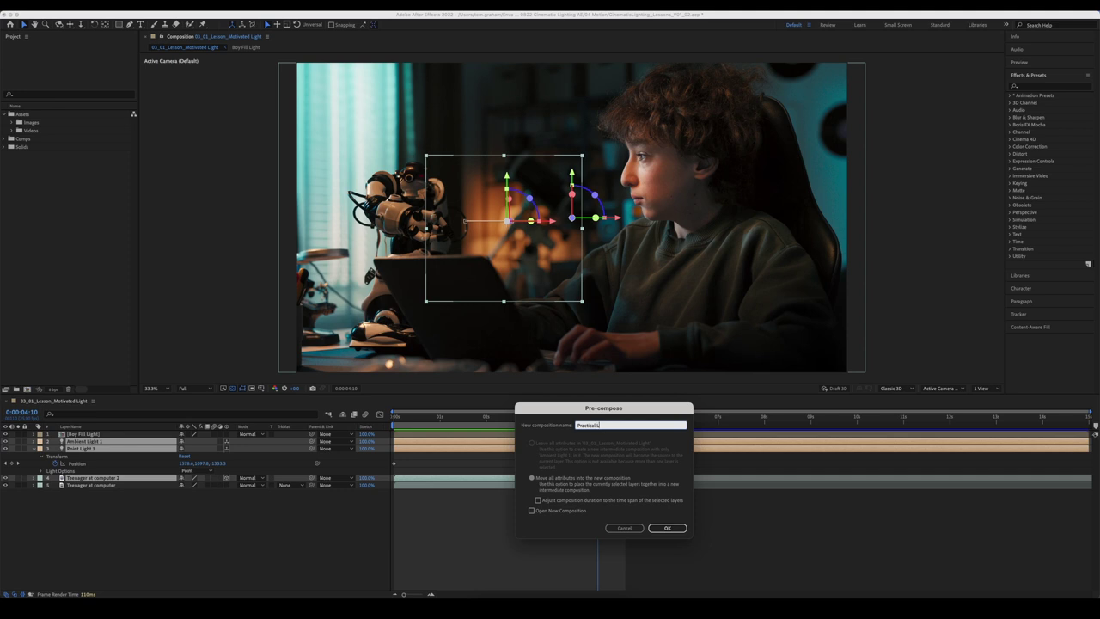
key(Return)
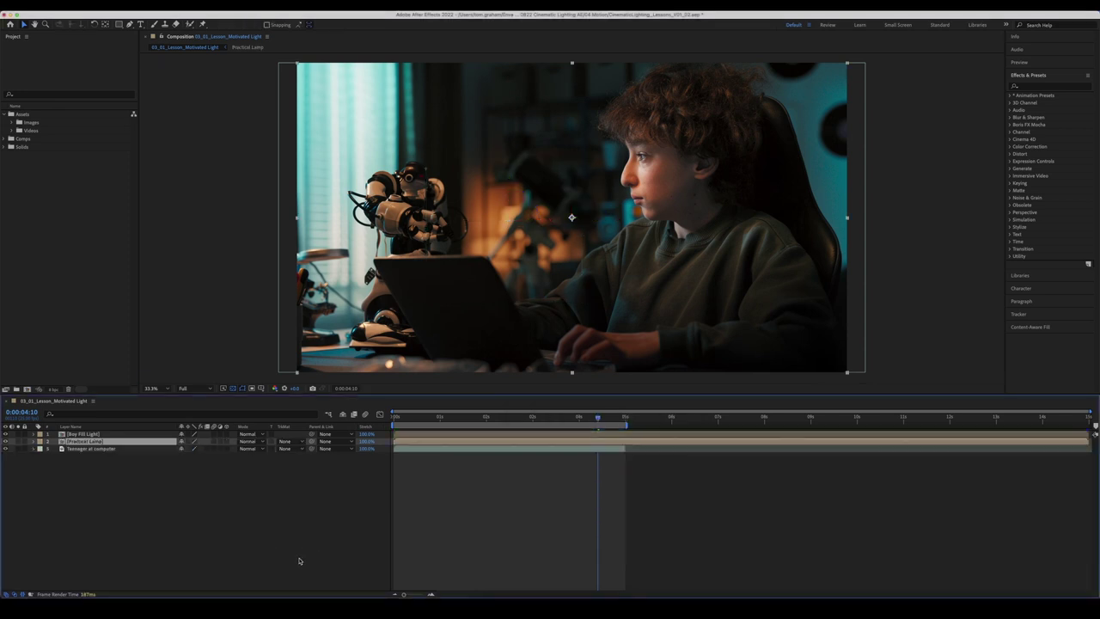
- Toggle the Practical Lamp layer's visibility to compare the background before and after the lamp treatment
click(5, 441)
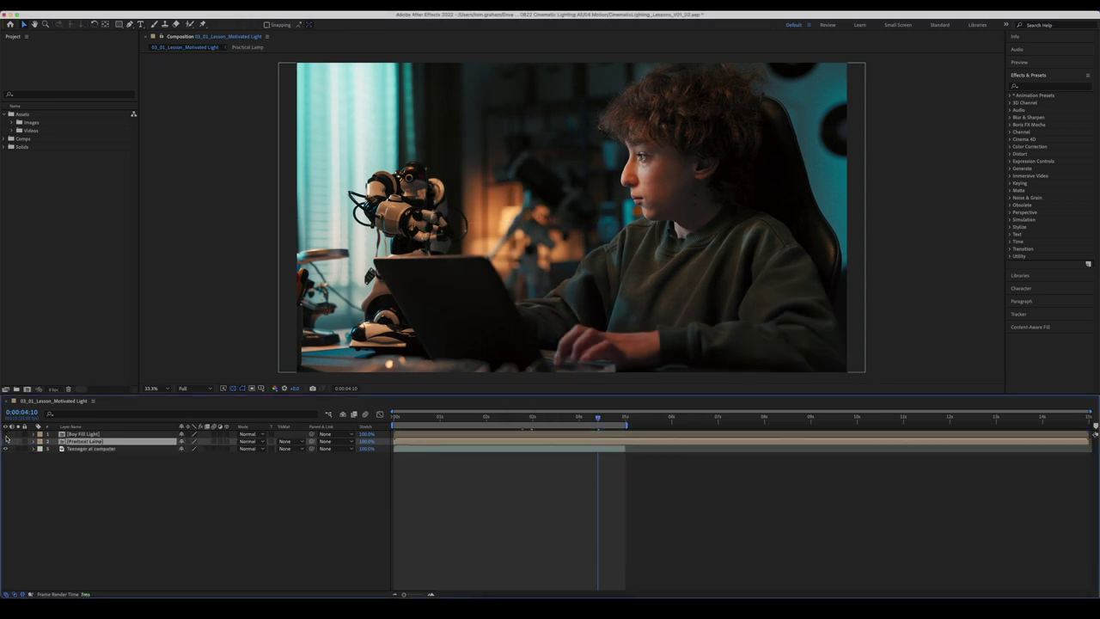
click(5, 440)
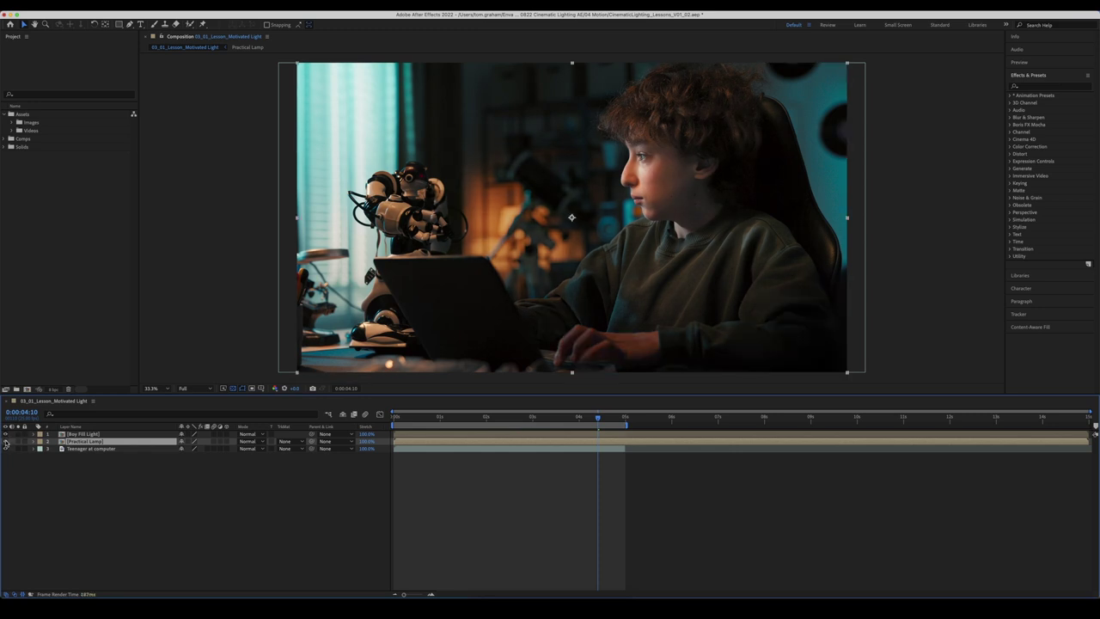
click(34, 490)
- Create a full-frame solid, sampling its pale cyan color from the bright window curtains
key(g)
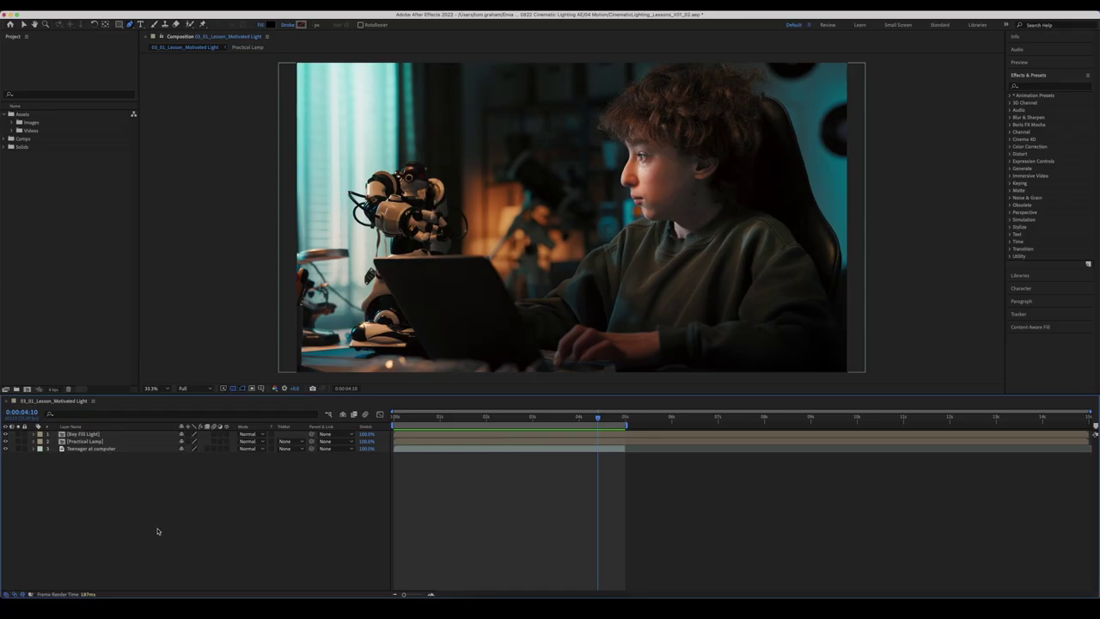
right_click(104, 498)
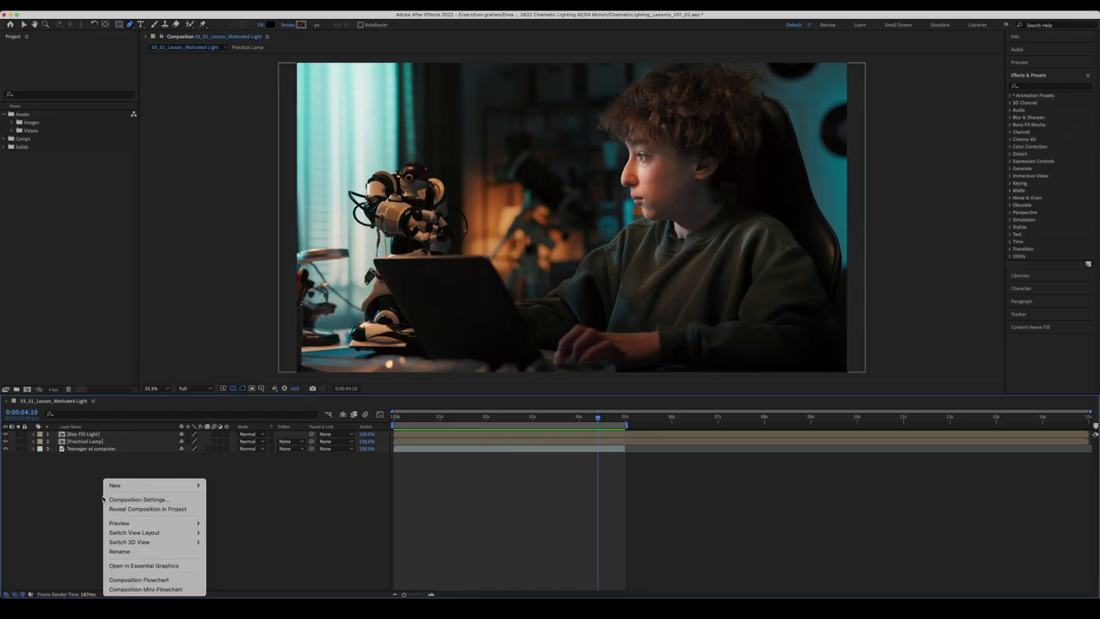
mouse_move(120, 484)
click(255, 513)
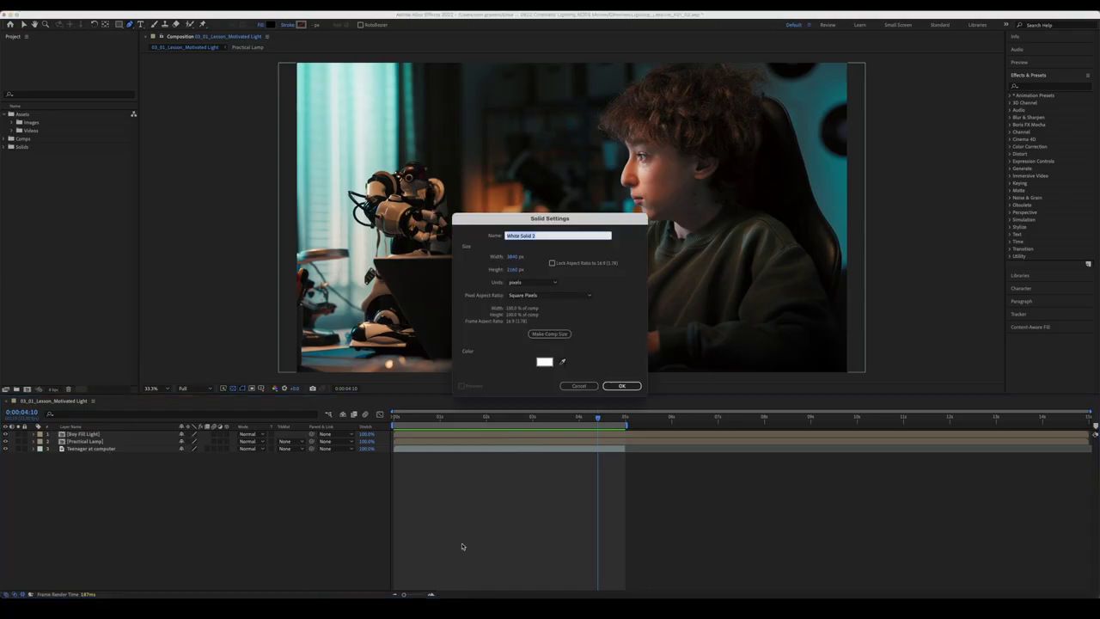
click(563, 362)
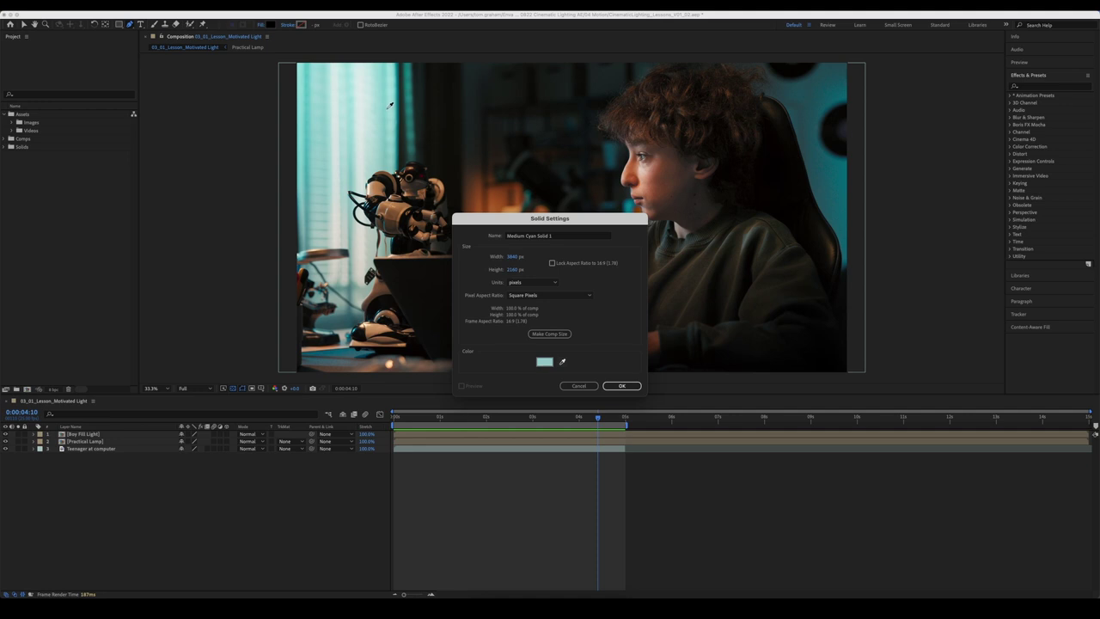
click(620, 385)
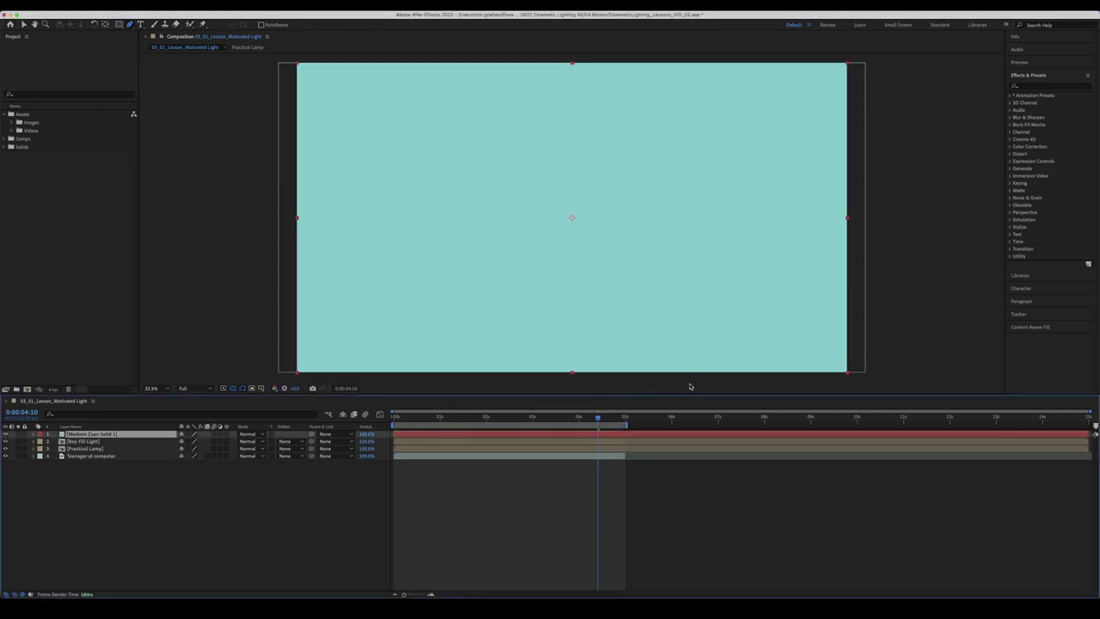
key(comma)
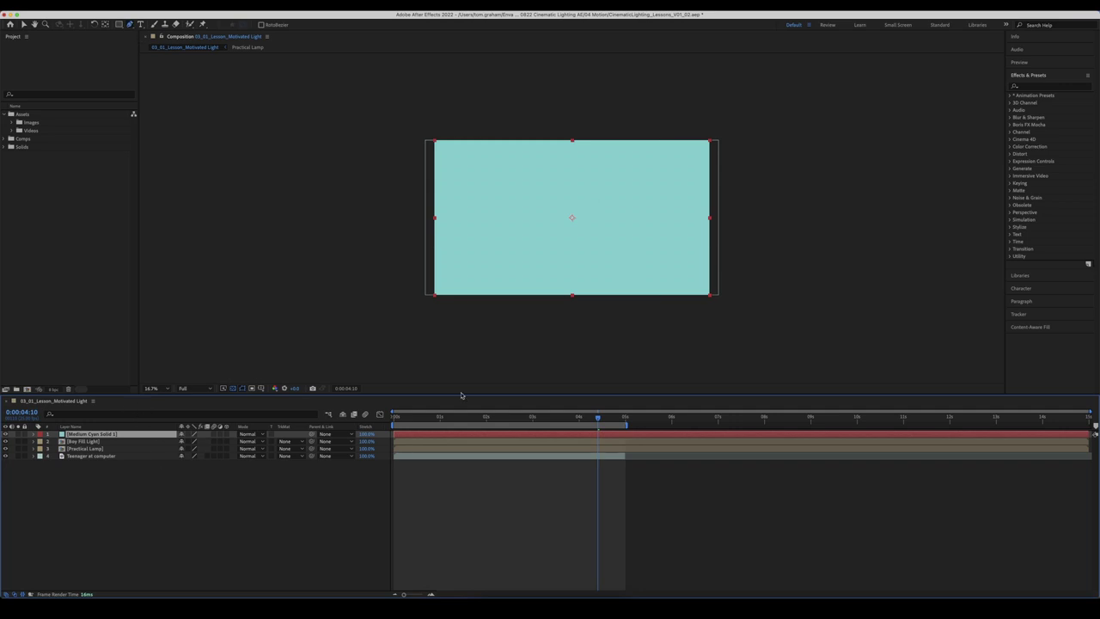
- Draw a closed seven-point diagonal mask on the cyan solid, running from the upper-left window past the lower-right corner of the frame
click(533, 152)
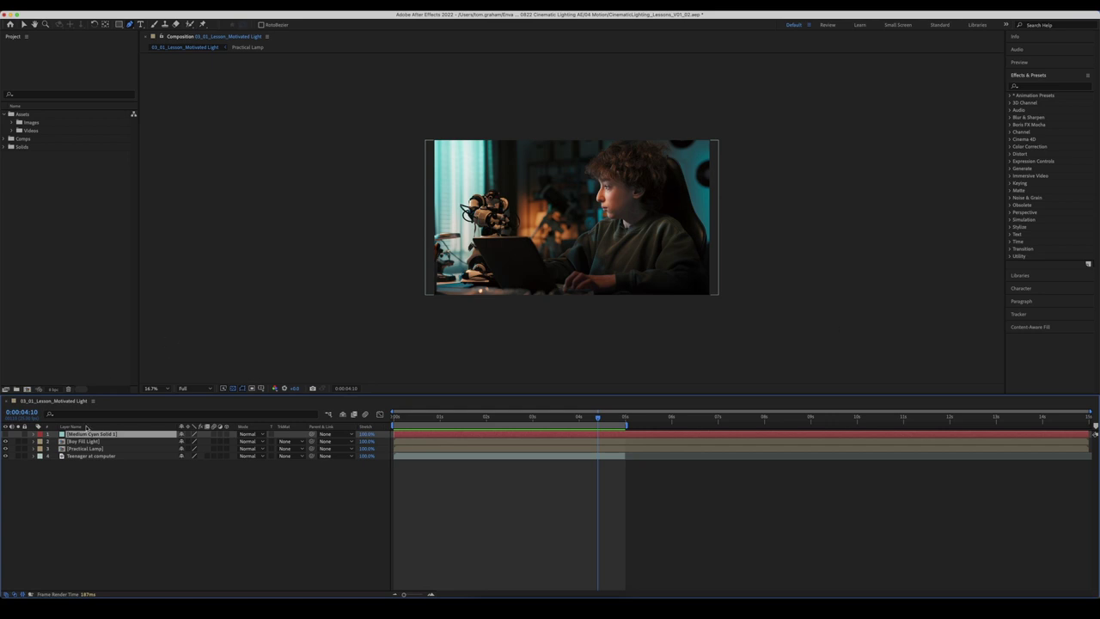
click(5, 433)
click(483, 130)
click(741, 251)
click(752, 340)
click(542, 326)
click(408, 229)
click(394, 117)
click(445, 106)
click(484, 130)
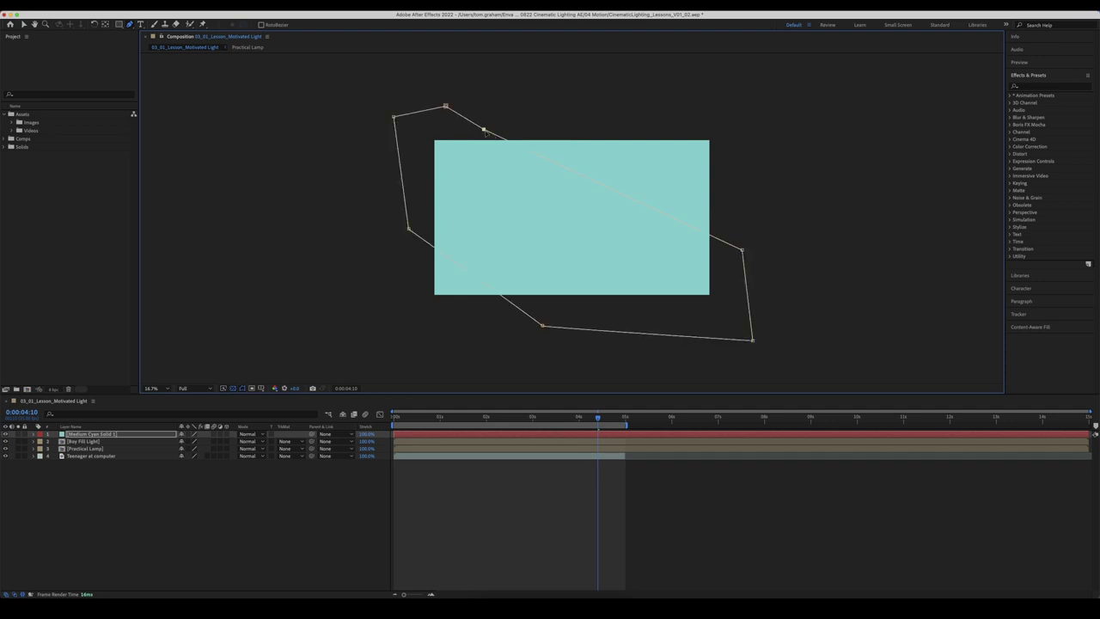
- Feather the cyan solid's mask by about 994 pixels and lower the layer's opacity to 20%
key(f)
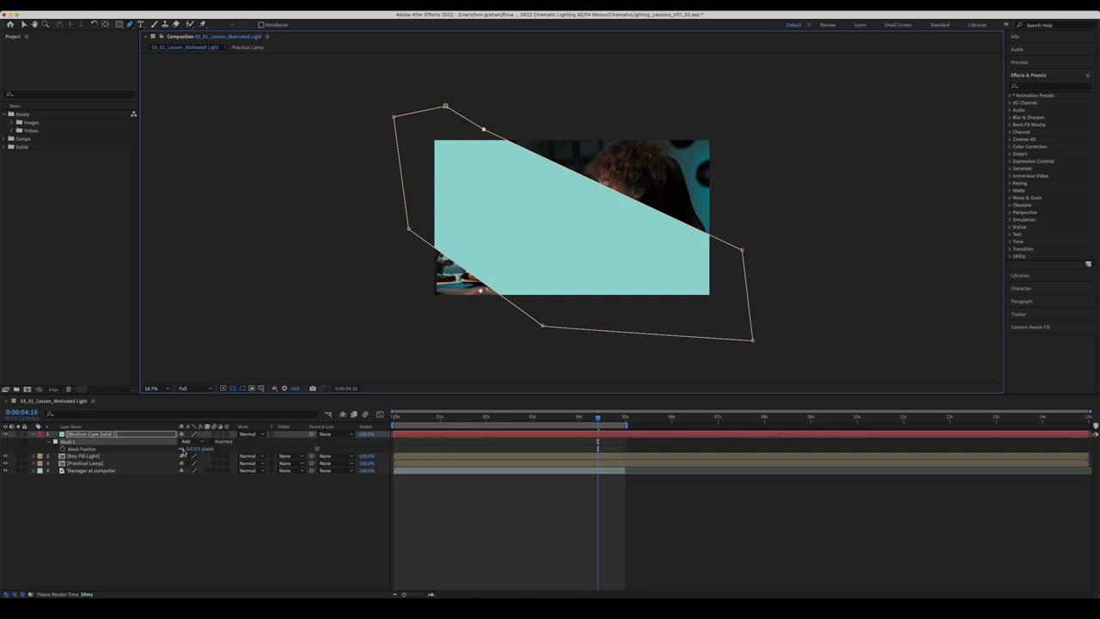
drag(188, 449, 275, 449)
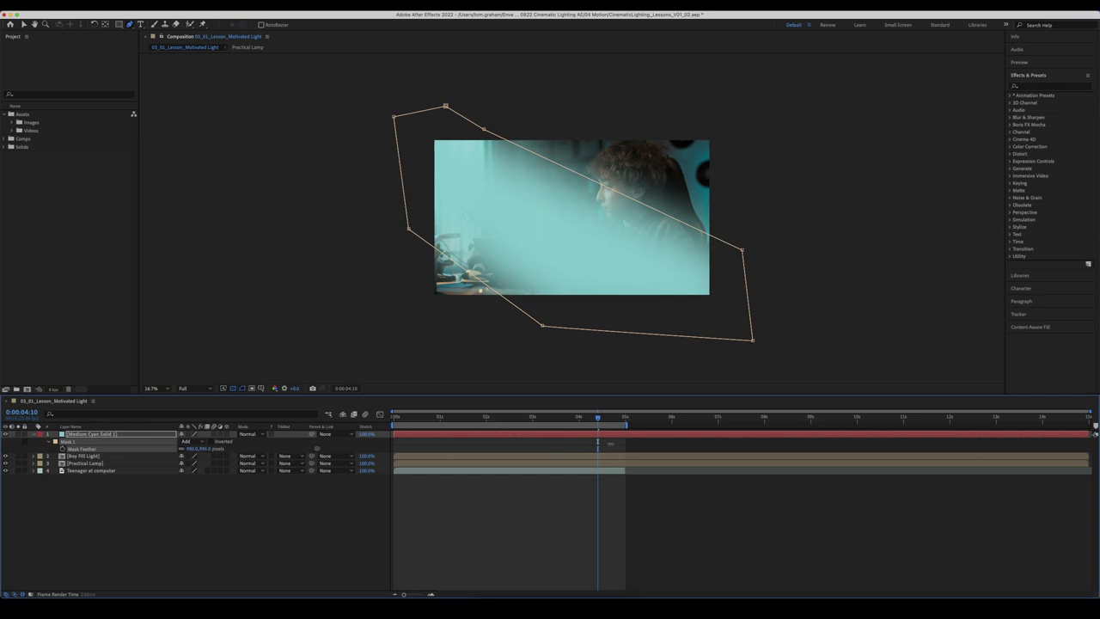
click(185, 542)
click(103, 434)
key(t)
drag(183, 444, 148, 441)
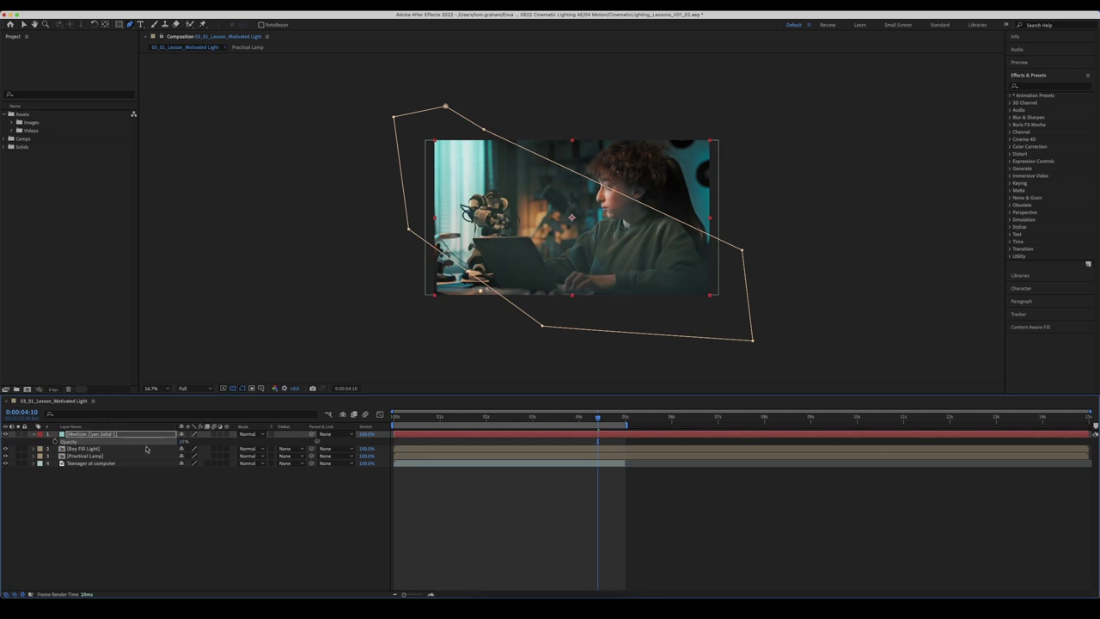
click(157, 530)
- Toggle the cyan solid's visibility to compare the shot with and without the light beam
click(4, 434)
click(5, 434)
click(4, 434)
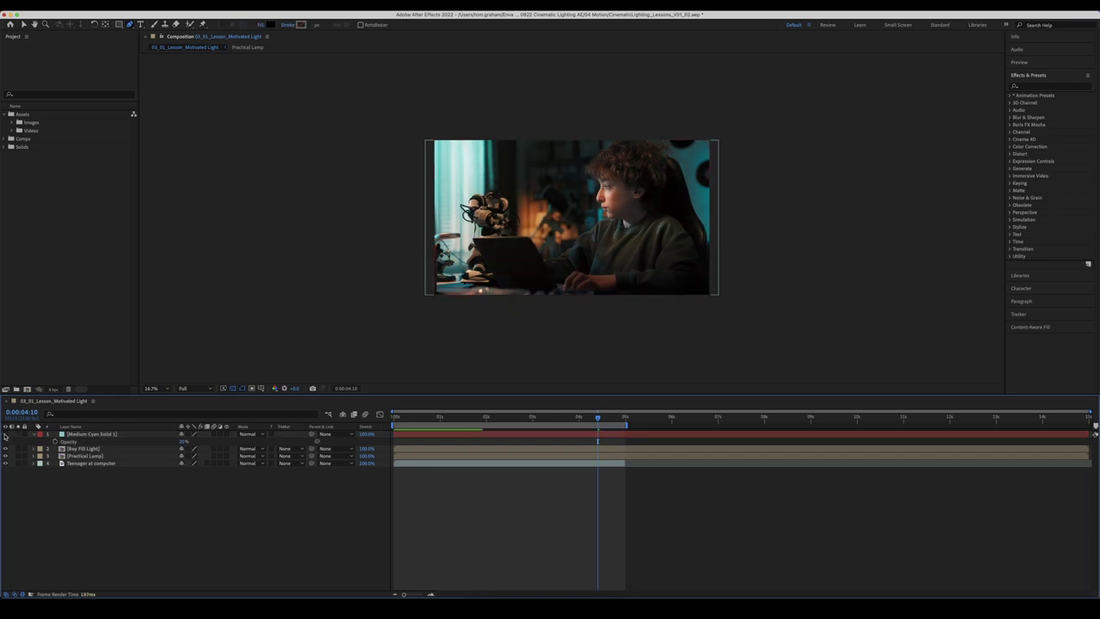
click(4, 434)
click(4, 436)
click(5, 436)
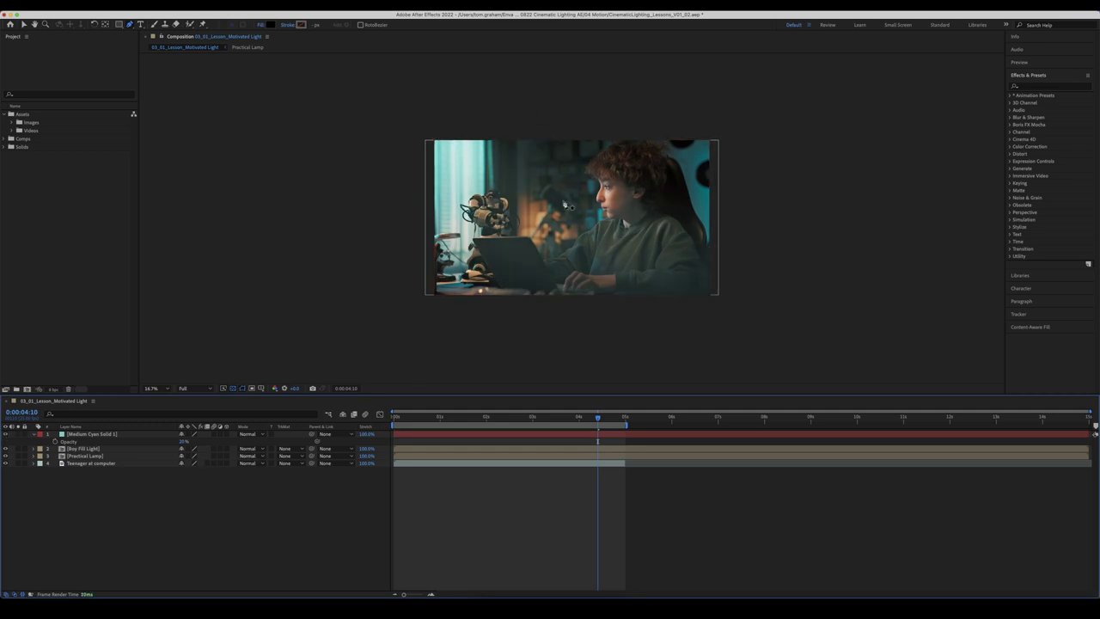
- Reshape the cyan solid's mask so its right edge follows the boy's face and its lower edge is pulled in around the laptop and robot
click(113, 431)
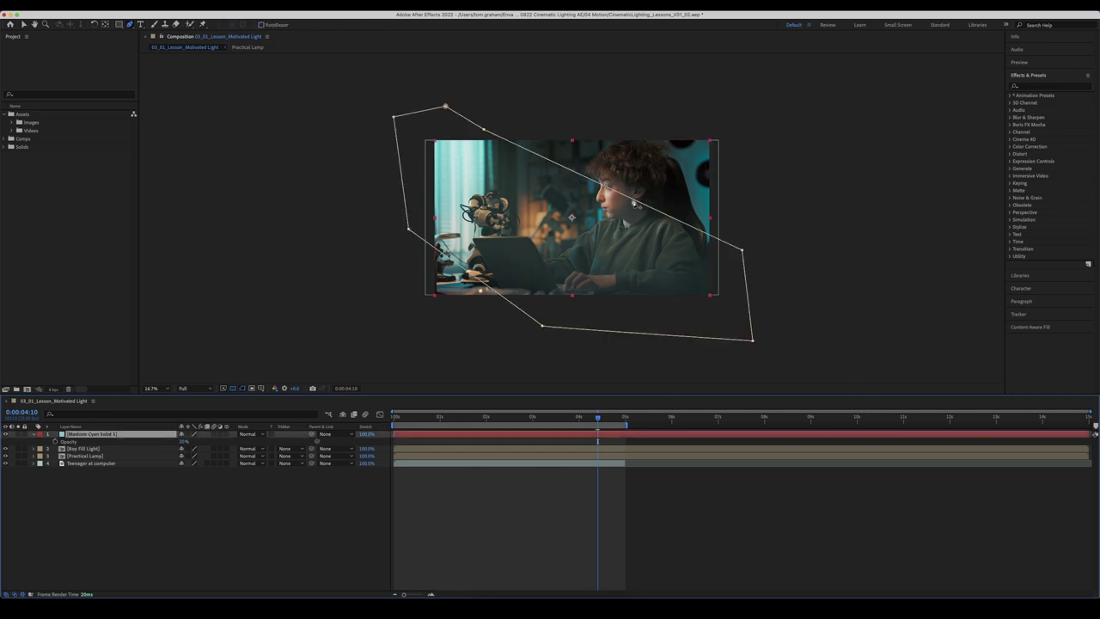
click(633, 202)
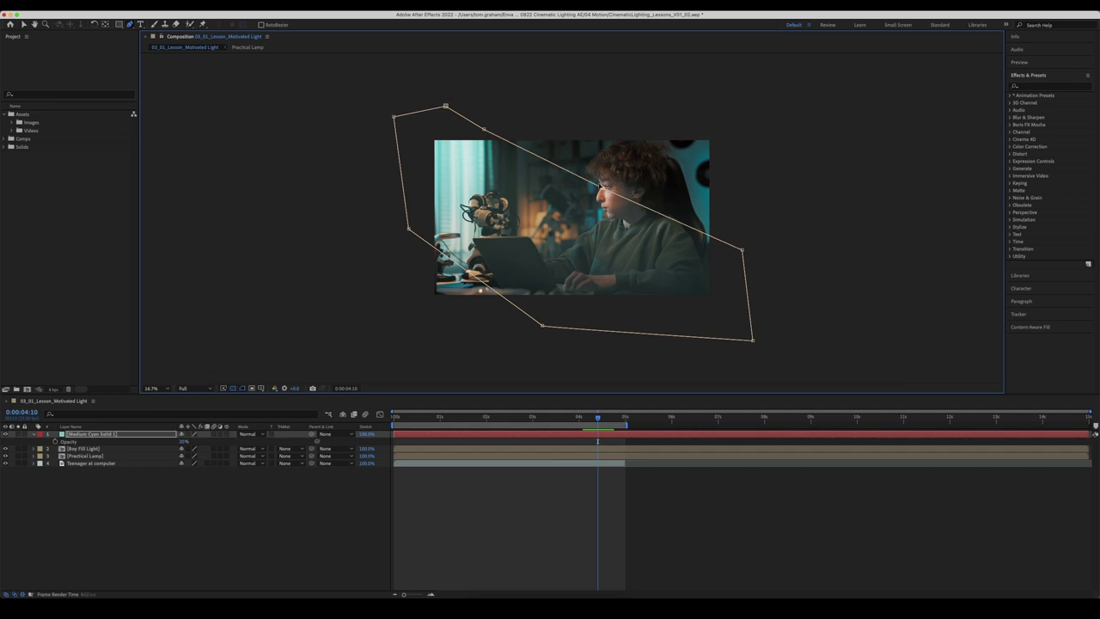
drag(746, 254, 601, 201)
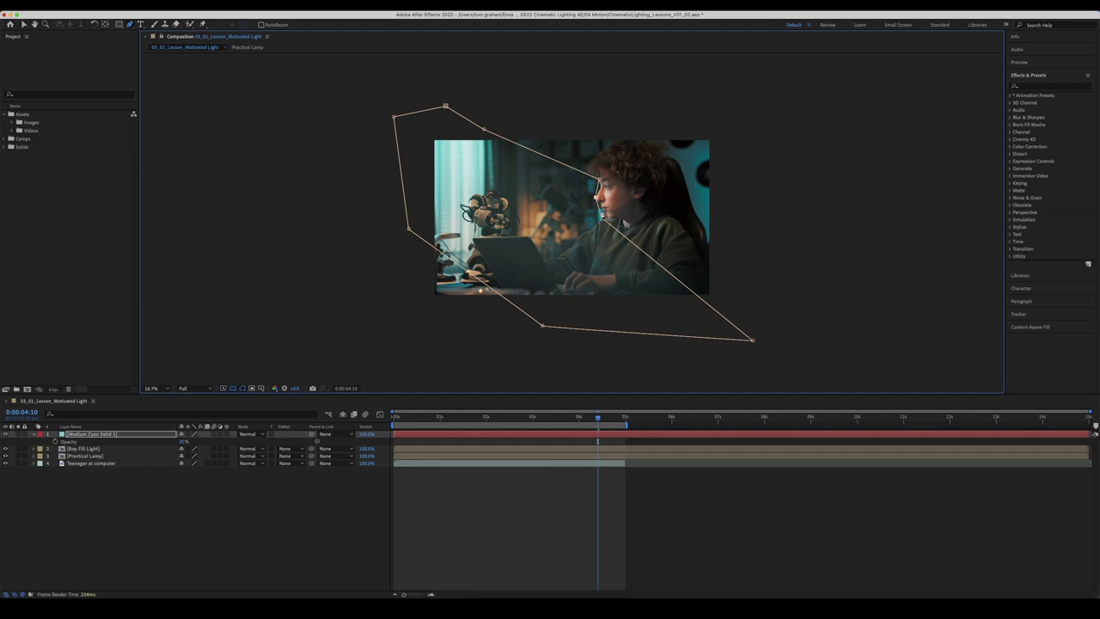
drag(600, 201, 598, 196)
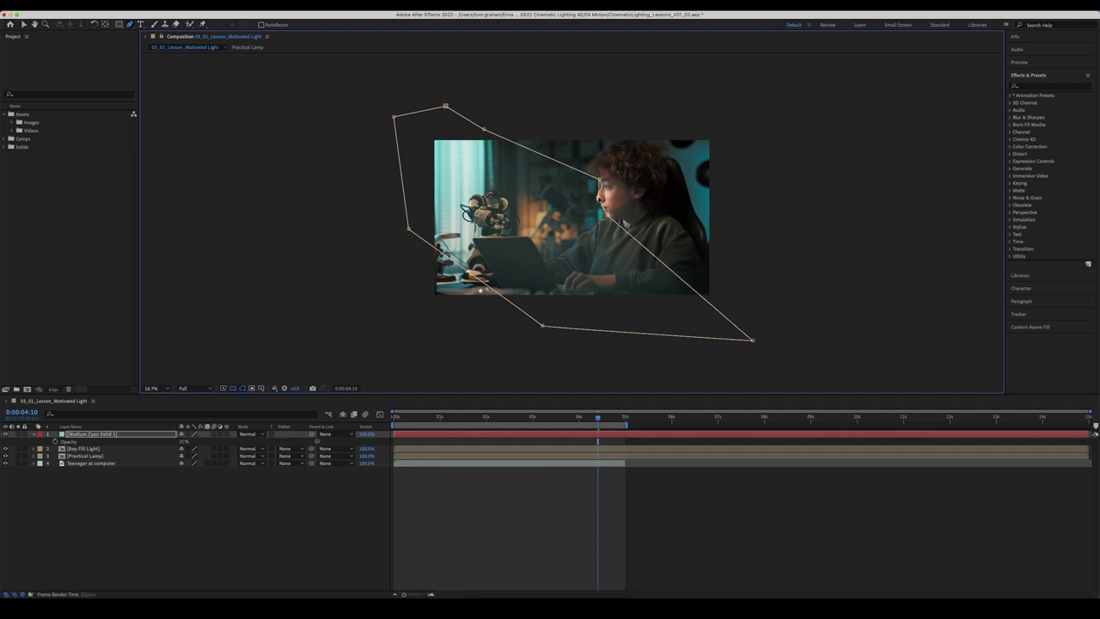
drag(752, 339, 567, 255)
drag(541, 325, 528, 238)
drag(532, 280, 439, 262)
key(F2)
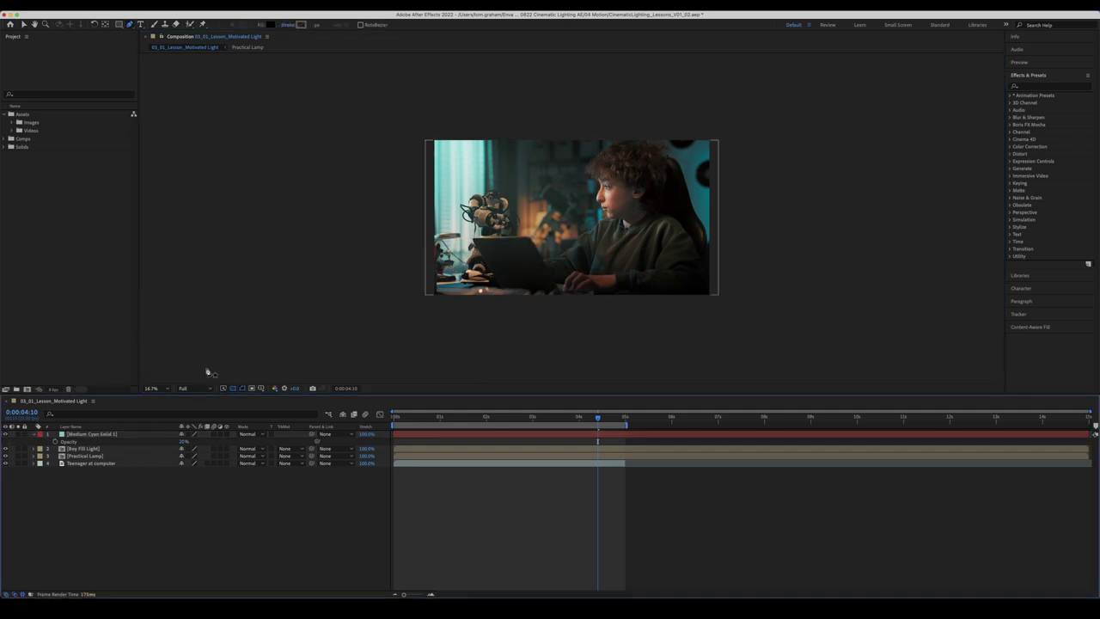
- Fit the composition in the viewer and compare the image with the light layers hidden and shown
click(156, 388)
click(159, 531)
click(5, 434)
click(5, 434)
click(4, 434)
click(4, 434)
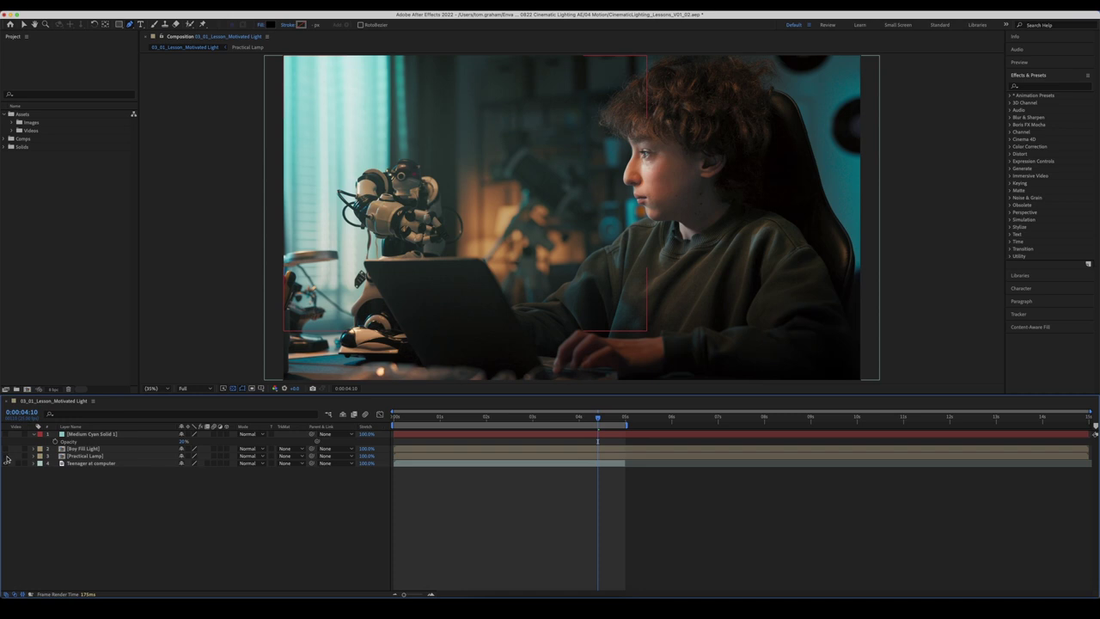
click(5, 434)
click(5, 434)
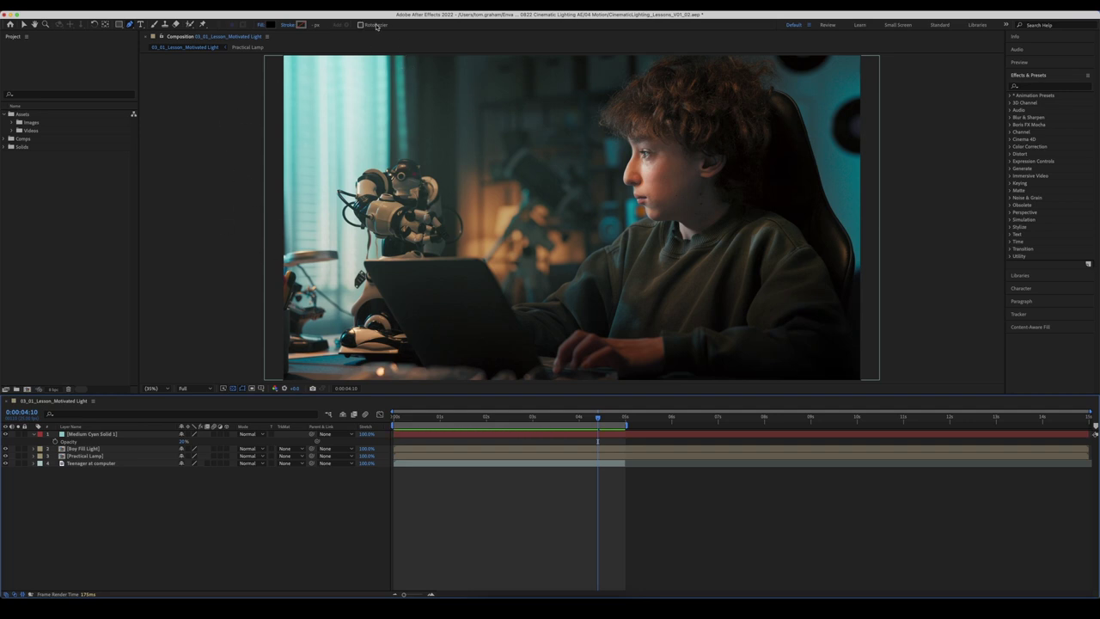
- Duplicate the Teenager at computer footage layer and draw a closed mask around the window on the duplicate, following the robot's outline
click(129, 463)
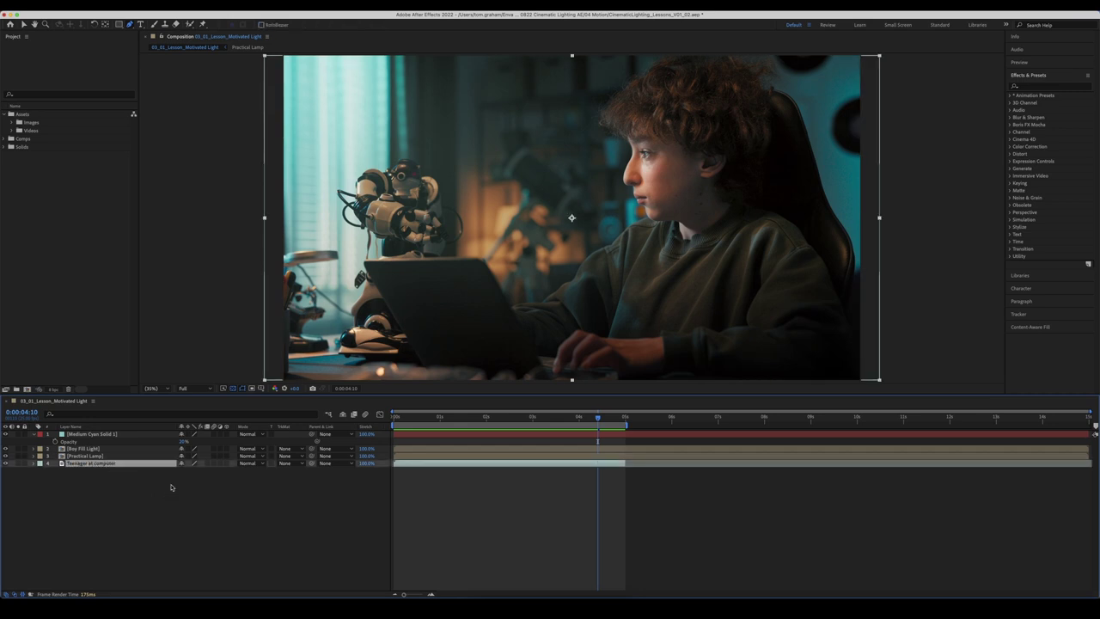
key(super+d)
key(comma)
click(400, 59)
click(400, 169)
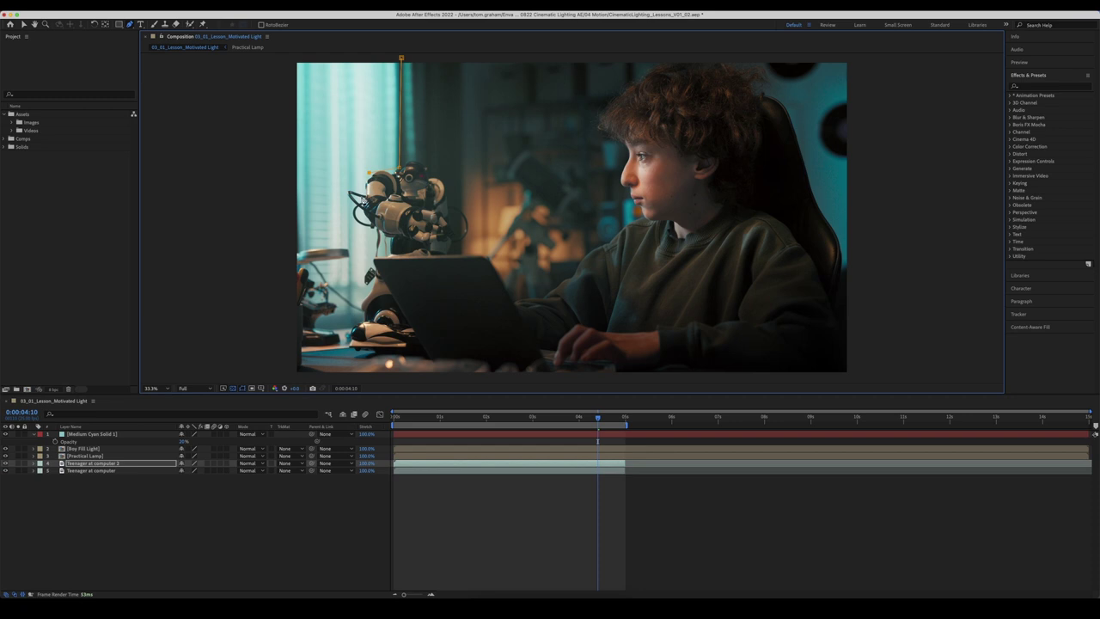
click(282, 278)
click(281, 59)
click(400, 59)
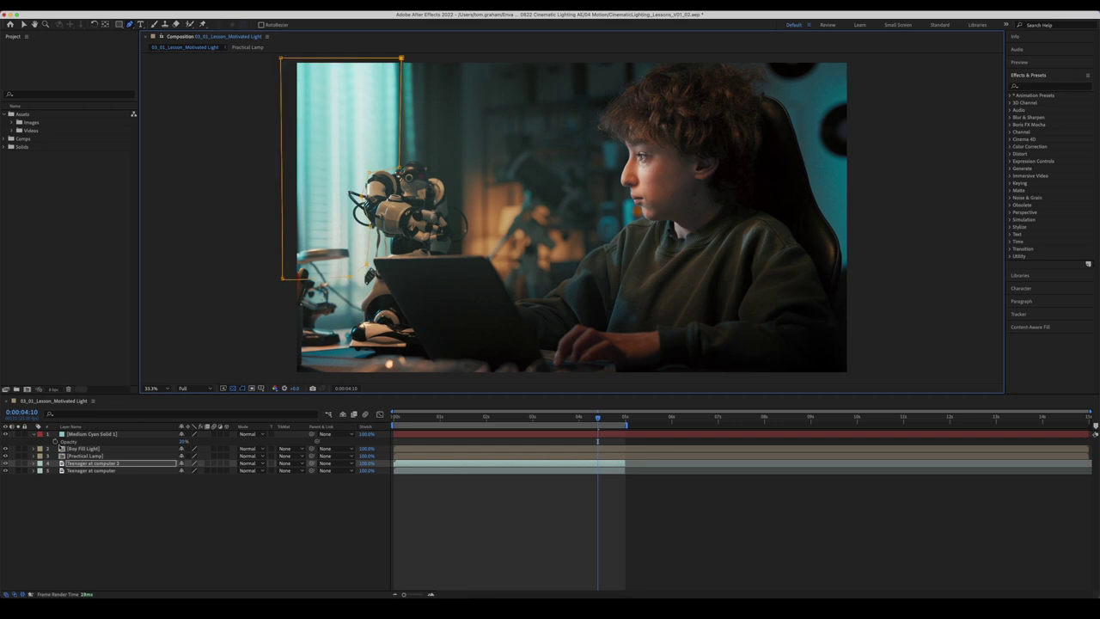
- Hide the original footage layer and apply the Brightness & Contrast effect to the masked duplicate
click(6, 470)
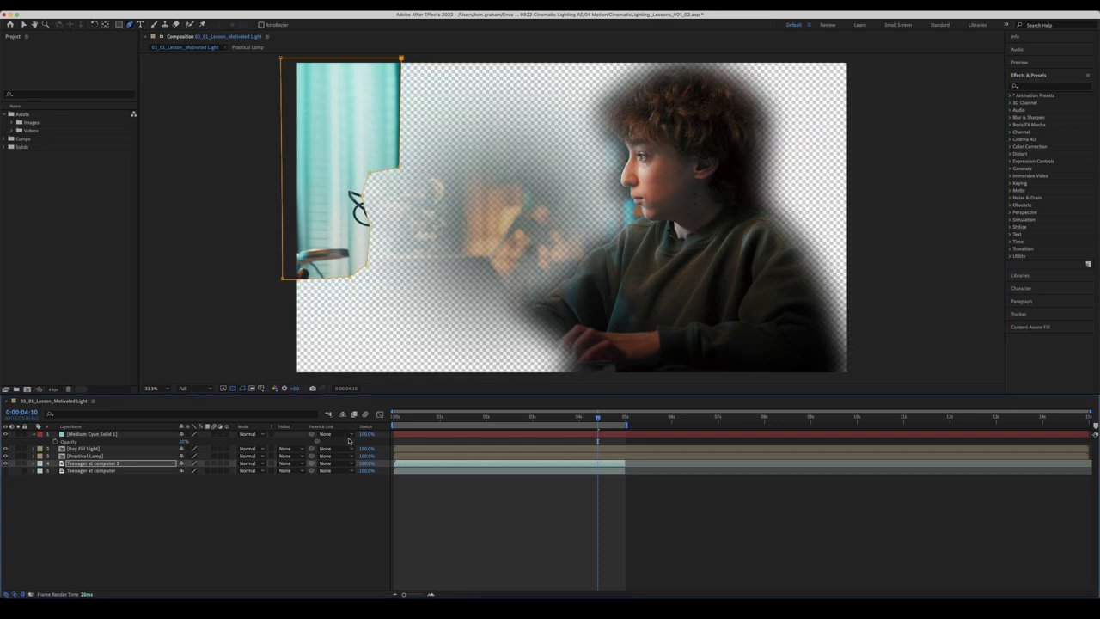
text(bright)
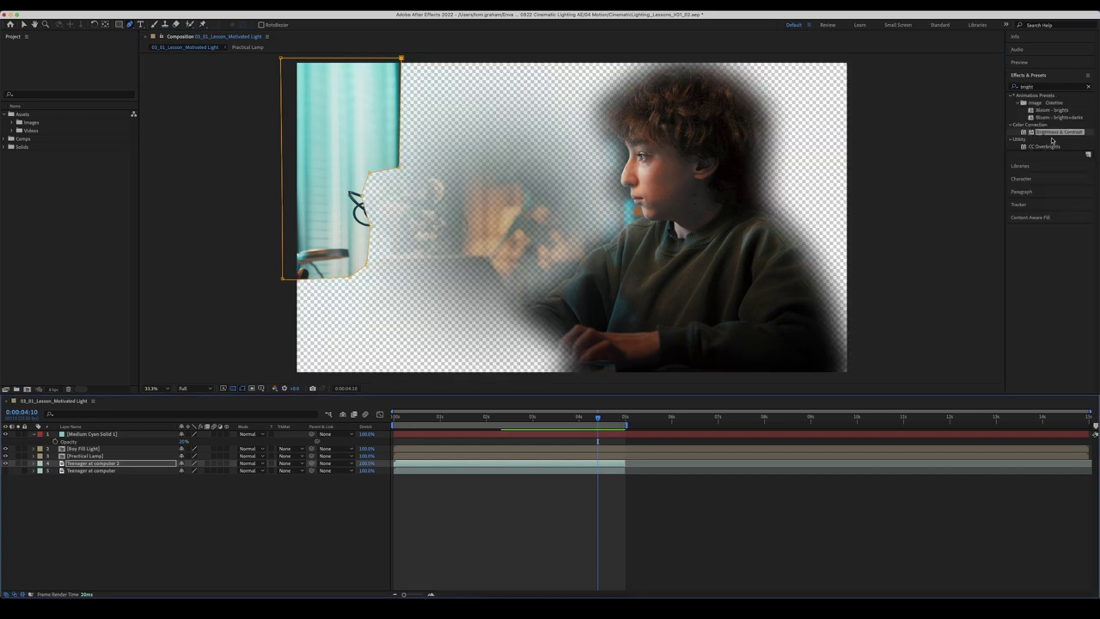
drag(1046, 134, 114, 464)
click(151, 524)
- Feather the window mask on the duplicate footage layer by about 269 pixels
click(84, 465)
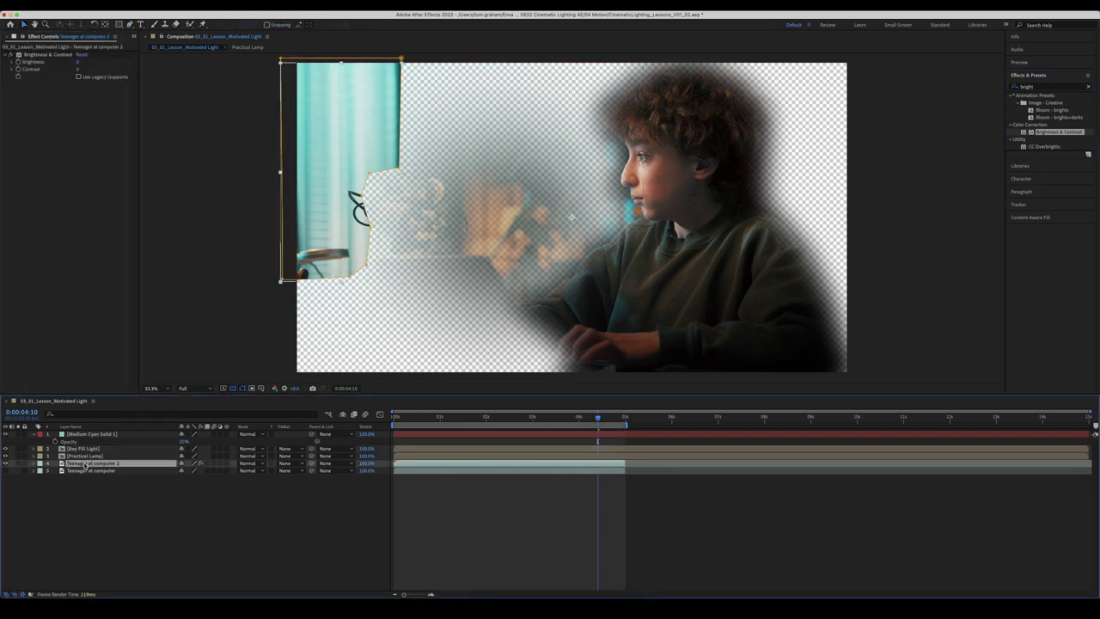
key(f)
drag(190, 479, 292, 465)
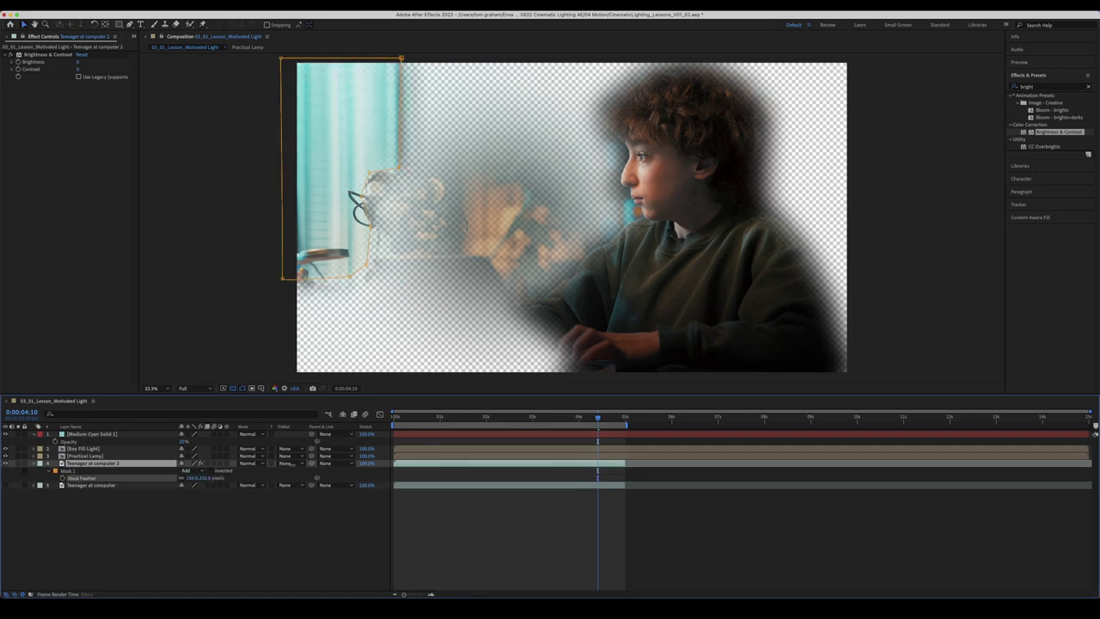
click(179, 522)
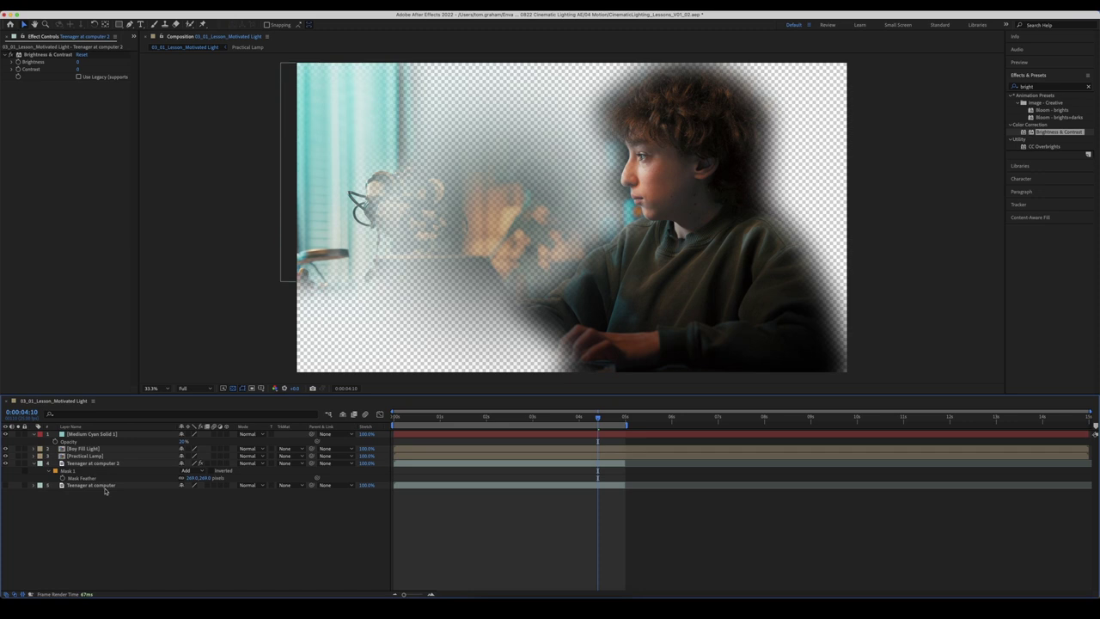
- Show the original footage again and set the duplicate's Brightness to -61 and Contrast to -29
click(90, 465)
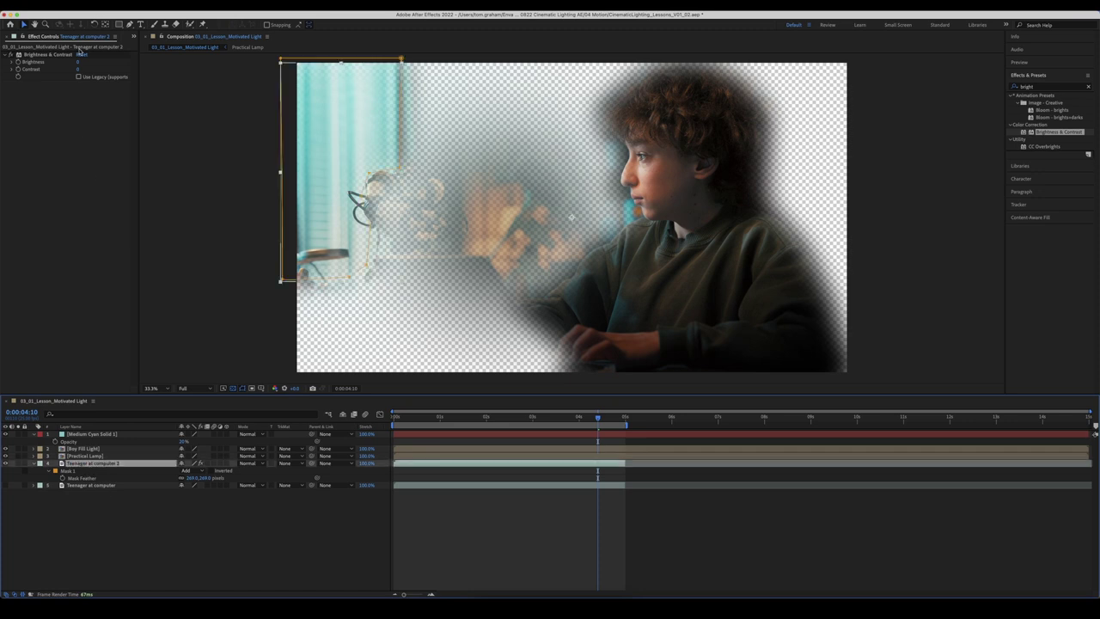
drag(78, 62, 70, 61)
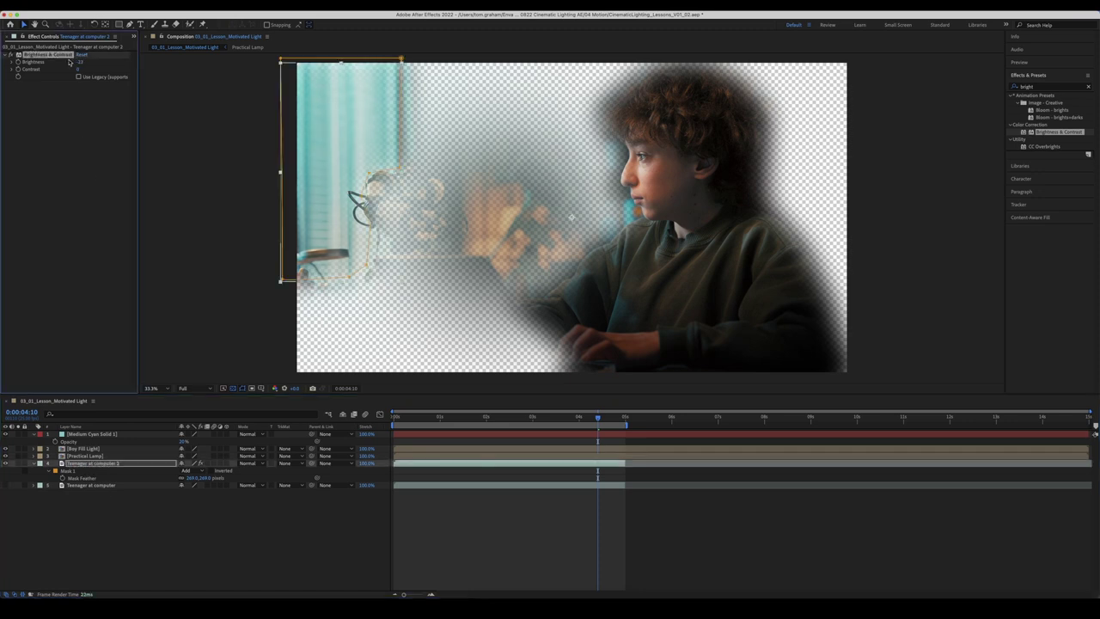
click(5, 486)
drag(83, 65, 39, 63)
drag(36, 64, 54, 68)
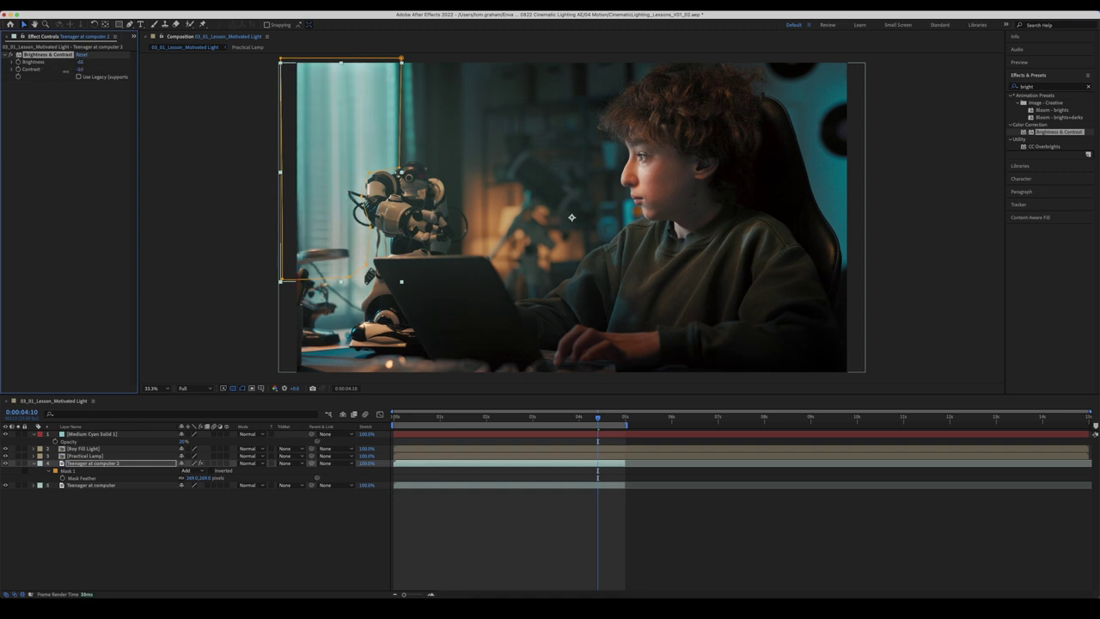
click(126, 517)
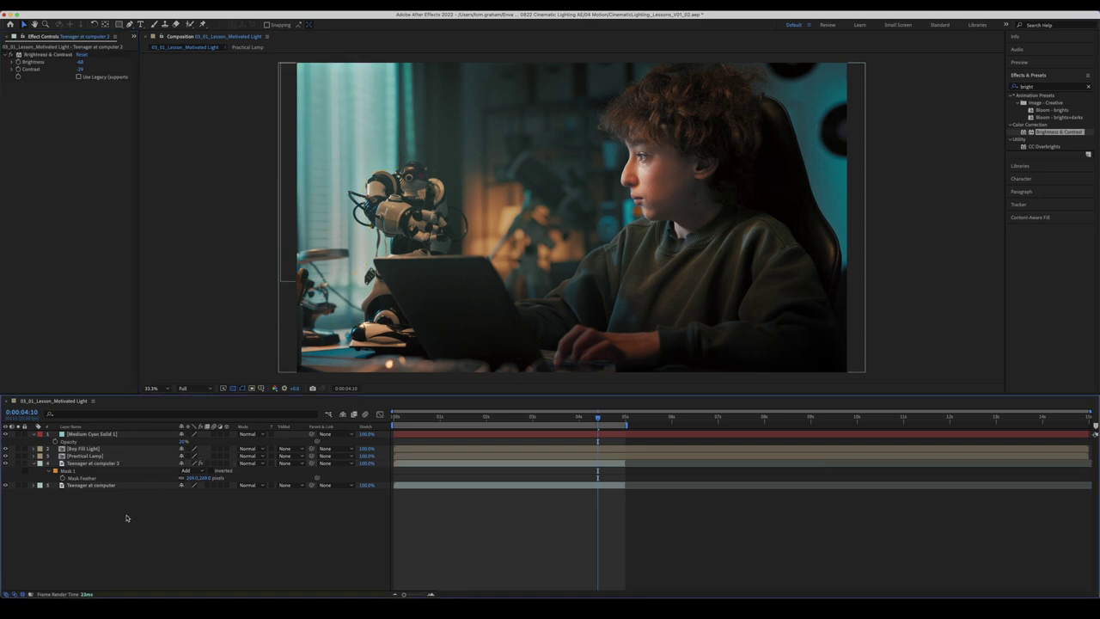
- Expand the window mask by about 226 pixels and readjust its feather for a softer blend
click(82, 480)
click(66, 460)
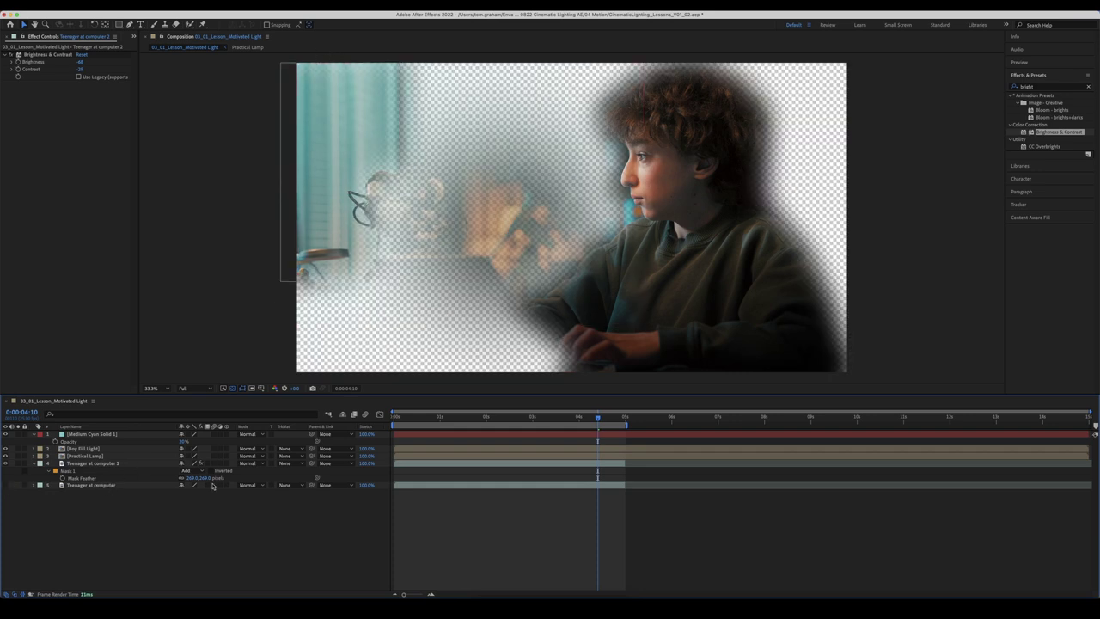
key(ctrl+z)
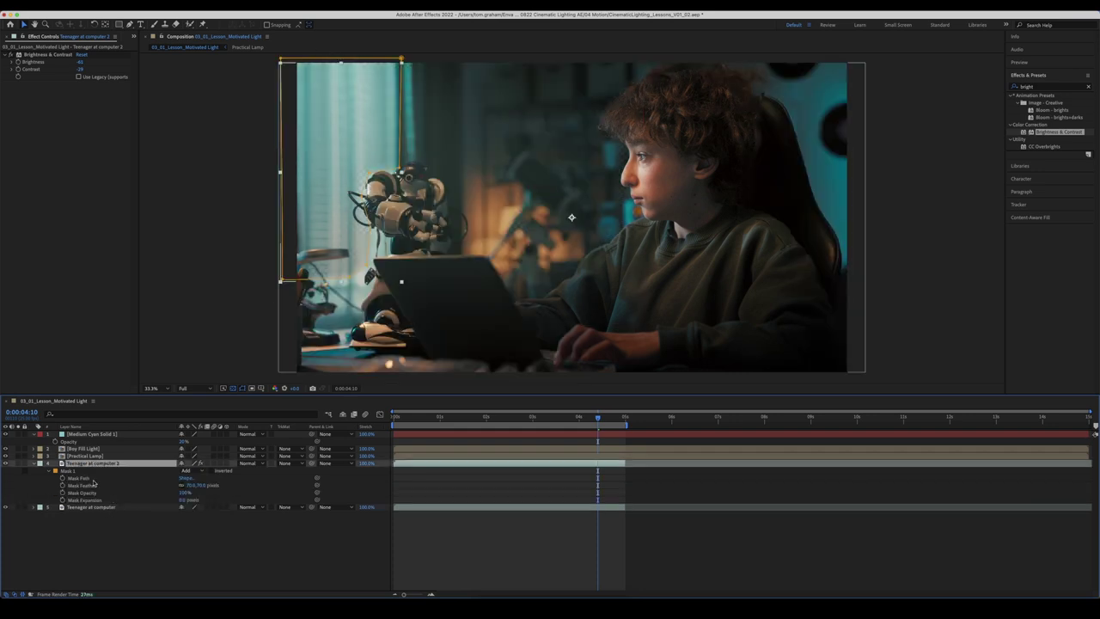
drag(180, 501, 276, 497)
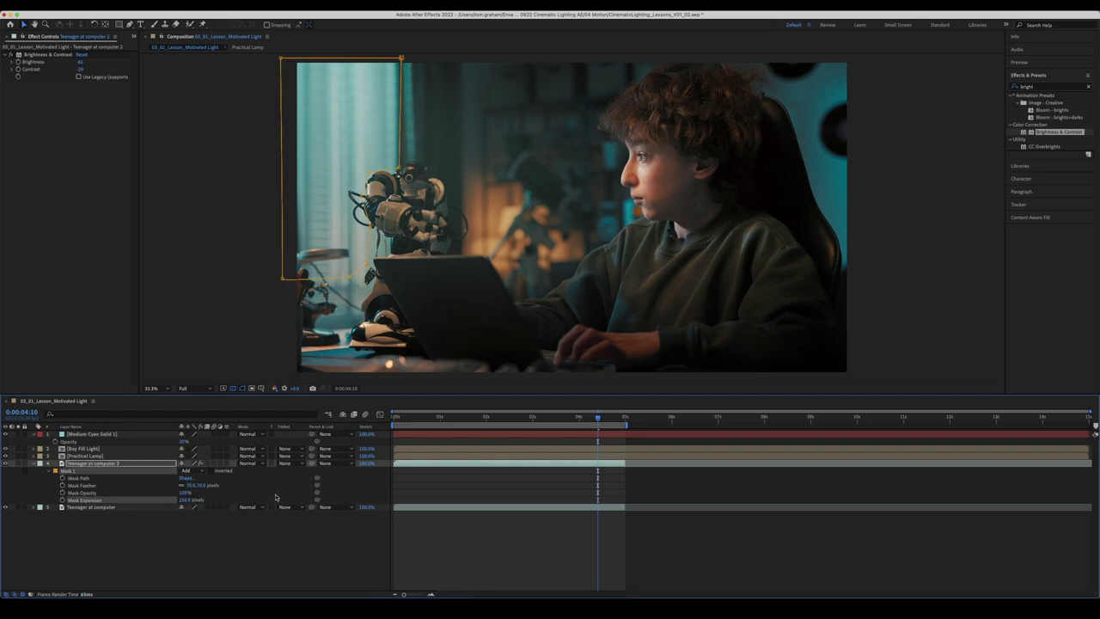
drag(196, 488, 179, 488)
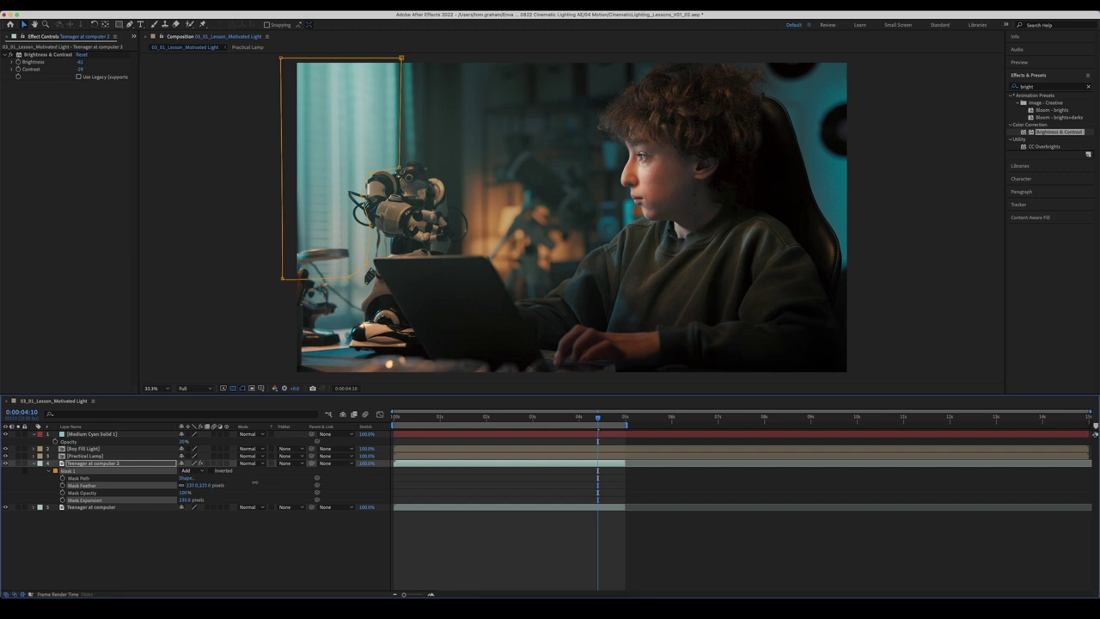
click(172, 565)
- Toggle the darkened window layer's visibility to compare the result, and collapse the layer's properties
click(6, 463)
click(6, 463)
click(6, 464)
click(6, 463)
click(6, 463)
click(6, 463)
key(u)
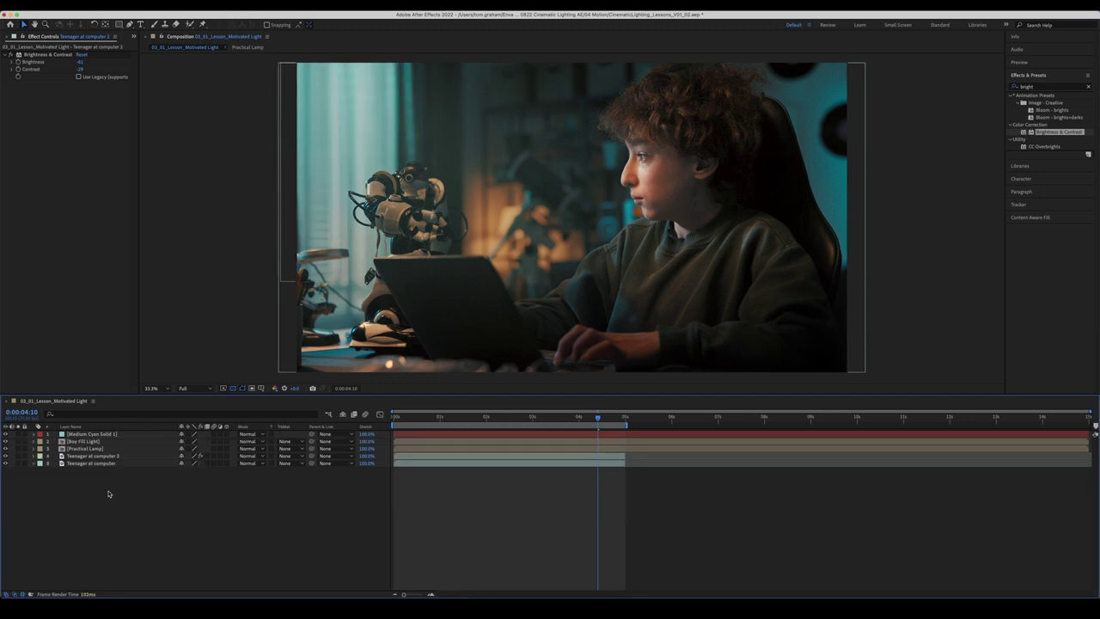
- Compare the original footage with the finished lighting by hiding and showing all the layers above it
click(6, 434)
click(5, 456)
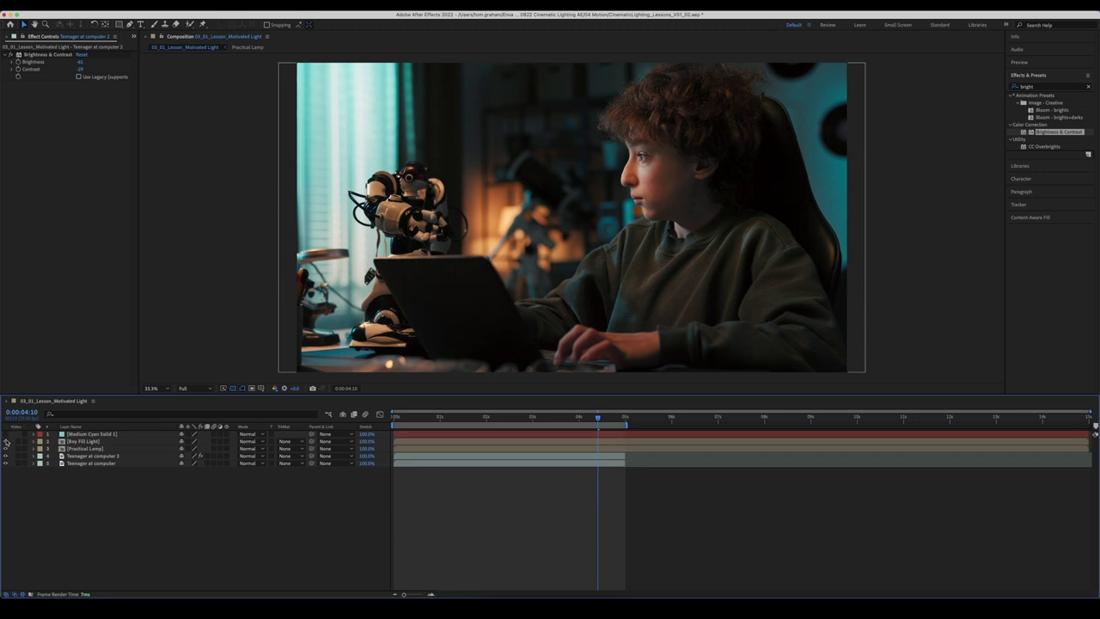
click(6, 440)
click(6, 437)
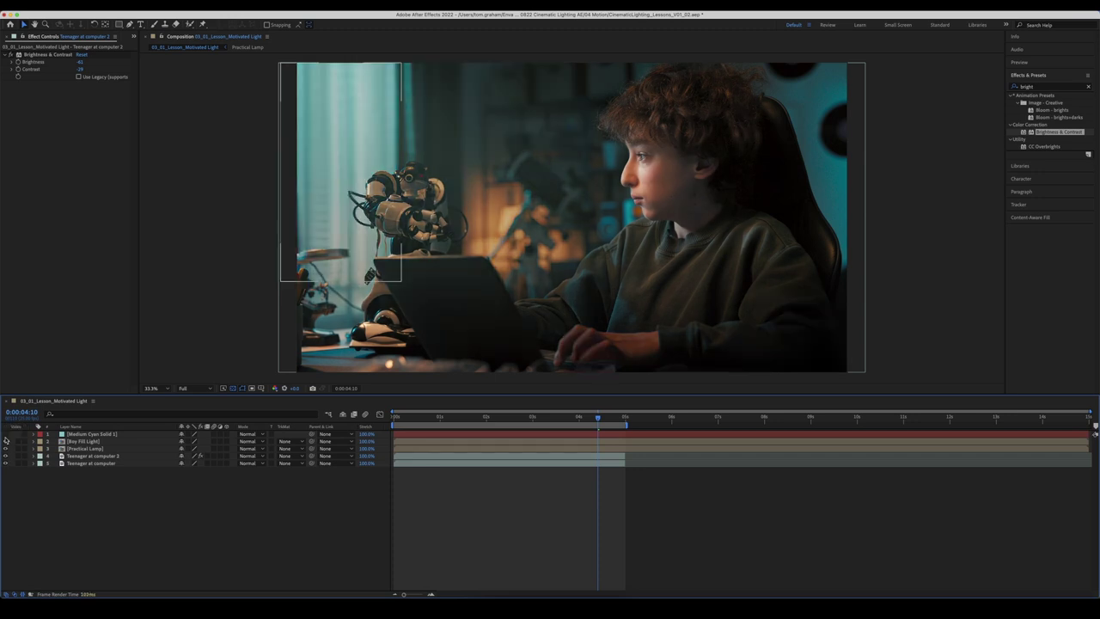
click(6, 457)
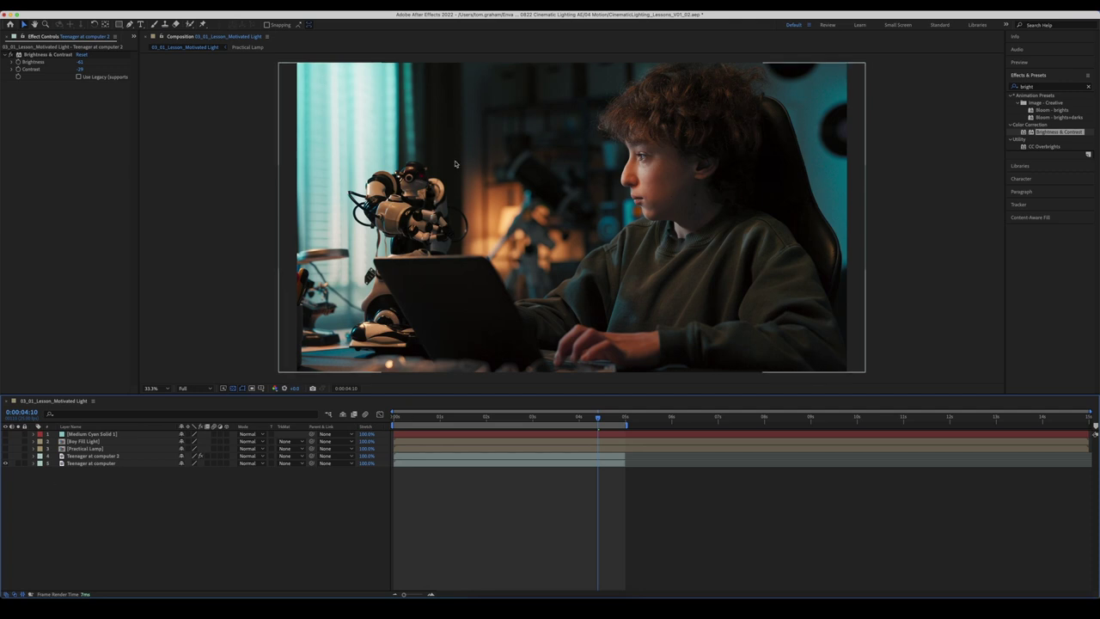
drag(4, 435, 6, 458)
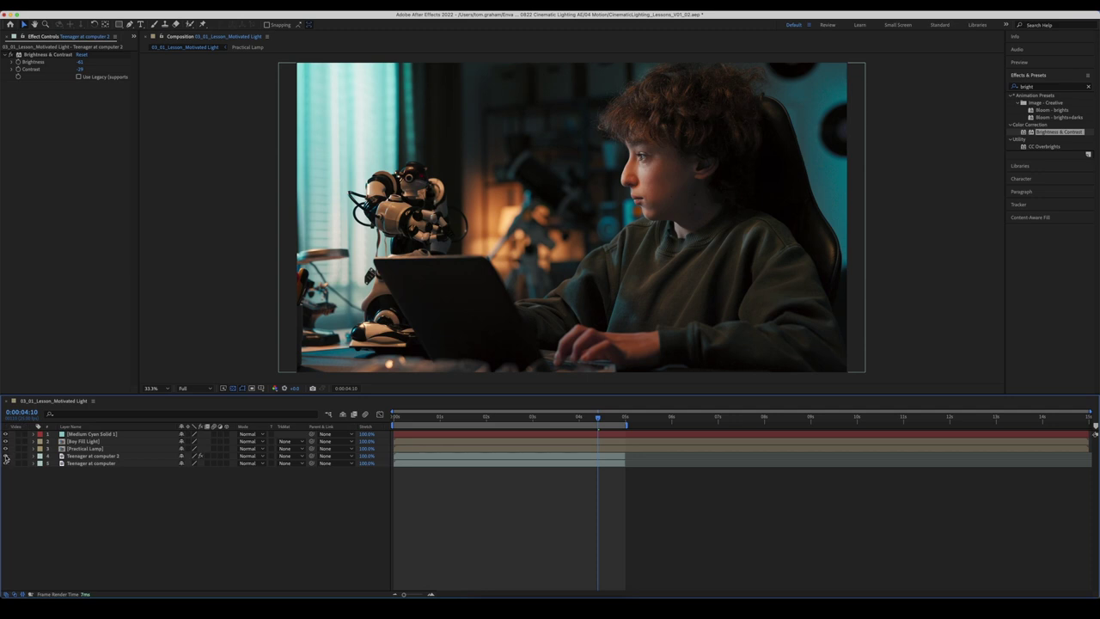
- Compare the shot with and without the lighting layers, and examine the cyan solid's mask alignment across the clip
drag(6, 458, 6, 463)
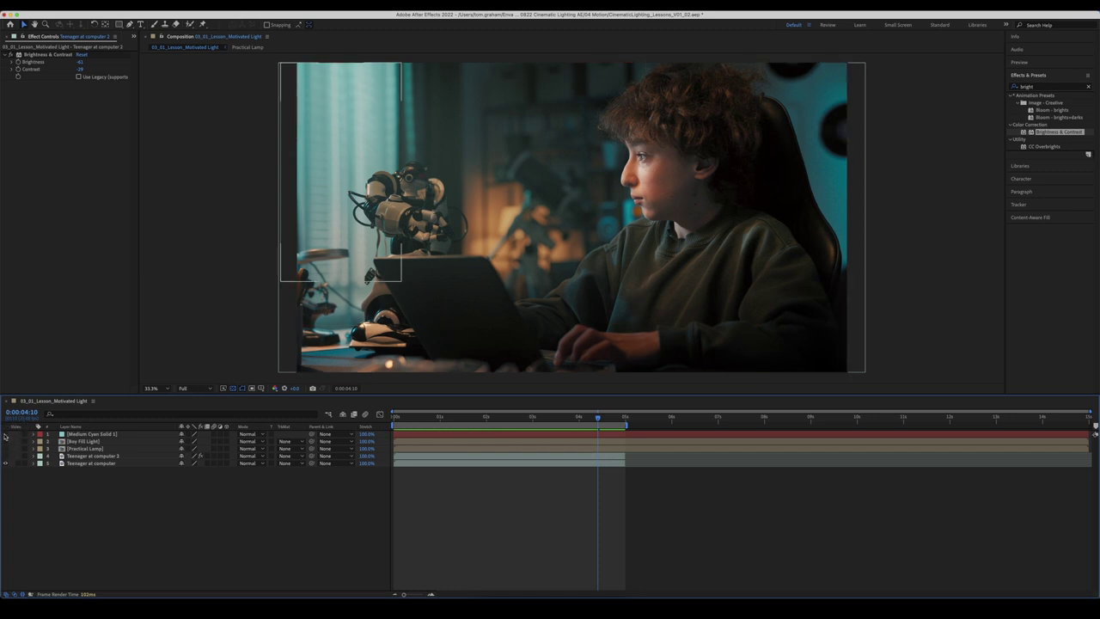
key(ctrl+Down)
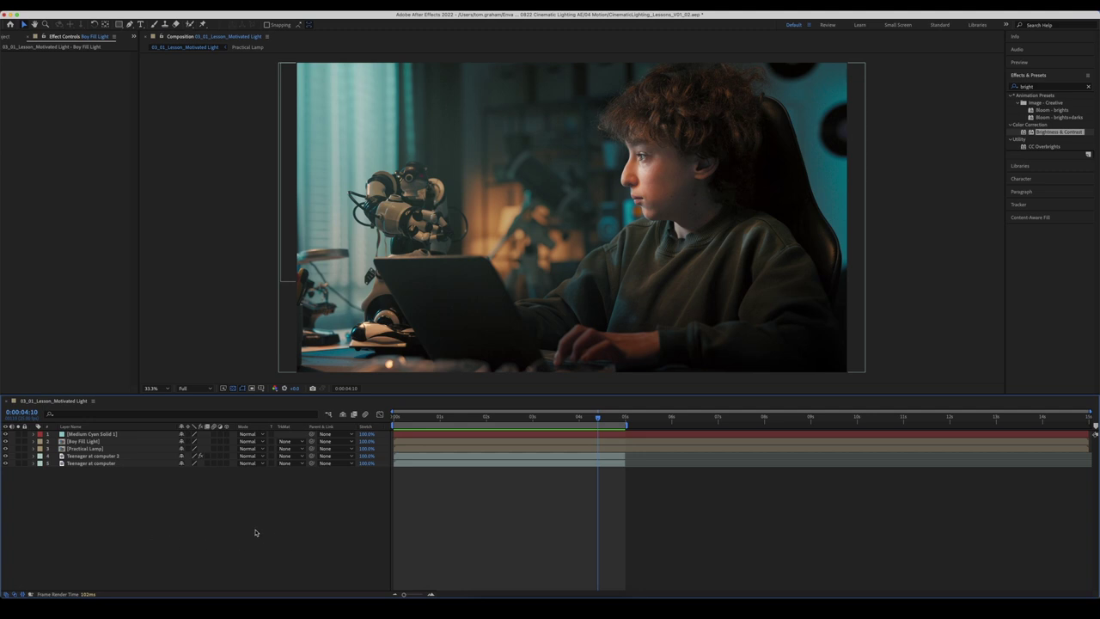
drag(402, 419, 503, 420)
click(107, 434)
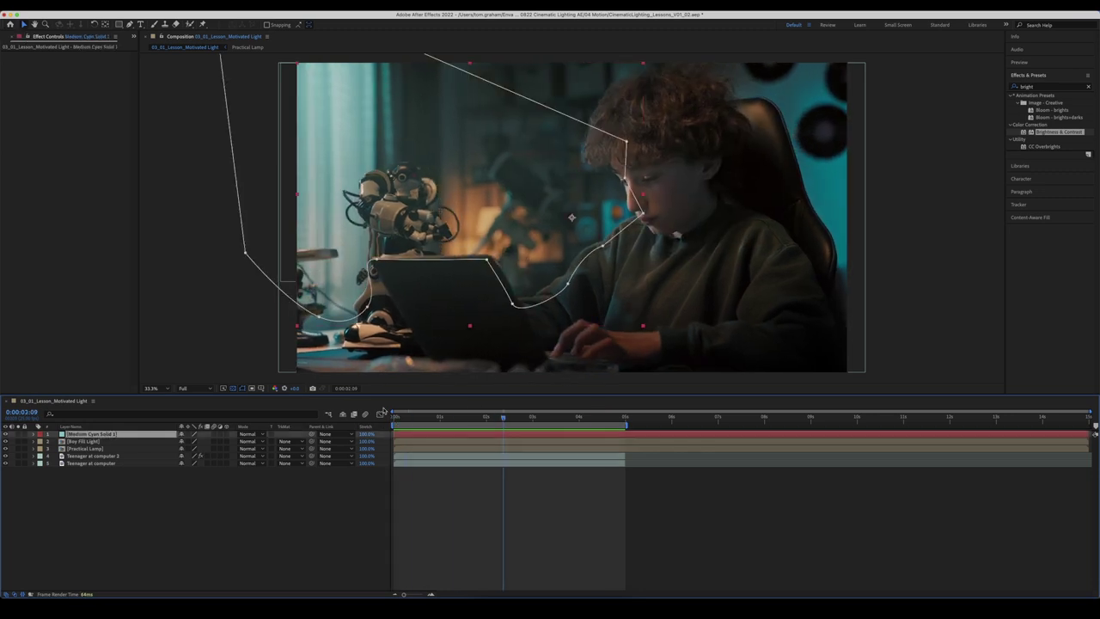
key(space)
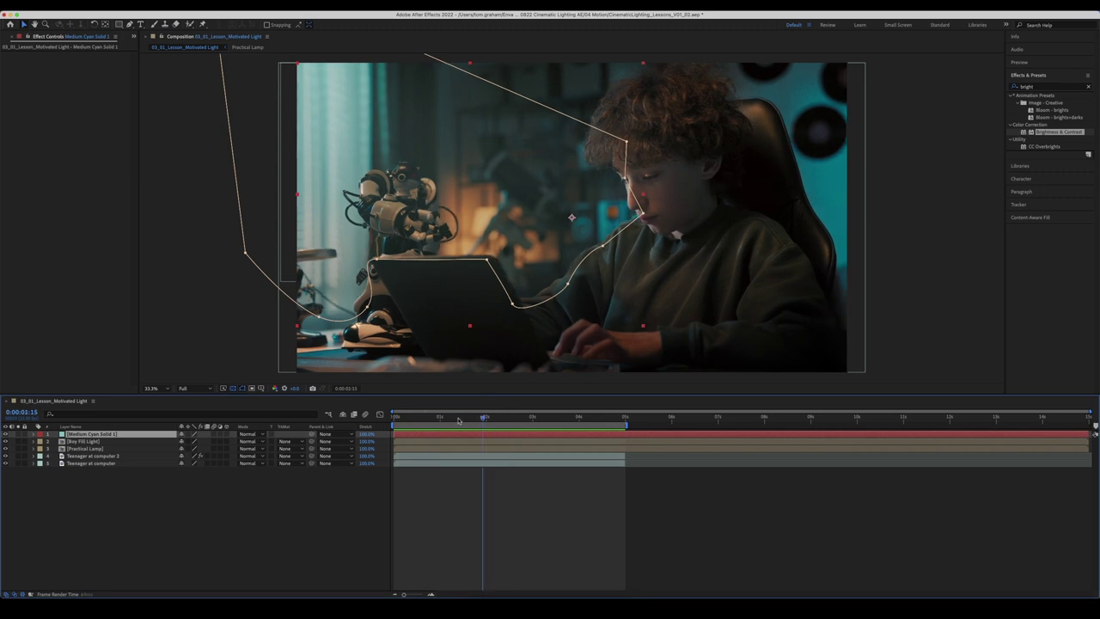
mouse_move(582, 416)
mouse_down()
mouse_move(486, 419)
mouse_move(606, 417)
mouse_move(587, 416)
mouse_up()
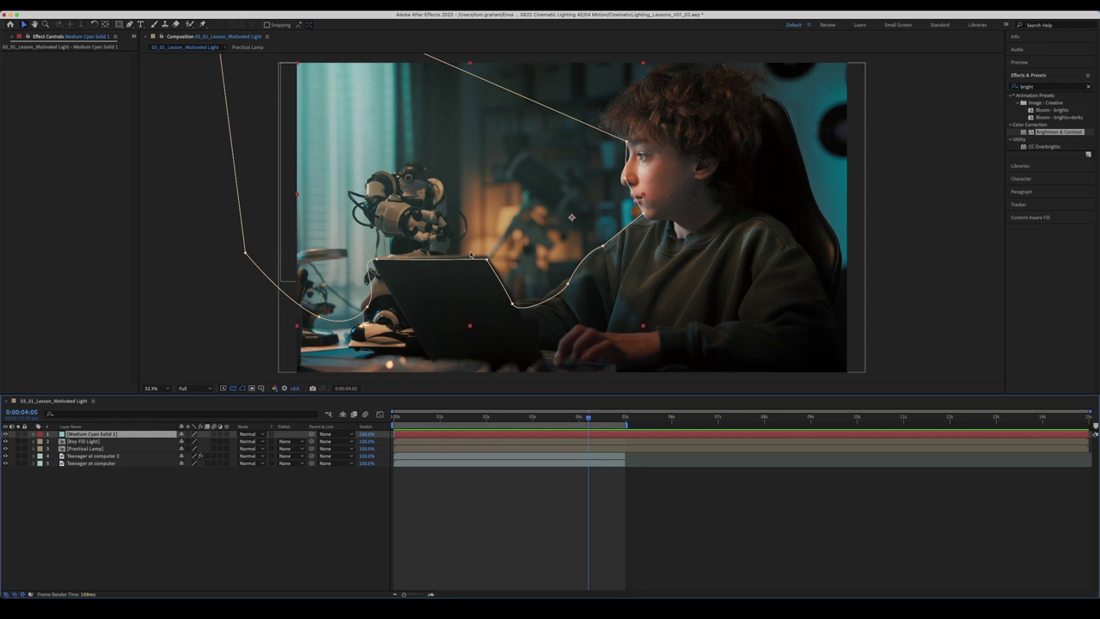
- Start Track Motion on the original Teenager at computer layer and place the track point on the robot's head
click(564, 464)
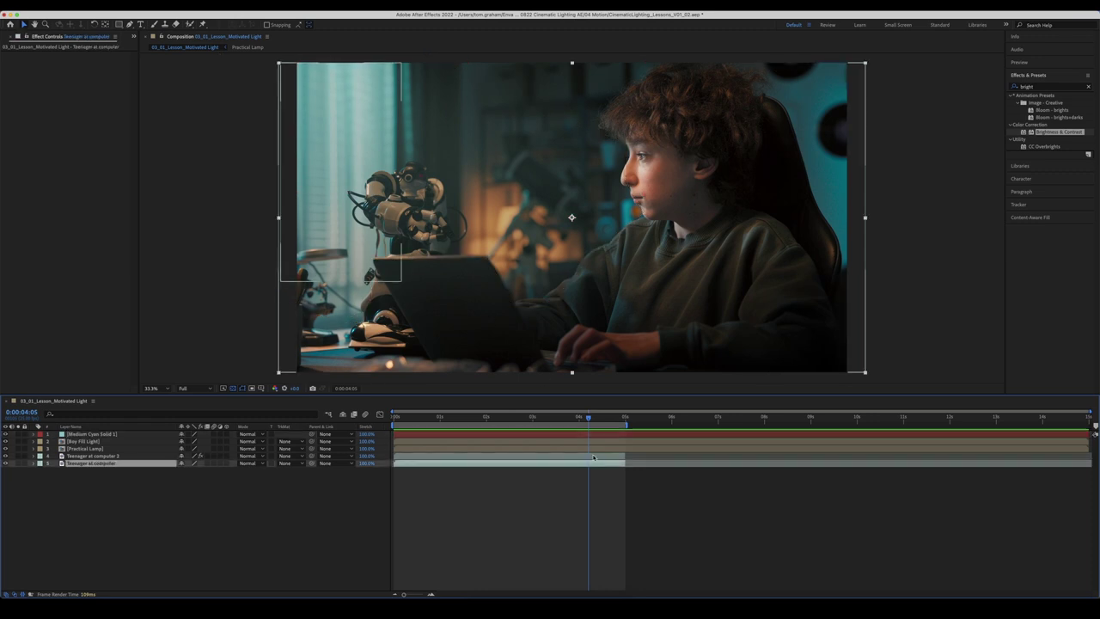
right_click(586, 465)
mouse_move(631, 480)
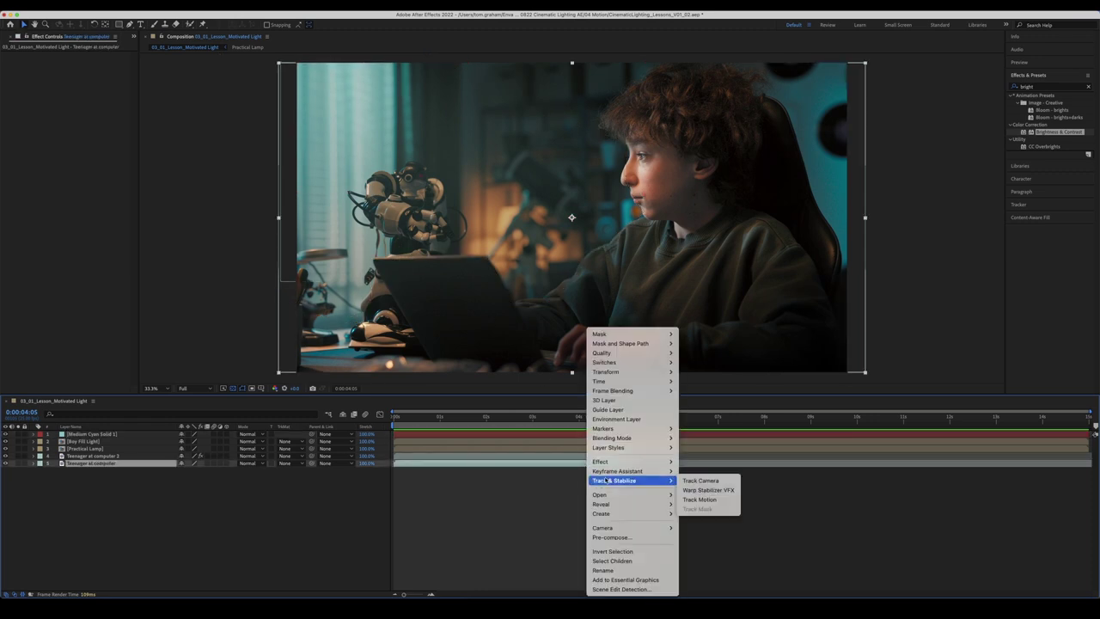
click(698, 499)
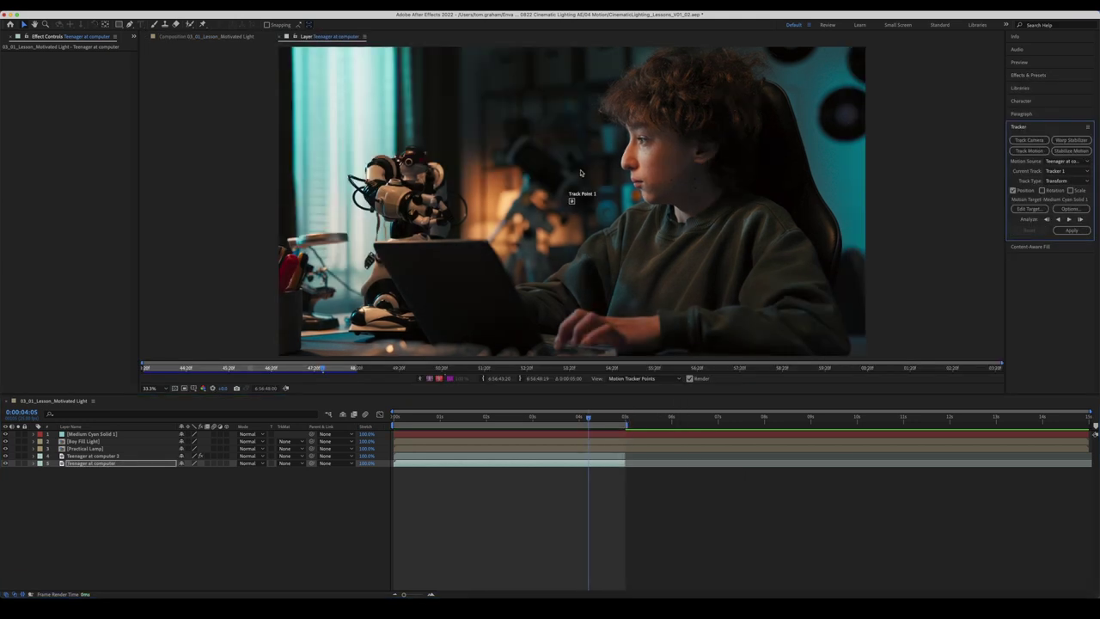
mouse_move(576, 207)
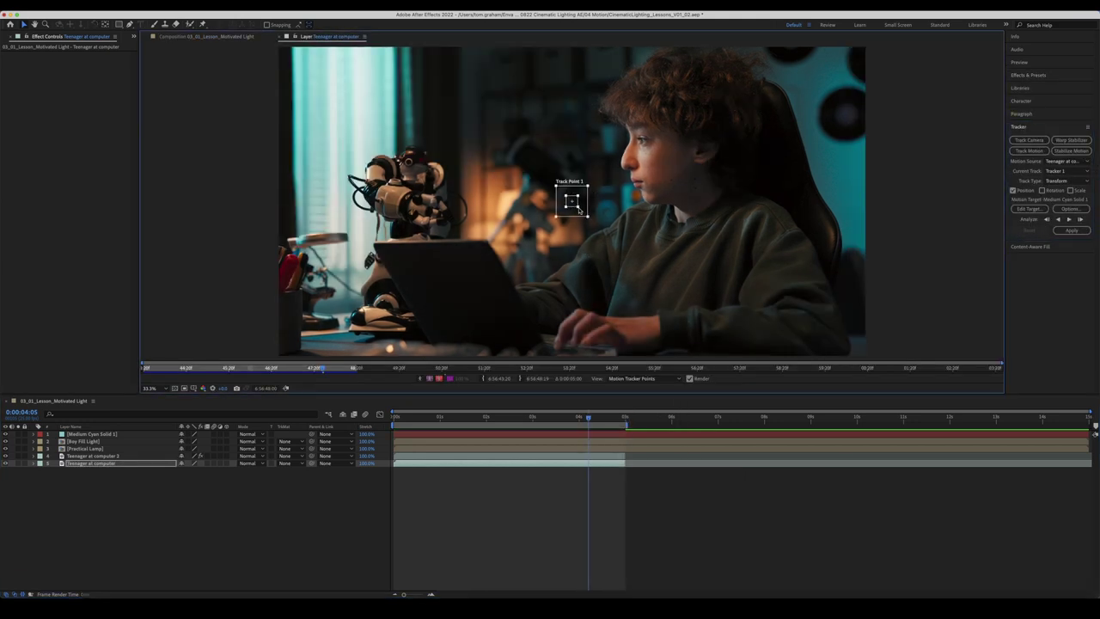
drag(572, 201, 410, 161)
- Analyze the track point's motion forward to the clip's end and backward to its first frame
click(1069, 219)
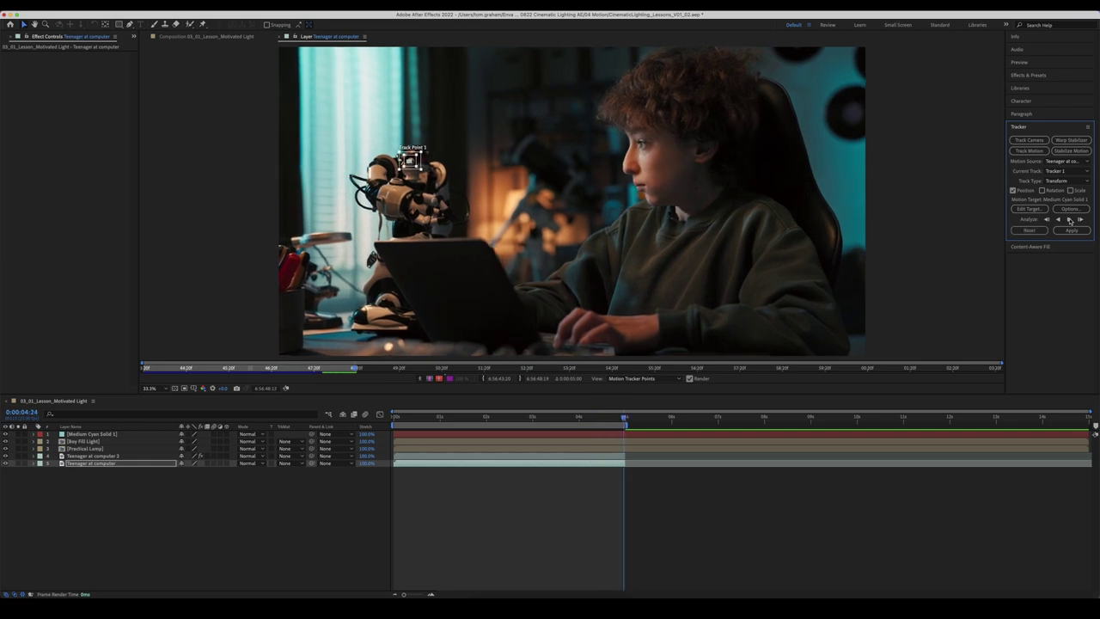
key(space)
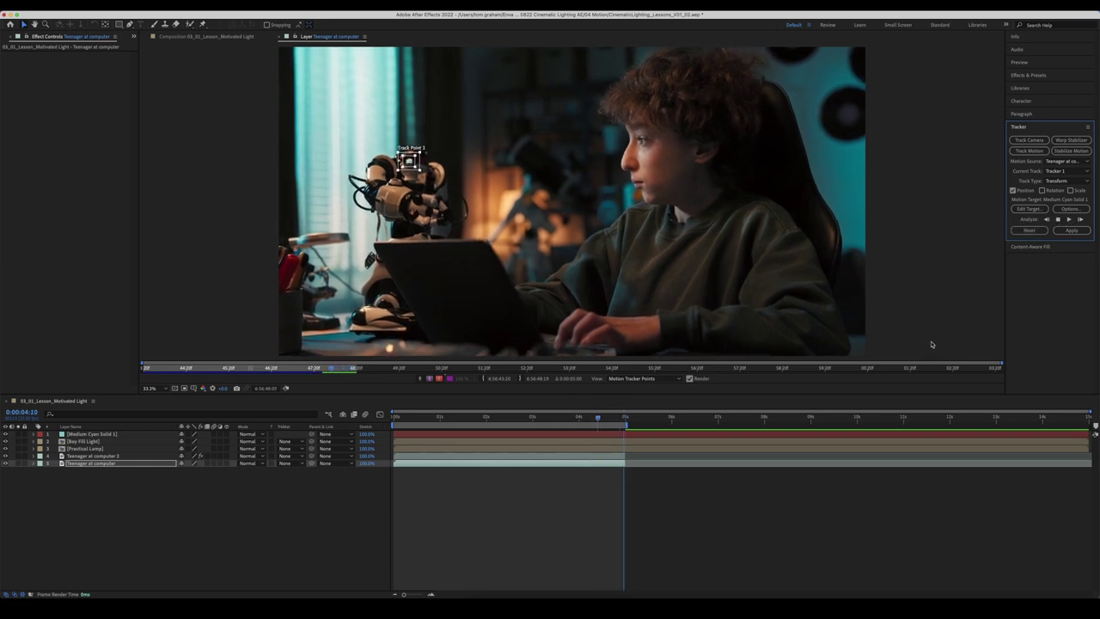
key(space)
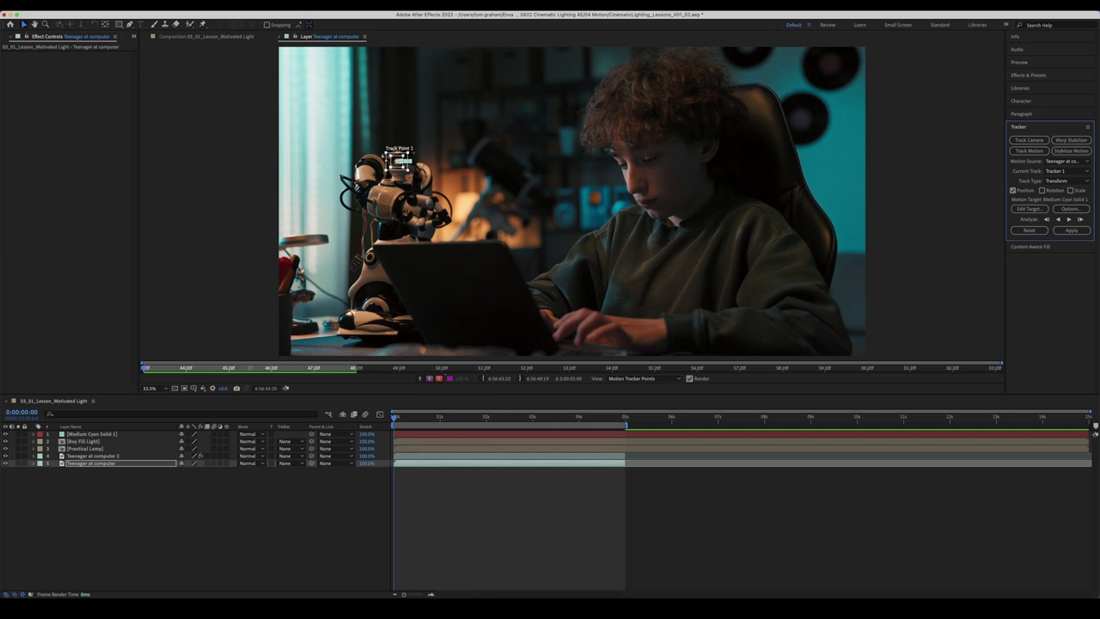
- Set Medium Cyan Solid 1 as the motion target and apply the tracked motion to it
click(1029, 209)
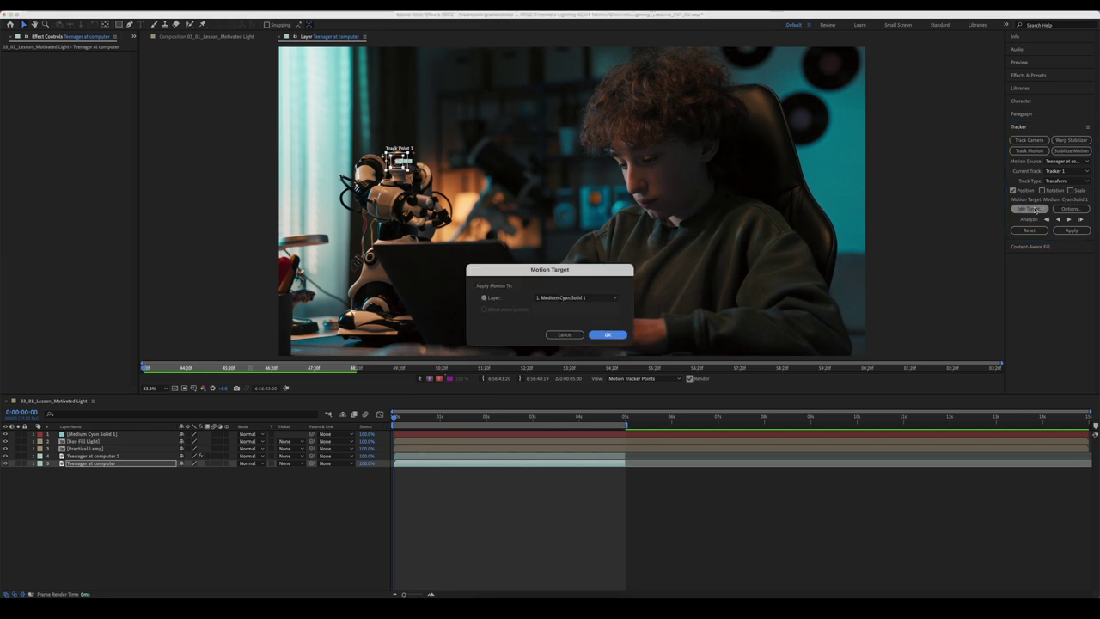
click(576, 298)
click(586, 308)
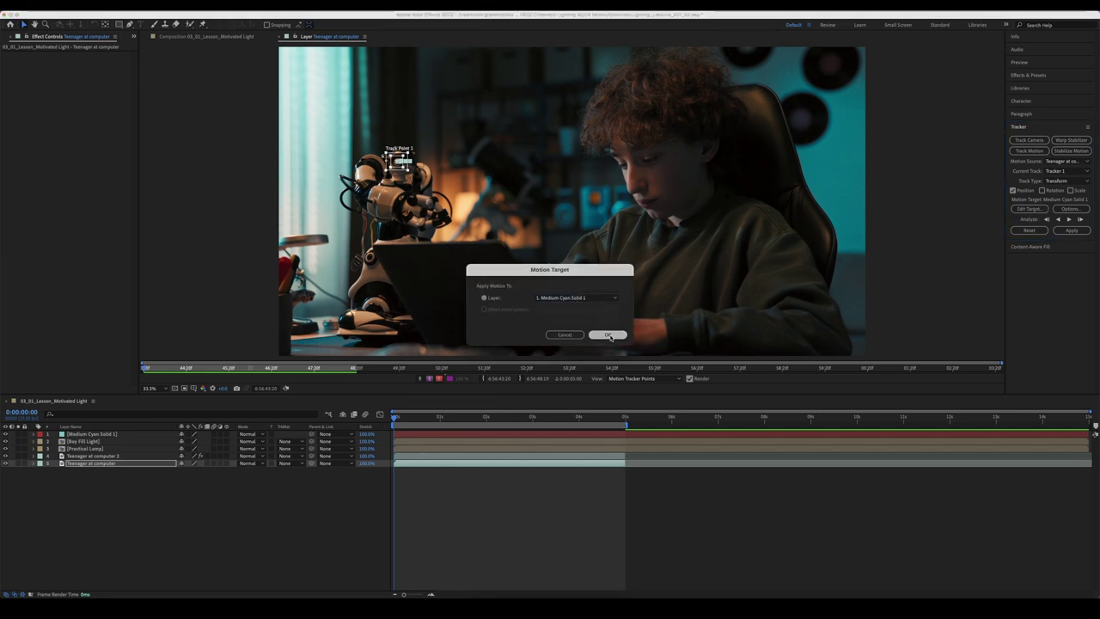
click(608, 335)
click(1072, 230)
click(582, 319)
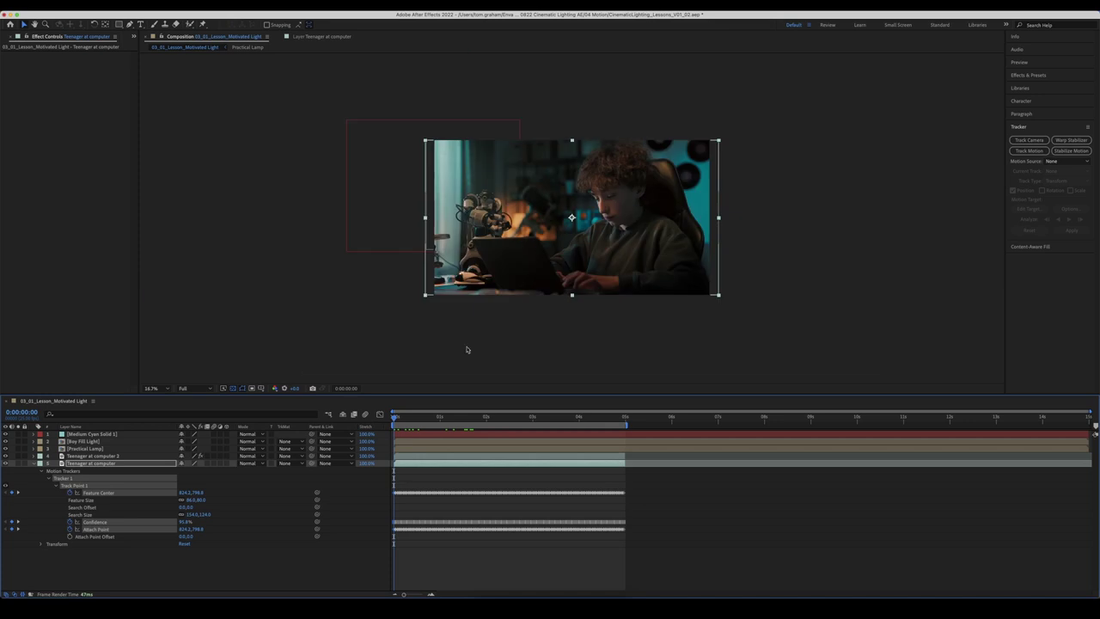
- Adjust the cyan solid's Anchor Point until its mask lines up with the window, laptop and boy again
click(120, 434)
key(a)
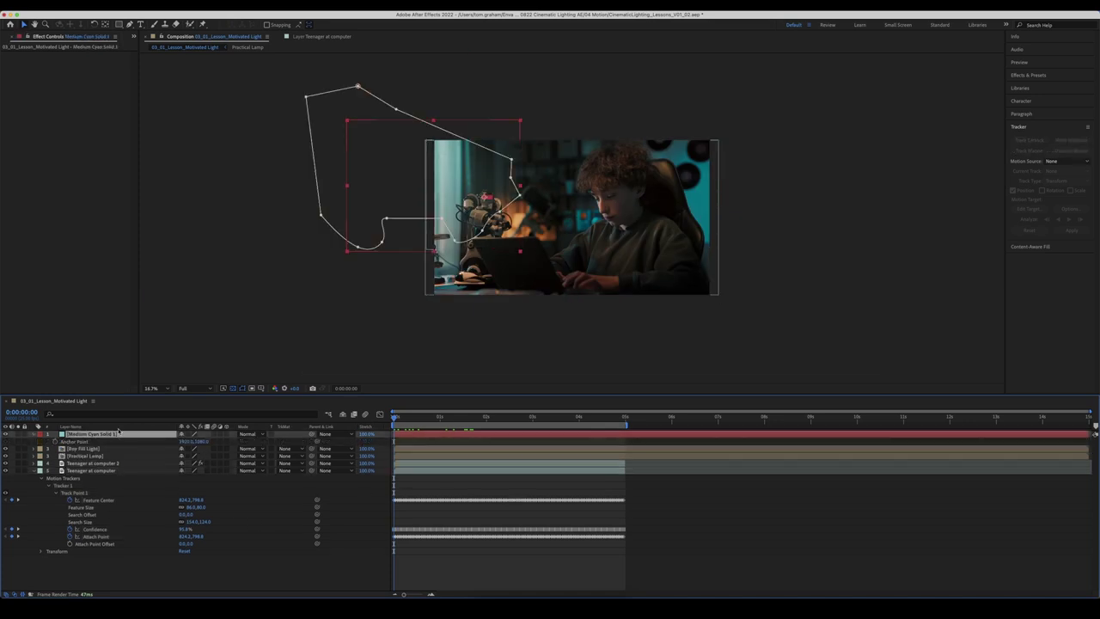
mouse_move(183, 441)
mouse_down()
mouse_move(118, 440)
mouse_move(203, 441)
mouse_move(183, 441)
mouse_up()
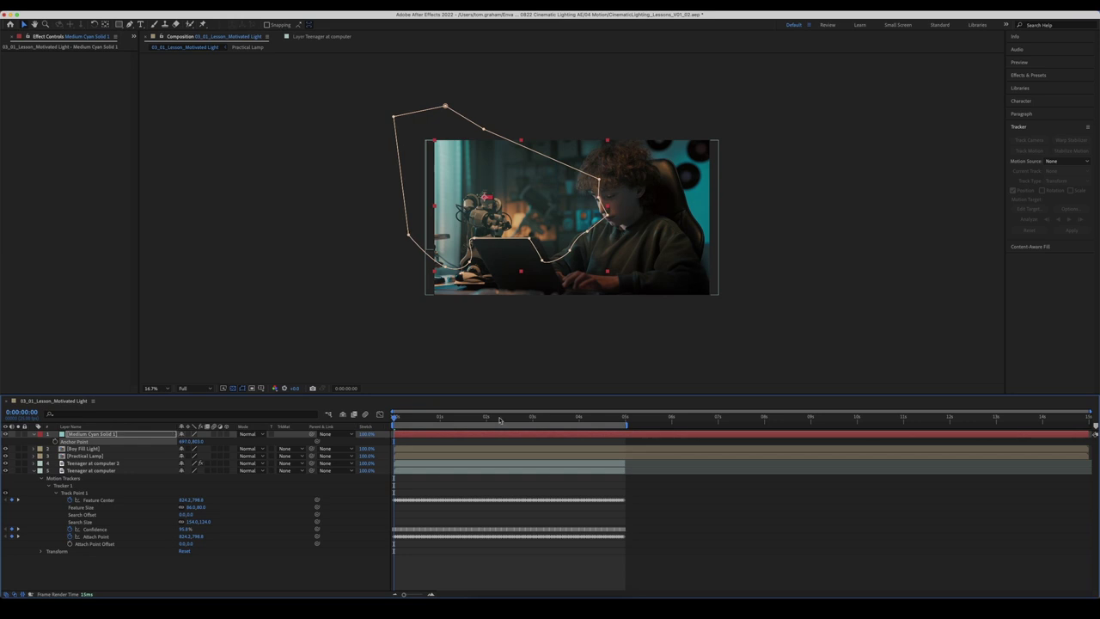
- Set the cyan solid's Scale to 110% and preview the tracked window light
click(153, 387)
click(159, 416)
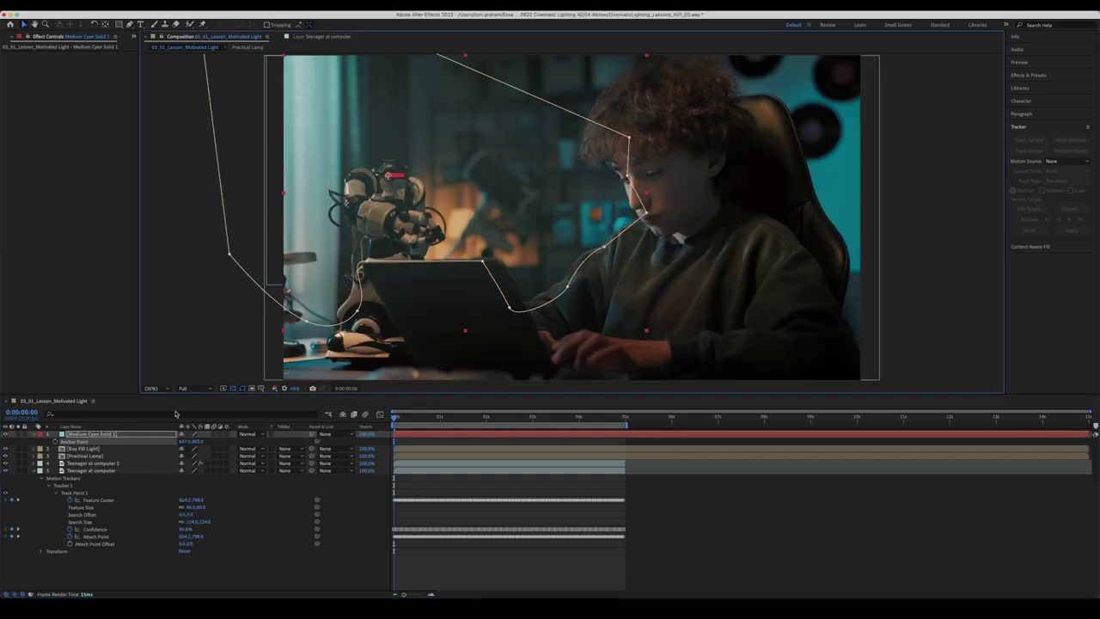
scroll(545, 170, up, 3)
scroll(545, 170, down, 4)
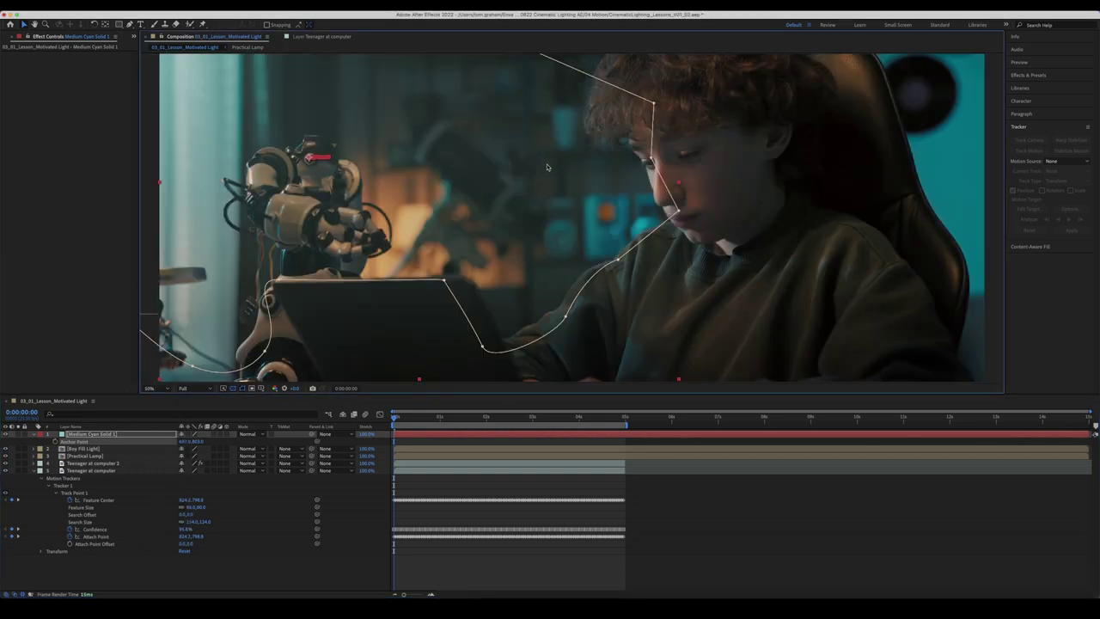
key(s)
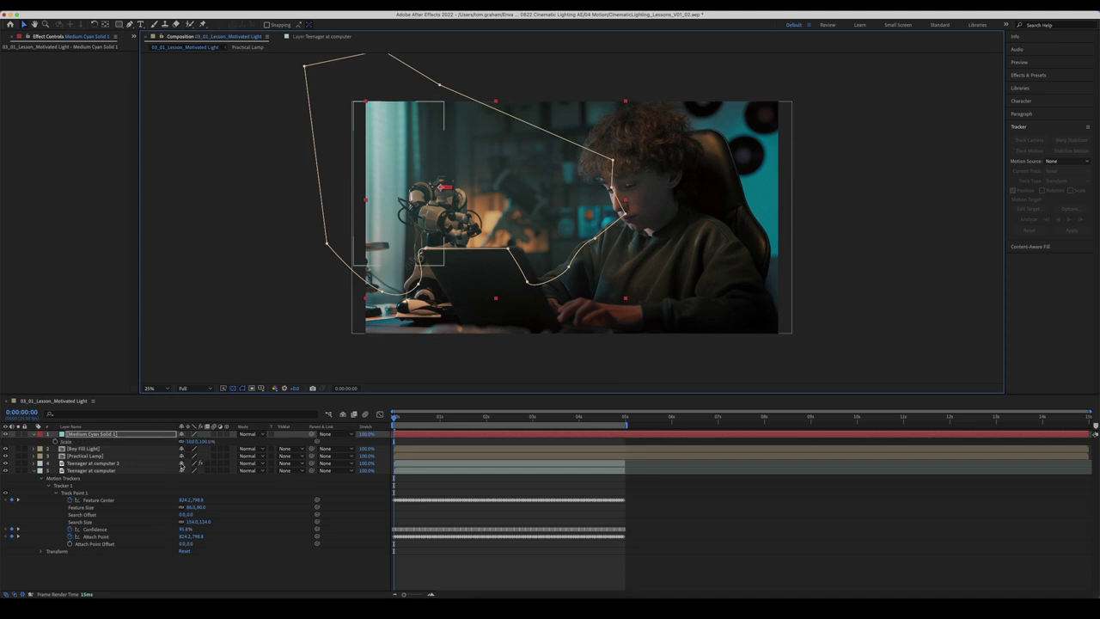
click(192, 442)
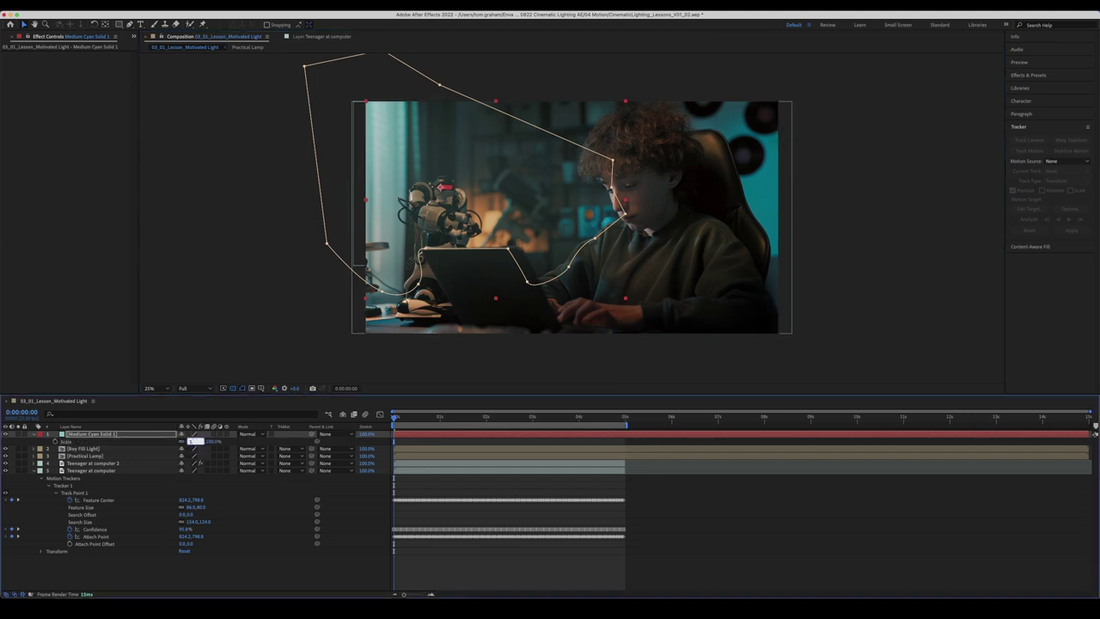
key(Return)
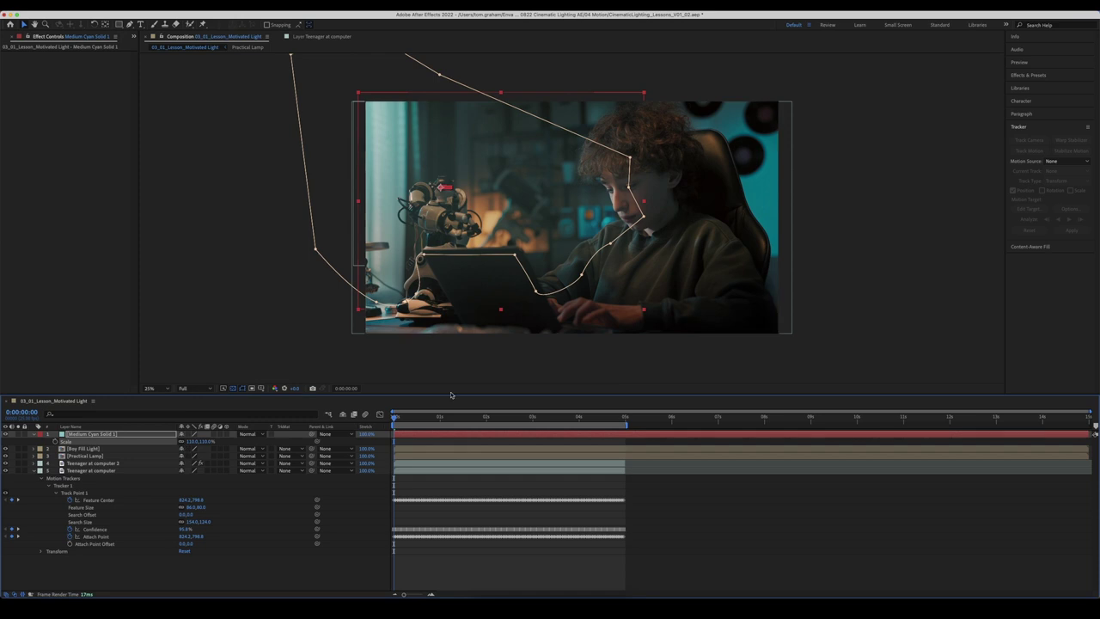
click(647, 490)
click(779, 471)
key(space)
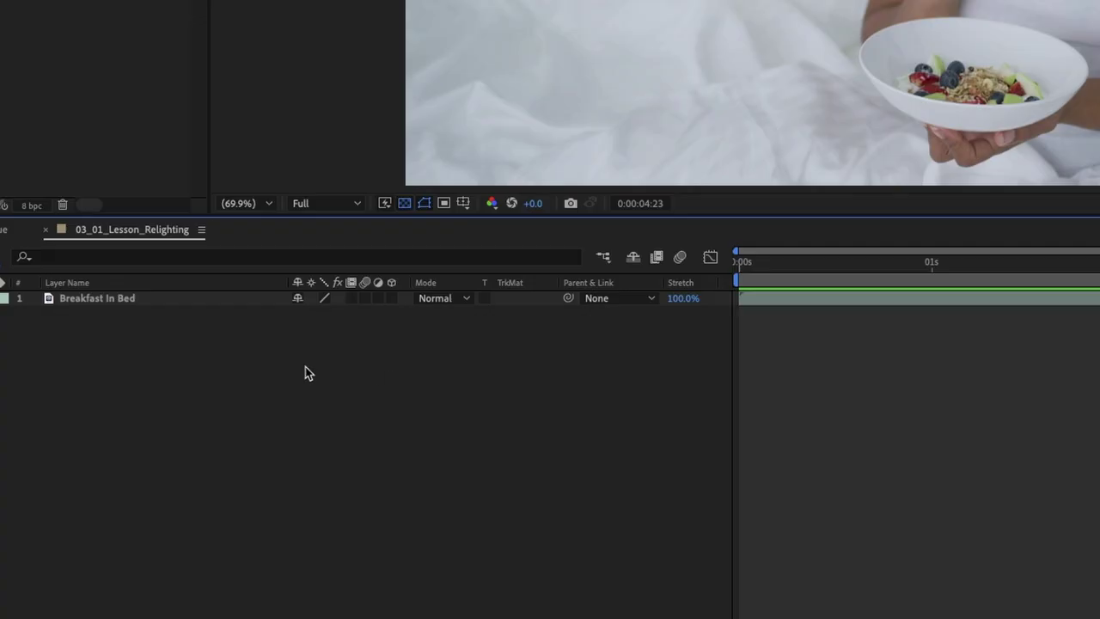
- Create a black solid above the Breakfast In Bed footage in the 03_01_Lesson_Relighting composition
right_click(395, 359)
mouse_move(494, 371)
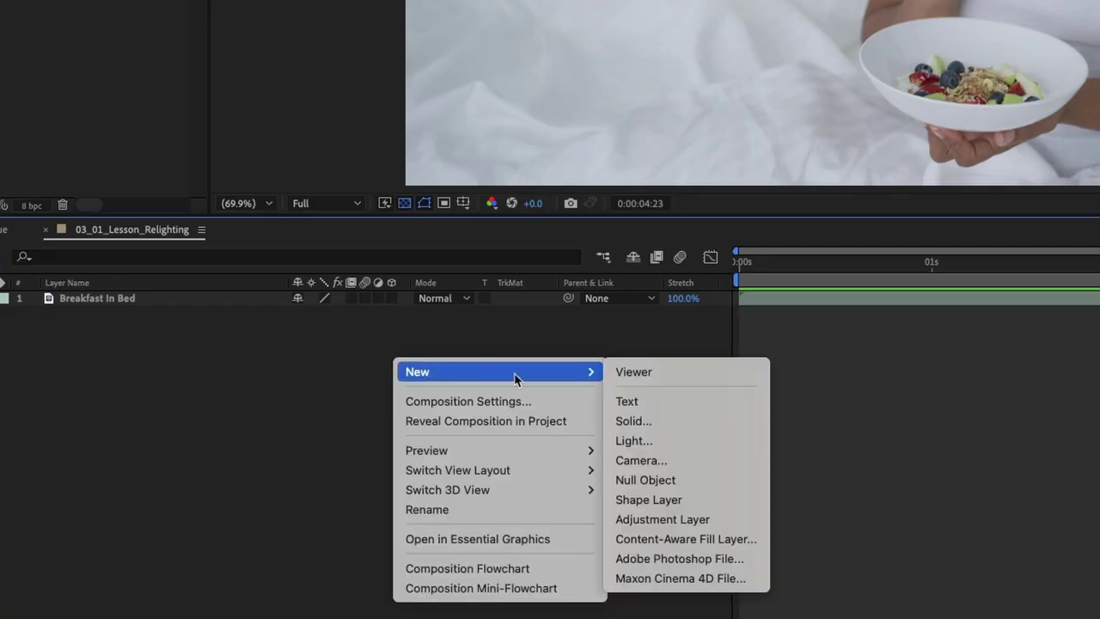
click(678, 423)
click(688, 456)
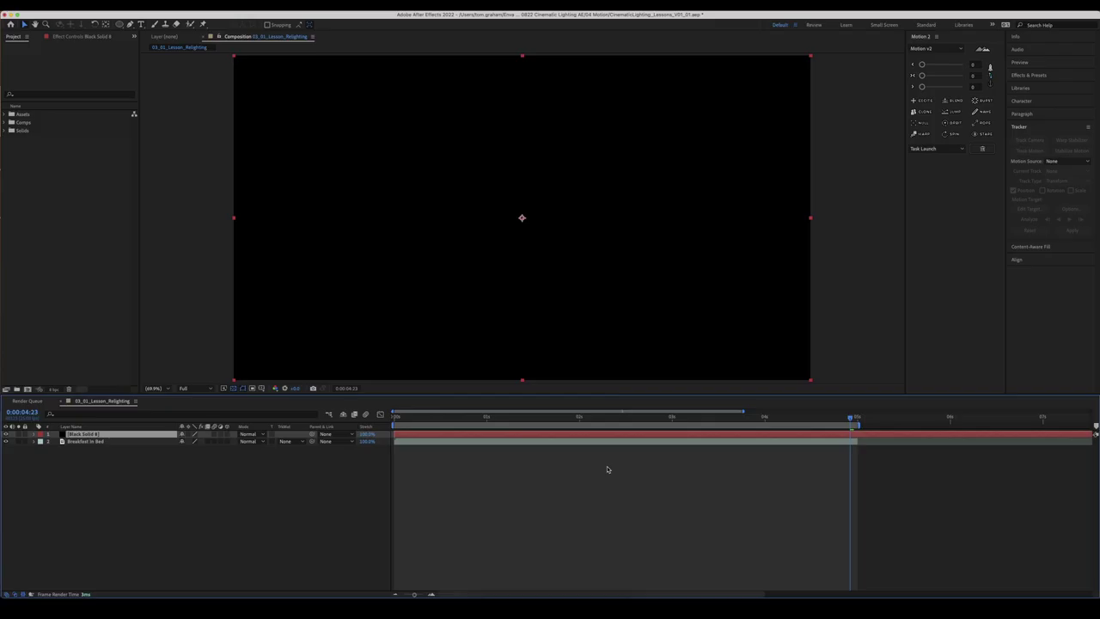
- Draw a closed Pen tool mask on the black solid, cutting diagonally across the frame's upper-right corner beside the woman
click(130, 24)
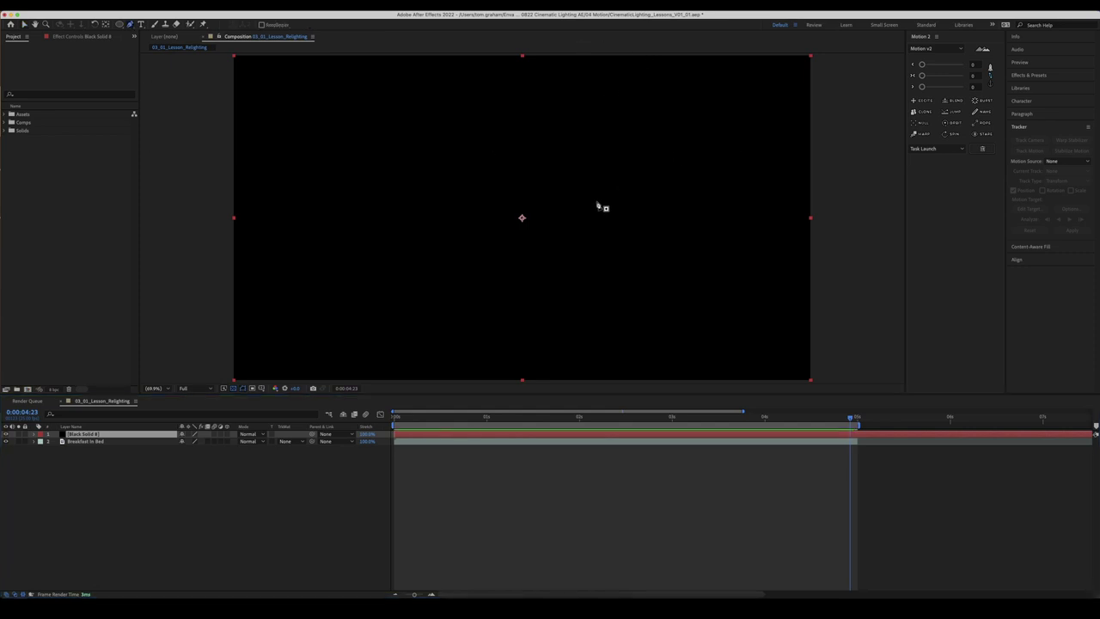
key(comma)
click(6, 434)
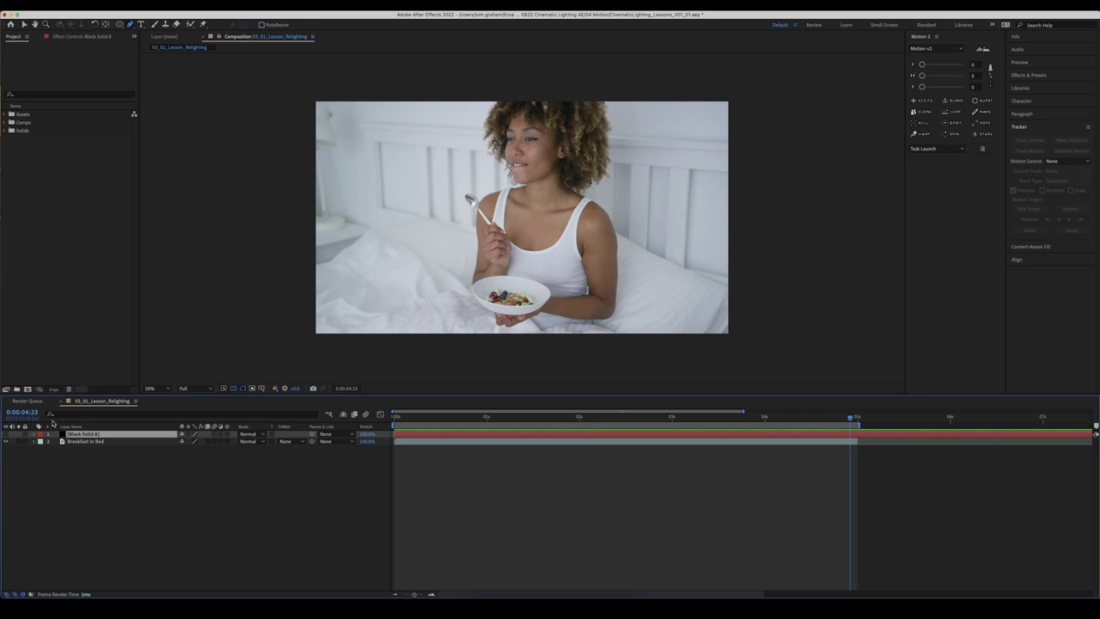
click(6, 434)
click(566, 89)
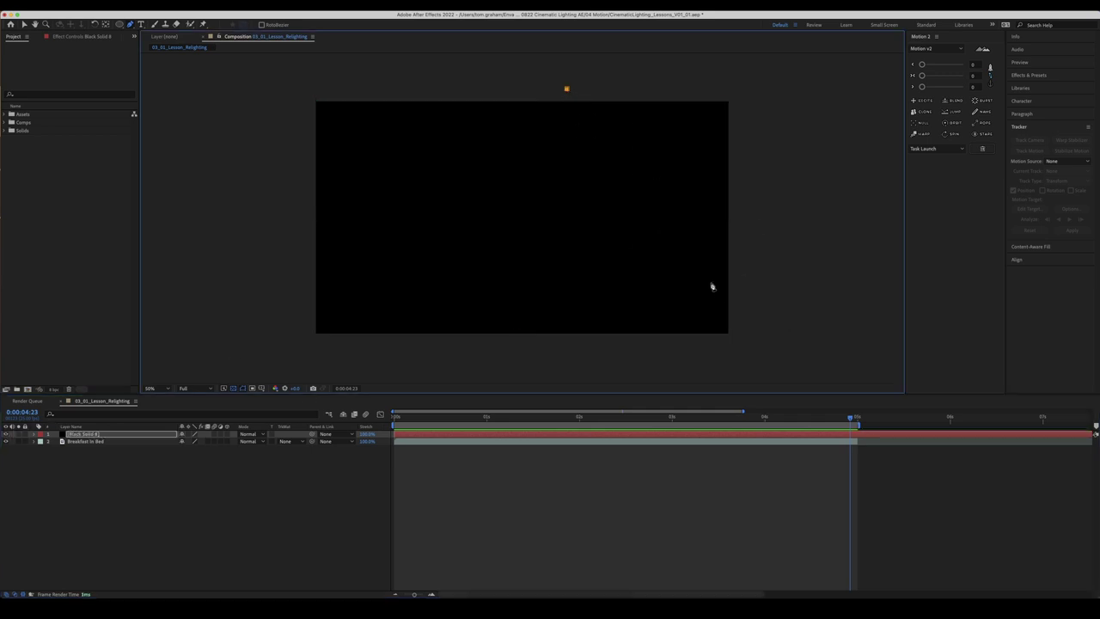
click(740, 275)
click(797, 179)
click(790, 92)
click(592, 73)
click(566, 89)
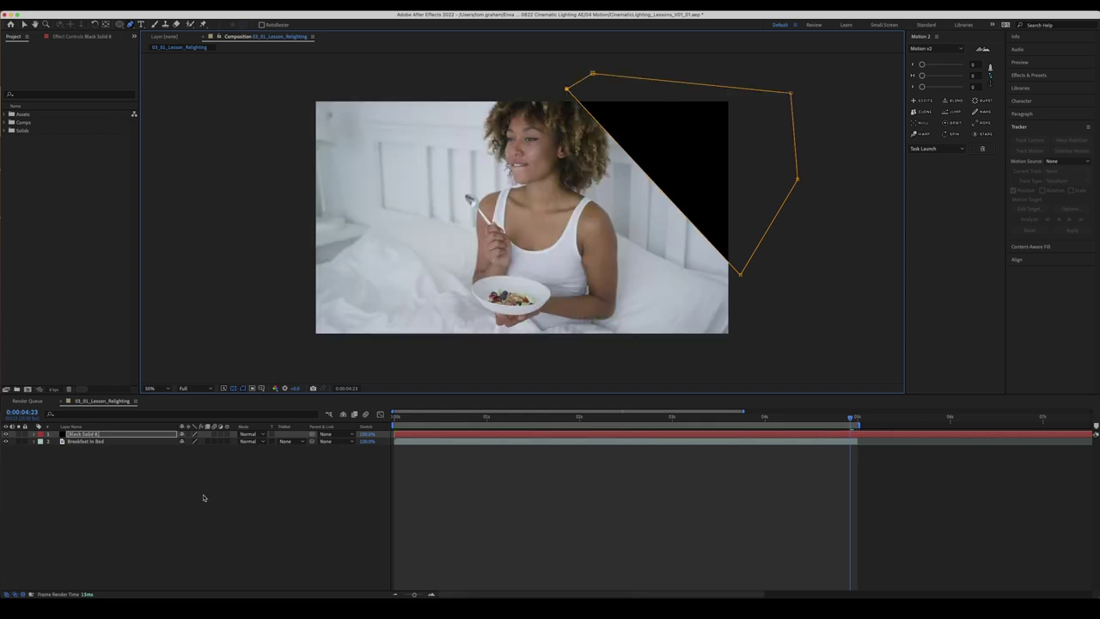
- Refine the mask's diagonal edge by shifting its upper point right and its lower point slightly down and outward
super+click(566, 90)
click(605, 88)
drag(740, 277, 751, 292)
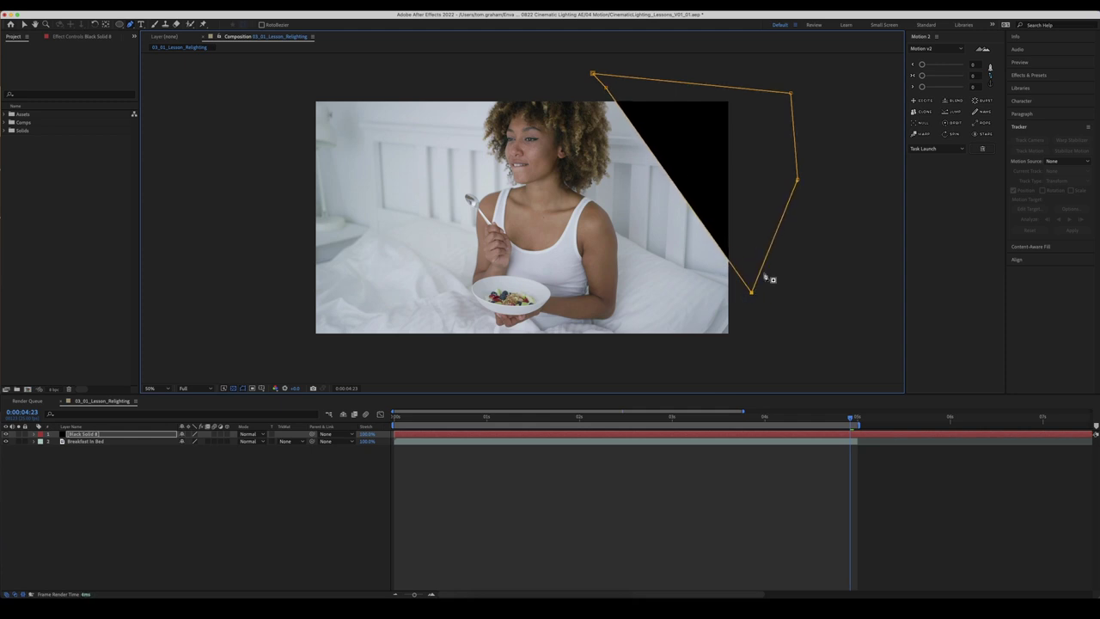
drag(603, 87, 597, 87)
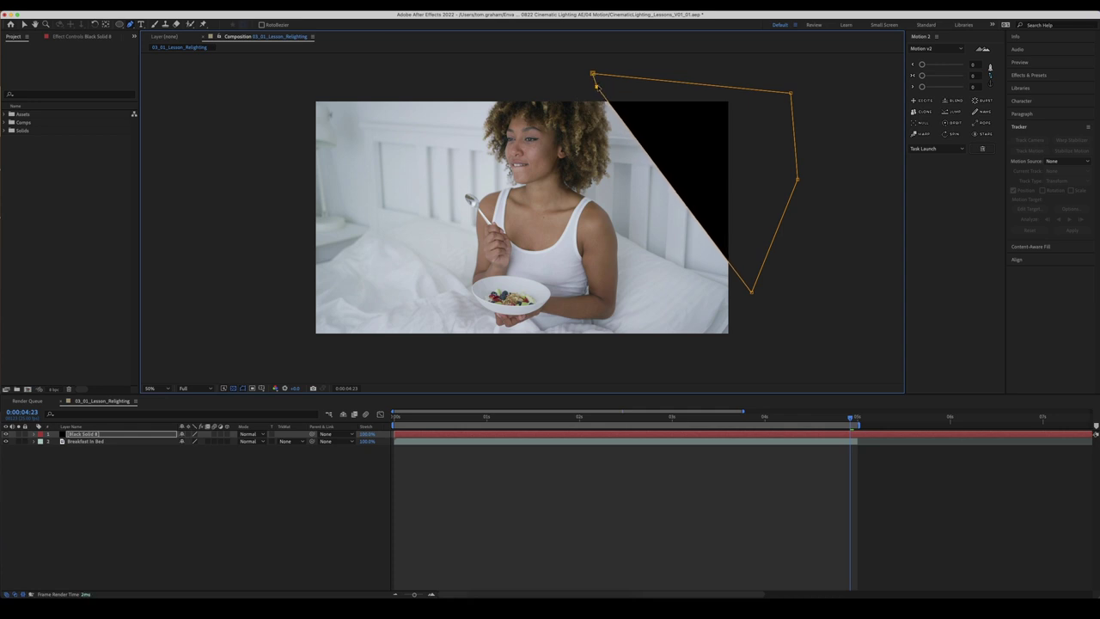
click(752, 292)
drag(752, 293, 749, 294)
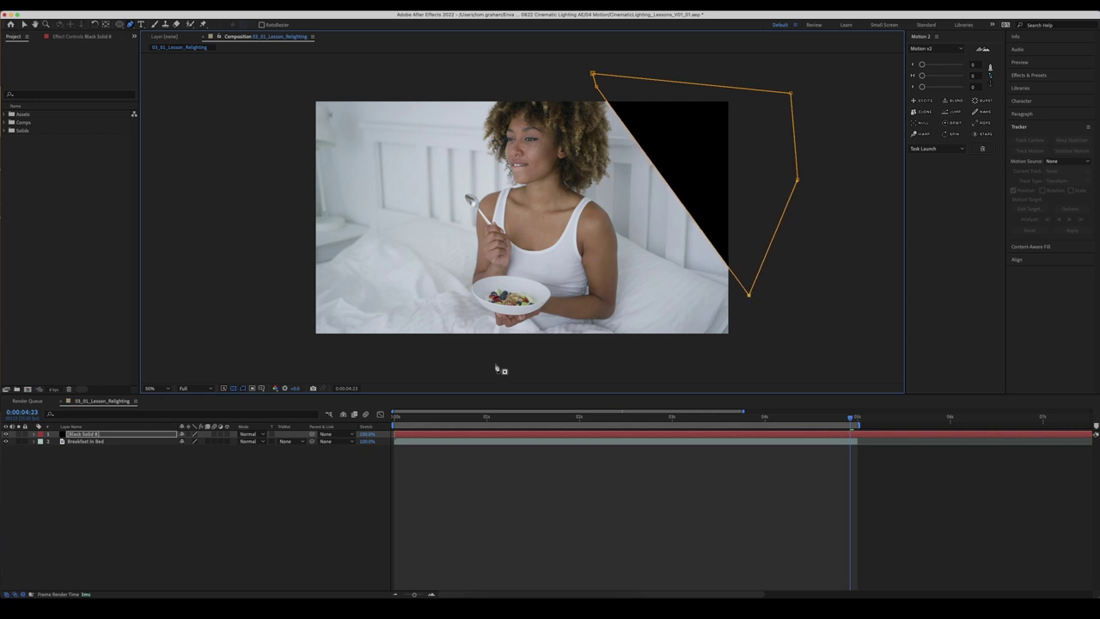
- Set the black solid's Mask Feather to 172 pixels
click(137, 468)
click(129, 434)
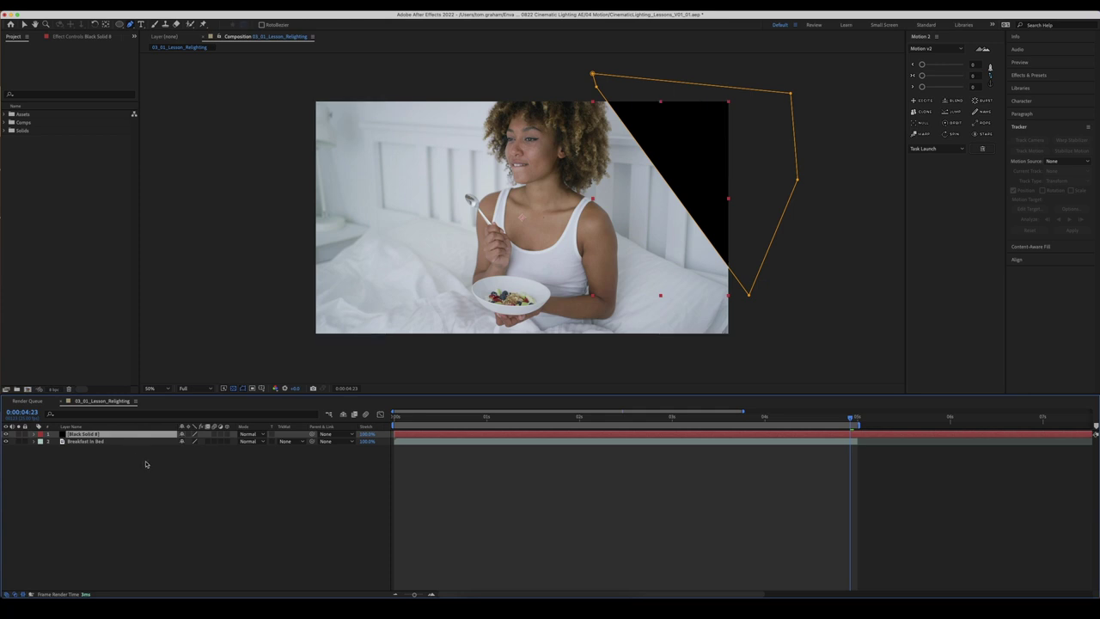
key(f)
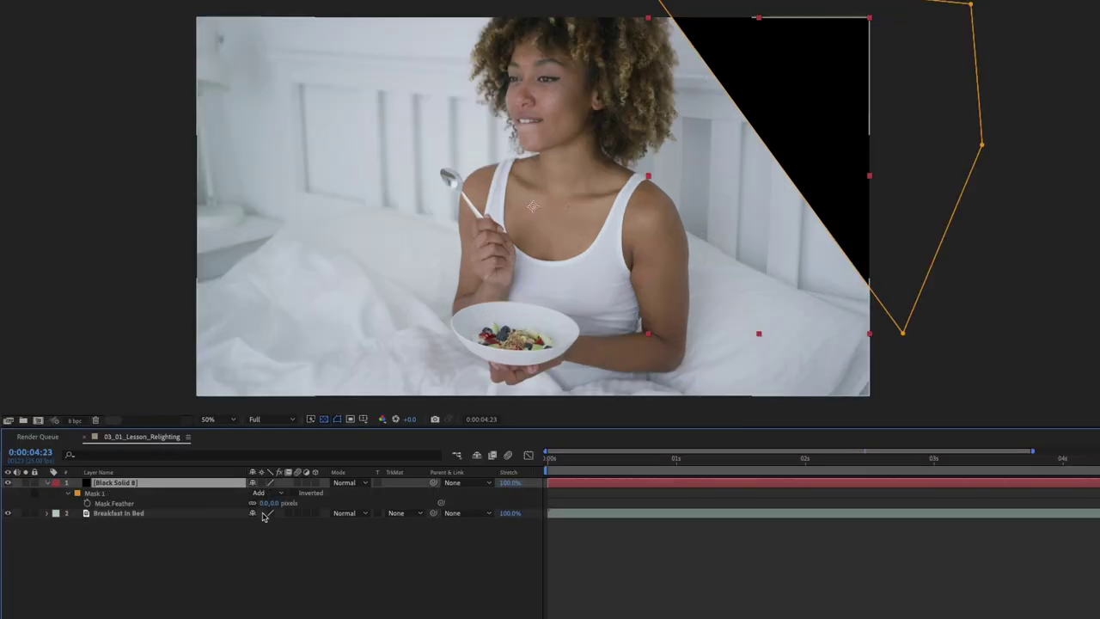
drag(265, 503, 335, 496)
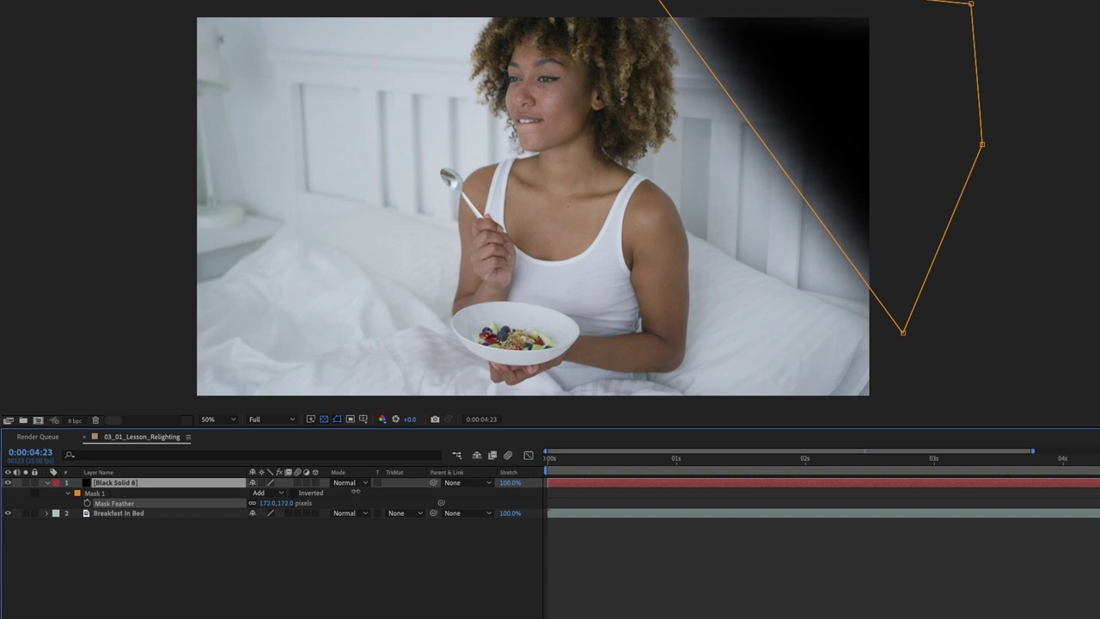
- Lower the opacity of the masked black solid in the frame's upper-right corner to 35%
click(319, 572)
click(177, 487)
key(t)
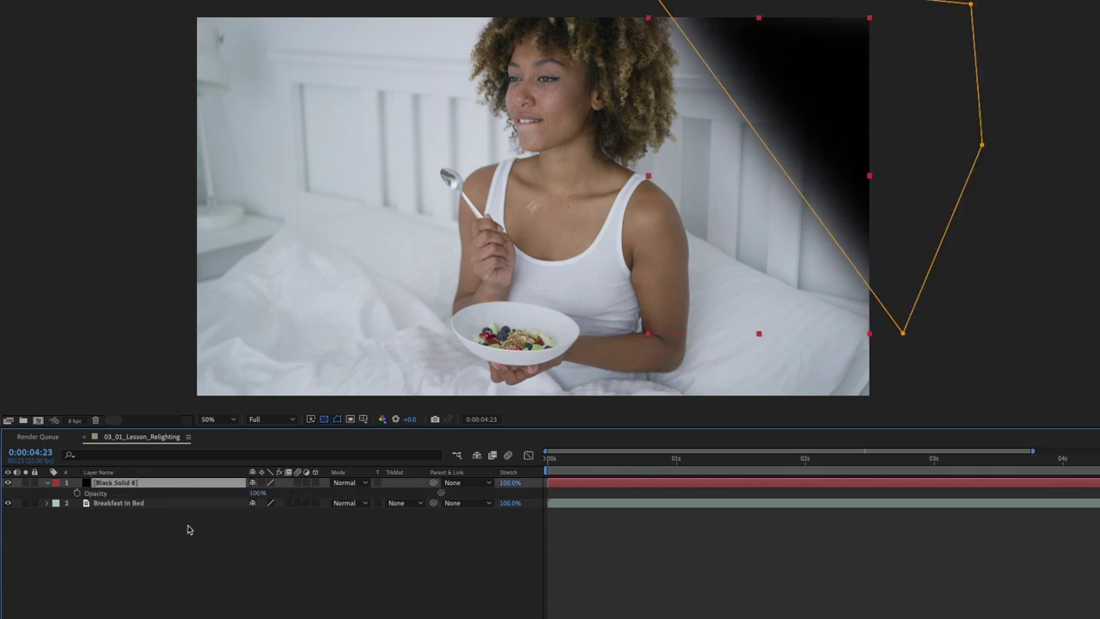
drag(256, 494, 225, 497)
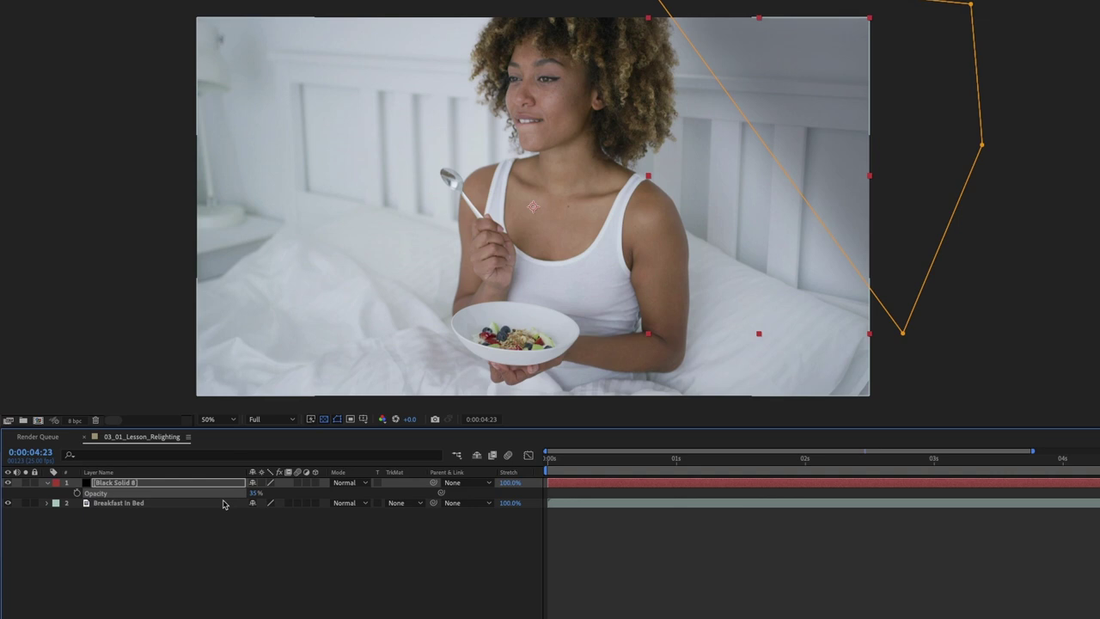
click(238, 557)
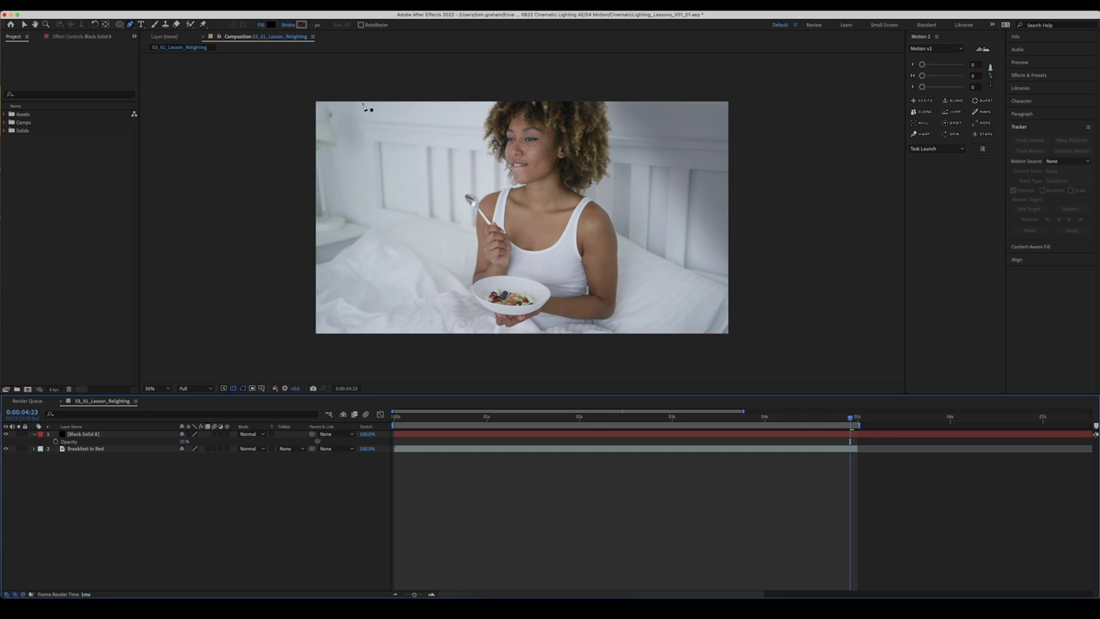
- Create a second full-frame black solid on top of the layer stack
right_click(173, 479)
mouse_move(182, 485)
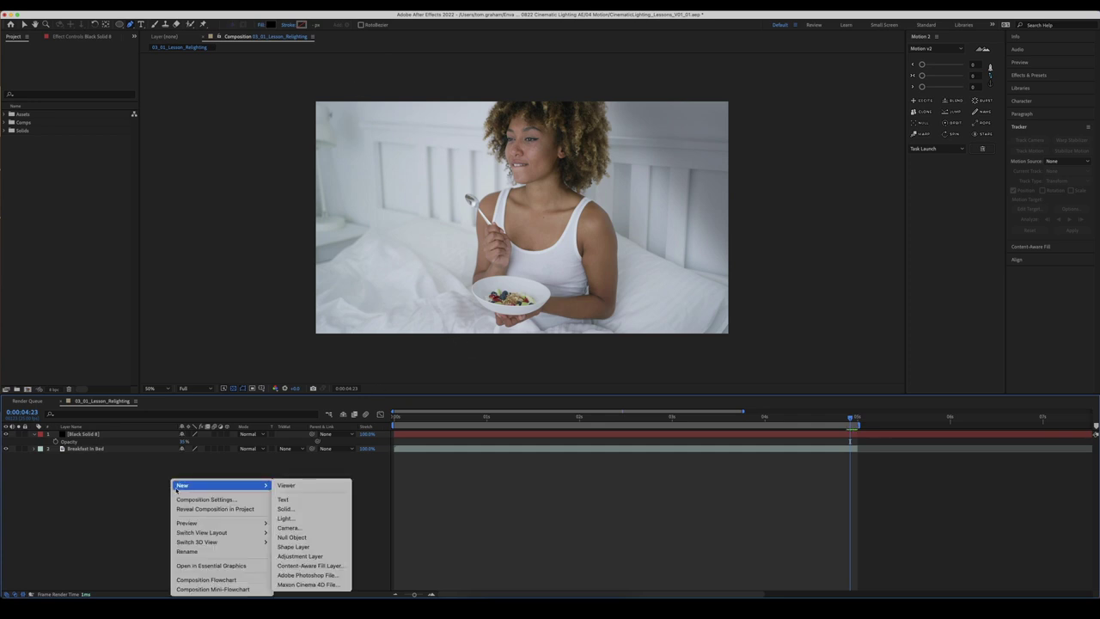
click(296, 509)
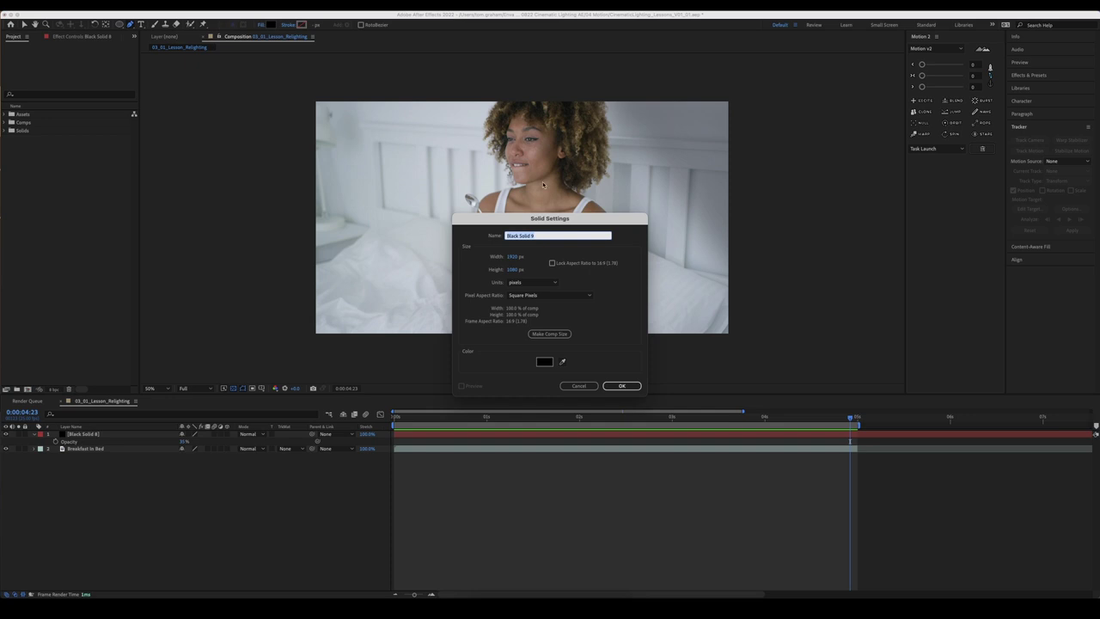
click(621, 386)
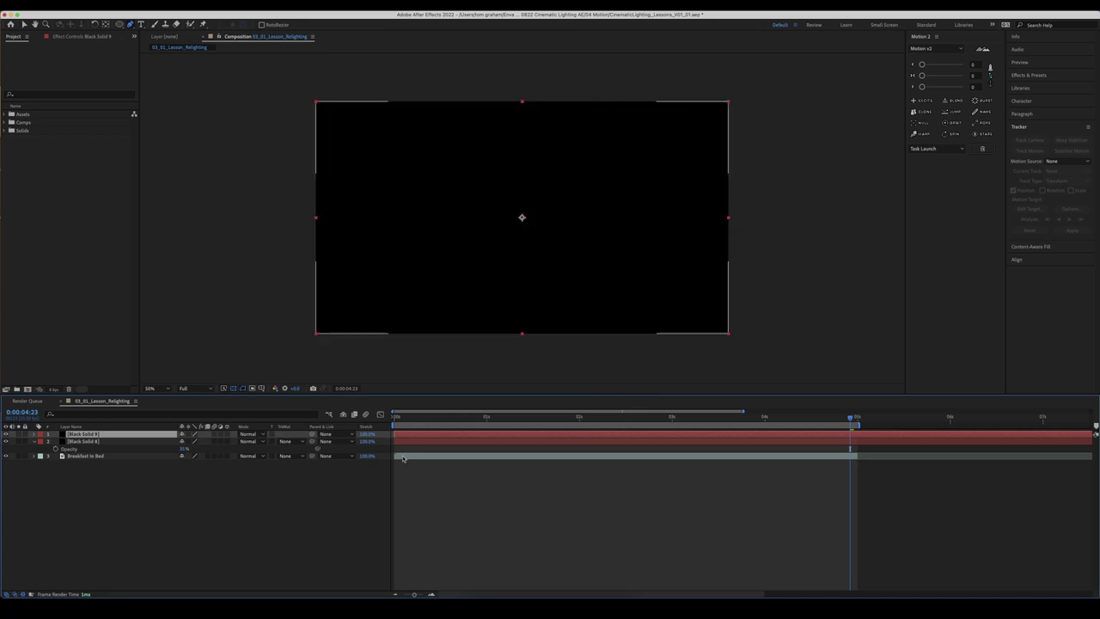
- Draw a closed four-point Pen mask over the left side of the new solid and shift its diagonal edge slightly left
click(387, 83)
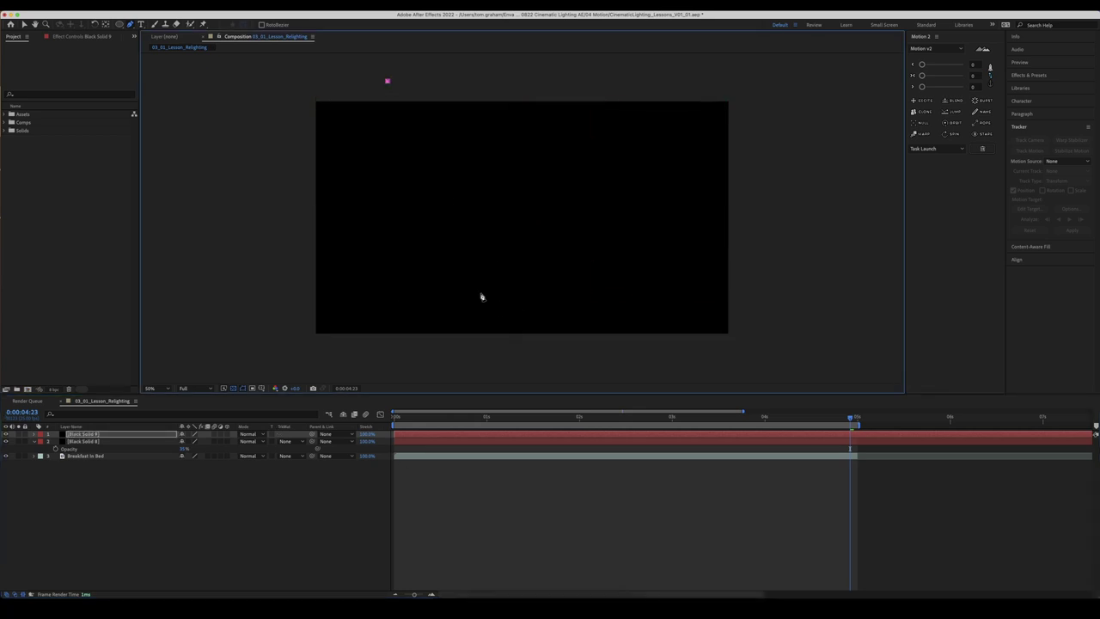
click(487, 350)
click(269, 353)
click(260, 95)
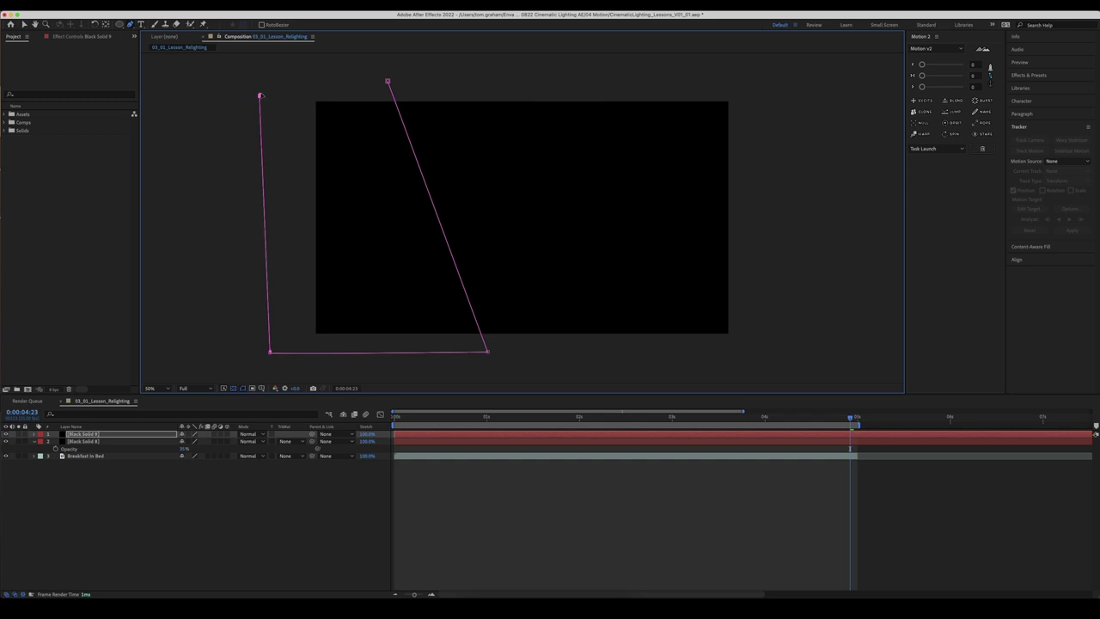
click(386, 82)
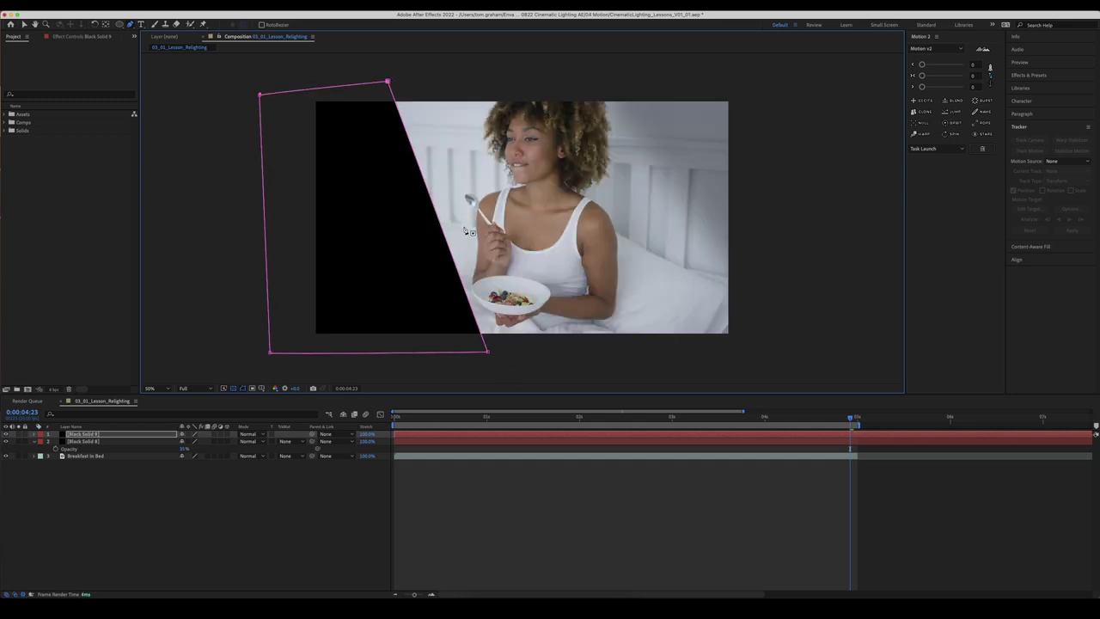
mouse_move(488, 354)
mouse_down()
mouse_move(417, 345)
mouse_move(477, 358)
mouse_up()
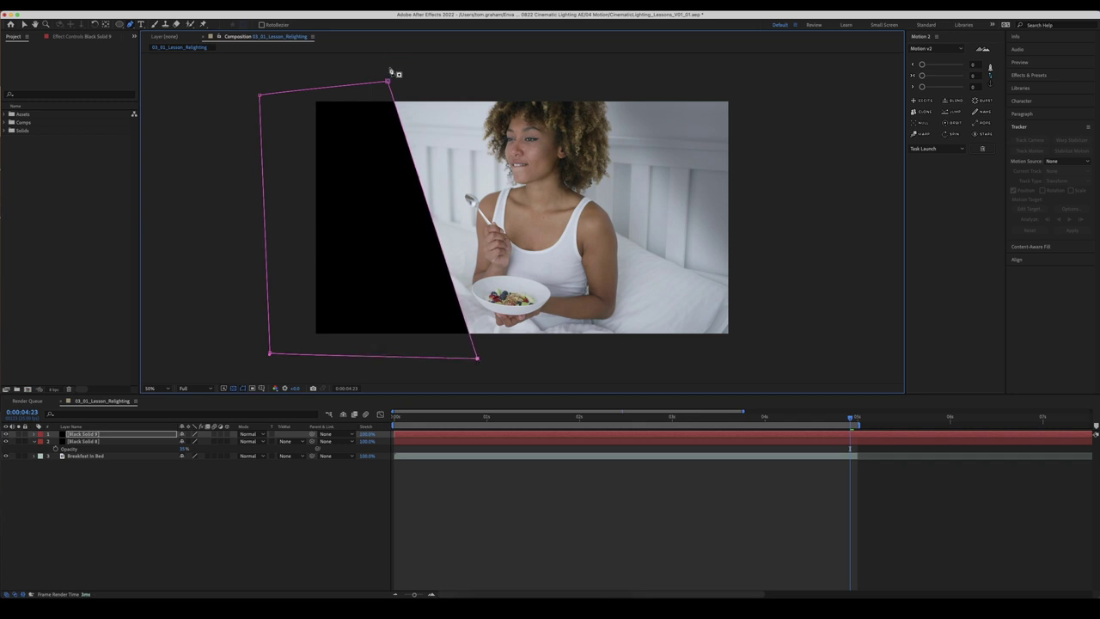
mouse_move(386, 82)
mouse_down()
mouse_move(312, 91)
mouse_move(382, 79)
mouse_move(366, 84)
mouse_up()
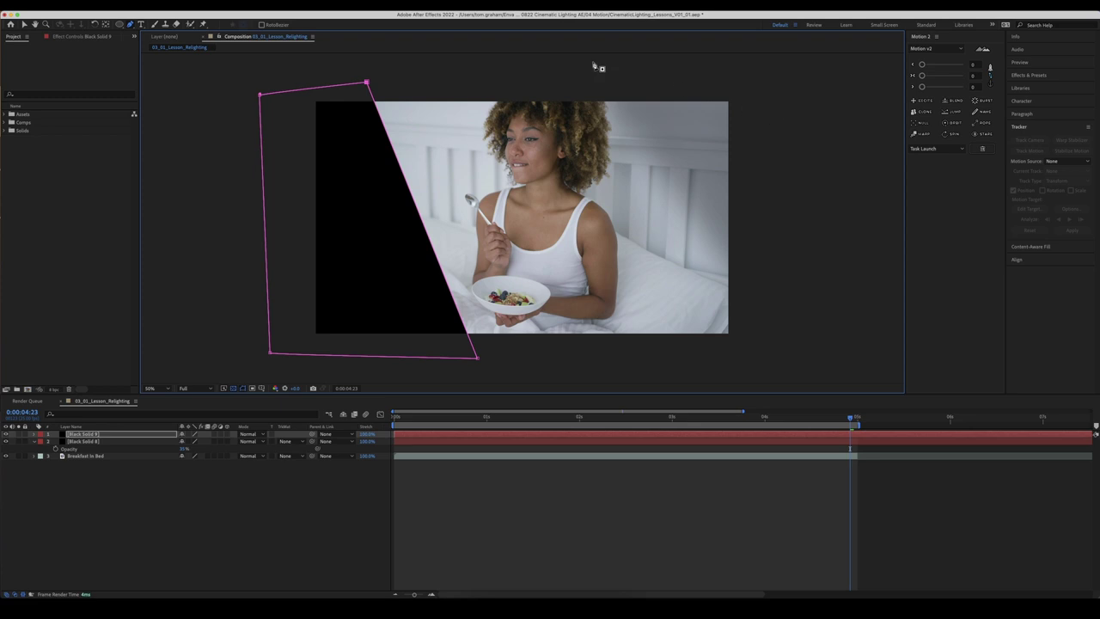
- Set the Mask Feather of the left-side black solid to 147 pixels
click(141, 461)
click(94, 434)
key(f)
drag(267, 503, 350, 488)
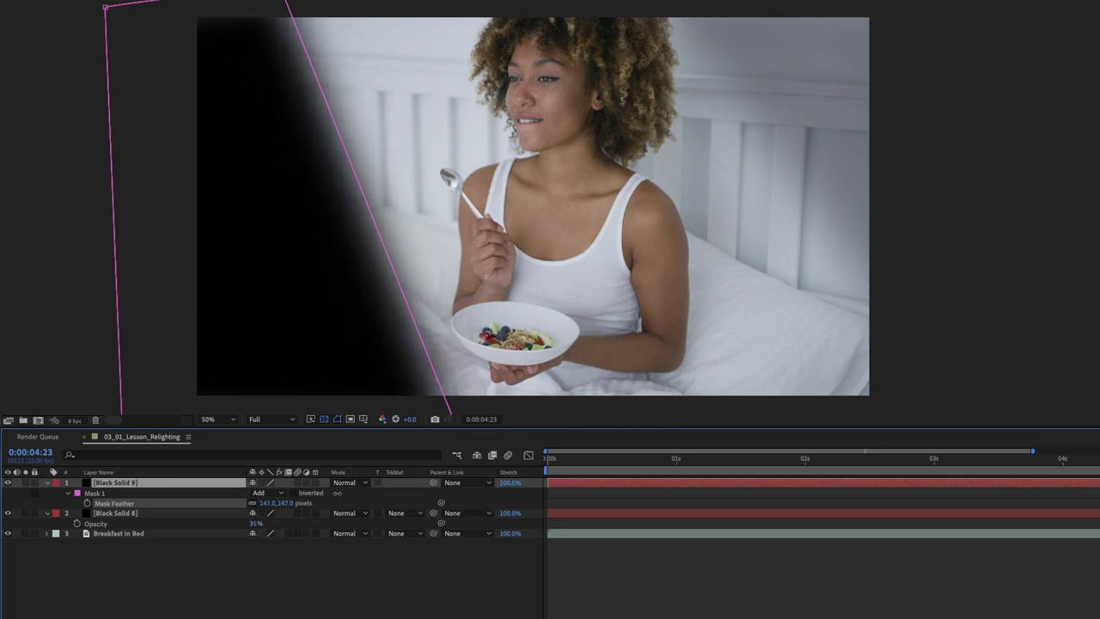
- Set the opacity of the left-side black solid to 20%
key(t)
drag(256, 492, 212, 499)
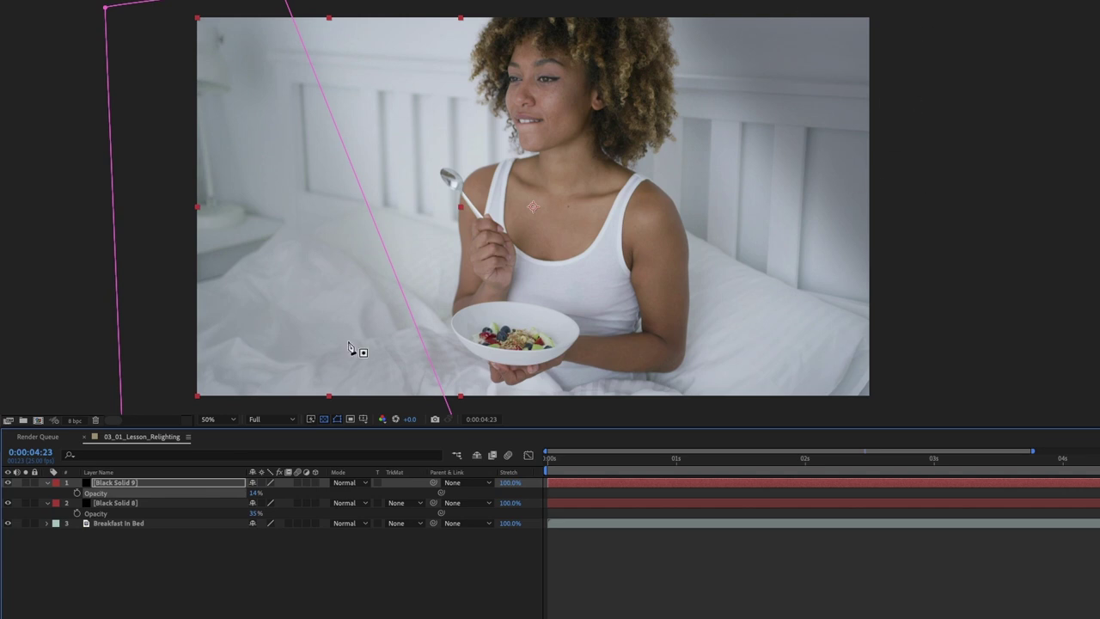
click(256, 492)
text(20)
key(Return)
- Set the opacity of the upper-right corner black solid to 30%
click(255, 513)
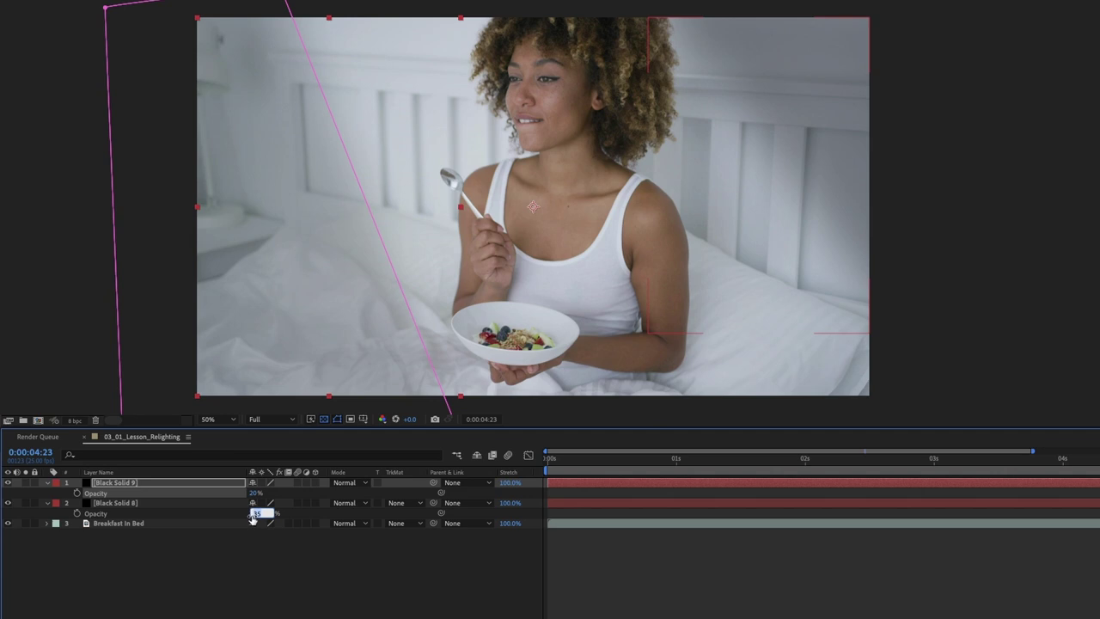
text(30)
key(Return)
click(273, 584)
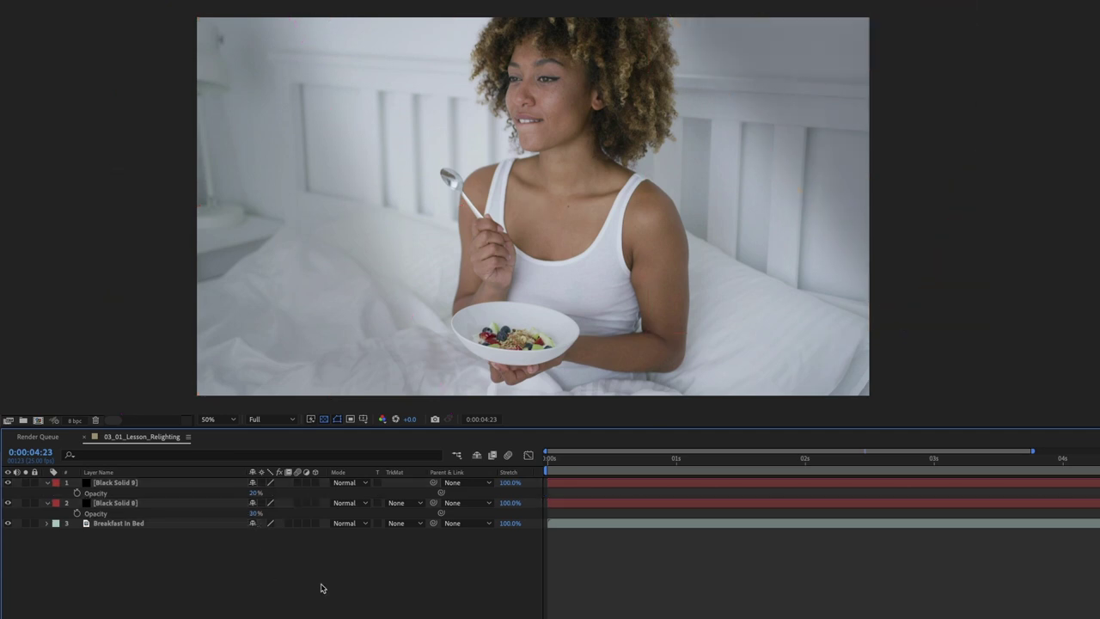
- Collapse the layer properties and toggle both black solids off and on to compare the lighting
key(ctrl+a)
key(t)
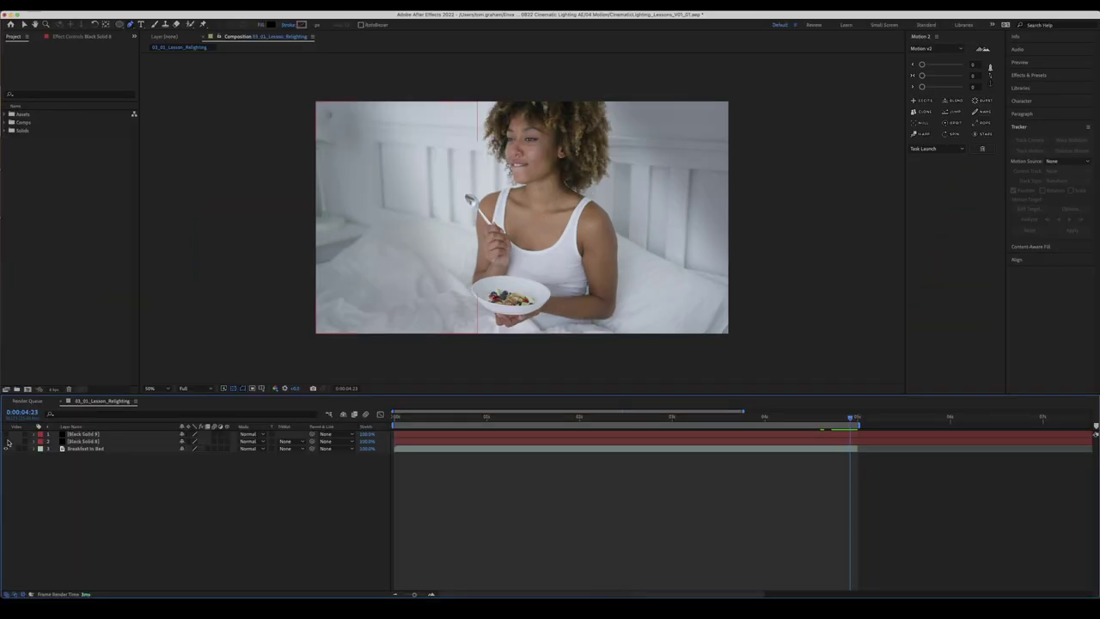
click(7, 441)
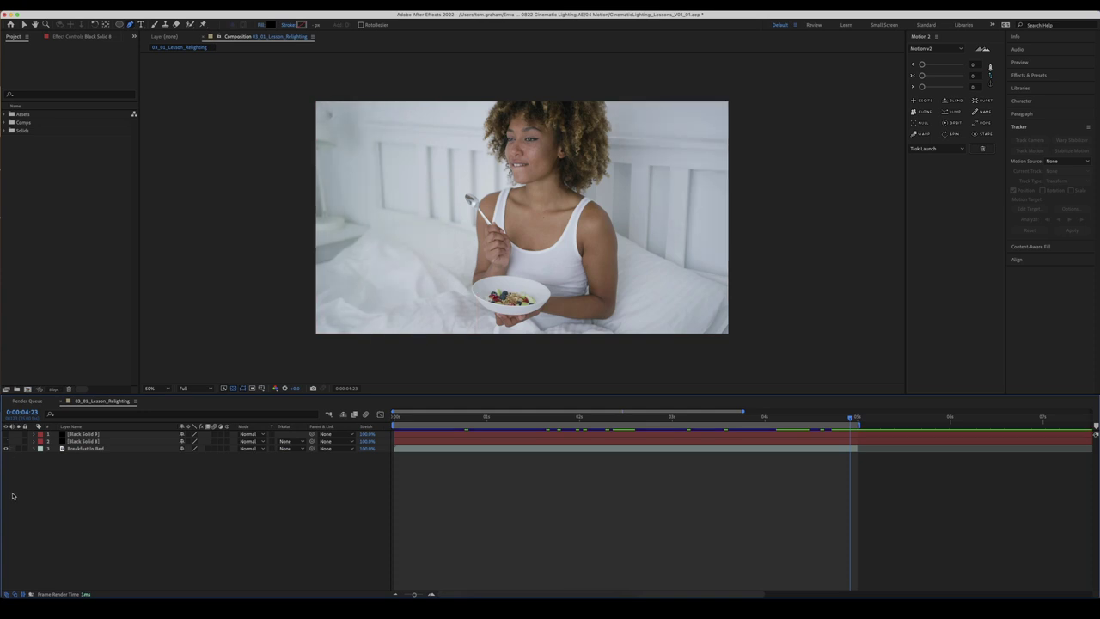
click(6, 434)
click(6, 441)
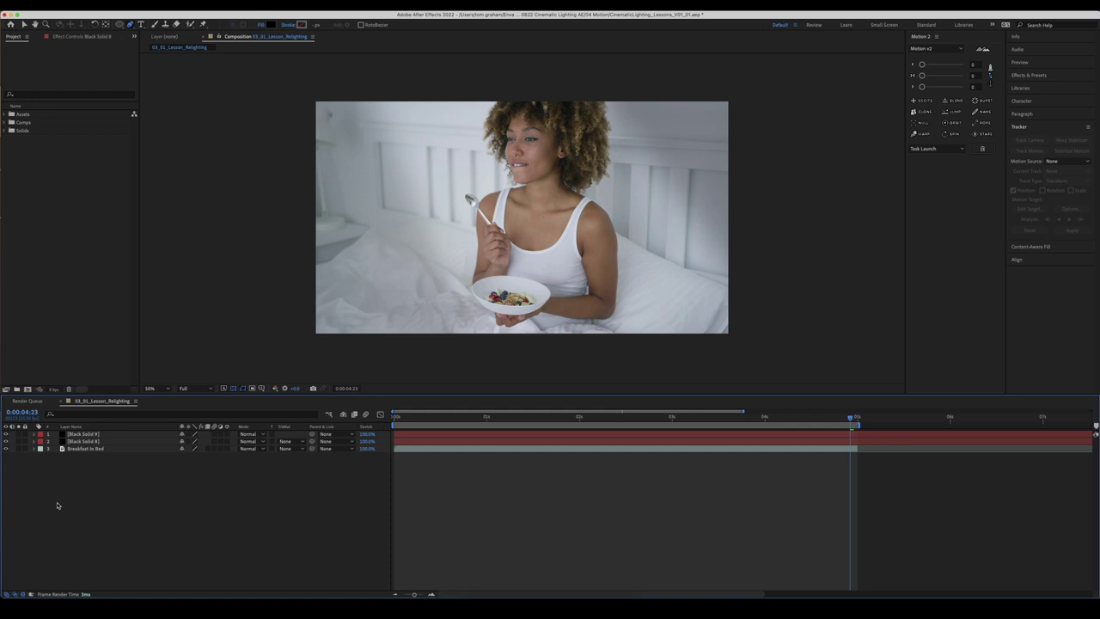
- Create a third full-frame black solid above the two masked solids
right_click(144, 488)
mouse_move(153, 485)
click(284, 509)
click(622, 391)
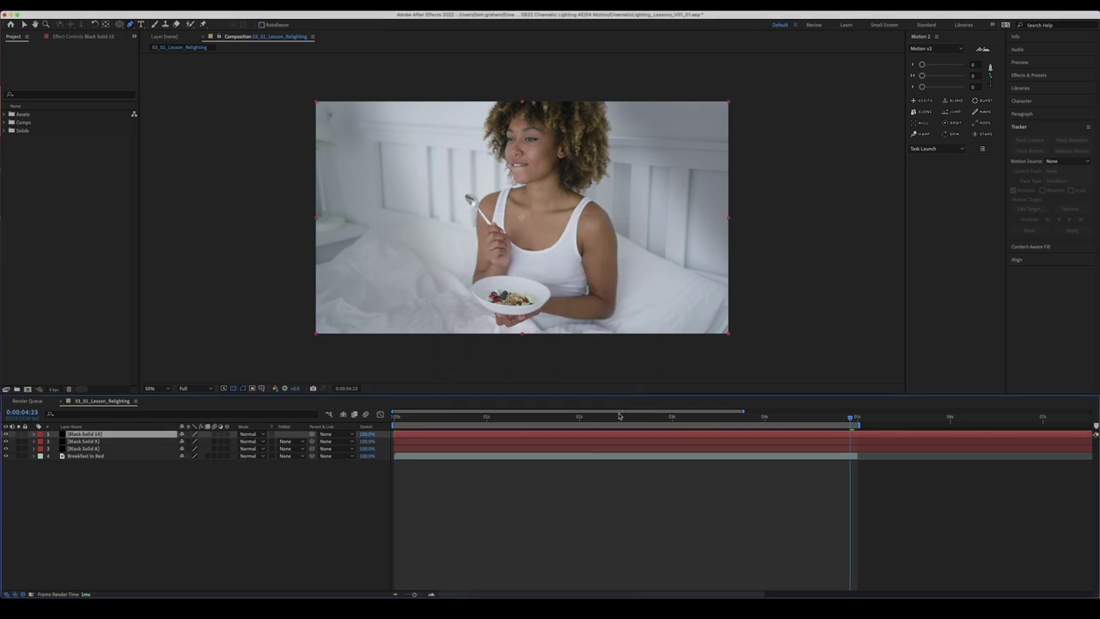
- Draw a frame-filling ellipse mask on the third black solid and invert it to darken only the corners
click(122, 25)
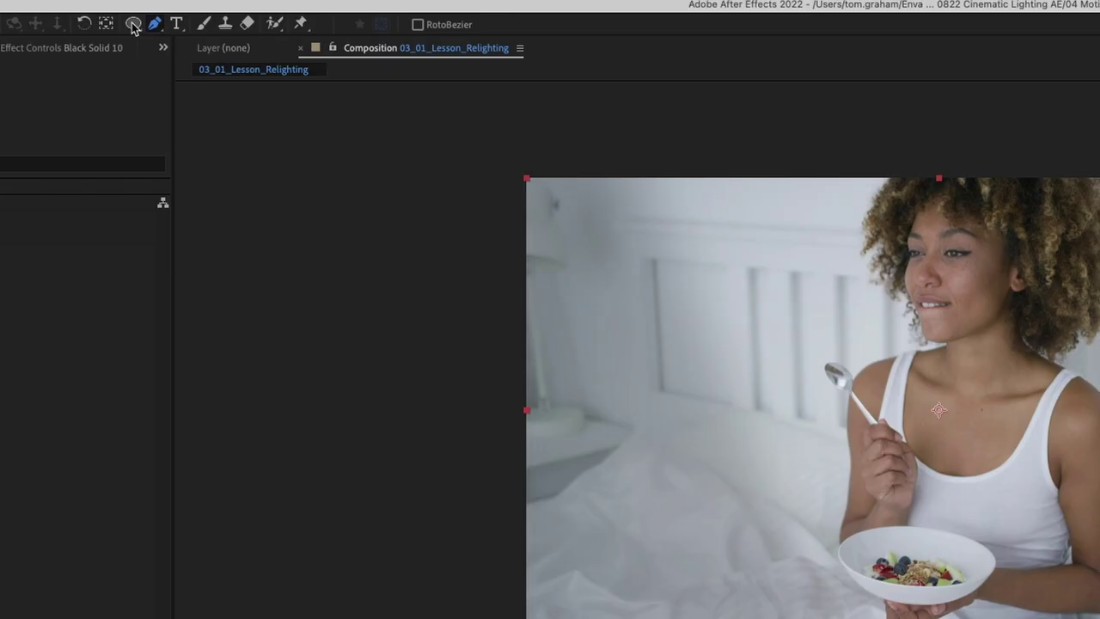
click(134, 26)
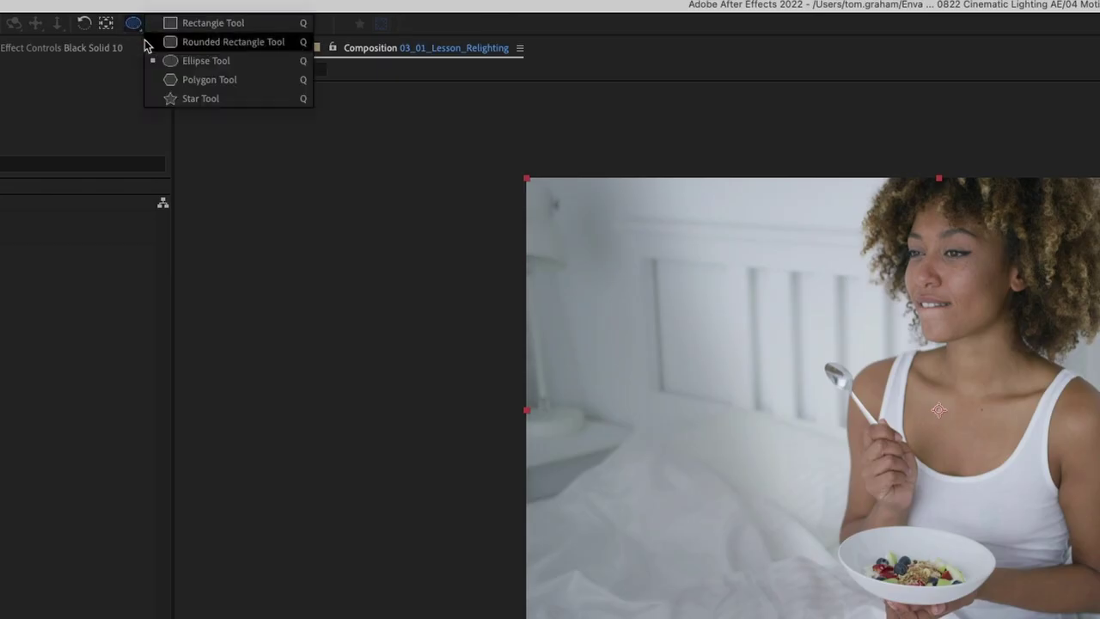
click(230, 61)
drag(315, 102, 728, 333)
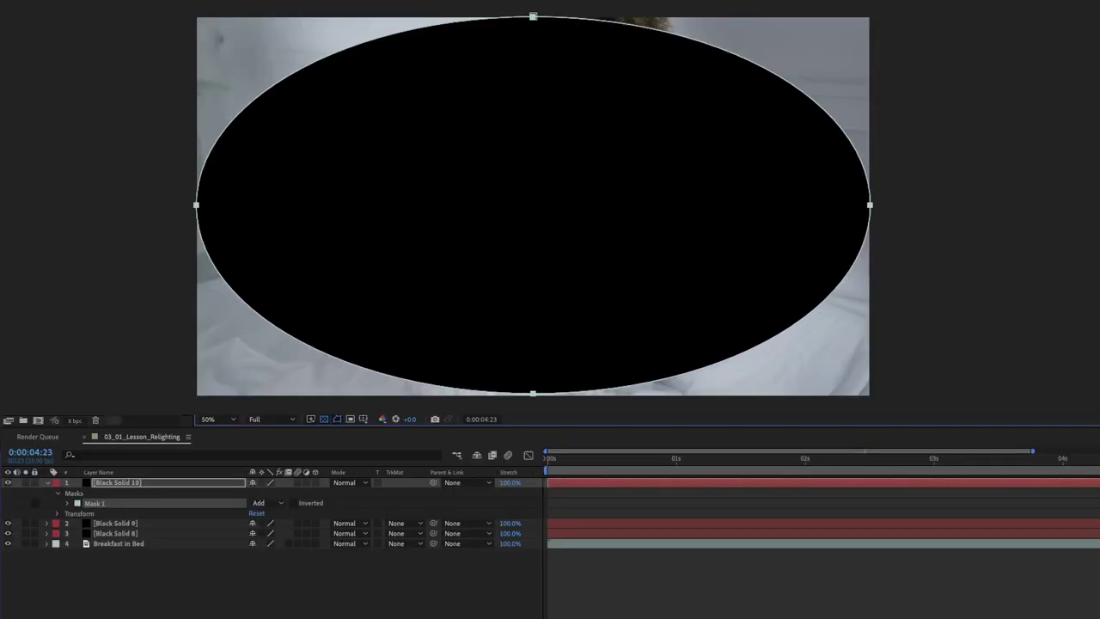
click(212, 448)
click(189, 545)
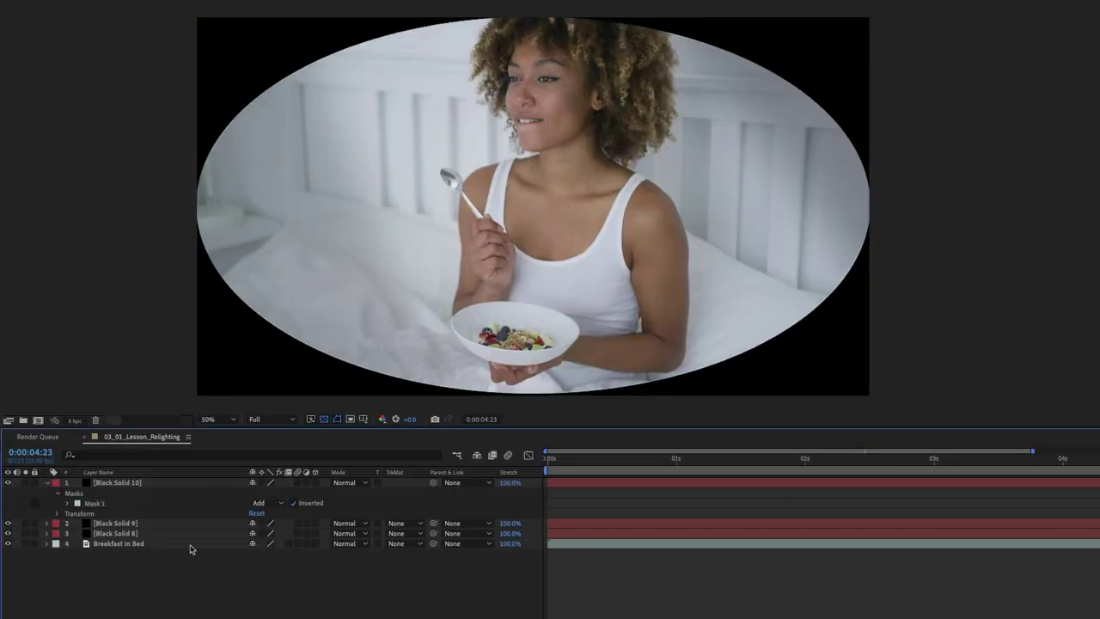
- Set the inverted ellipse mask's feather to 713 pixels
click(137, 507)
key(f)
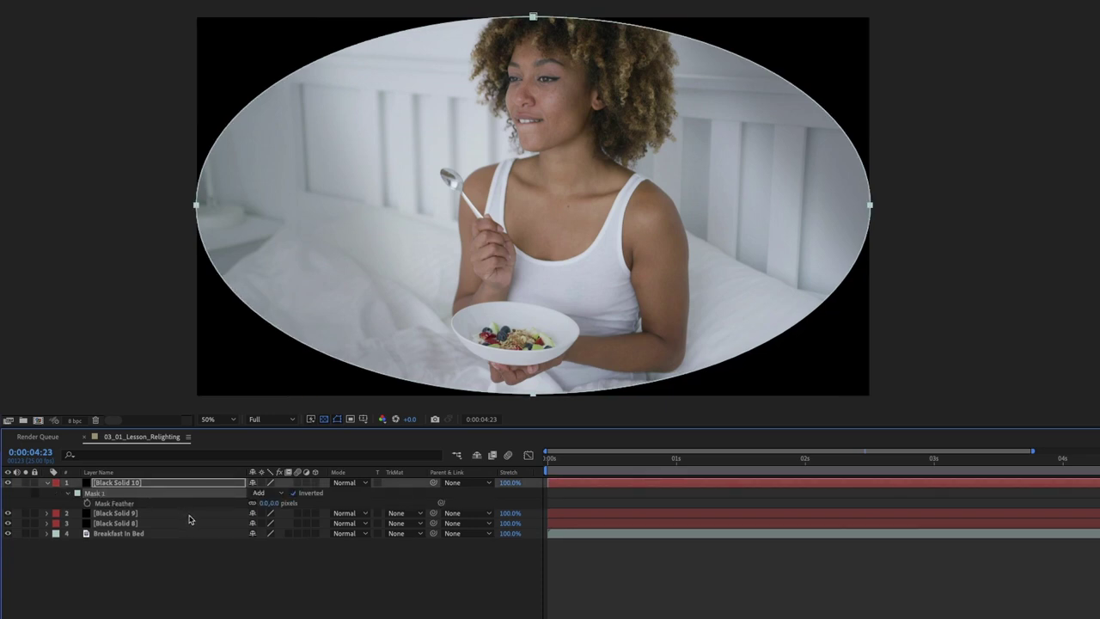
drag(269, 503, 651, 462)
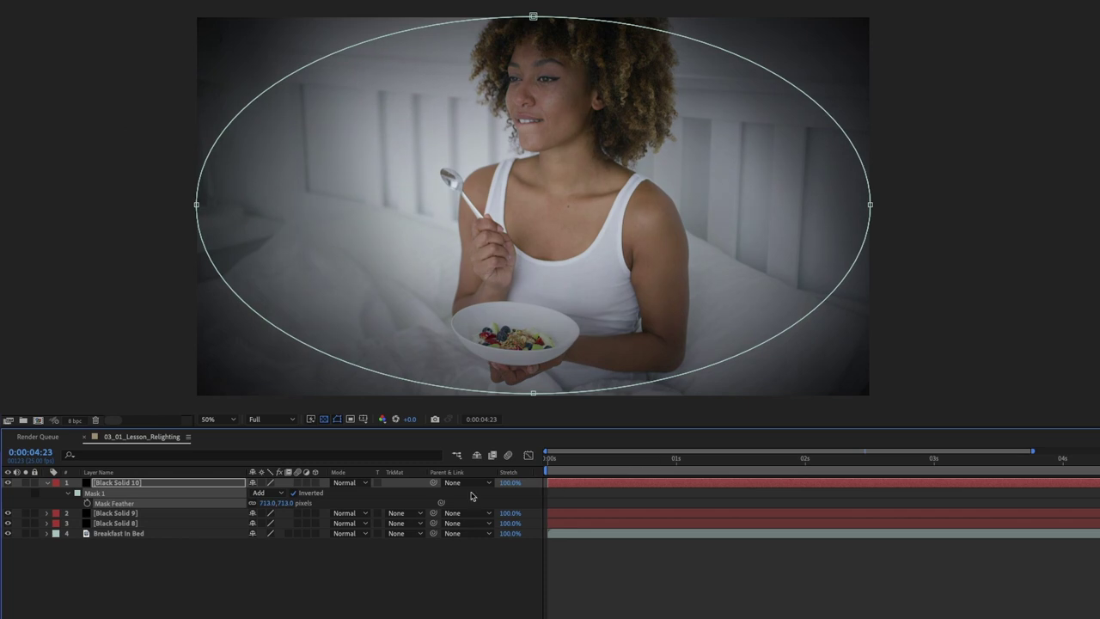
click(256, 579)
- Lower the opacity of the vignette solid to leave only a subtle darkening around the frame
click(172, 482)
key(t)
drag(256, 492, 110, 512)
drag(254, 492, 257, 492)
drag(115, 509, 119, 510)
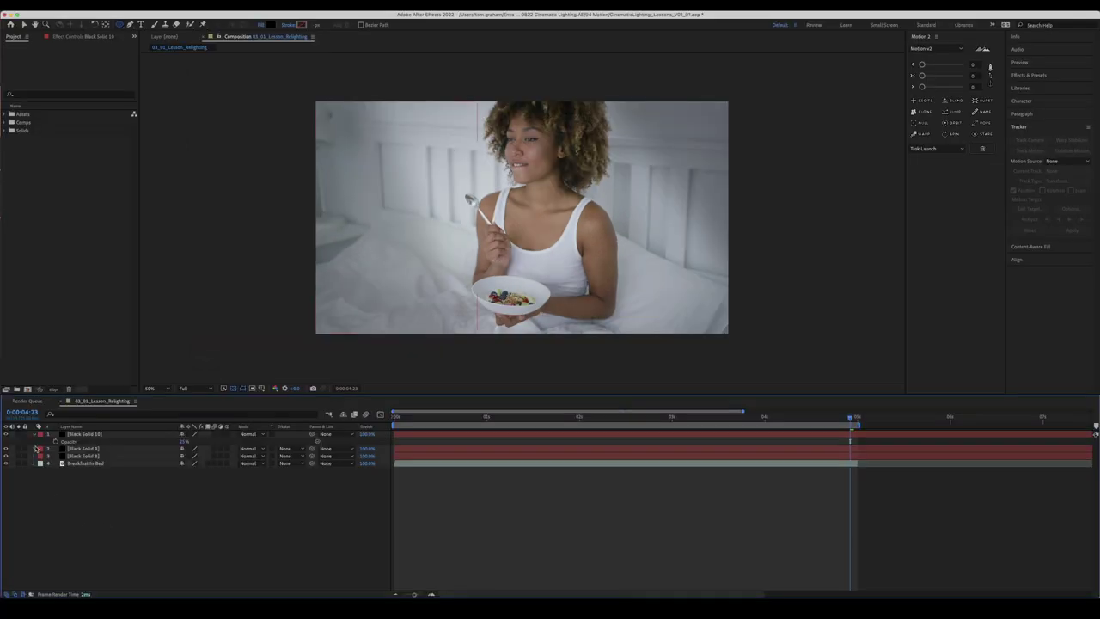
- Collapse the layer properties and toggle all three black solids off and on to compare the relit shot with the original
key(ctrl+a)
key(u)
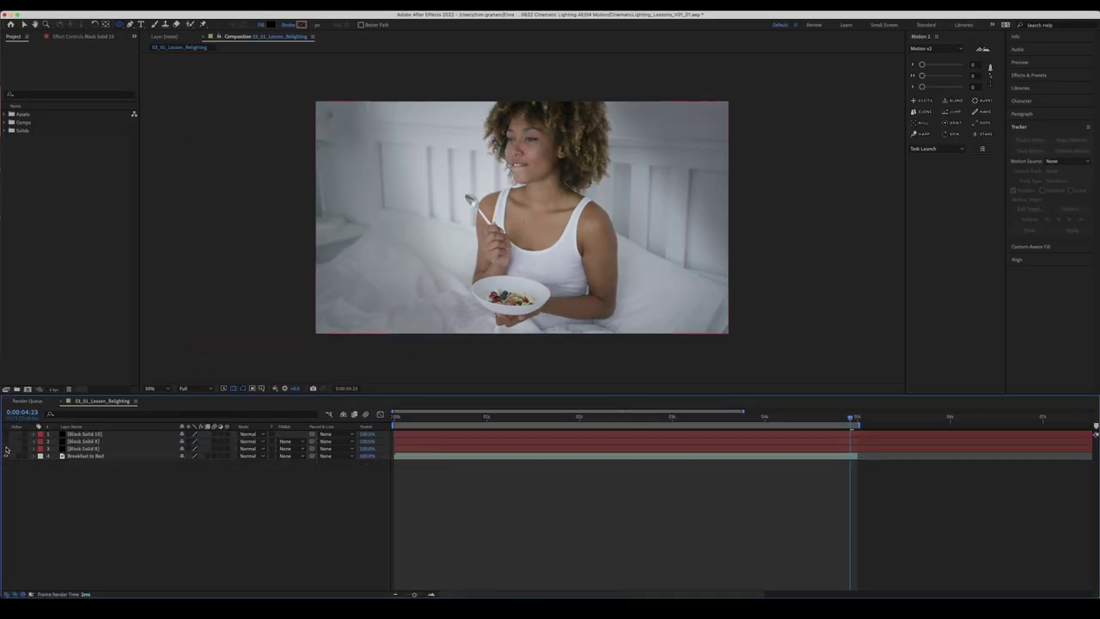
click(6, 449)
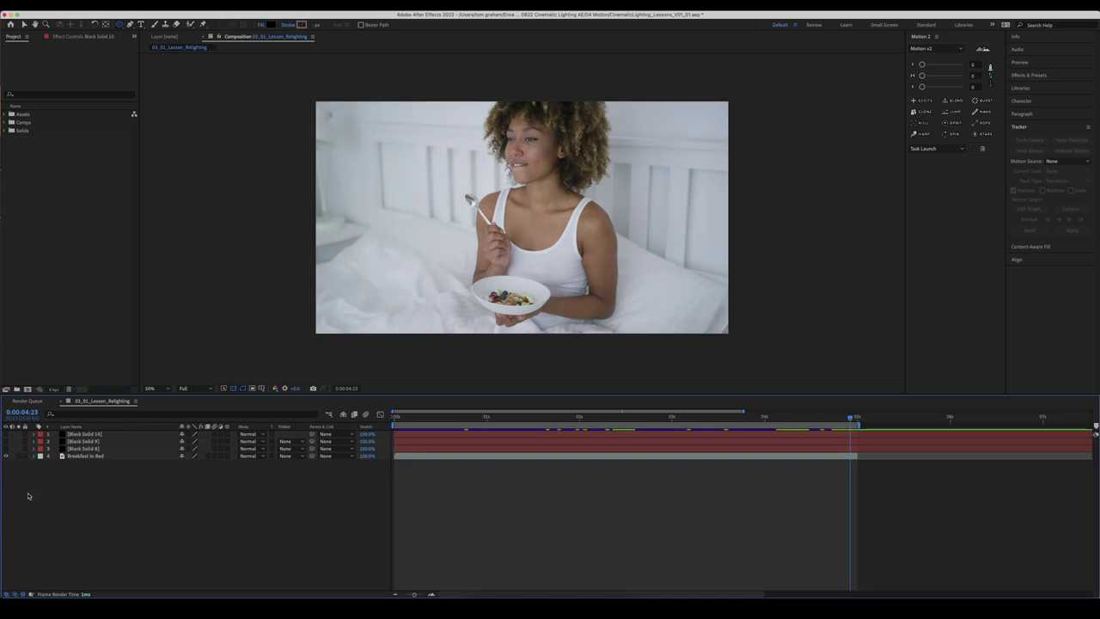
click(6, 448)
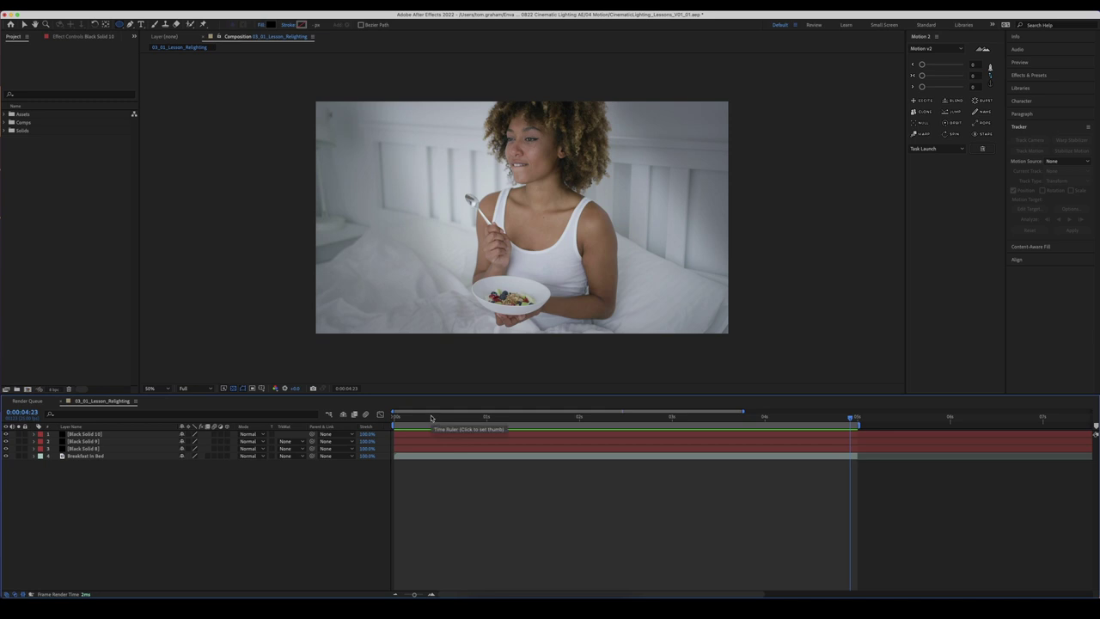
- Play back the relit composition from its first frame to review the lighting in motion
click(394, 418)
key(space)
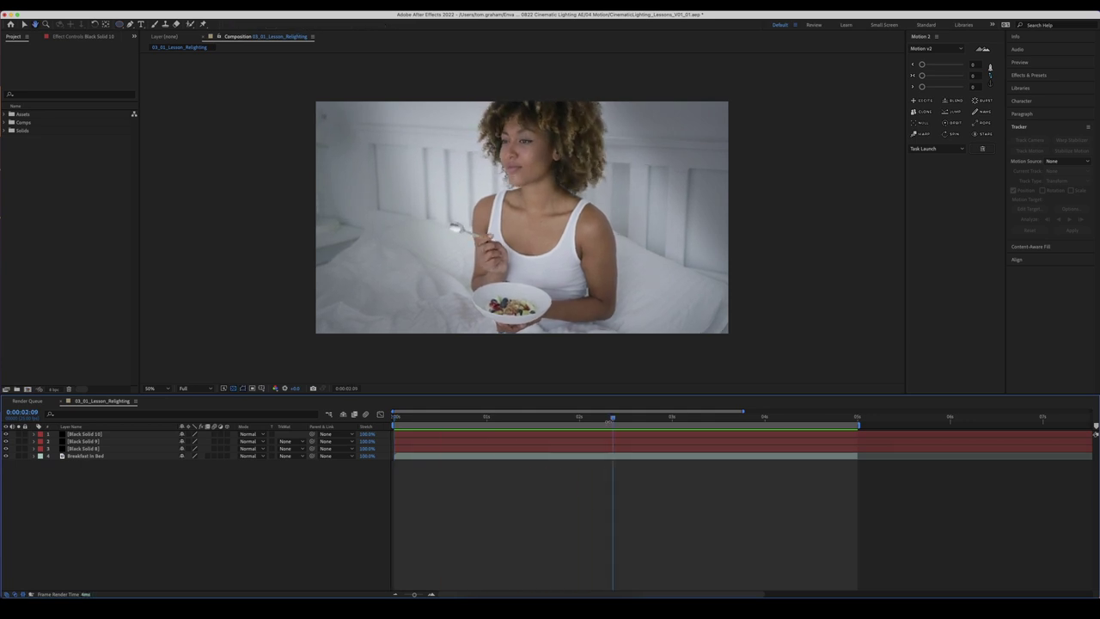
key(space)
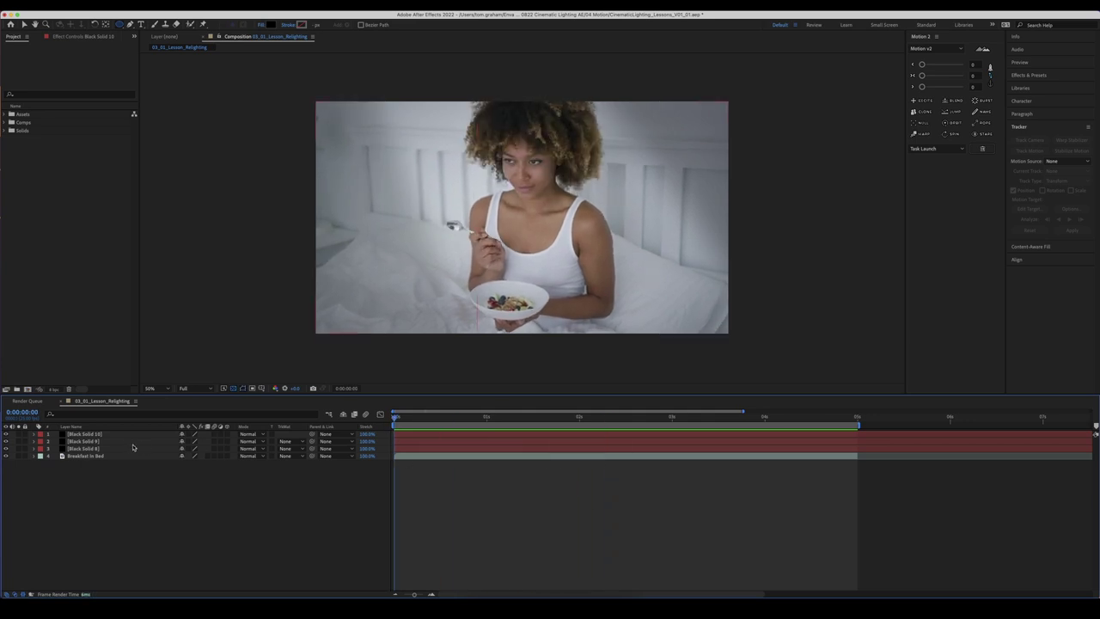
- Pre-compose the three black solids into a new composition named Relight
click(129, 449)
shift+click(124, 435)
right_click(127, 437)
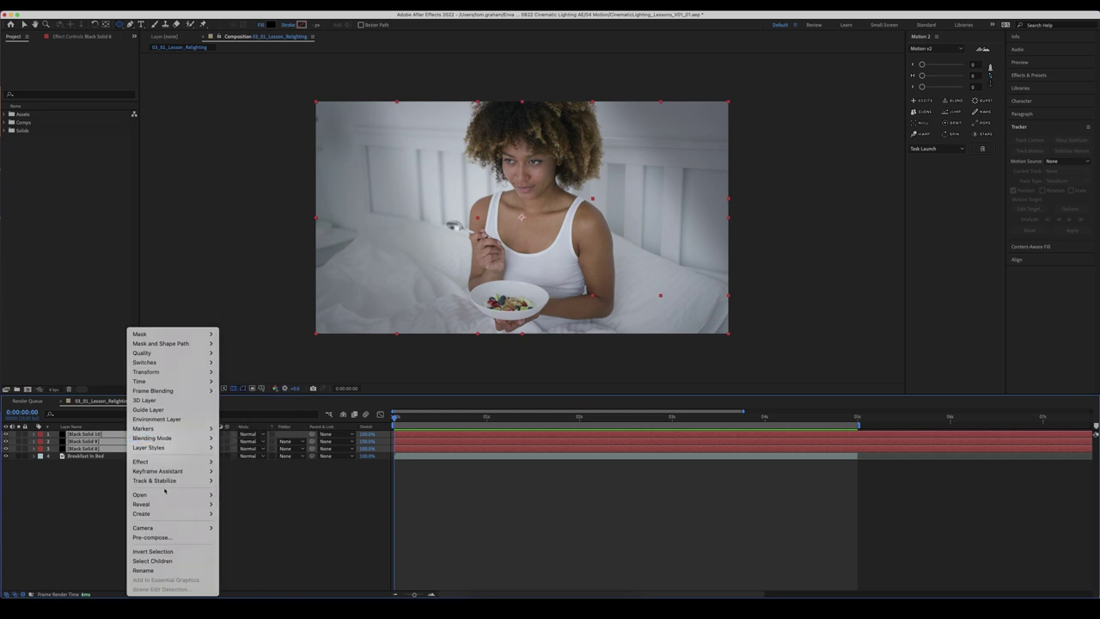
click(153, 537)
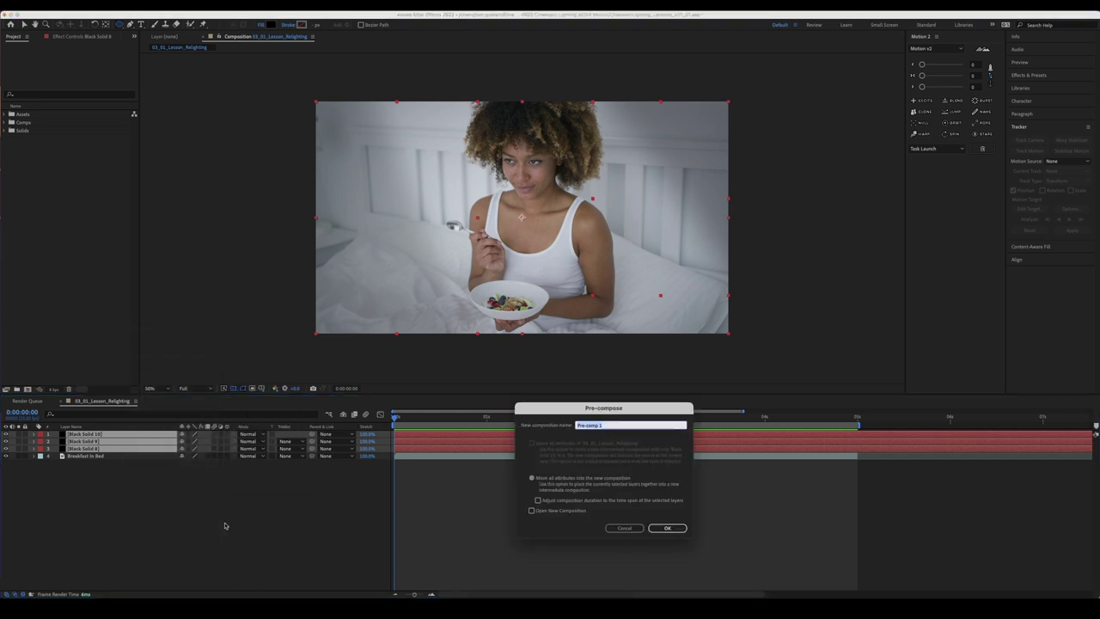
key(Return)
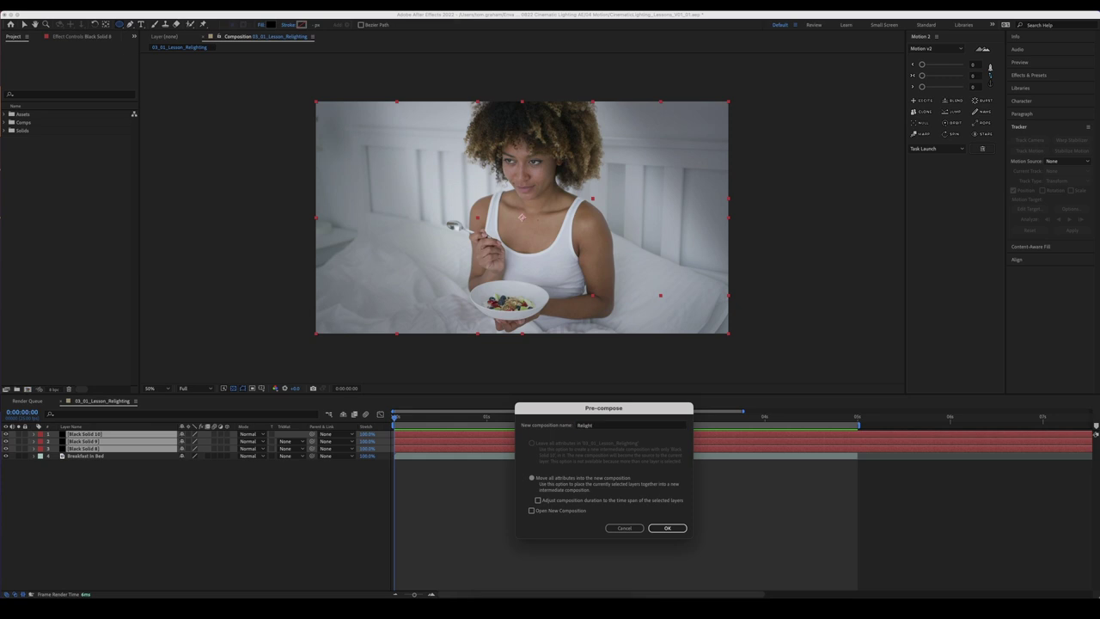
click(226, 530)
- Motion-track the Breakfast In Bed layer forward through the clip, with the track point placed on the food in the bowl
click(410, 444)
right_click(410, 443)
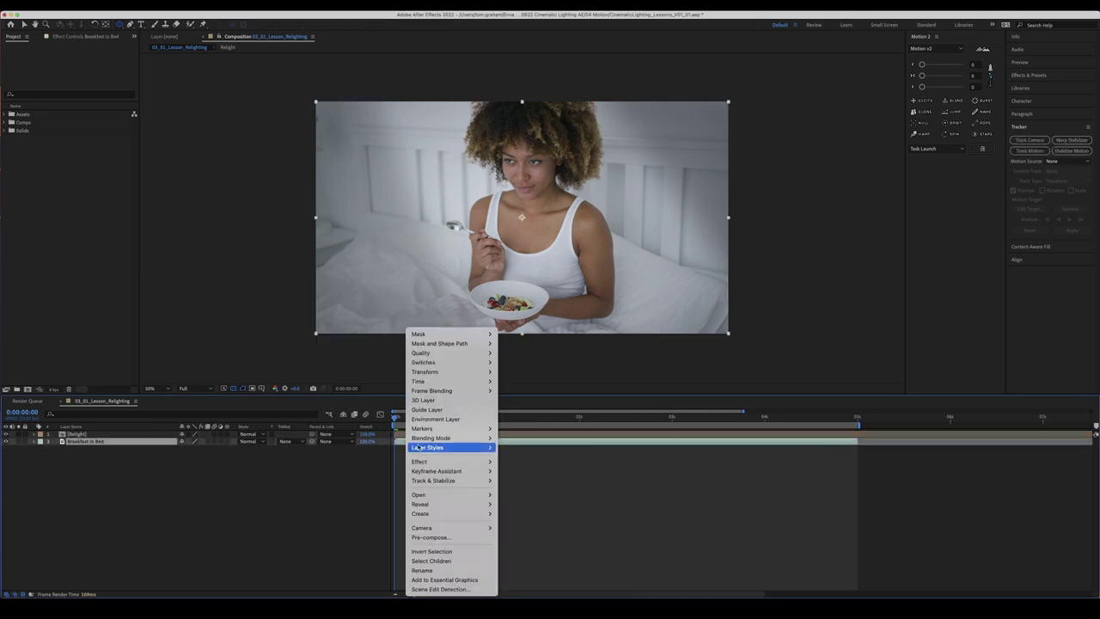
mouse_move(443, 483)
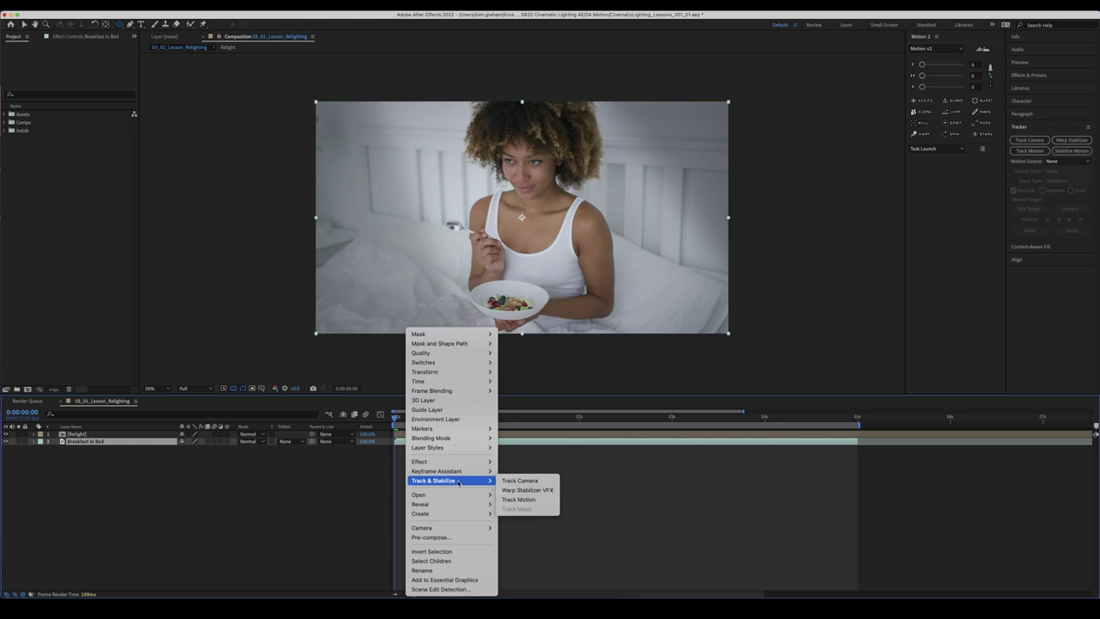
click(518, 499)
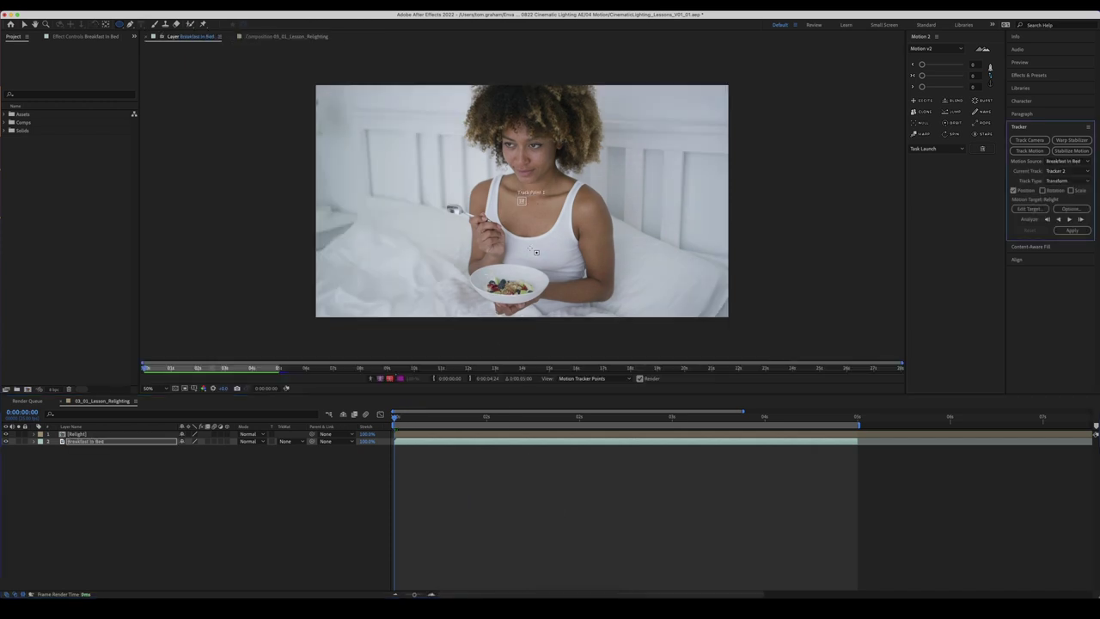
click(24, 26)
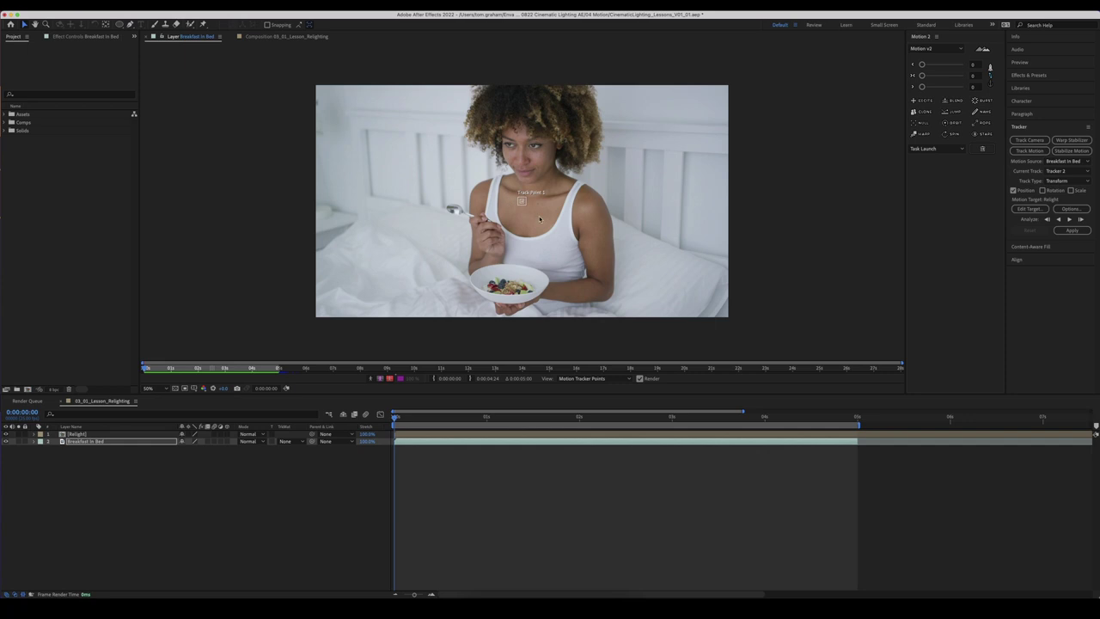
drag(522, 203, 511, 289)
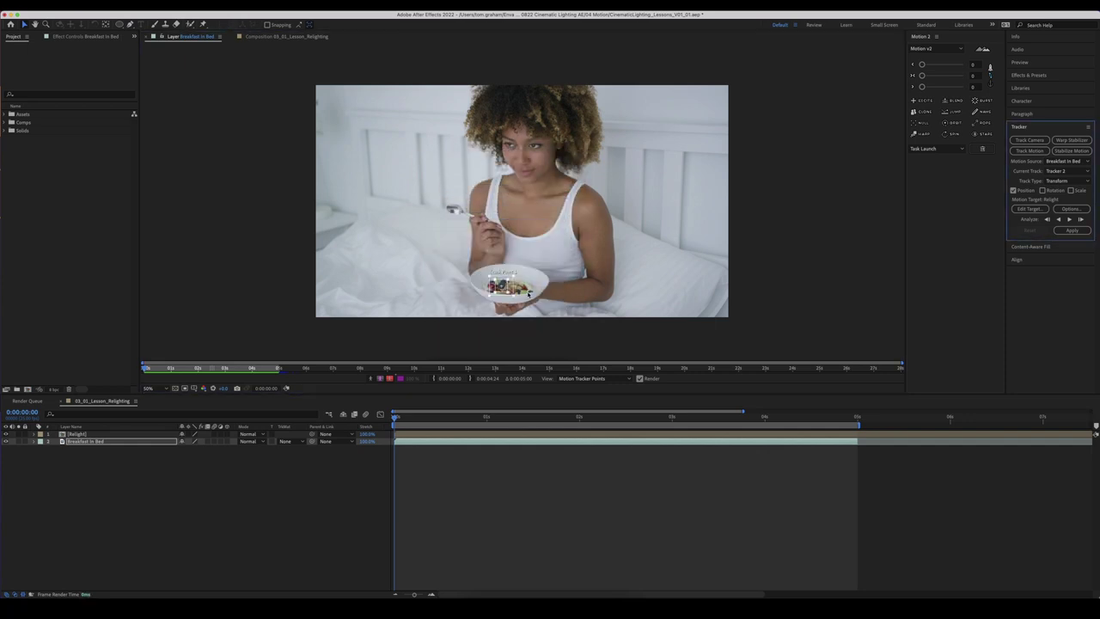
click(1069, 220)
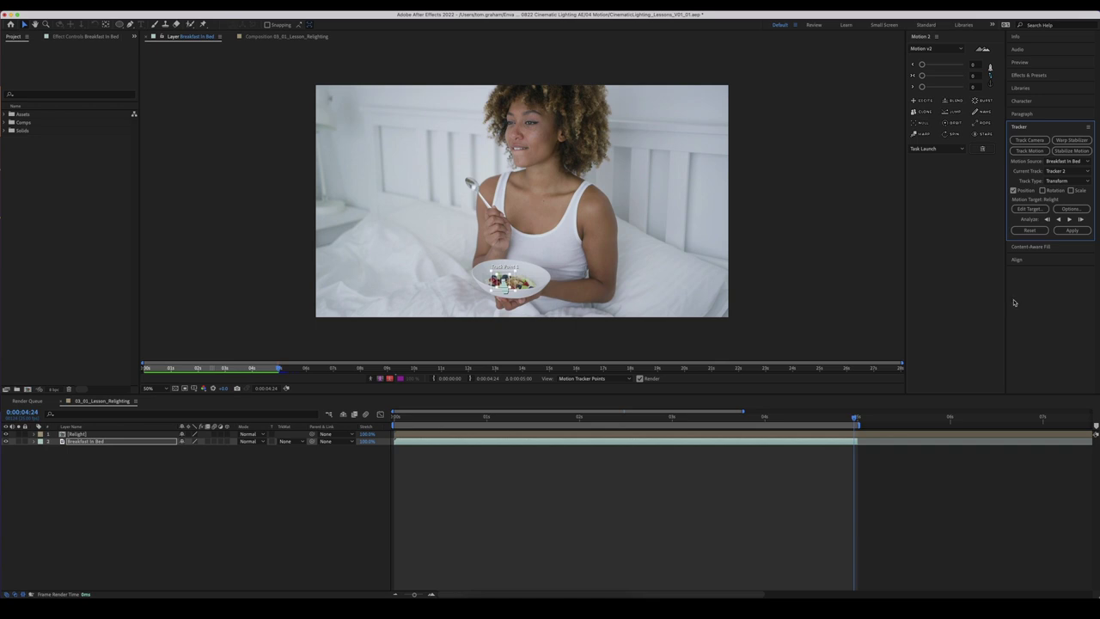
- Set Relight as the motion target and apply the tracking data to it in X and Y
click(1031, 208)
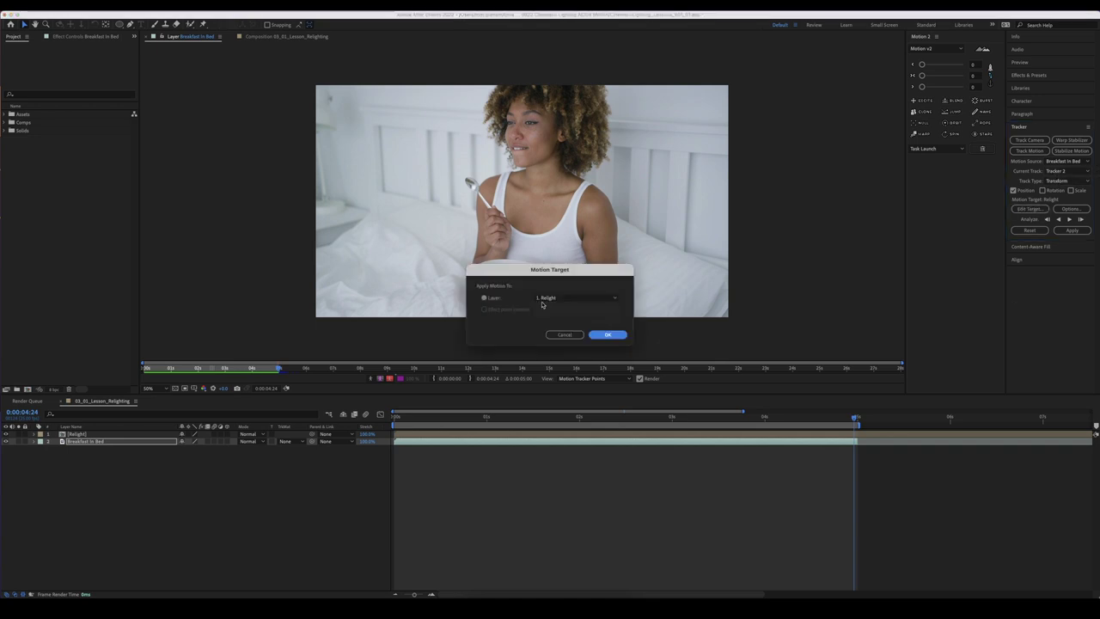
click(610, 336)
click(1069, 232)
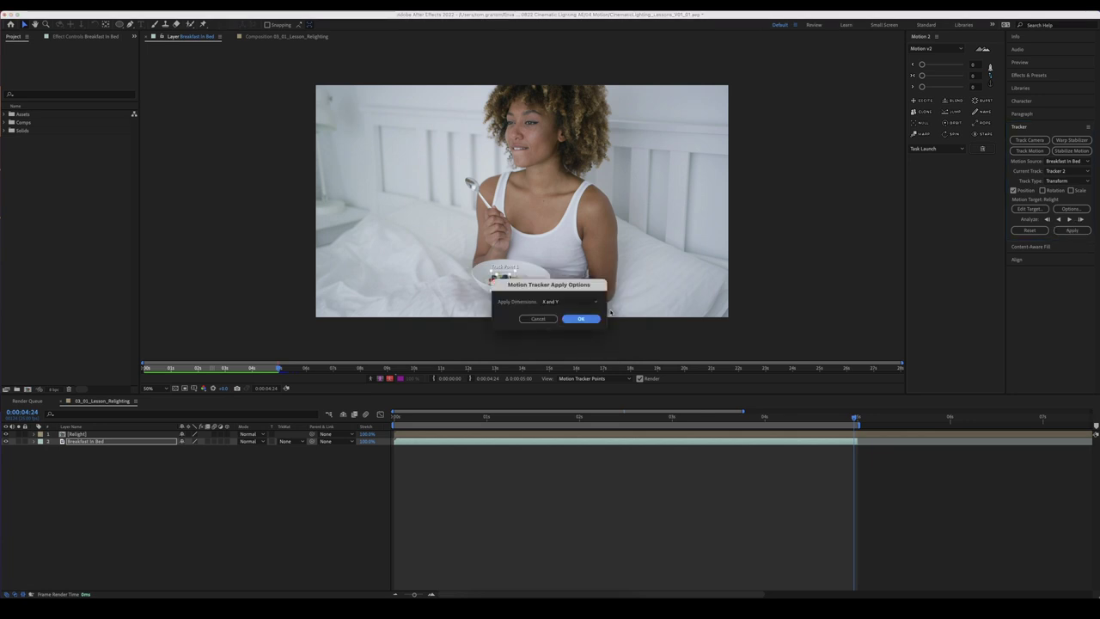
click(590, 318)
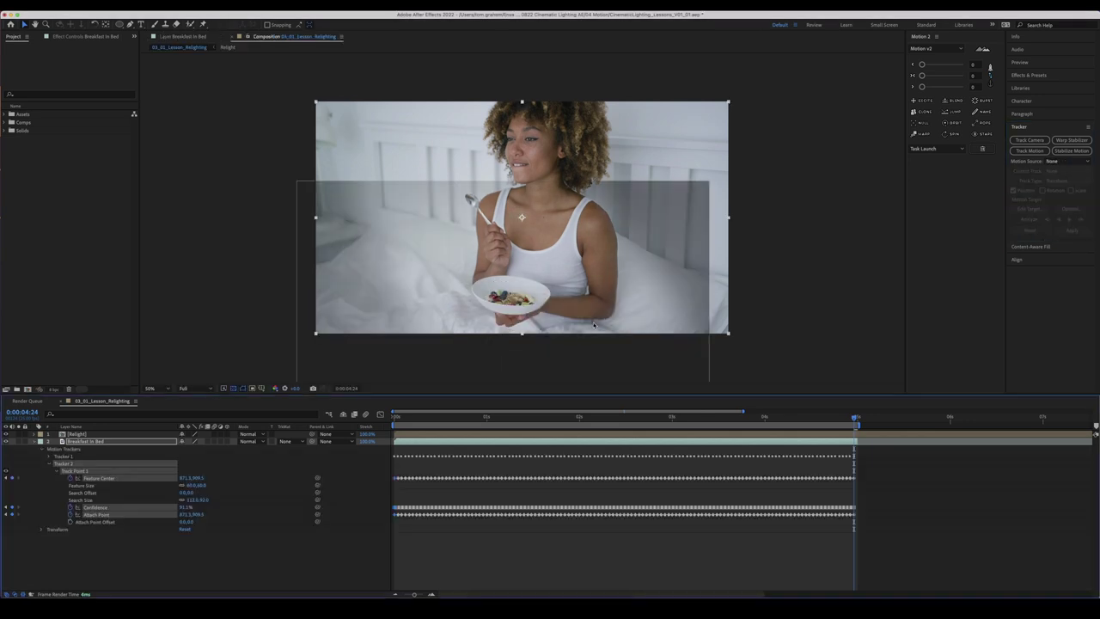
- Shift the Relight layer's anchor point to about 873, 910 so the lighting lines up with the footage frame
click(519, 553)
click(447, 441)
key(a)
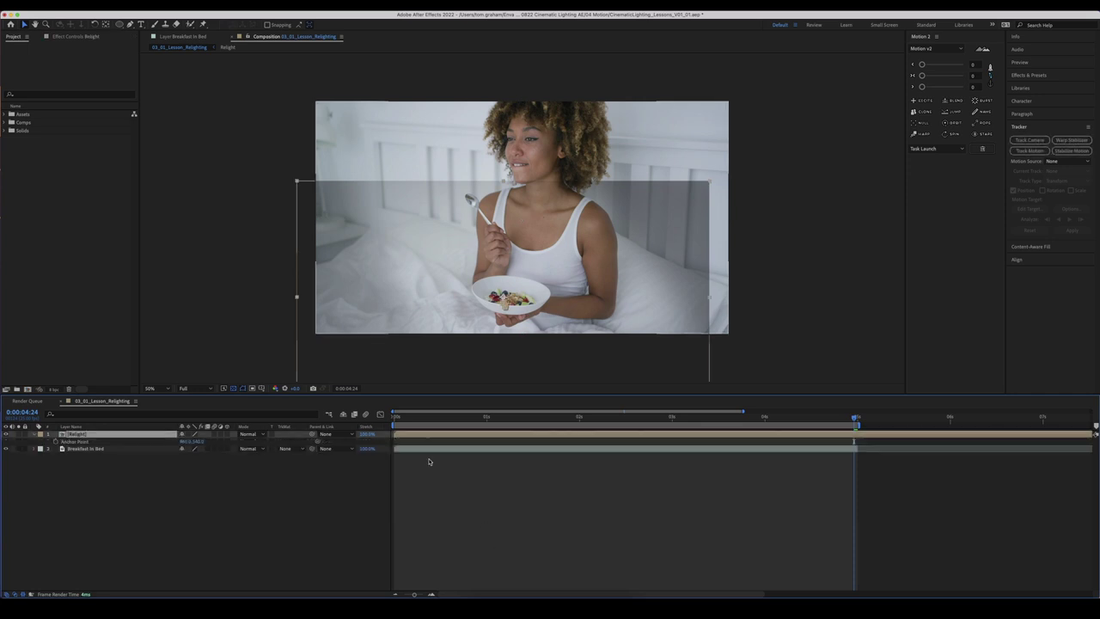
drag(197, 443, 262, 444)
drag(182, 441, 149, 441)
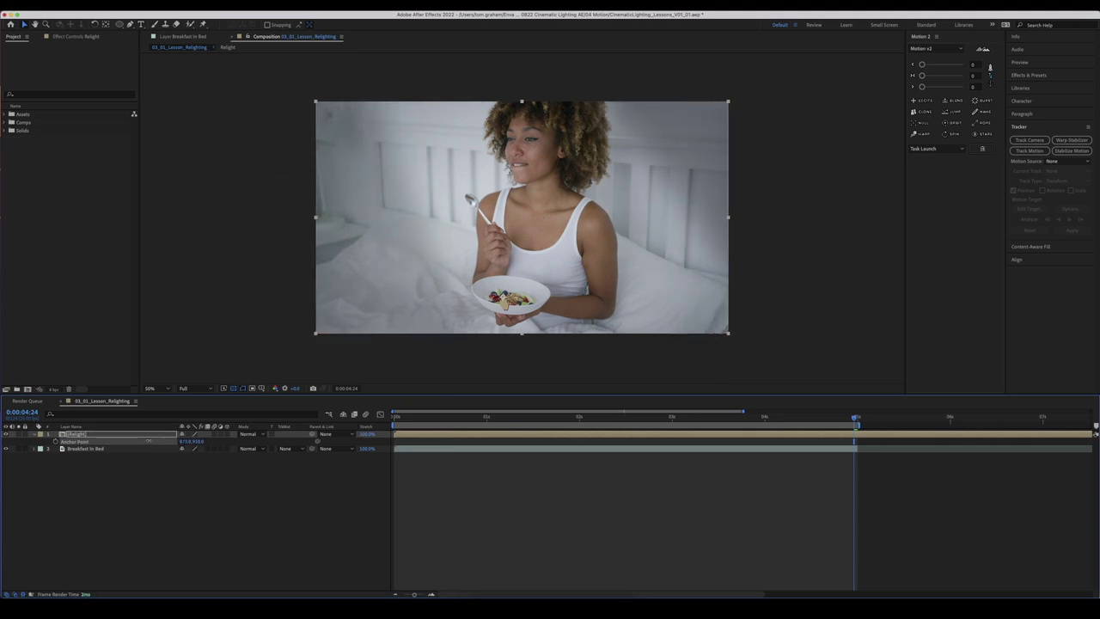
click(164, 486)
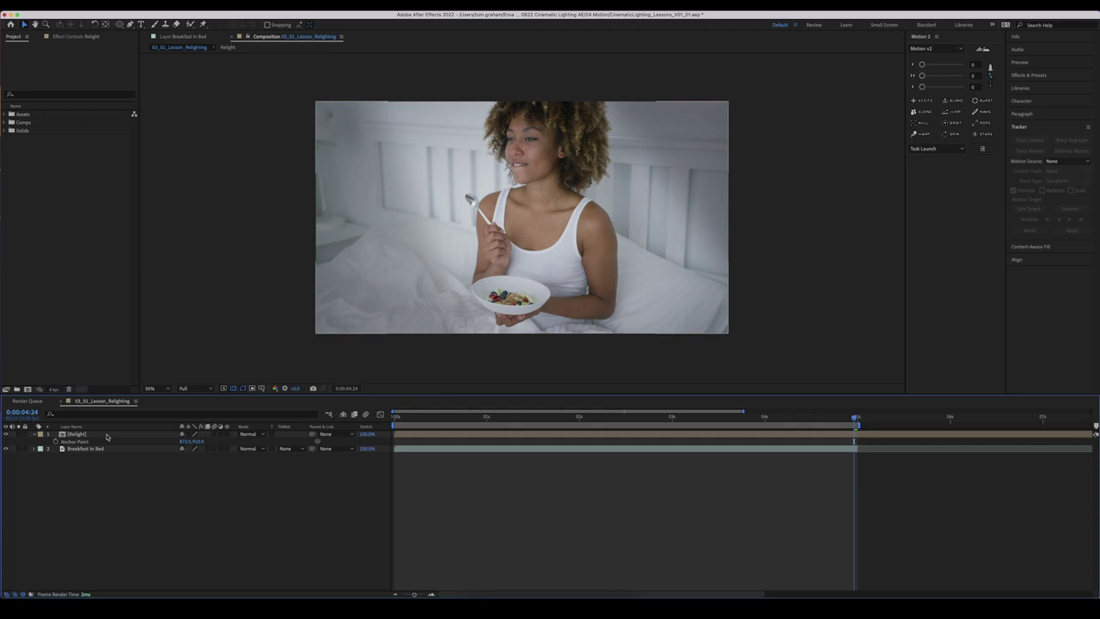
- Scale the Relight layer to 120% so it extends beyond the frame edges
click(107, 436)
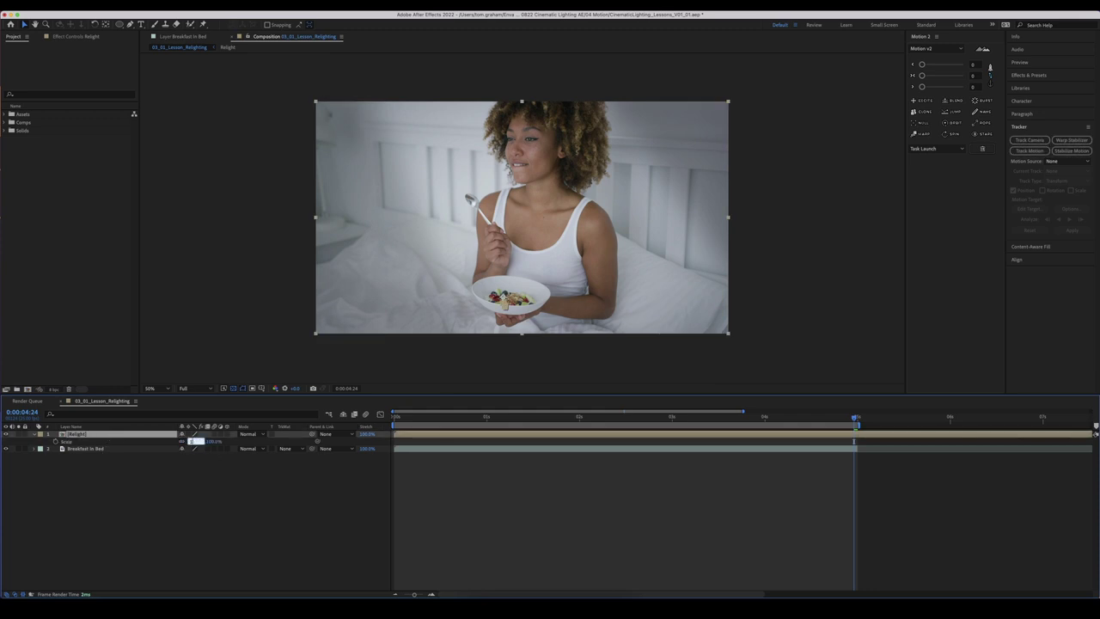
text(120)
key(Return)
click(307, 510)
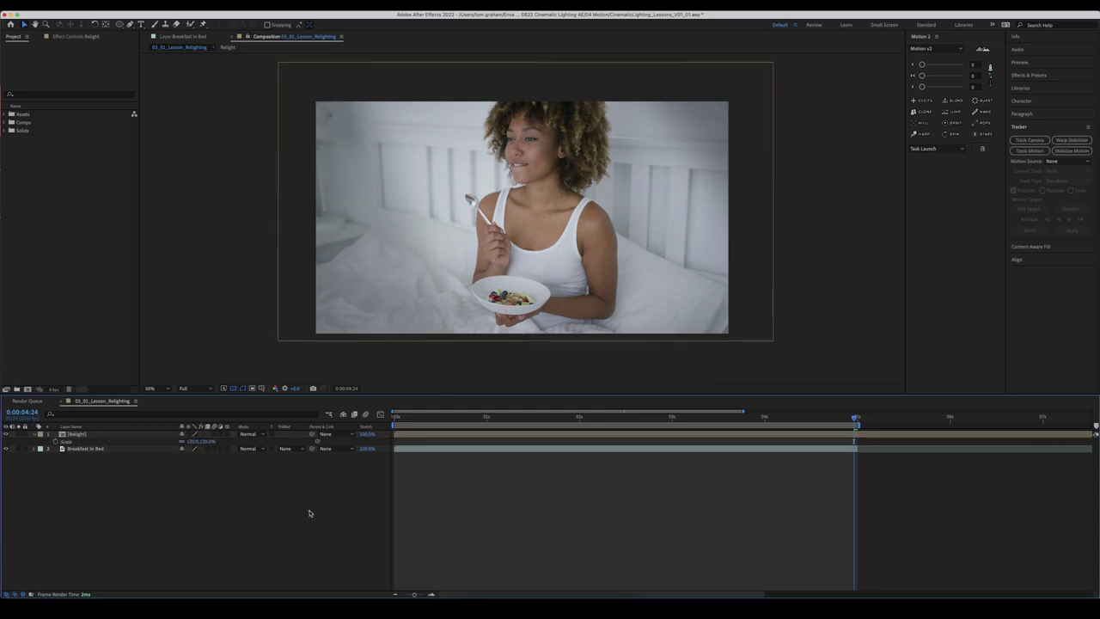
- Play back the tracked relight with the view fitted, switching the Relight layer off and on to compare with the original footage
key(space)
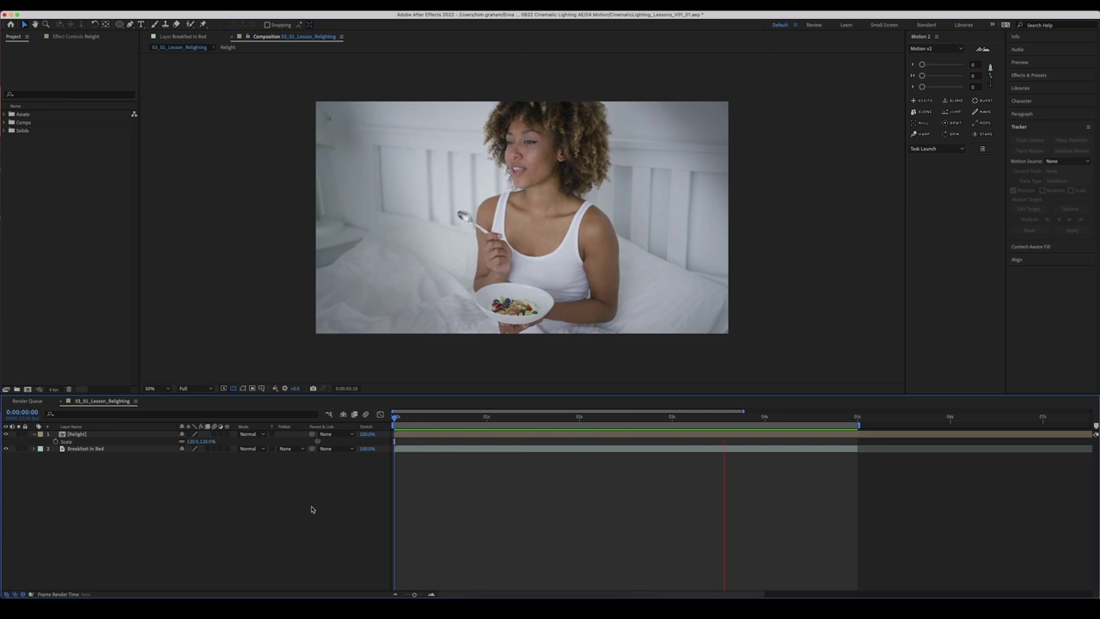
click(7, 435)
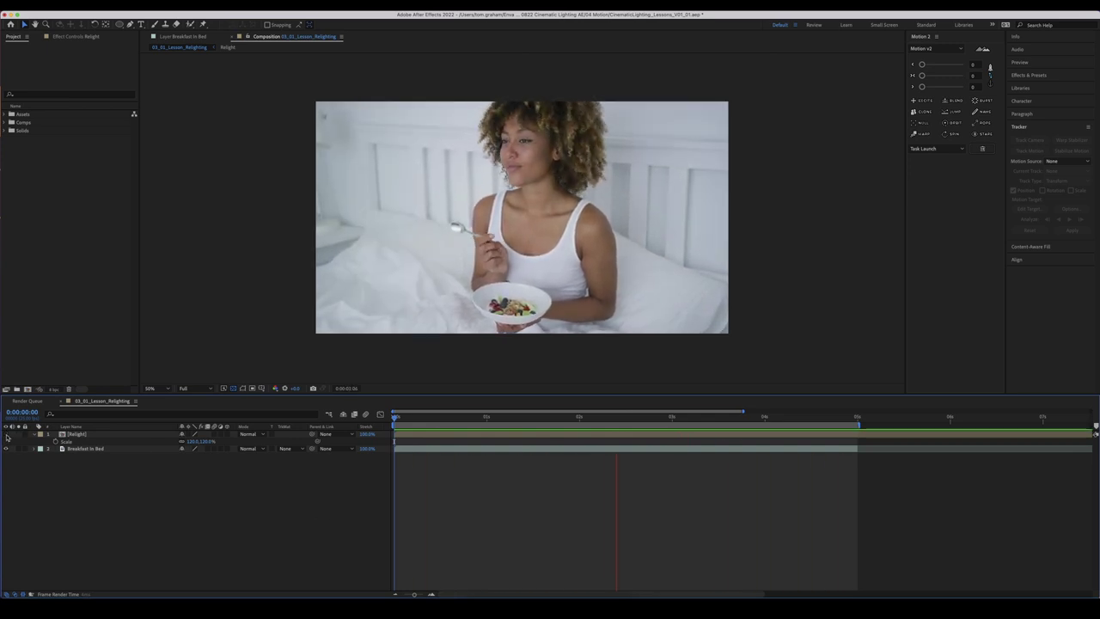
click(150, 388)
click(162, 413)
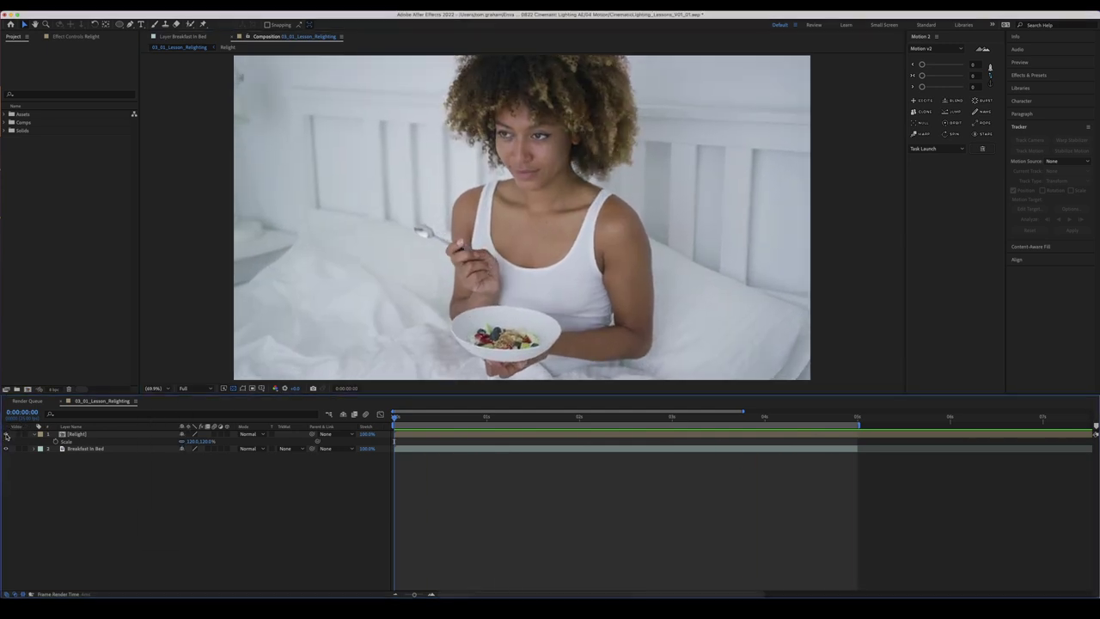
click(7, 434)
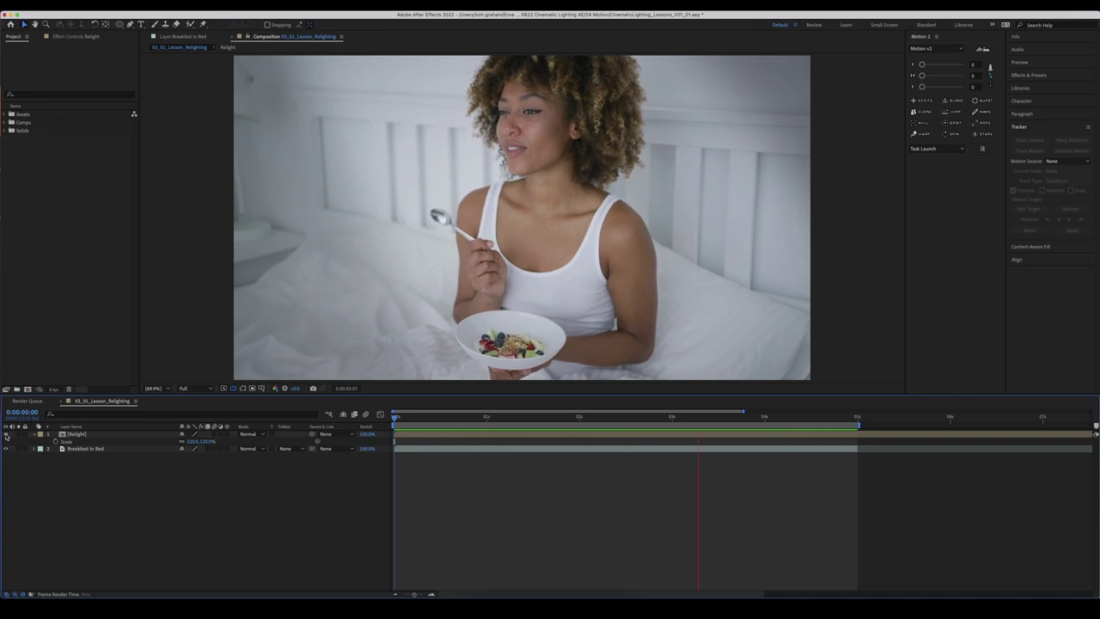
click(6, 435)
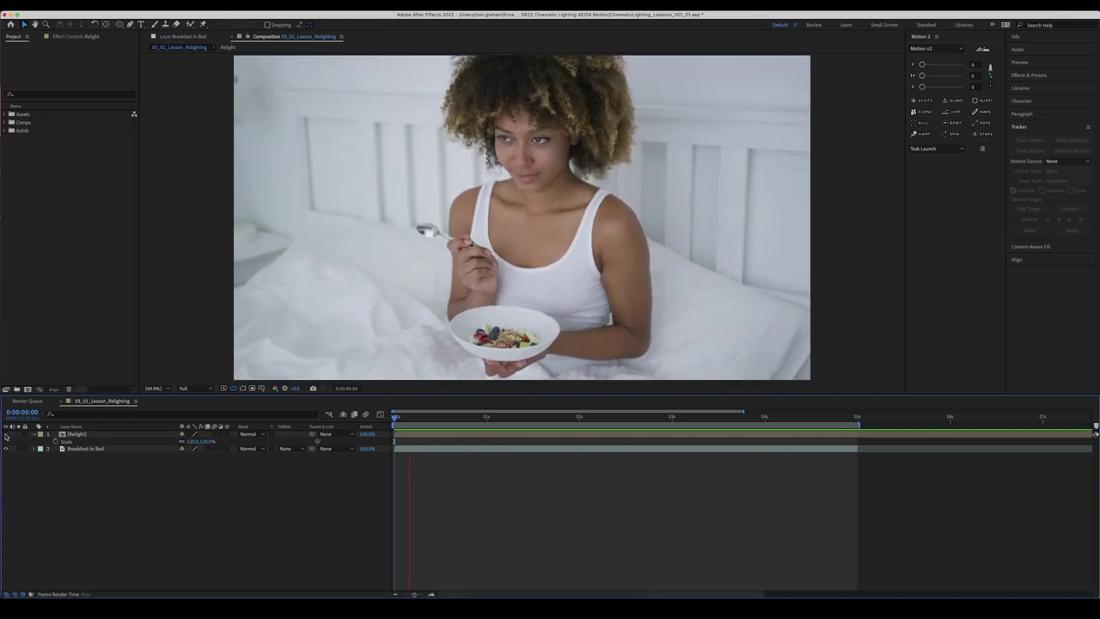
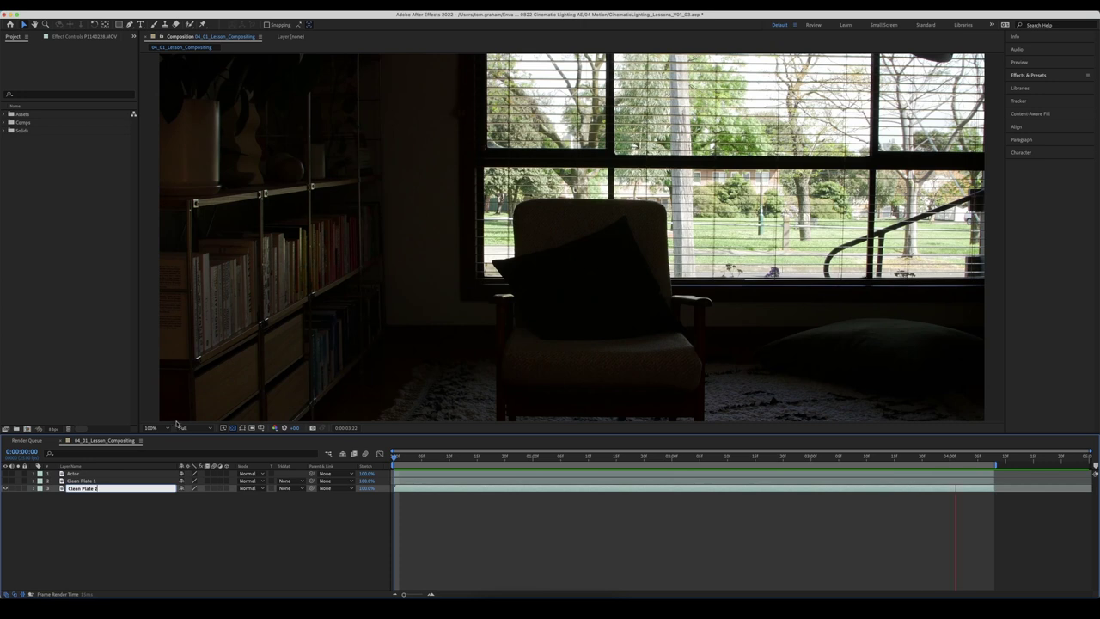
- Finish renaming the bottom layer as Clean Plate 2 and fit the 04_01_Lesson_Compositing view to the viewer
click(163, 448)
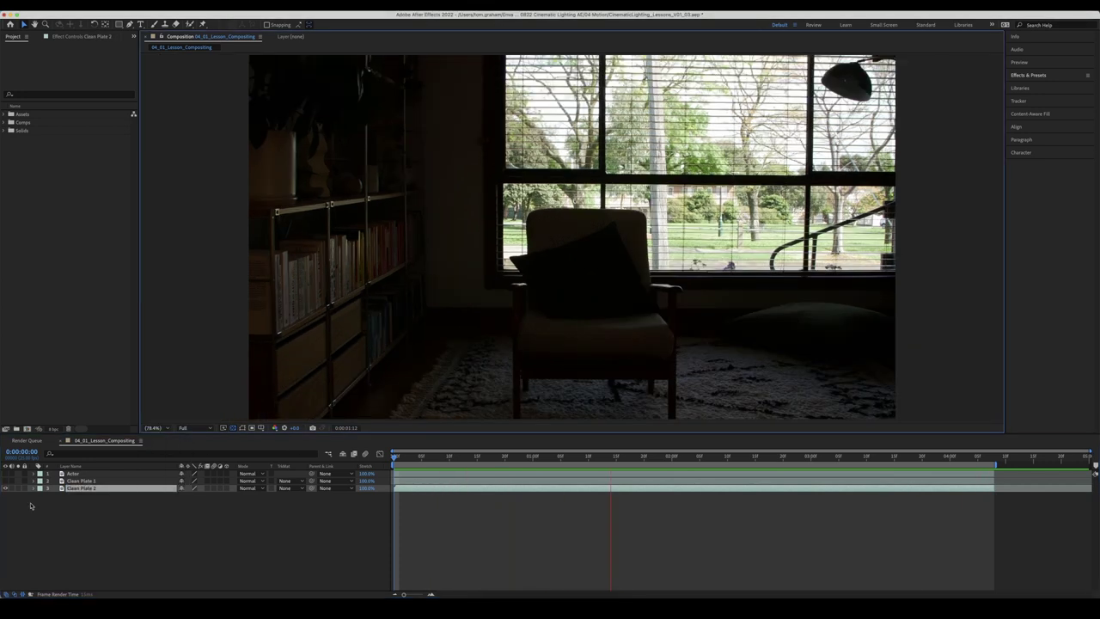
key(ctrl+z)
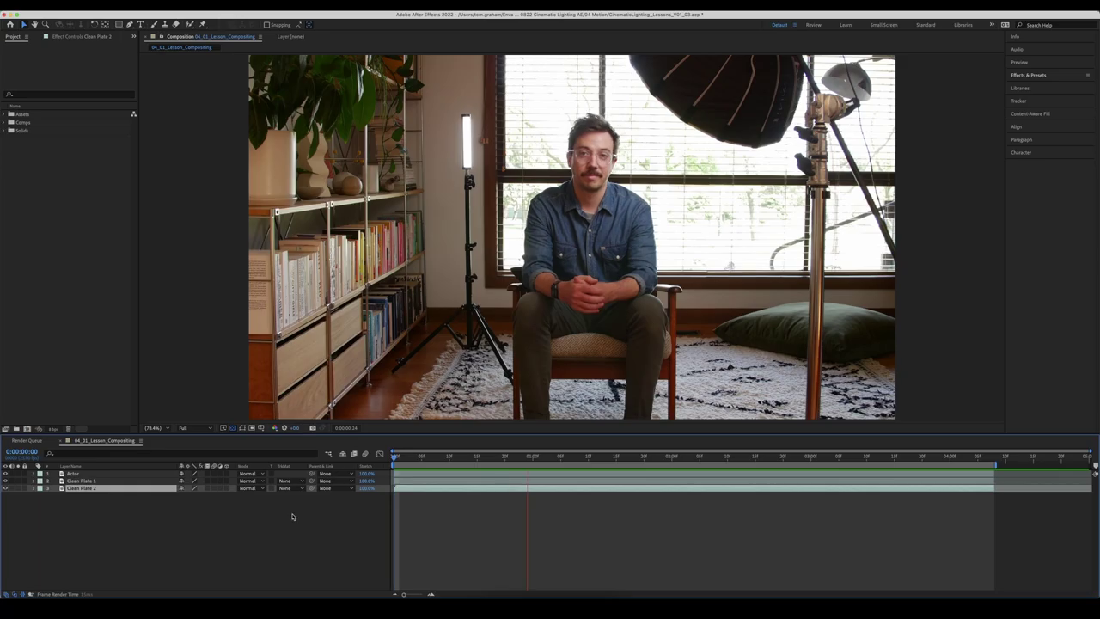
click(215, 559)
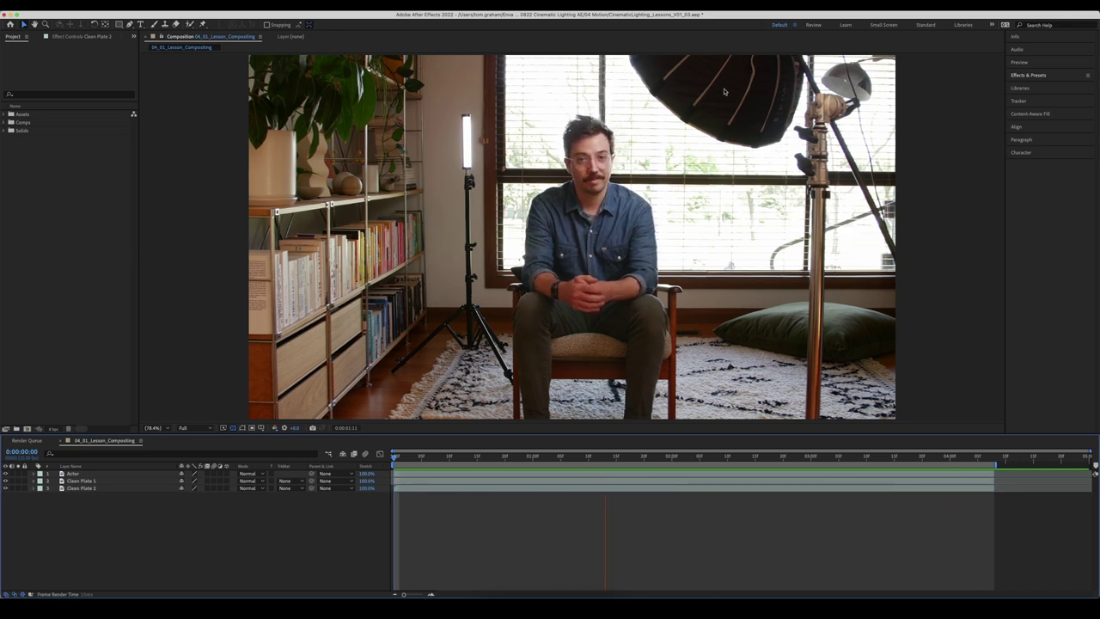
- Select the Actor layer and activate the Pen tool for masking
click(155, 473)
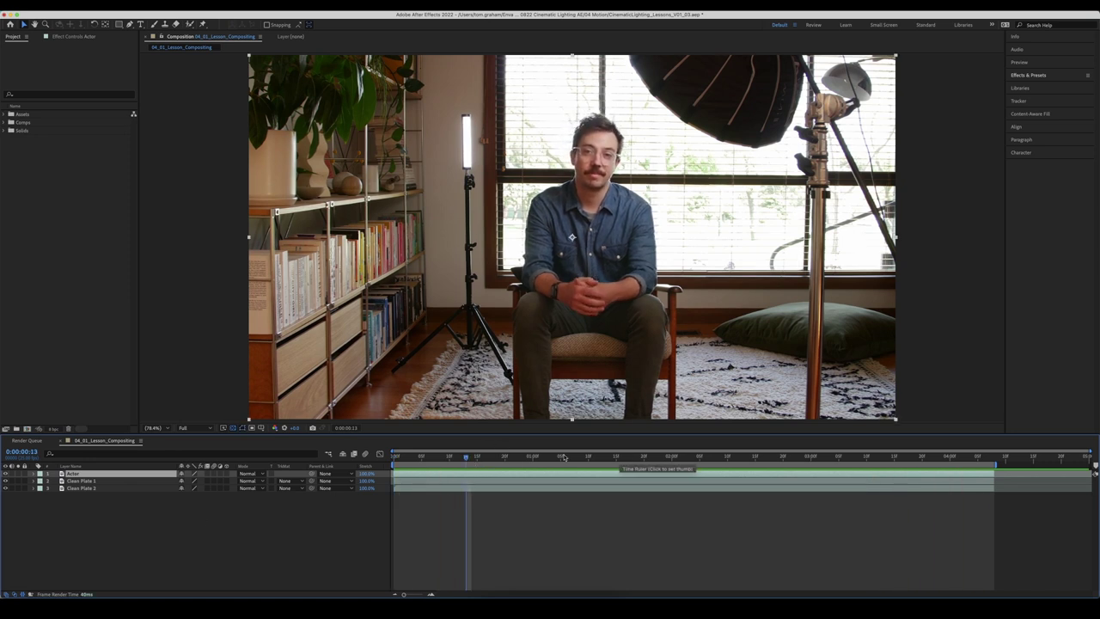
click(205, 521)
click(103, 473)
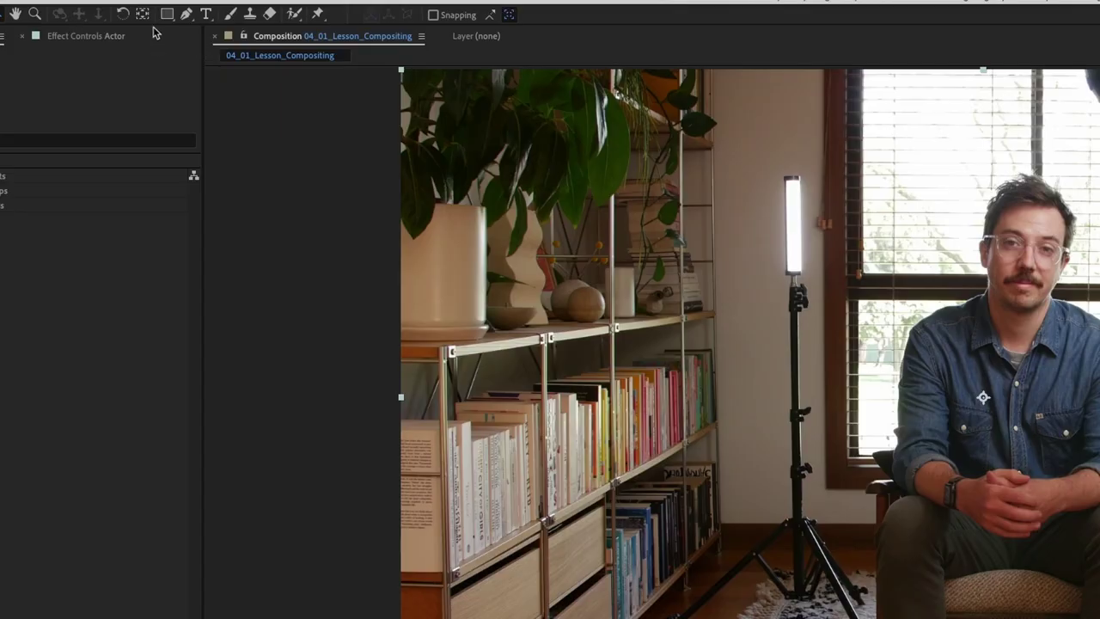
click(129, 24)
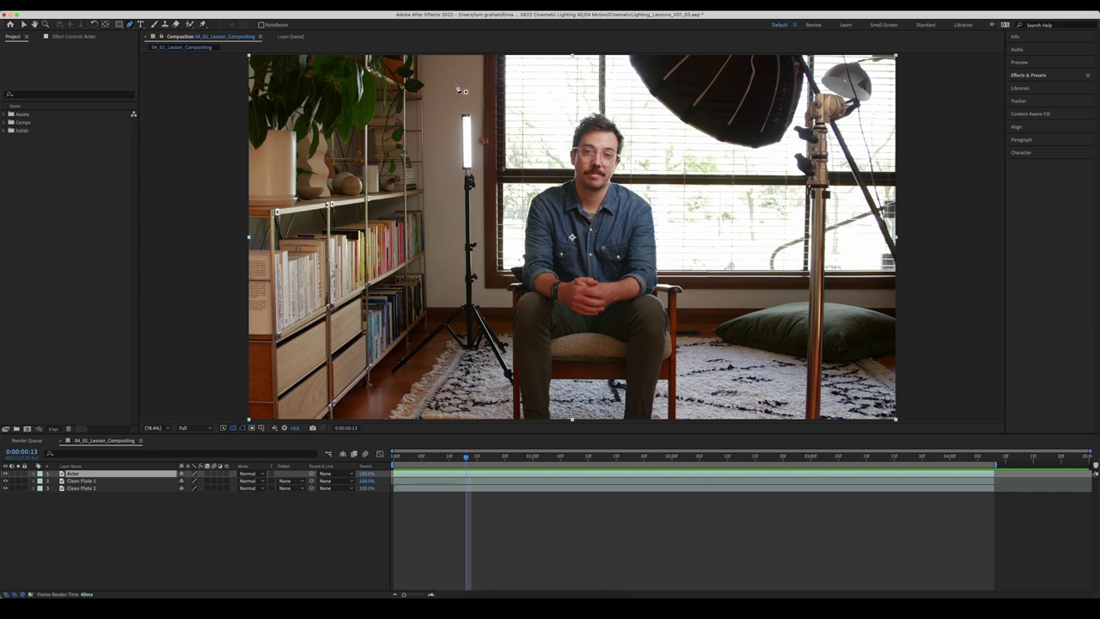
- Toggle the Actor layer's visibility repeatedly to compare the shot with the clean plate beneath it
click(5, 474)
click(5, 473)
click(5, 473)
click(5, 473)
click(5, 474)
click(5, 474)
click(5, 473)
click(5, 474)
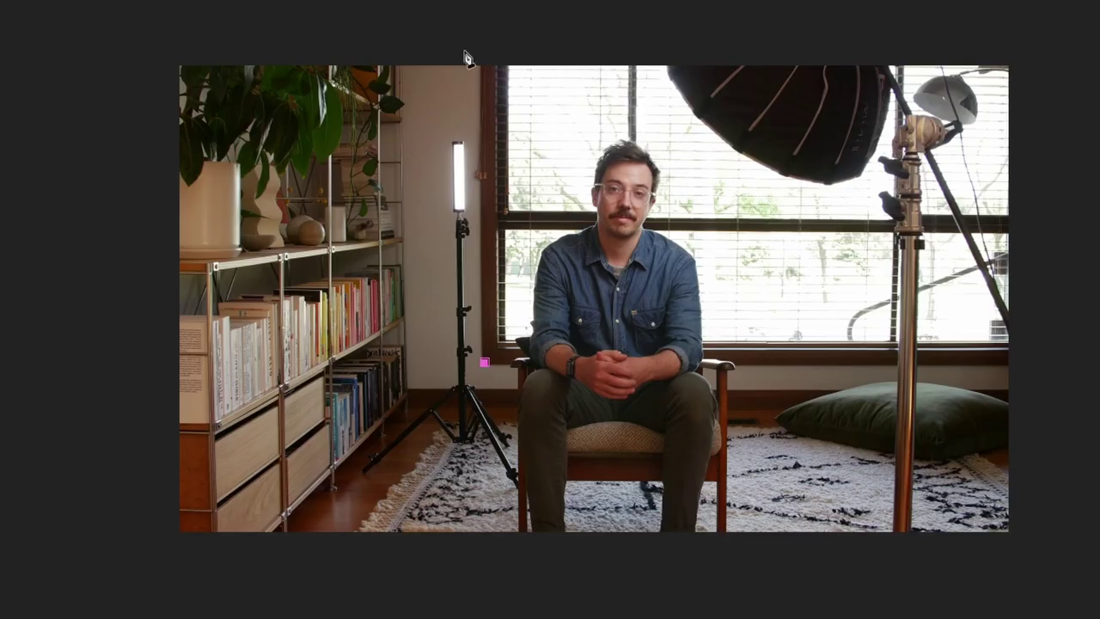
- Draw the mask path on the Actor layer up beside the window, down past the bookshelf and across the rug around the light stand
click(482, 37)
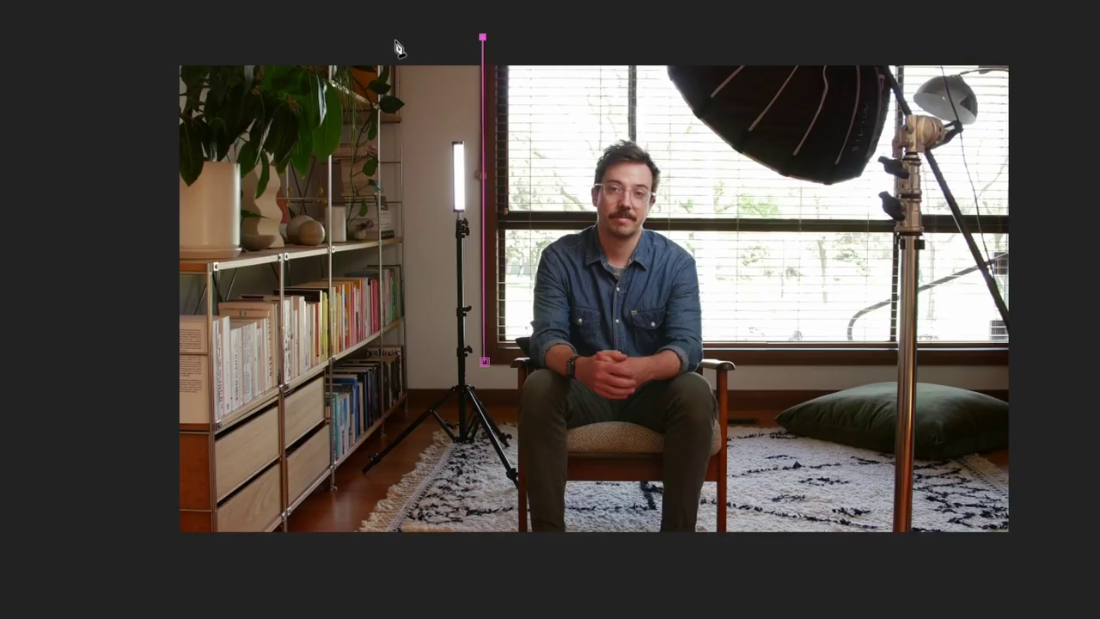
click(402, 38)
click(417, 407)
click(360, 458)
click(359, 485)
click(399, 476)
click(444, 463)
click(489, 473)
click(507, 502)
- Continue the light stand mask up along the front chair leg and close it at its starting point beside the window frame
scroll(530, 507, up, 2)
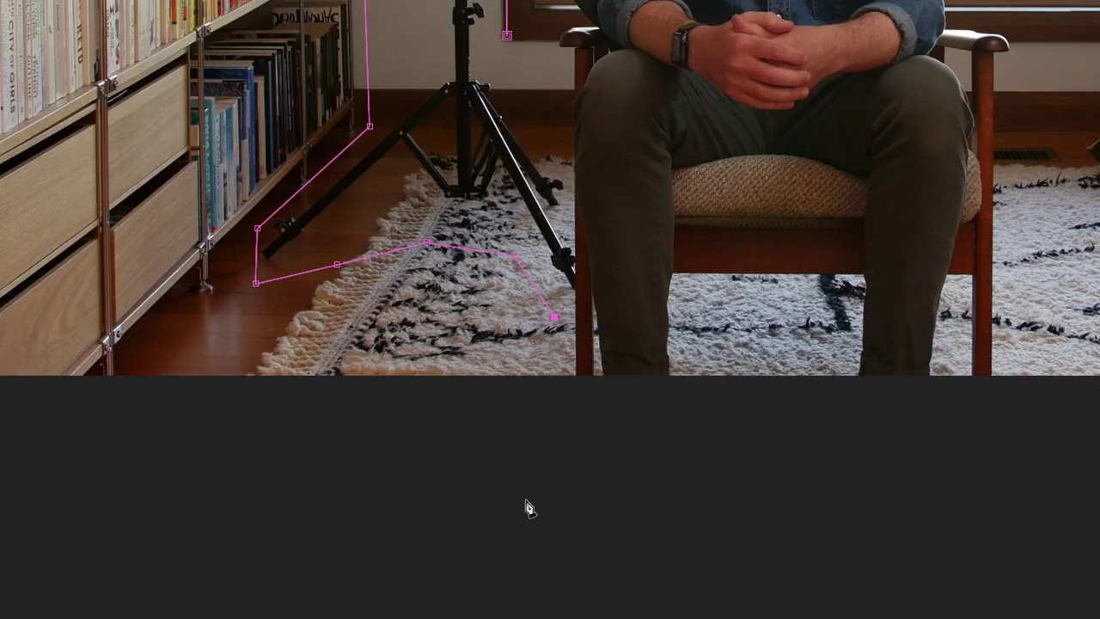
click(491, 474)
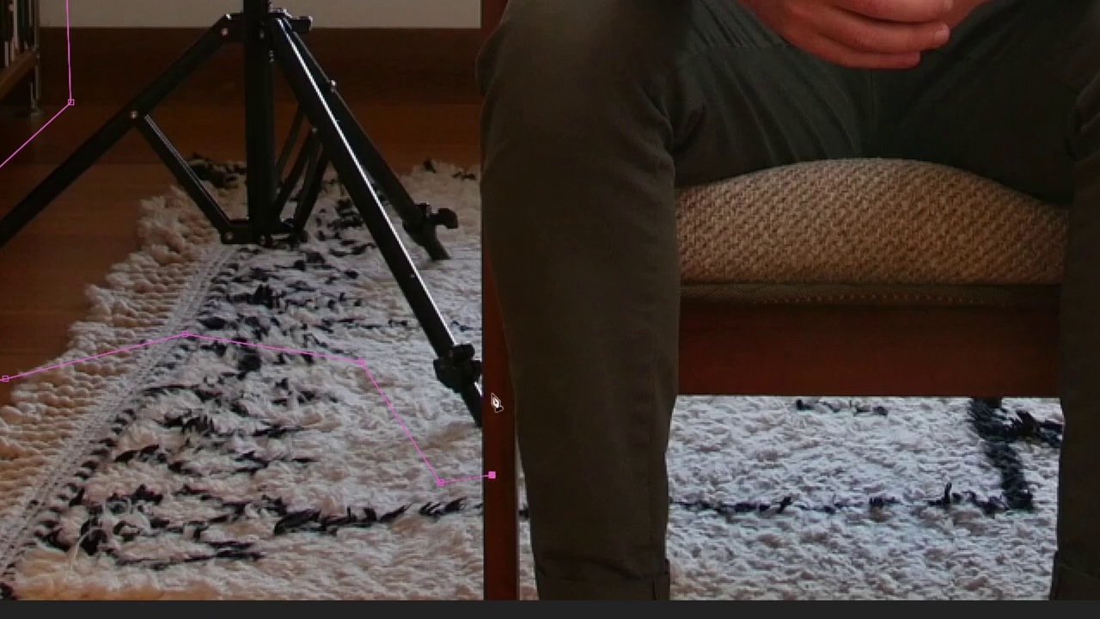
click(486, 306)
drag(459, 192, 458, 174)
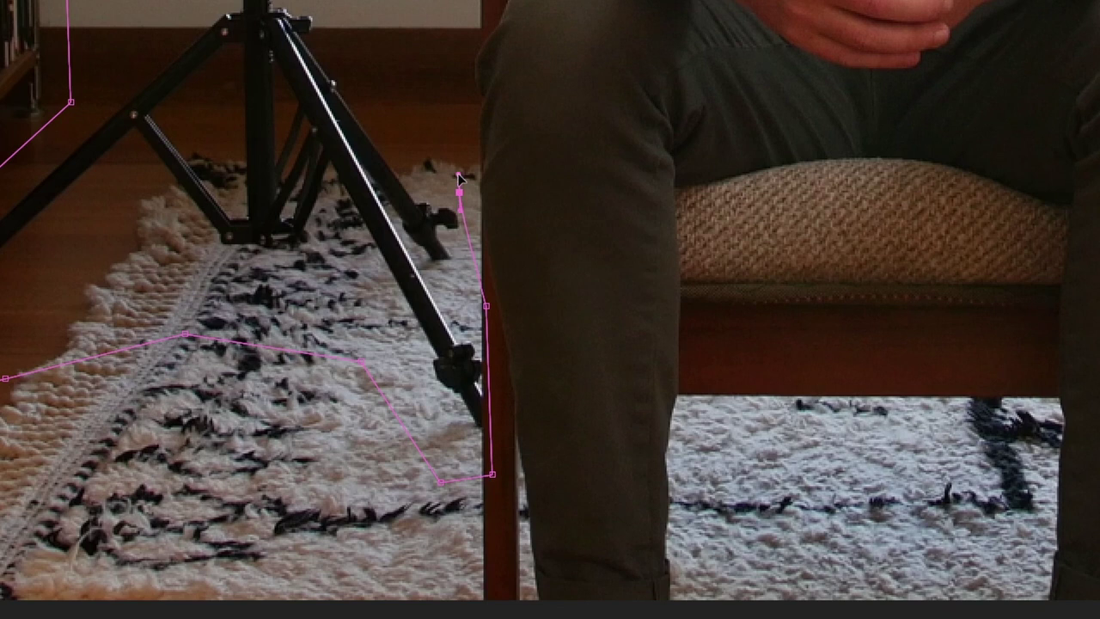
click(422, 32)
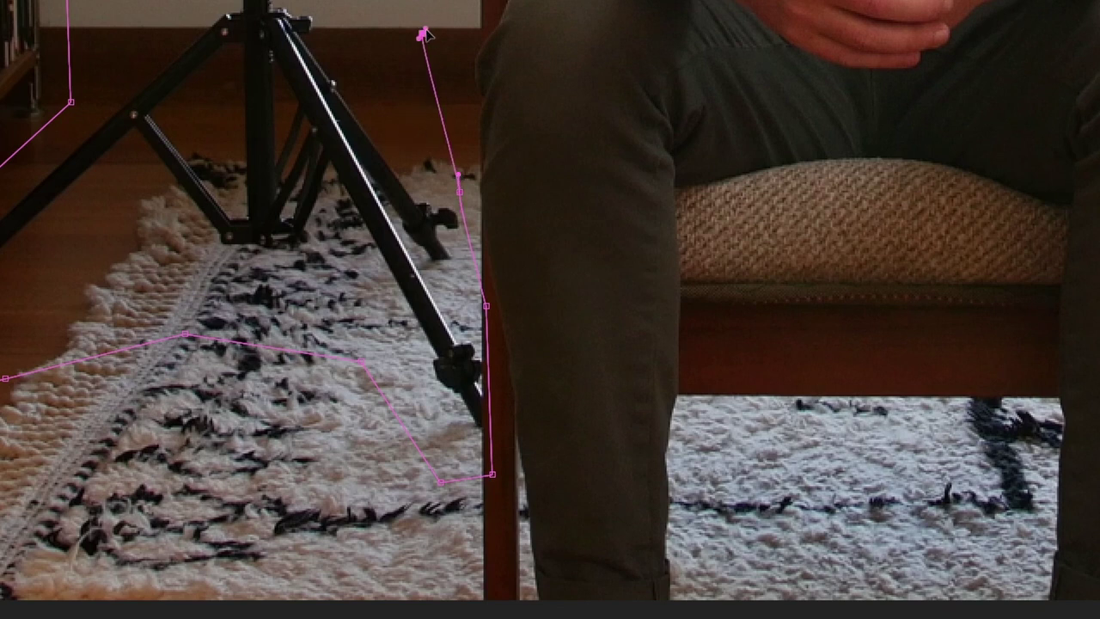
key(comma)
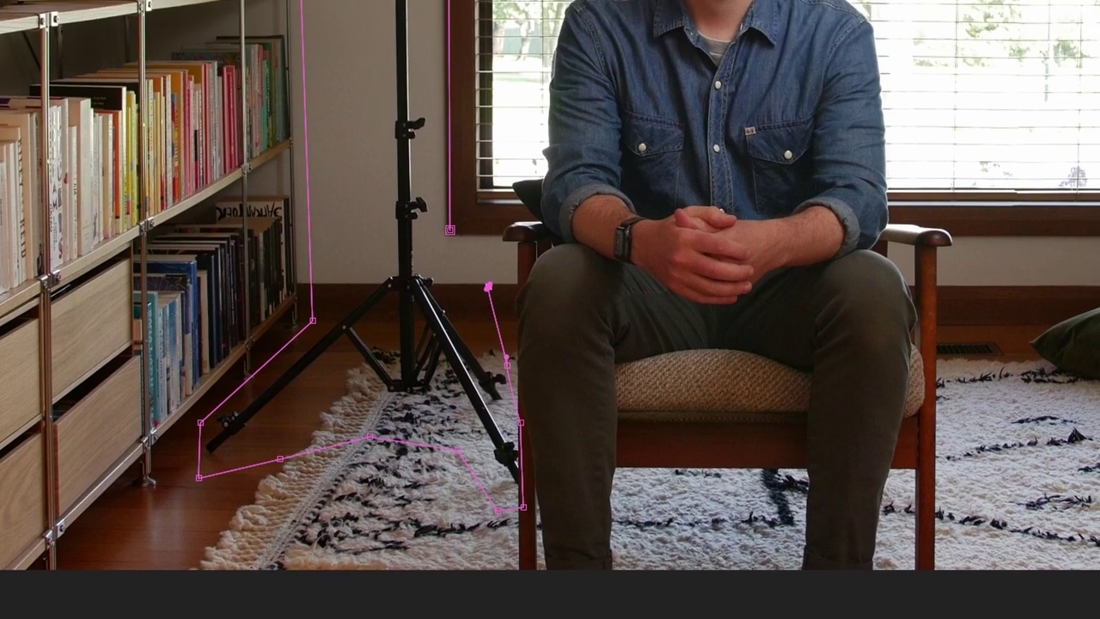
click(487, 286)
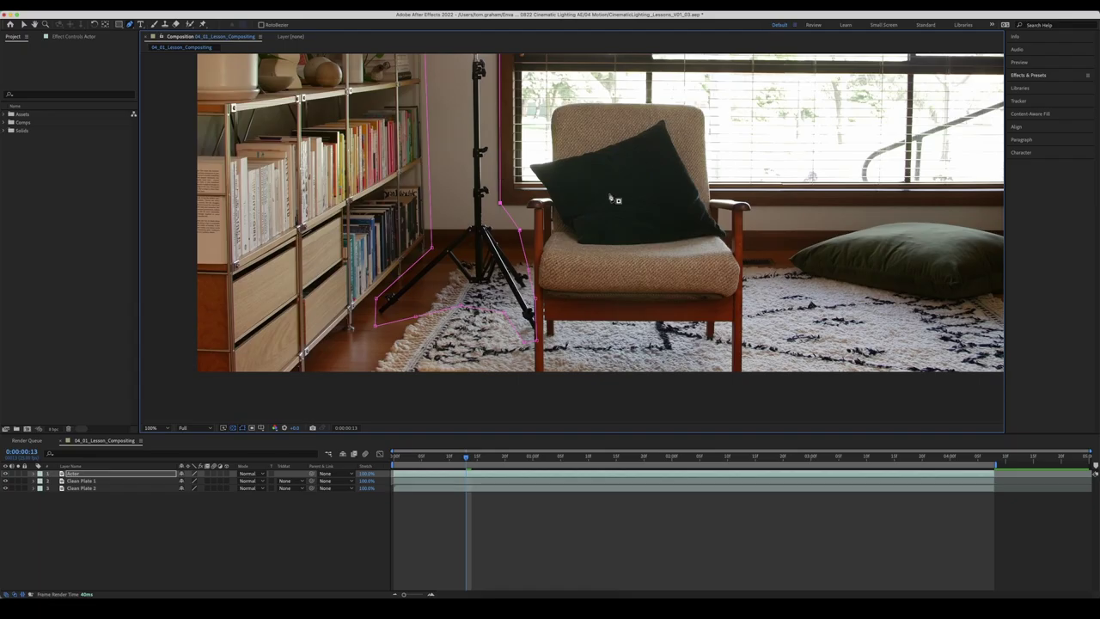
key(comma)
click(151, 427)
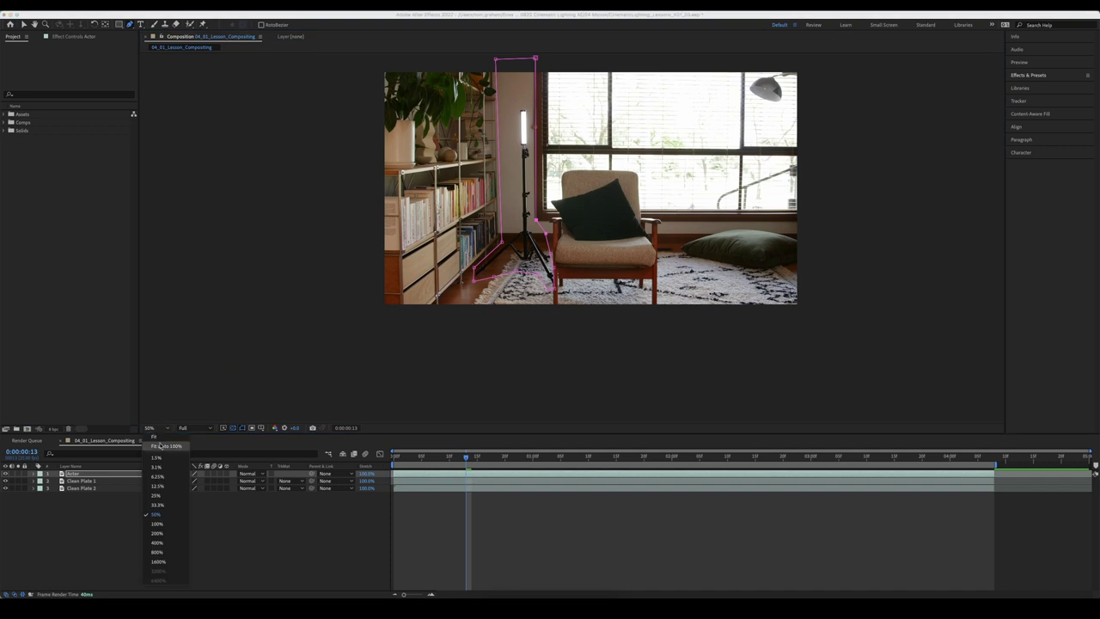
- Set the light stand mask on the Actor layer to Subtract and deselect the layer
click(163, 438)
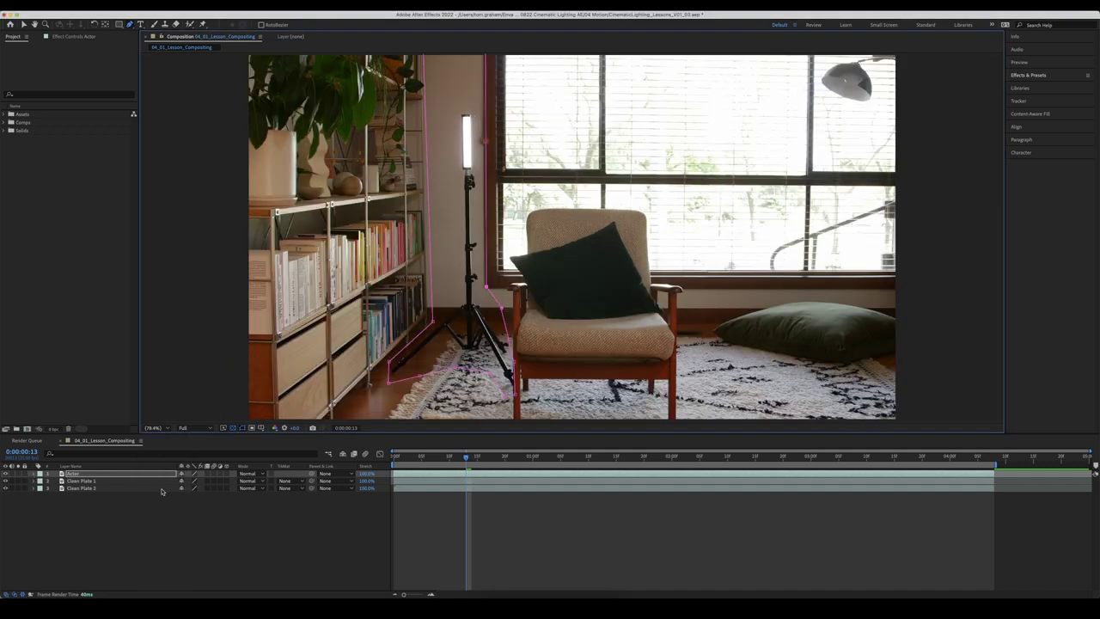
key(m)
key(m)
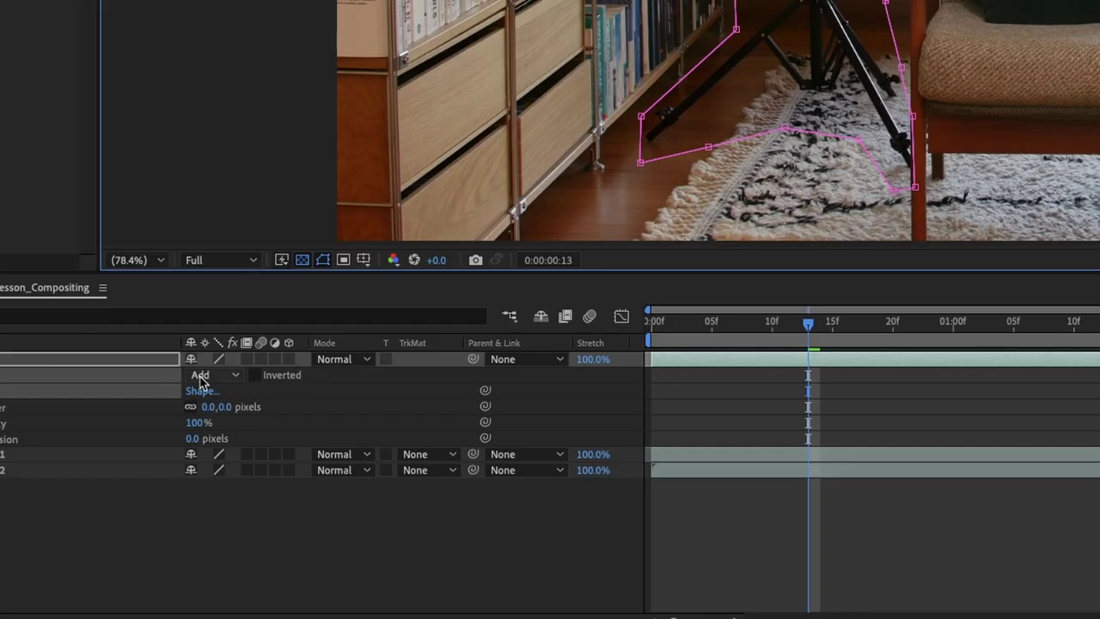
click(198, 482)
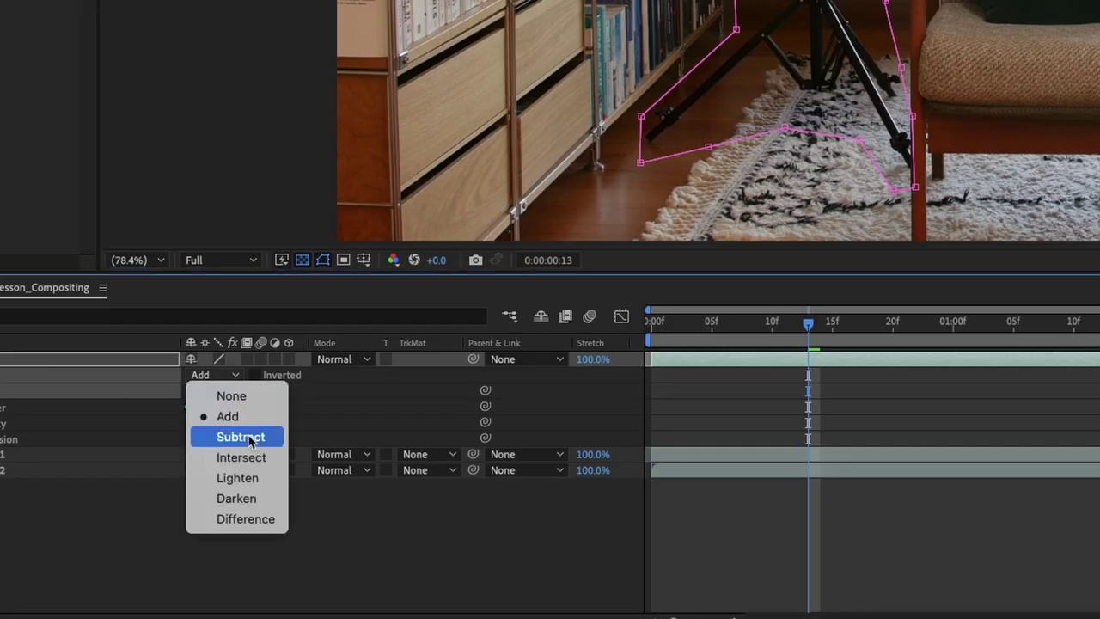
click(207, 509)
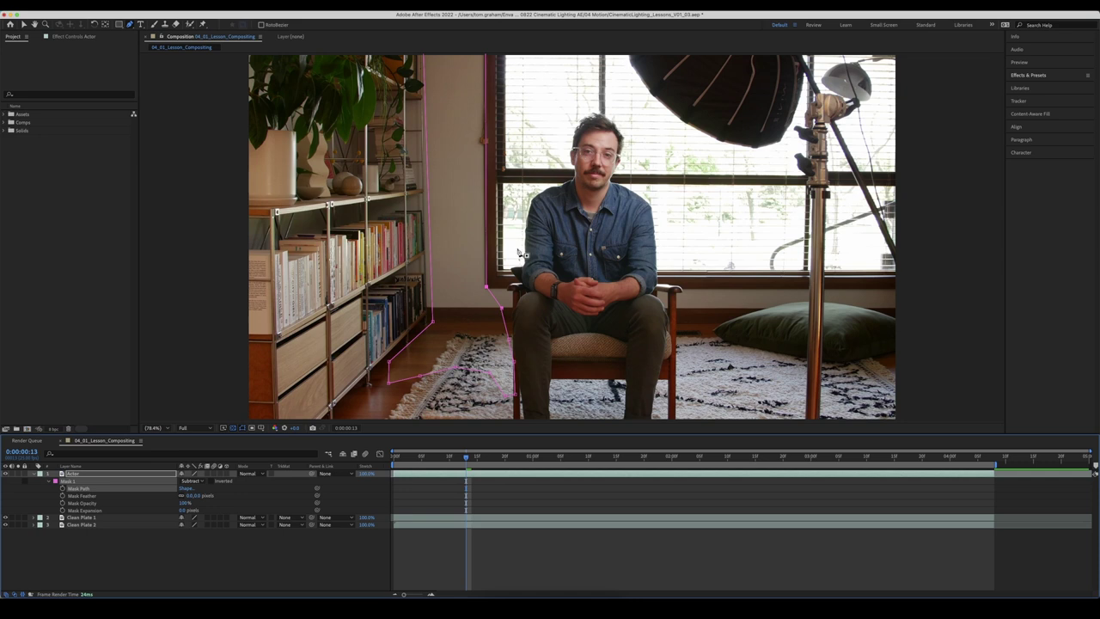
click(171, 570)
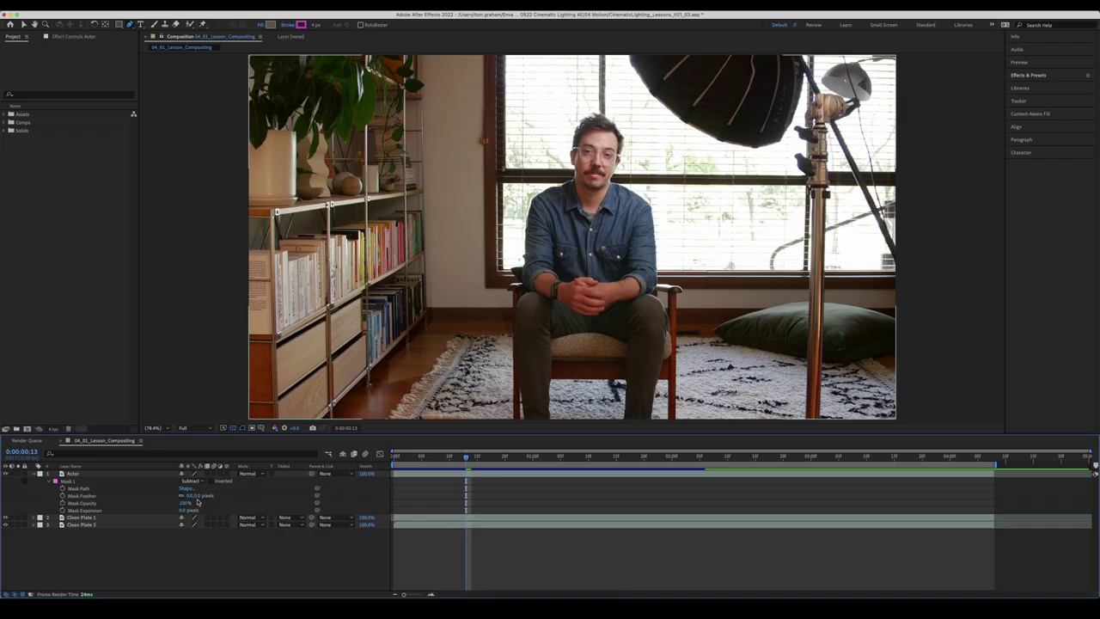
- Feather the light stand mask by about 127 pixels and check its edge along the window frame, bookshelf and rug
drag(189, 496, 201, 495)
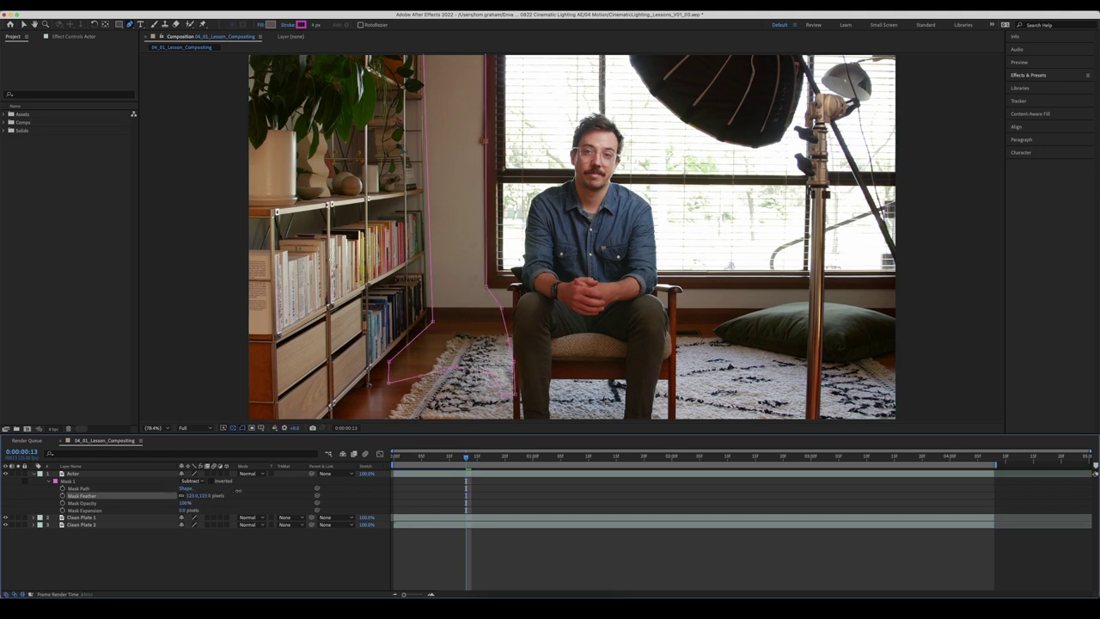
key(period)
key(period)
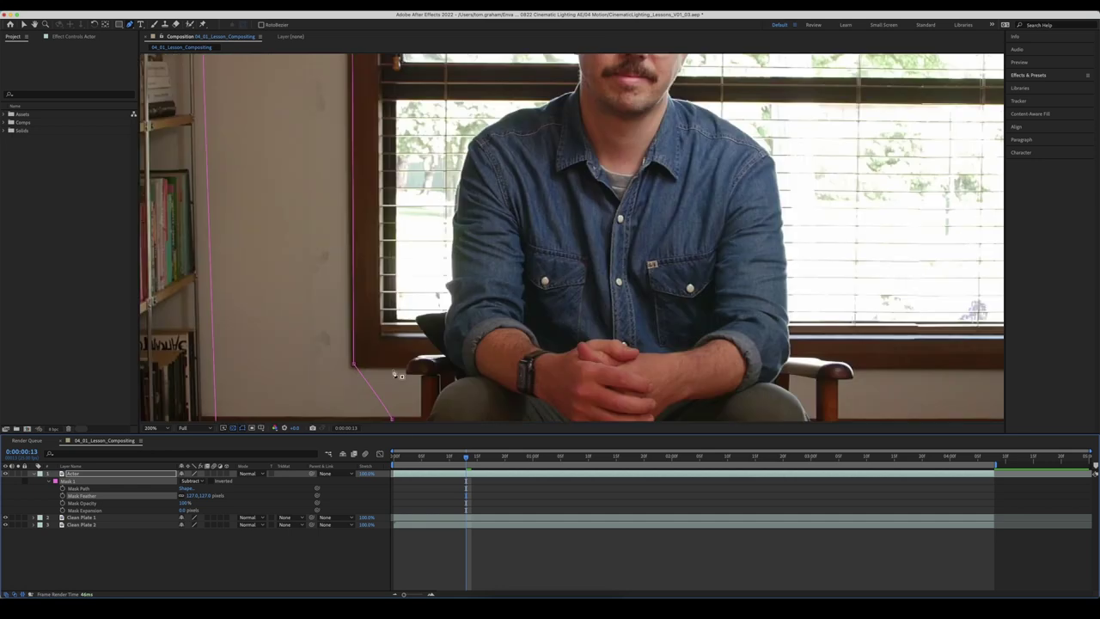
drag(358, 346, 507, 250)
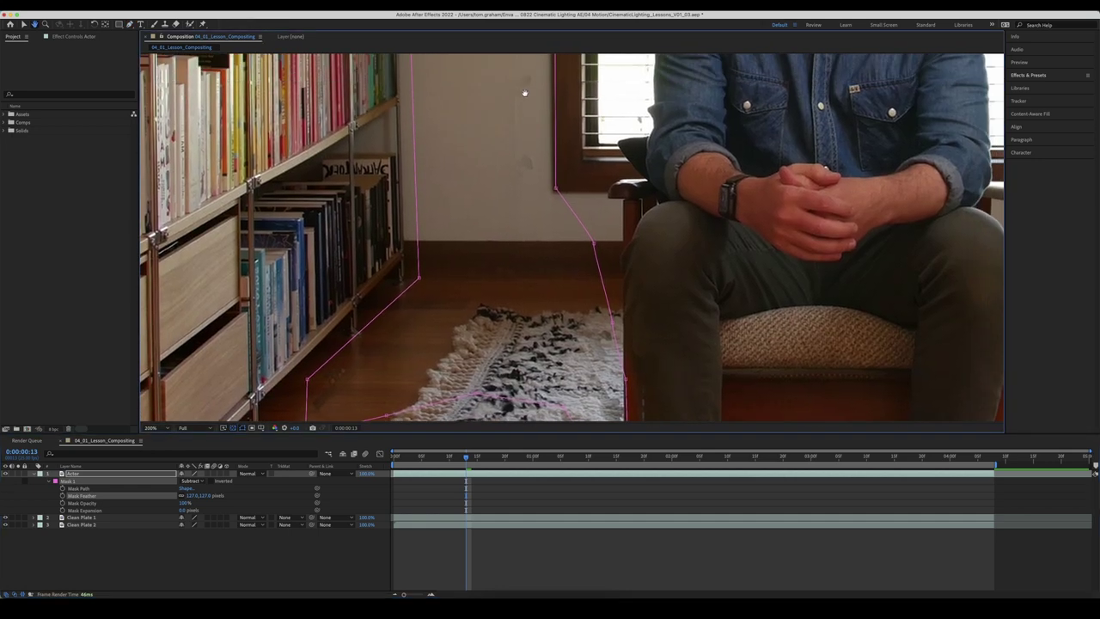
drag(331, 419, 372, 337)
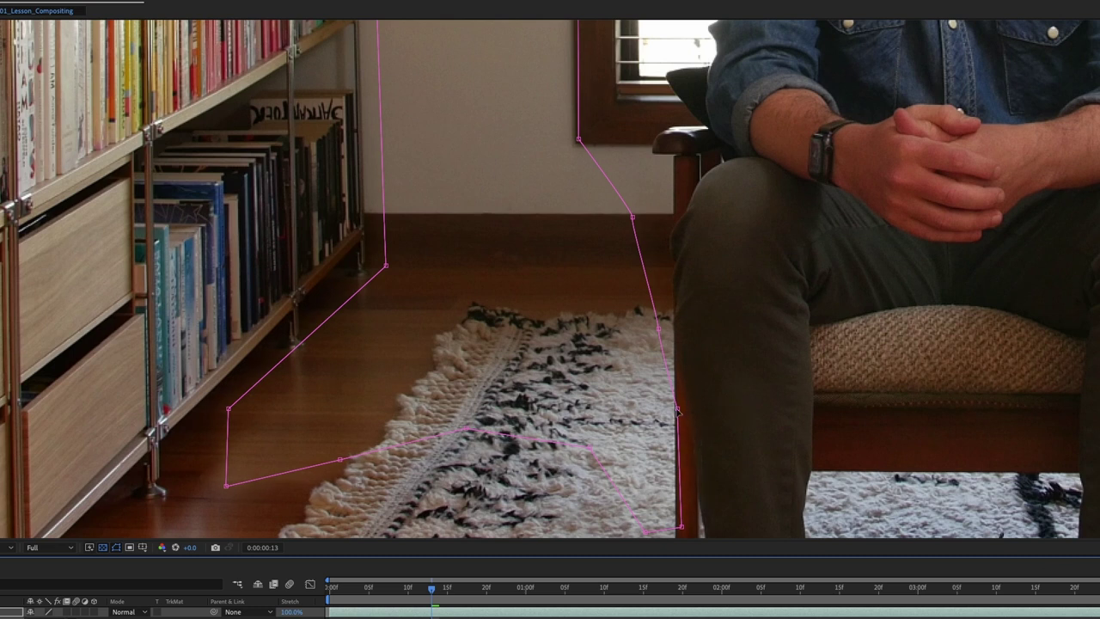
- Move the light stand mask points beside the front chair leg inward onto the rug and set Mask Expansion to 28 pixels
drag(676, 411, 660, 425)
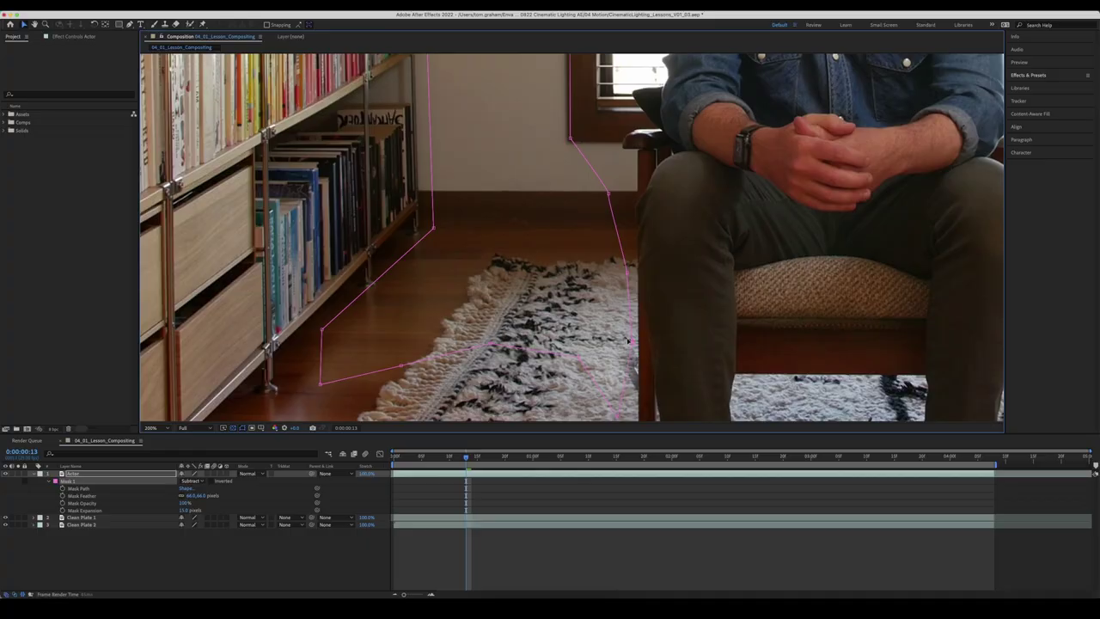
drag(628, 341, 620, 356)
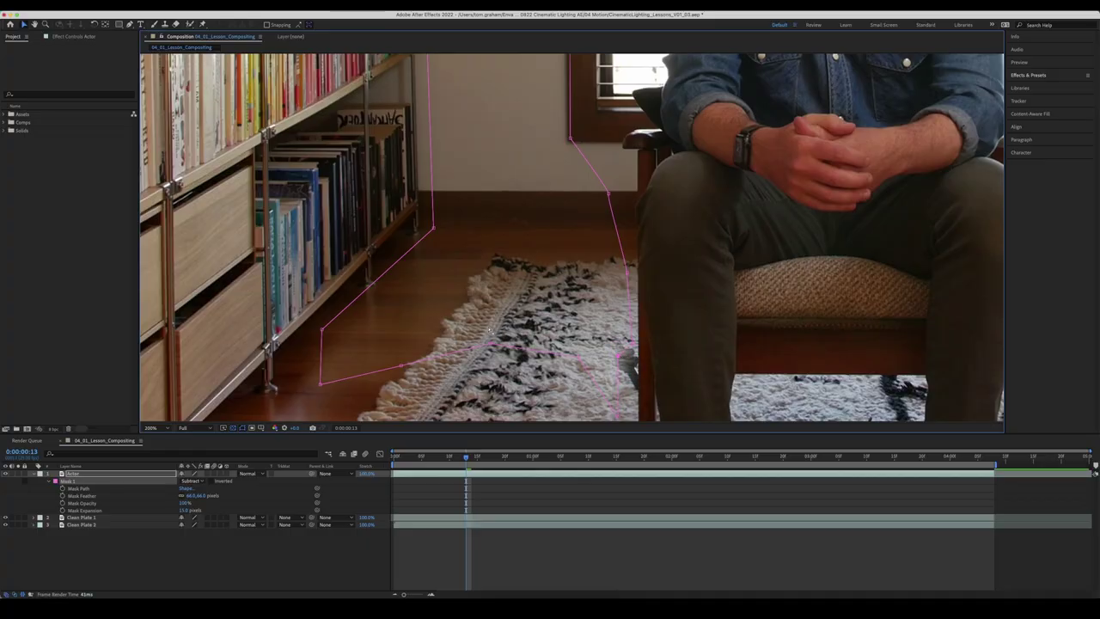
drag(185, 513, 214, 513)
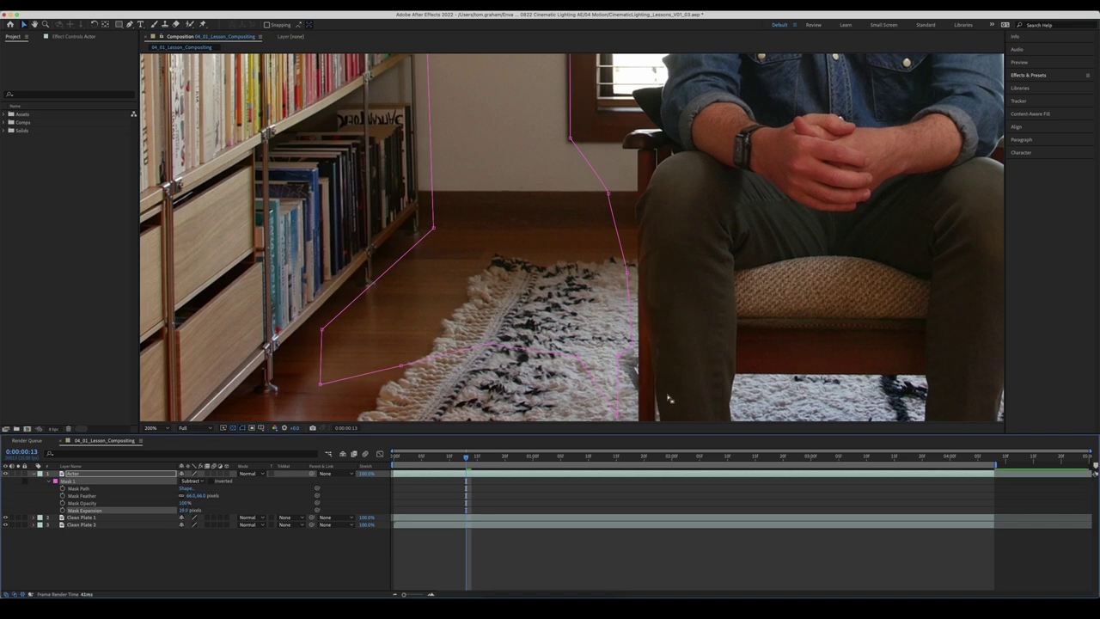
click(632, 344)
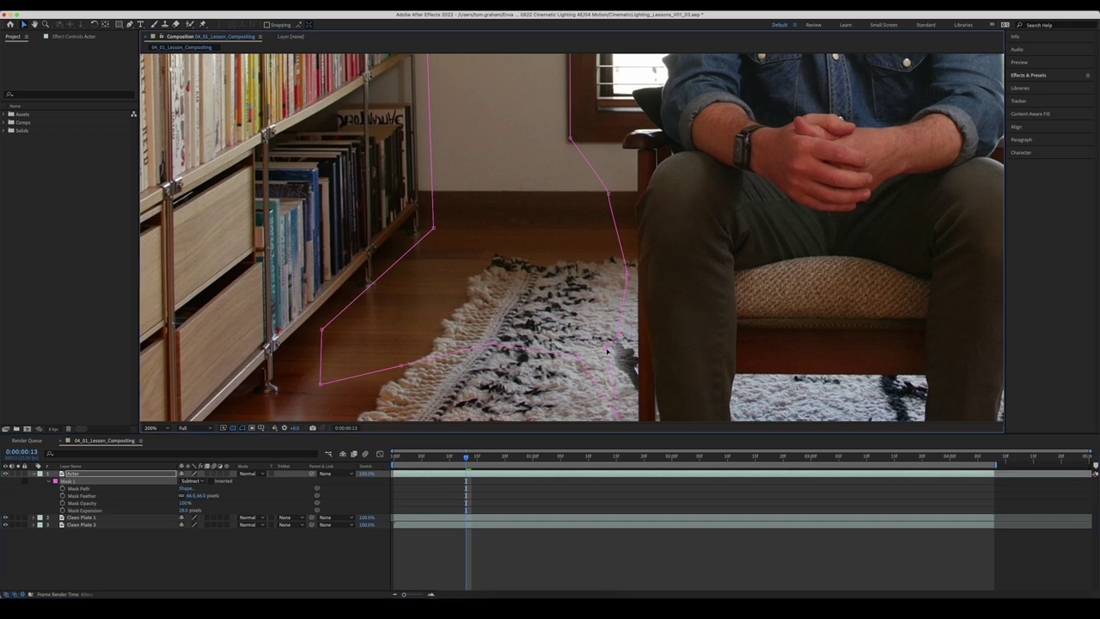
click(203, 548)
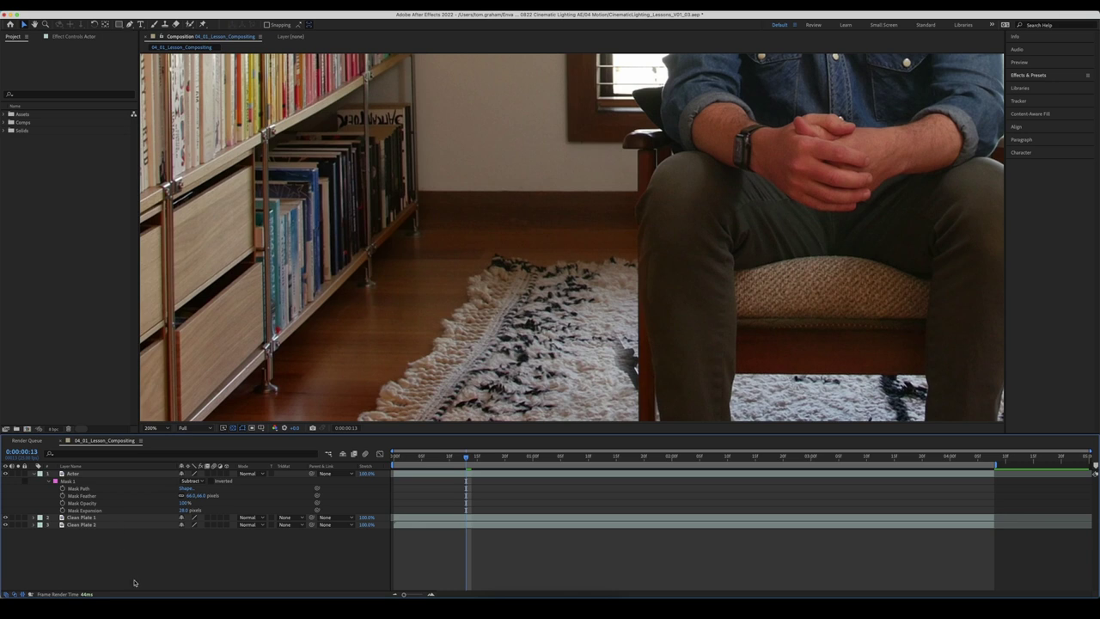
- Draw a small second mask with the Pen tool on the Actor layer around the leftover tripod foot beside the front chair leg
click(71, 475)
click(130, 25)
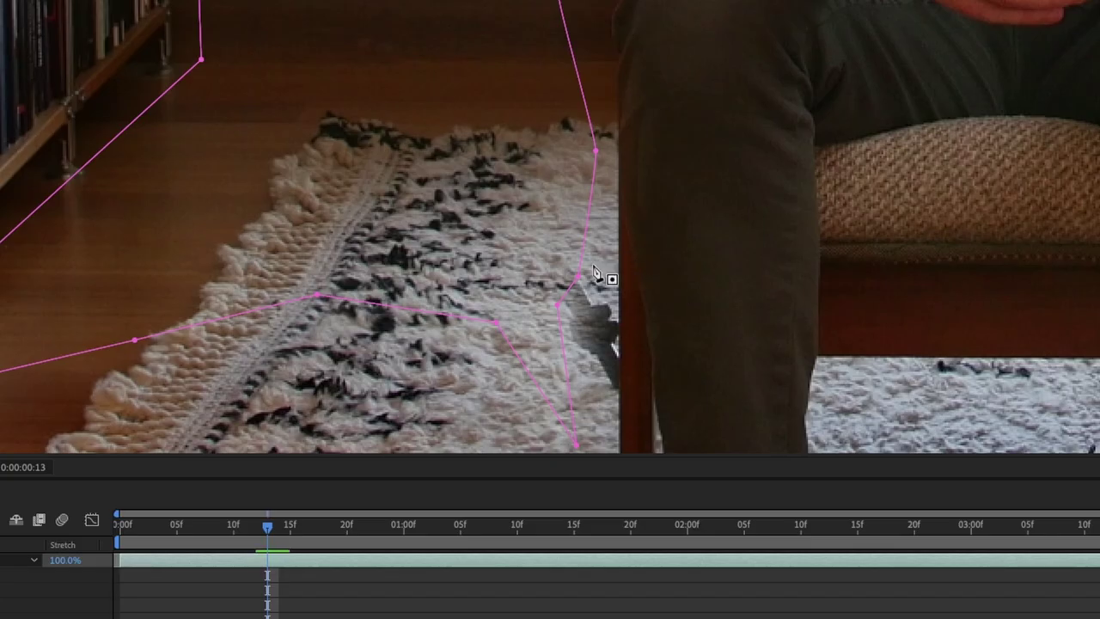
click(611, 346)
click(542, 330)
click(588, 381)
click(631, 412)
click(632, 344)
click(594, 263)
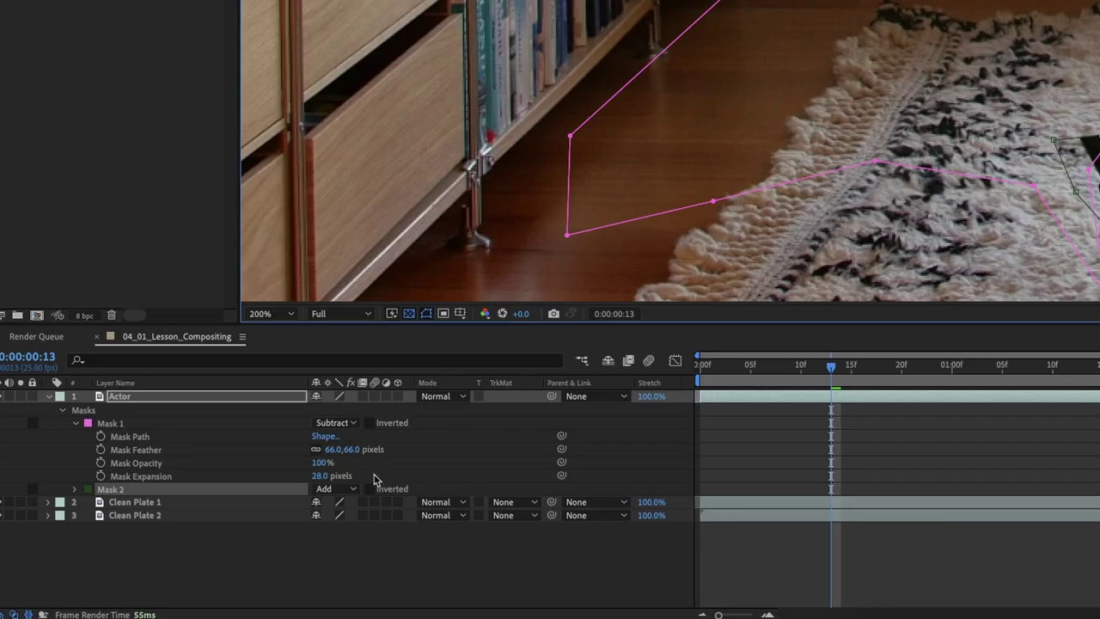
- Set Mask 2 over the leftover tripod foot to Subtract and deselect the layer
click(331, 489)
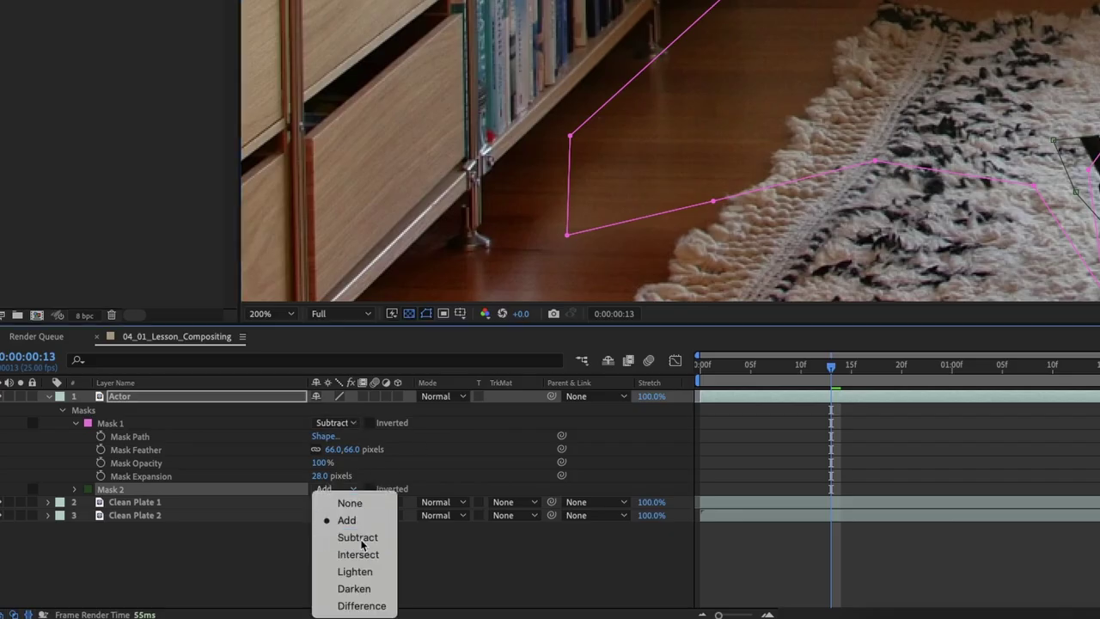
click(360, 538)
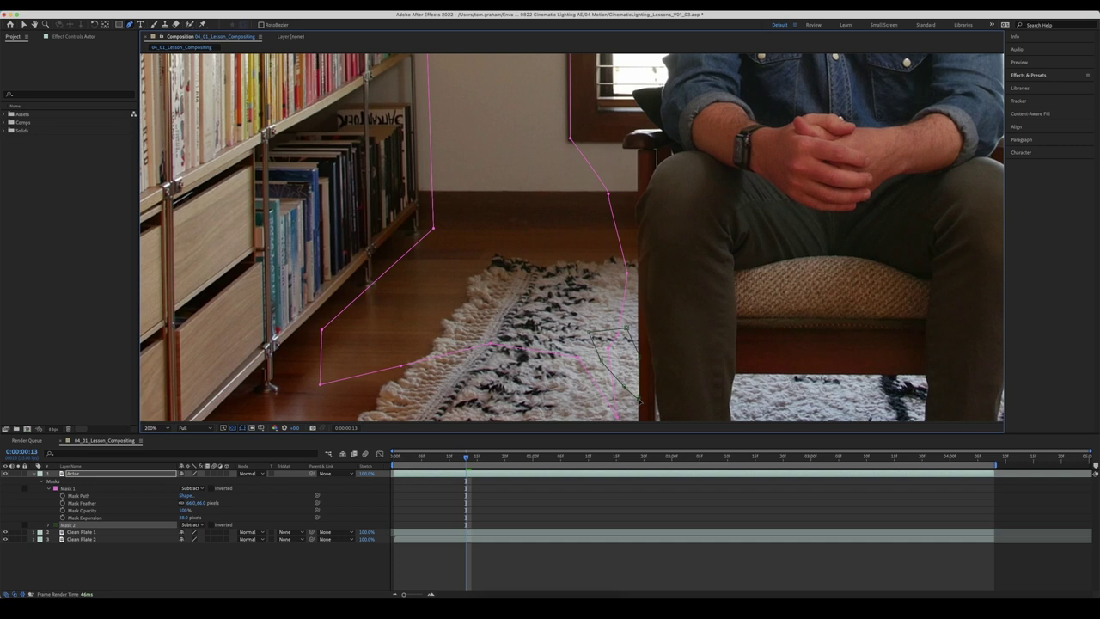
click(290, 568)
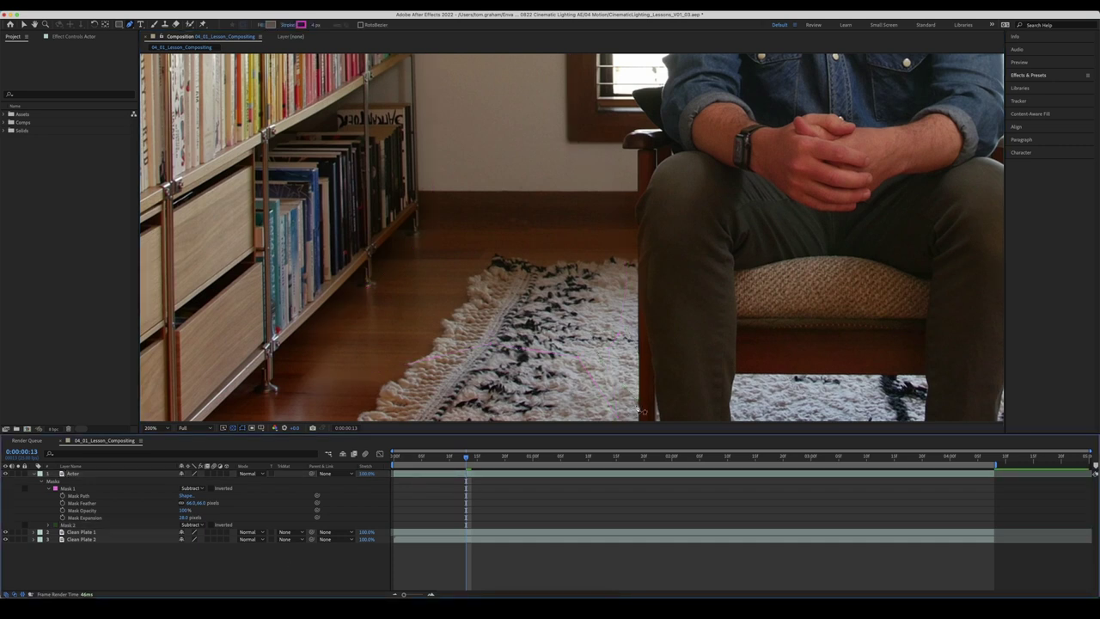
- Set the feather of Mask 2 to 18 pixels and deselect the layer
click(68, 525)
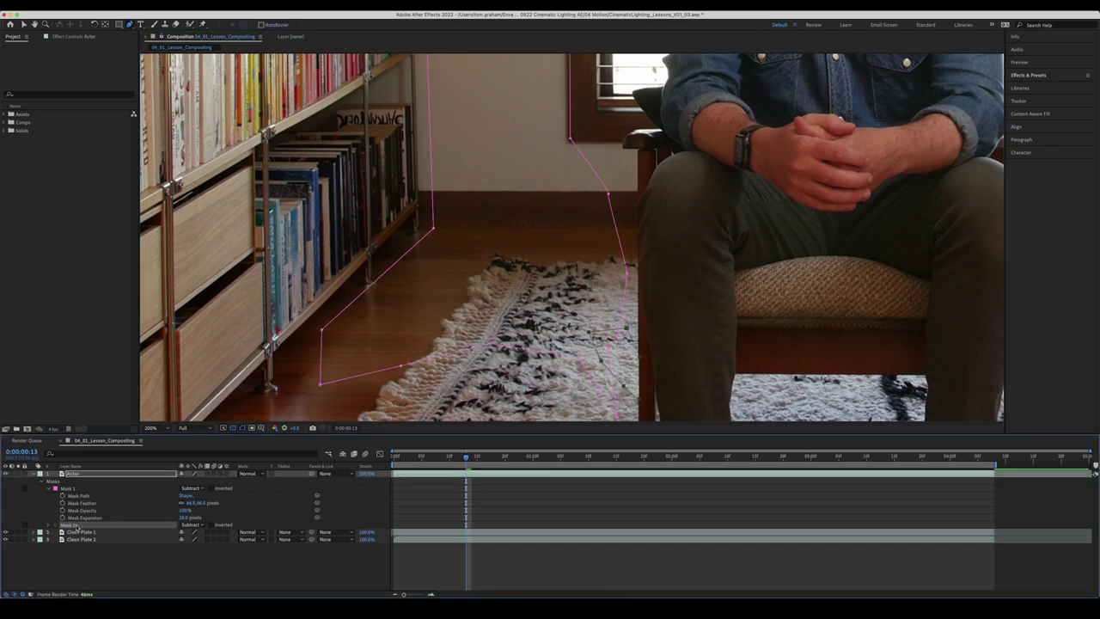
key(m)
key(m)
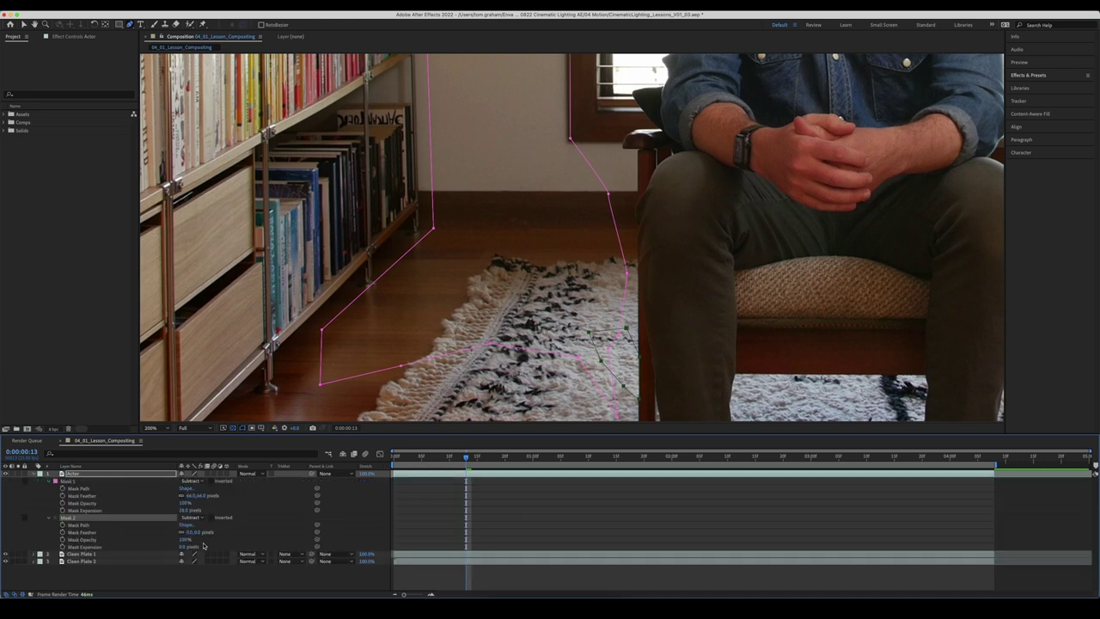
drag(189, 531, 196, 531)
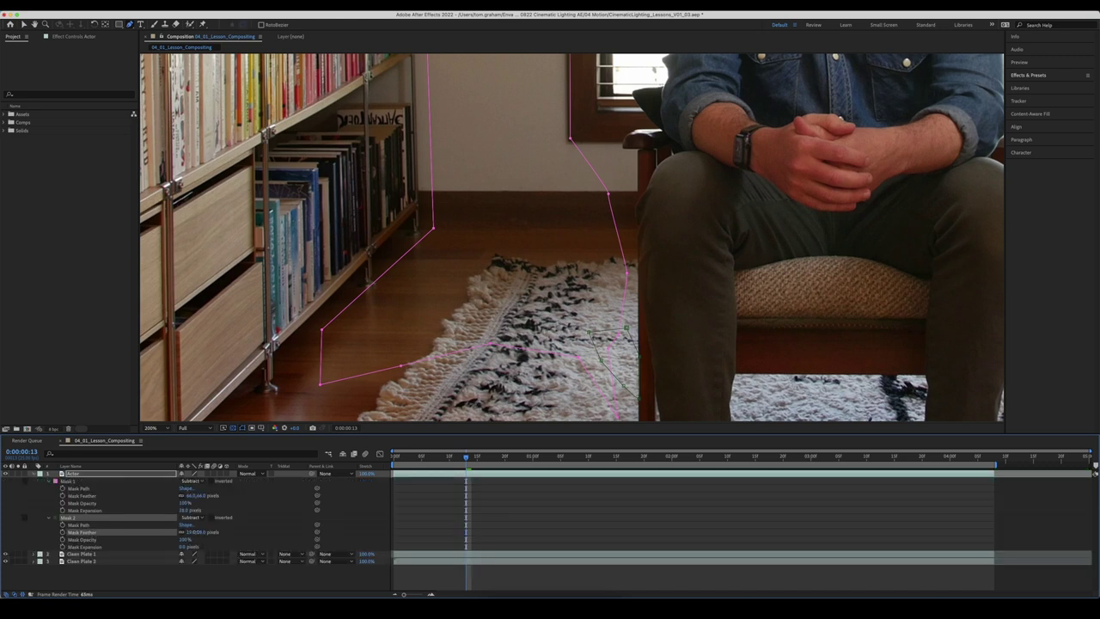
key(F2)
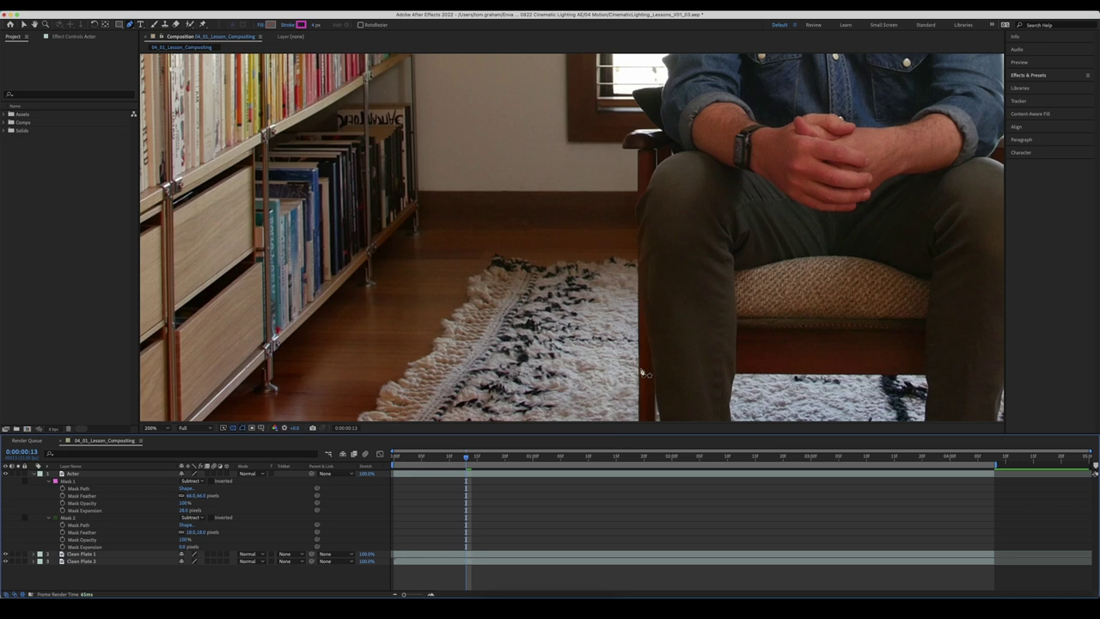
- Draw a third closed mask on the Actor layer around the softbox and its stand, extending past the frame edges
click(151, 427)
click(160, 448)
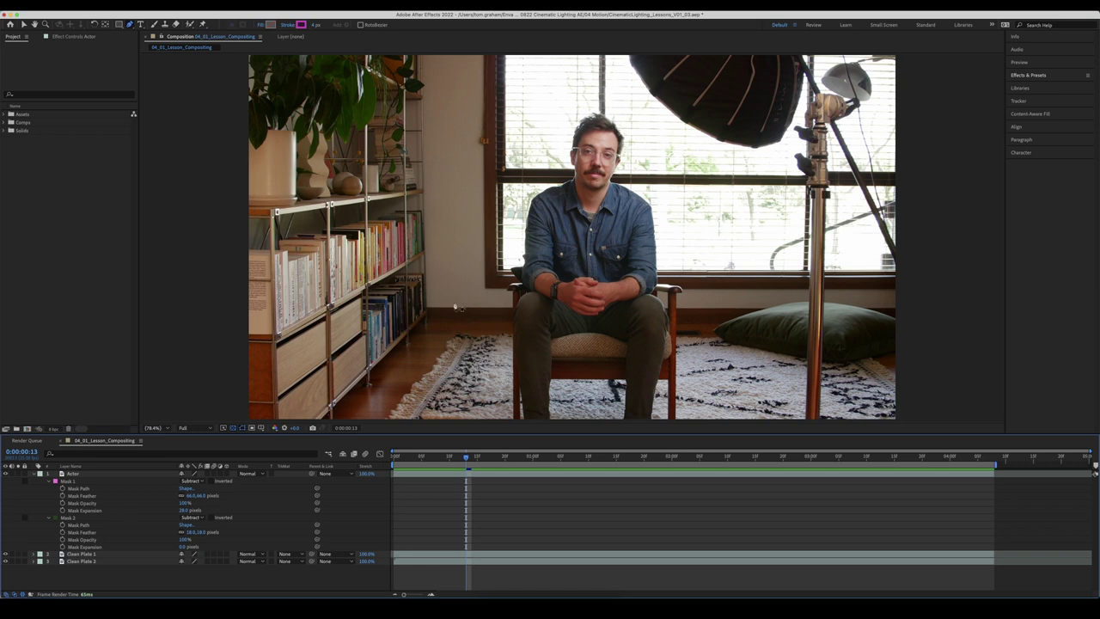
click(75, 475)
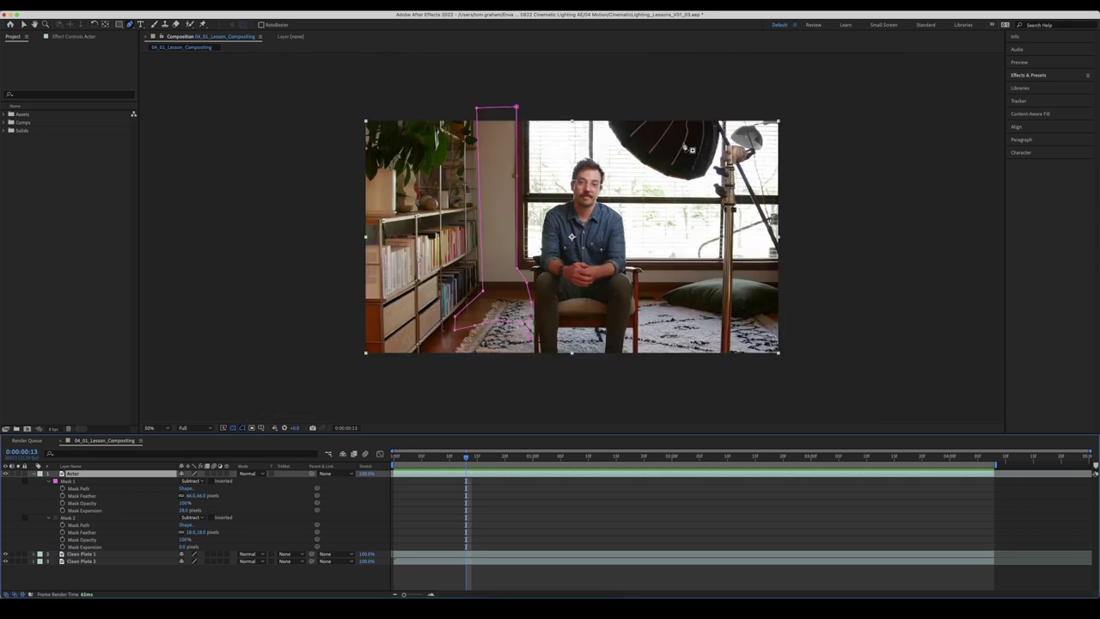
key(comma)
click(604, 110)
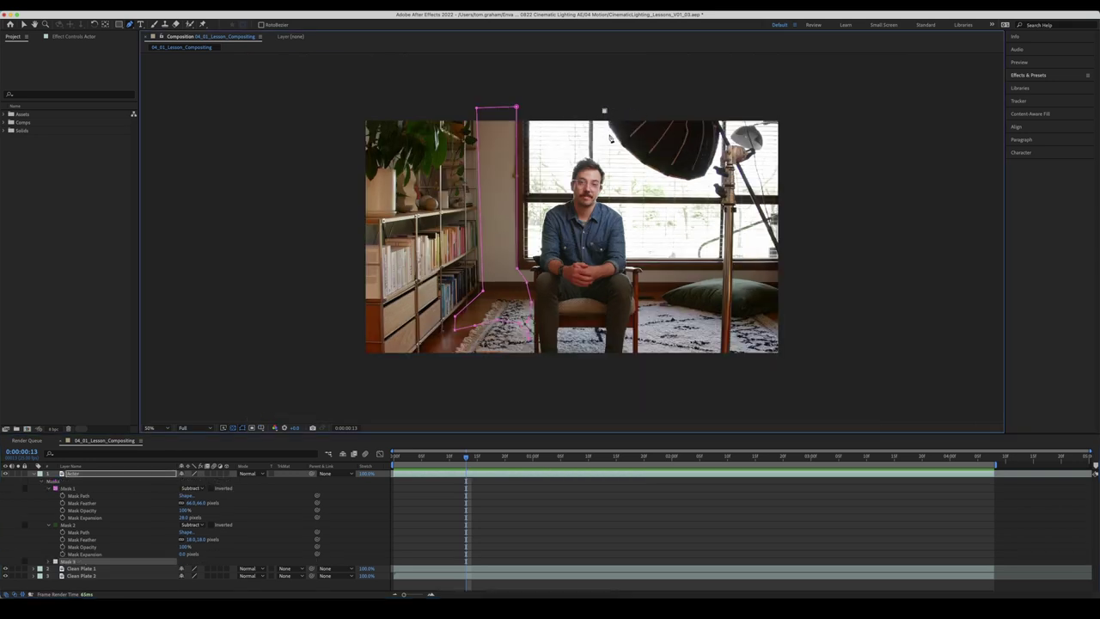
drag(687, 182, 700, 190)
drag(729, 364, 744, 364)
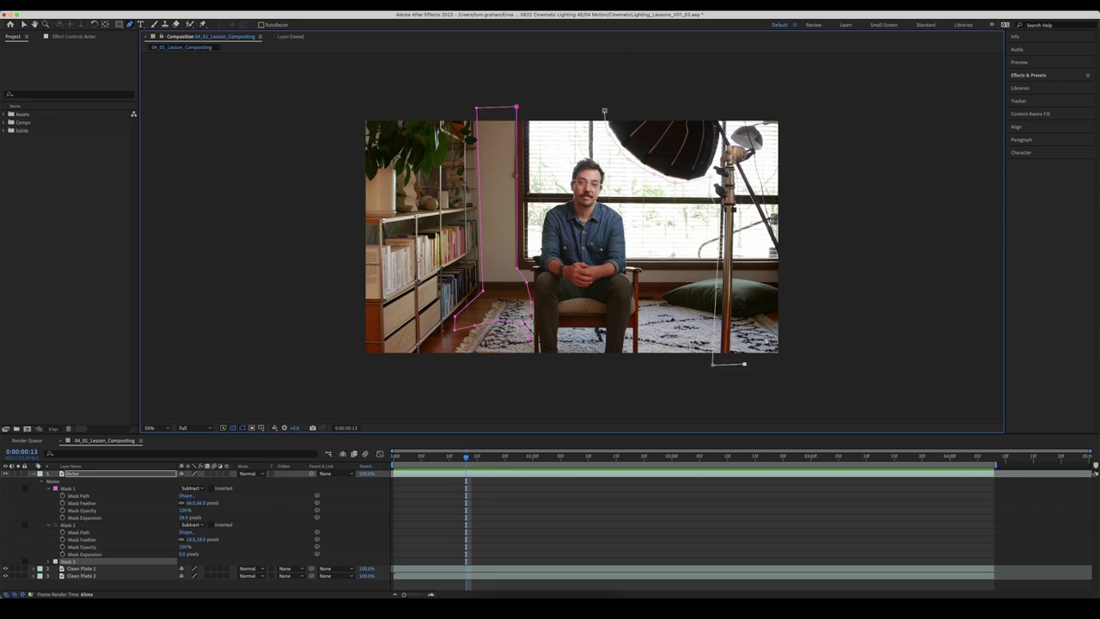
click(801, 360)
click(796, 103)
click(609, 99)
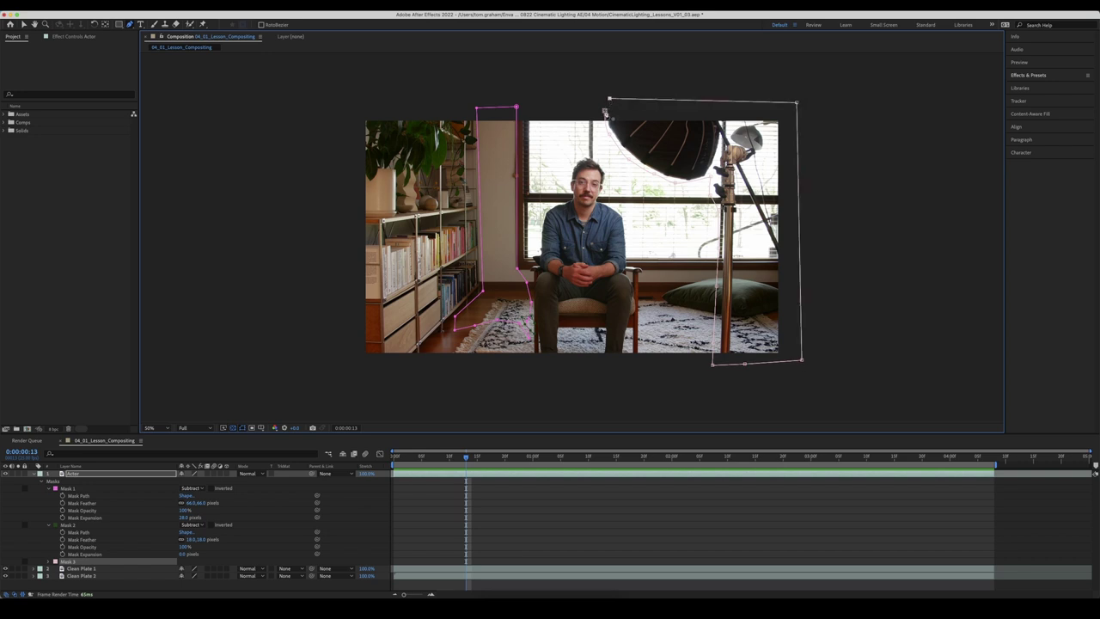
click(605, 111)
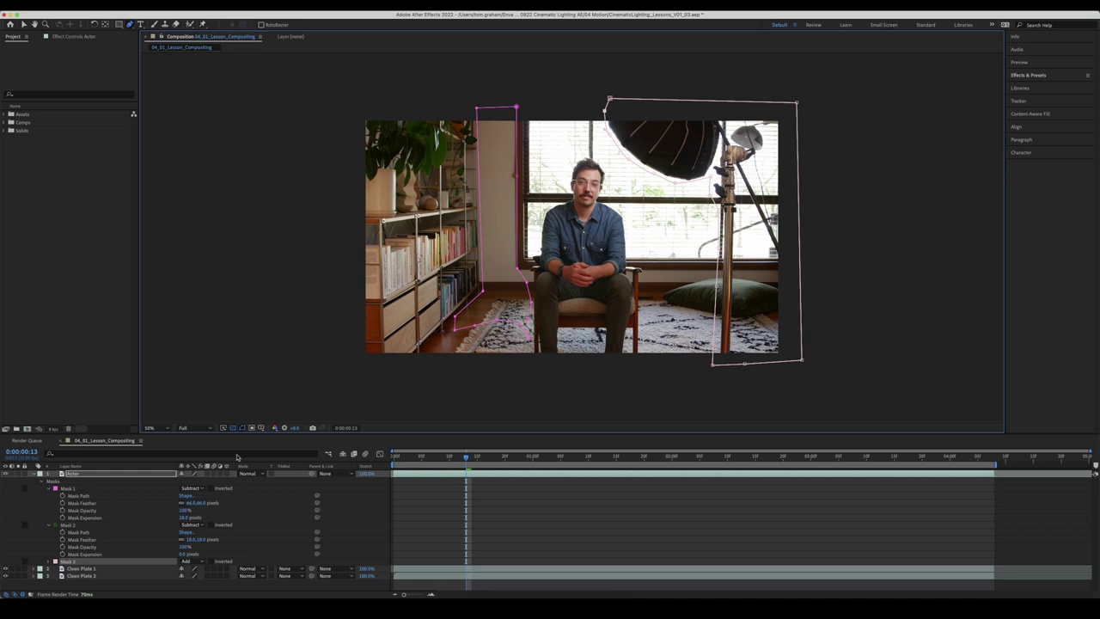
- Set the softbox mask to Subtract and feather it by 37 pixels
click(194, 560)
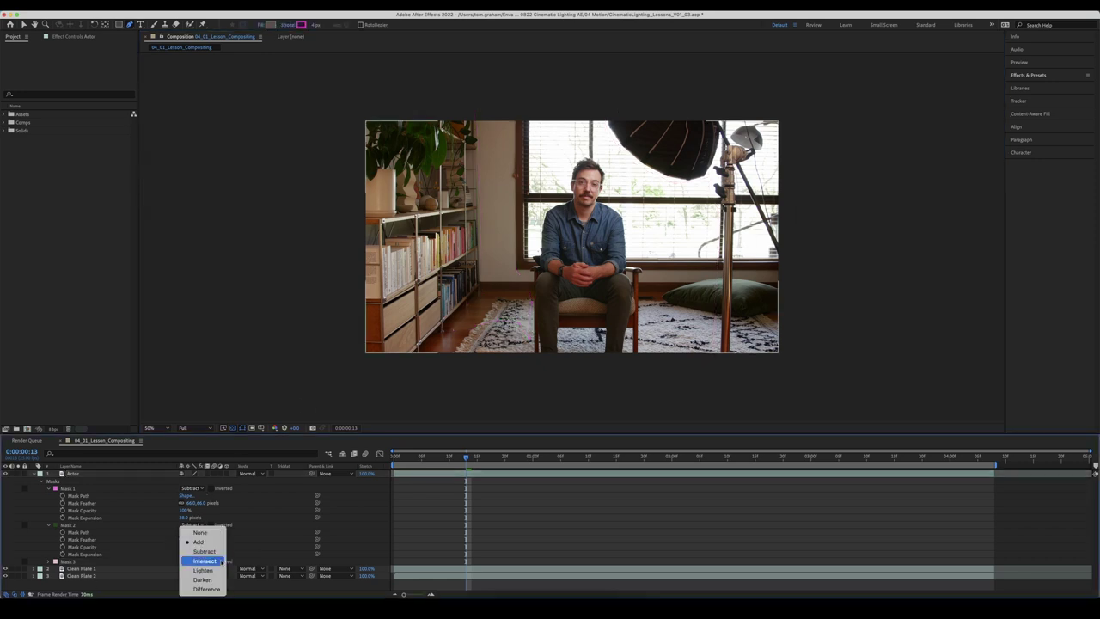
click(205, 551)
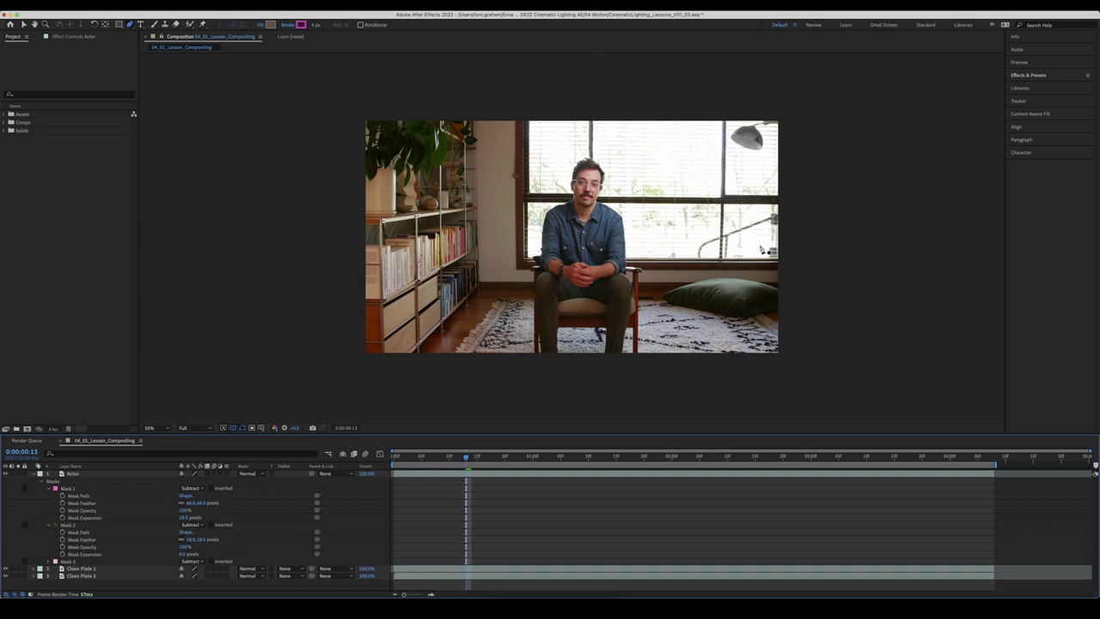
key(slash)
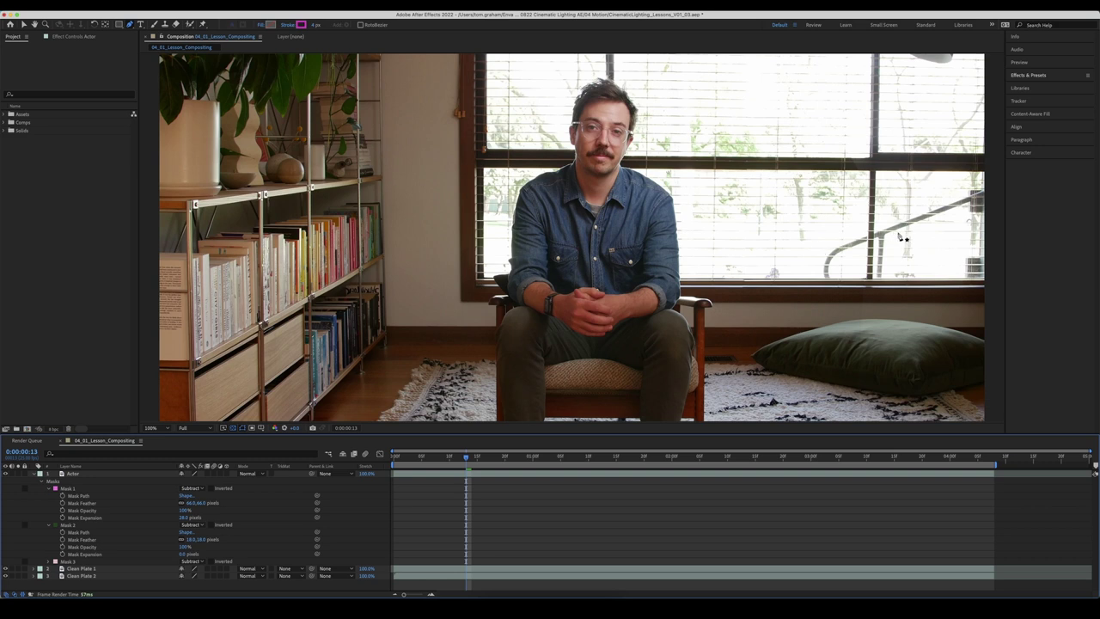
scroll(896, 237, up, 1)
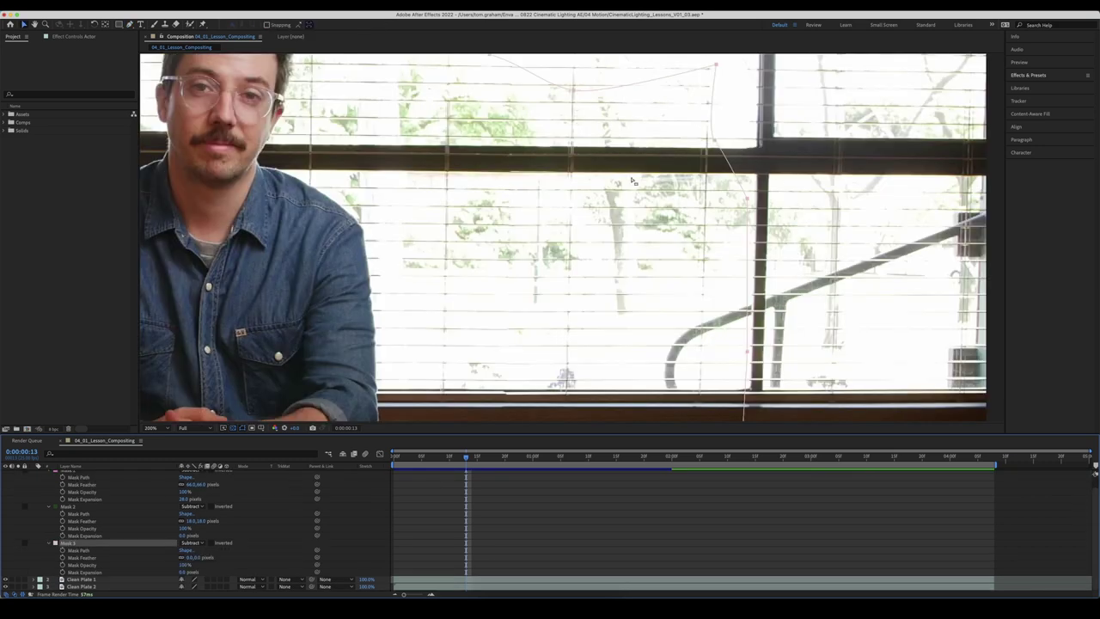
mouse_move(188, 556)
mouse_down()
mouse_move(184, 570)
mouse_move(195, 557)
mouse_up()
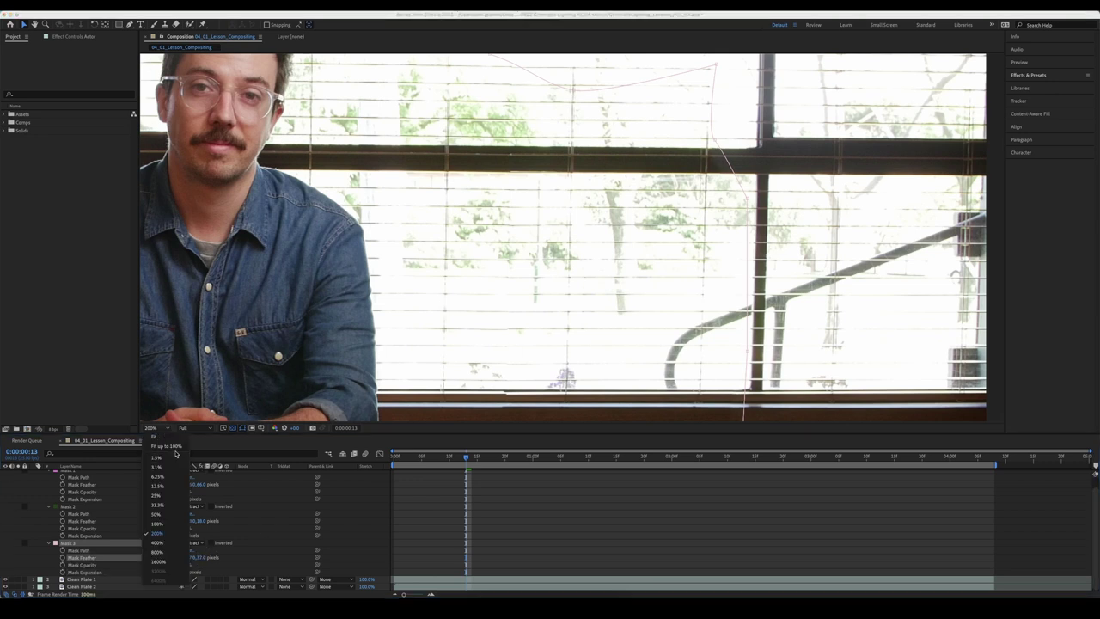
key(shift+slash)
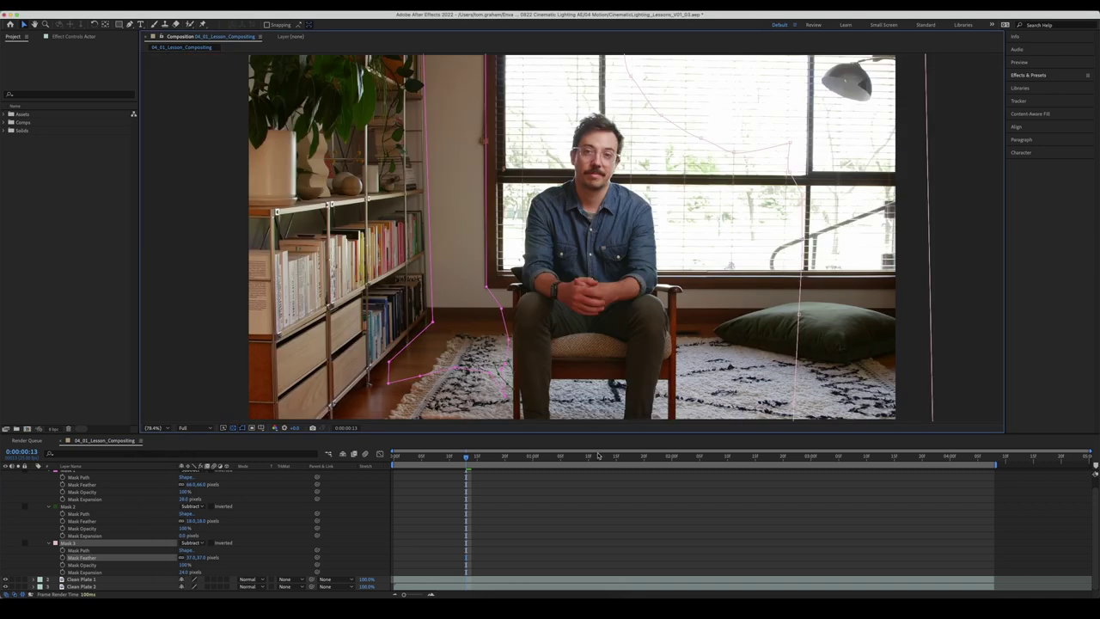
- Duplicate the Actor layer and clear the masks from the copy for a before-and-after comparison
click(546, 562)
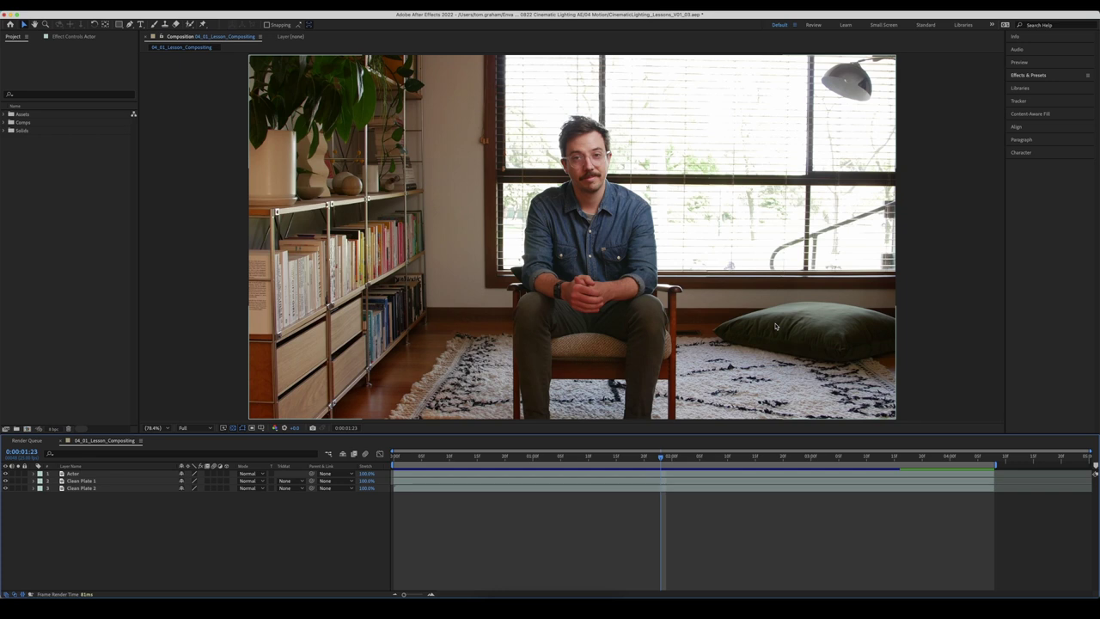
click(87, 478)
key(super+d)
key(F2)
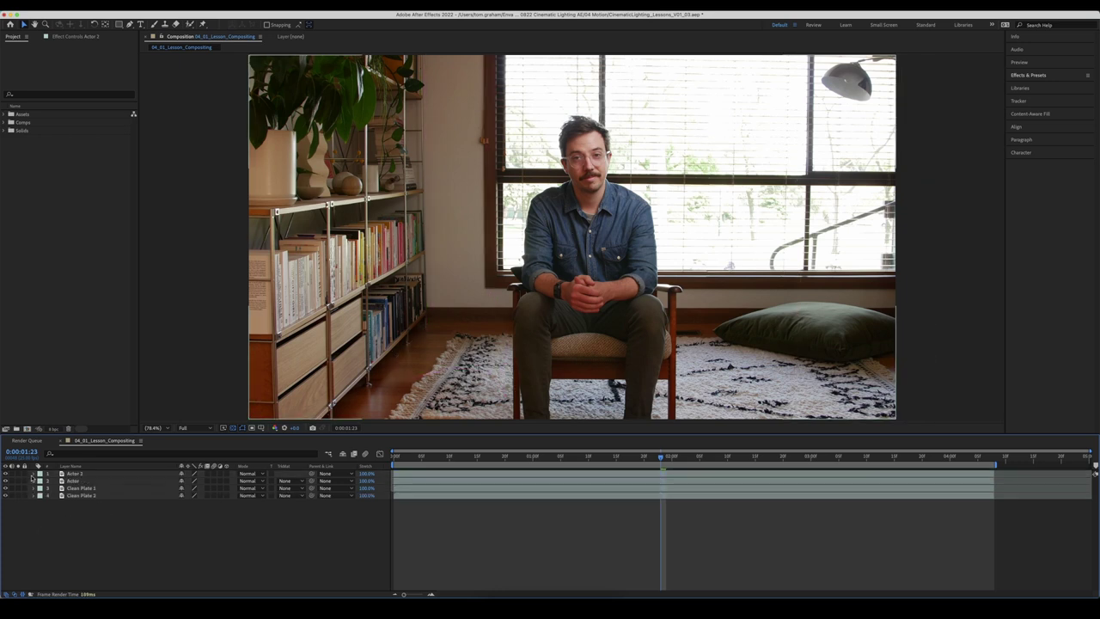
click(35, 474)
click(42, 482)
click(35, 474)
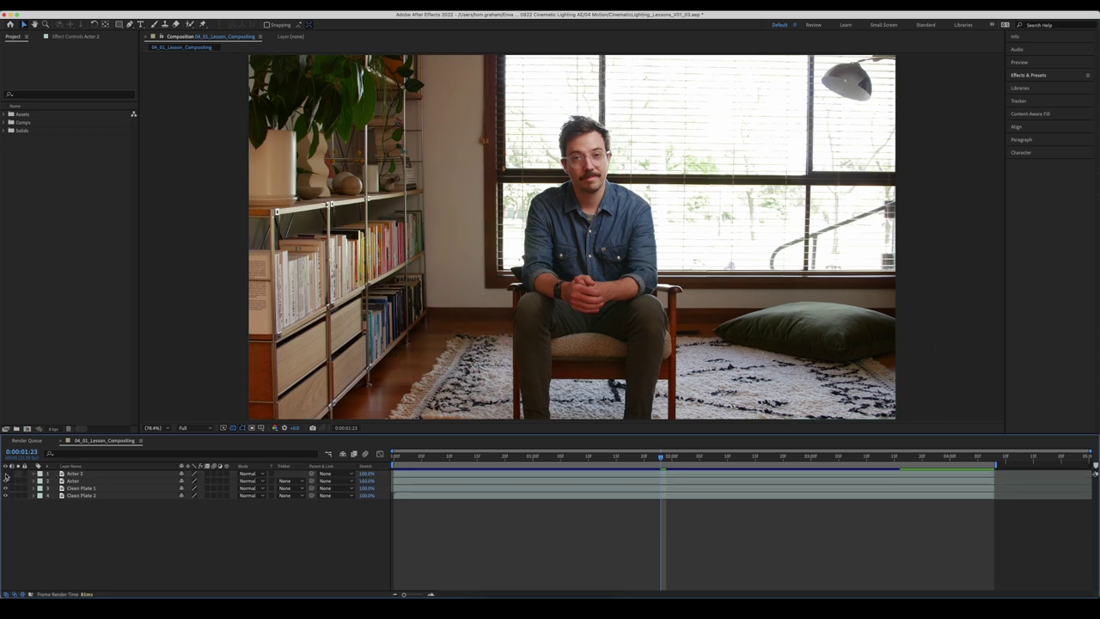
- Play the composition while switching the unmasked Actor copy on and off to compare the shot with and without the stands
click(6, 474)
click(6, 473)
click(6, 473)
click(6, 473)
key(space)
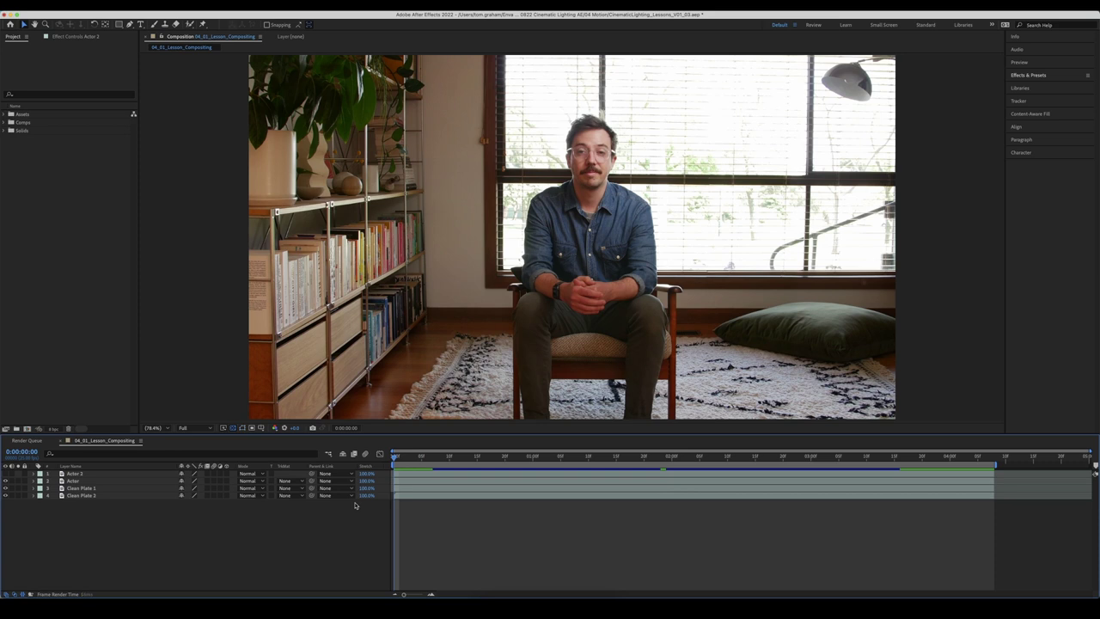
click(6, 474)
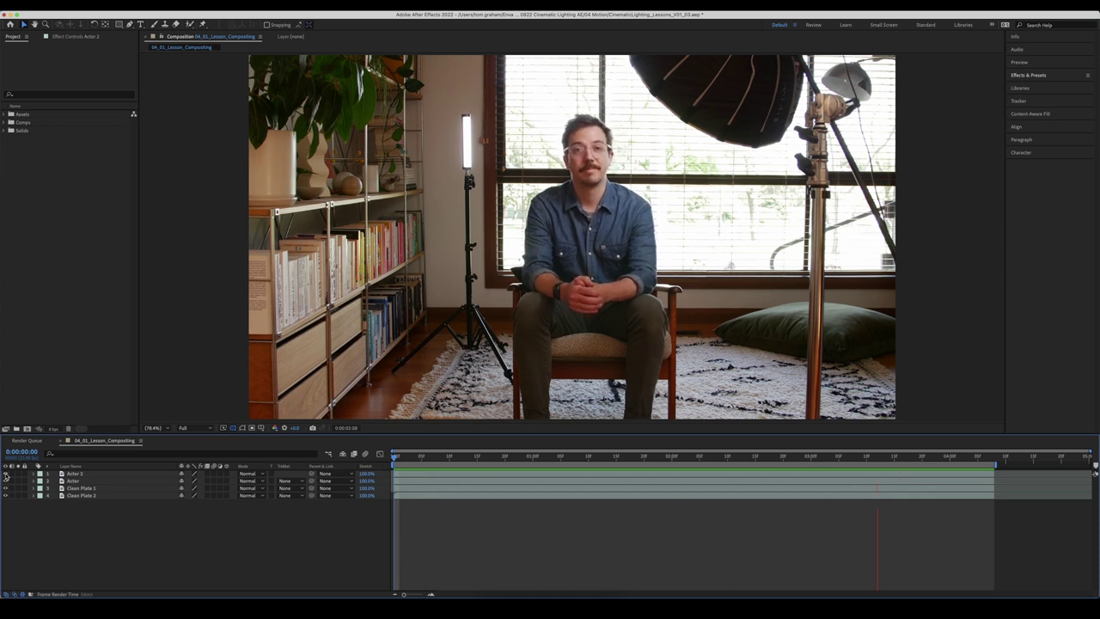
click(6, 475)
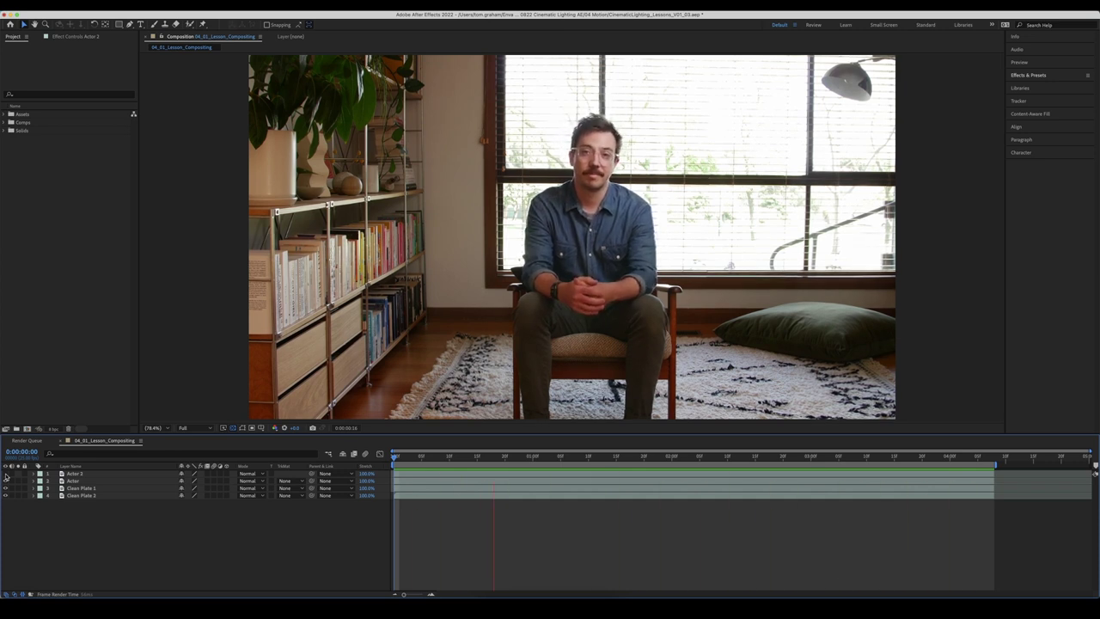
click(6, 474)
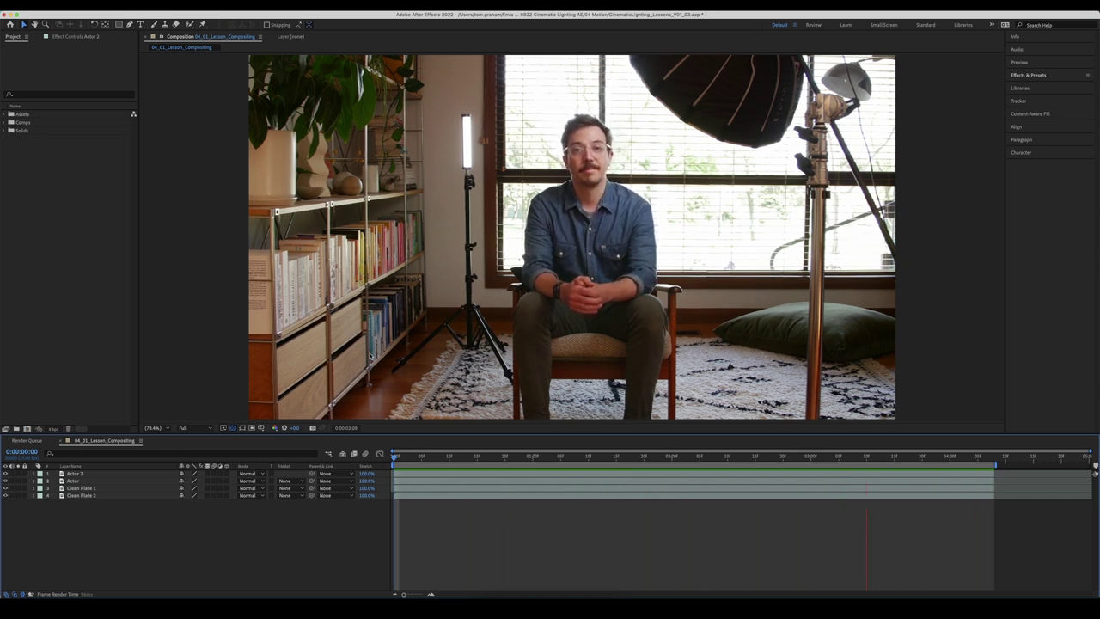
click(6, 474)
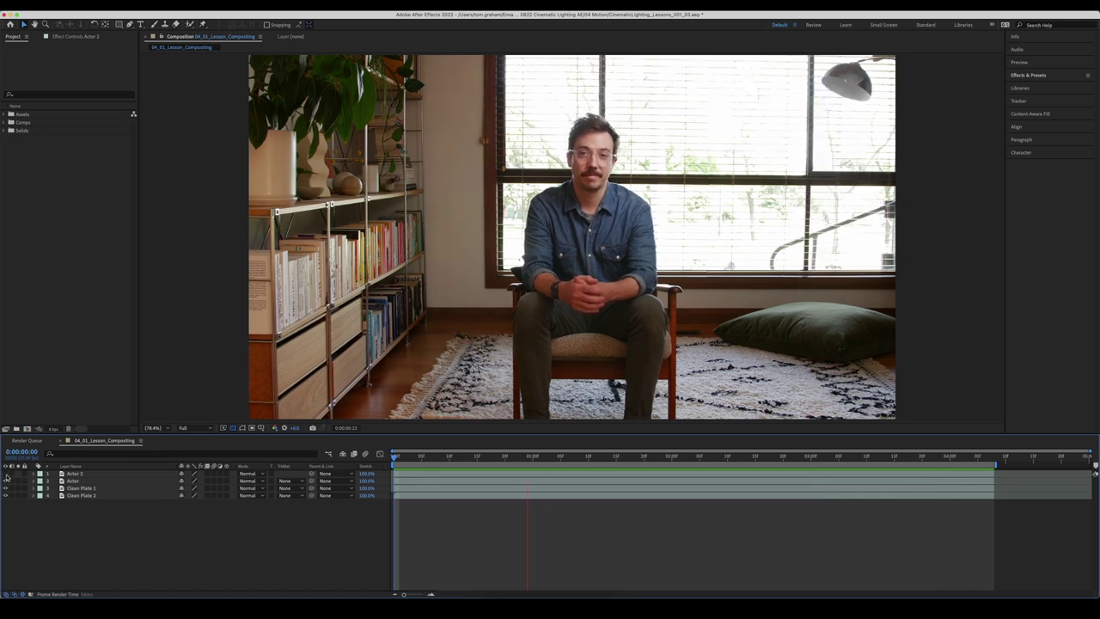
- Delete the unmasked Actor copy and stop the playback
click(86, 474)
key(Delete)
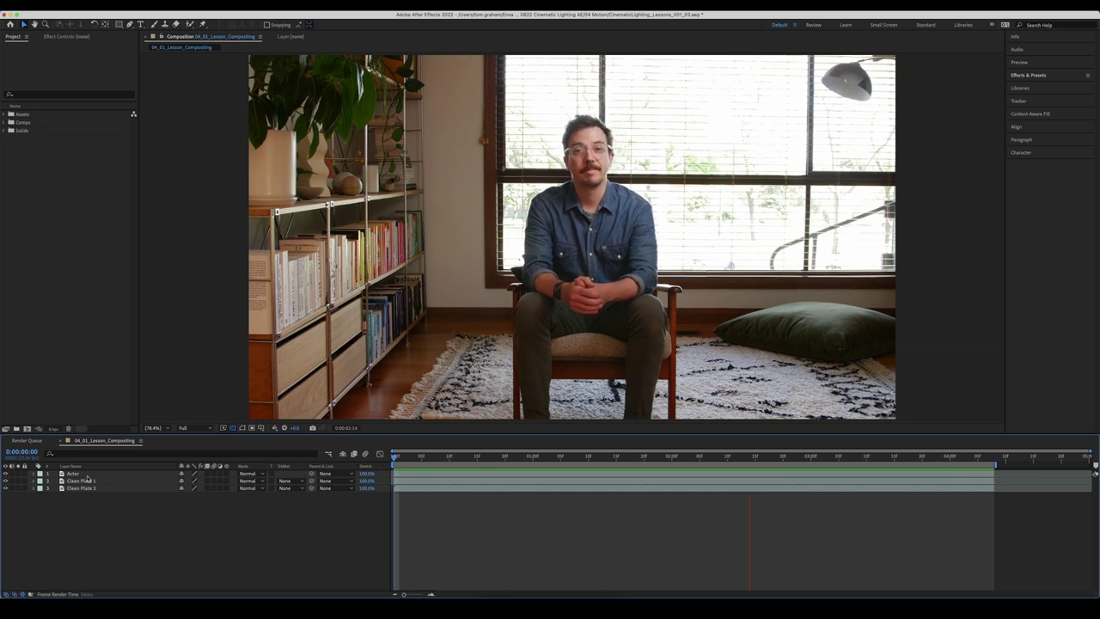
key(space)
- Hide the Actor and Clean Plate 1 layers to view Clean Plate 2, and show both again
drag(5, 473, 5, 480)
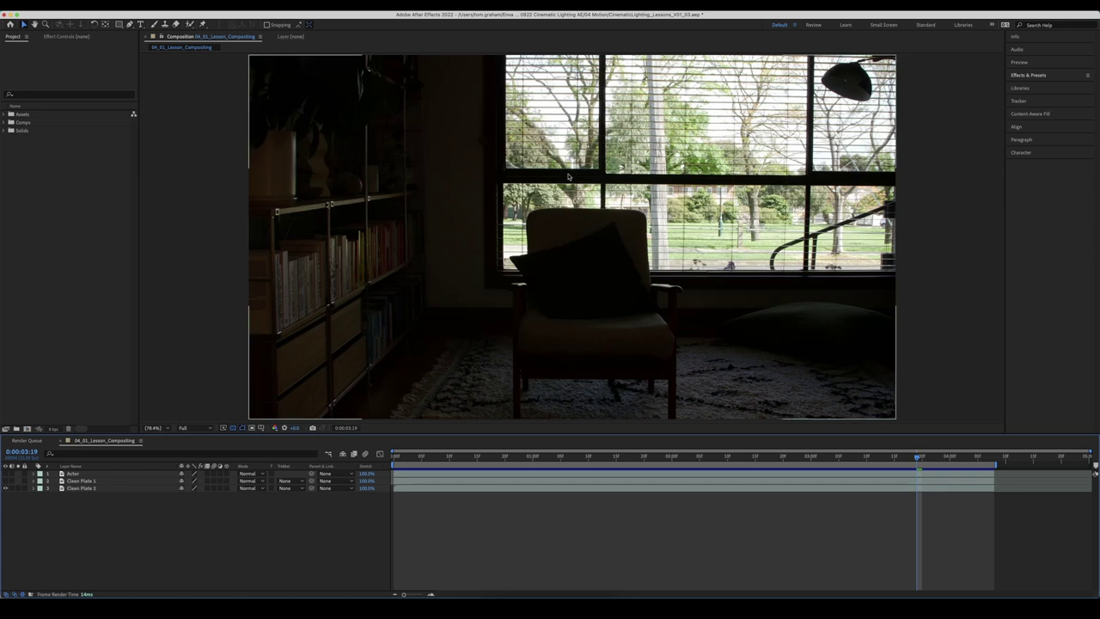
click(5, 480)
click(5, 474)
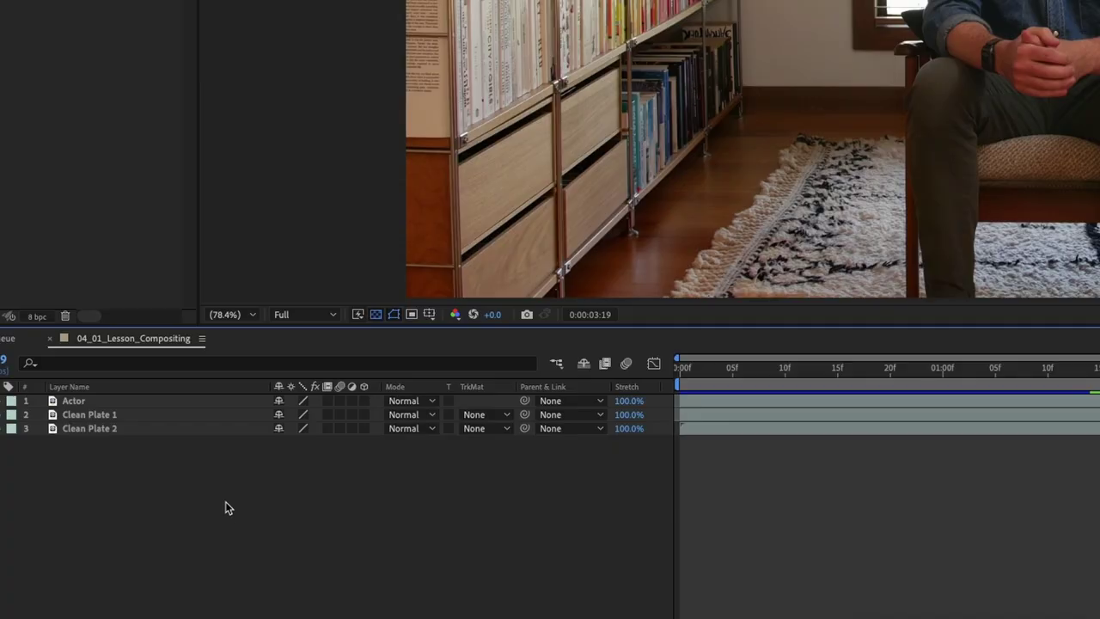
- Pre-compose the Actor and Clean Plate 1 layers into a composition named Stands Removed
click(86, 405)
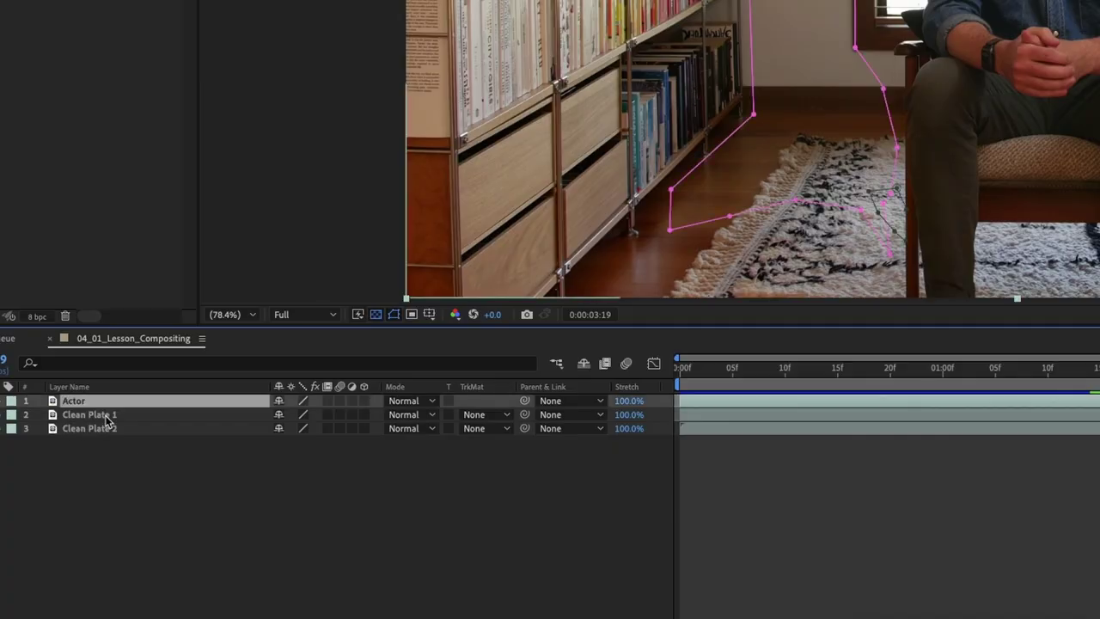
shift+click(104, 416)
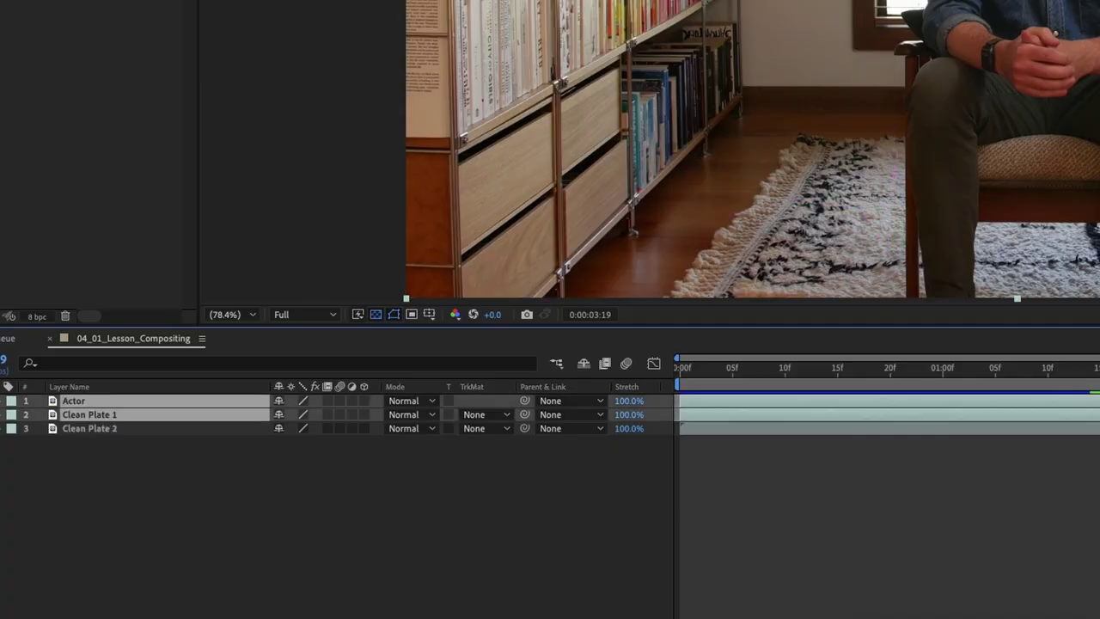
right_click(137, 415)
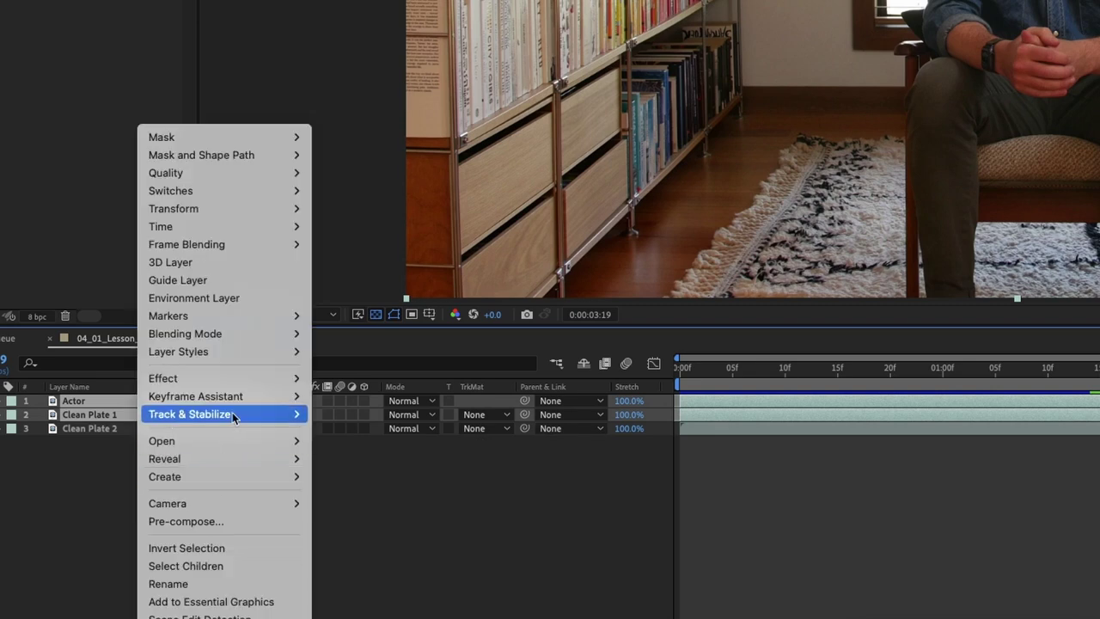
click(240, 522)
text(Stands Removed)
key(Return)
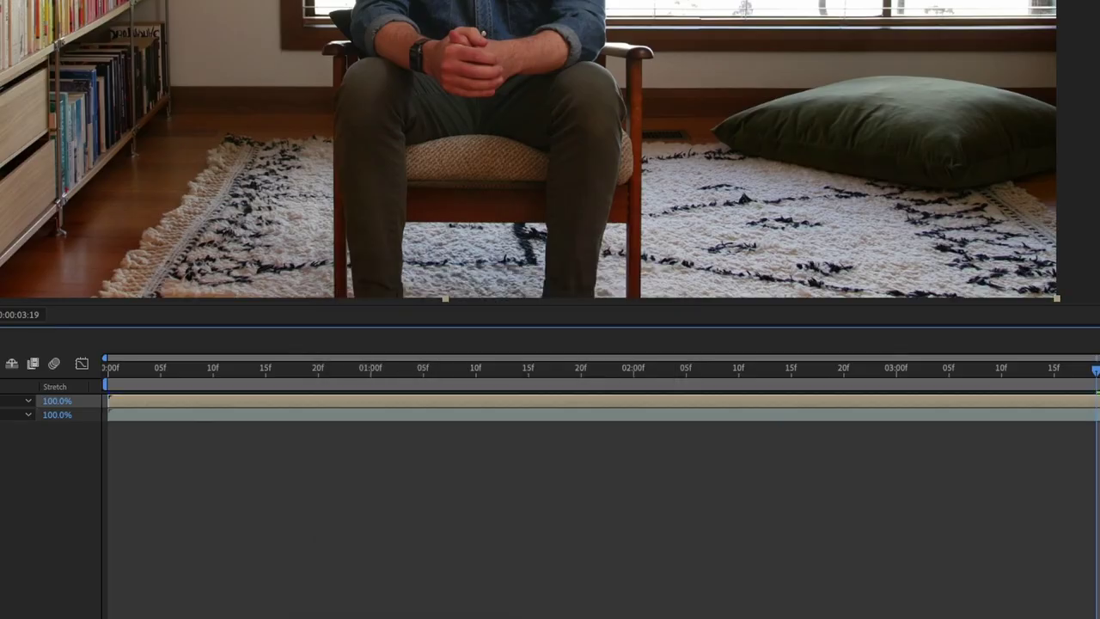
- Duplicate the Stands Removed layer and place one copy beneath Clean Plate 2
click(5, 473)
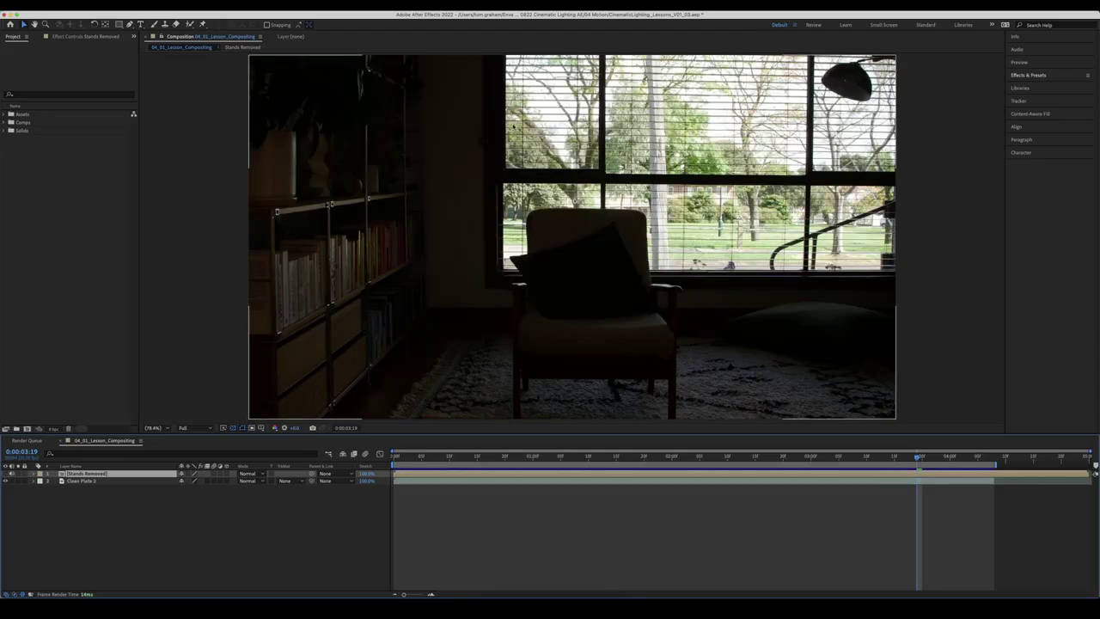
click(10, 474)
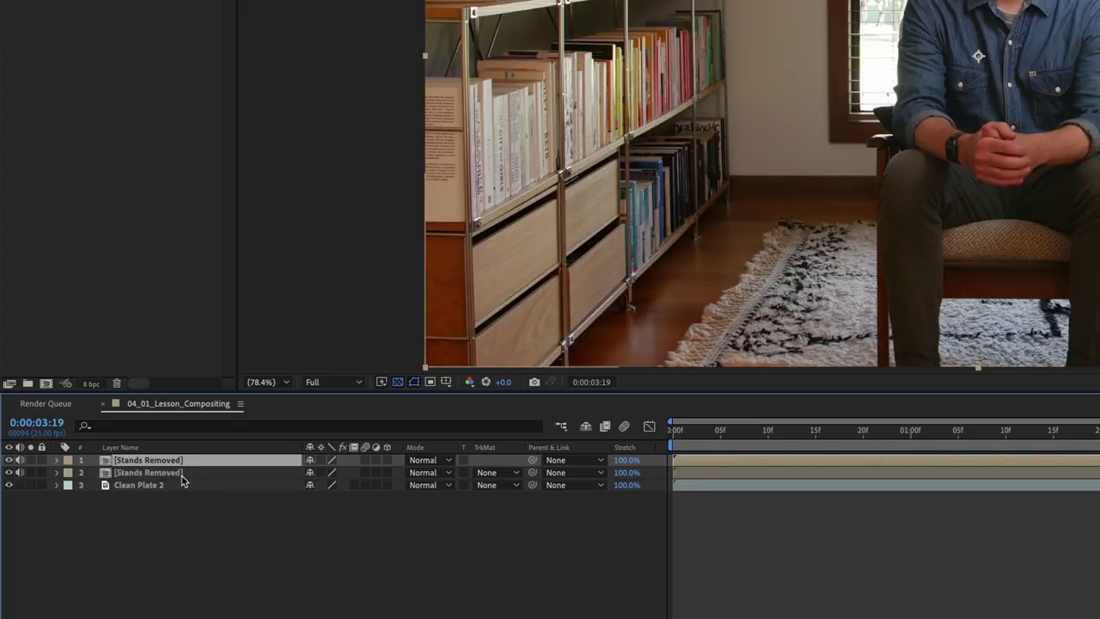
drag(181, 474, 184, 518)
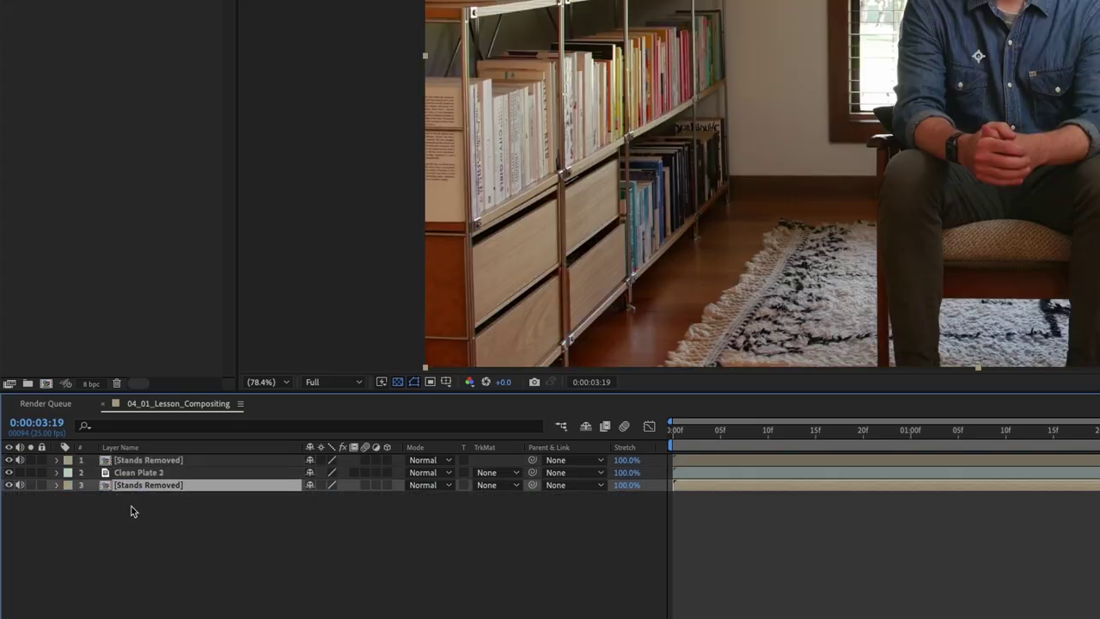
click(180, 508)
- Select the actor's head and torso on the upper Stands Removed layer with Roto Brush and set the effect's quality to Best
click(165, 459)
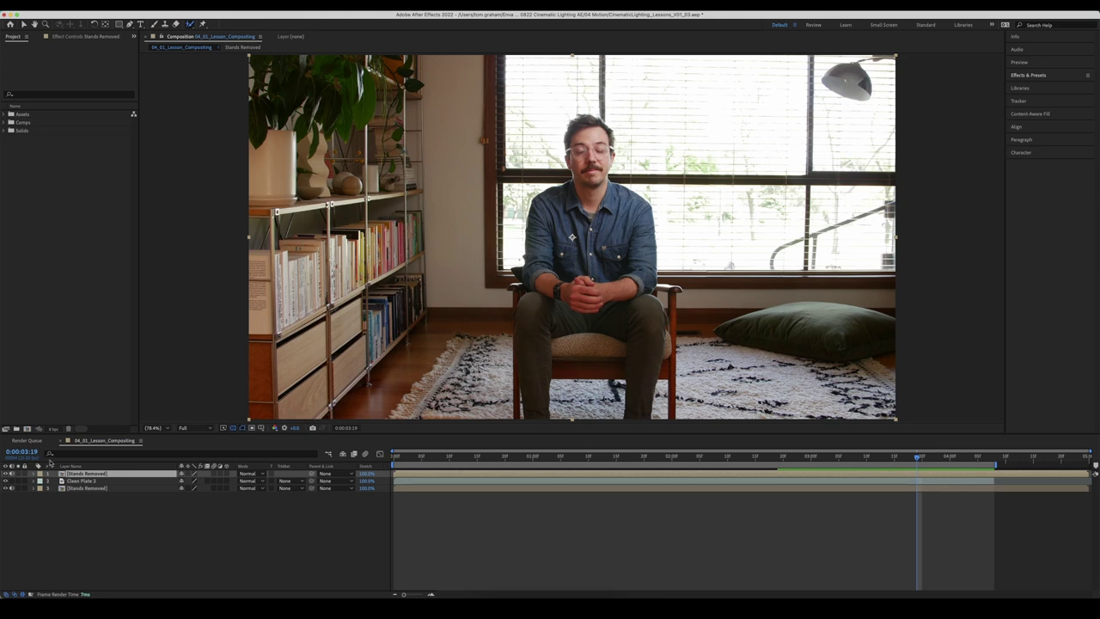
double_click(89, 476)
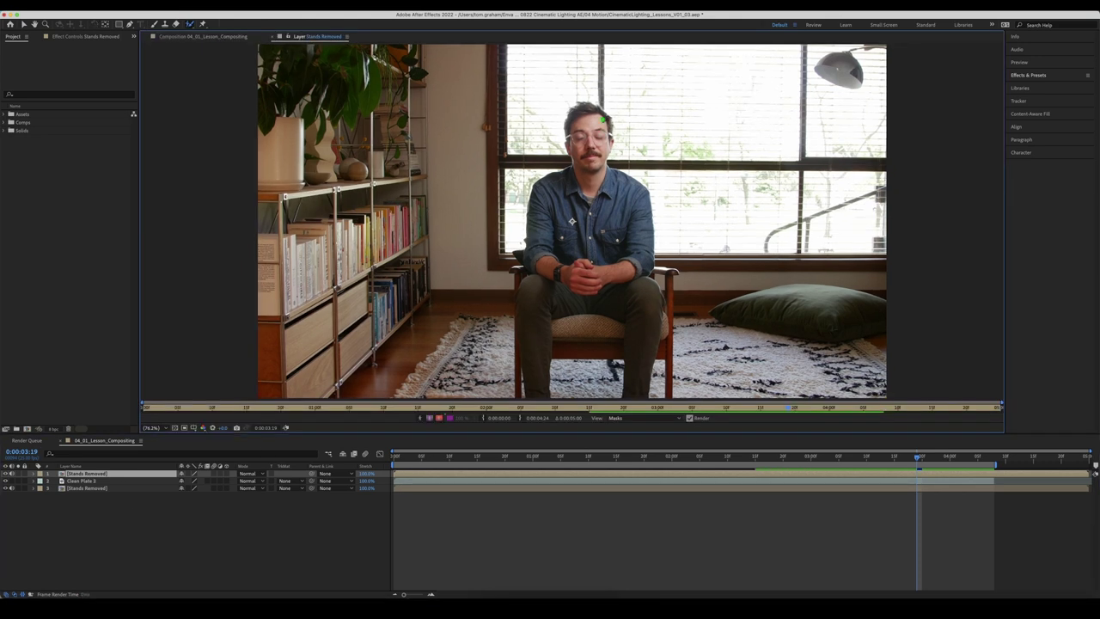
mouse_move(604, 119)
mouse_down()
mouse_move(542, 209)
mouse_move(635, 237)
mouse_move(605, 146)
mouse_up()
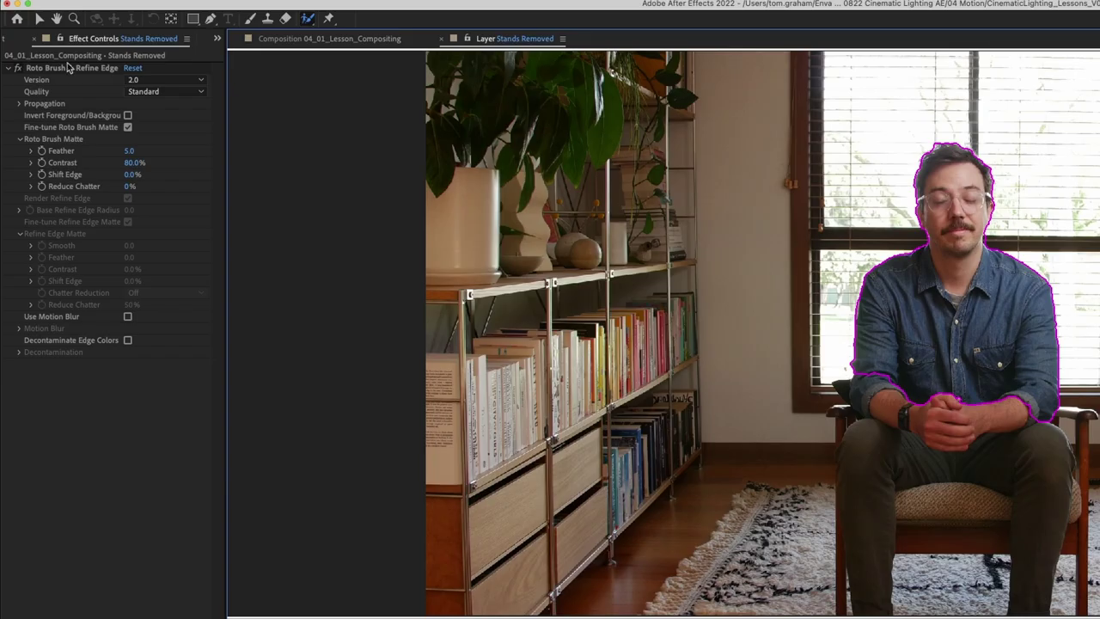
click(174, 93)
click(161, 120)
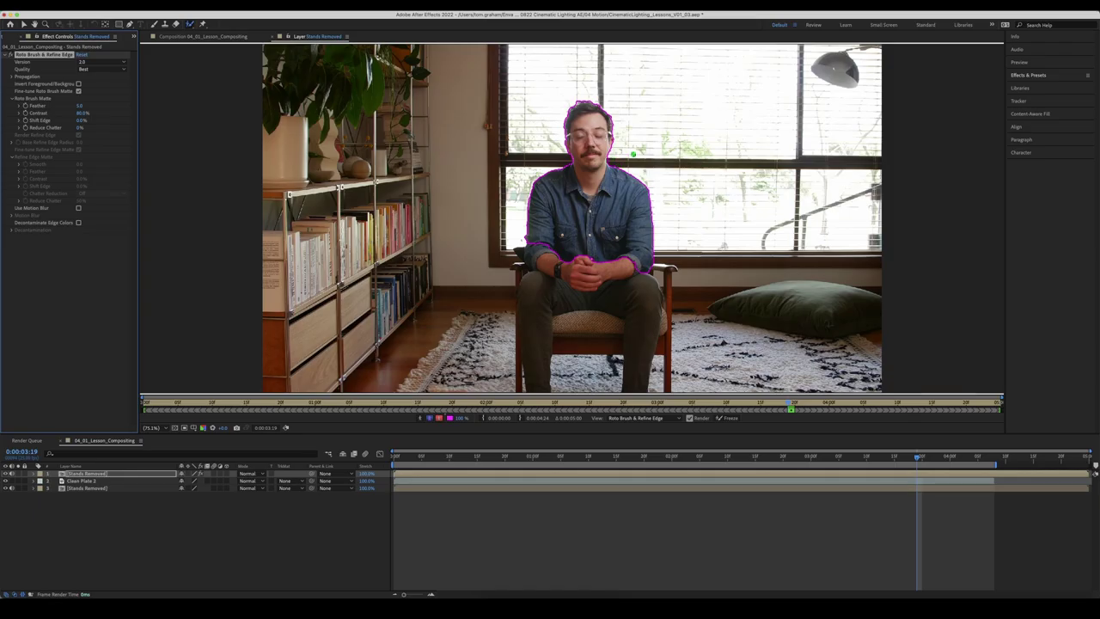
- Extend the Roto Brush selection beside both elbows to take in the adjoining parts of the chair's armrests
key(period)
key(period)
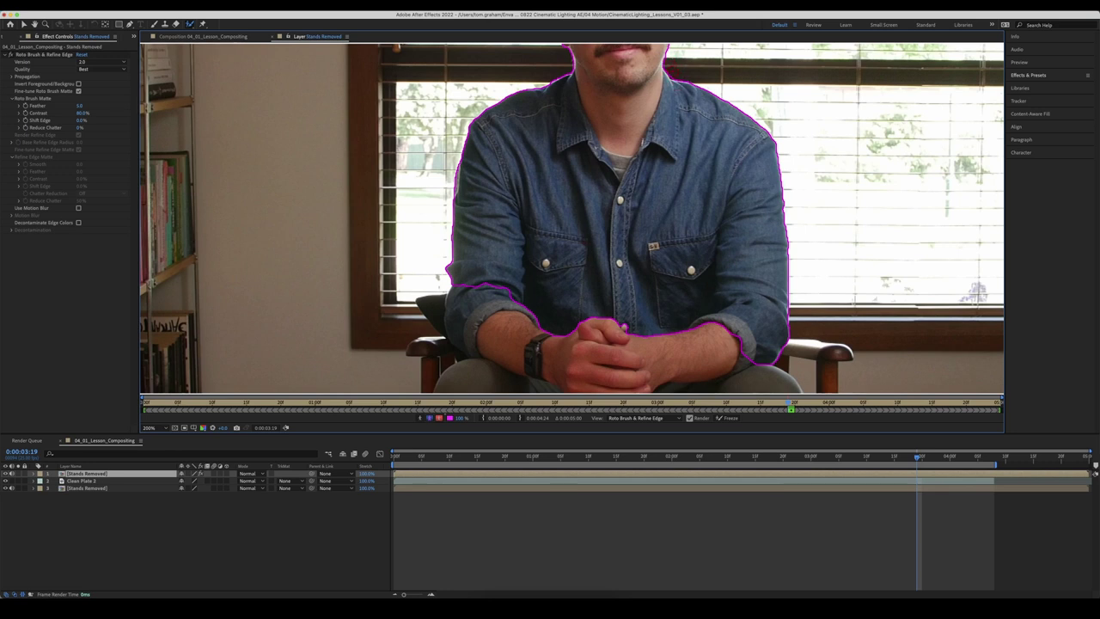
mouse_move(448, 309)
mouse_down()
mouse_move(458, 290)
mouse_move(443, 316)
mouse_up()
drag(792, 347, 826, 352)
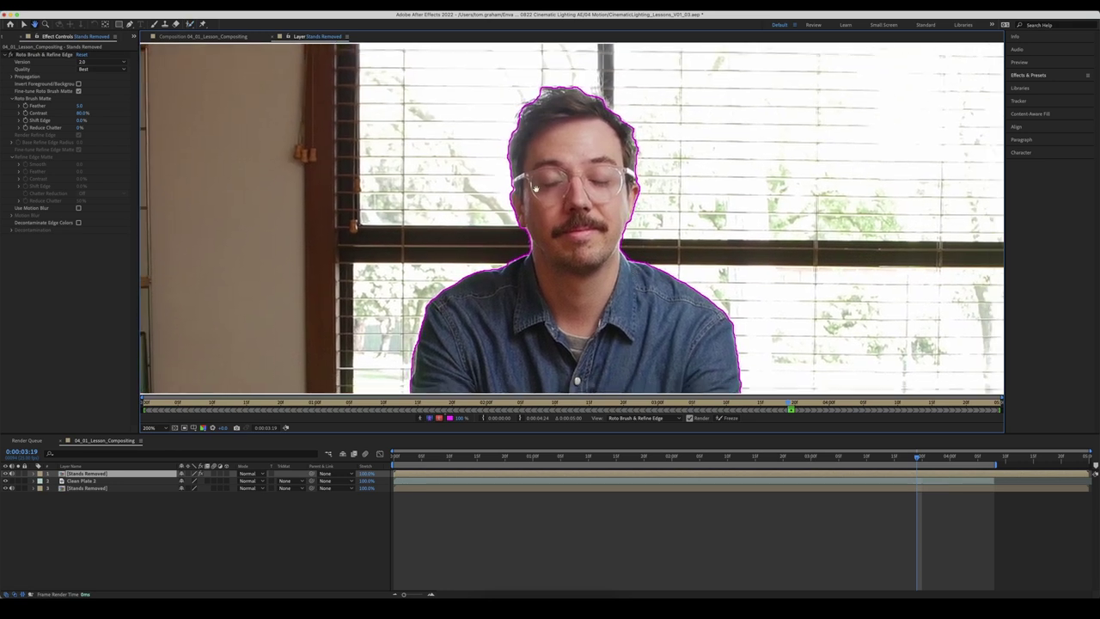
- Freeze the Roto Brush propagation for the Stands Removed layer and return to the 04_01_Lesson_Compositing composition
key(comma)
drag(592, 305, 578, 254)
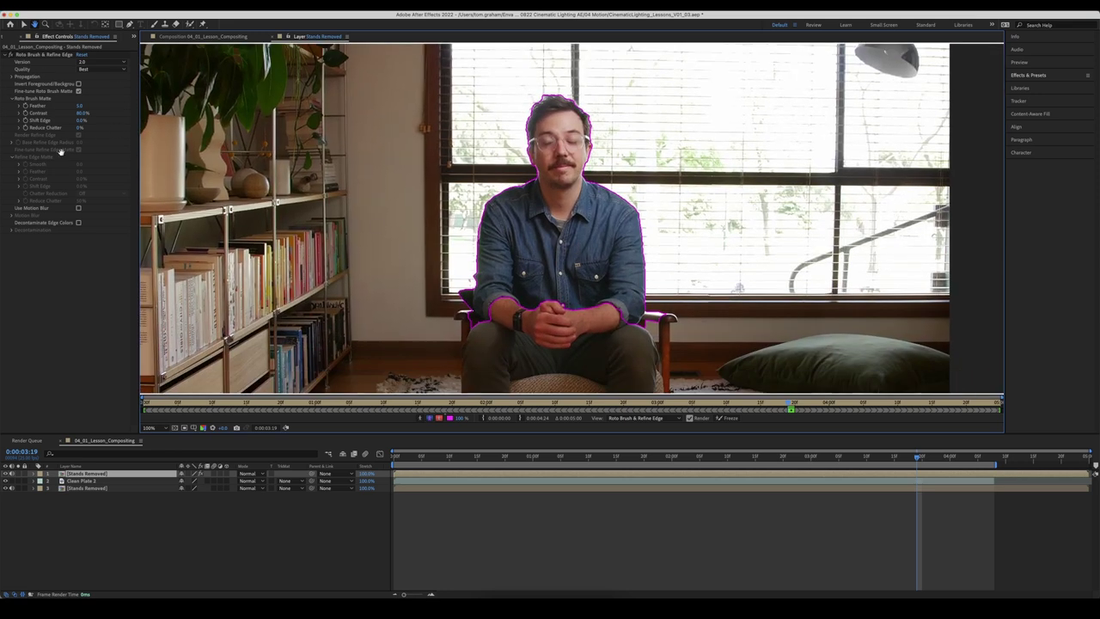
key(comma)
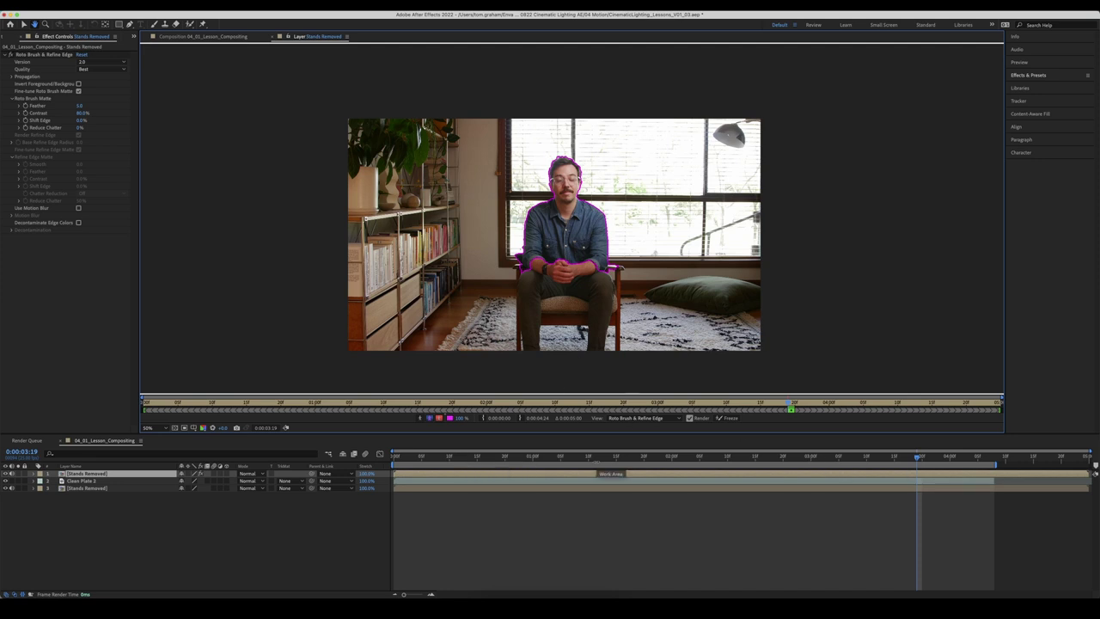
click(728, 418)
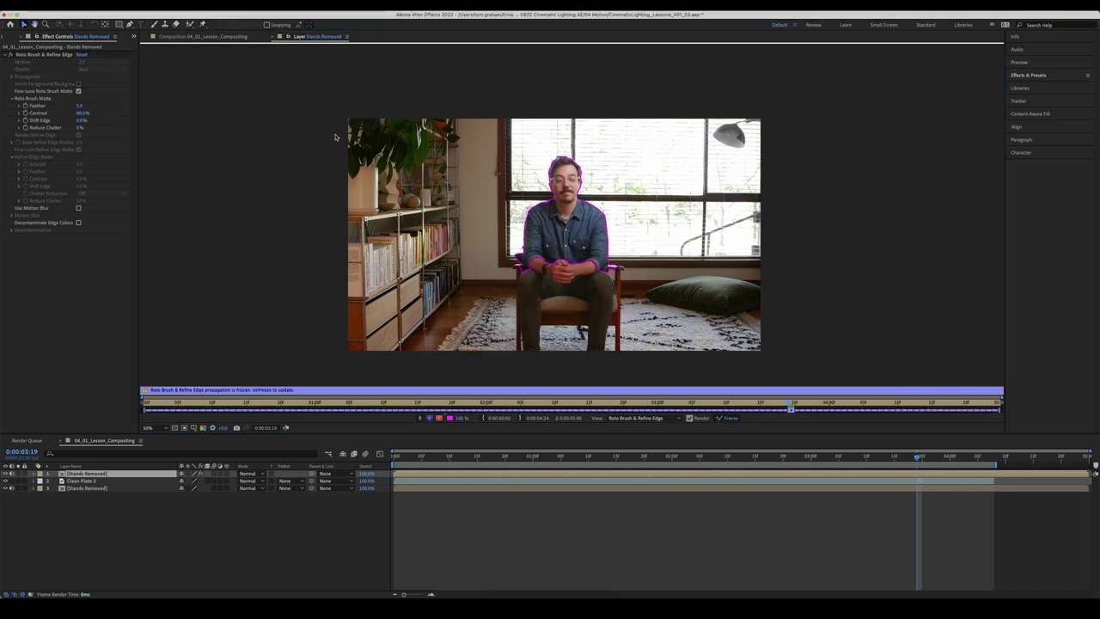
click(205, 36)
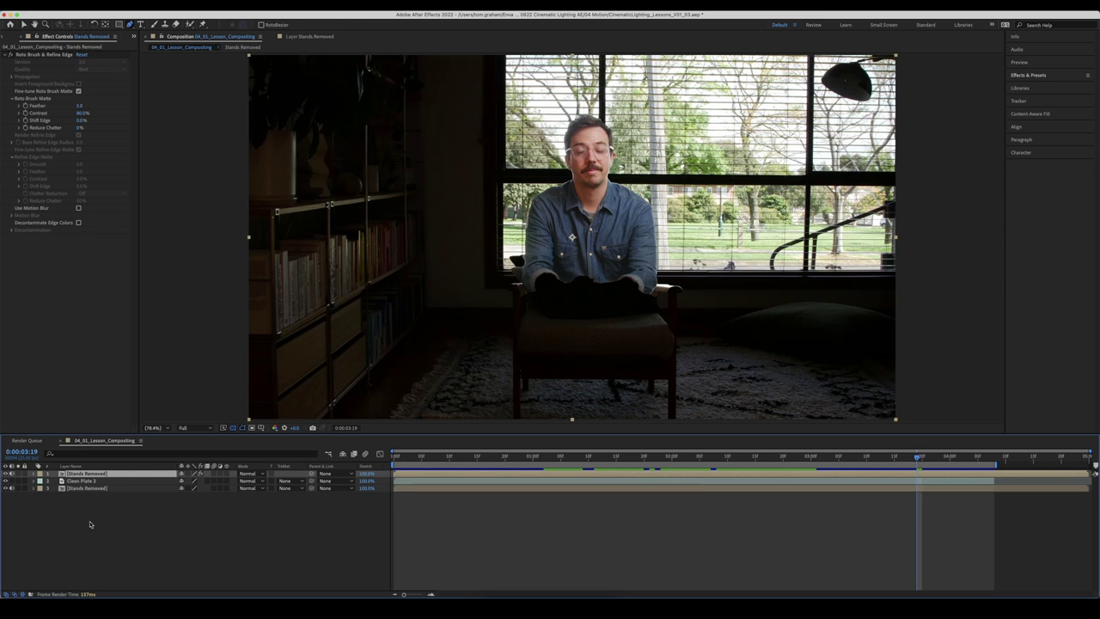
- Play and scrub through the composite at different magnifications to examine the roto edge around the actor's arms and shoulders
mouse_move(456, 462)
mouse_down()
mouse_move(399, 461)
mouse_move(585, 462)
mouse_move(460, 462)
mouse_up()
key(period)
key(period)
key(period)
key(period)
key(period)
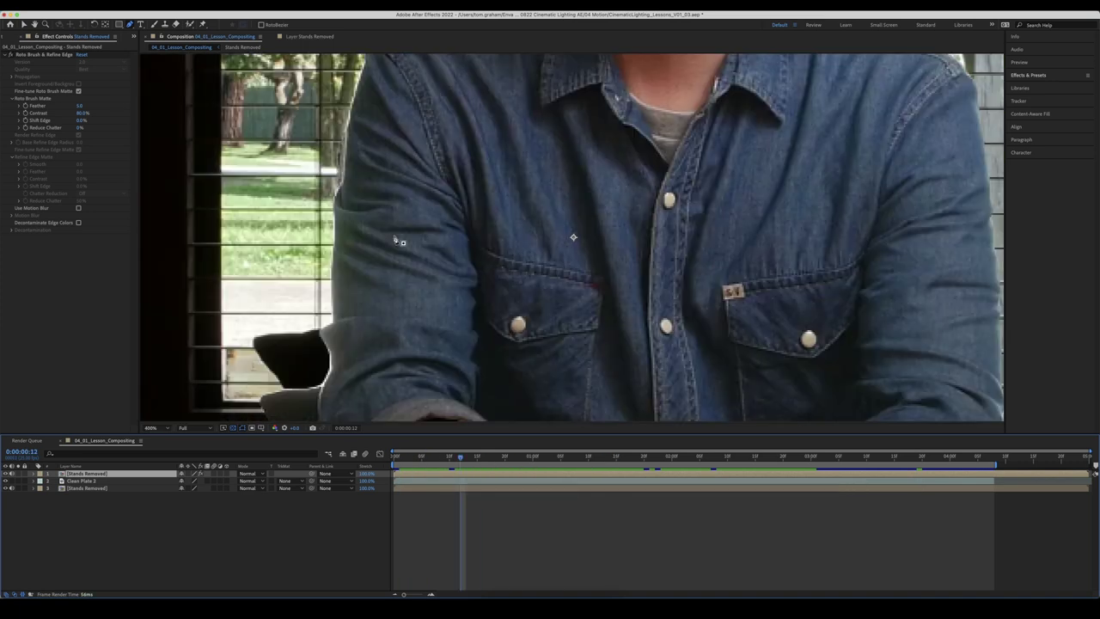
key(Home)
click(157, 428)
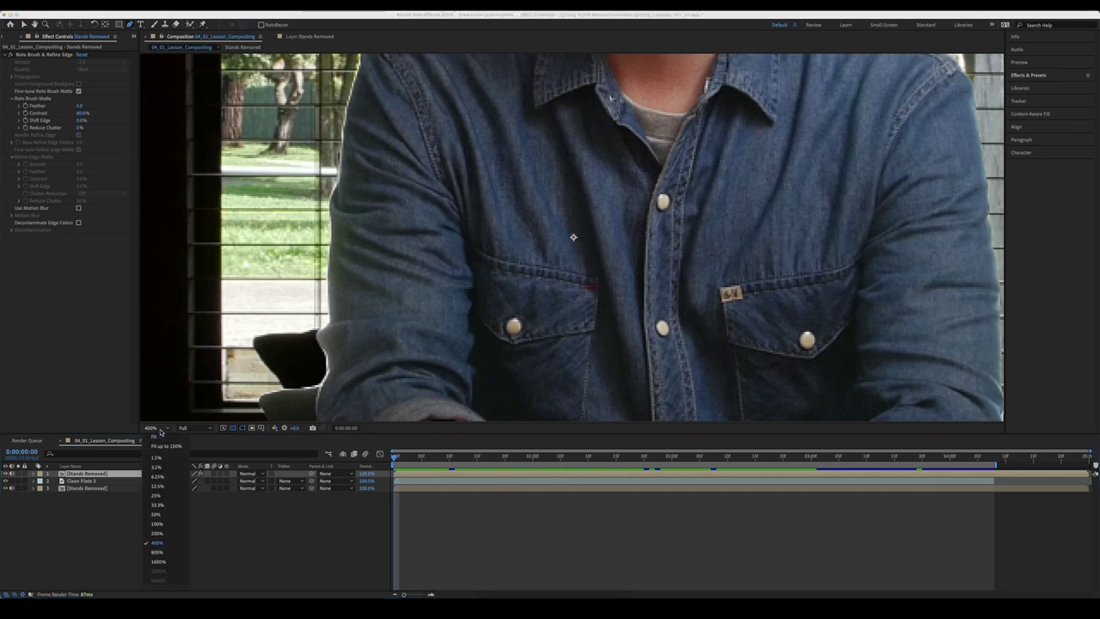
click(155, 435)
key(space)
key(space)
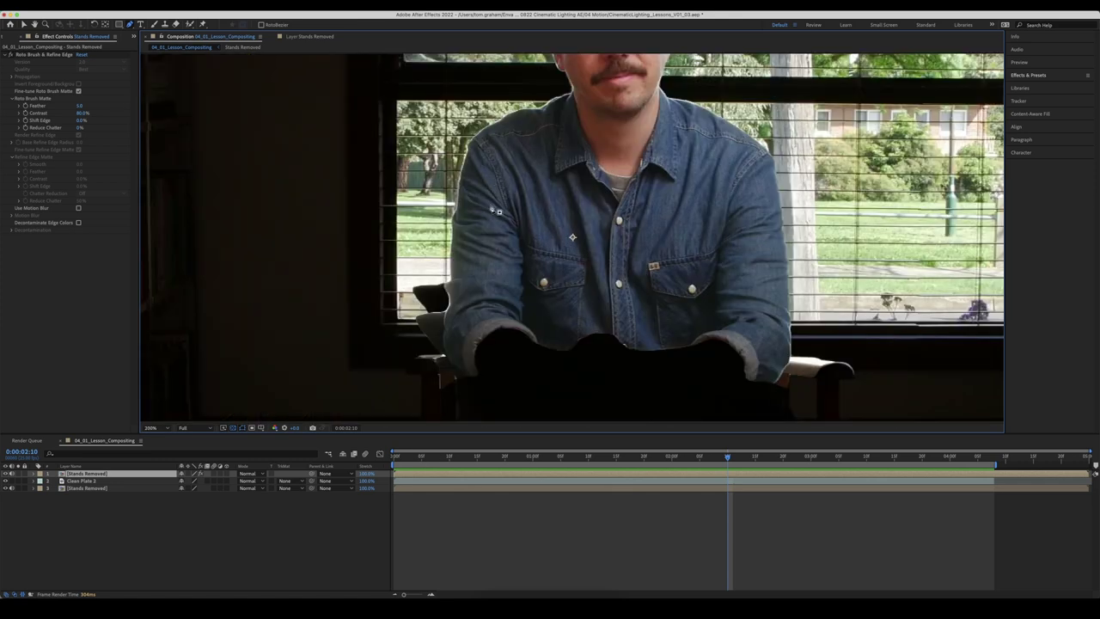
key(period)
key(period)
key(period)
- Set the Roto Brush matte's Reduce Chatter to 10% and Shift Edge to -62%
click(24, 22)
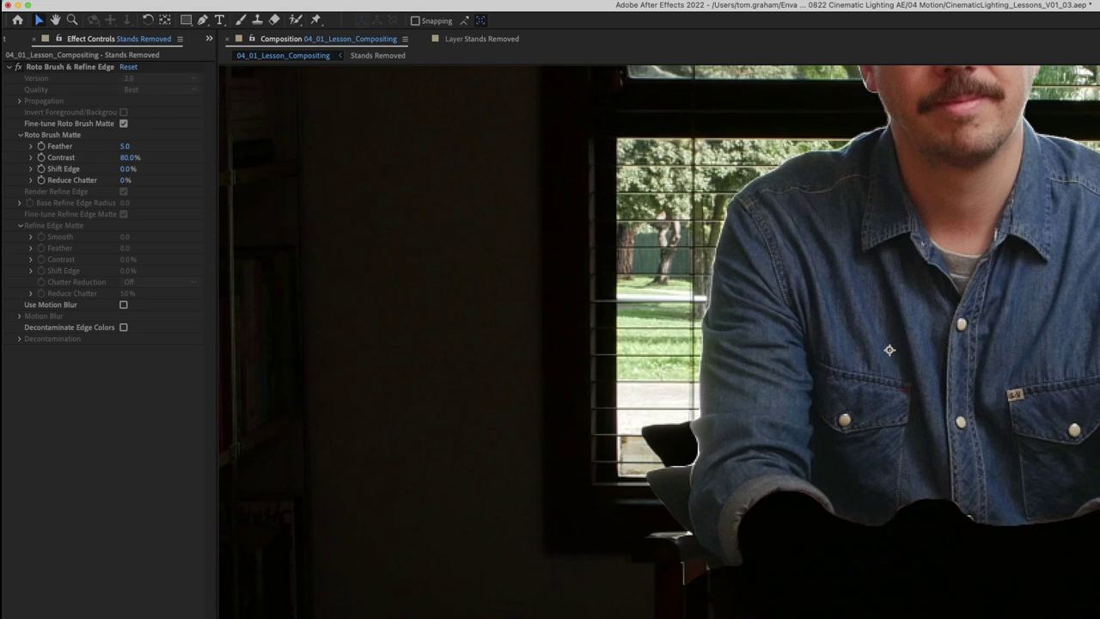
click(126, 180)
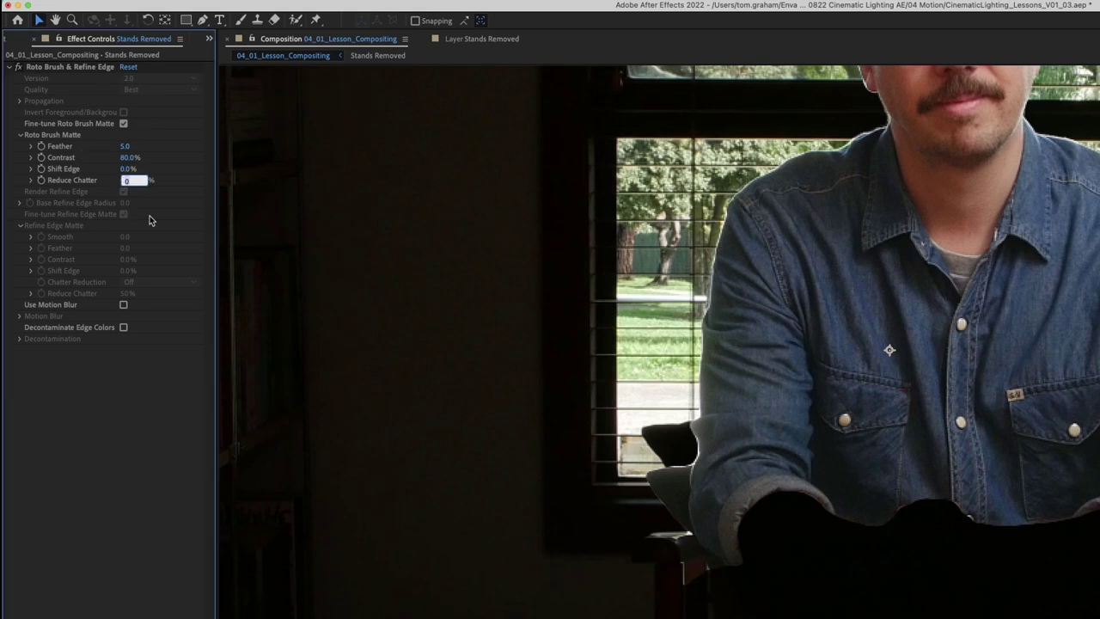
text(10)
key(Return)
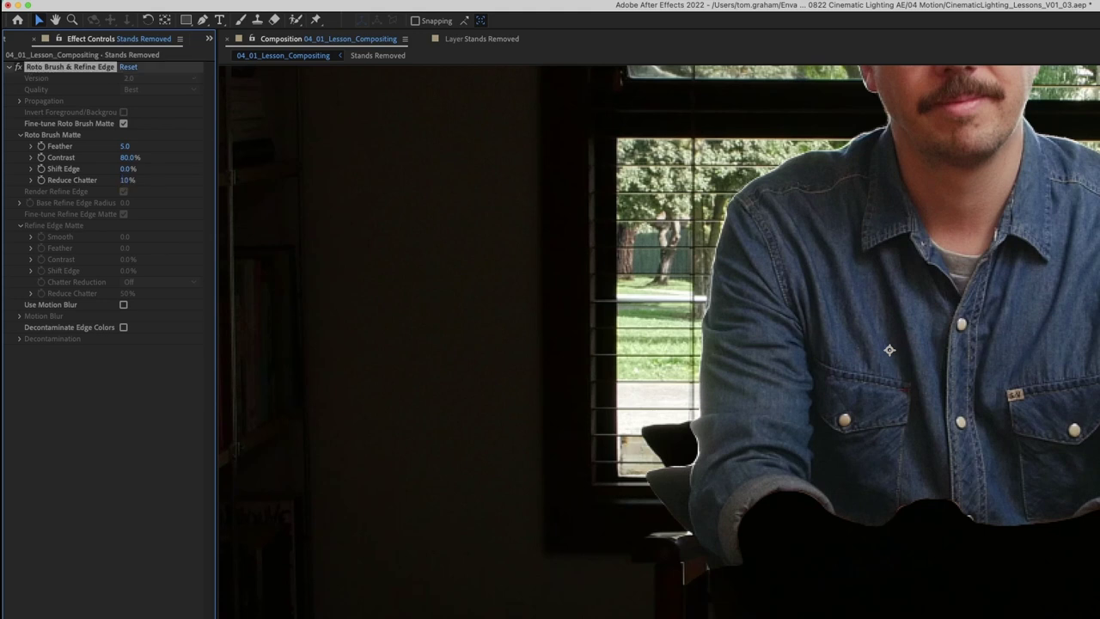
drag(127, 168, 82, 168)
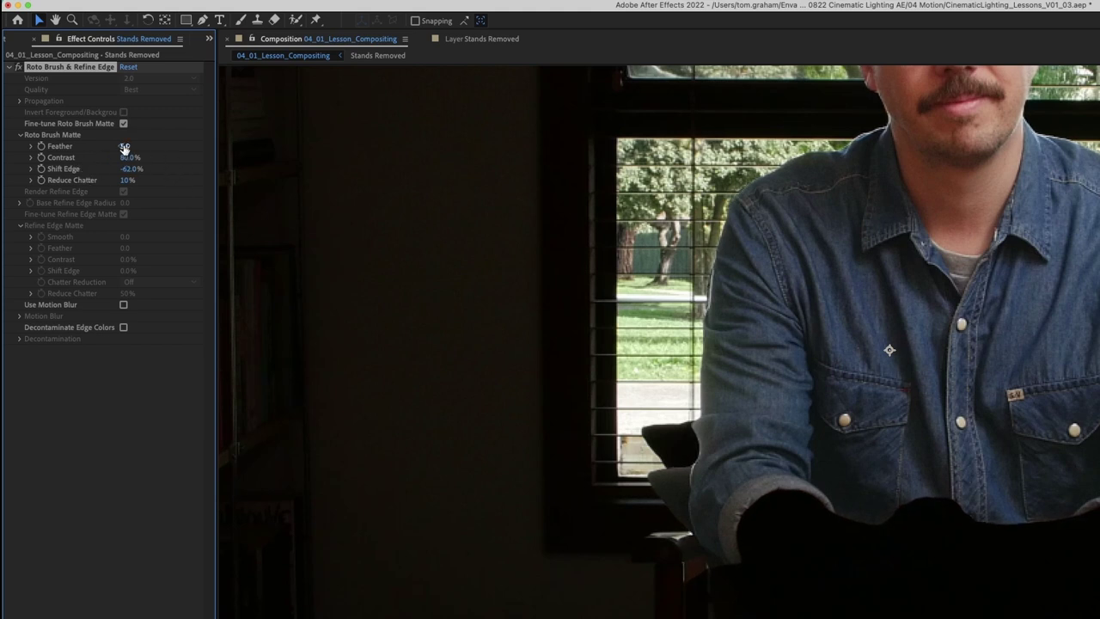
- Set the Roto Brush matte's Feather to 6.8, increase Reduce Chatter, and play the composite from the start to check the edge
drag(125, 146, 131, 180)
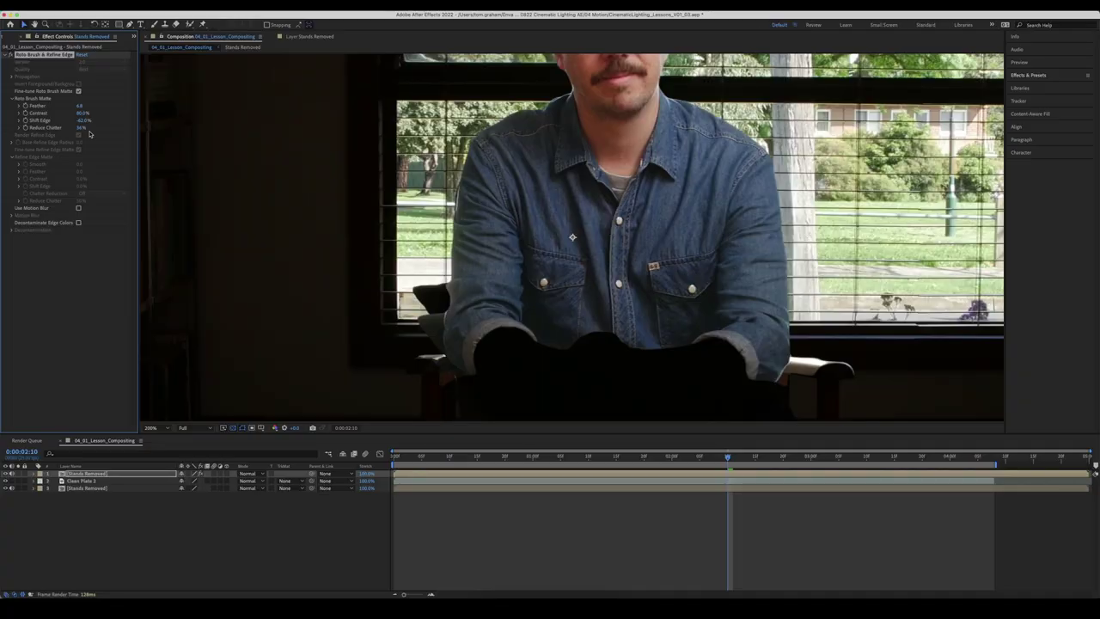
scroll(549, 270, down, 2)
click(152, 427)
click(155, 474)
key(Home)
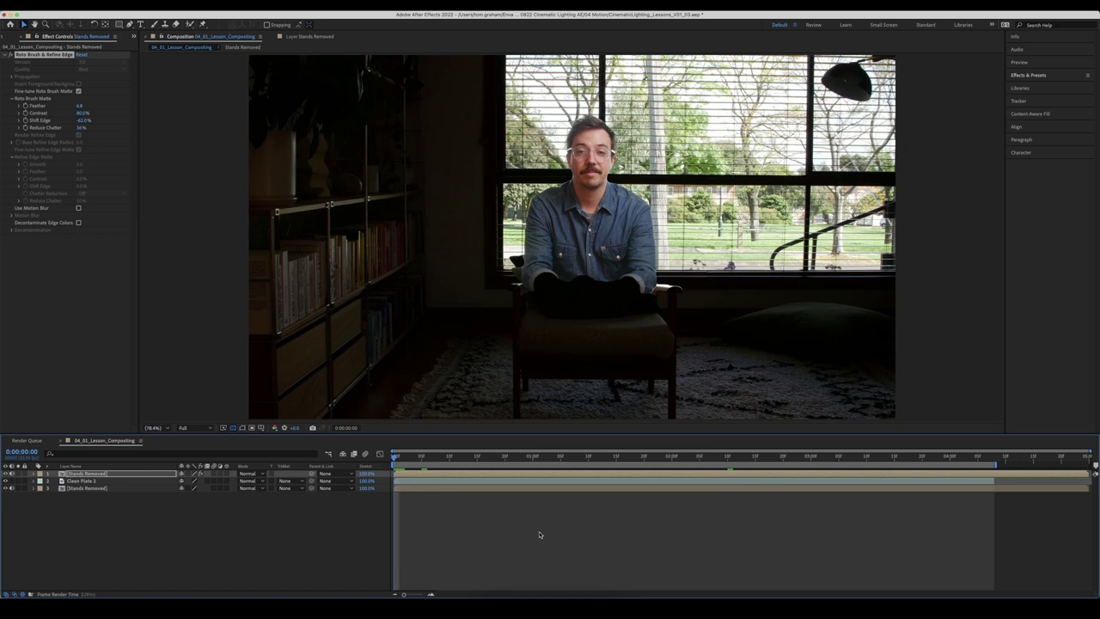
key(space)
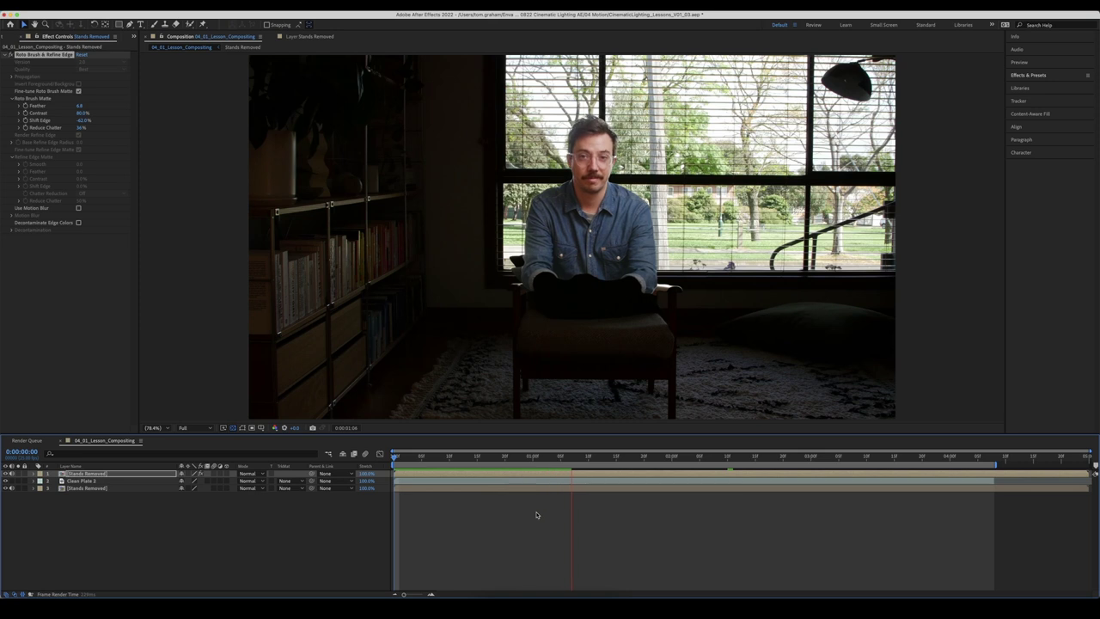
key(space)
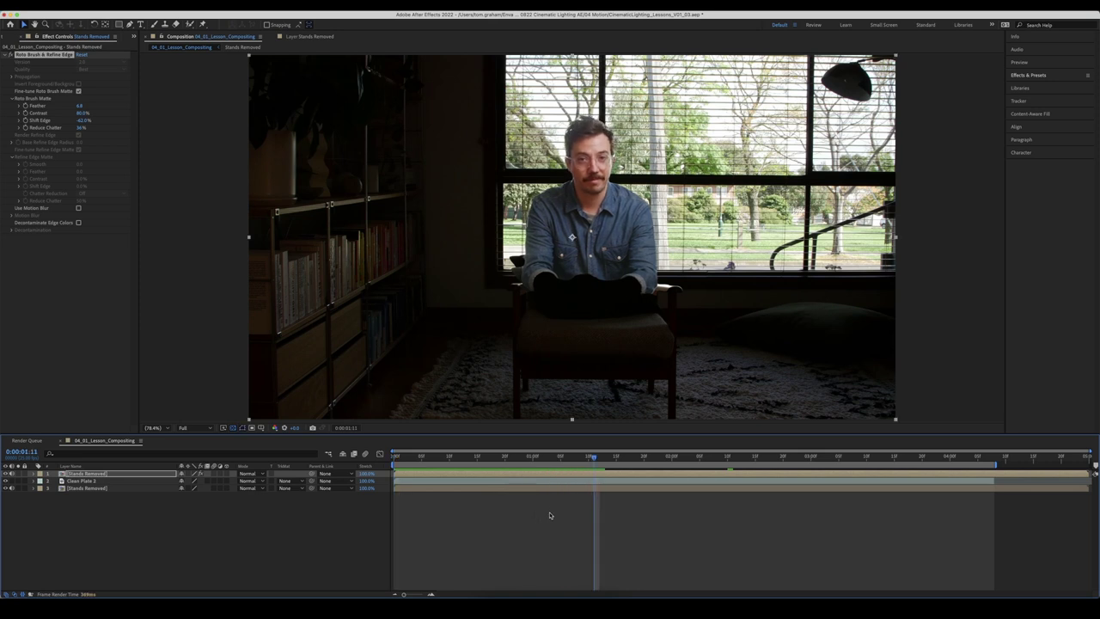
click(566, 461)
key(Home)
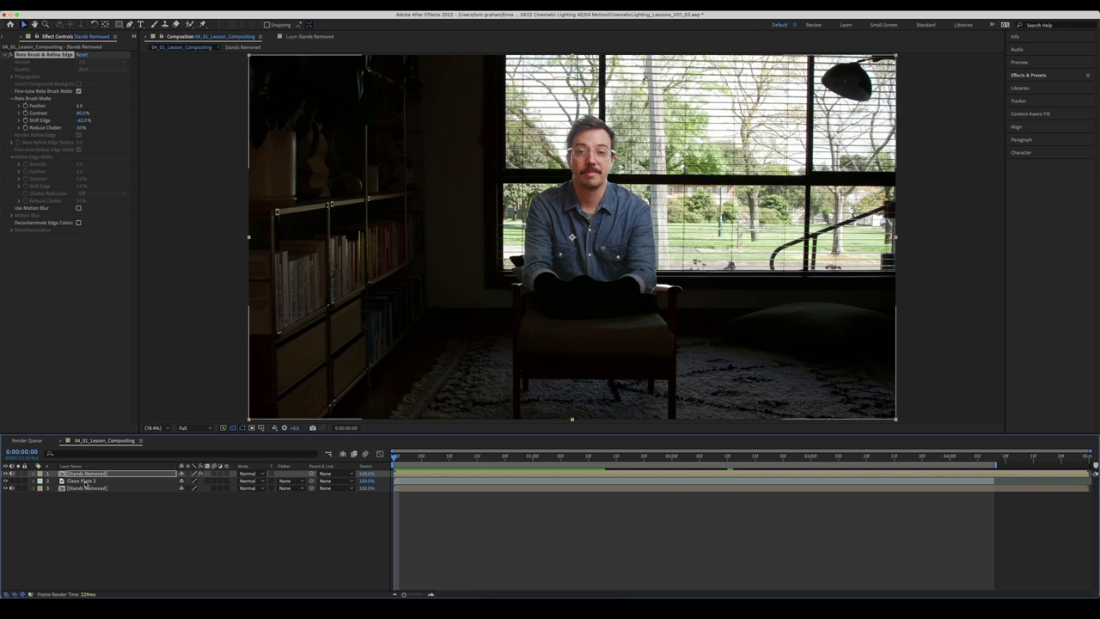
- Try to mask Clean Plate 2 with a single four-point Pen path around the whole window
click(95, 481)
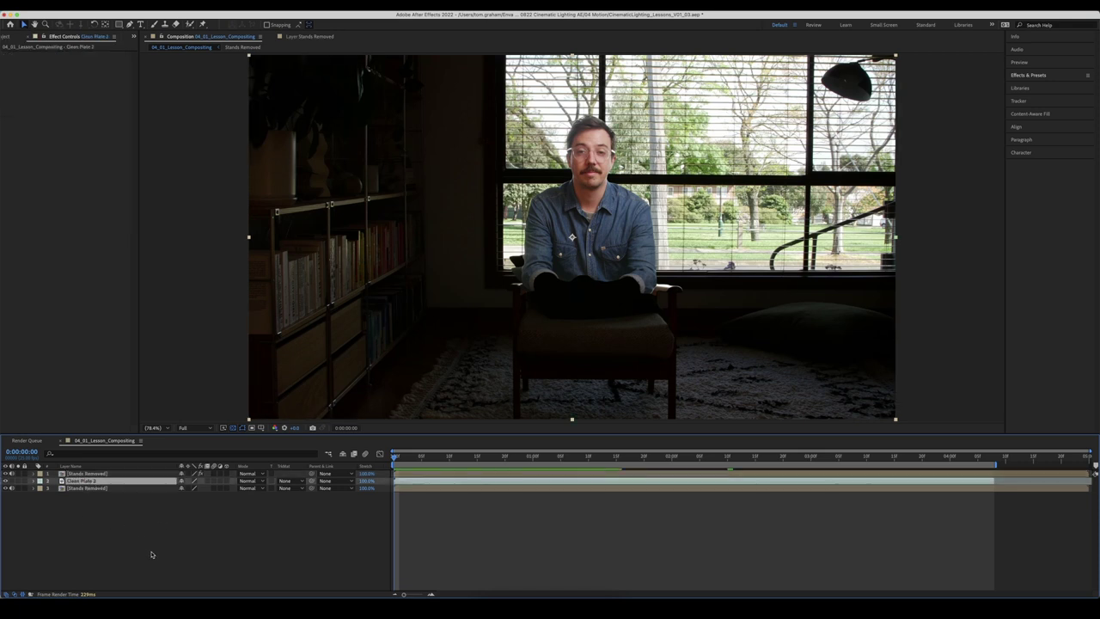
click(130, 24)
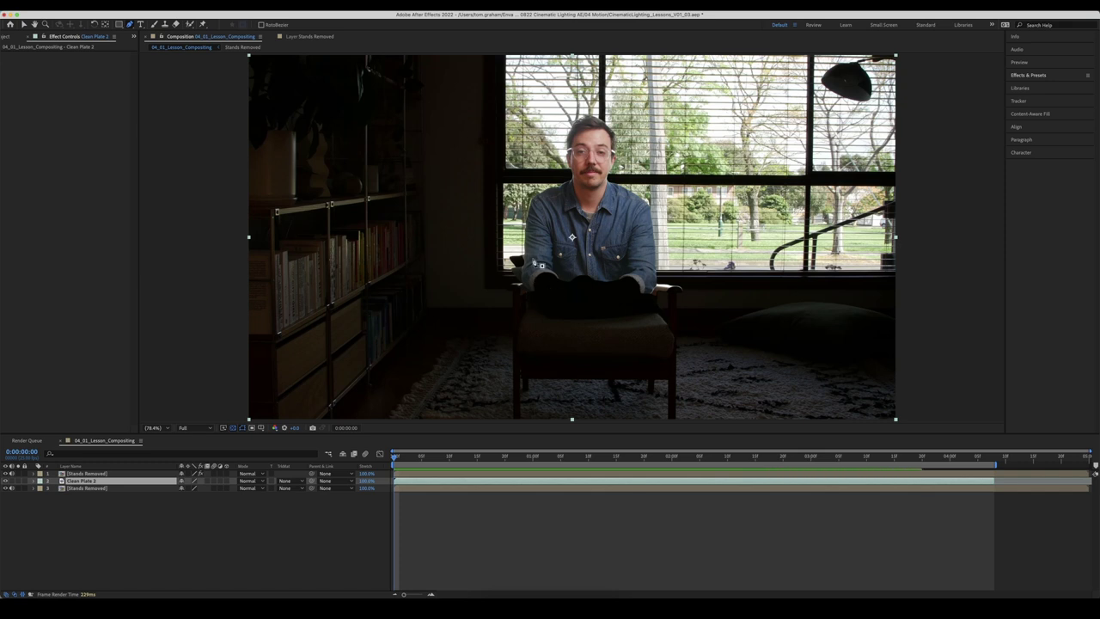
key(comma)
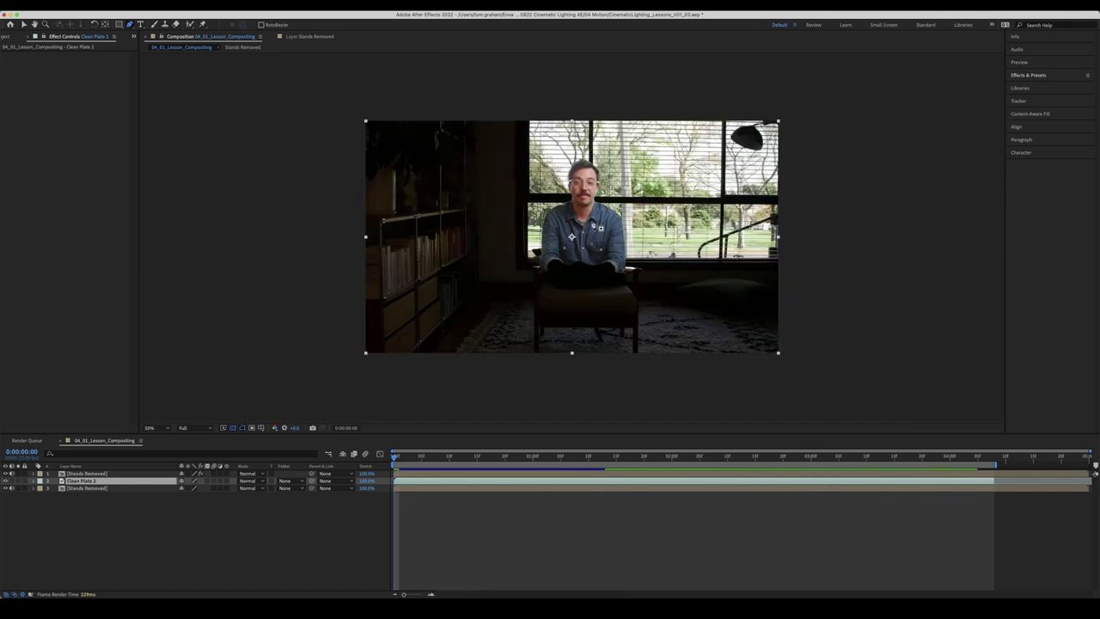
click(521, 111)
click(522, 266)
click(816, 266)
click(802, 88)
click(521, 112)
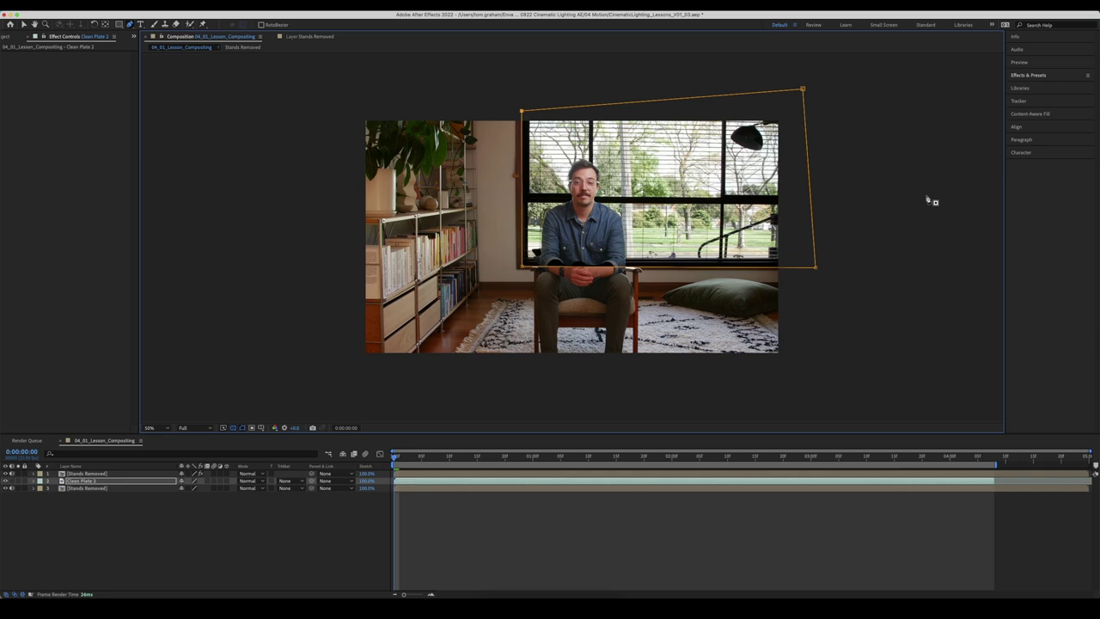
- Delete the whole-window mask from the Clean Plate 2 layer and collapse the layer's properties
click(33, 480)
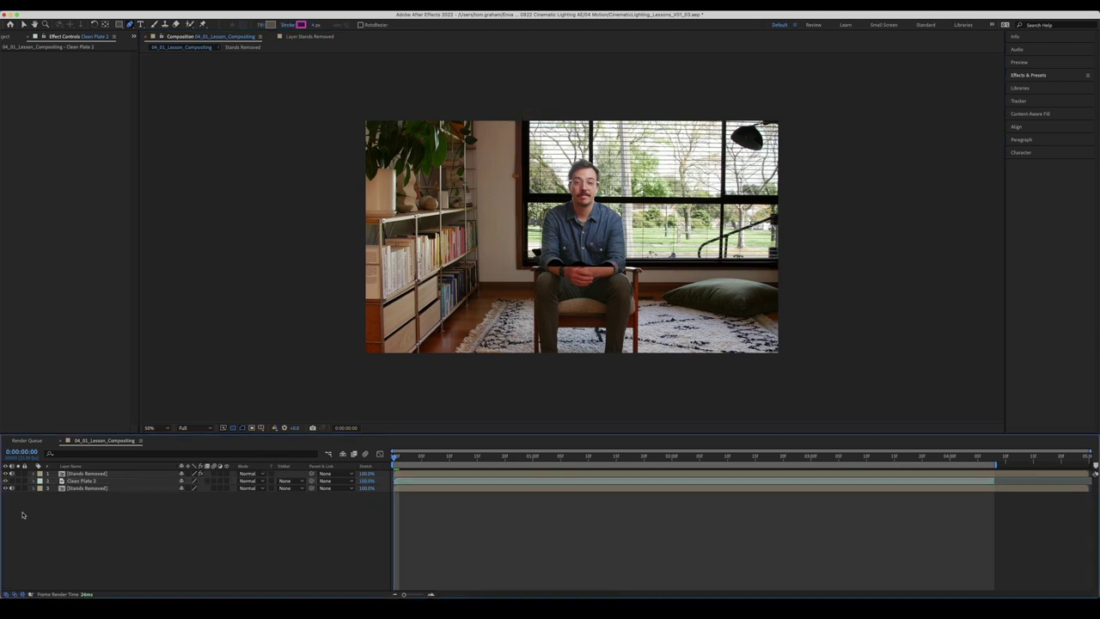
click(60, 498)
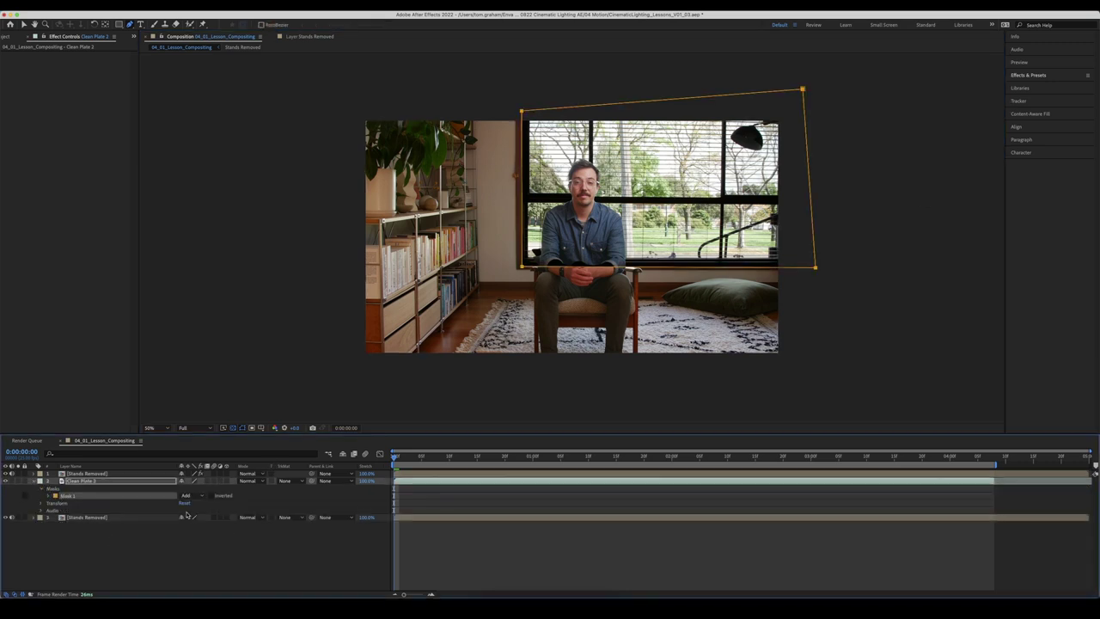
key(Delete)
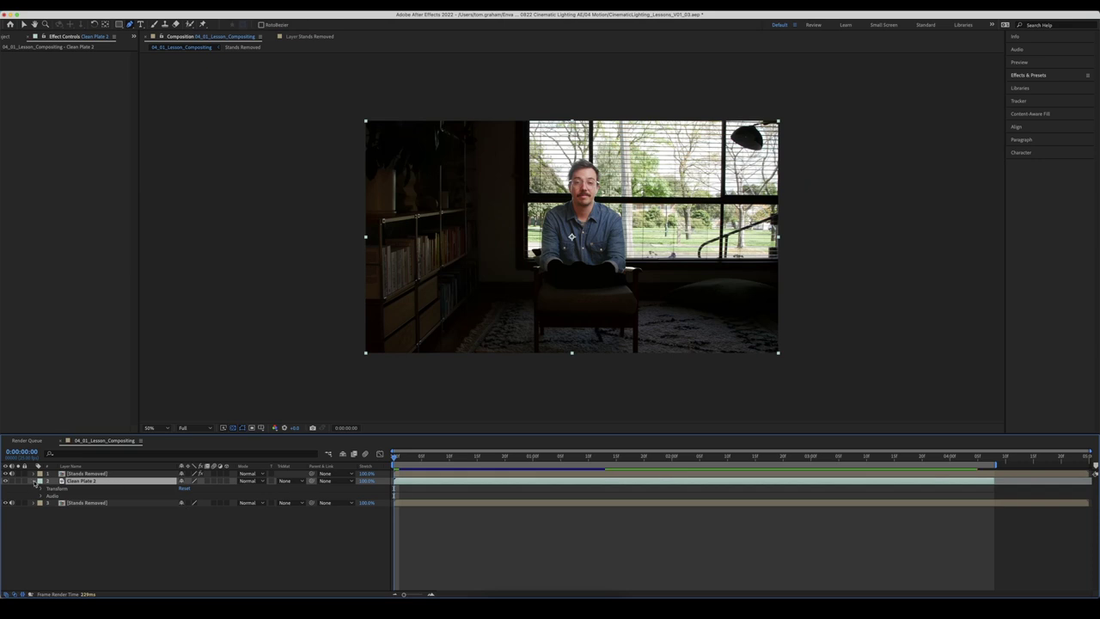
click(33, 480)
- Draw a rectangular Pen mask on Clean Plate 2 over the lower window pane beside the actor's watch arm, ending behind his torso
key(period)
key(period)
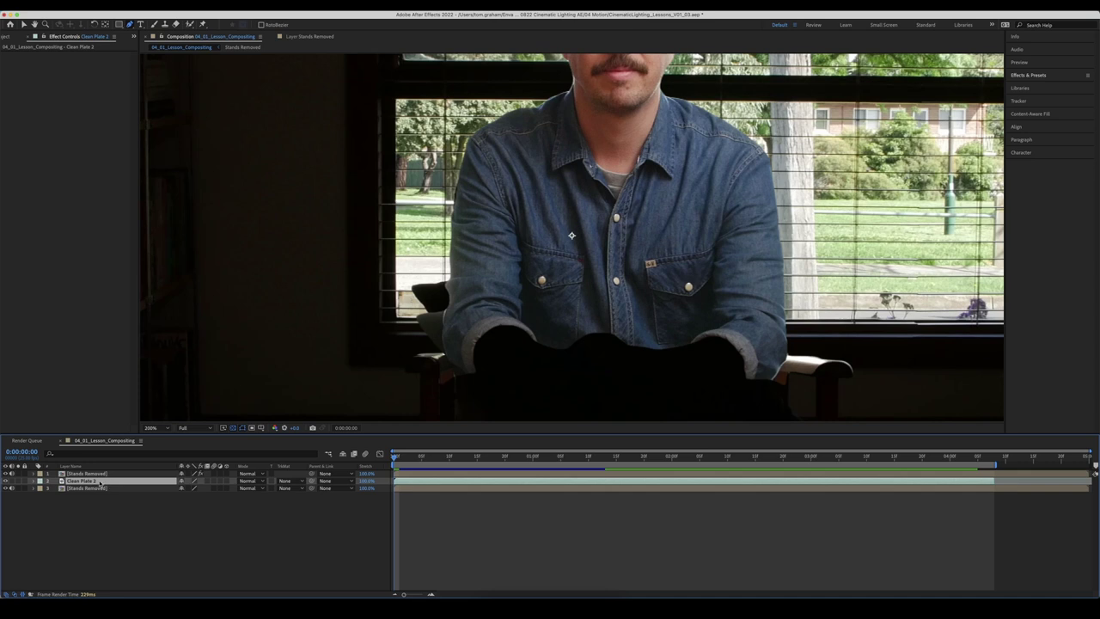
click(396, 100)
click(397, 320)
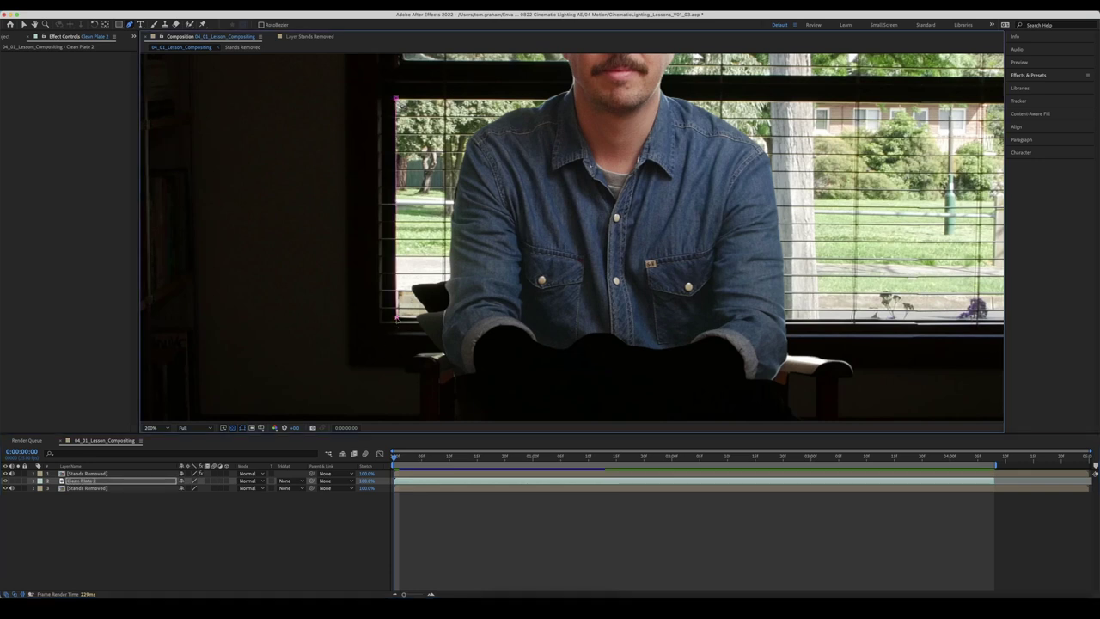
click(574, 302)
click(574, 102)
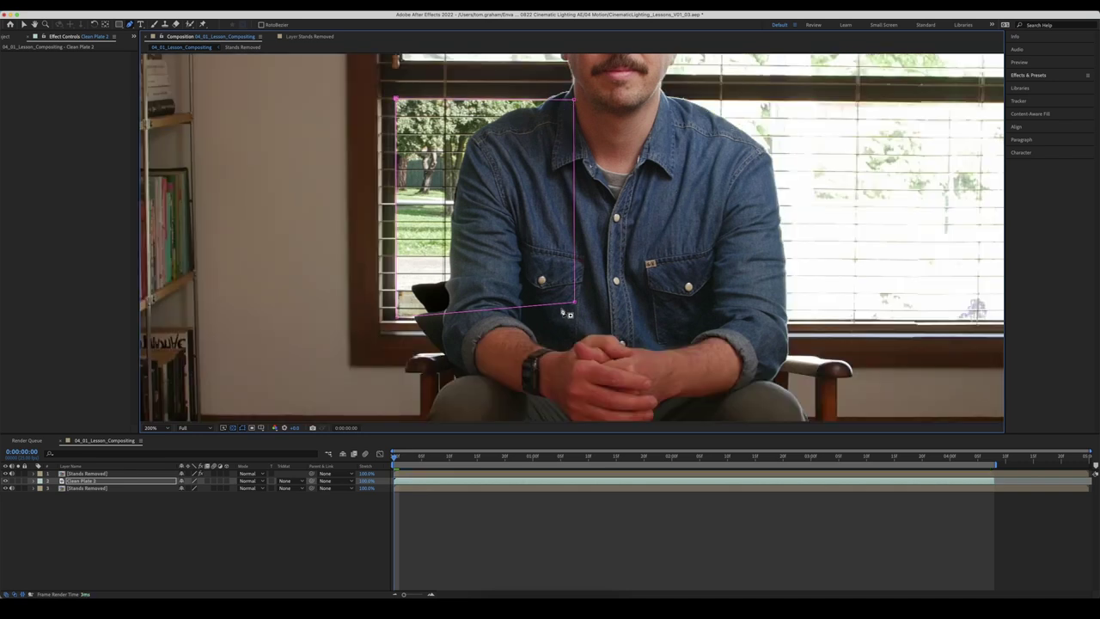
drag(575, 303, 575, 315)
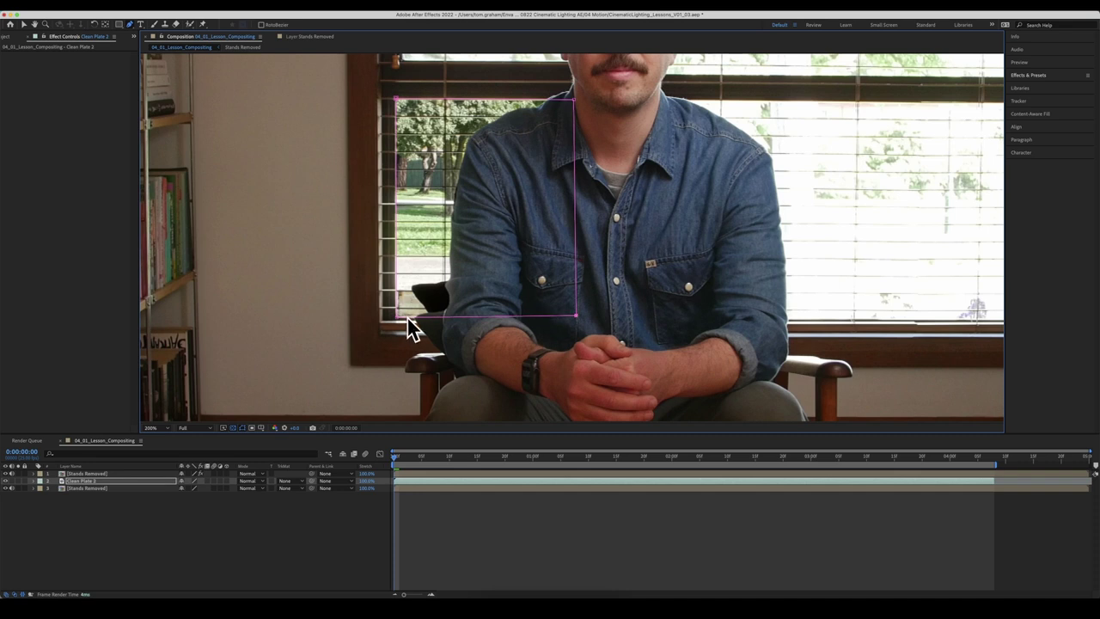
- Examine the masked pane at different magnifications and toggle the visibility of the top Stands Removed layer to compare the overlap
key(comma)
key(comma)
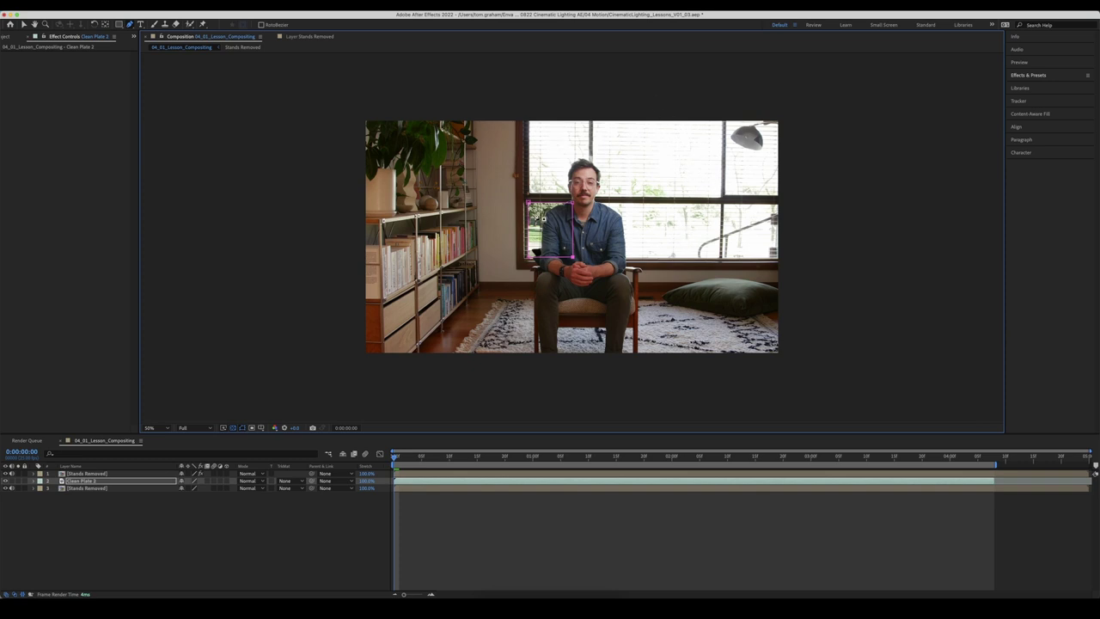
key(period)
key(period)
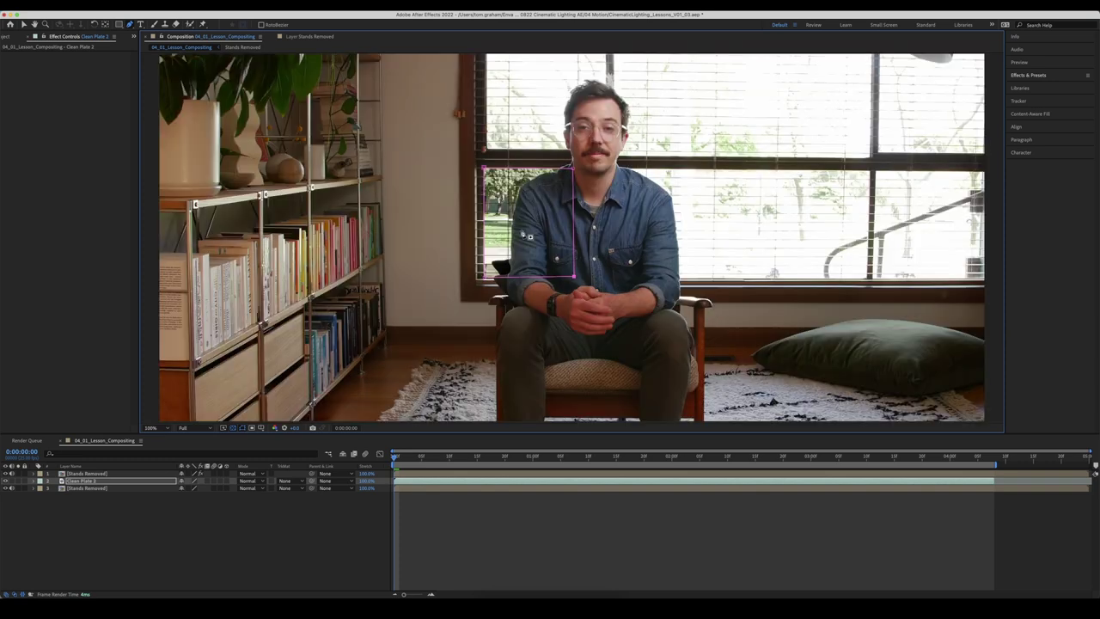
click(86, 473)
click(6, 475)
click(6, 475)
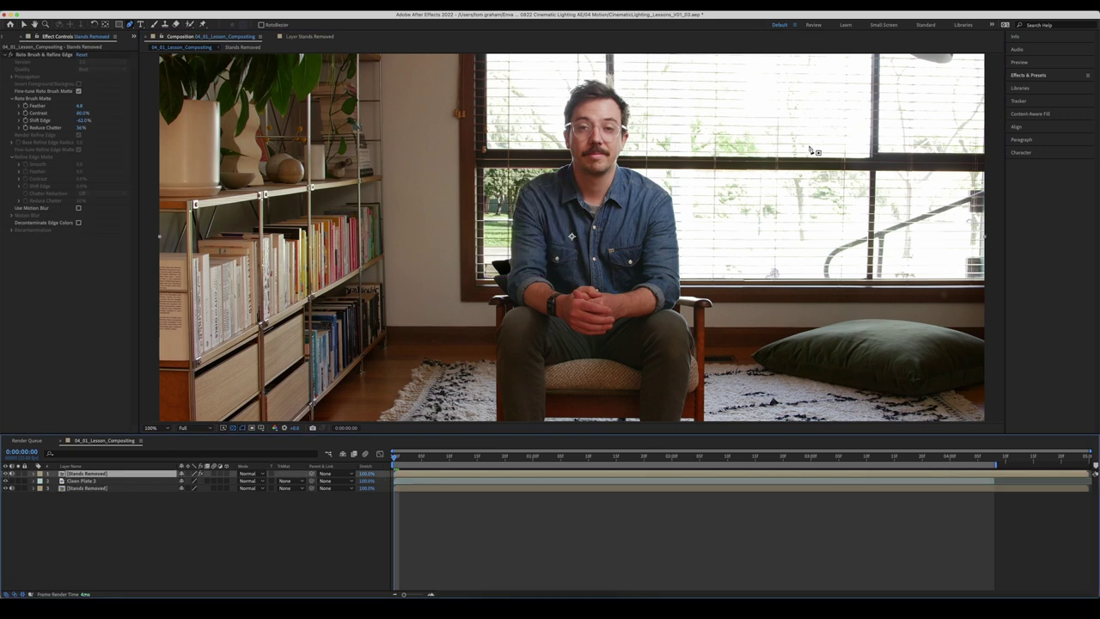
key(comma)
key(comma)
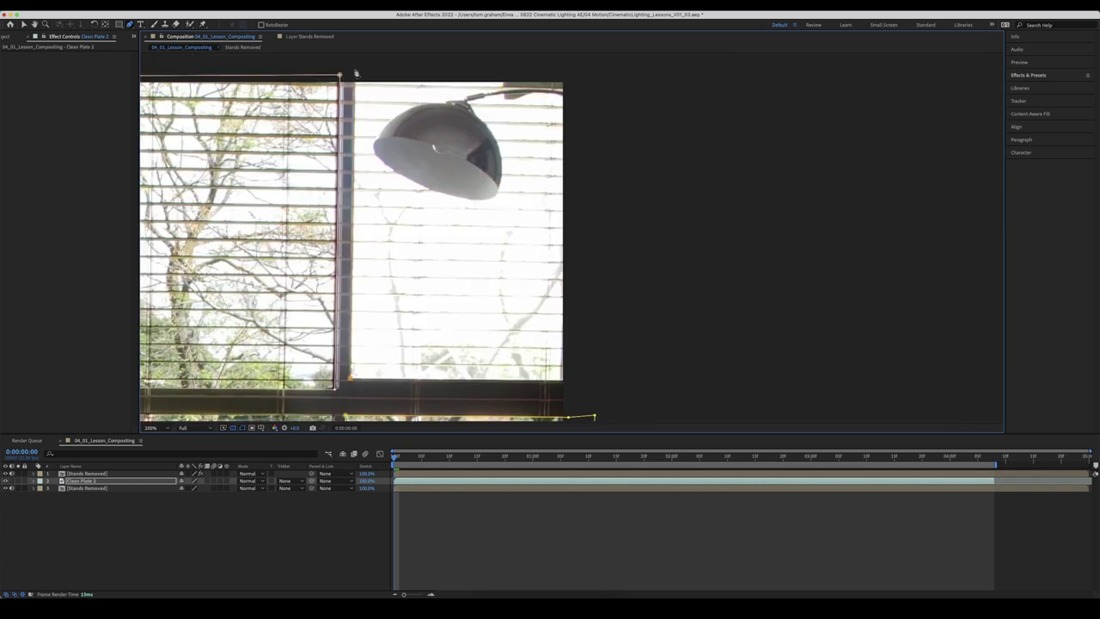
- Play back the composite at full-frame and 100% magnification to examine the masked window view behind the actor
scroll(464, 146, up, 6)
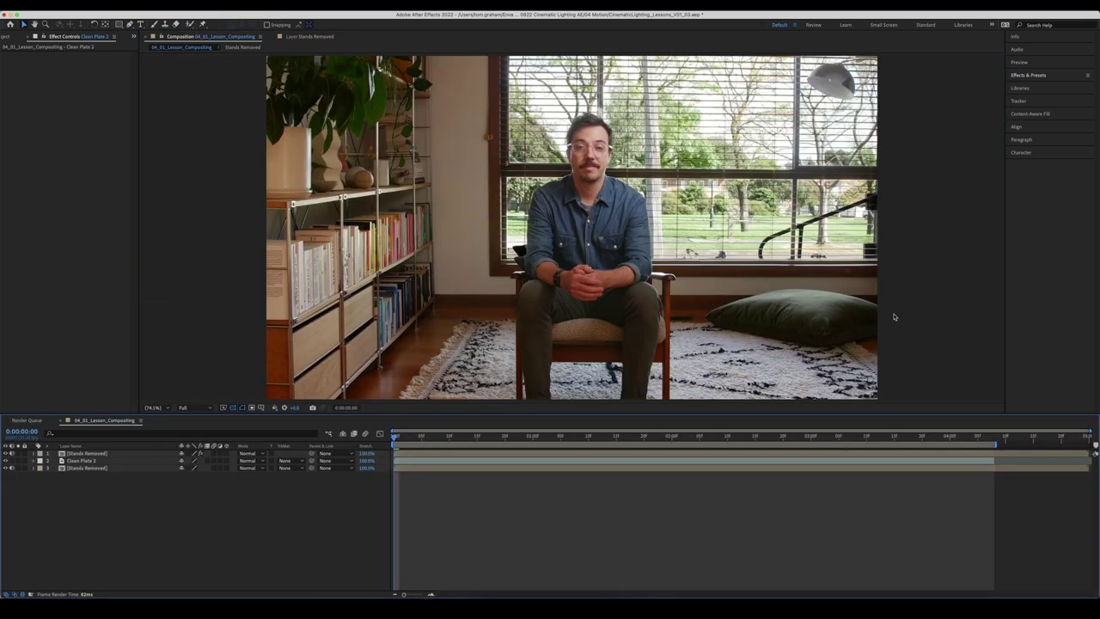
key(comma)
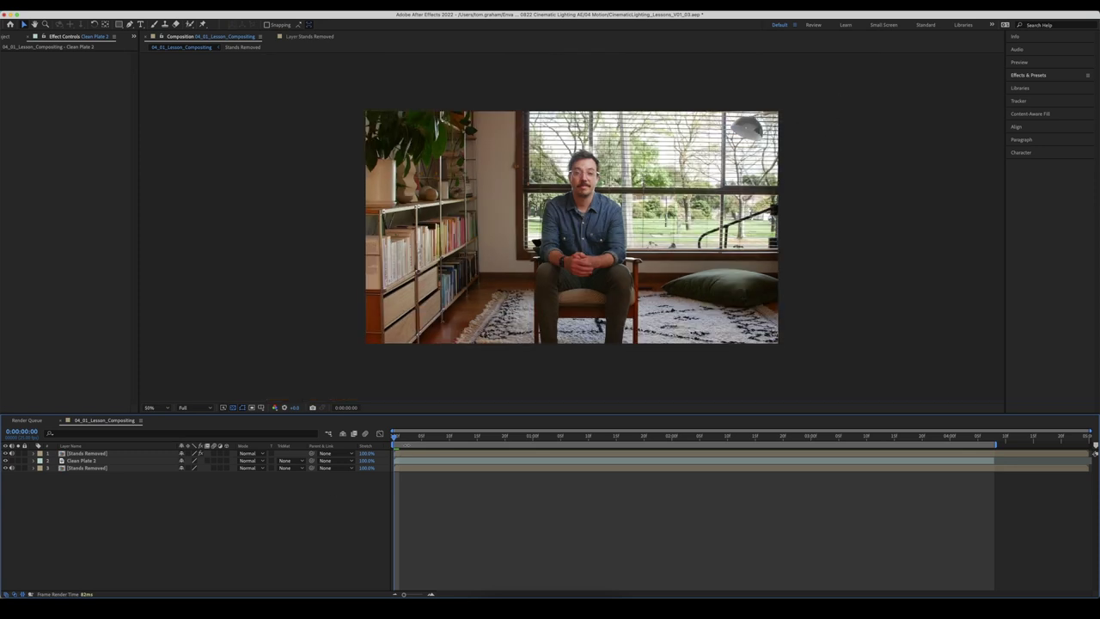
key(slash)
key(shift+Page_Down)
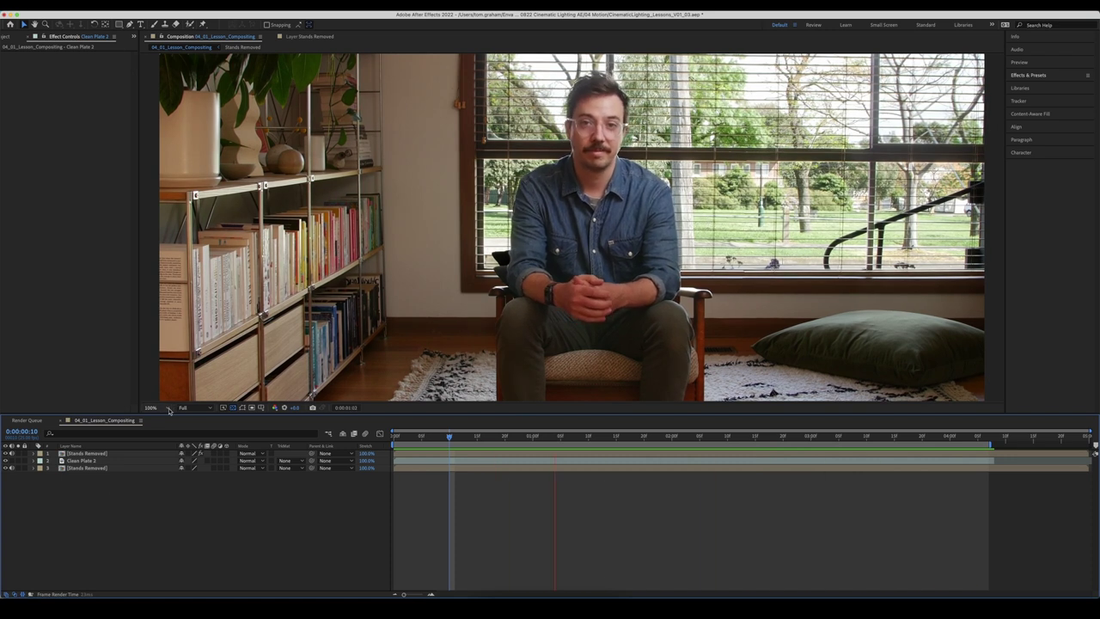
click(163, 409)
click(159, 455)
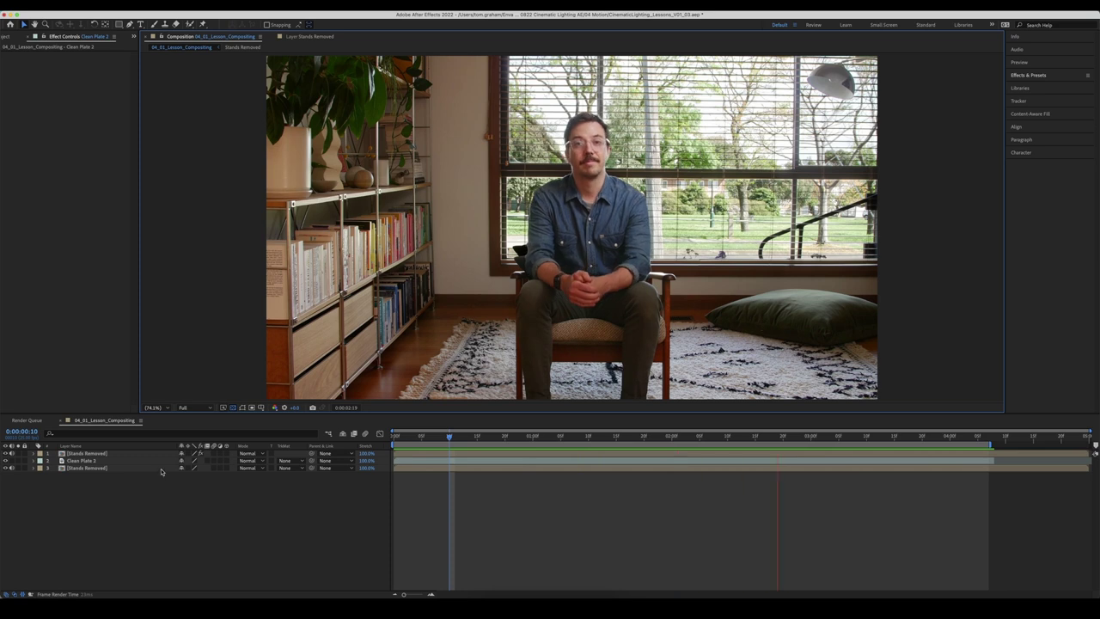
key(space)
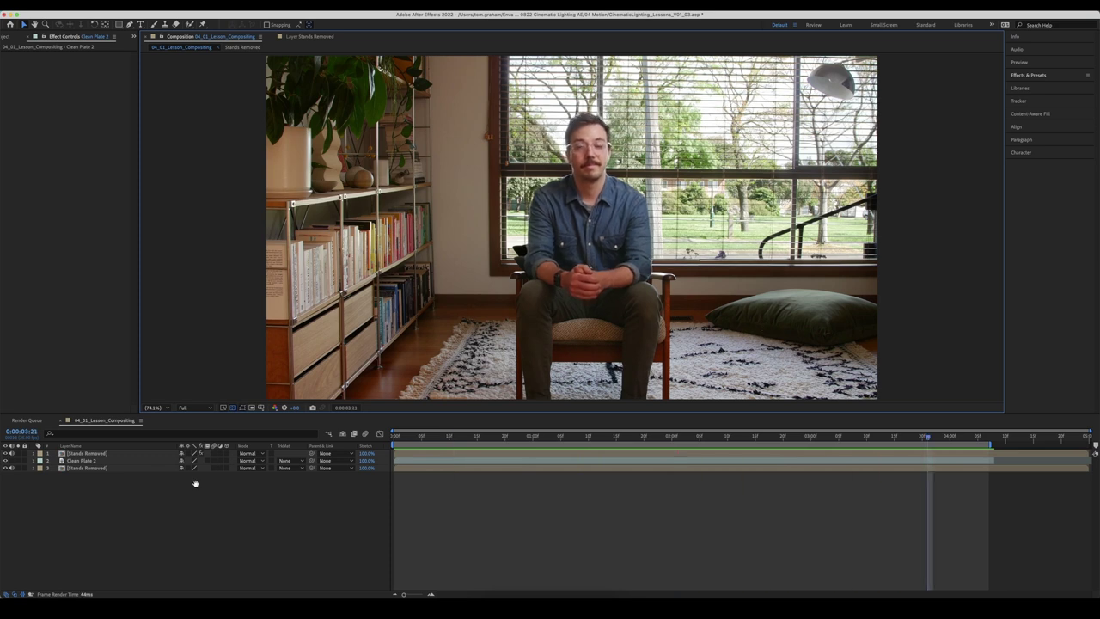
key(space)
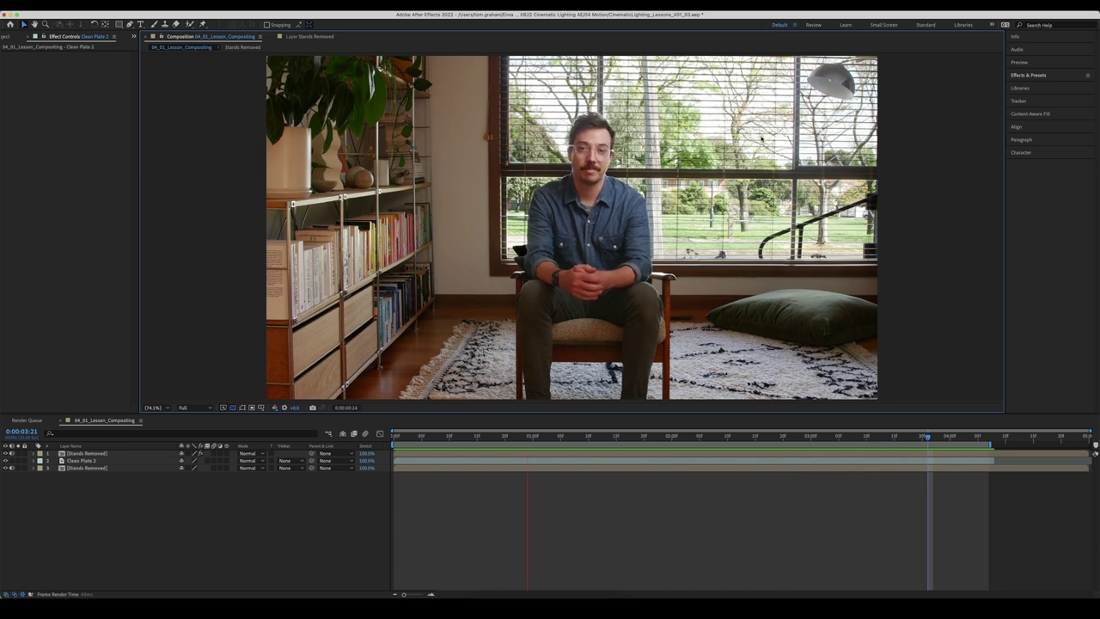
key(space)
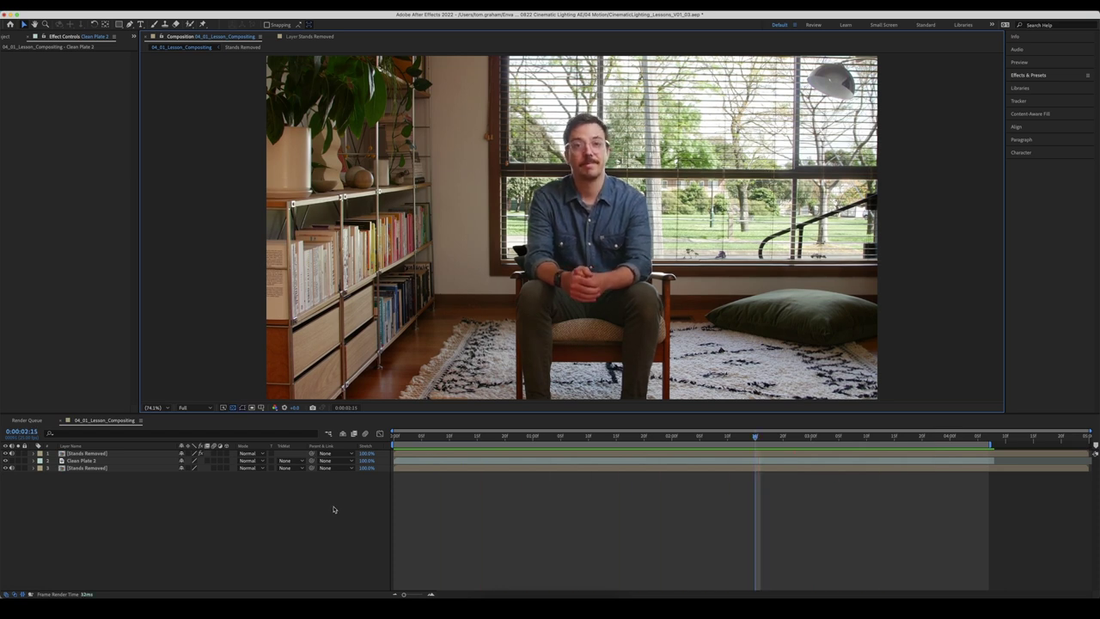
- Search the effects for "lum" and apply Lumetri Color to the Clean Plate 2 layer
click(1038, 76)
click(1032, 85)
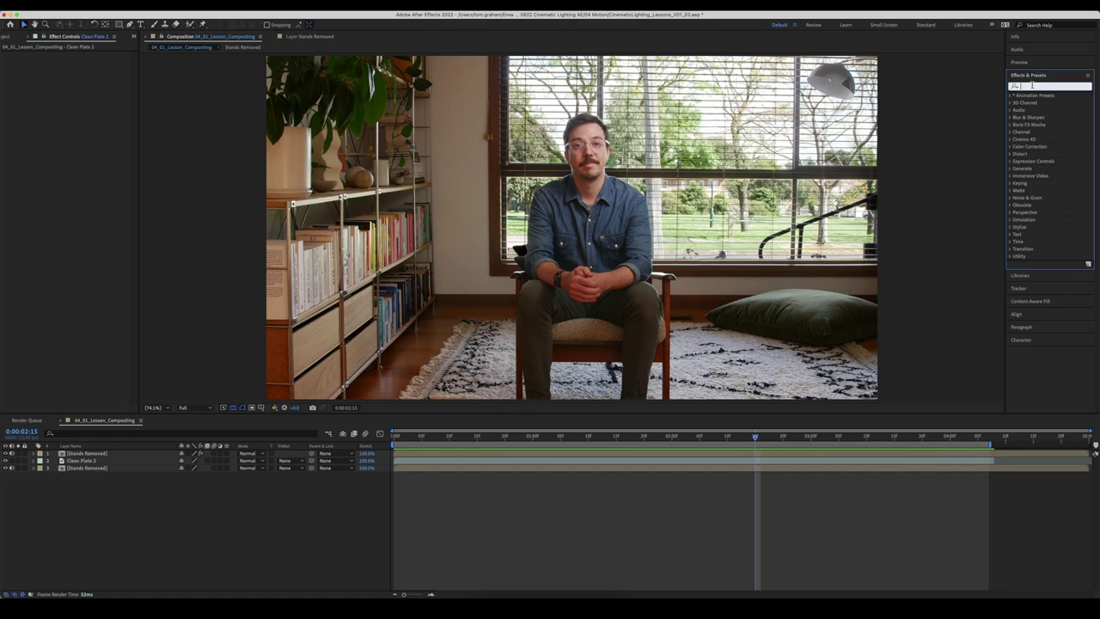
text(lum)
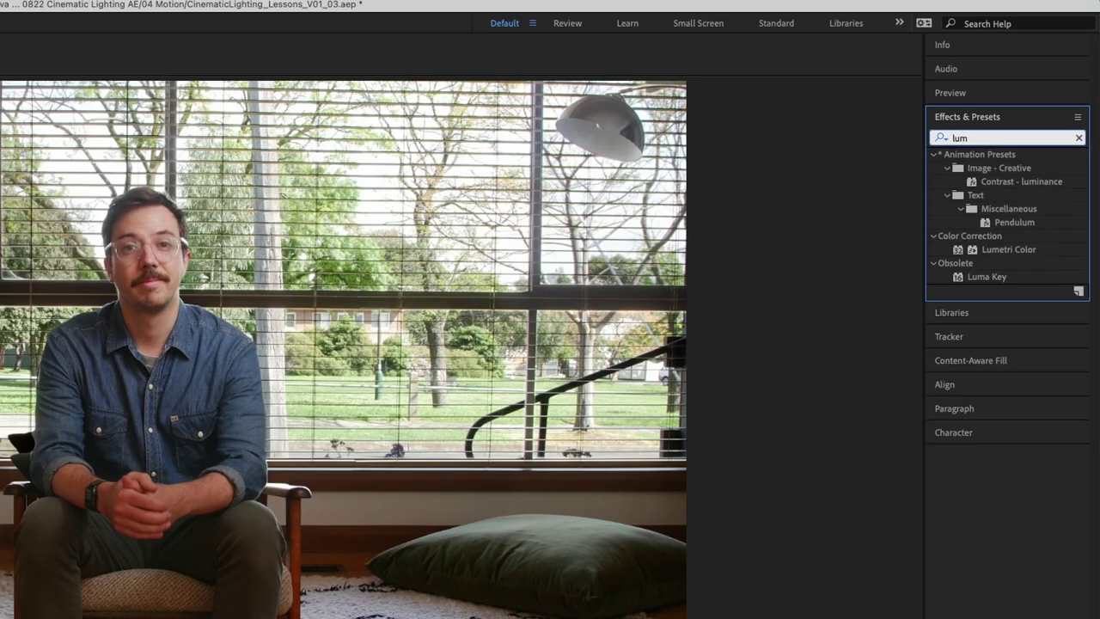
drag(999, 248, 113, 464)
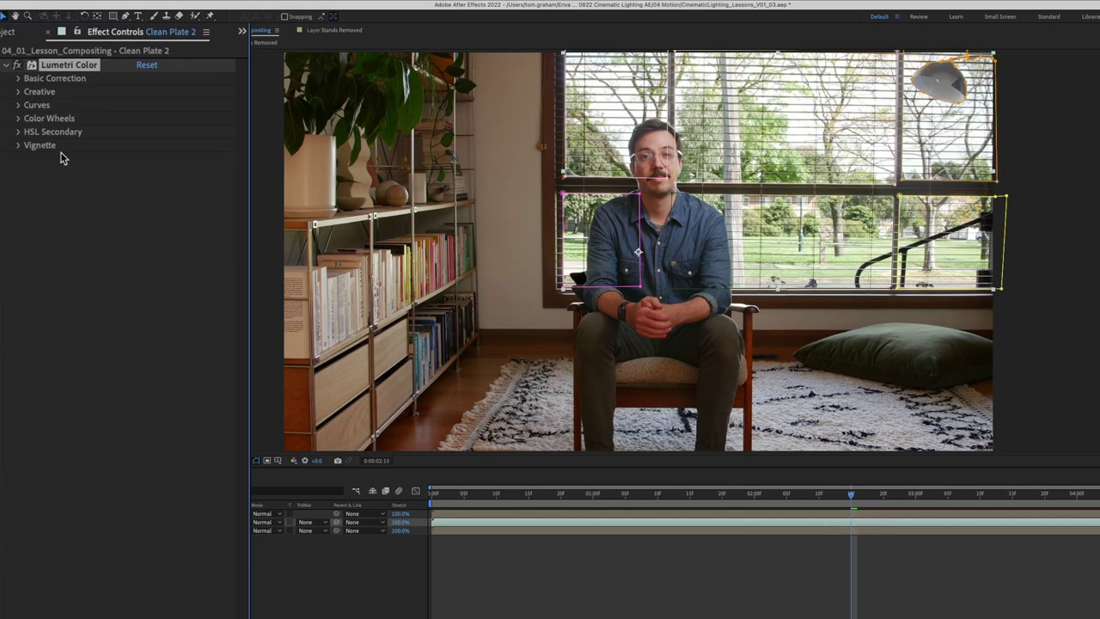
- Set Exposure to 1.0 and Highlights to 50 in the Basic Correction of Clean Plate 2's Lumetri Color
click(17, 78)
click(144, 200)
text(1)
key(Return)
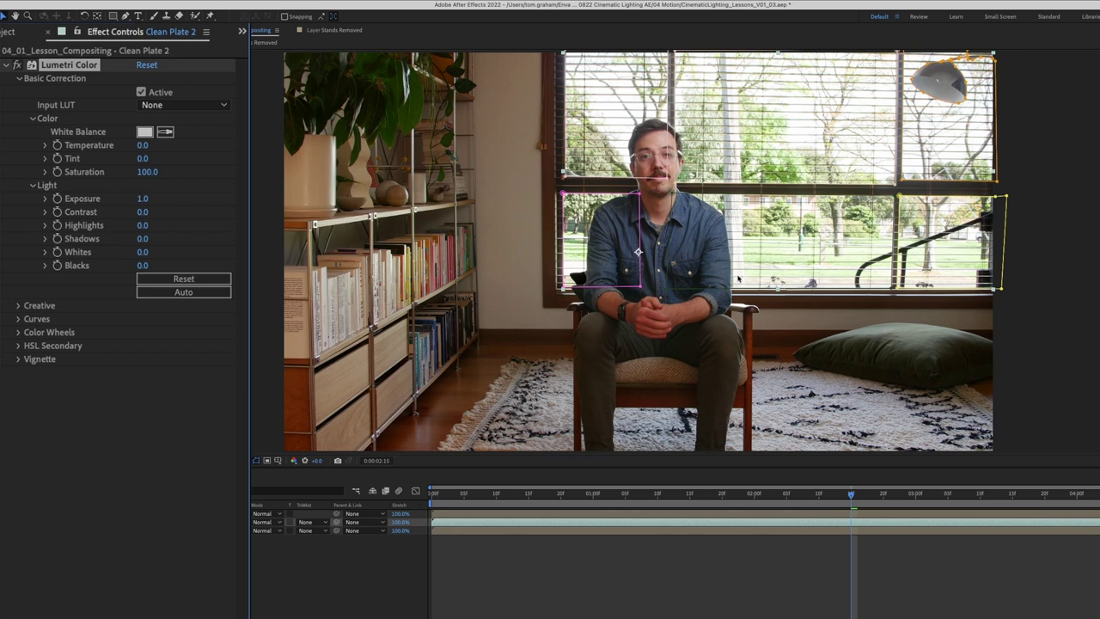
click(142, 225)
text(50)
key(Return)
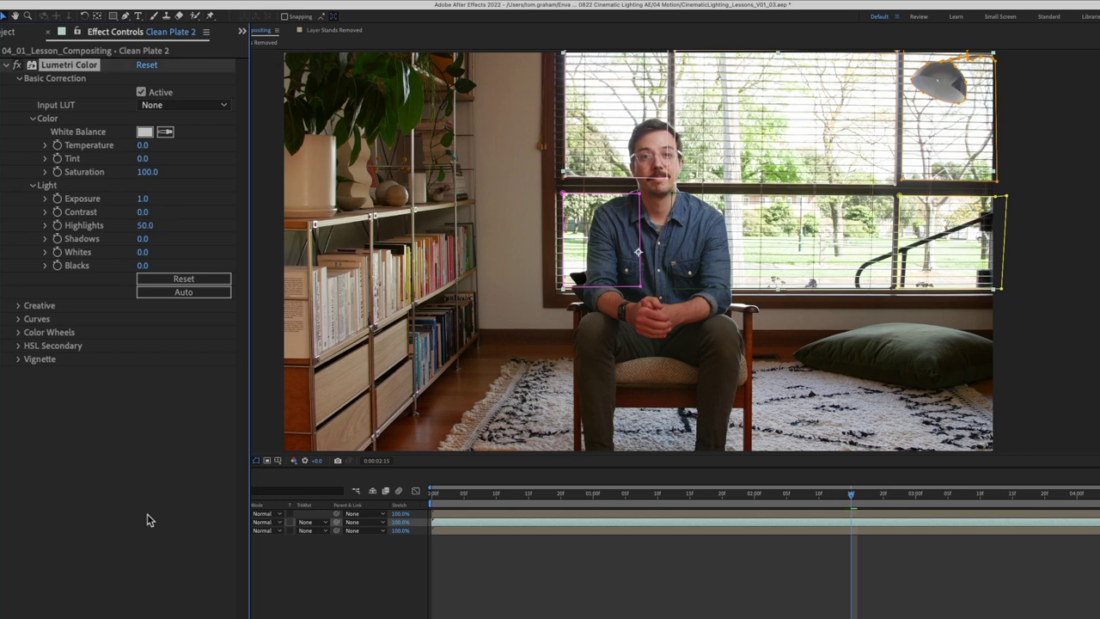
click(101, 497)
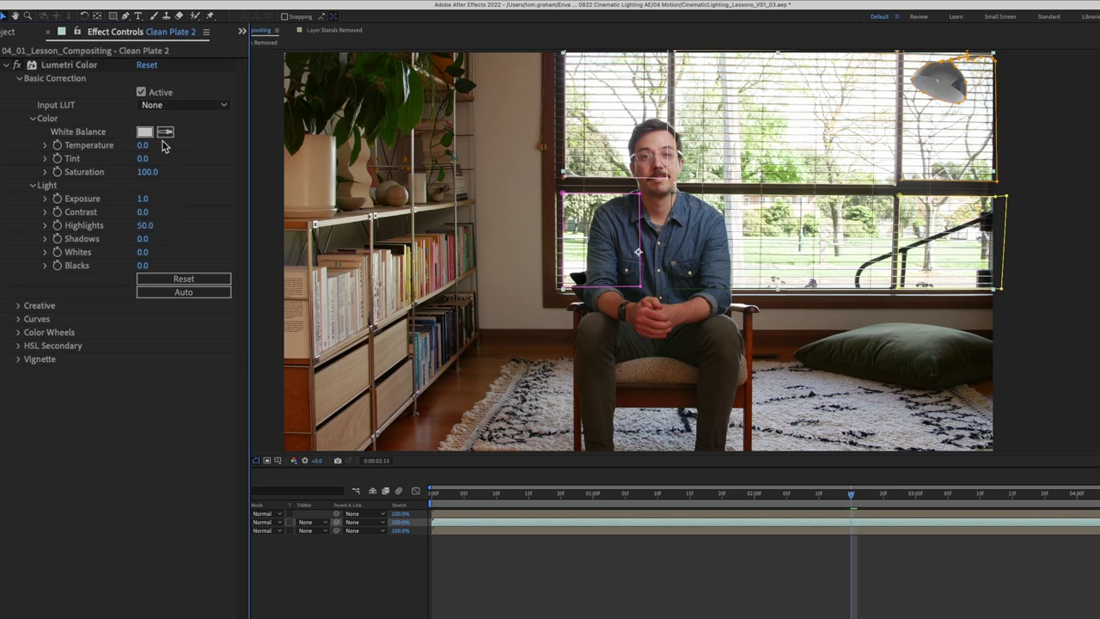
- Reduce the Lumetri Color Exposure on Clean Plate 2 to 0.5
click(144, 200)
text(1)
text(0)
text(.5)
key(Return)
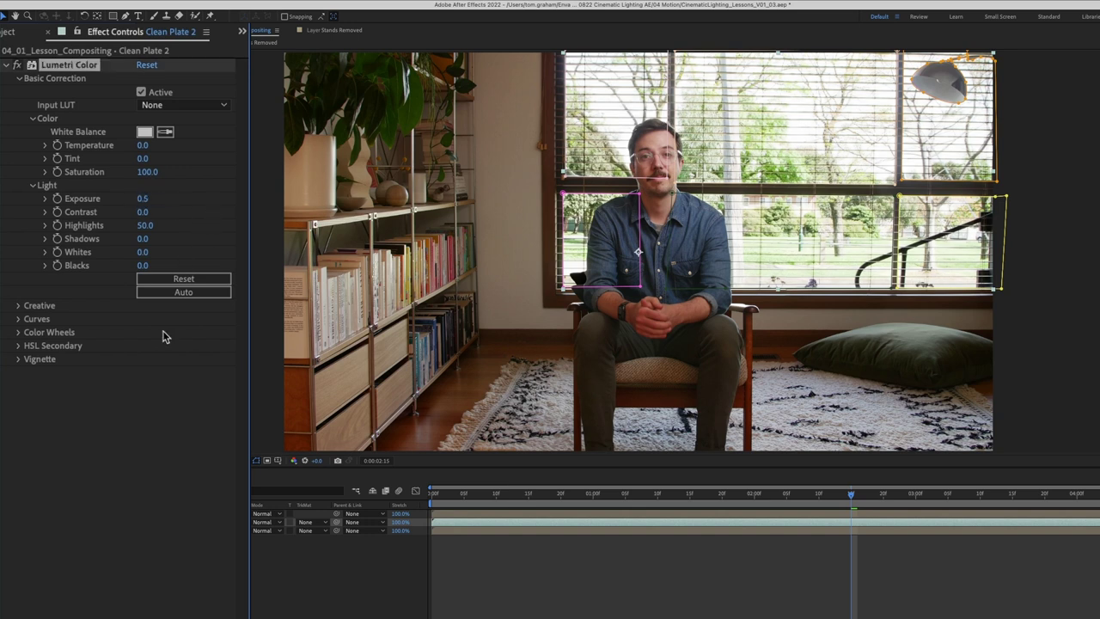
click(86, 466)
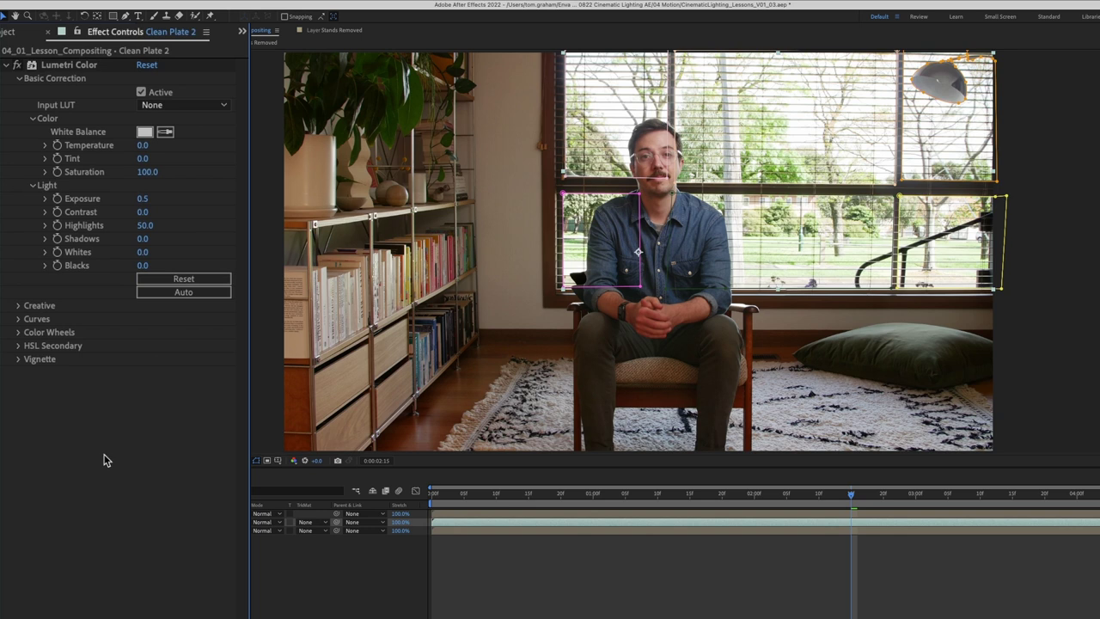
- Set Saturation to 90 and Temperature to 15 in the Lumetri Color Basic Correction of Clean Plate 2
click(145, 172)
text(90)
key(Return)
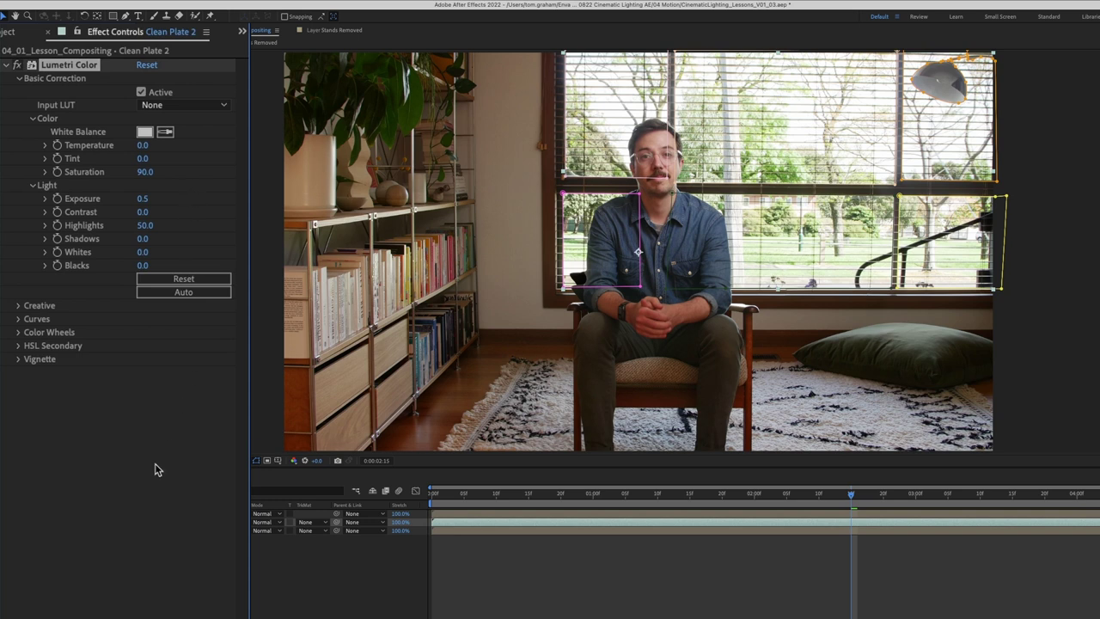
click(134, 388)
click(148, 145)
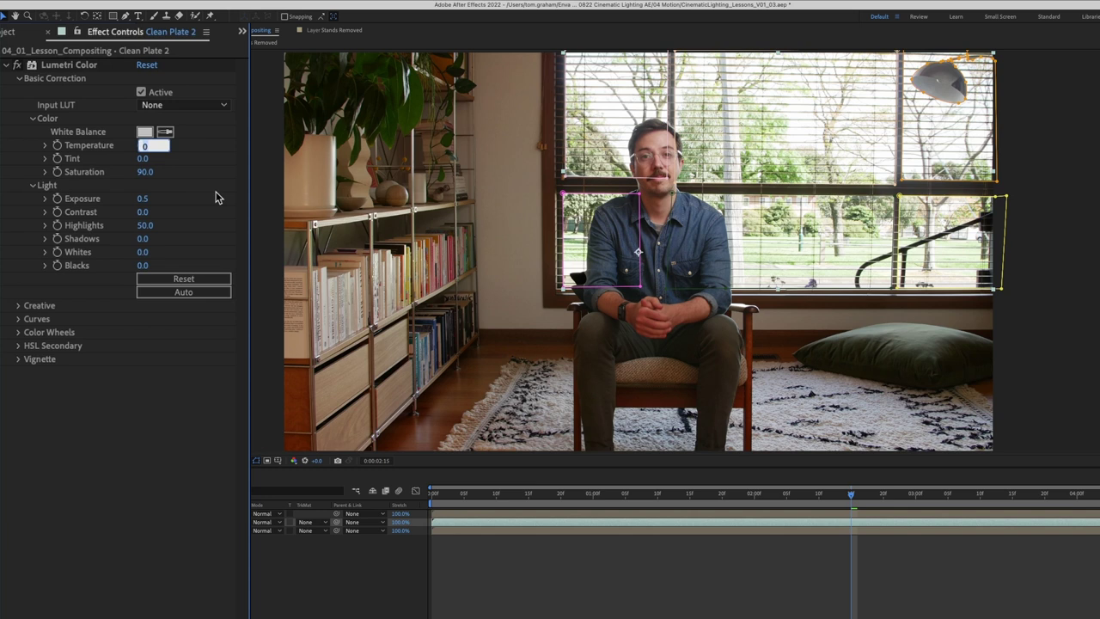
text(15)
key(Return)
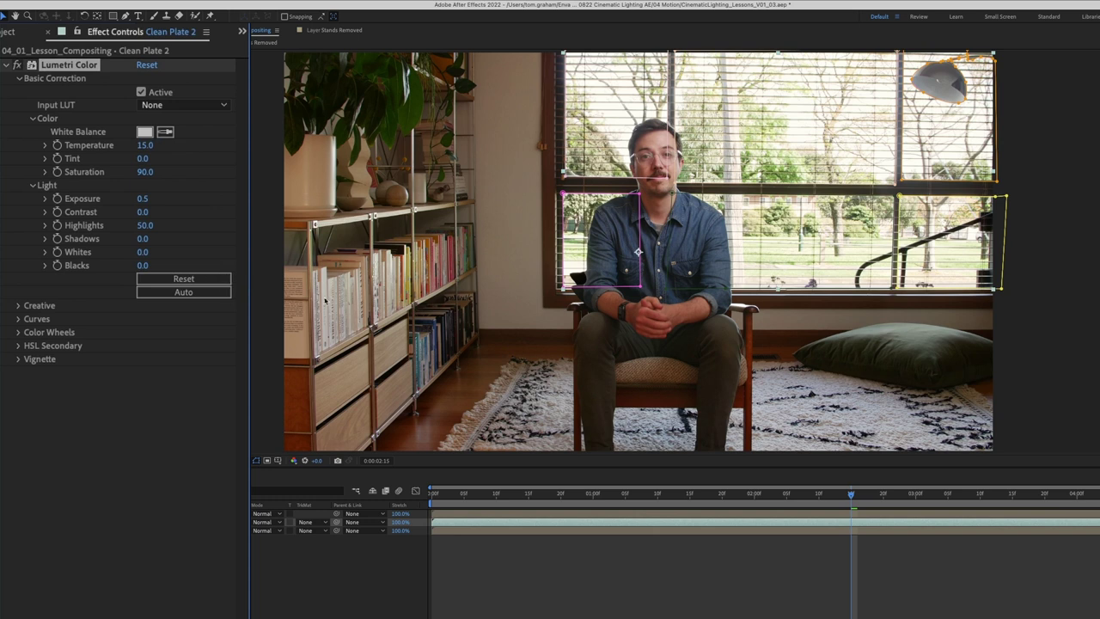
click(309, 615)
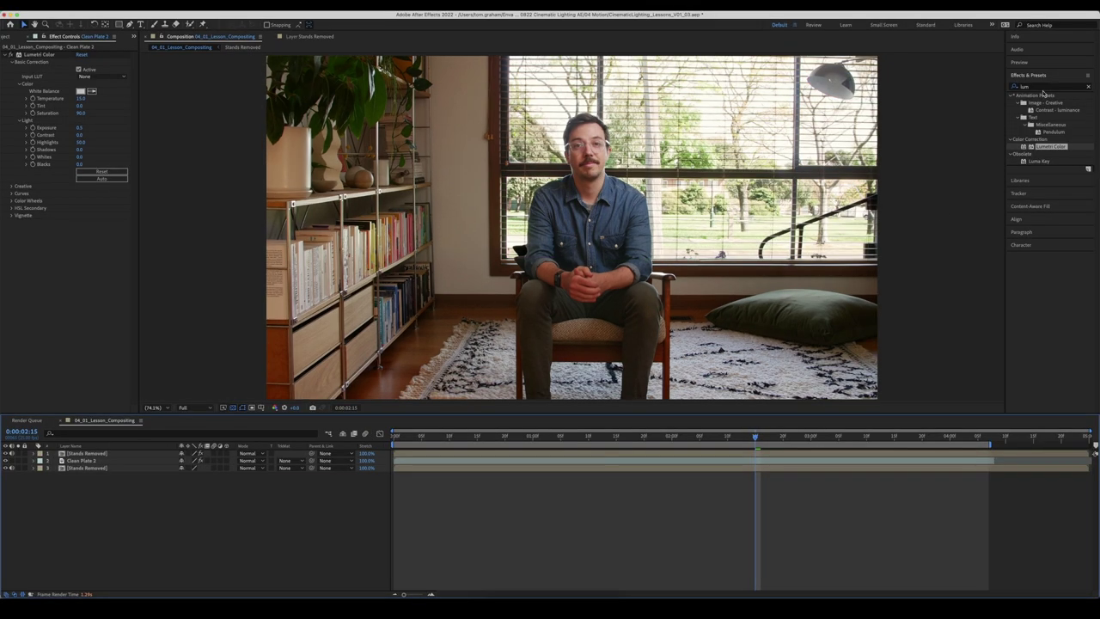
- Search the effects for "gaus", apply Gaussian Blur to Clean Plate 2 and set its Blurriness to 7
click(1043, 87)
text(gaus)
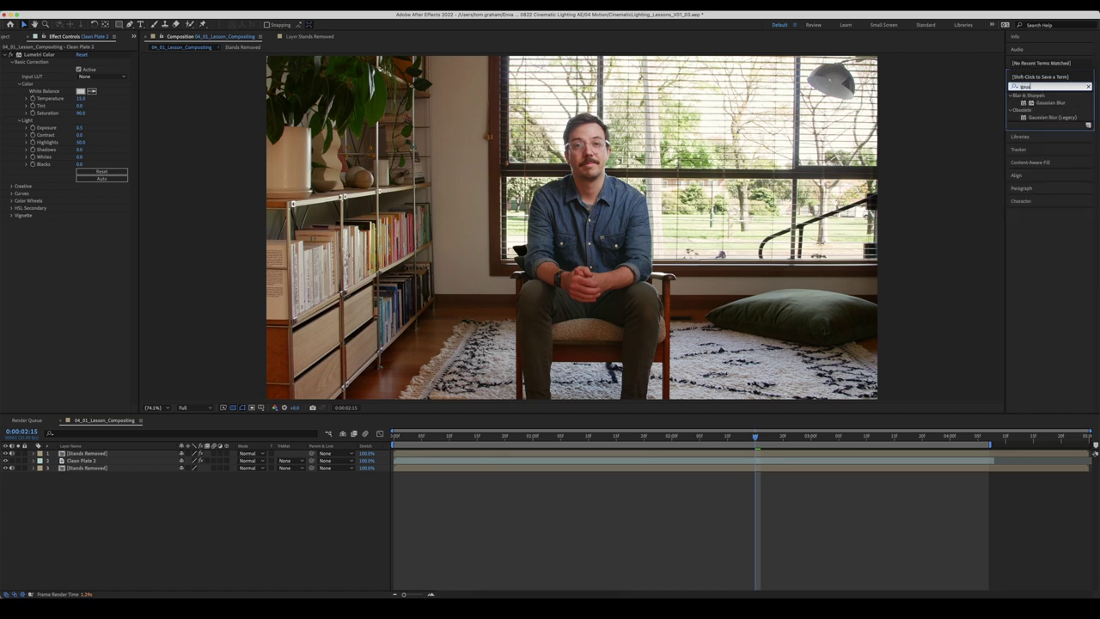
drag(1043, 104, 143, 469)
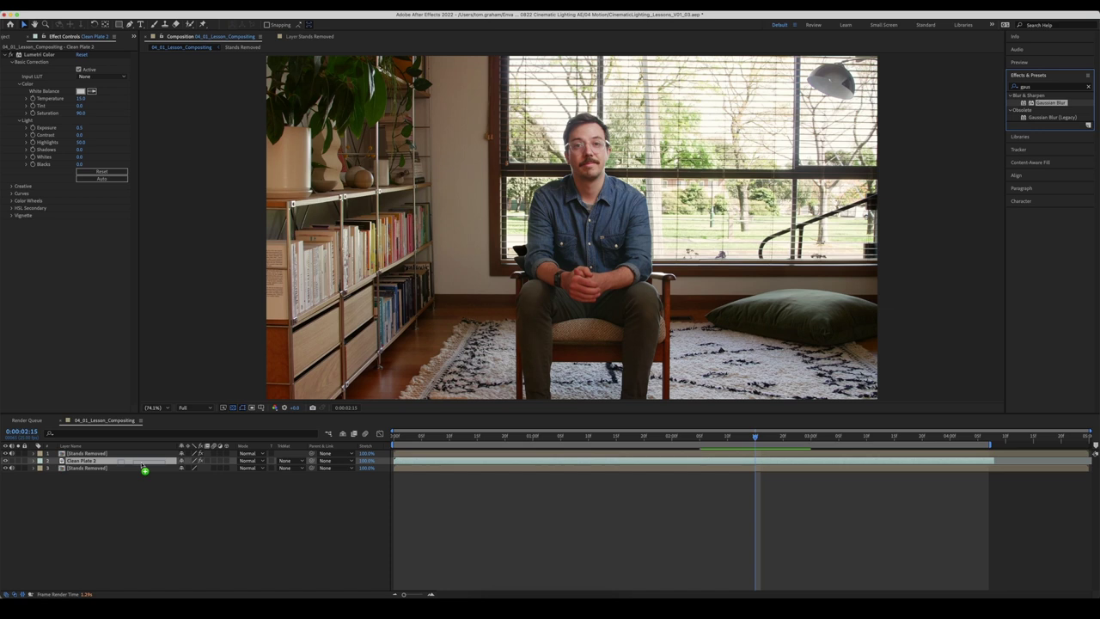
drag(141, 463, 131, 462)
click(81, 229)
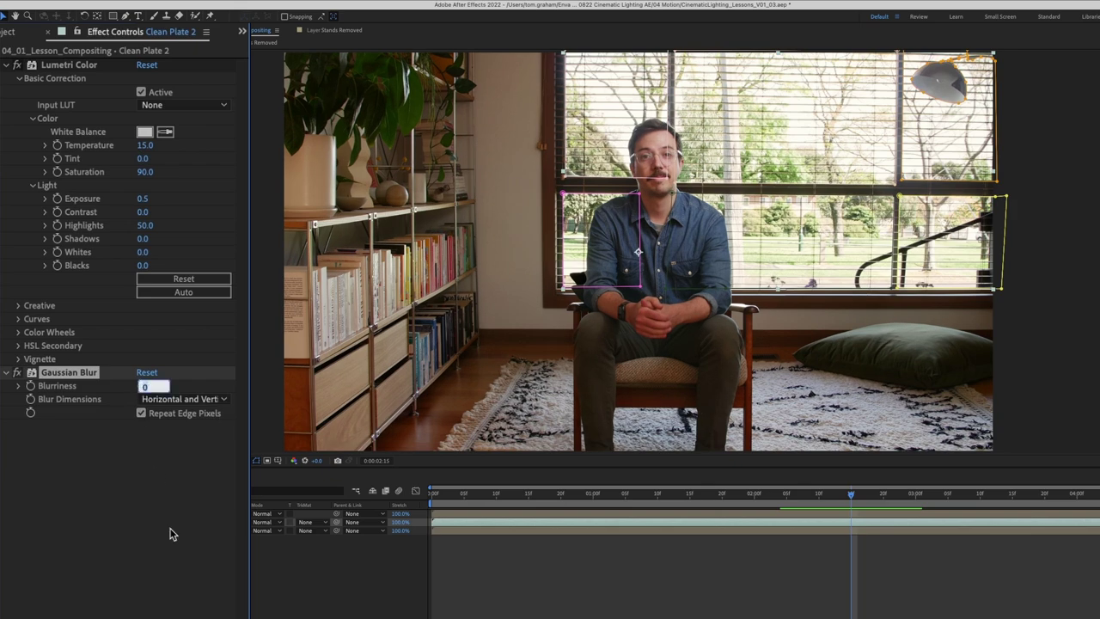
text(7)
key(Return)
key(F2)
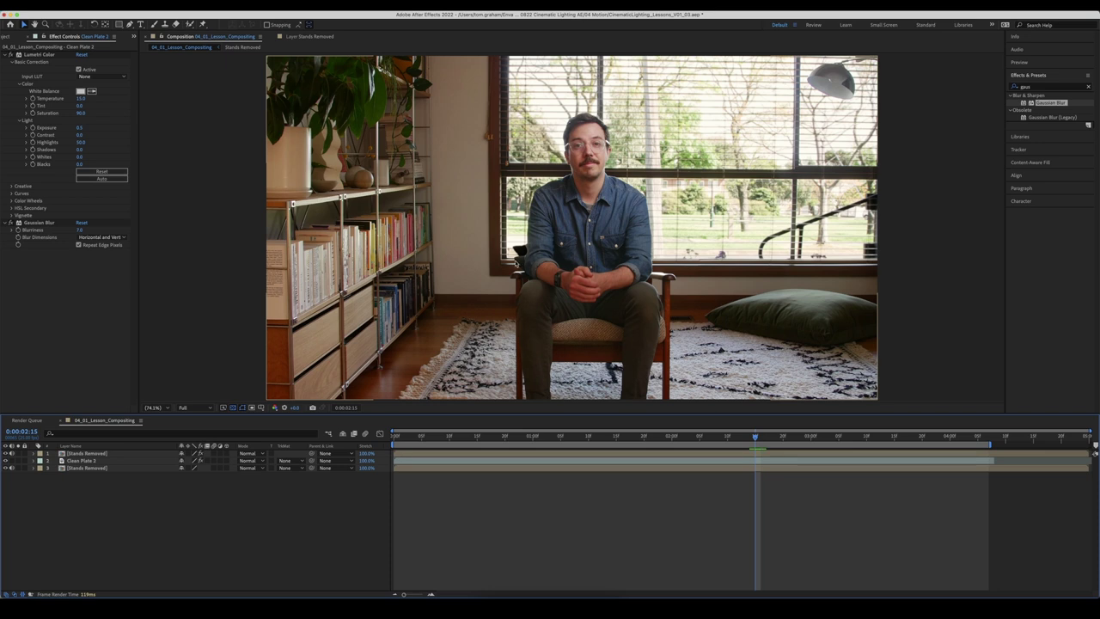
- Examine the blurred and graded window view around the actor's arm close up, and again at full-frame size
key(period)
key(period)
key(period)
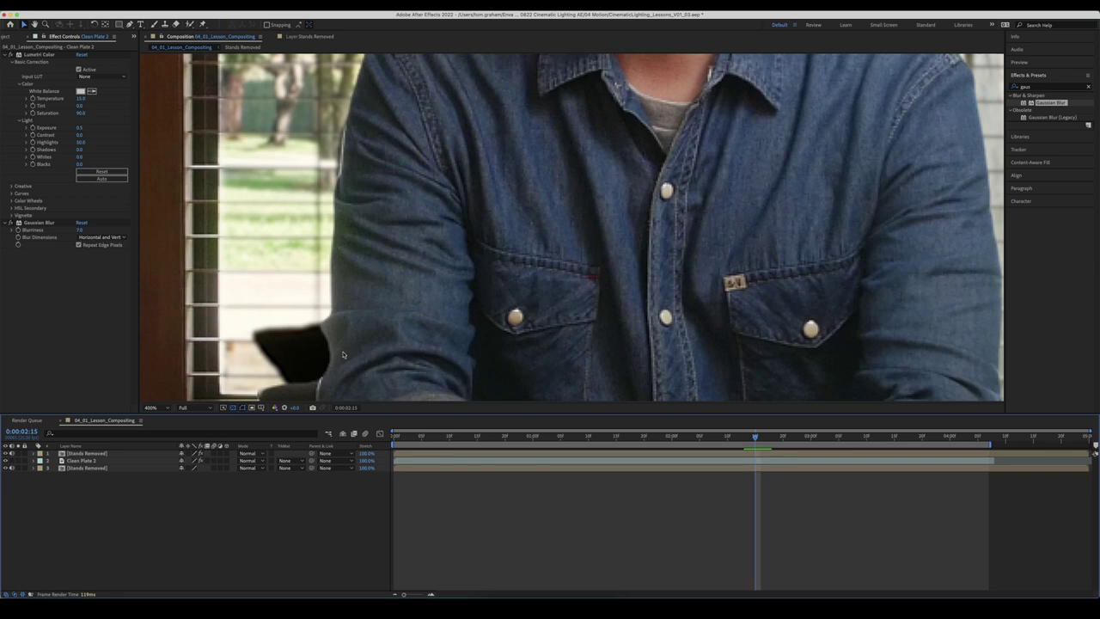
key(comma)
key(comma)
key(comma)
key(comma)
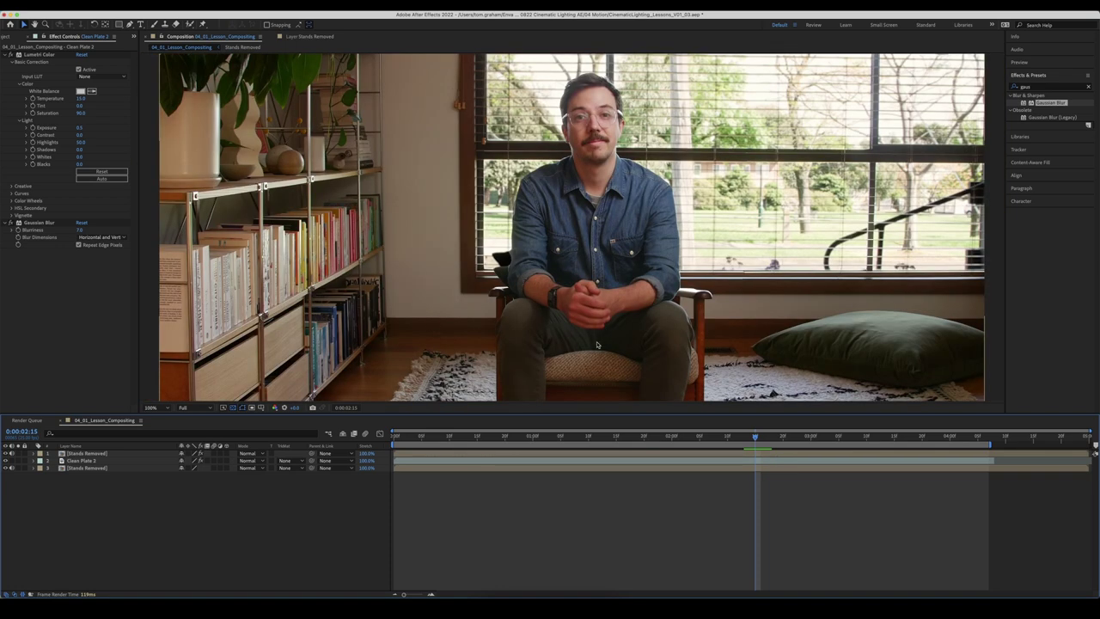
key(comma)
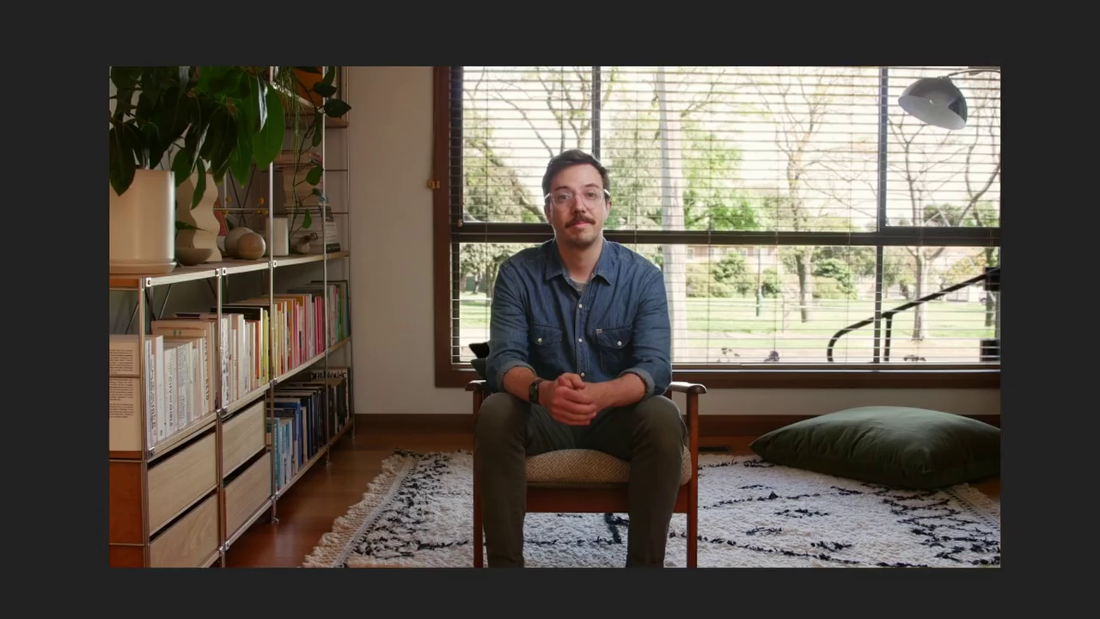
click(624, 387)
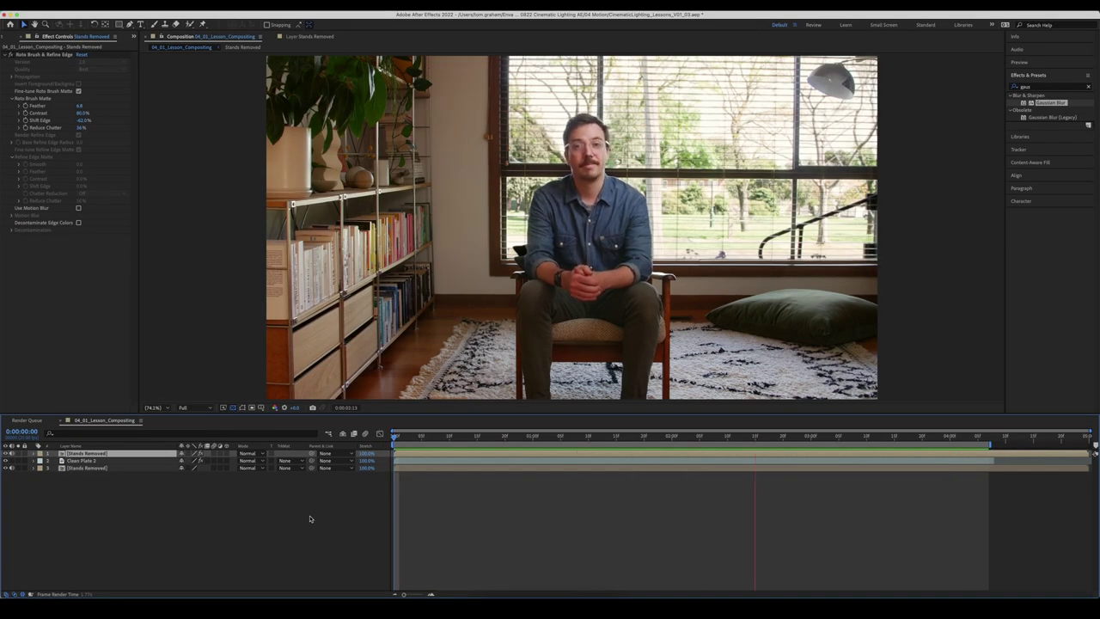
- Paste the Actor layer at the top of 04_01_Lesson_Compositing and play back the composite
click(266, 522)
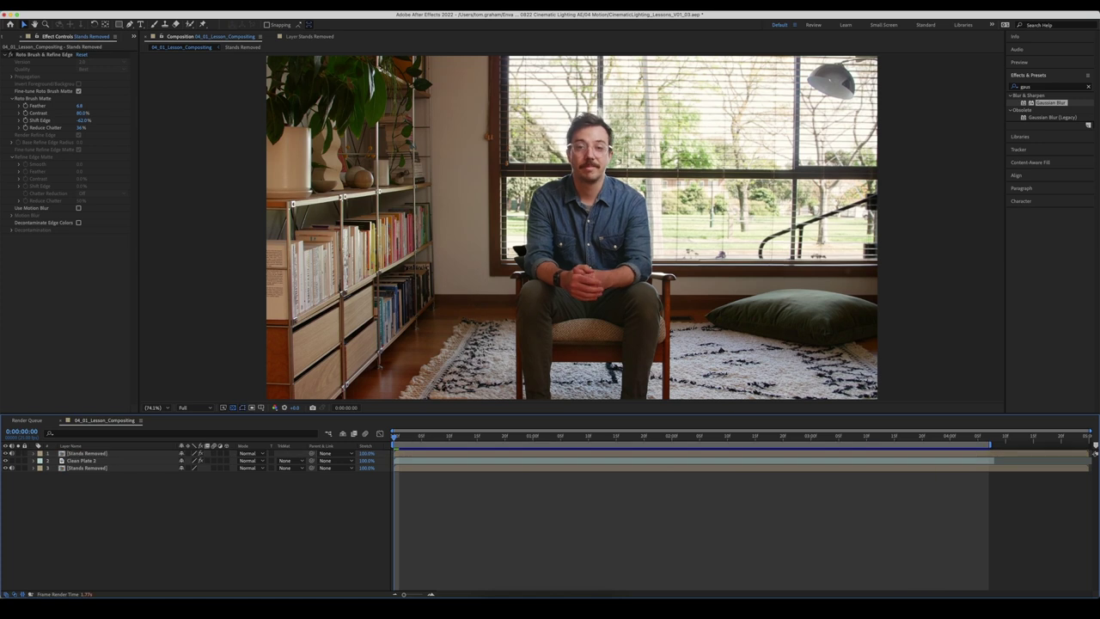
key(ctrl+v)
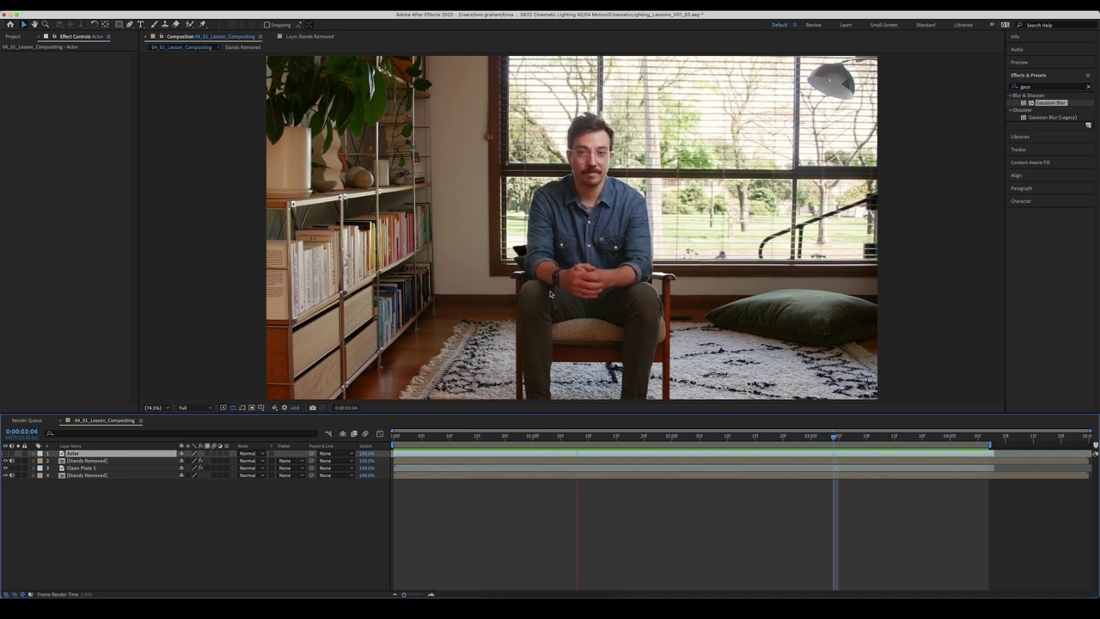
key(space)
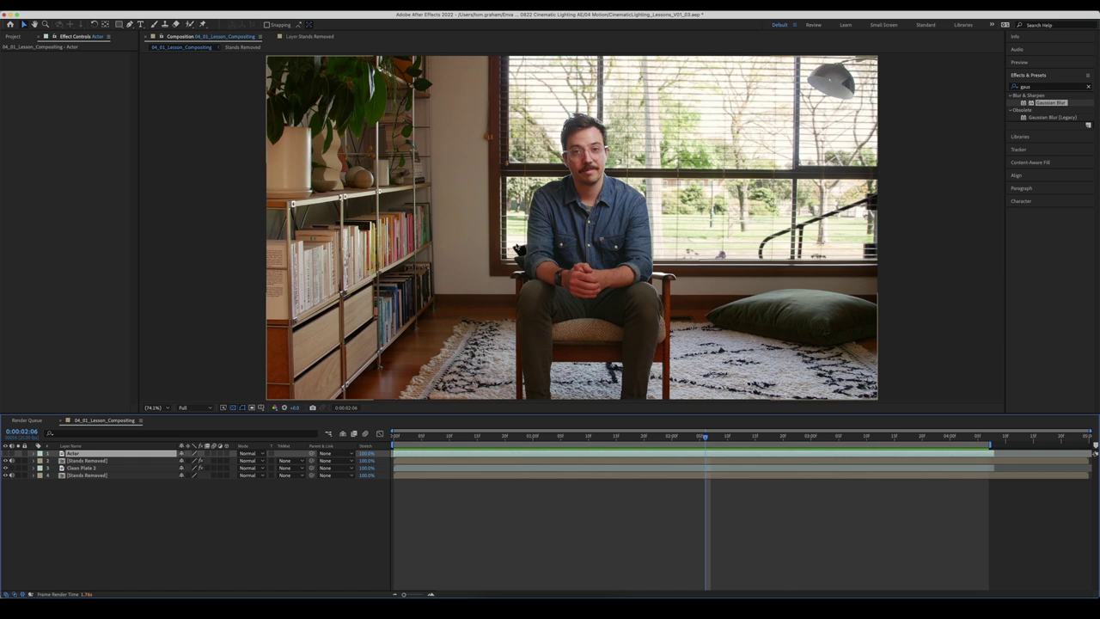
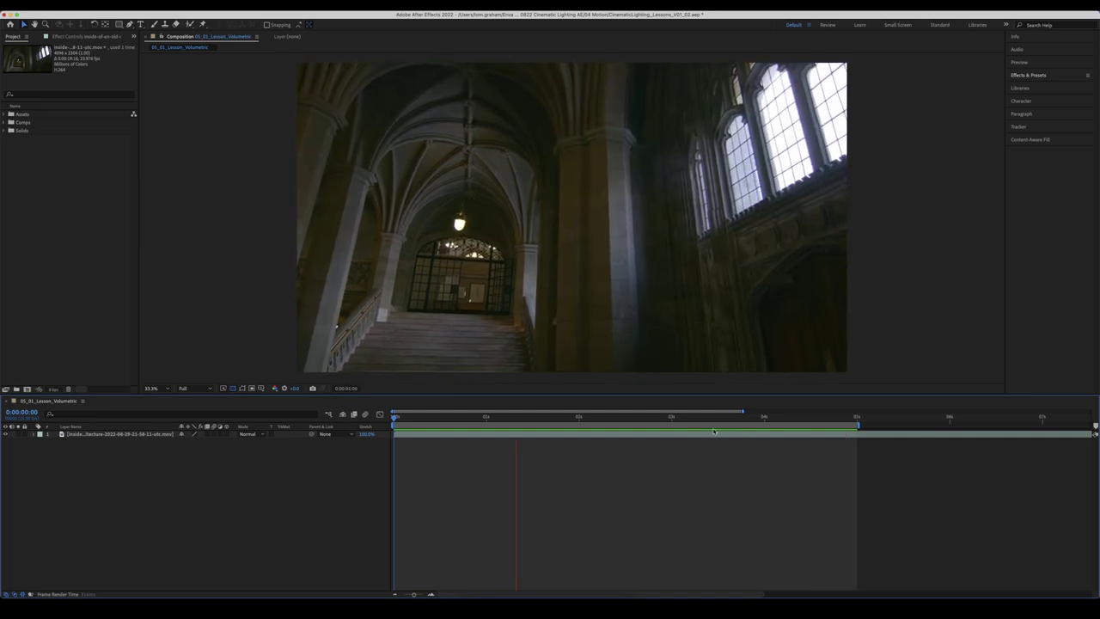
- Examine the church footage in 05_01_Lesson_Volumetric at 100% magnification at several times and in playback, and fit the frame back in view
click(752, 419)
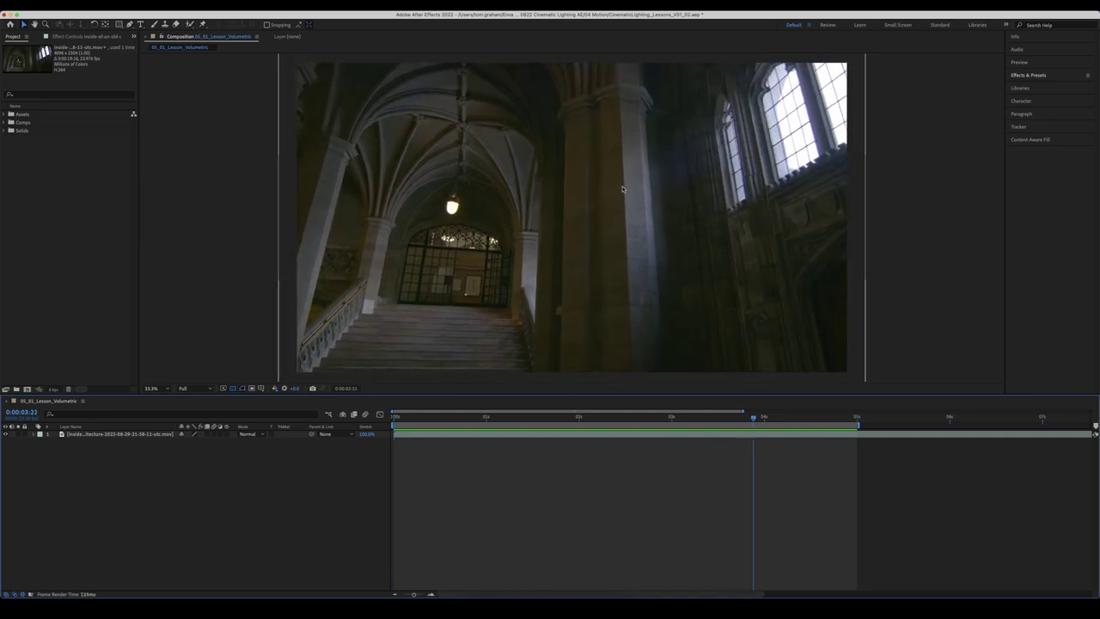
key(slash)
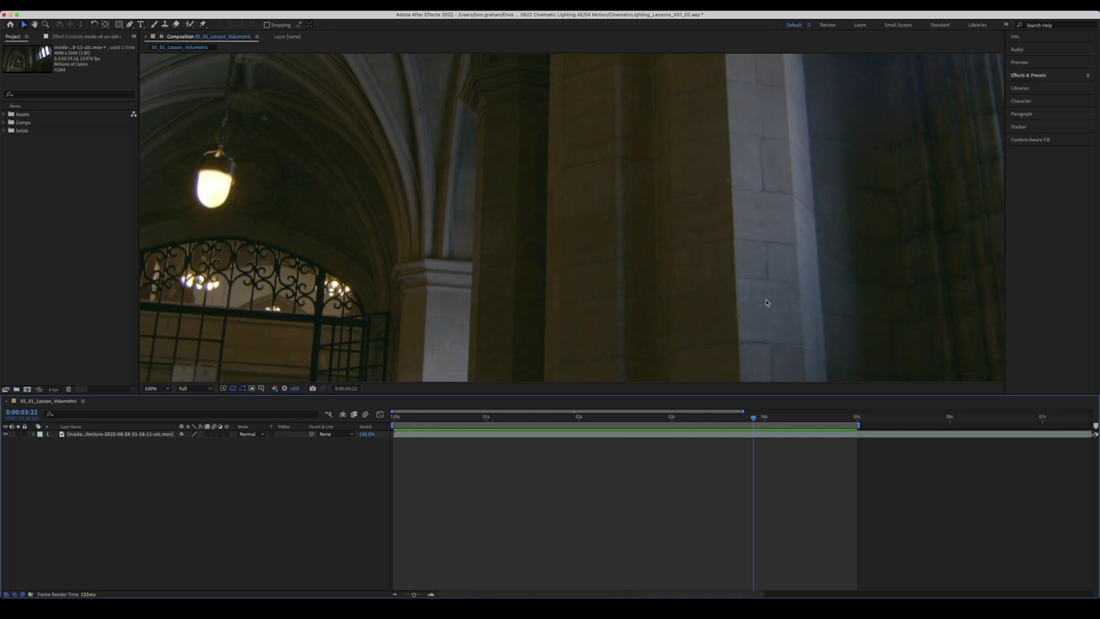
drag(753, 419, 527, 439)
drag(531, 351, 590, 281)
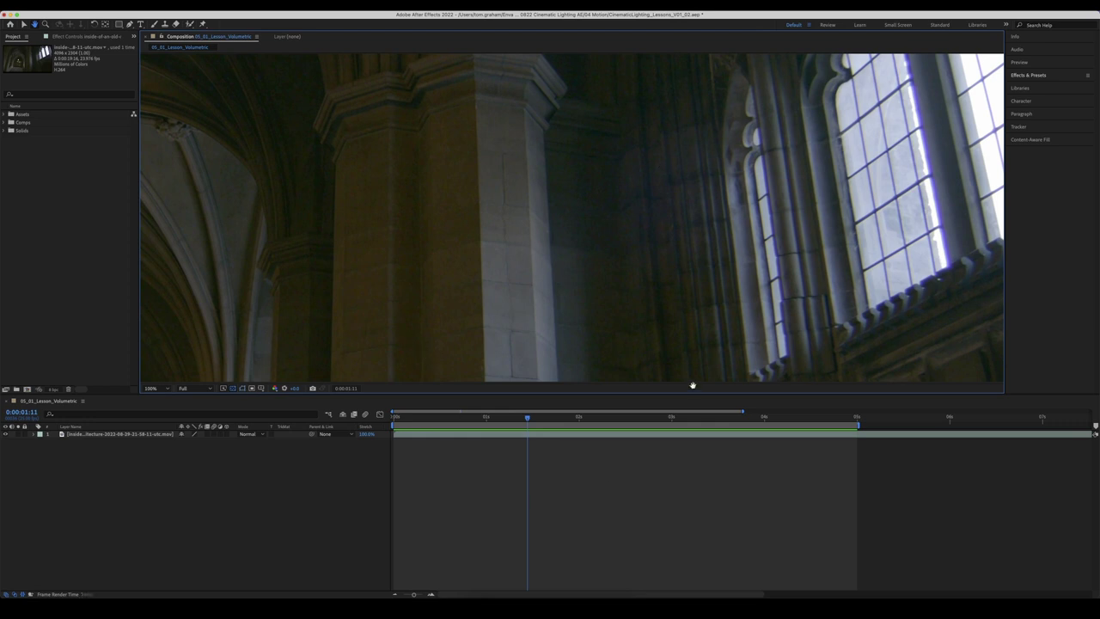
key(space)
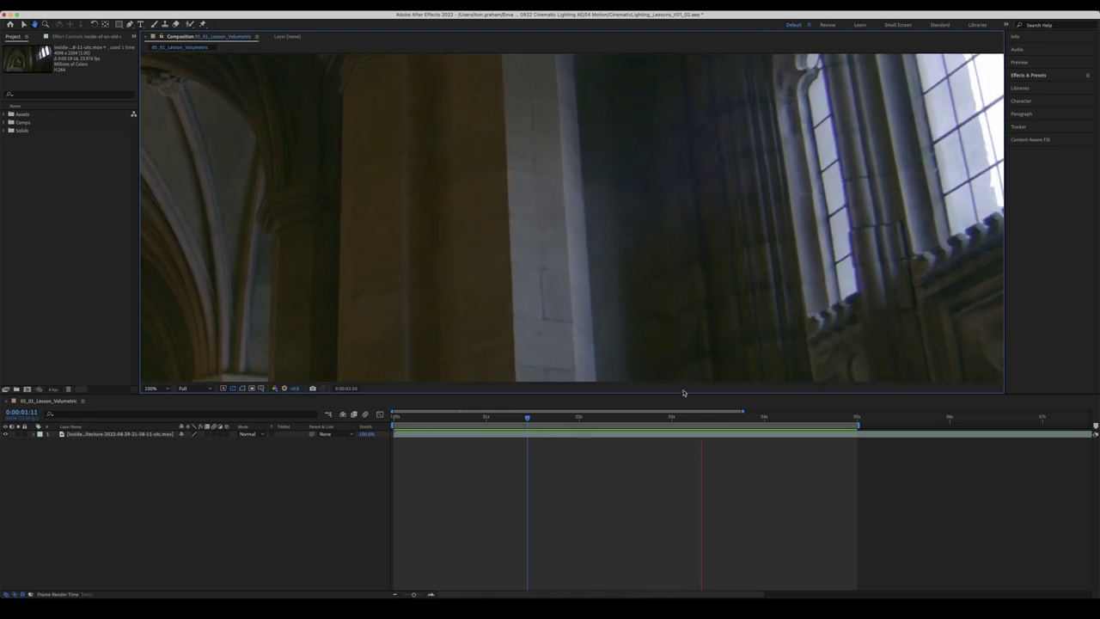
key(space)
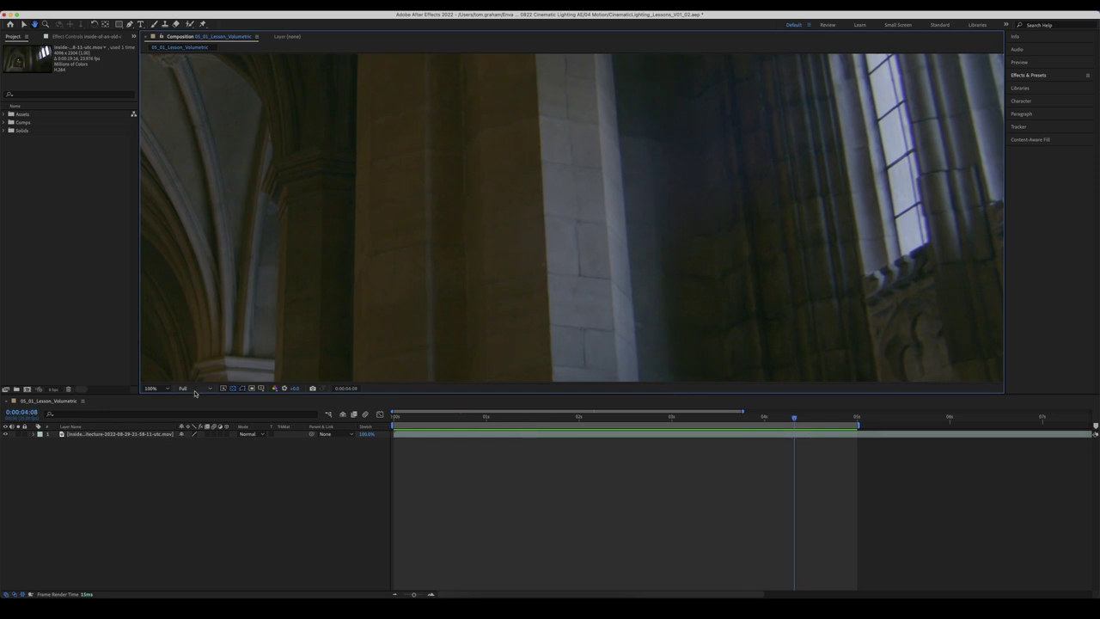
click(156, 388)
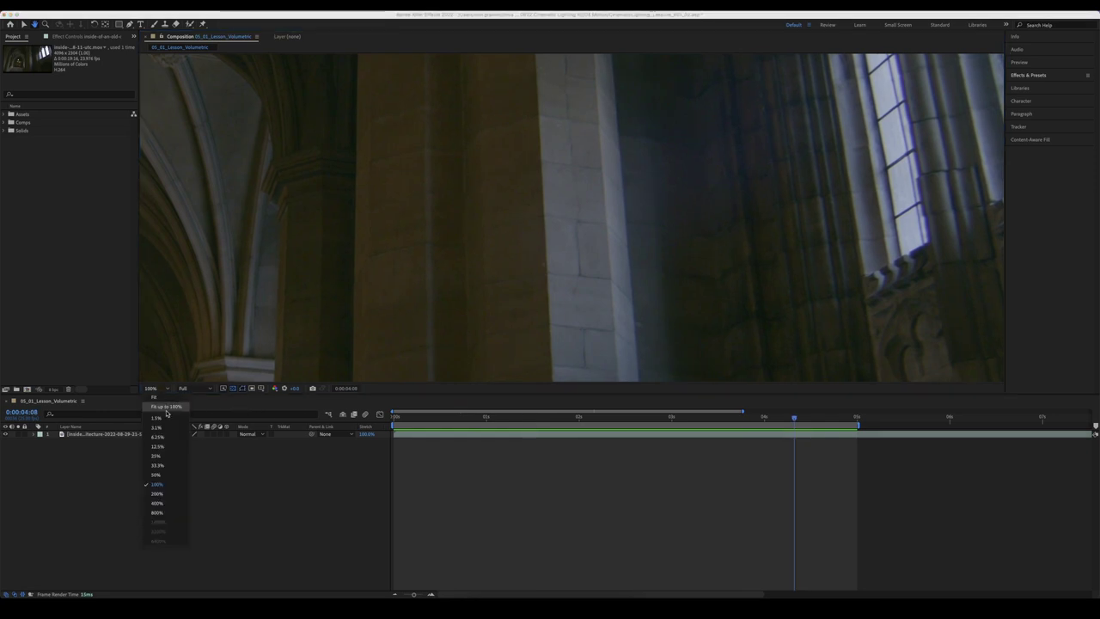
click(168, 413)
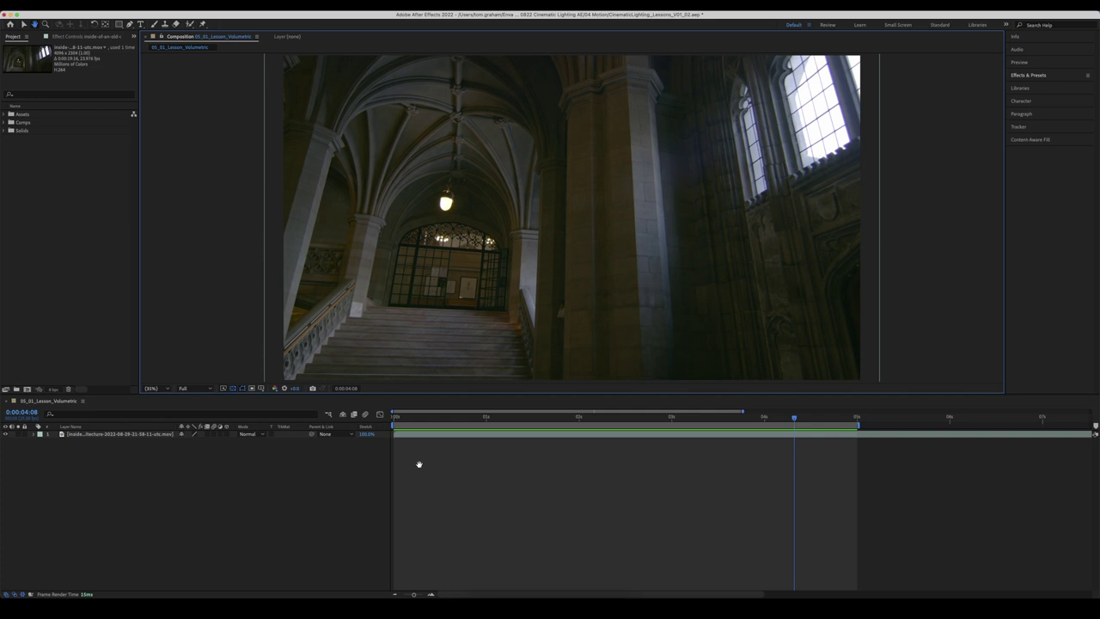
- Search the effects for "light ra" and apply CC Light Rays to the church footage layer
click(24, 26)
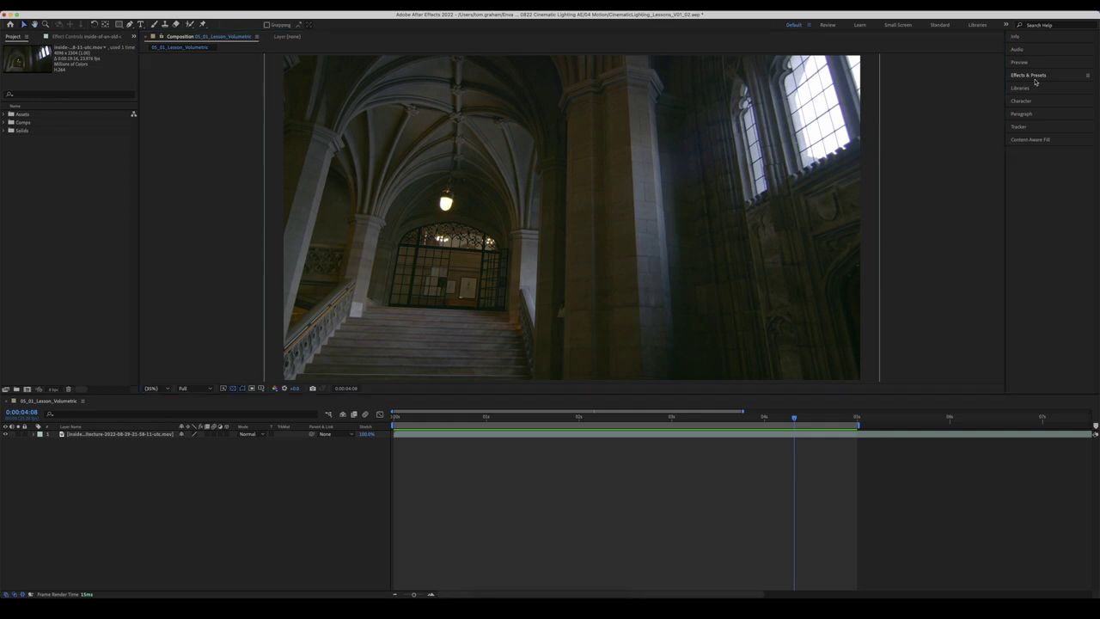
click(1039, 76)
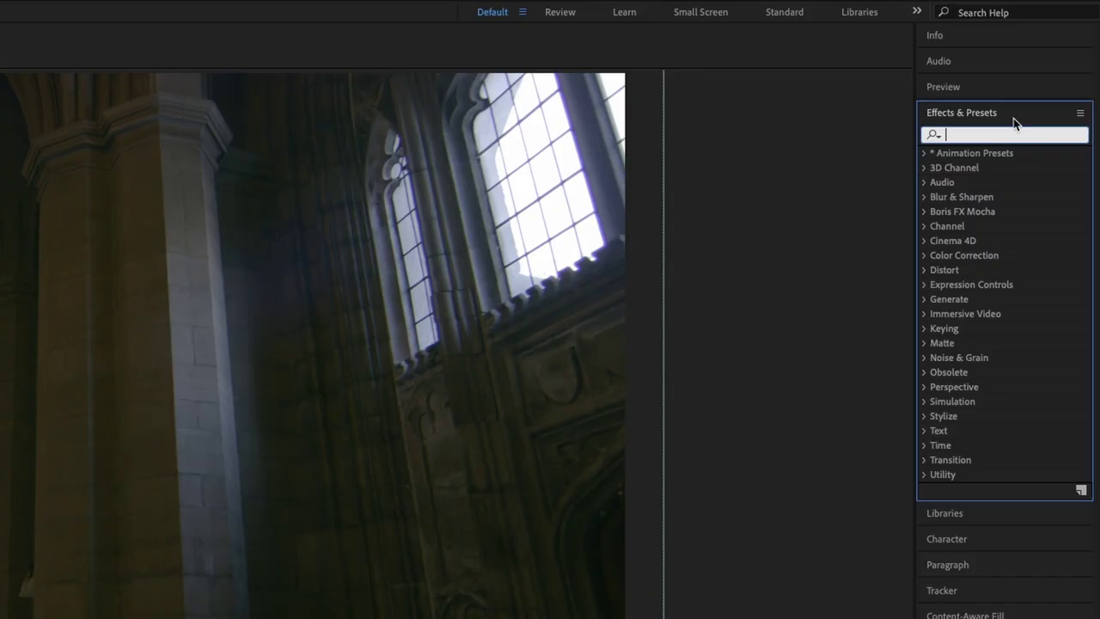
click(1005, 135)
text(light ra)
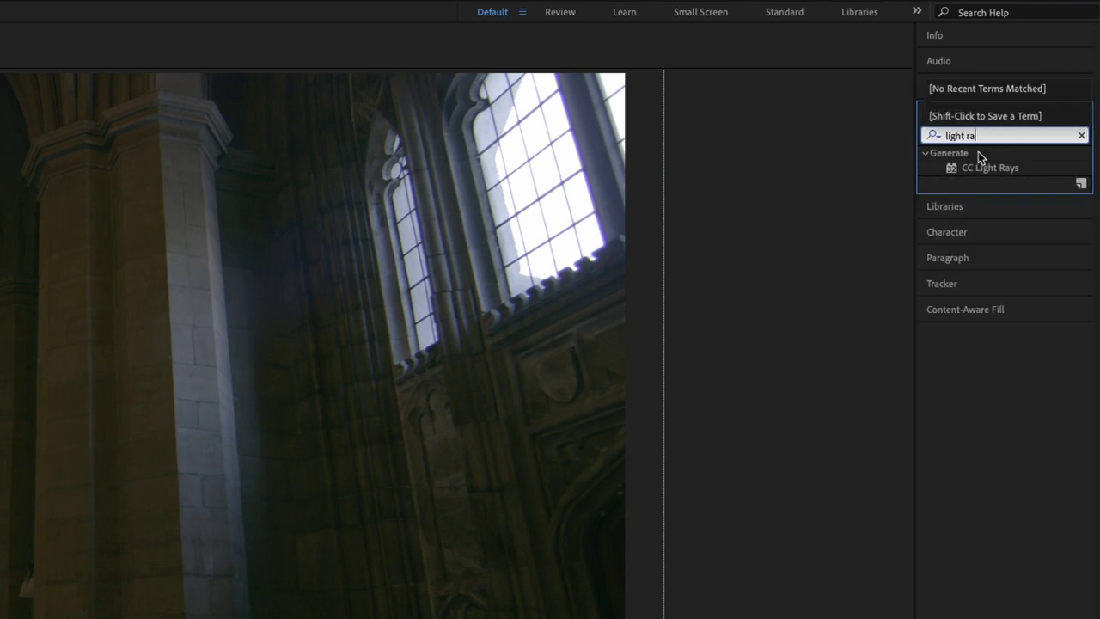
double_click(985, 166)
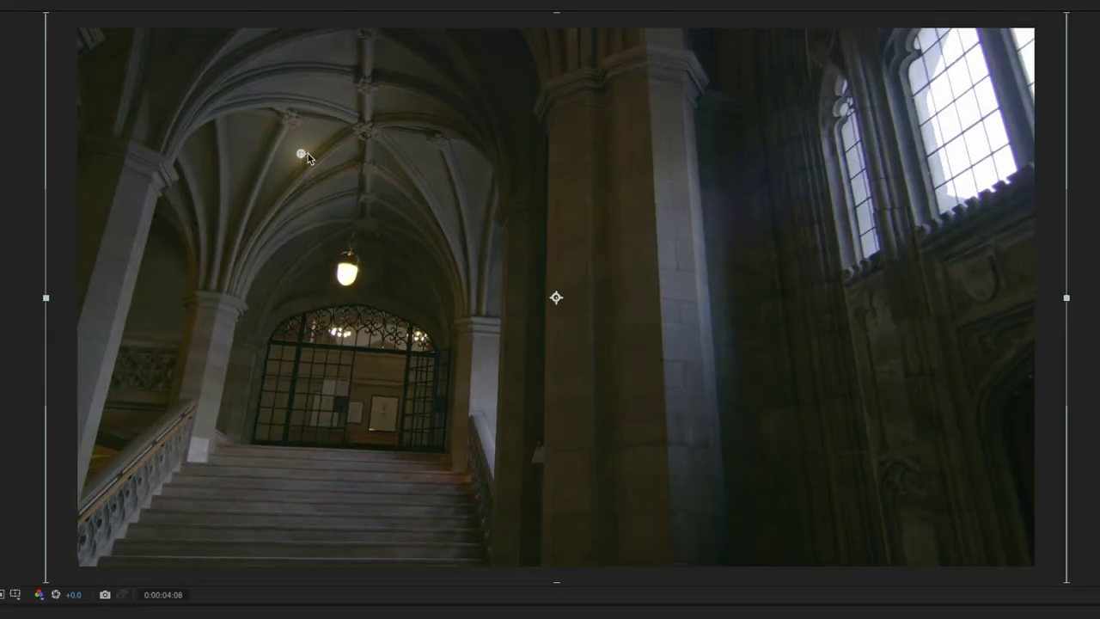
- Position the CC Light Rays center in the upper part of the middle church window at the first frame, at about 3382, 342
drag(604, 274, 935, 75)
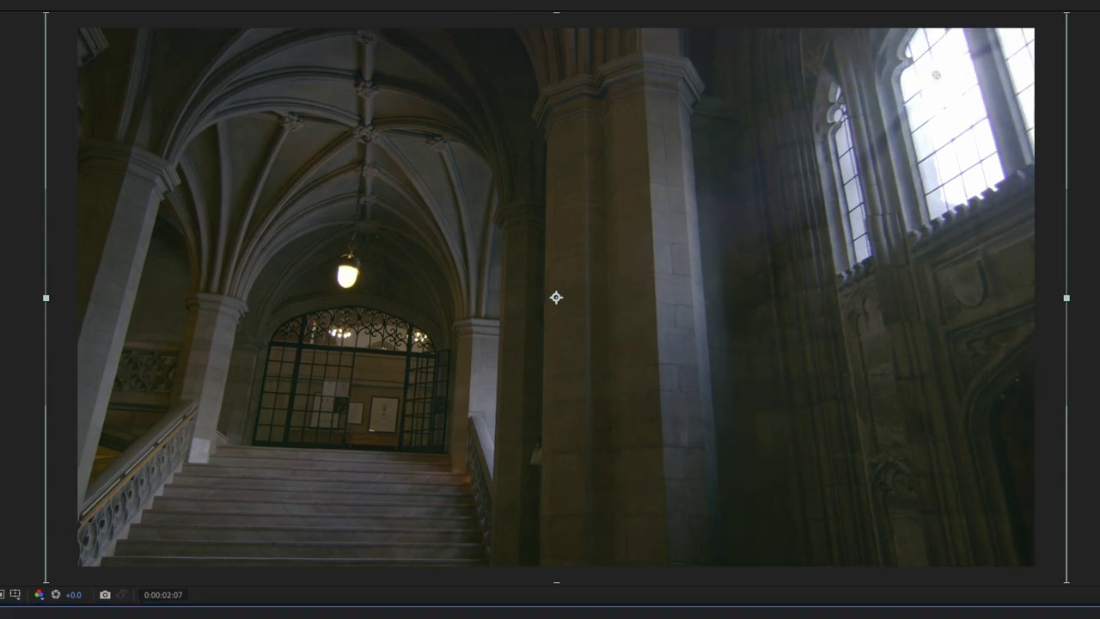
key(Home)
drag(937, 76, 888, 101)
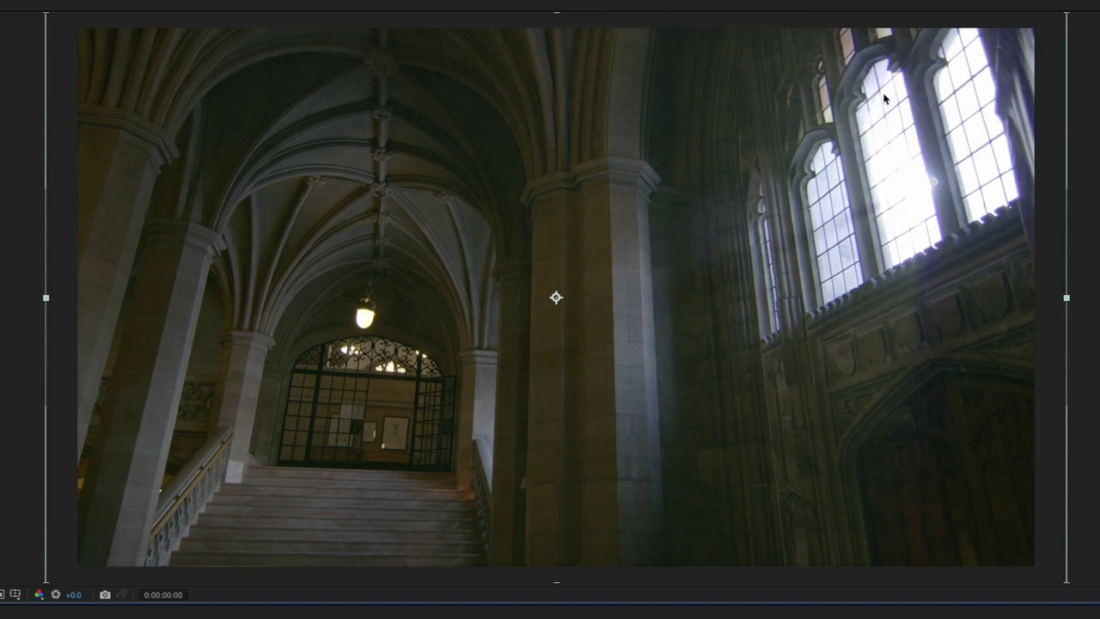
drag(922, 176, 889, 101)
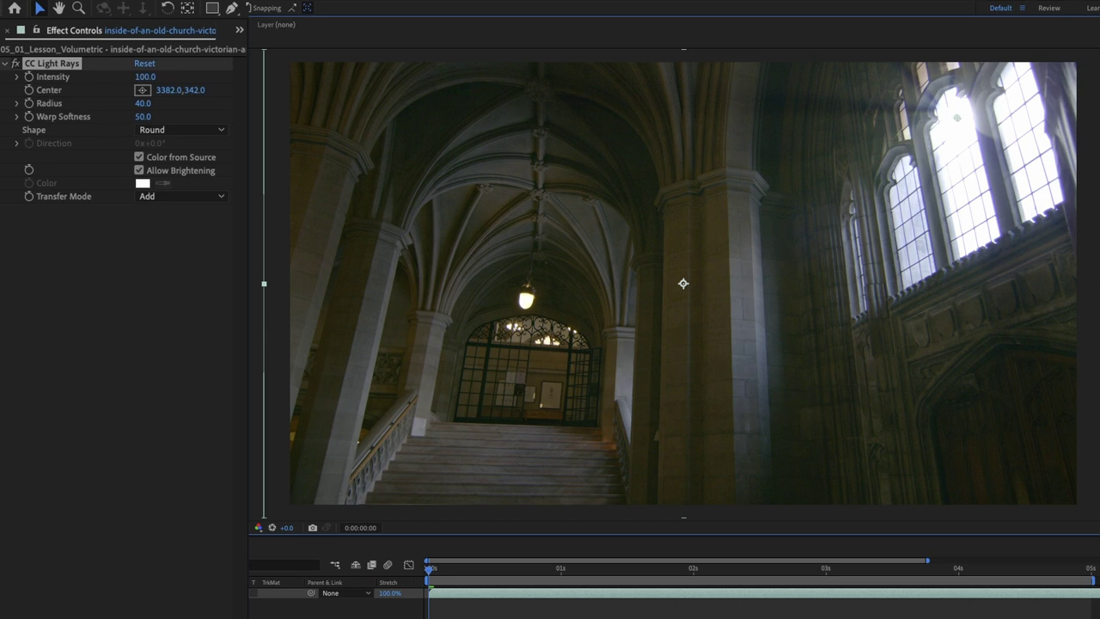
- Try a CC Light Rays Intensity of 649 on the church footage and restore it to 100
drag(157, 76, 312, 52)
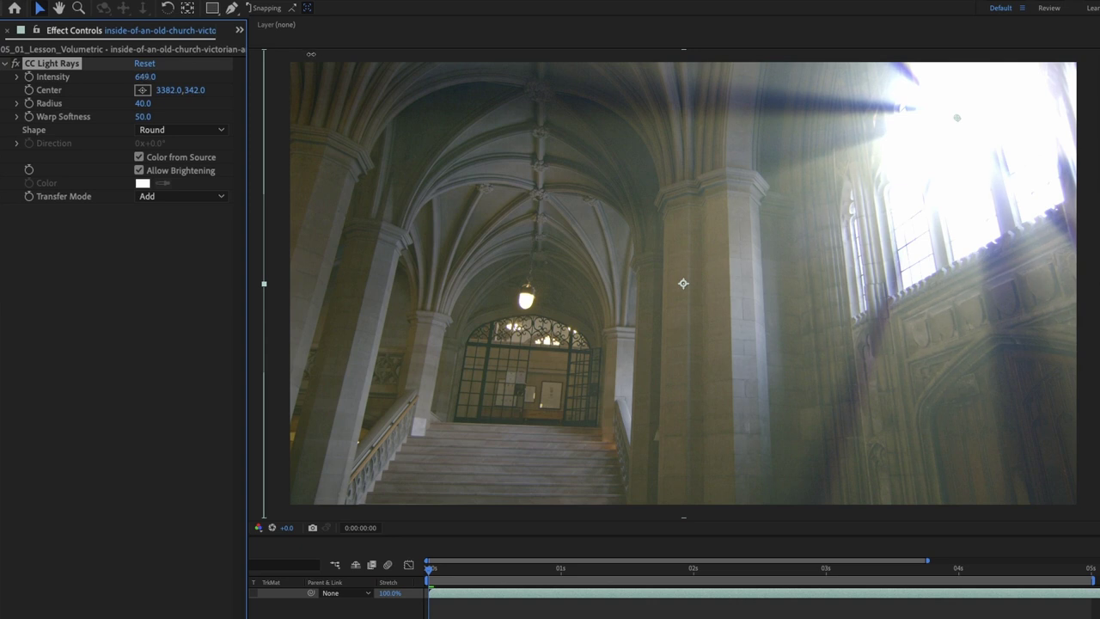
drag(310, 56, 94, 125)
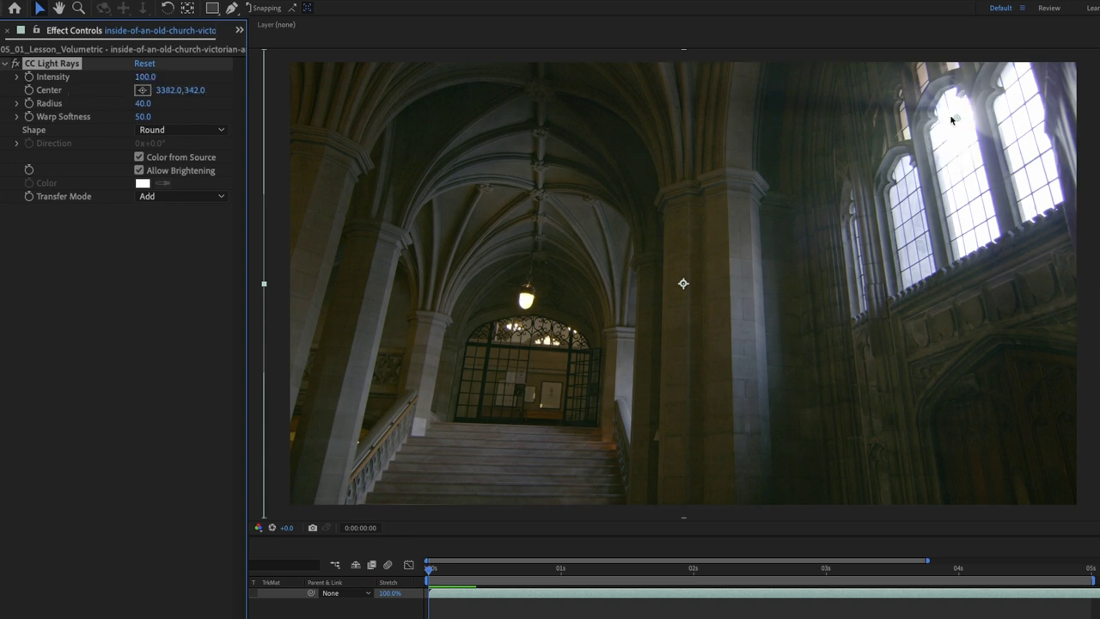
- Adjust the CC Light Rays Center to 3383, 333 and raise the Radius to 1876
drag(159, 90, 172, 87)
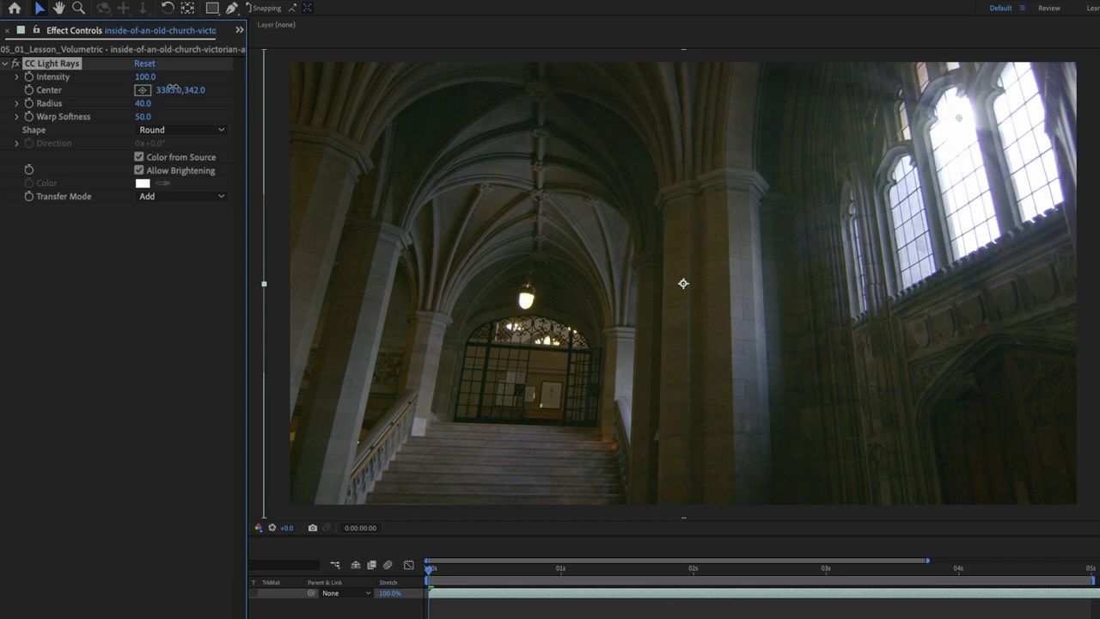
drag(959, 120, 958, 118)
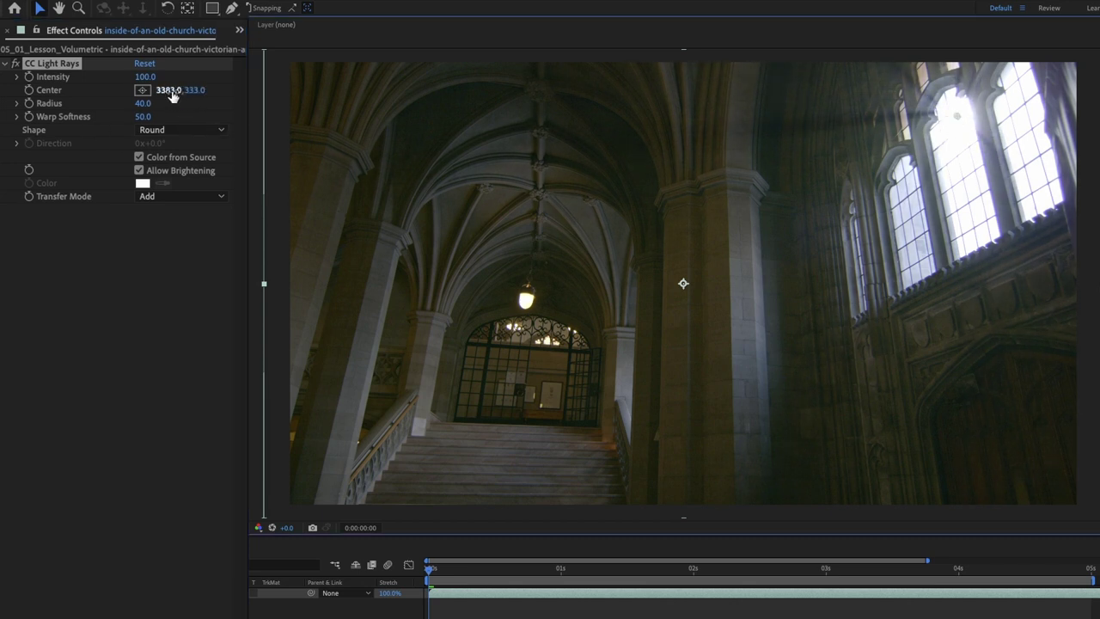
drag(142, 105, 1092, 138)
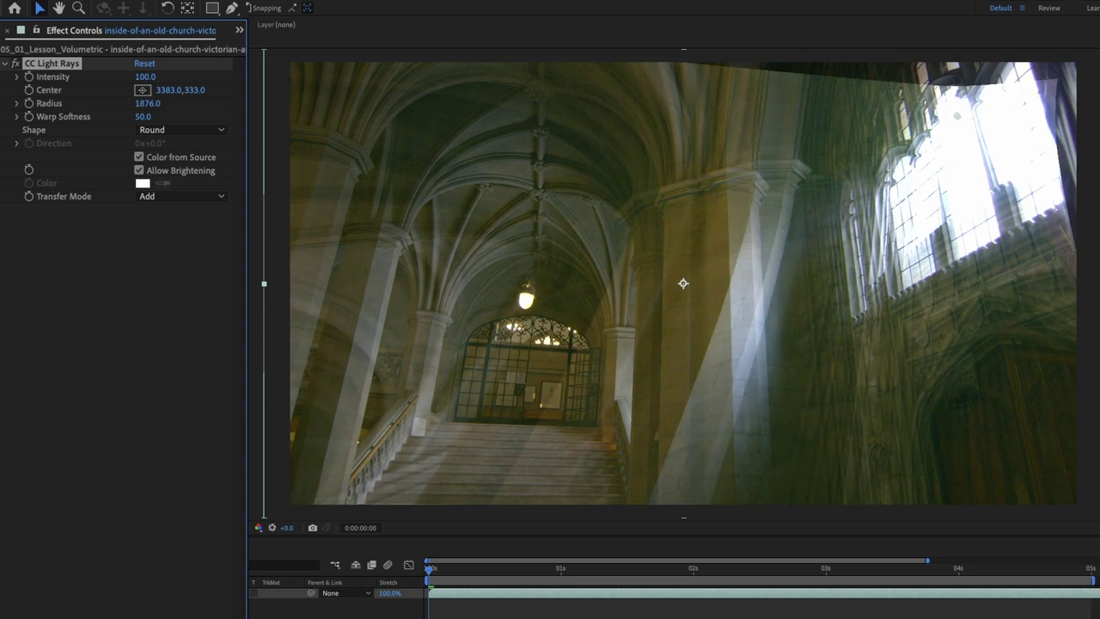
- Set the CC Light Rays Radius to 40, Warp Softness to 39 and Shape to Square
drag(1074, 135, 110, 133)
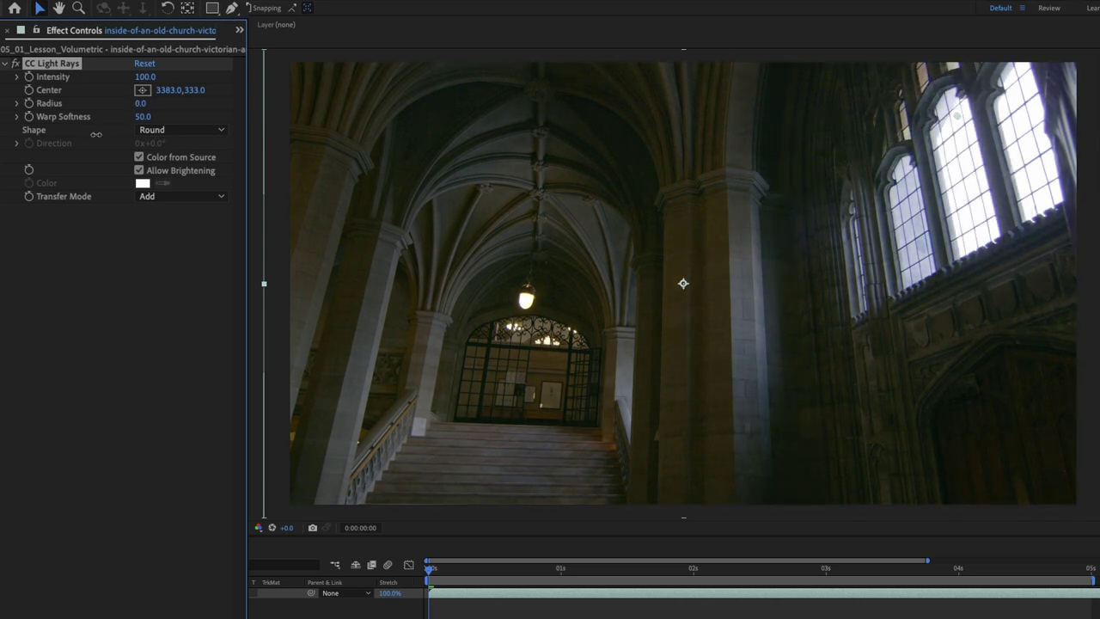
drag(98, 134, 121, 124)
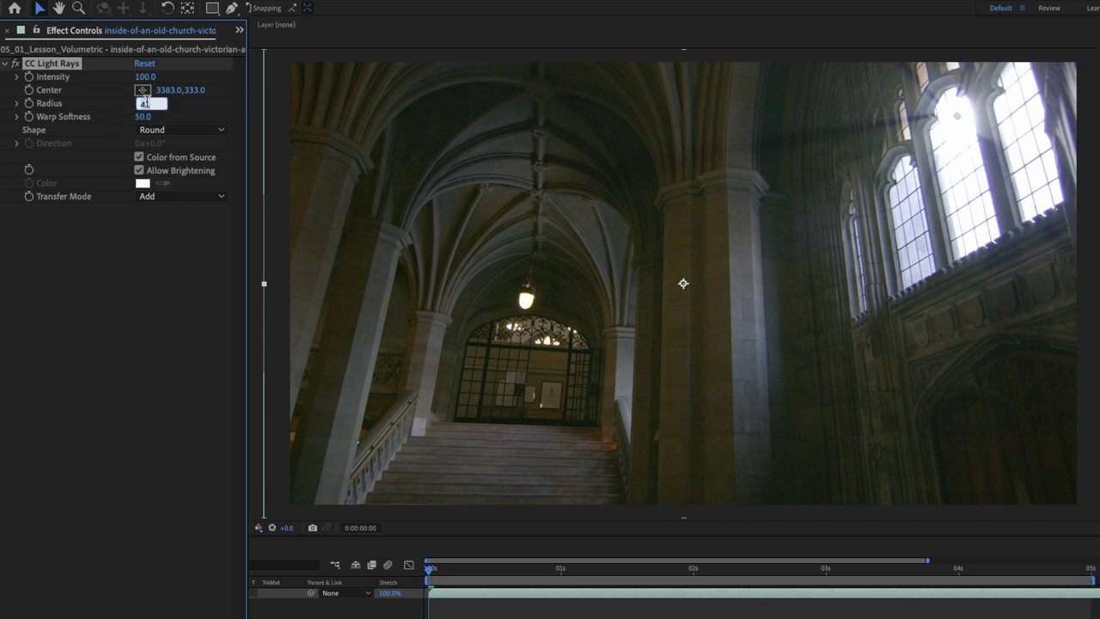
key(Return)
mouse_move(142, 116)
mouse_down()
mouse_move(92, 127)
mouse_move(123, 126)
mouse_up()
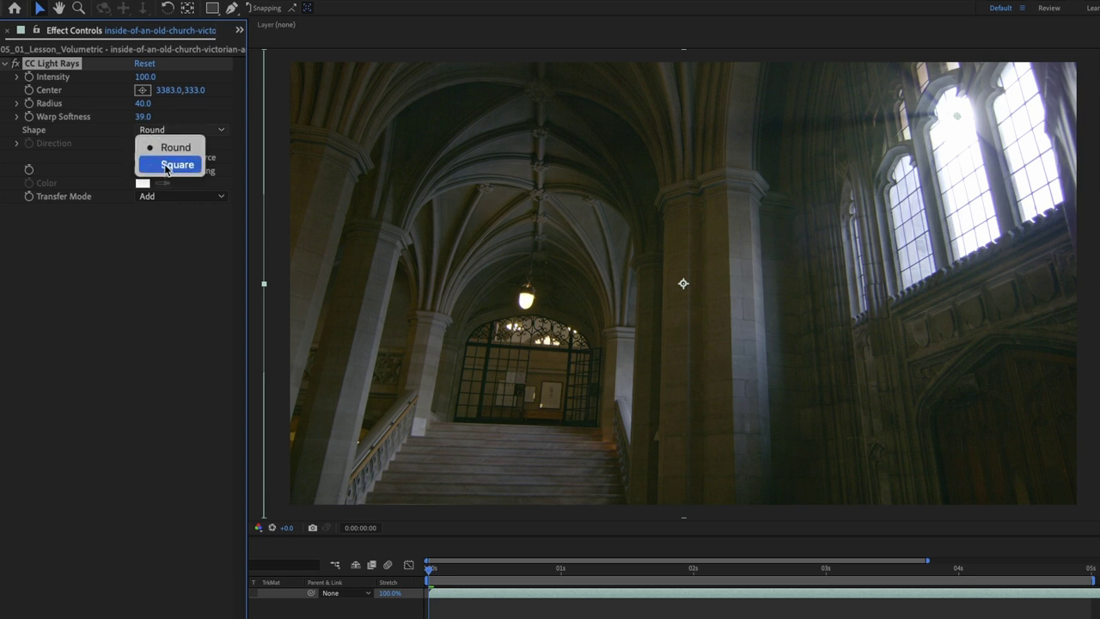
click(168, 170)
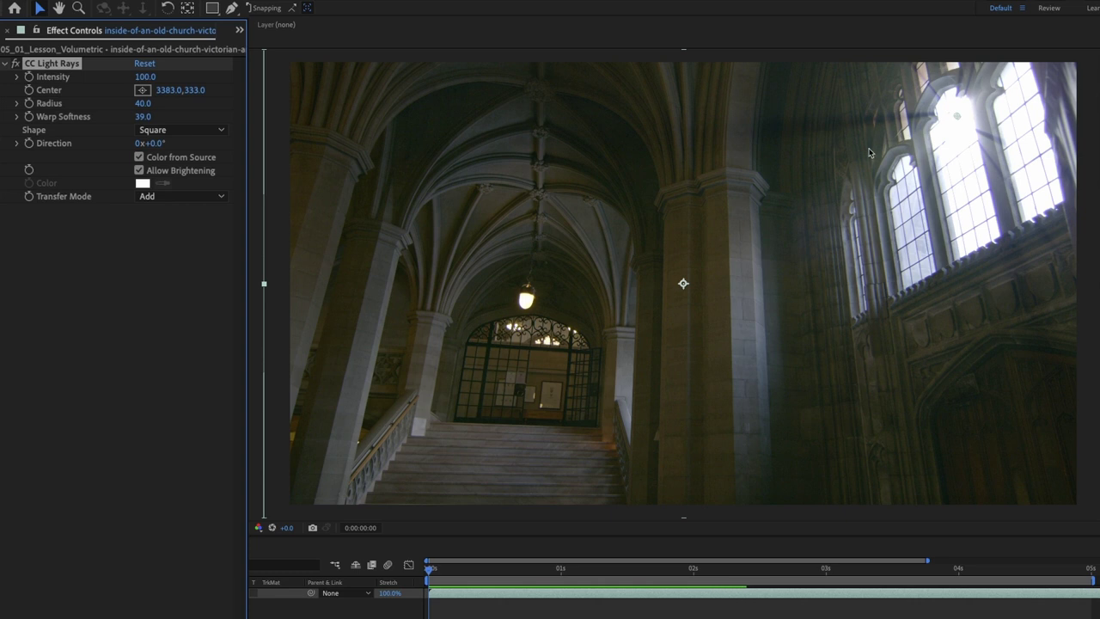
- Try custom red and yellow ray colors with Color from Source disabled, and re-enable Color from Source
click(139, 158)
click(142, 183)
click(189, 405)
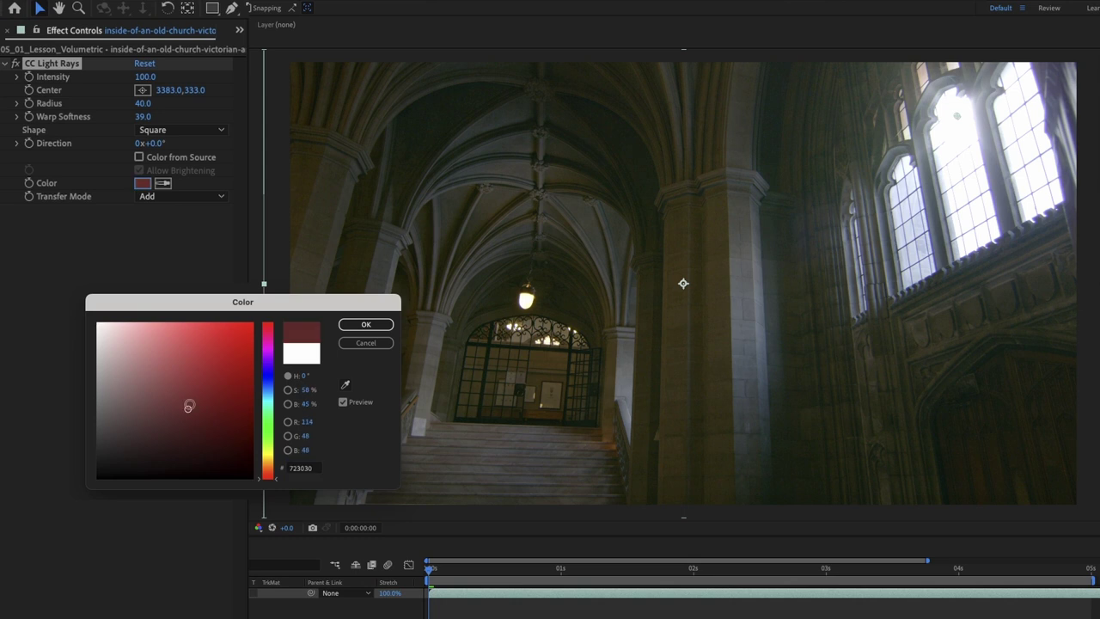
drag(189, 405, 305, 254)
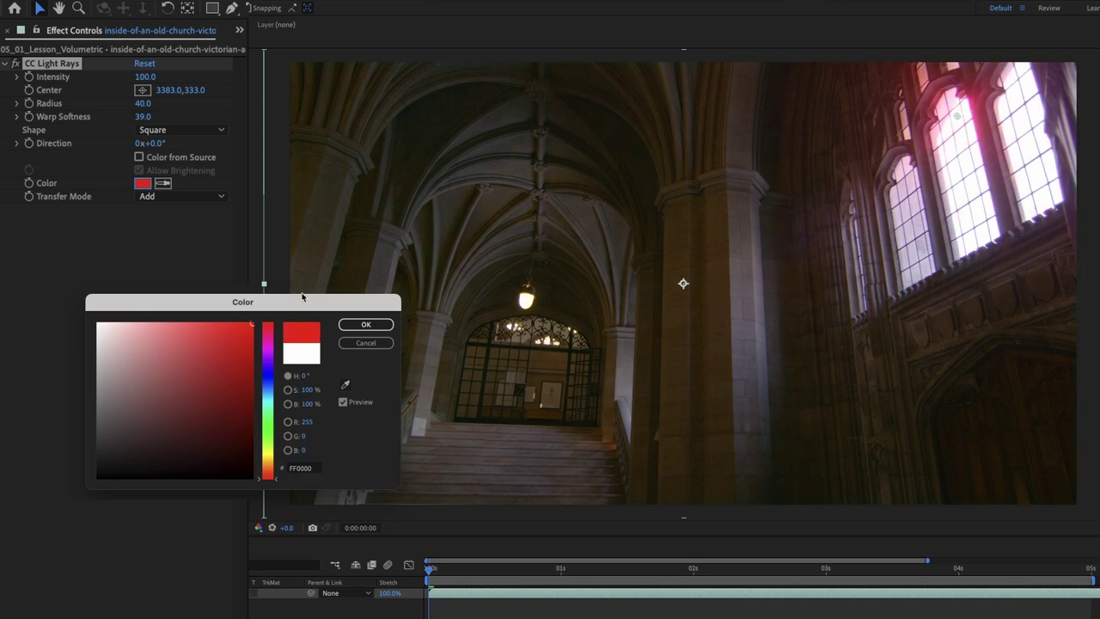
click(274, 456)
click(223, 342)
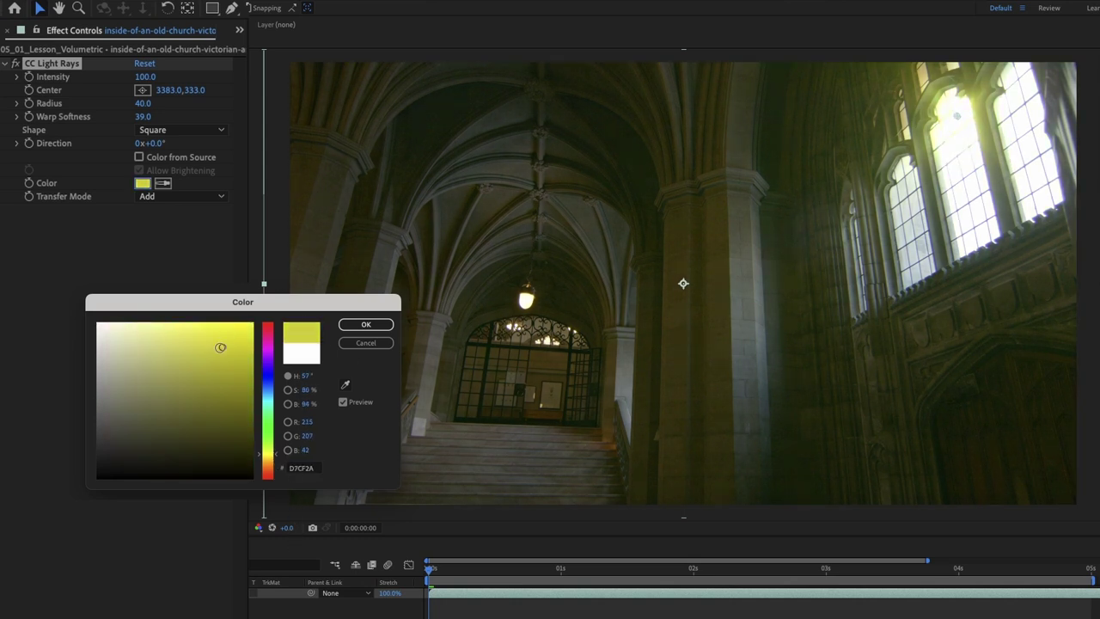
click(366, 324)
click(159, 160)
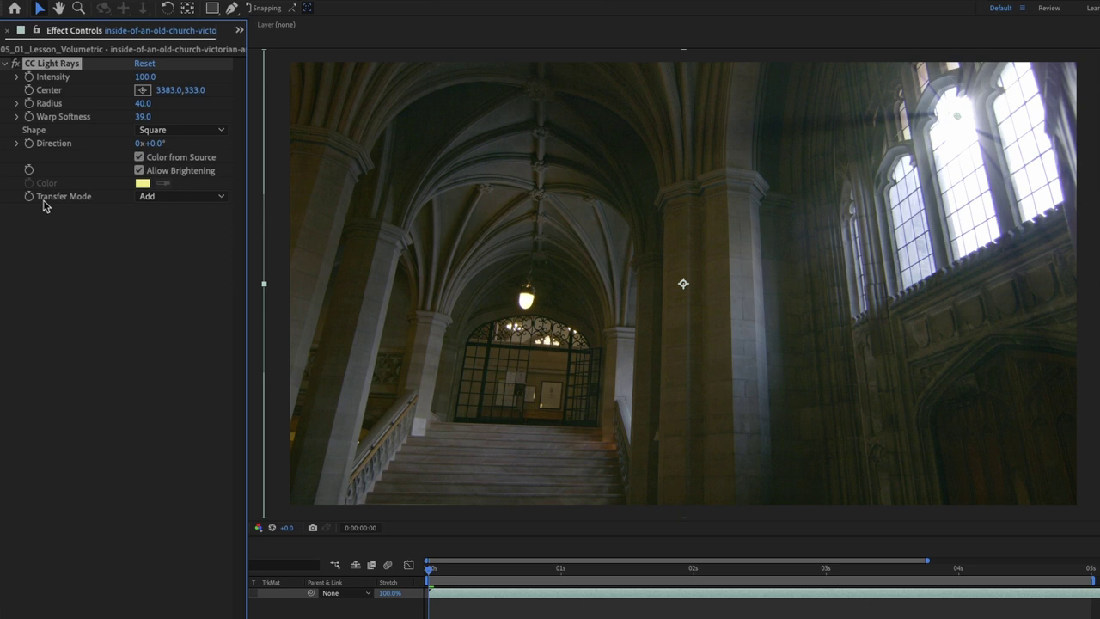
- Try the Lighten transfer mode on CC Light Rays, and settle on Screen
click(192, 200)
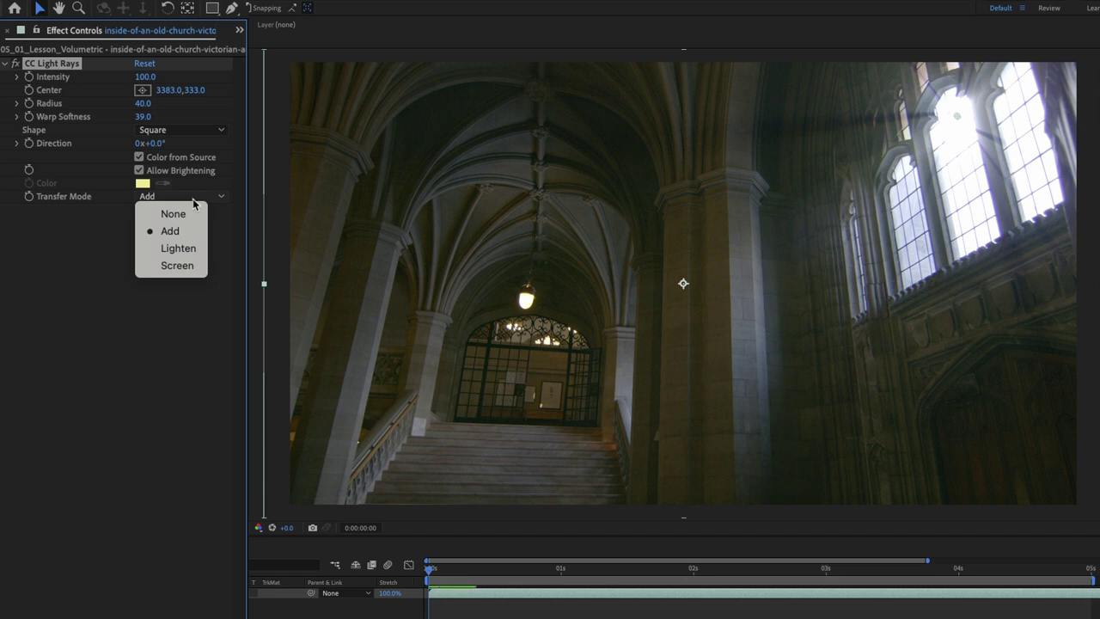
click(178, 249)
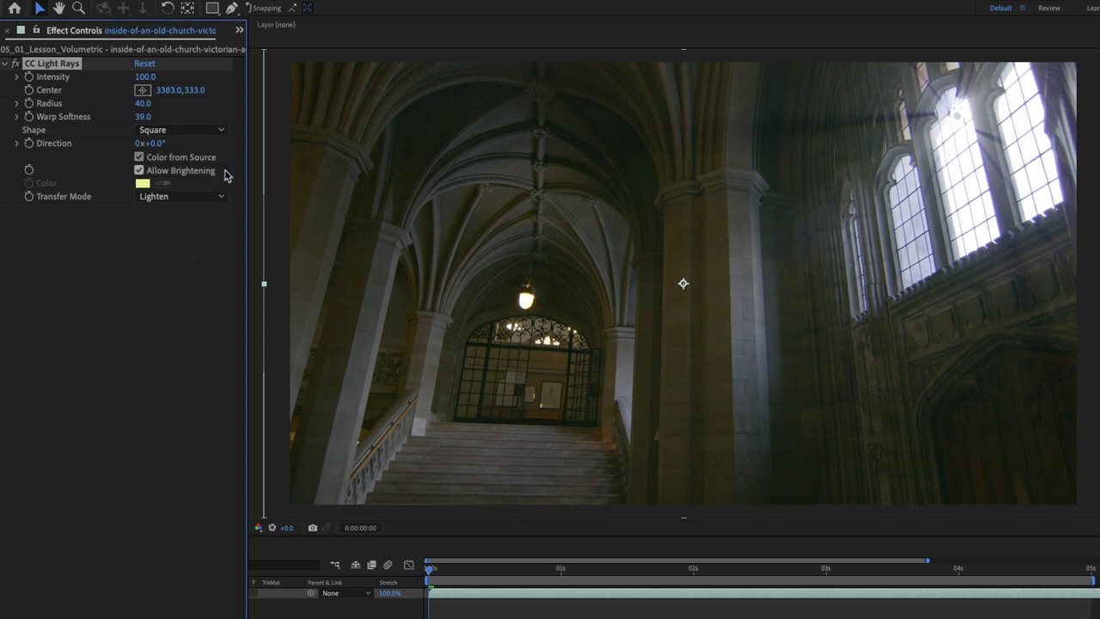
click(192, 198)
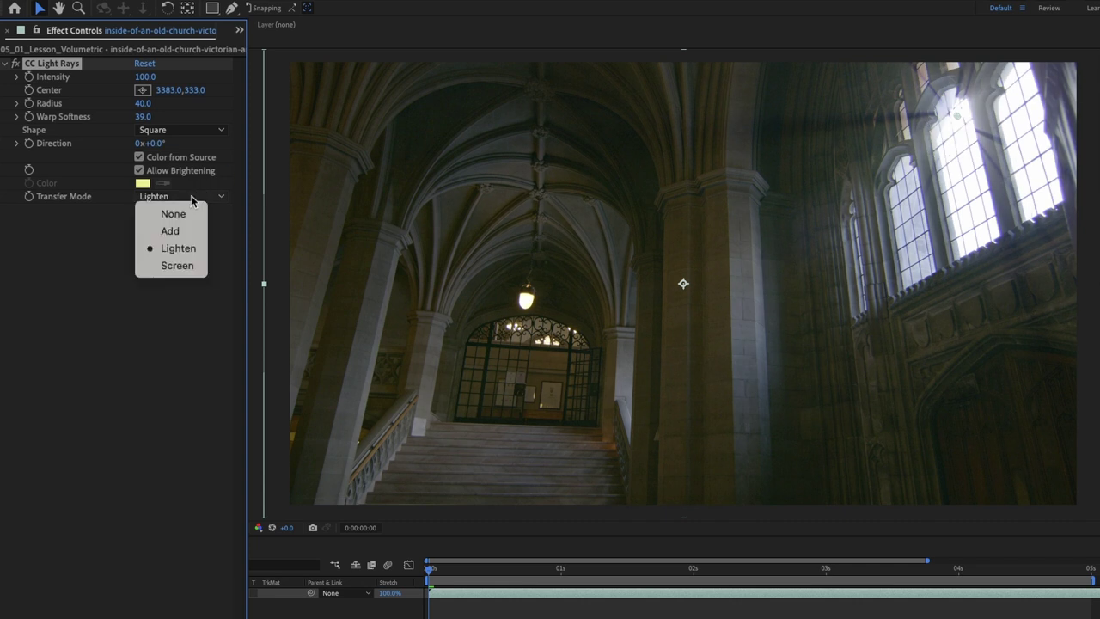
click(179, 265)
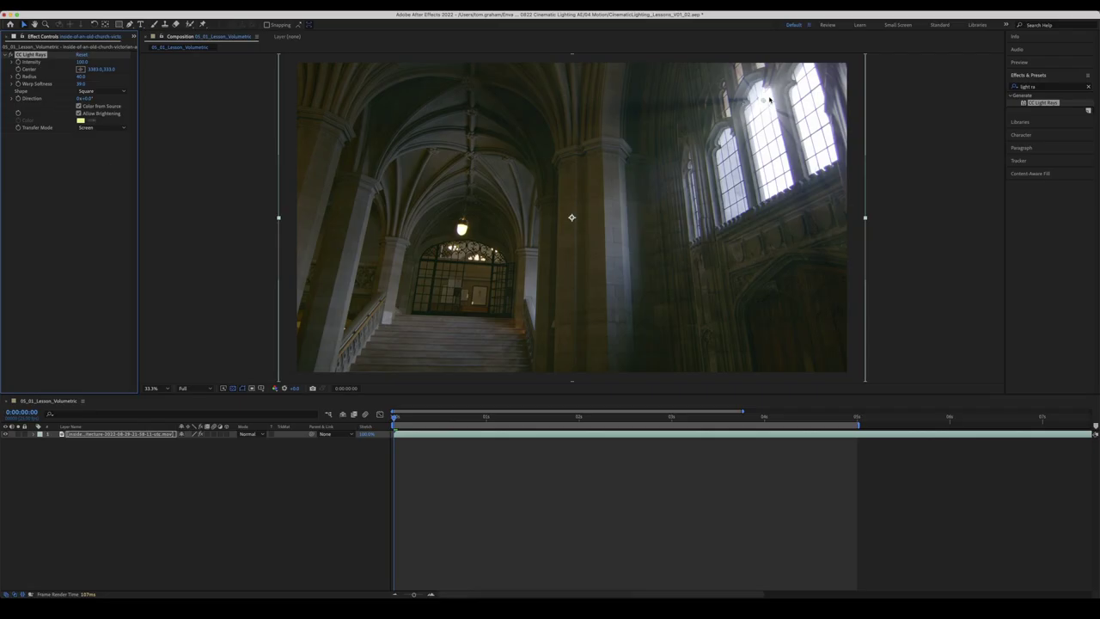
- Add a CC Light Rays Center keyframe at the first frame and reveal the layer's keyframed properties
mouse_move(402, 418)
mouse_down()
mouse_move(540, 418)
mouse_move(381, 421)
mouse_up()
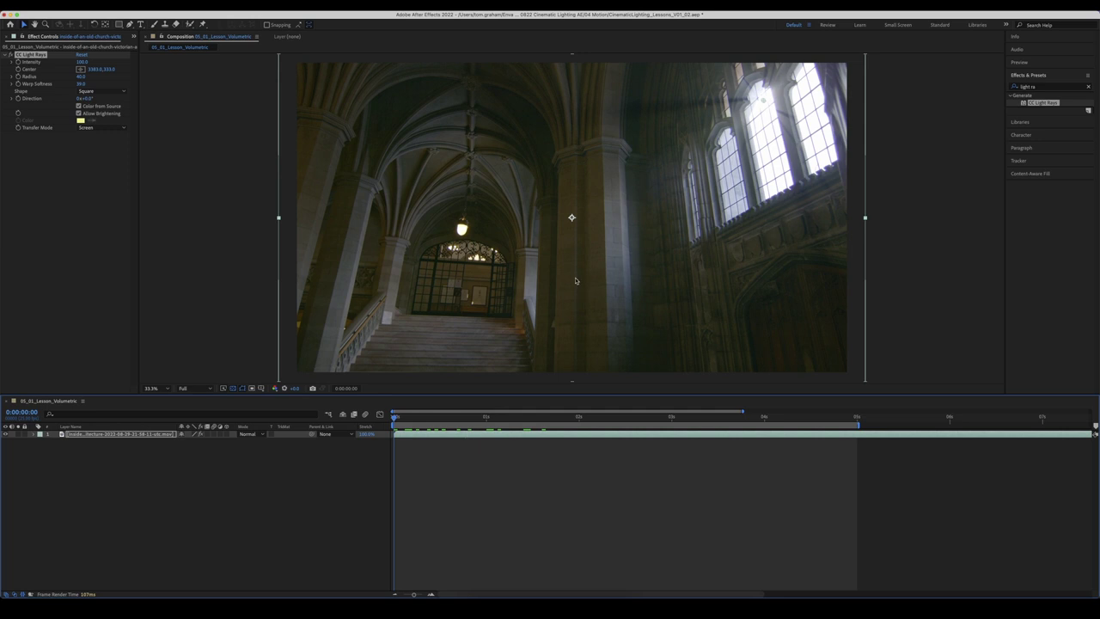
click(459, 441)
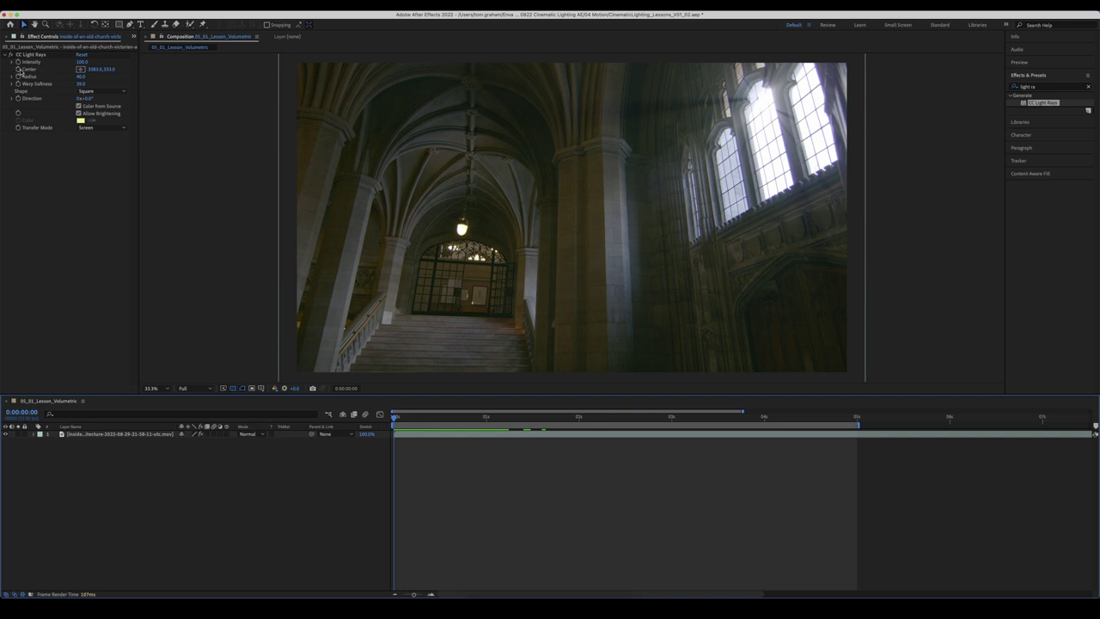
click(21, 71)
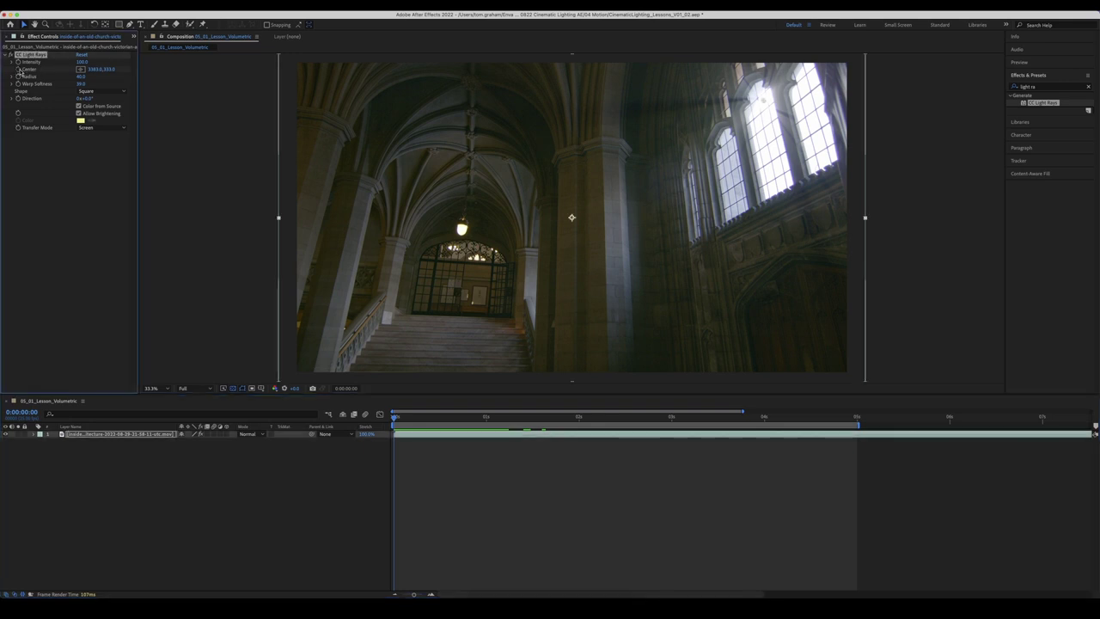
key(u)
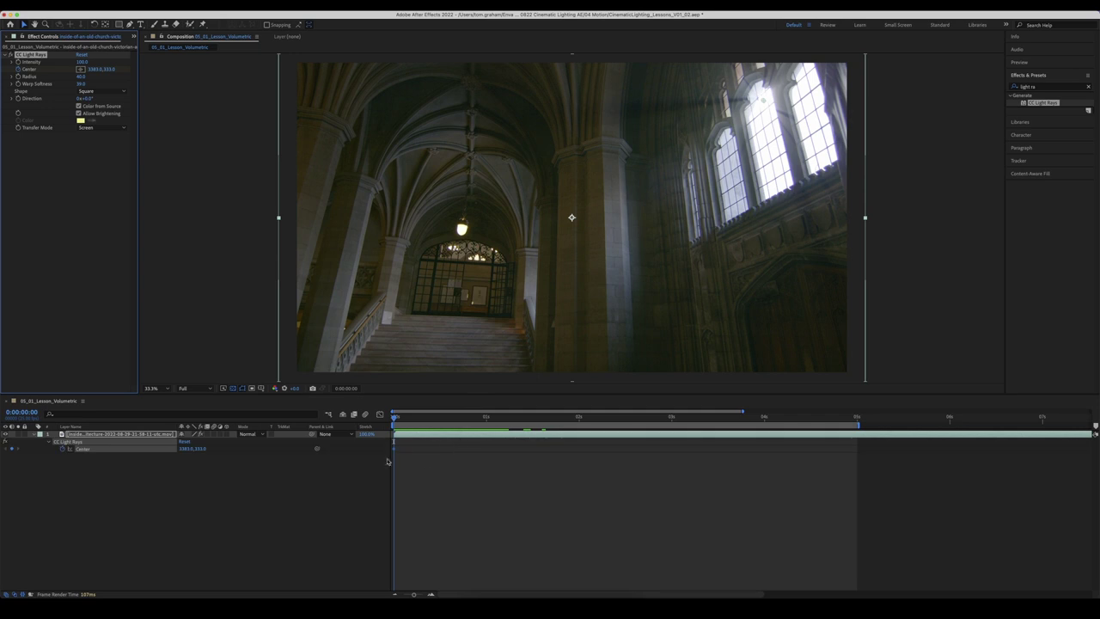
- Try a Center keyframe at 0:00:02:17, moving the light source to the upper edge of the frame above the windows
drag(394, 415, 855, 411)
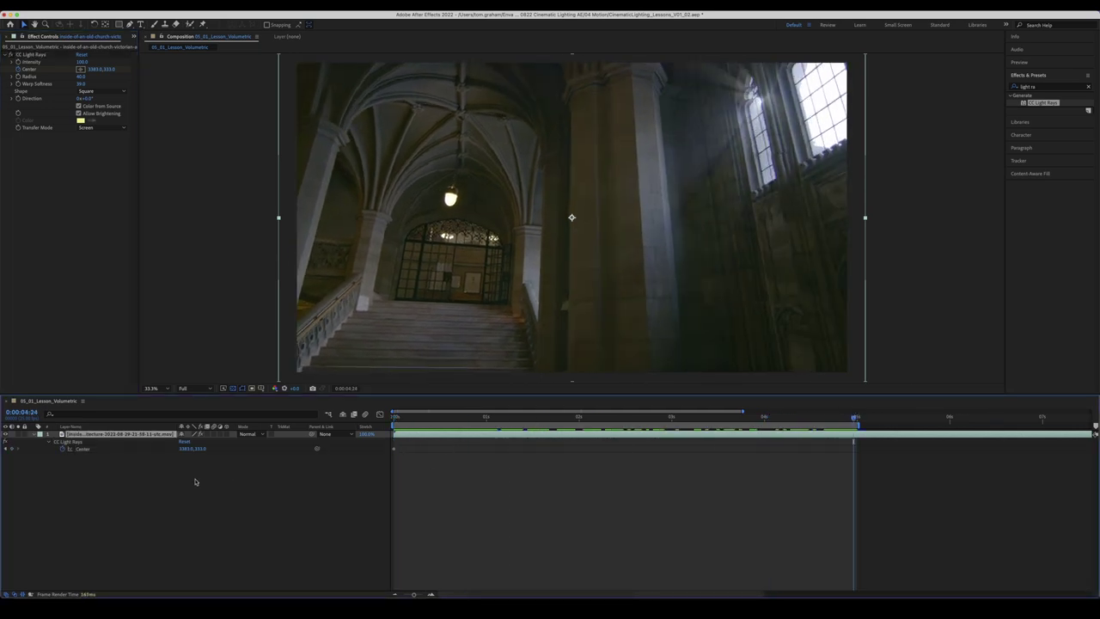
click(101, 449)
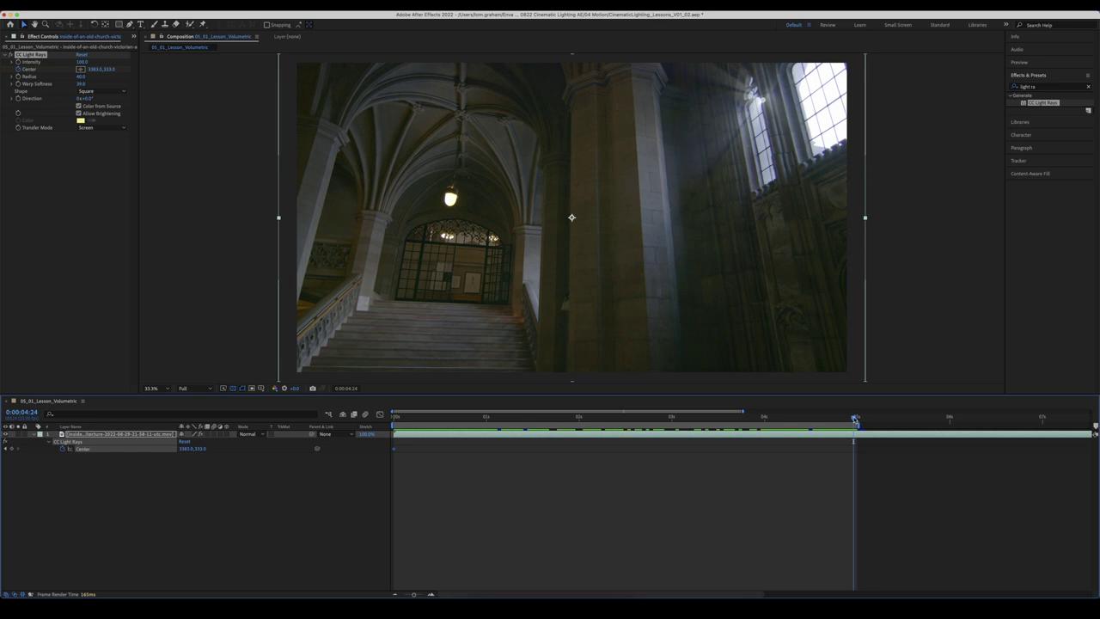
drag(843, 439, 391, 434)
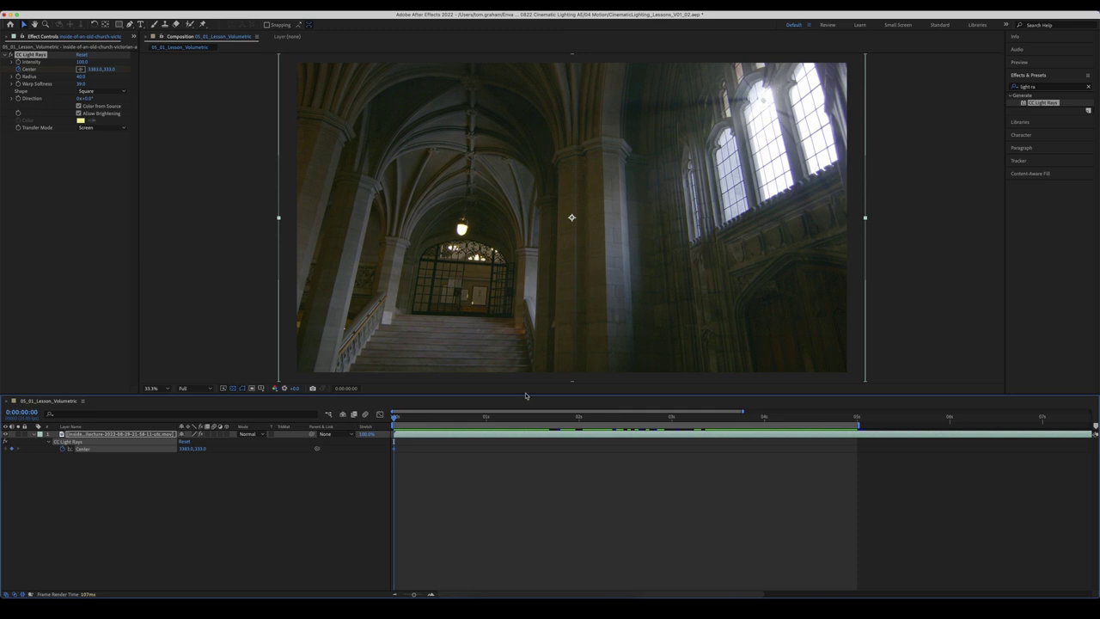
drag(396, 419, 643, 387)
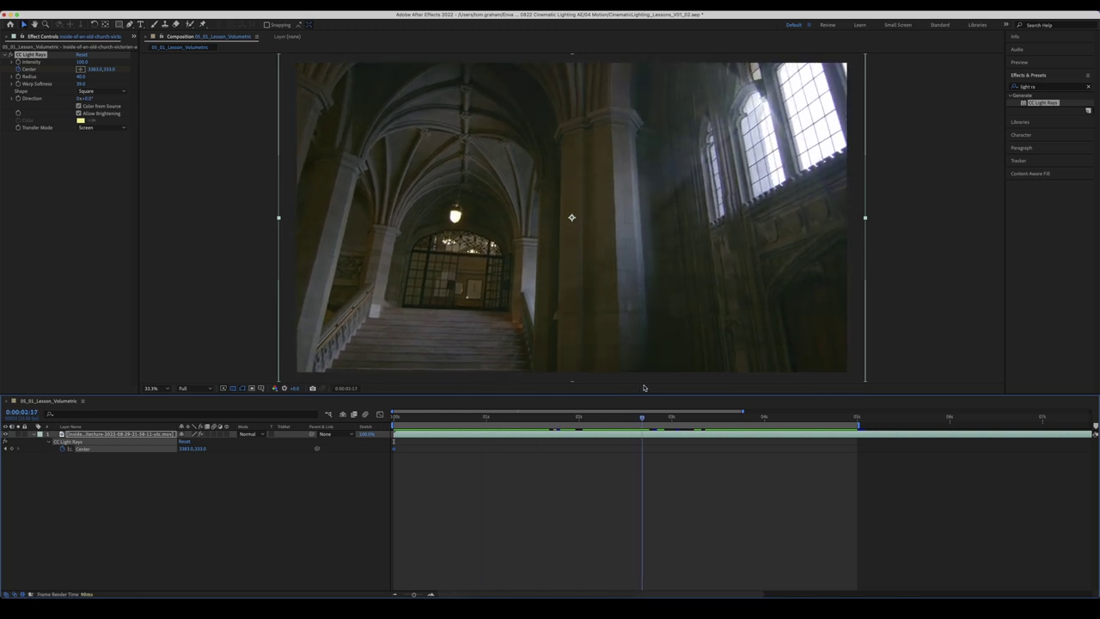
drag(761, 92, 801, 62)
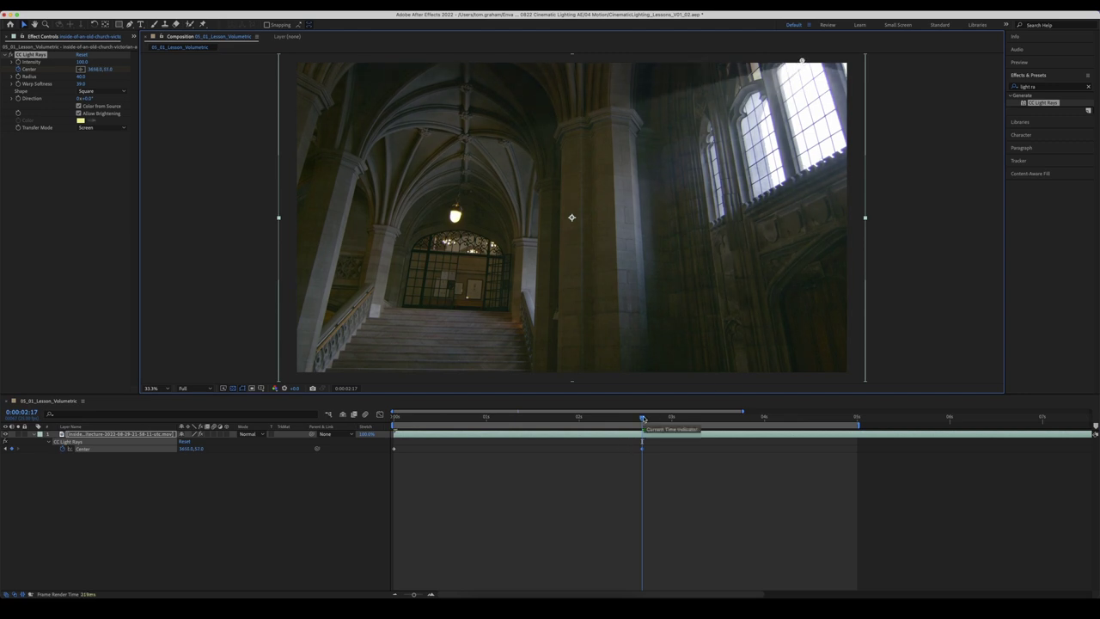
- Keyframe the light rays' Center at 0:00:04:23, placing it outside the layer just above its upper right corner
key(comma)
key(comma)
drag(641, 419, 381, 441)
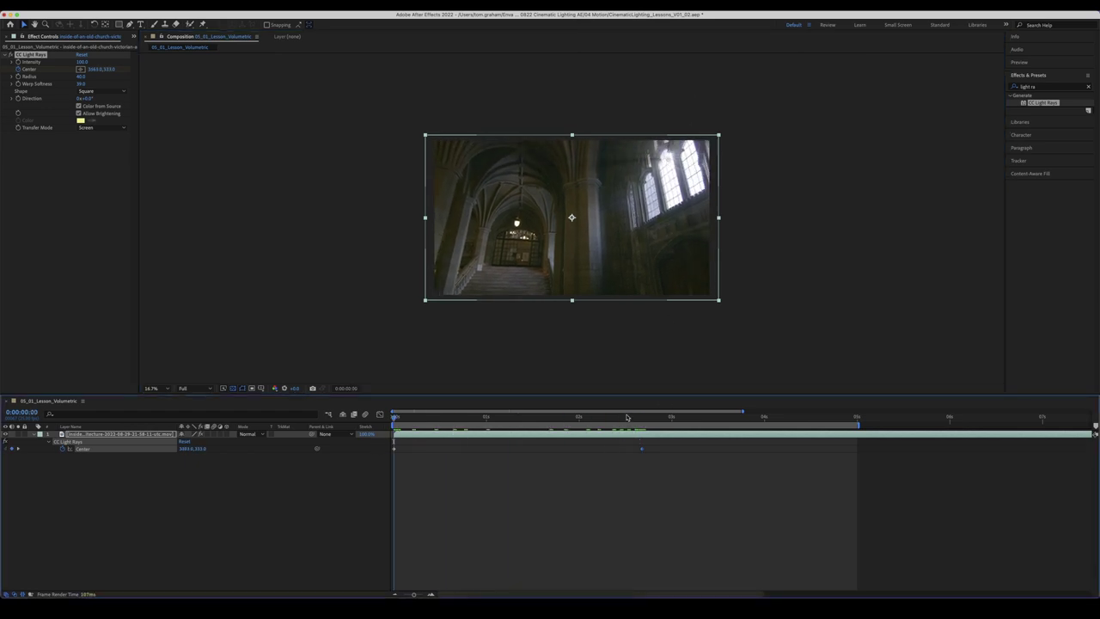
drag(627, 418, 643, 418)
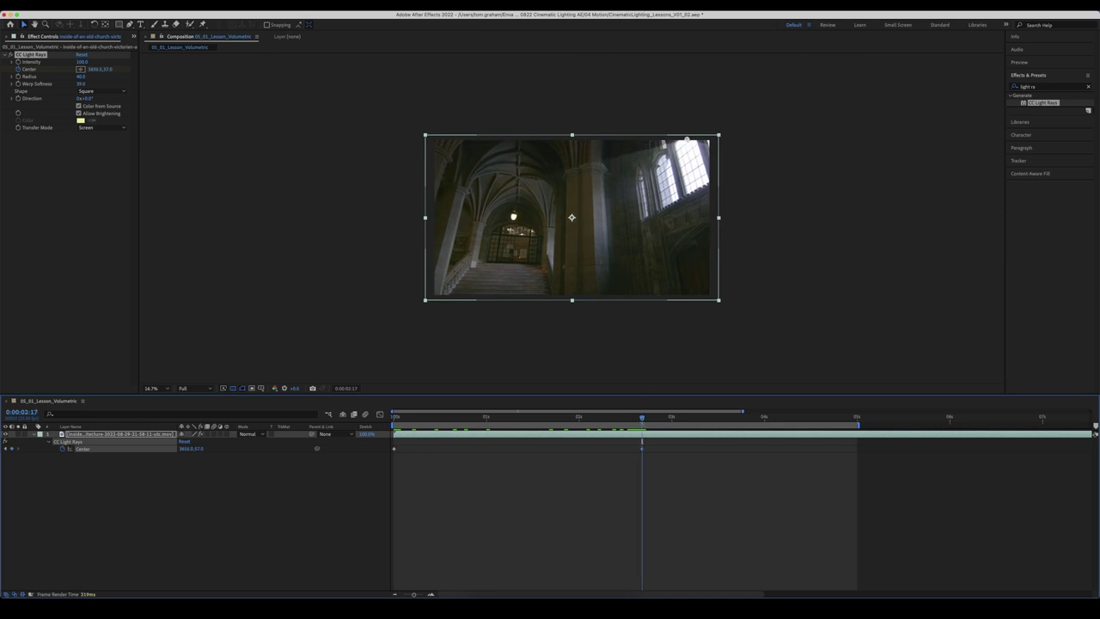
key(space)
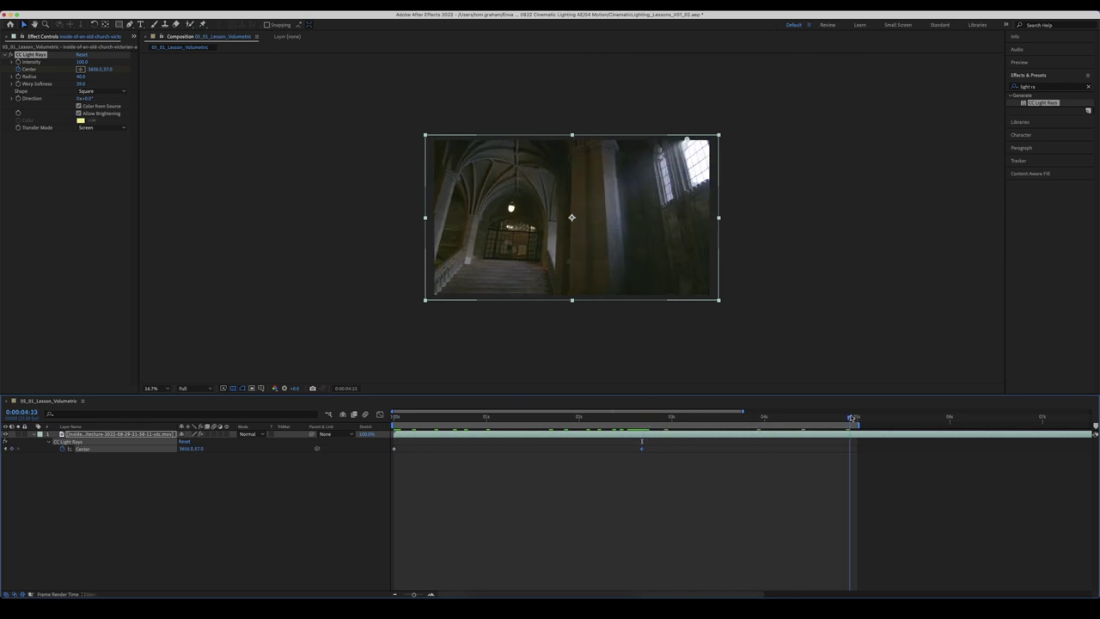
drag(687, 144, 710, 125)
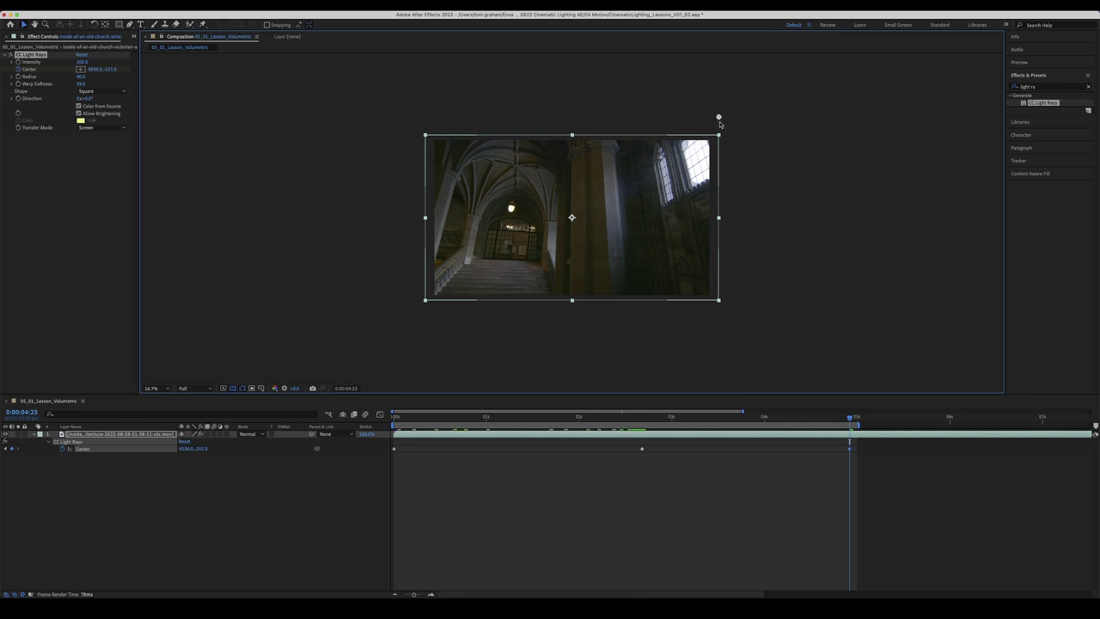
- Play back the composition to check how the animated light rays follow the church windows
key(space)
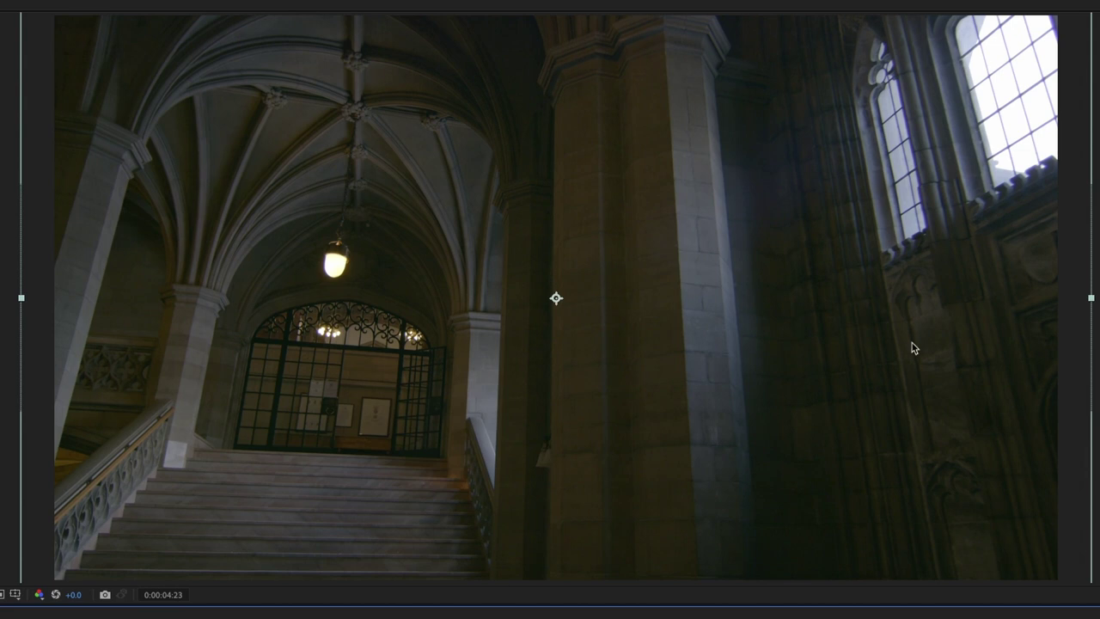
scroll(914, 347, down, 4)
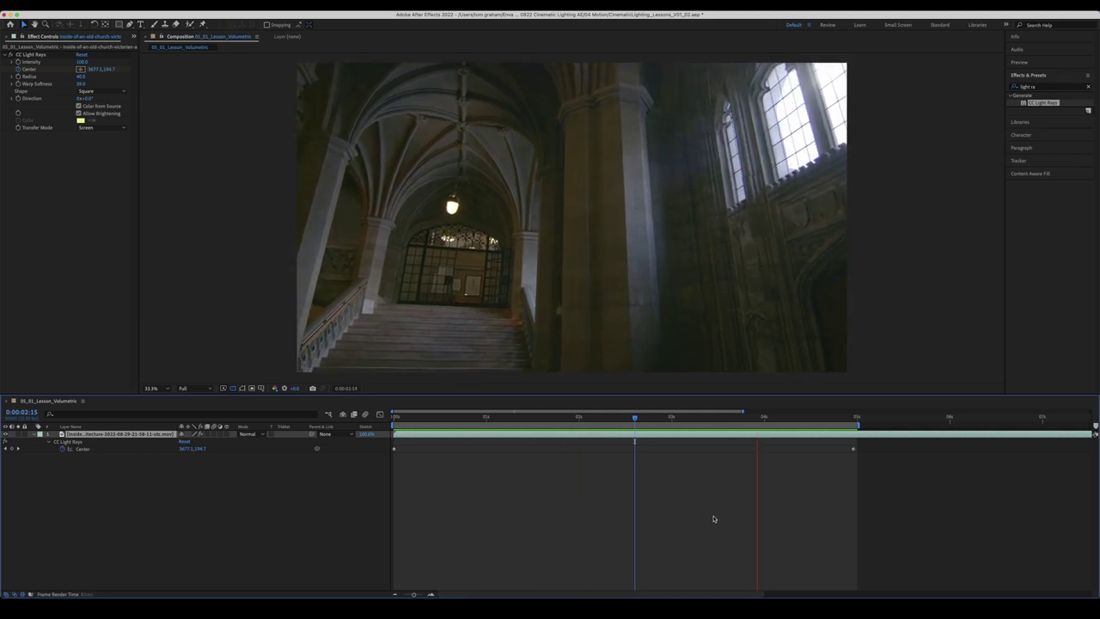
key(space)
- Lower the CC Light Rays Intensity and preview the softer rays from the first frame
drag(80, 62, 61, 62)
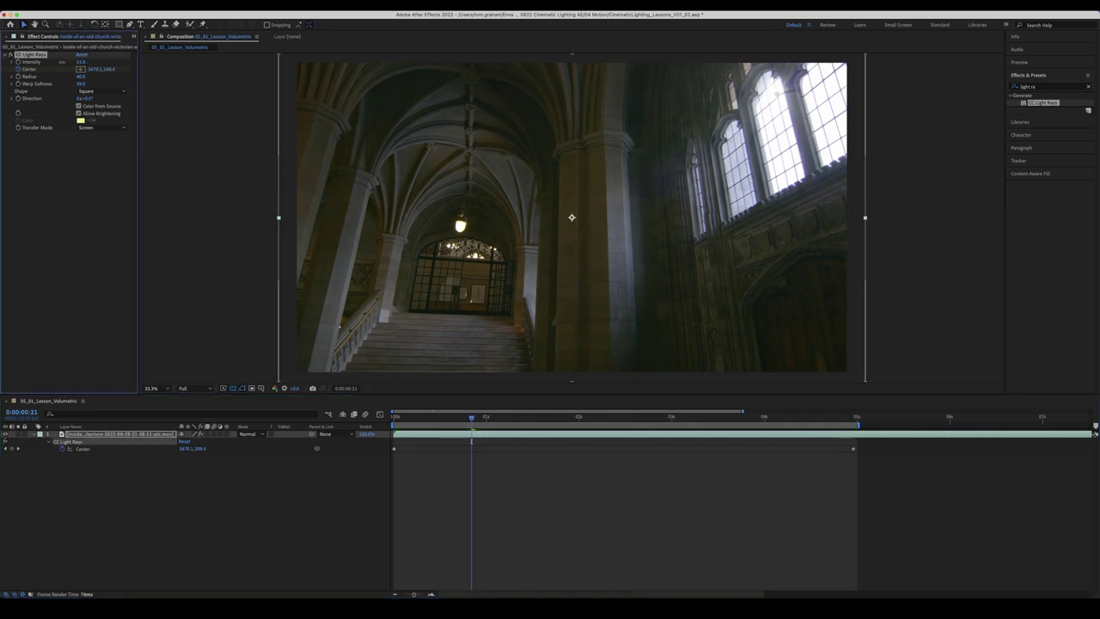
key(space)
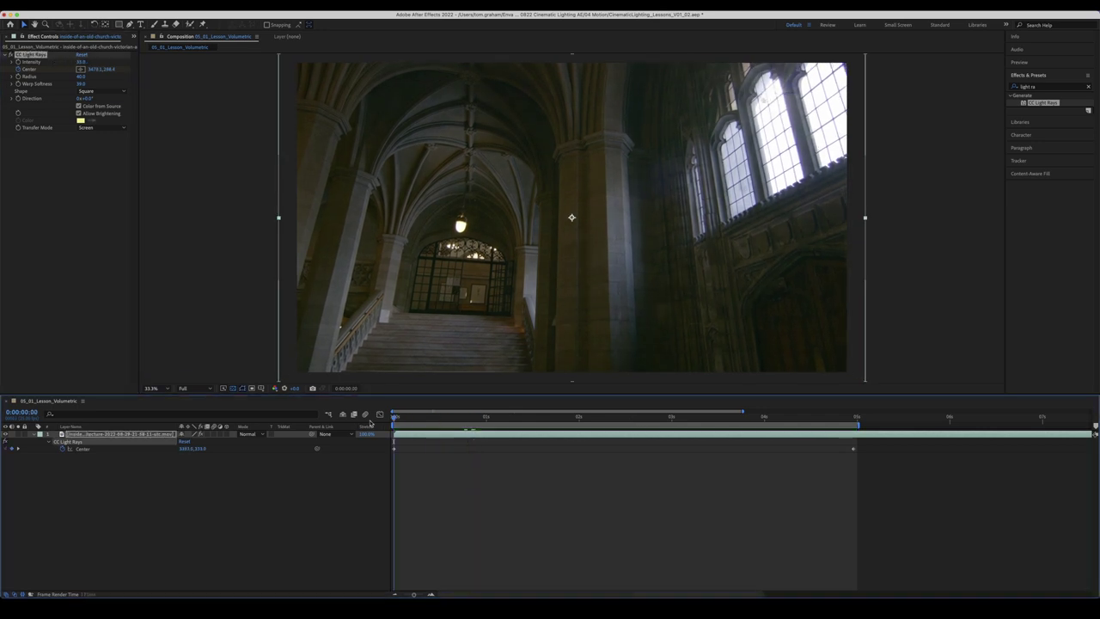
key(space)
- Set the CC Light Rays Shape to Round and preview the result from the first frame
click(101, 91)
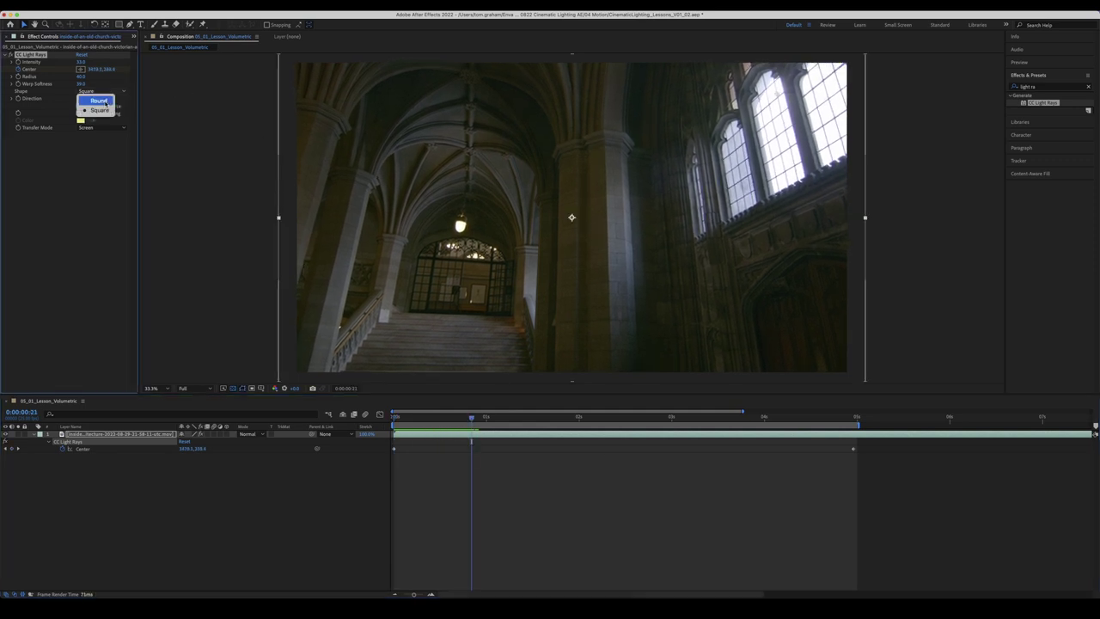
click(98, 101)
click(351, 419)
key(space)
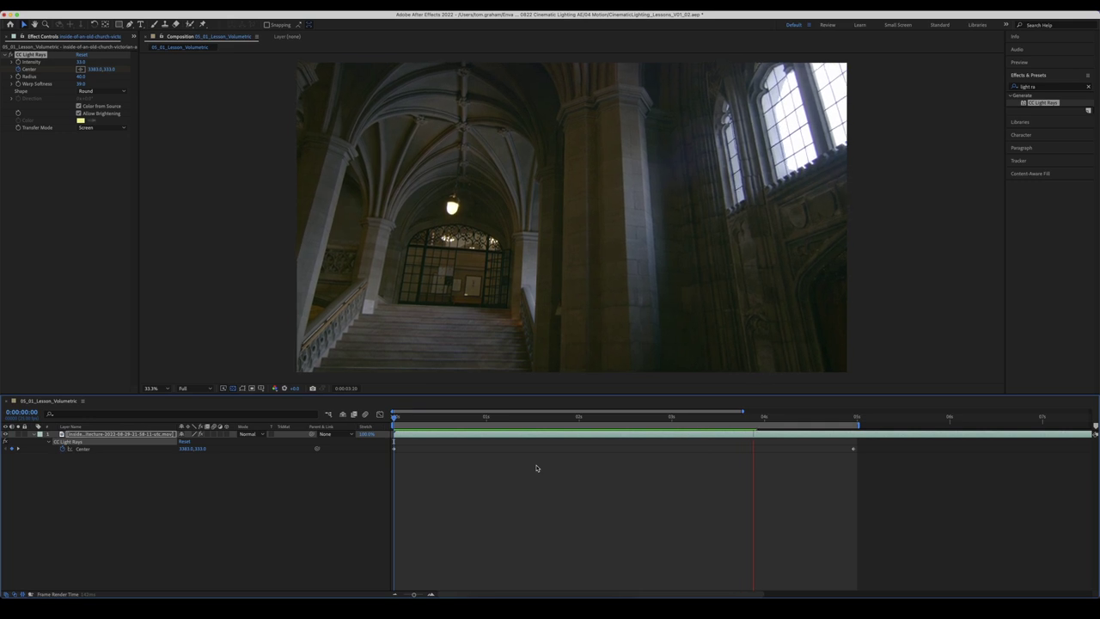
key(space)
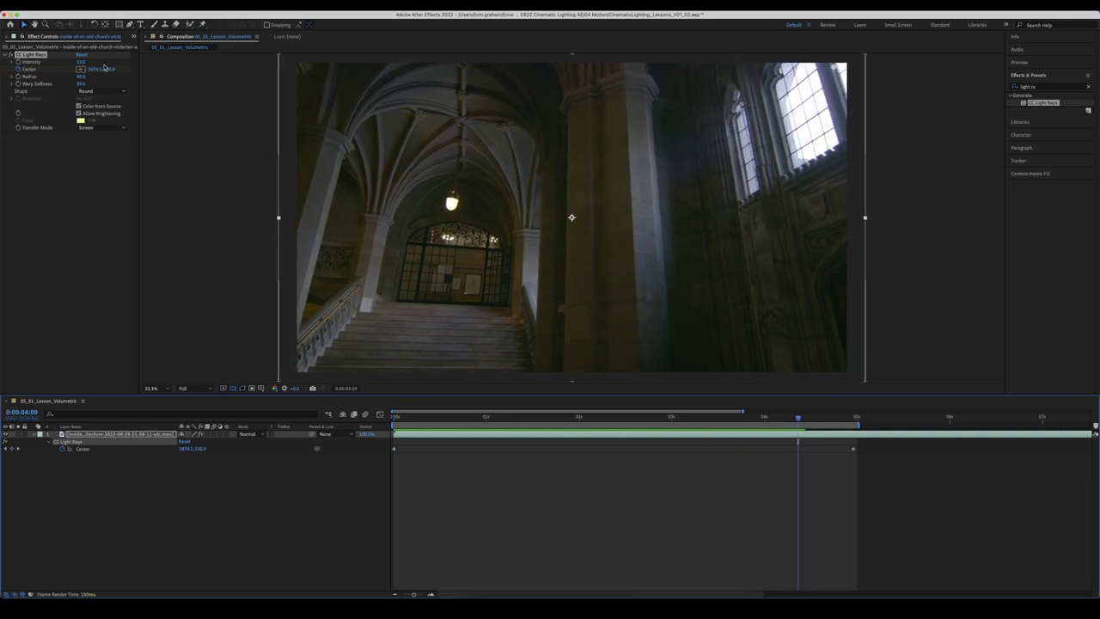
- Raise the CC Light Rays Radius to 86 and preview the composition from the first frame
drag(82, 77, 107, 74)
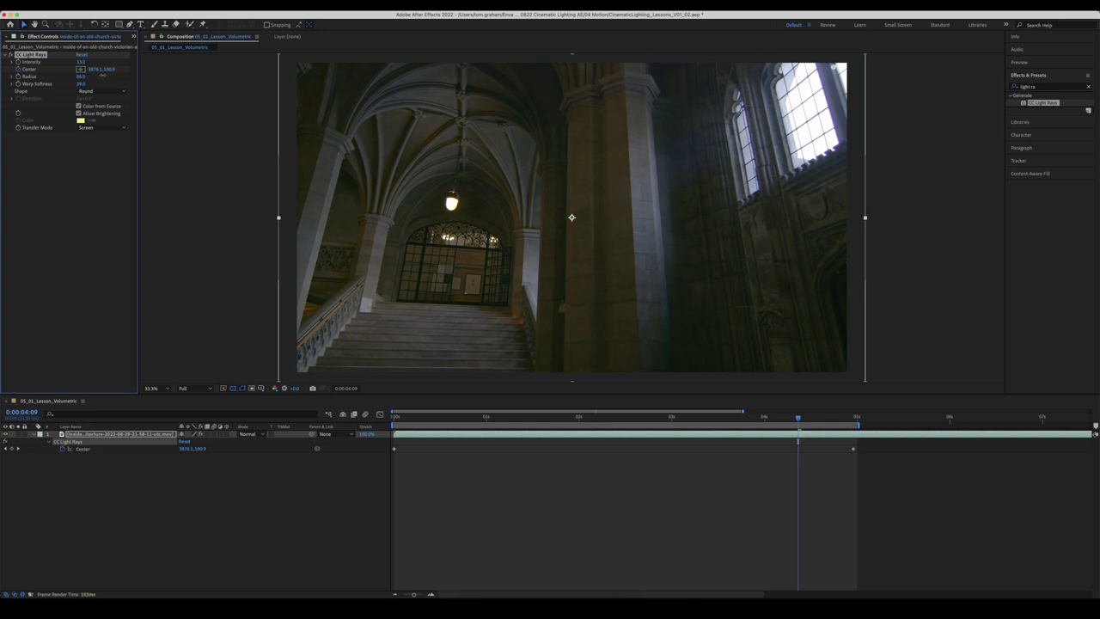
drag(637, 417, 368, 417)
key(space)
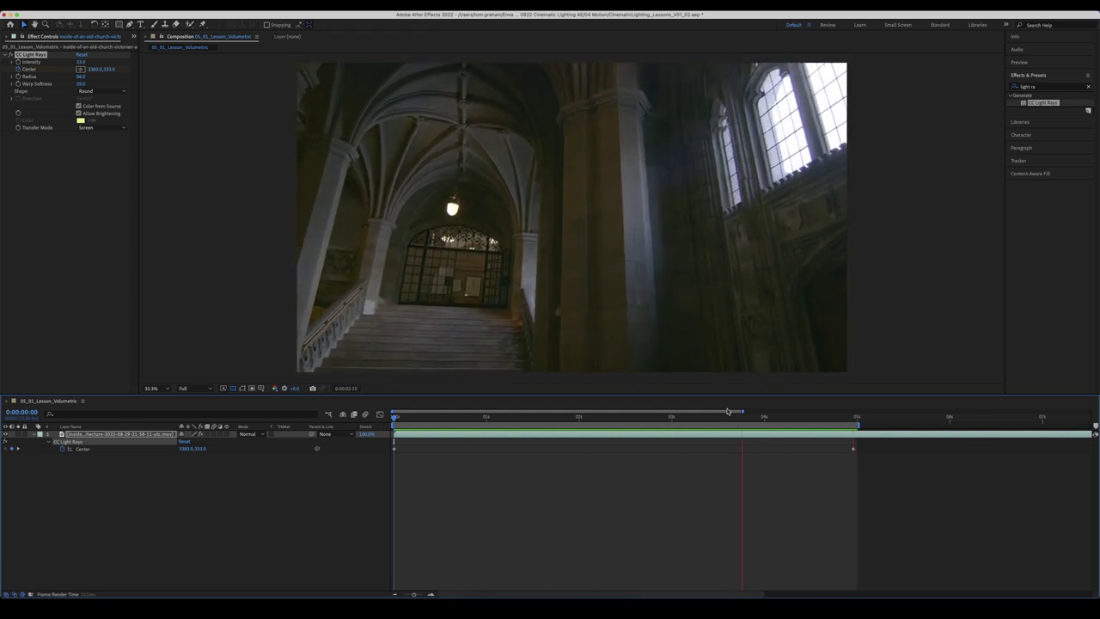
- Search the effects for Lens Flare and apply it to the church footage layer
click(1037, 85)
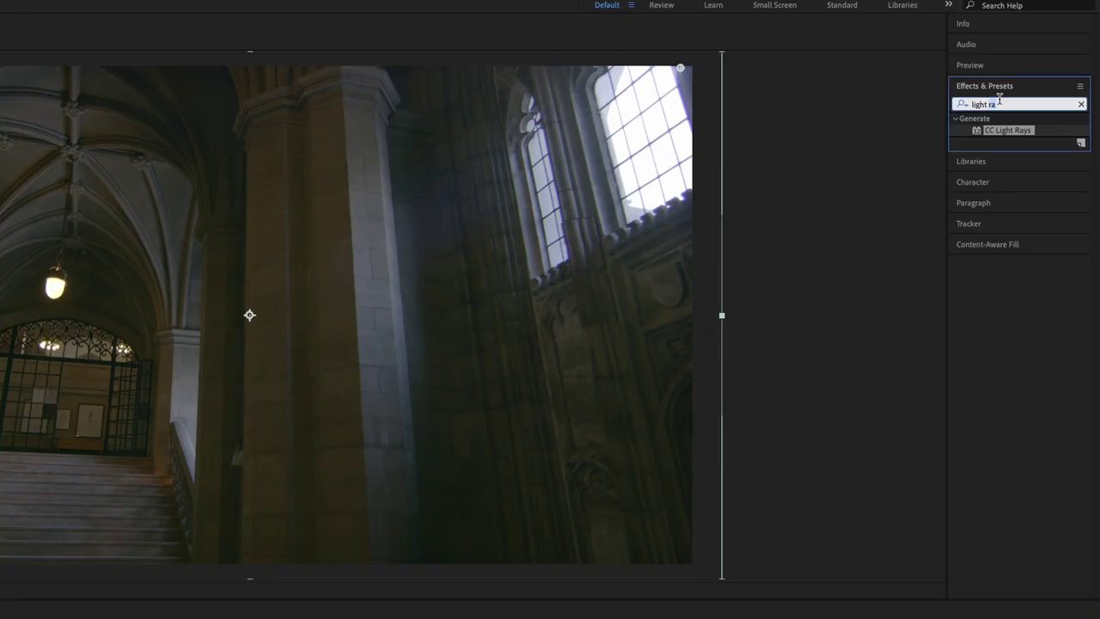
click(999, 100)
text(lens fl)
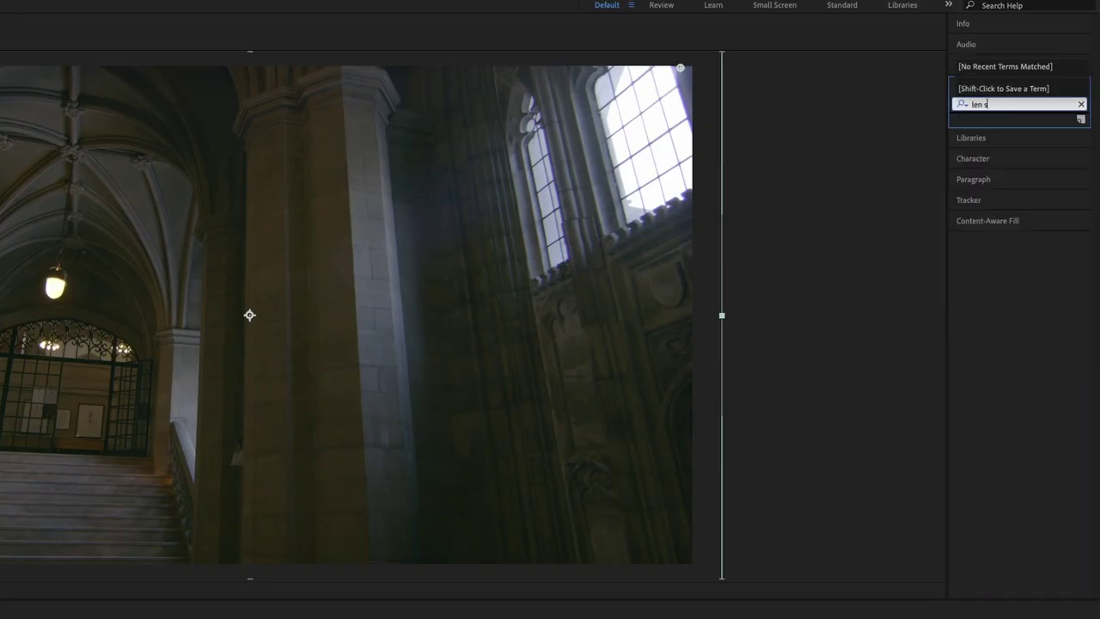
drag(1003, 130, 278, 535)
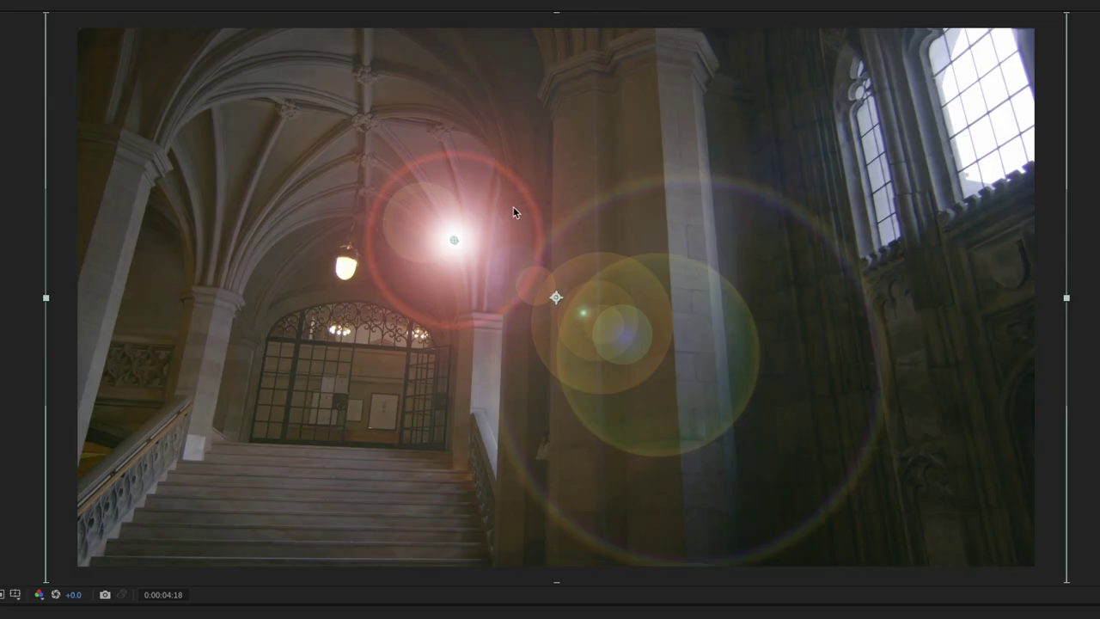
- Place the Lens Flare centre over the bright middle church window at the first frame
key(.)
click(555, 298)
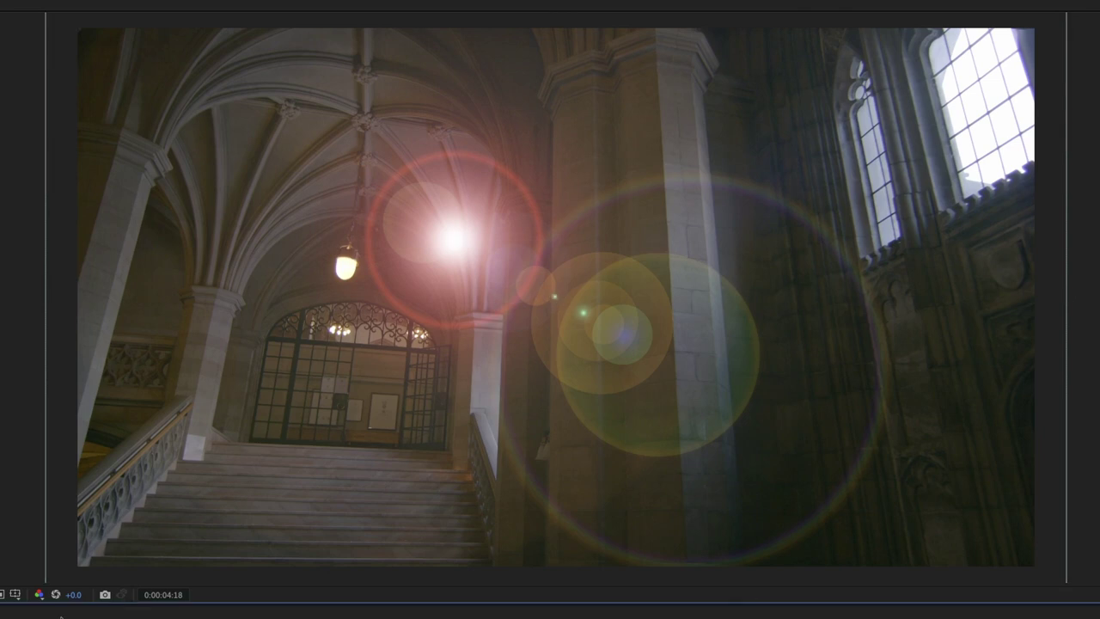
key(ctrl+a)
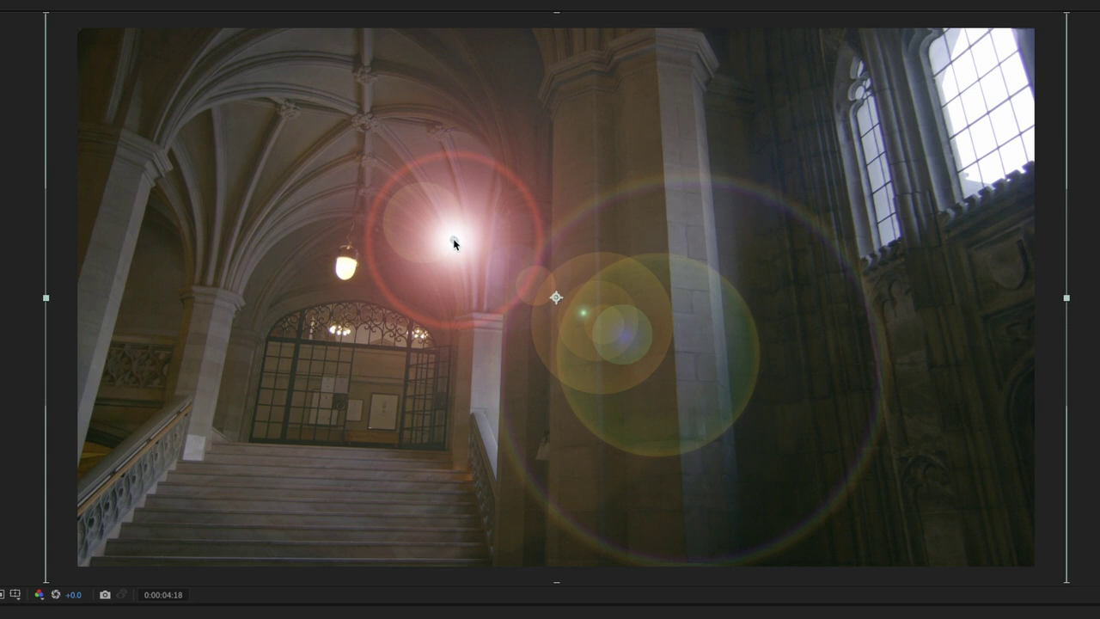
key(Home)
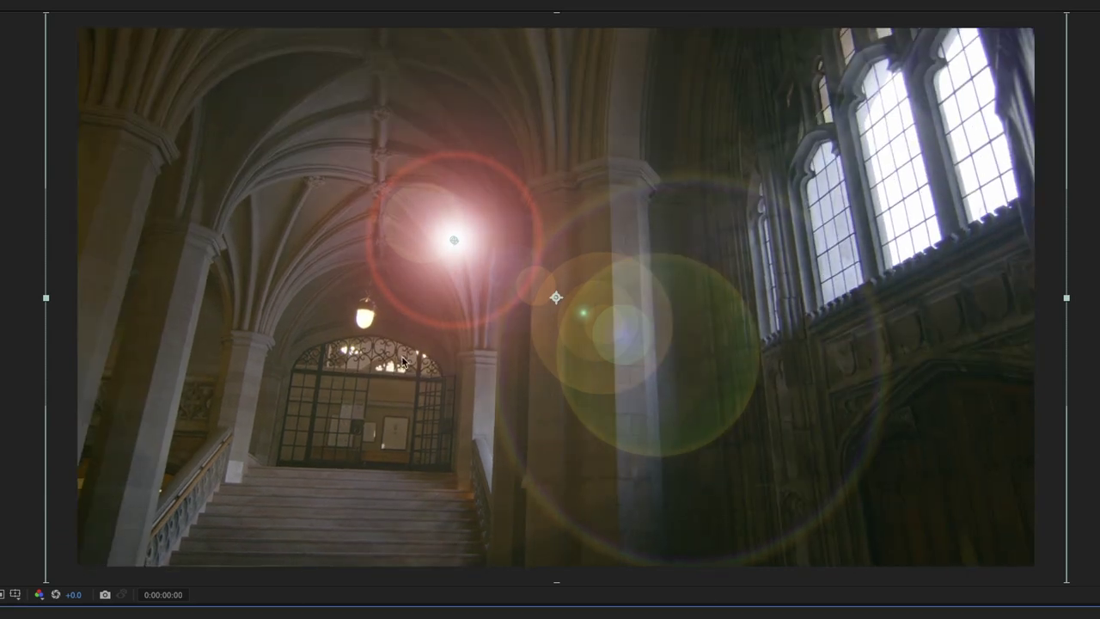
drag(453, 240, 885, 101)
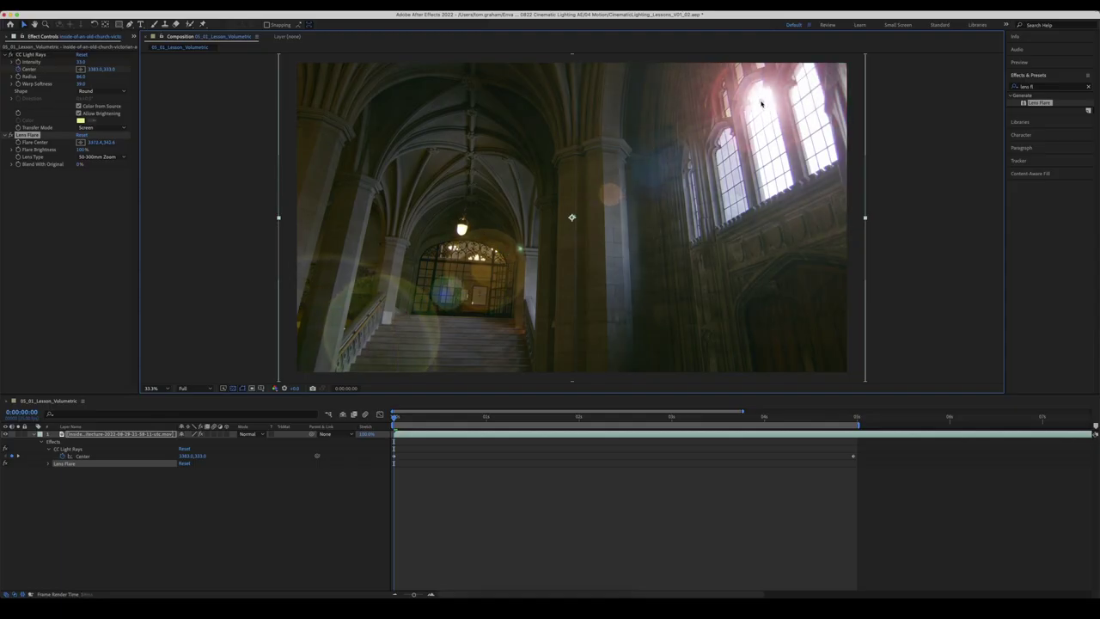
drag(760, 104, 762, 102)
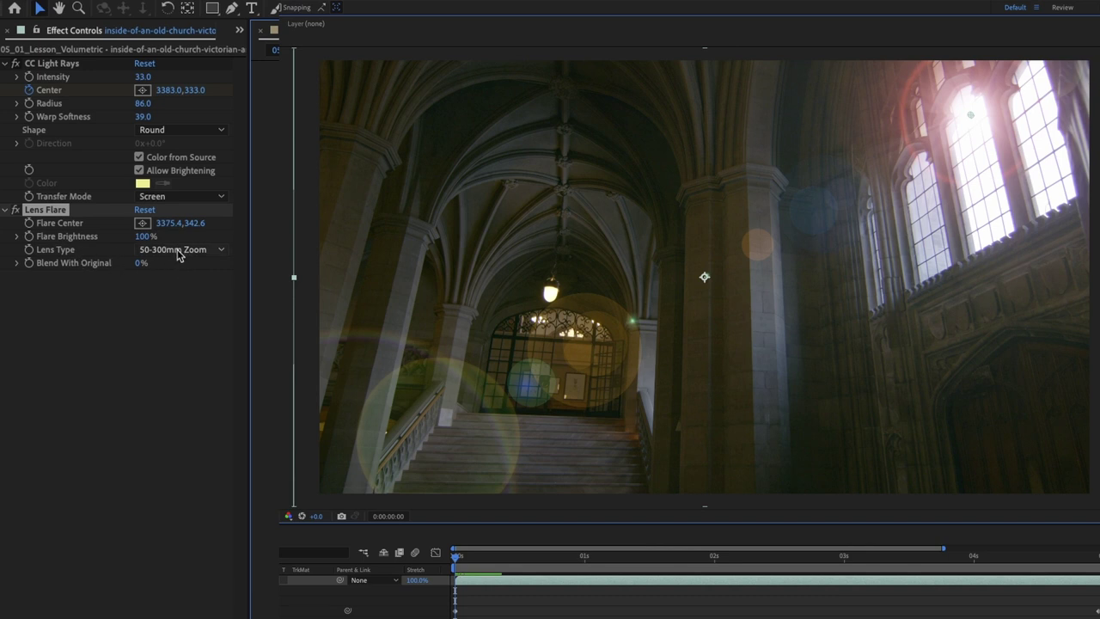
- Try the 35mm Prime lens type for the flare, and settle on 105mm Prime
click(177, 253)
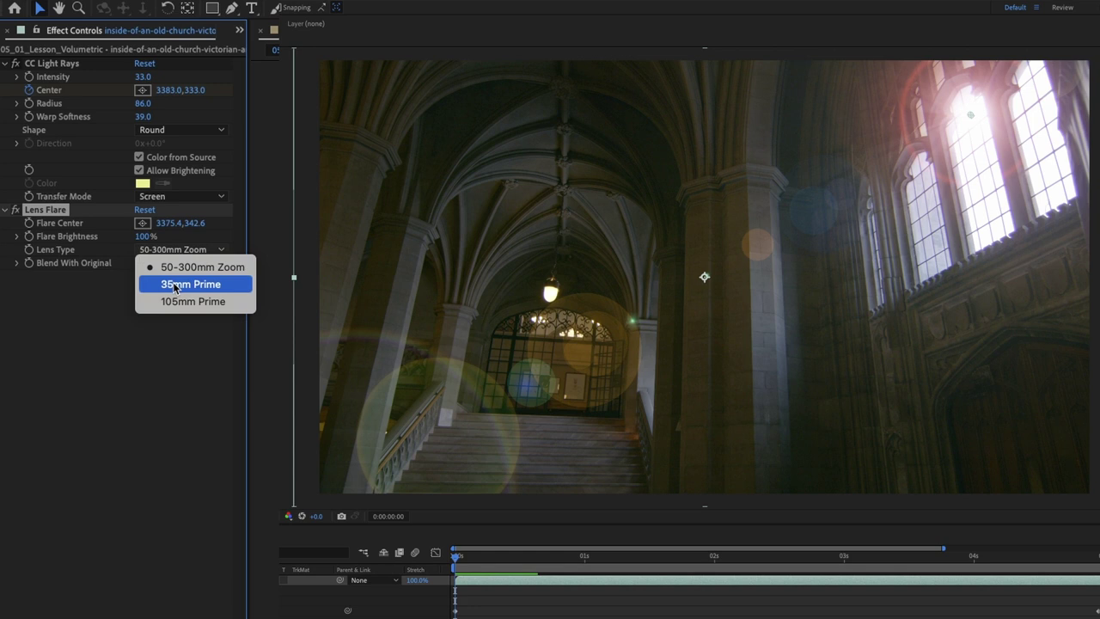
click(176, 282)
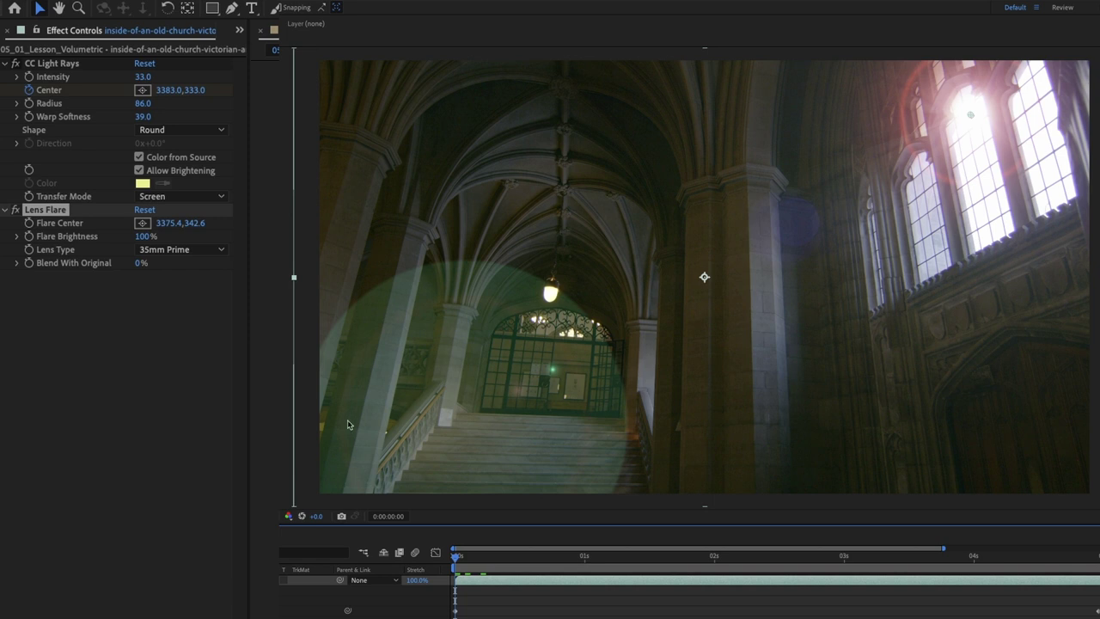
click(164, 250)
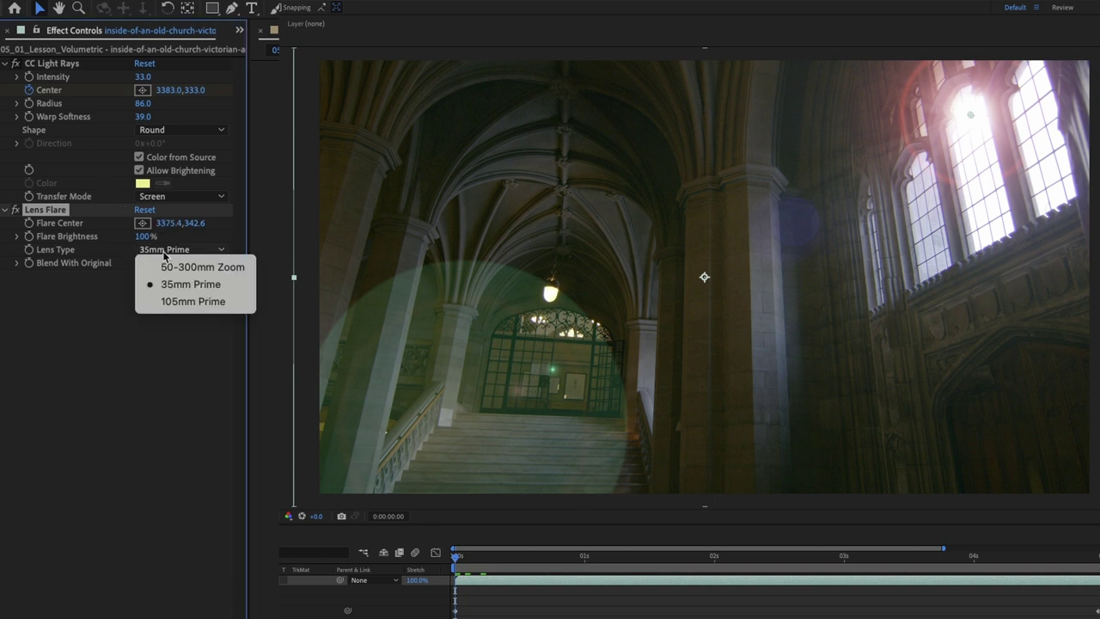
click(191, 302)
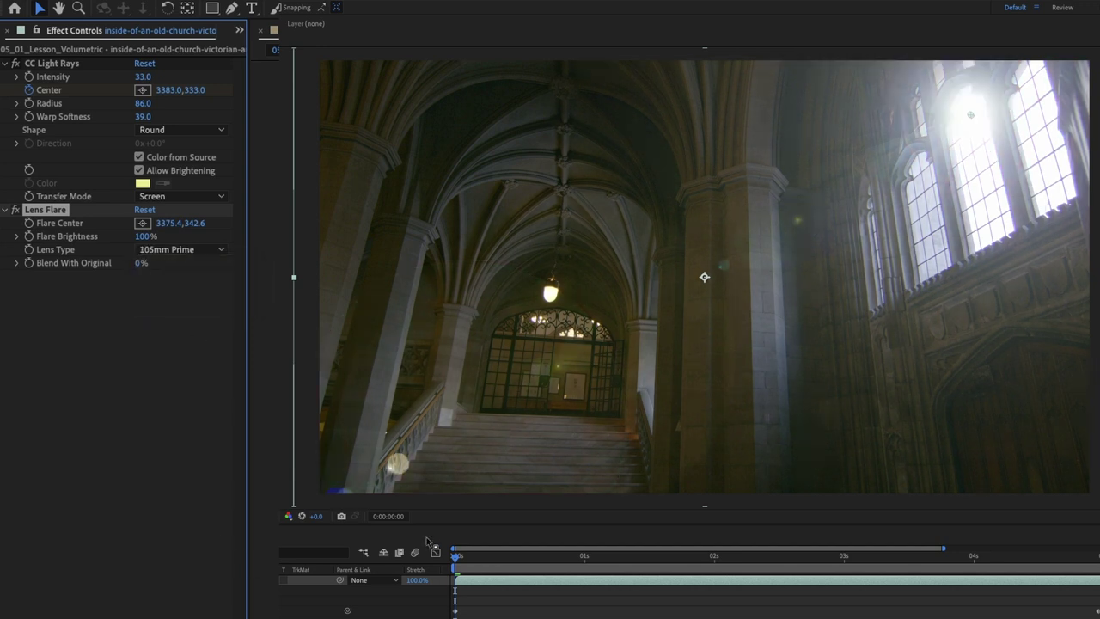
click(458, 555)
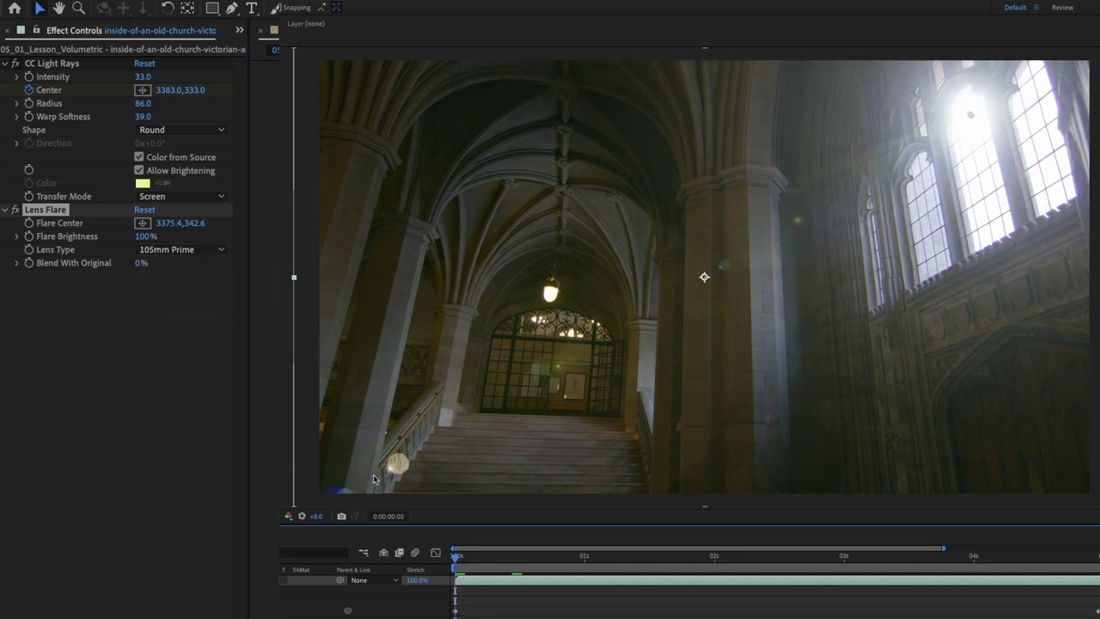
- Set the Flare Brightness to 50% and scrub through the opening of the shot to check the flare
click(146, 236)
text(50)
key(Return)
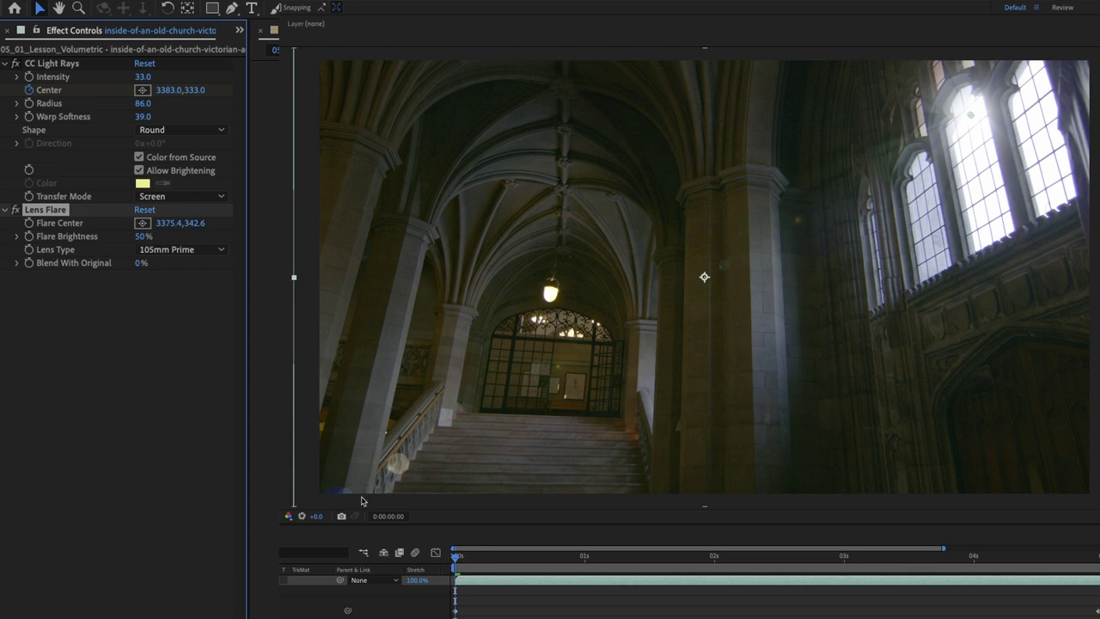
drag(494, 555, 581, 556)
key(Home)
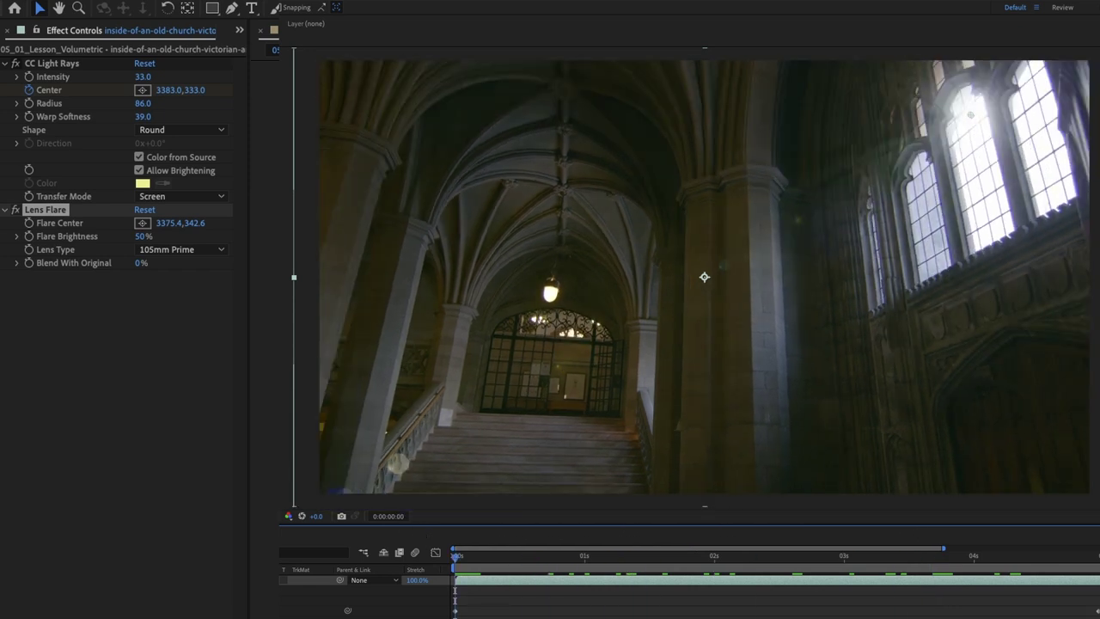
- Keyframe the Flare Center at the first frame and at 0:00:04:24, moving it outside the frame to follow the window
click(30, 223)
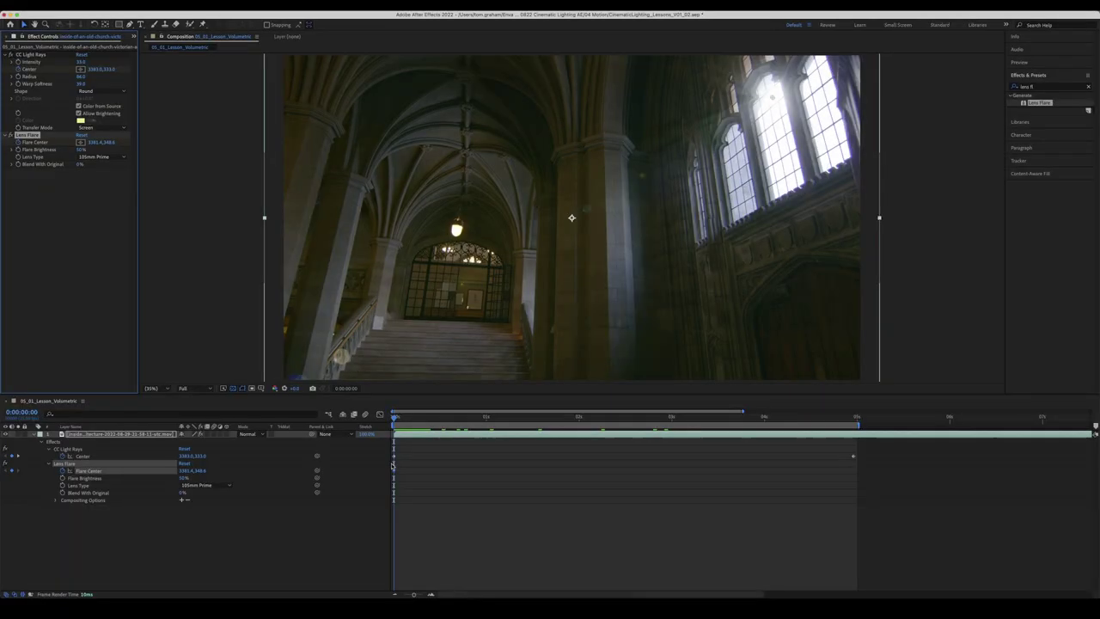
drag(462, 555, 1096, 557)
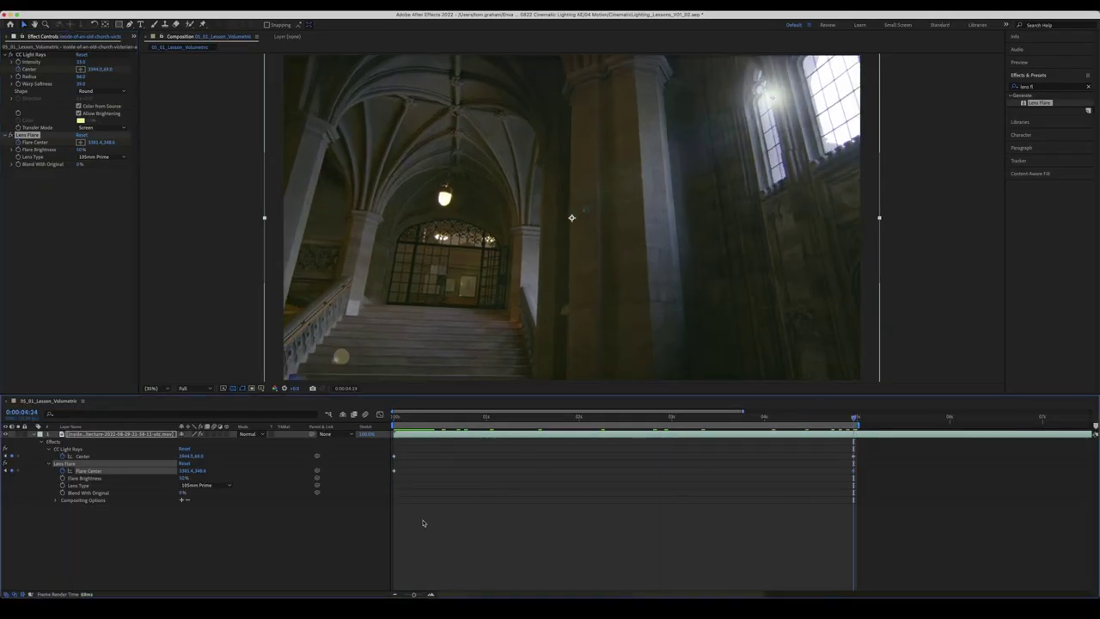
key(comma)
key(comma)
drag(659, 160, 755, 122)
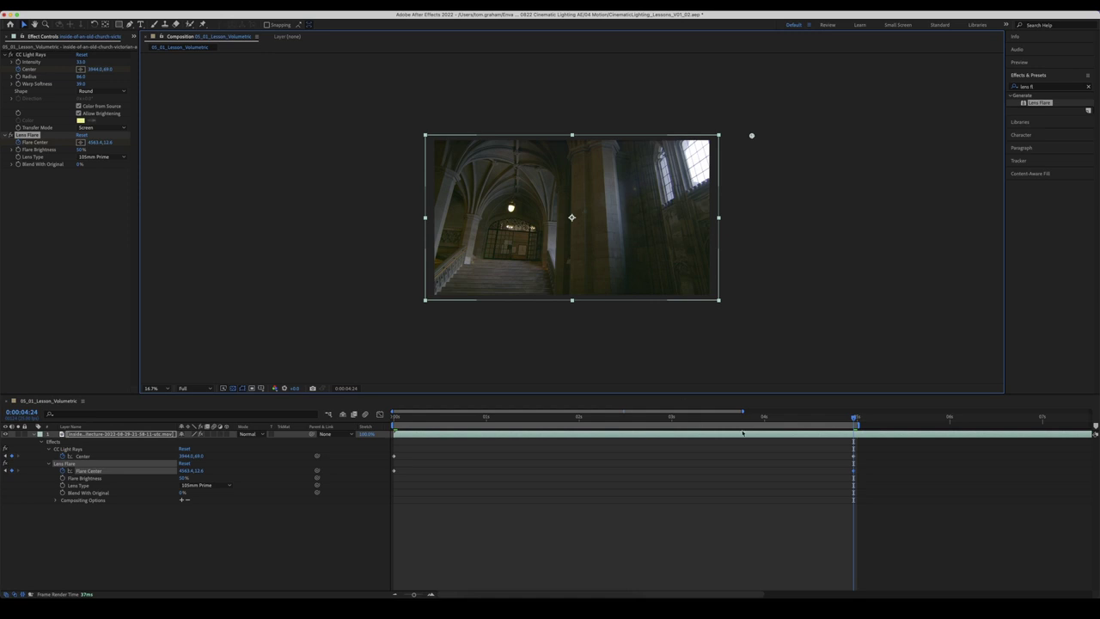
- Fit the composition view up to 100% and preview the animated lens flare from the first frame
drag(842, 419, 383, 443)
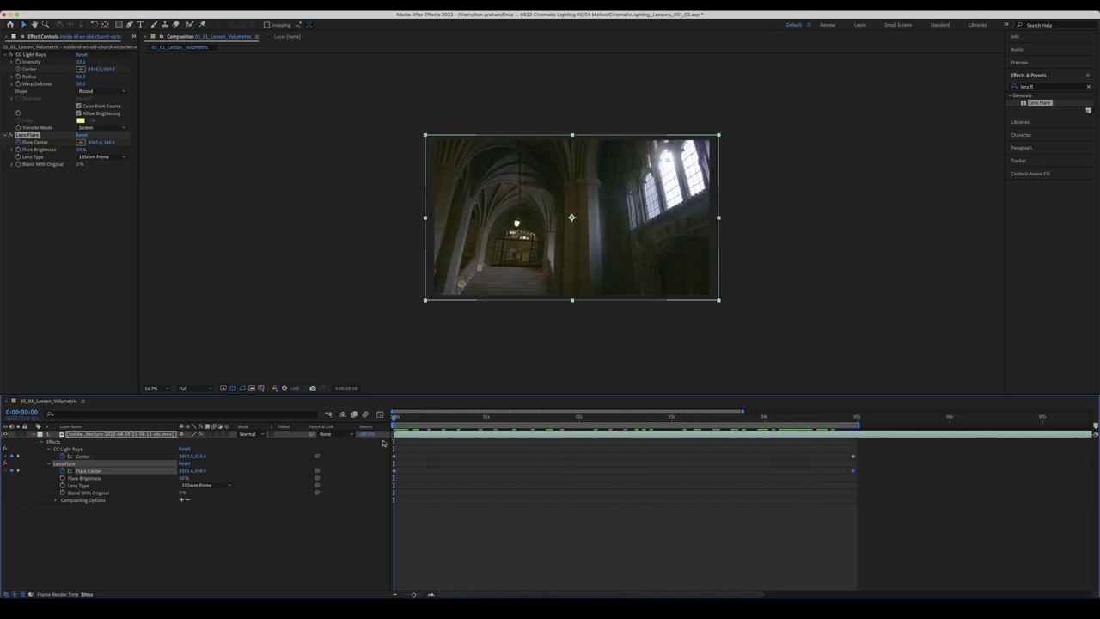
click(153, 388)
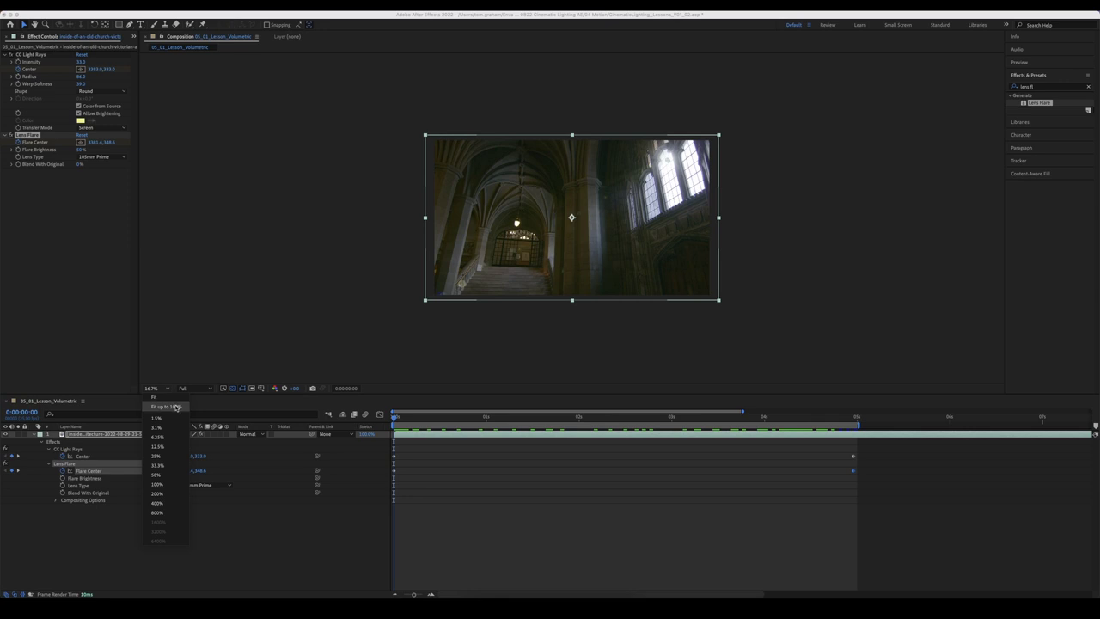
click(175, 406)
key(space)
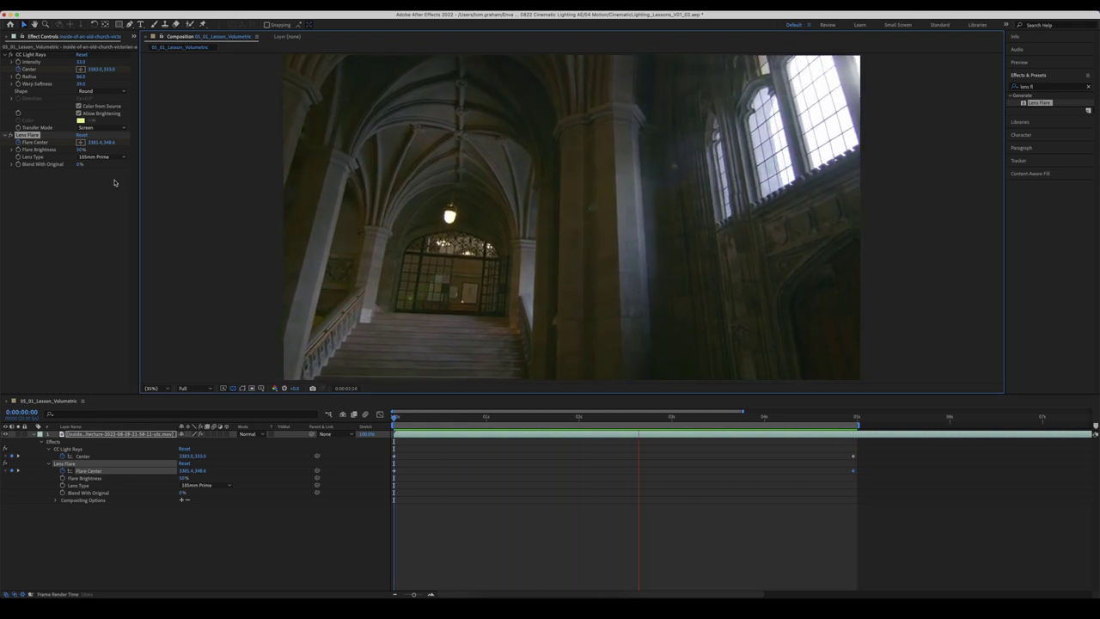
- Raise the Lens Flare's Blend With Original to about 43% and preview the subtler flare
drag(78, 164, 112, 164)
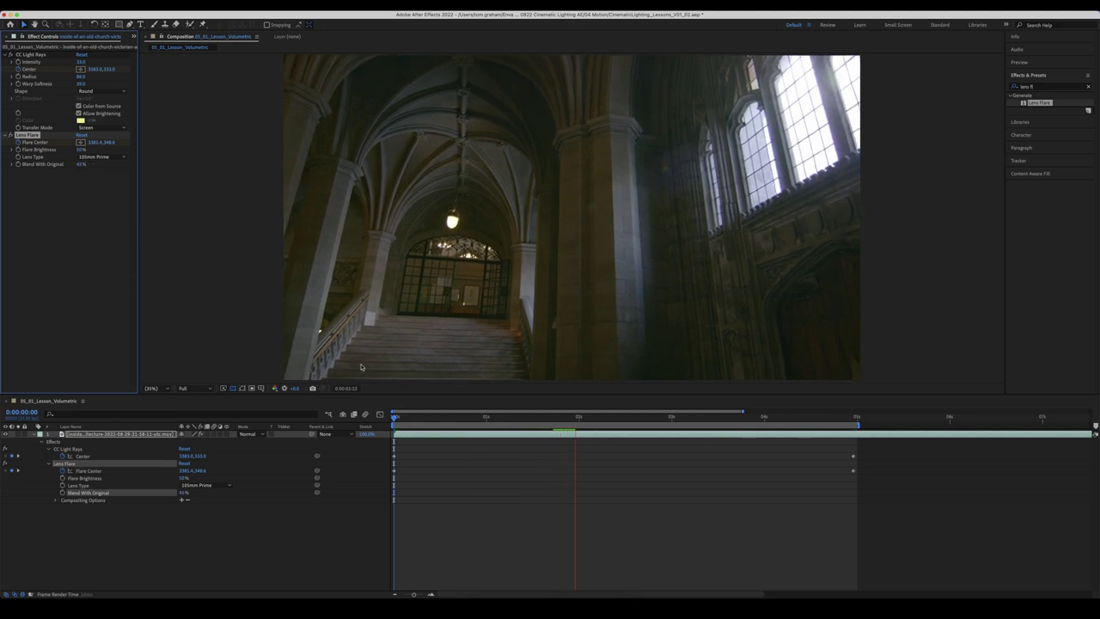
click(584, 420)
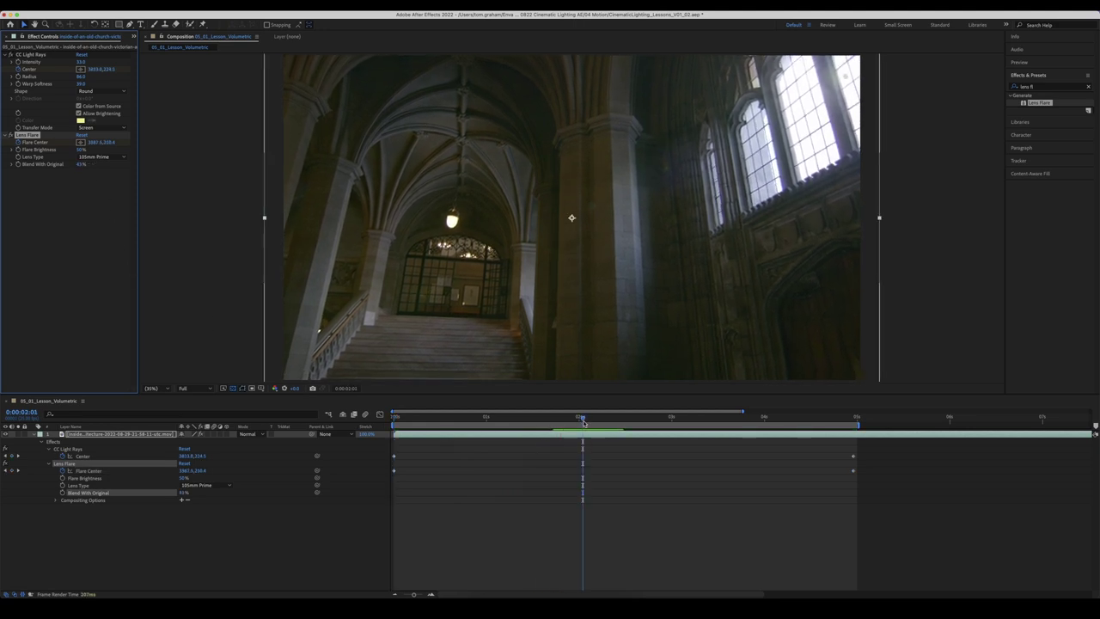
key(space)
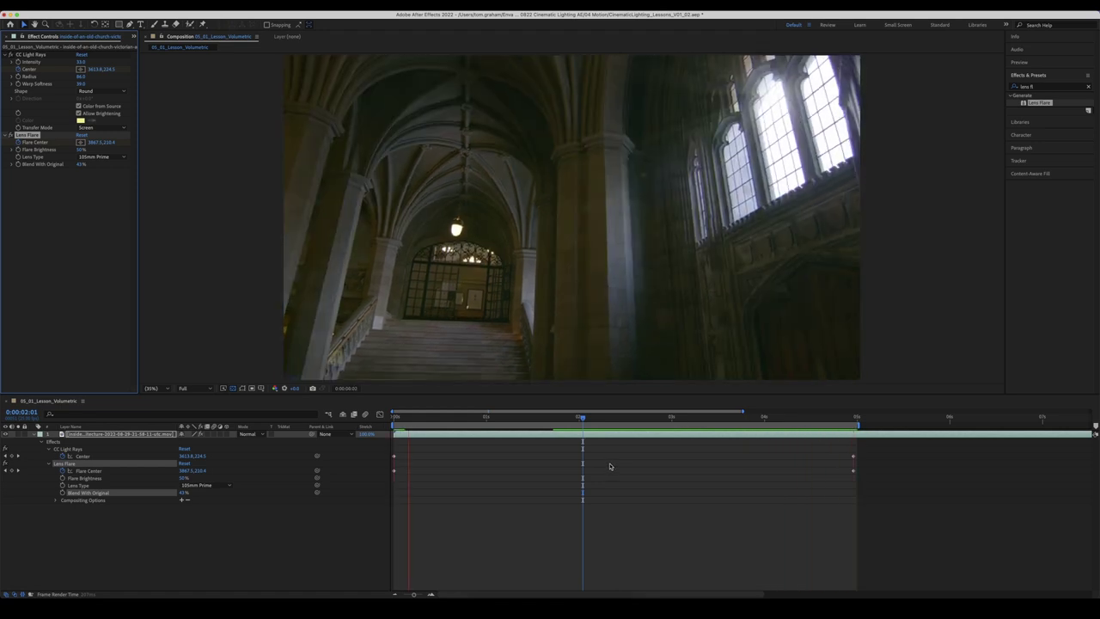
key(space)
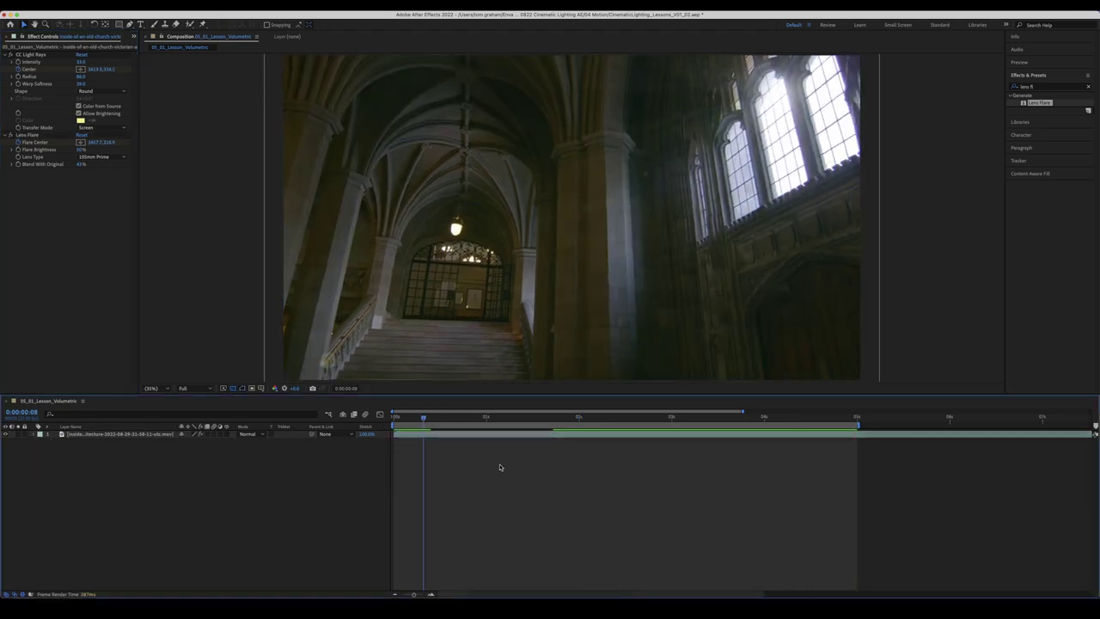
- Search the effects for "bright" and apply Brightness & Contrast to the church footage
click(1042, 87)
text(bright)
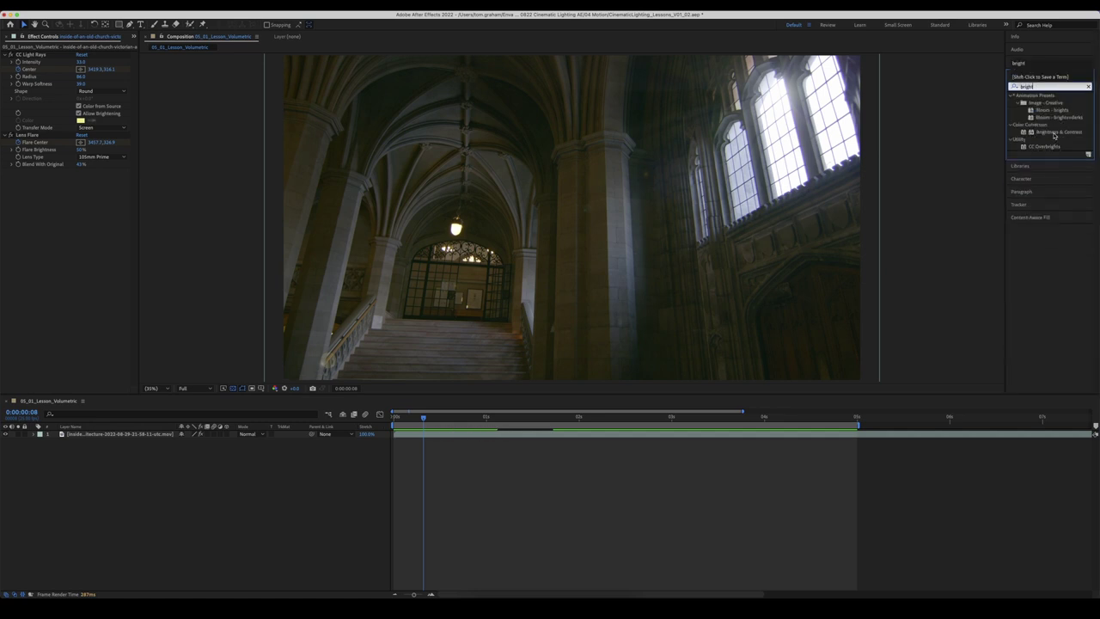
drag(1054, 135, 153, 265)
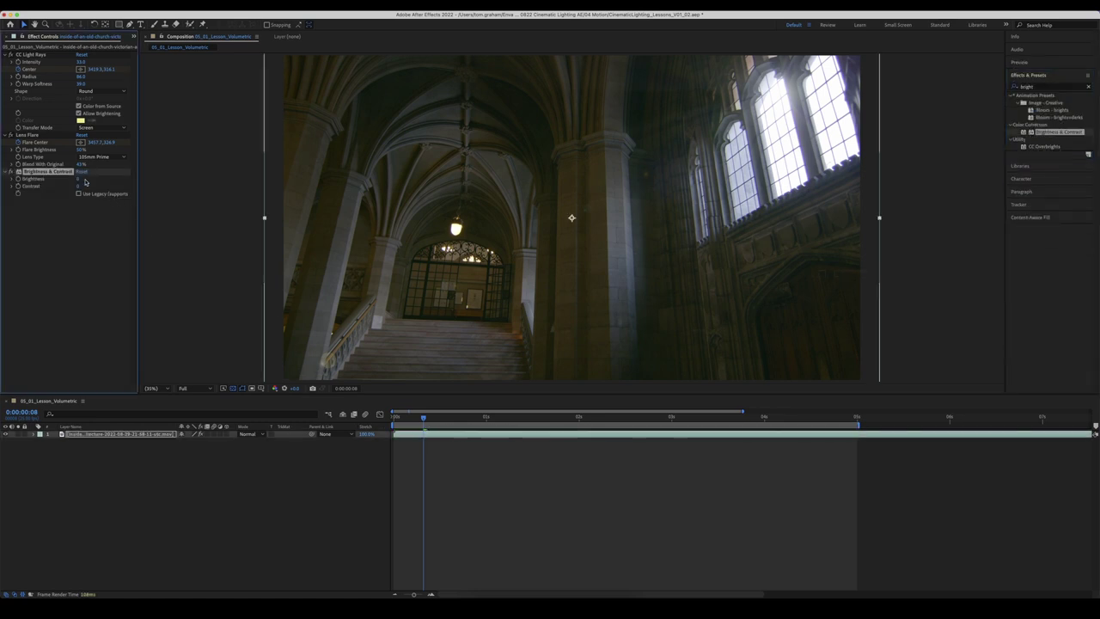
- Darken the footage to a Brightness of about -38, raise Contrast to about 25, and preview the composition
drag(76, 180, 65, 180)
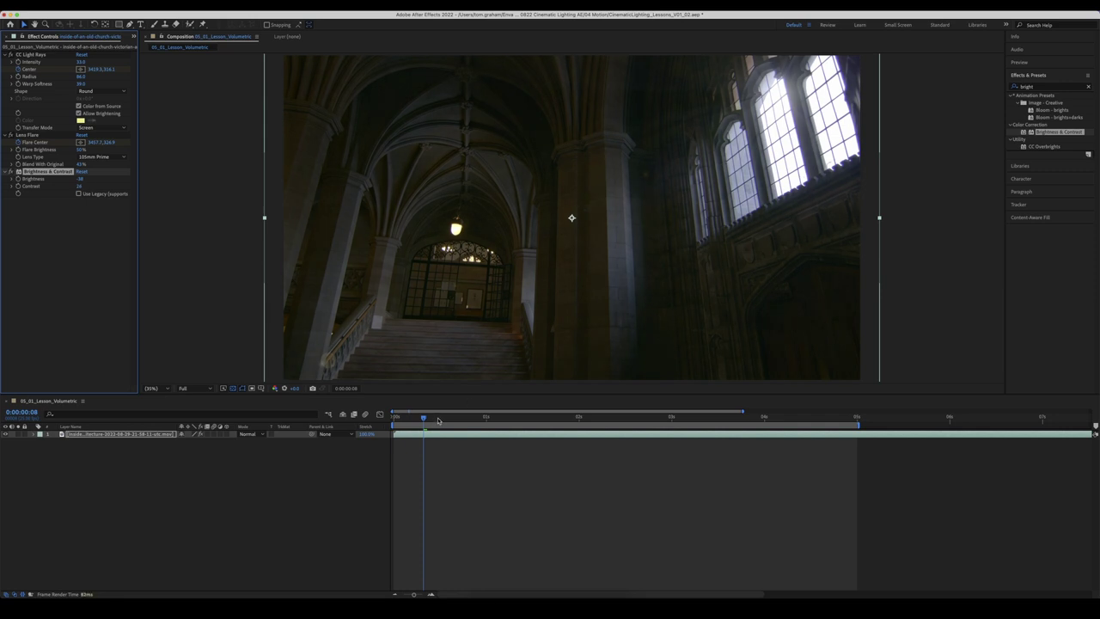
key(space)
click(486, 510)
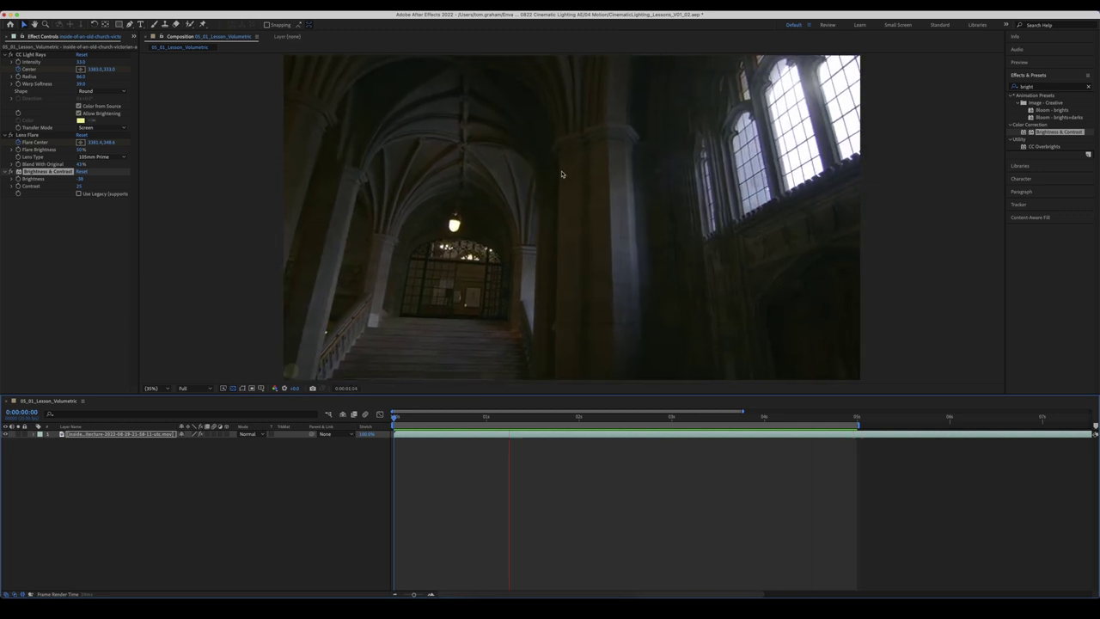
- Create a new white solid of 3840 x 2160 px above the church footage
right_click(238, 472)
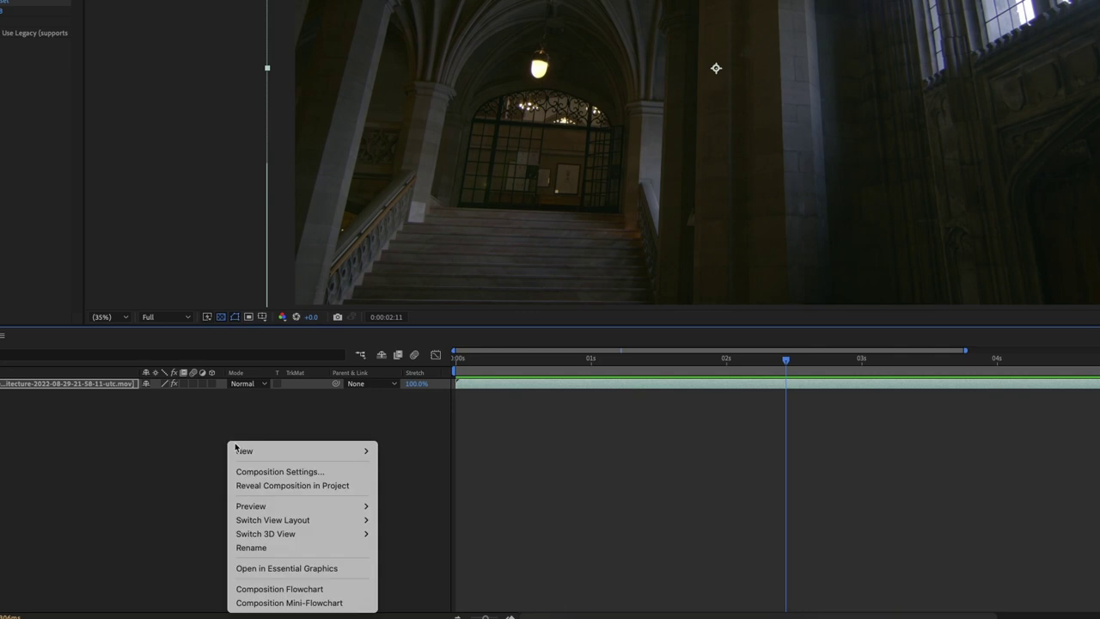
mouse_move(287, 480)
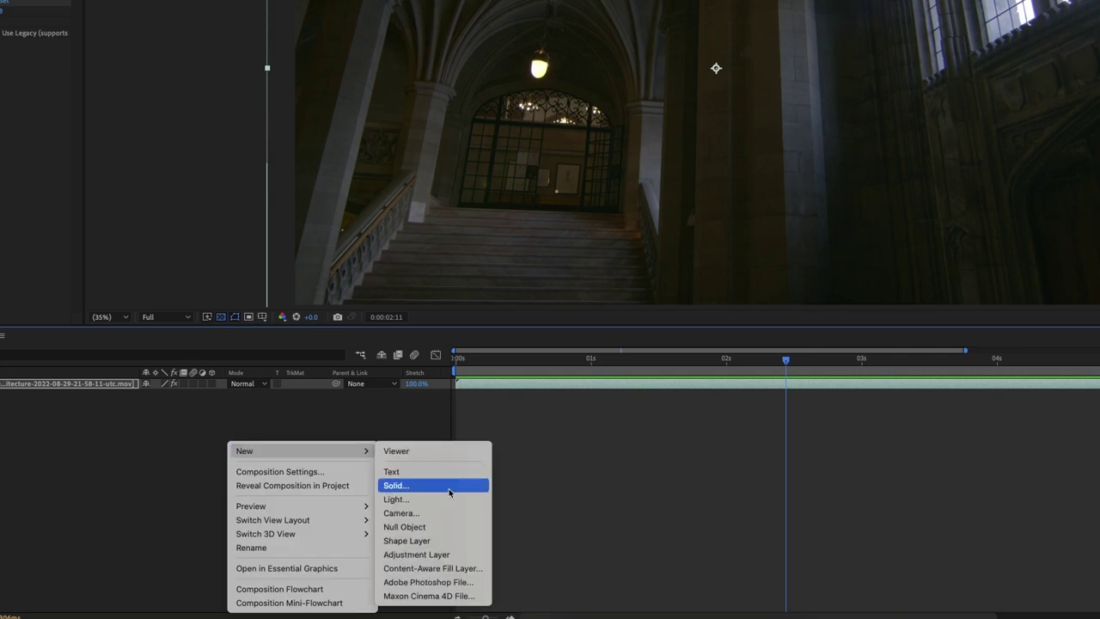
click(449, 492)
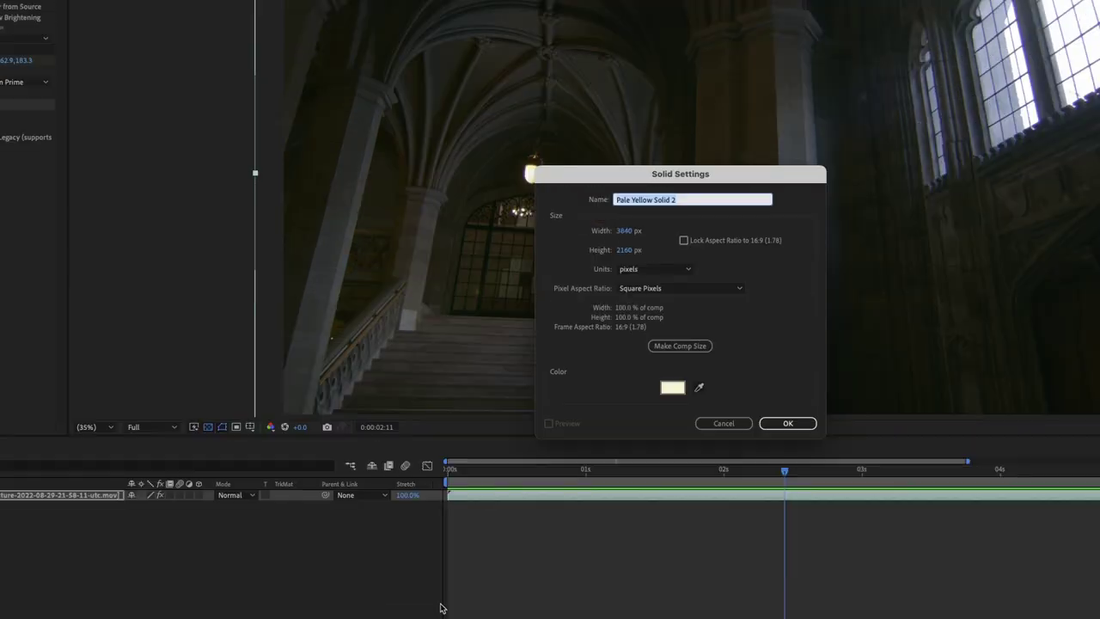
click(673, 388)
click(103, 214)
click(382, 215)
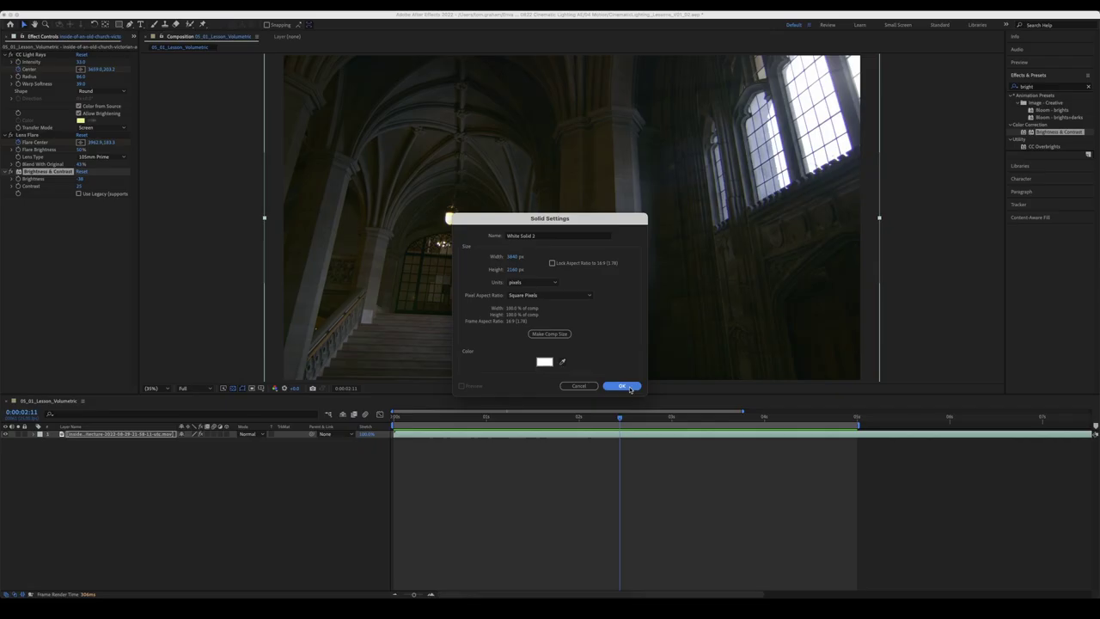
click(812, 422)
- Draw a closed four-point mask on the white solid with the Pen tool, covering the staircase area and extending past the frame edge
click(130, 25)
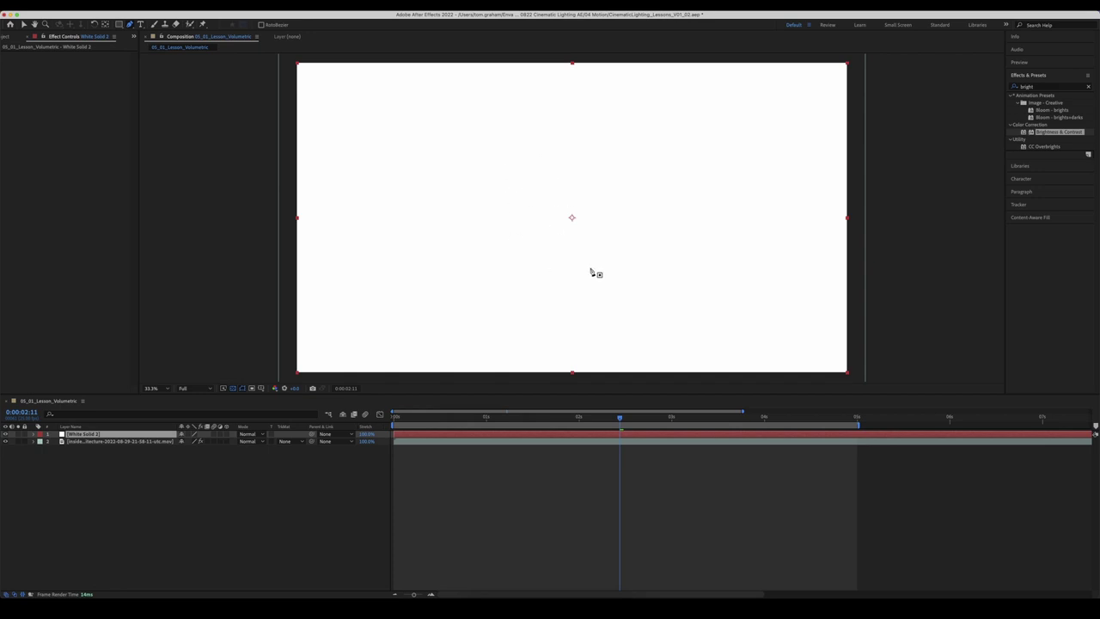
click(510, 144)
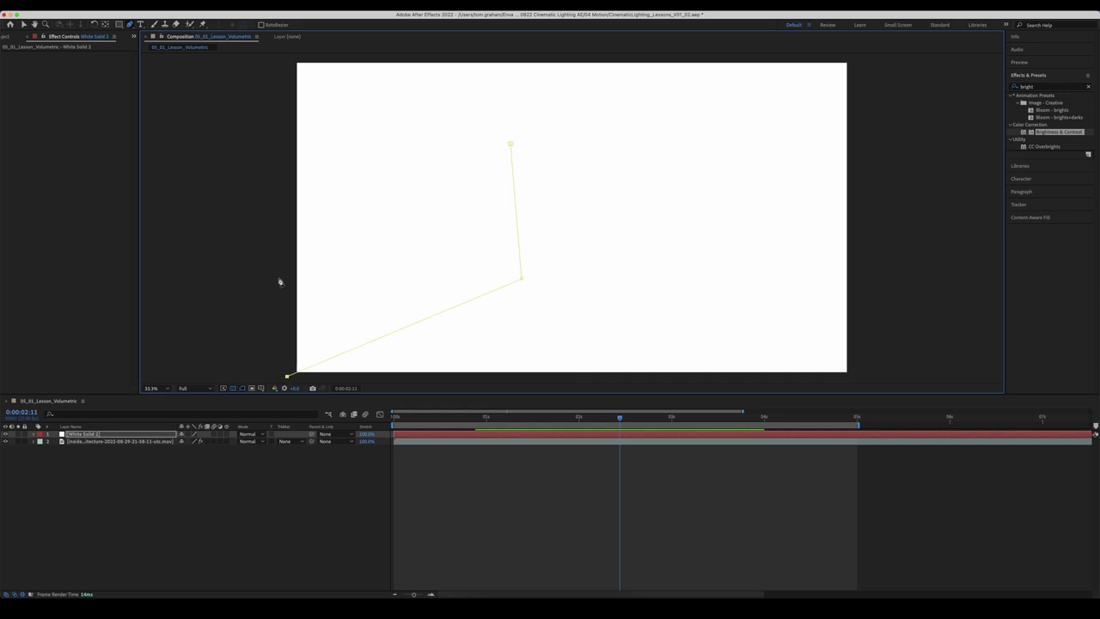
click(510, 144)
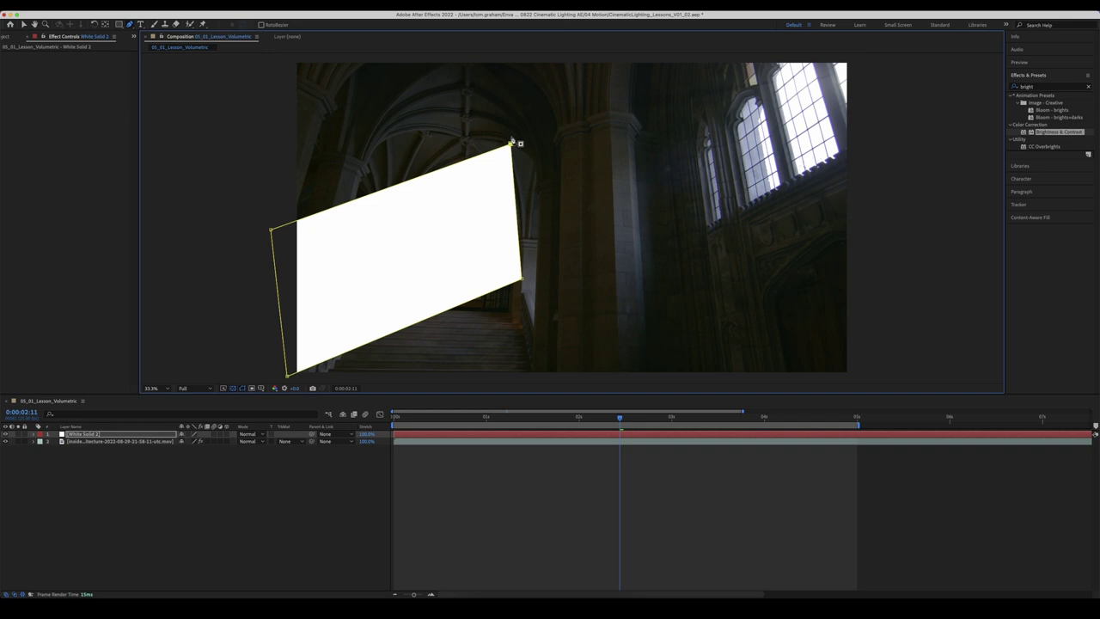
- Reshape the mask into a diagonal light beam running from beside the central column down across the stairs and beyond the frame
drag(510, 144, 541, 207)
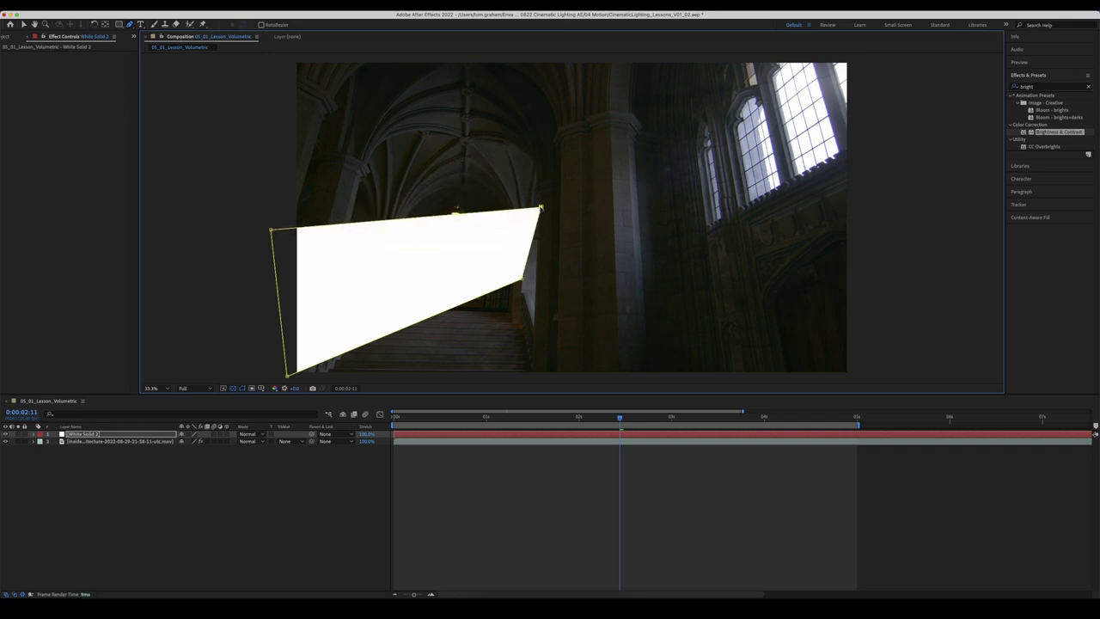
drag(523, 280, 536, 312)
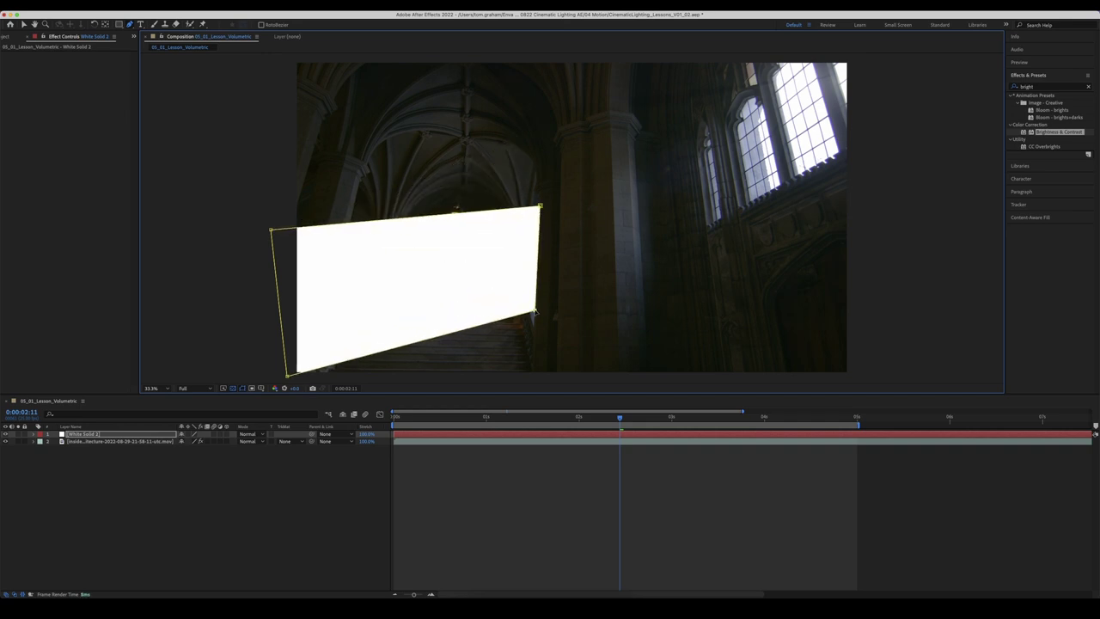
key(comma)
key(comma)
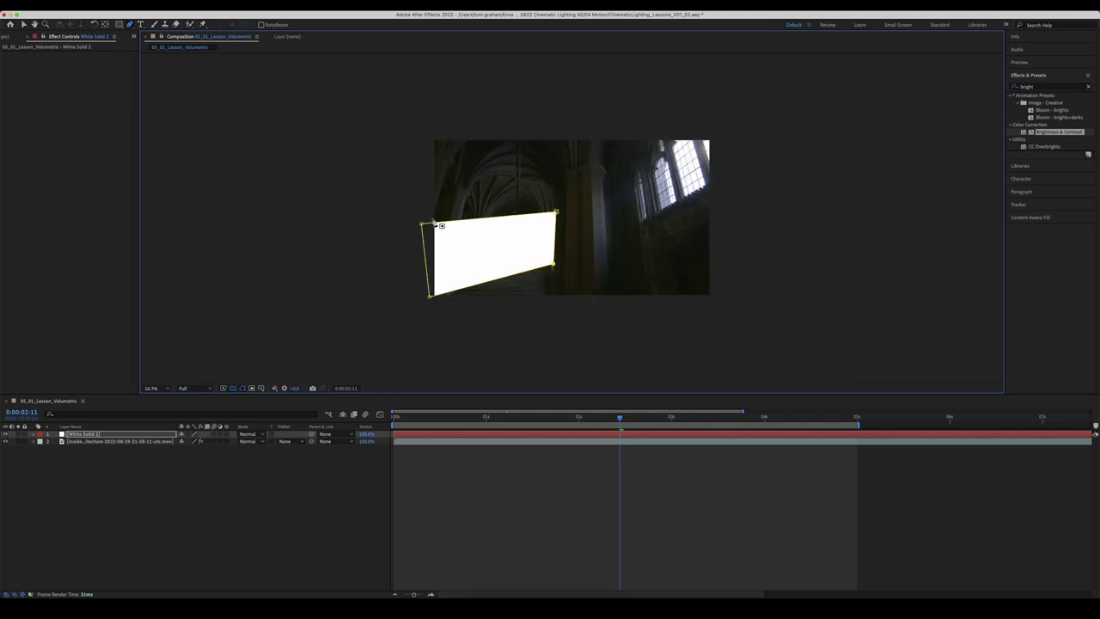
drag(430, 299, 466, 323)
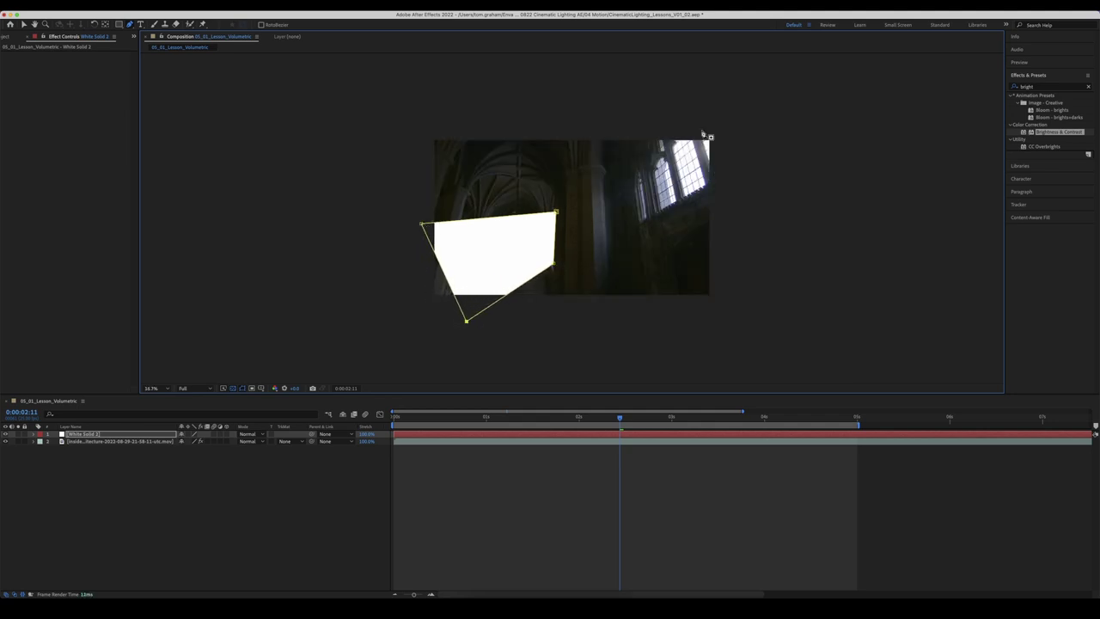
drag(421, 224, 406, 273)
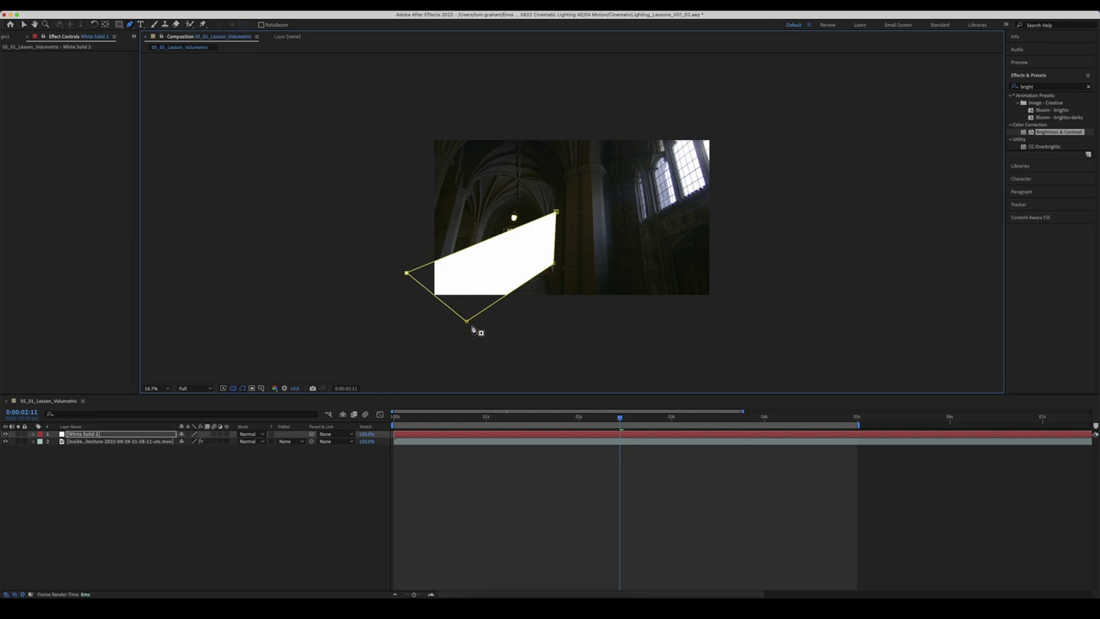
drag(461, 324, 463, 344)
drag(407, 273, 416, 303)
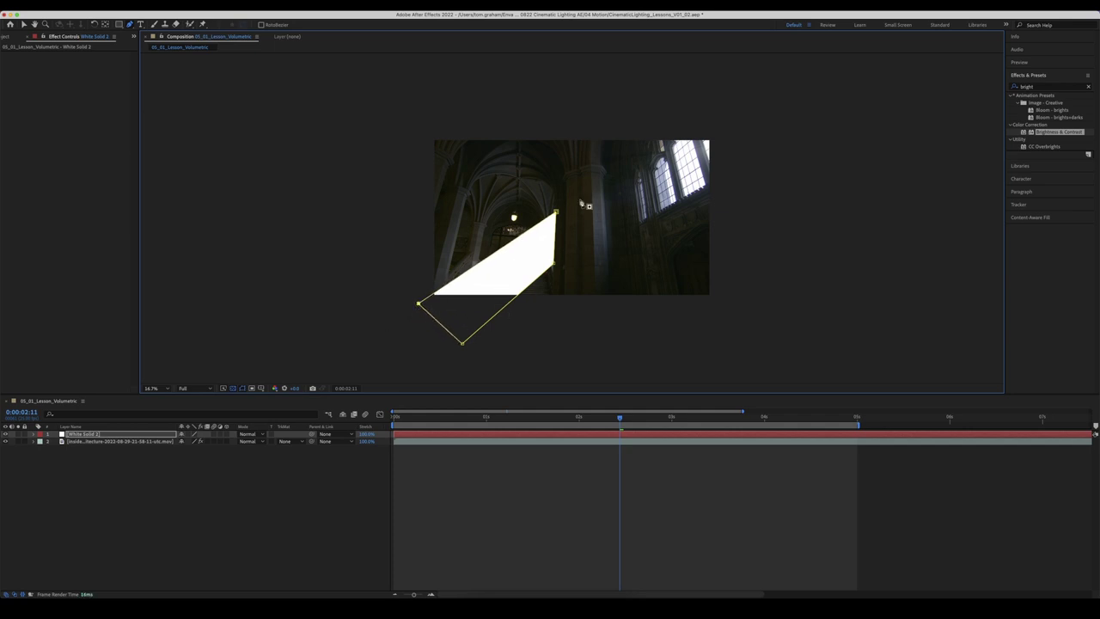
- Feather the mask by about 320 pixels and lower the white solid's Opacity to about 20%
key(period)
key(f)
drag(191, 448, 275, 448)
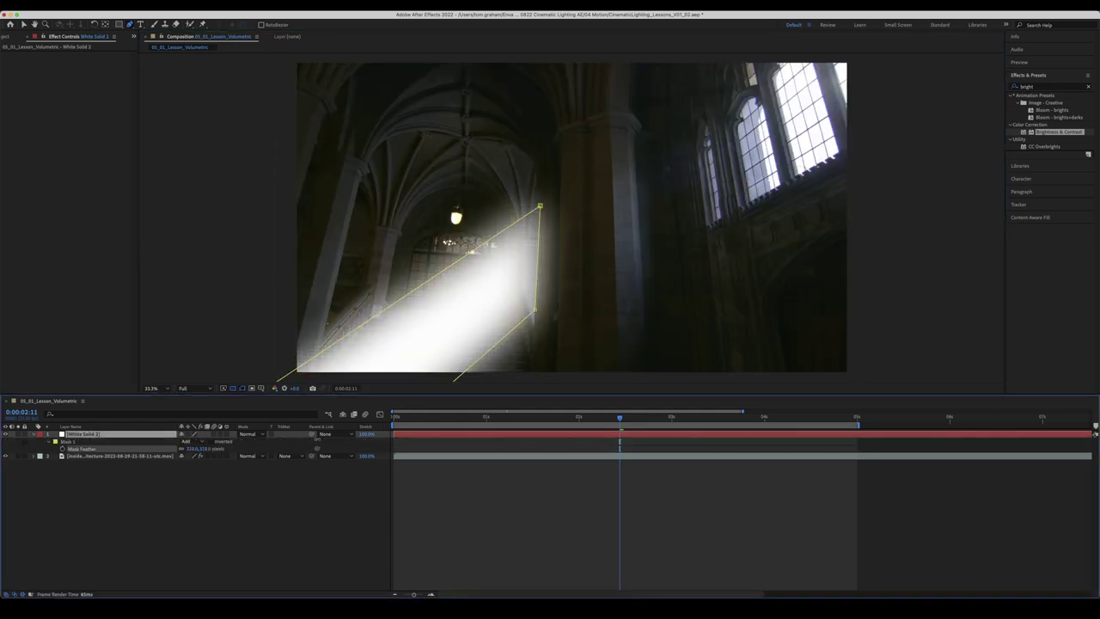
key(t)
drag(185, 441, 153, 444)
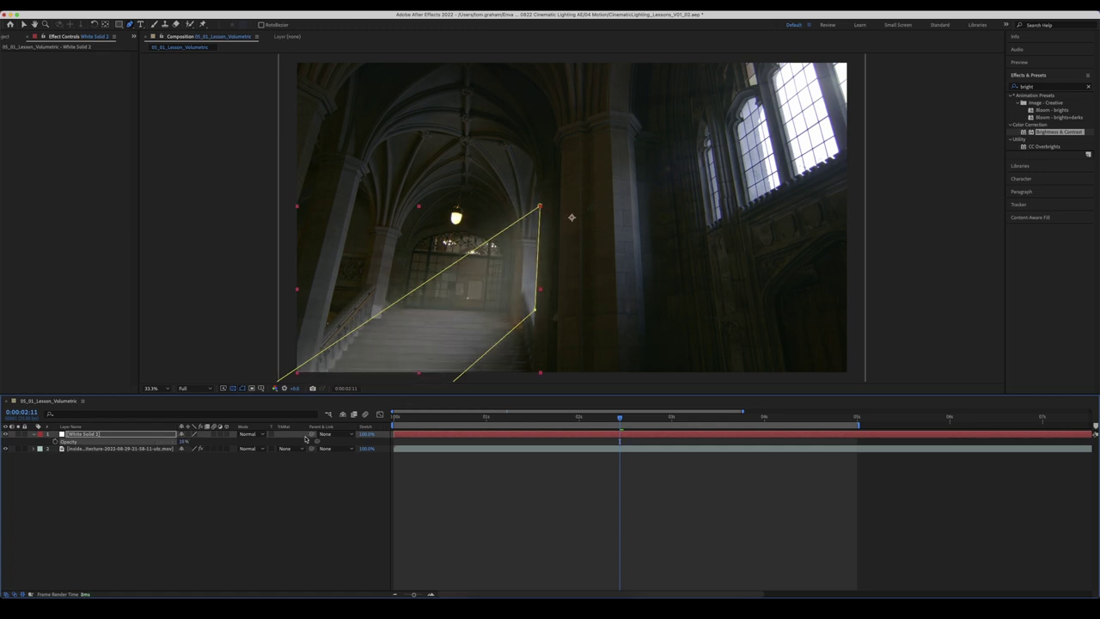
- Preview the composition and compare the shot with the white solid hidden and shown
click(288, 475)
key(comma)
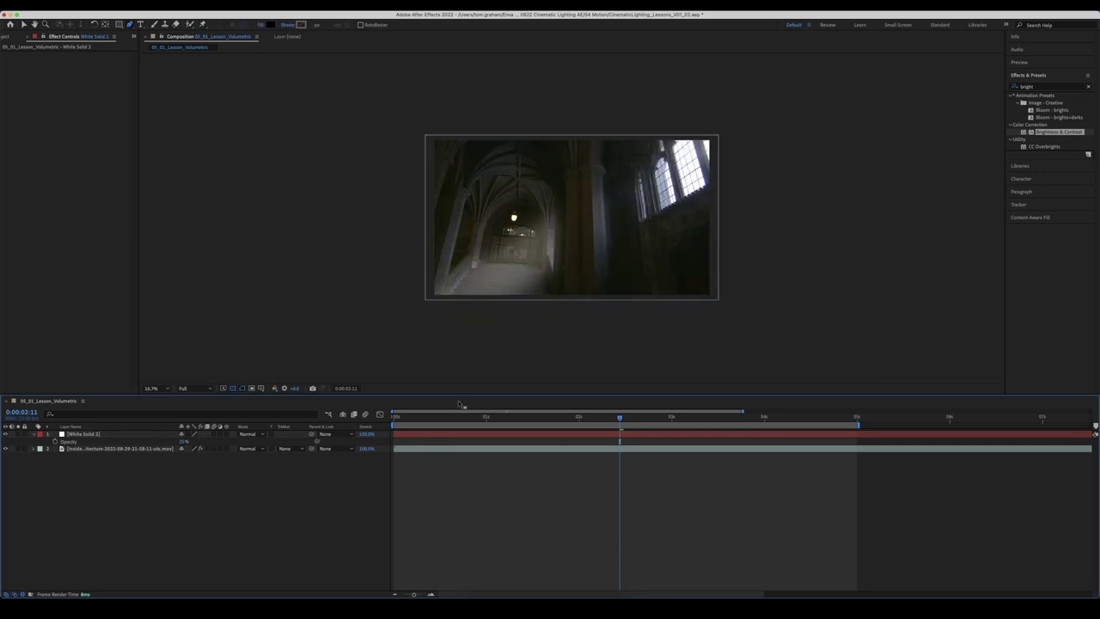
key(space)
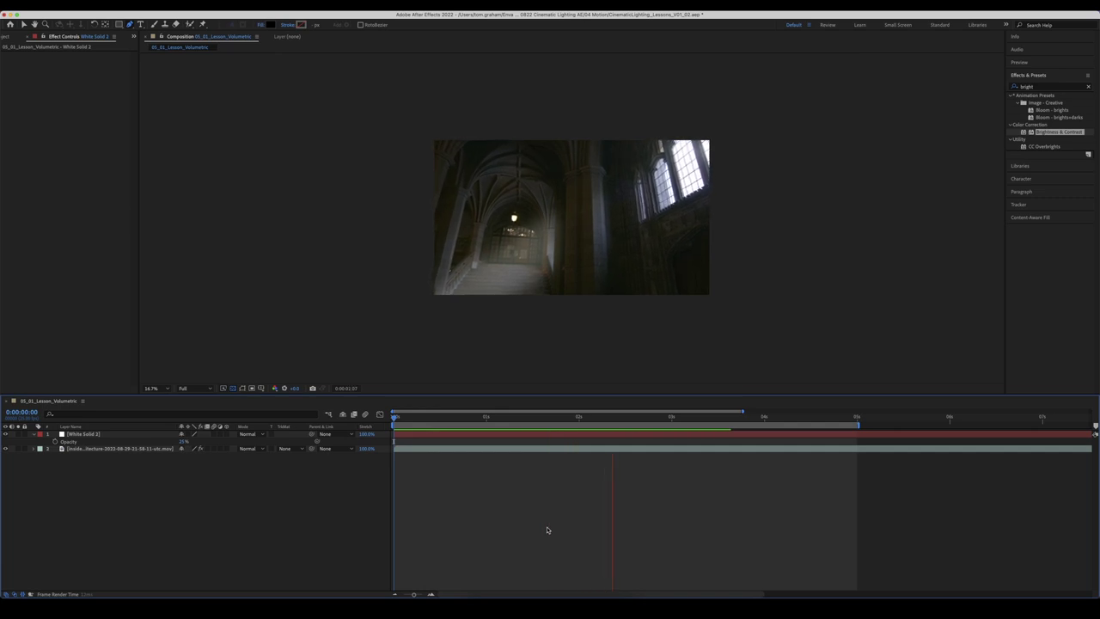
key(space)
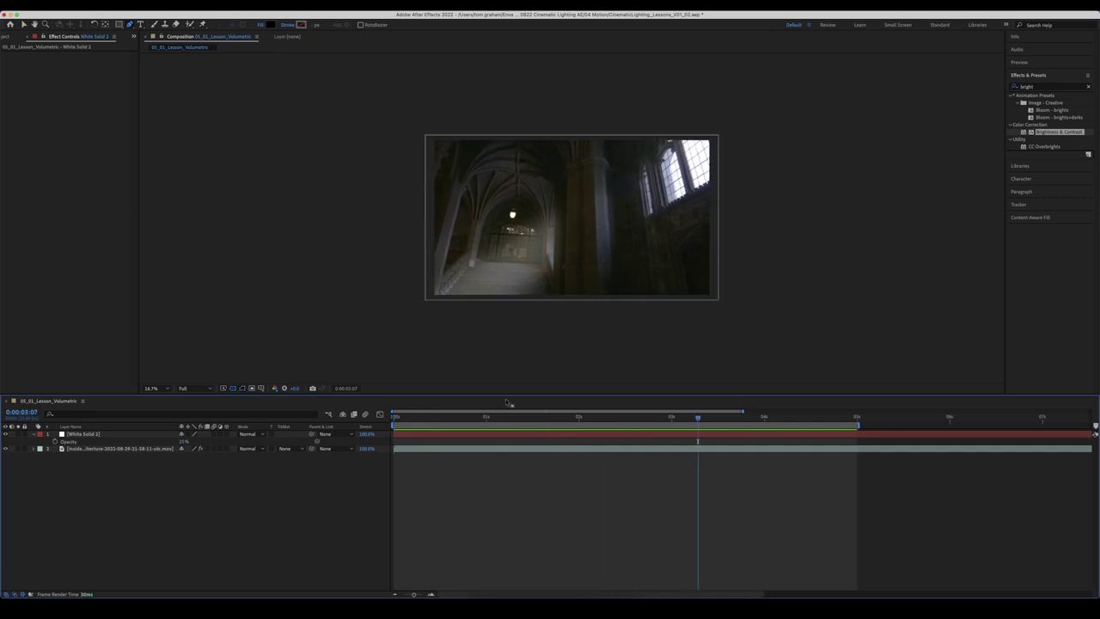
click(6, 434)
click(6, 434)
click(6, 433)
click(6, 433)
- Set a Mask Path keyframe for the white solid's mask at 0:00:00:00
key(Home)
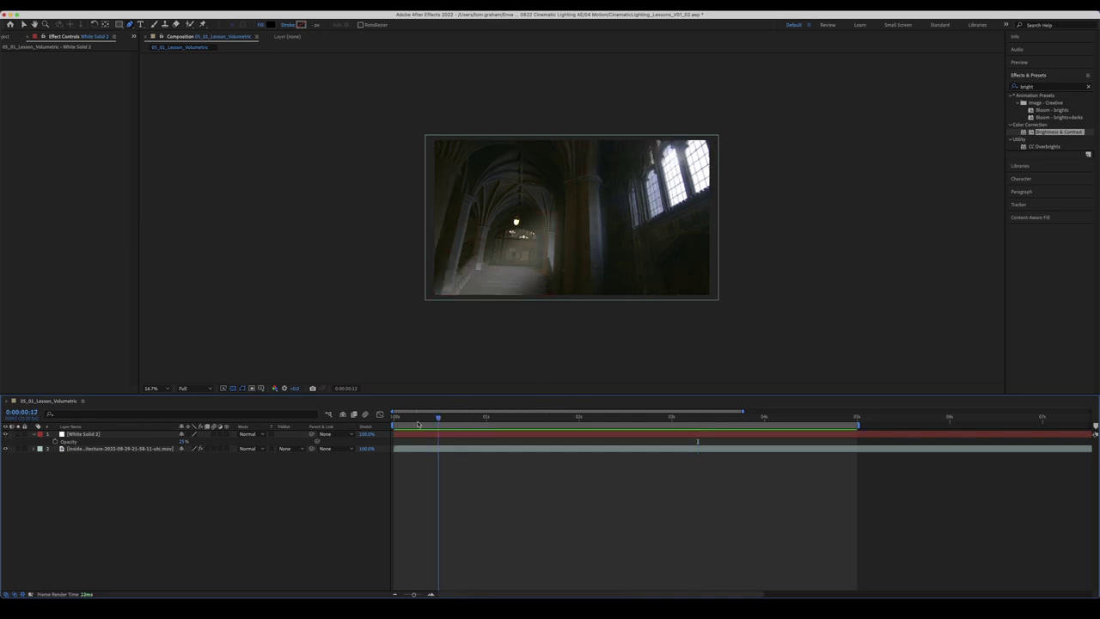
key(period)
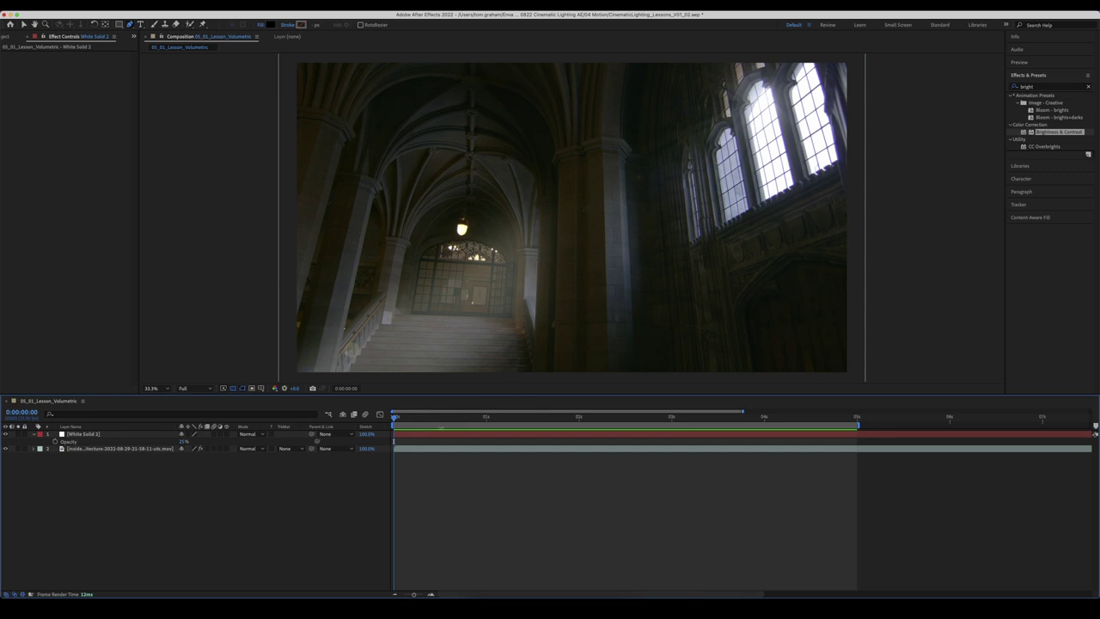
click(436, 435)
key(m)
click(71, 449)
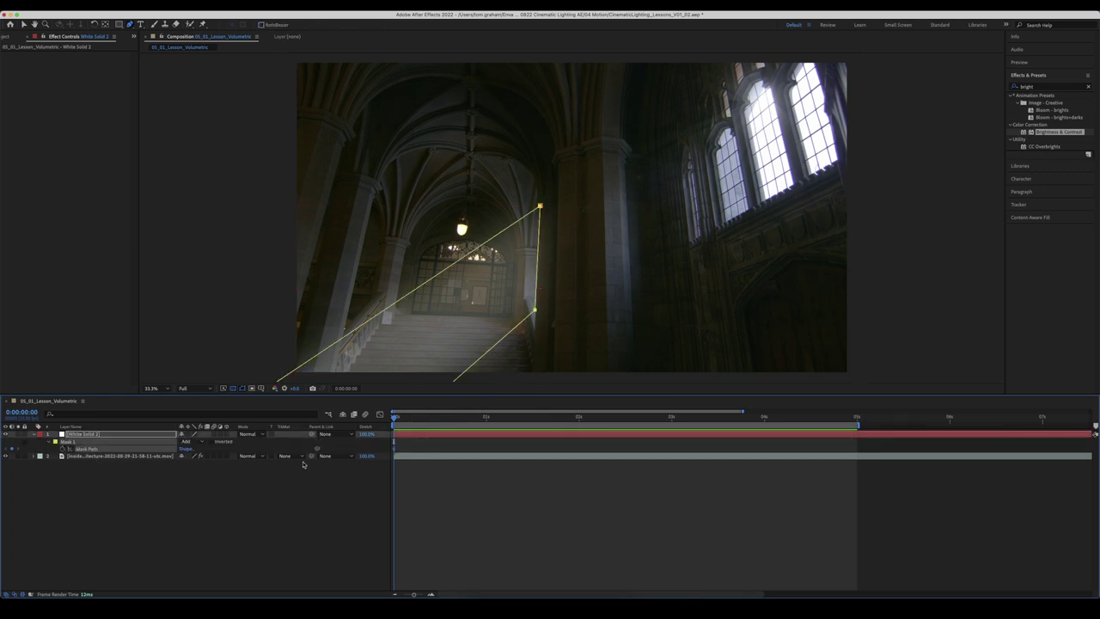
- Keyframe the Mask Path at 0:00:04:24 by moving the beam's corner near the column slightly upward, and scrub back to the start
drag(403, 421, 856, 416)
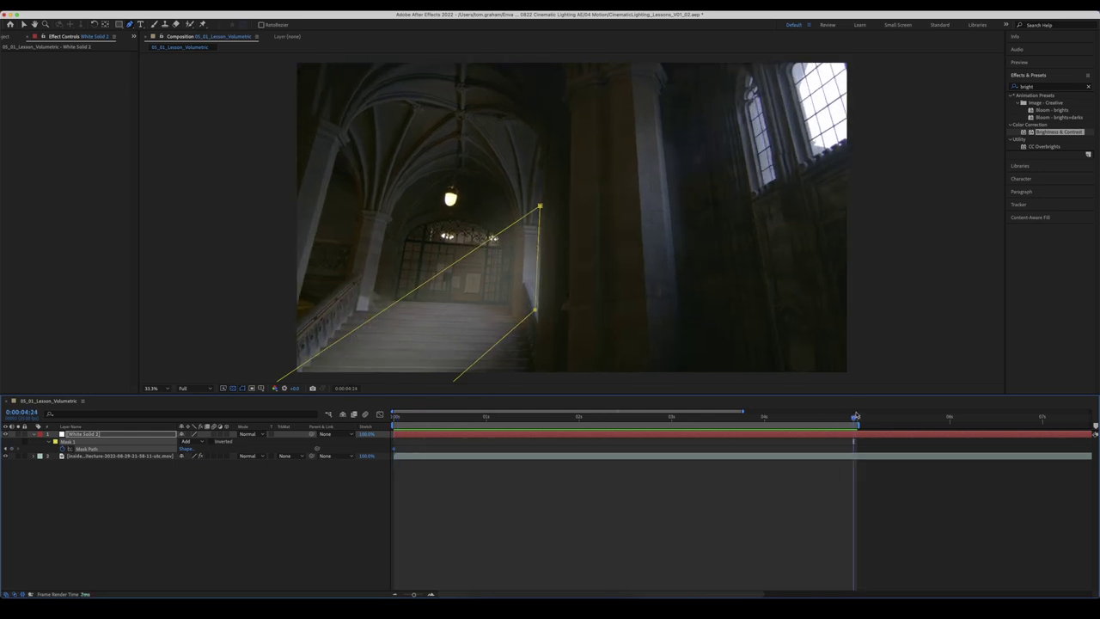
drag(540, 206, 545, 184)
drag(855, 419, 375, 460)
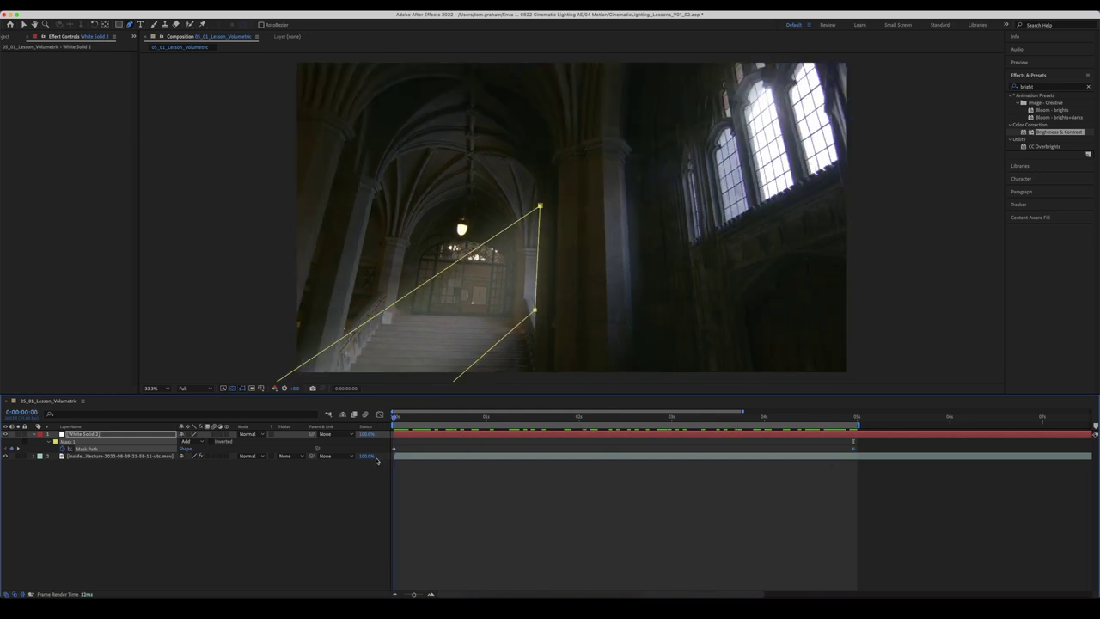
- Collapse the properties of all layers and preview the animated light beam
click(219, 495)
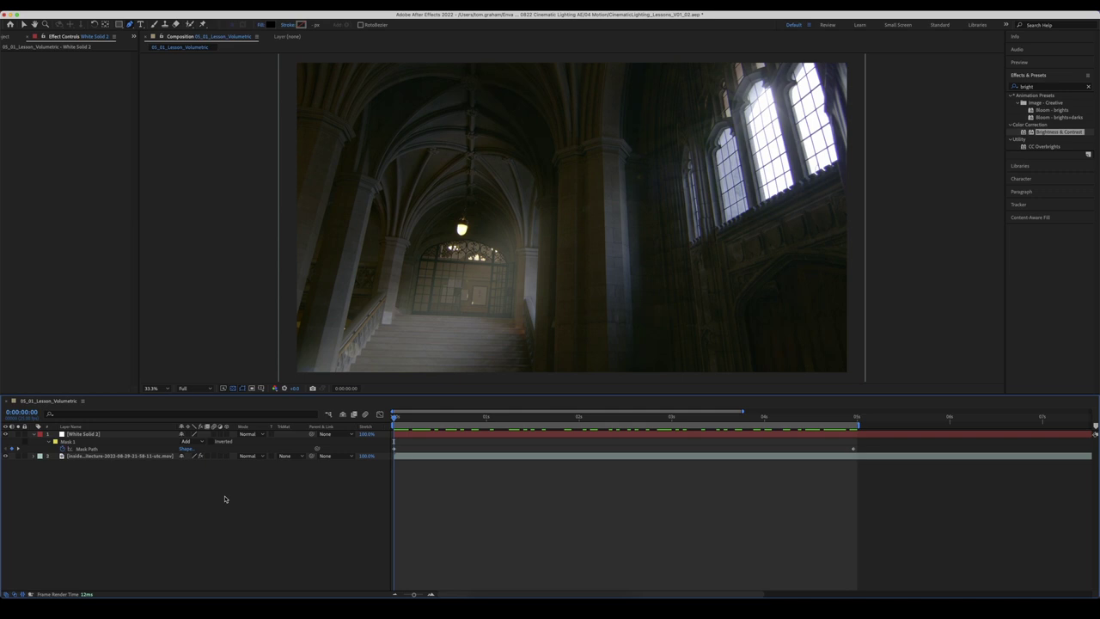
key(super+a)
key(u)
click(291, 524)
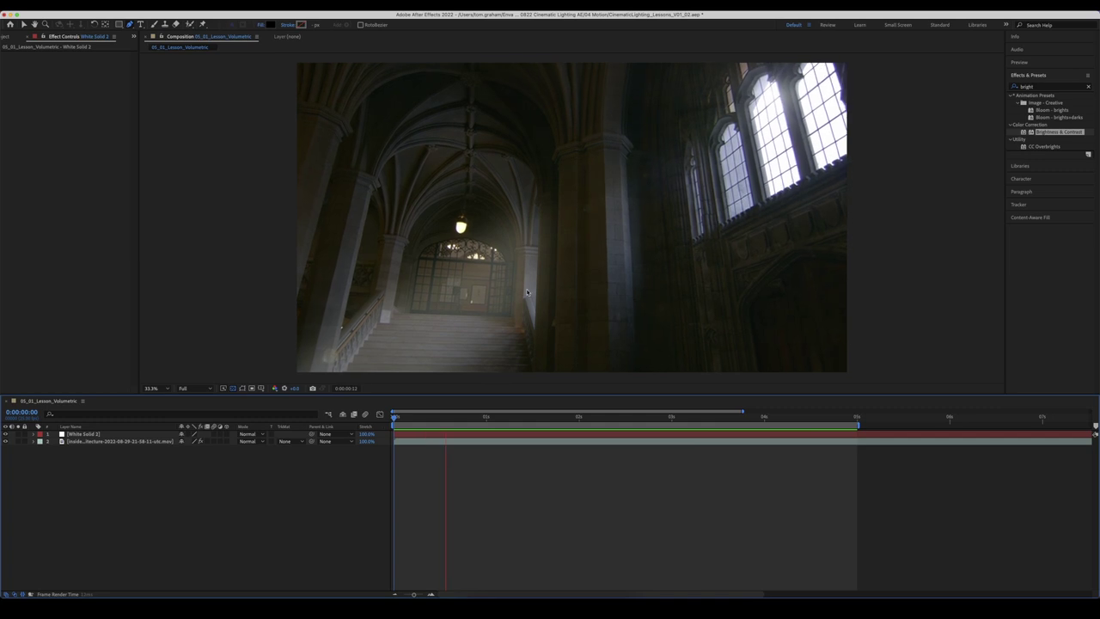
key(space)
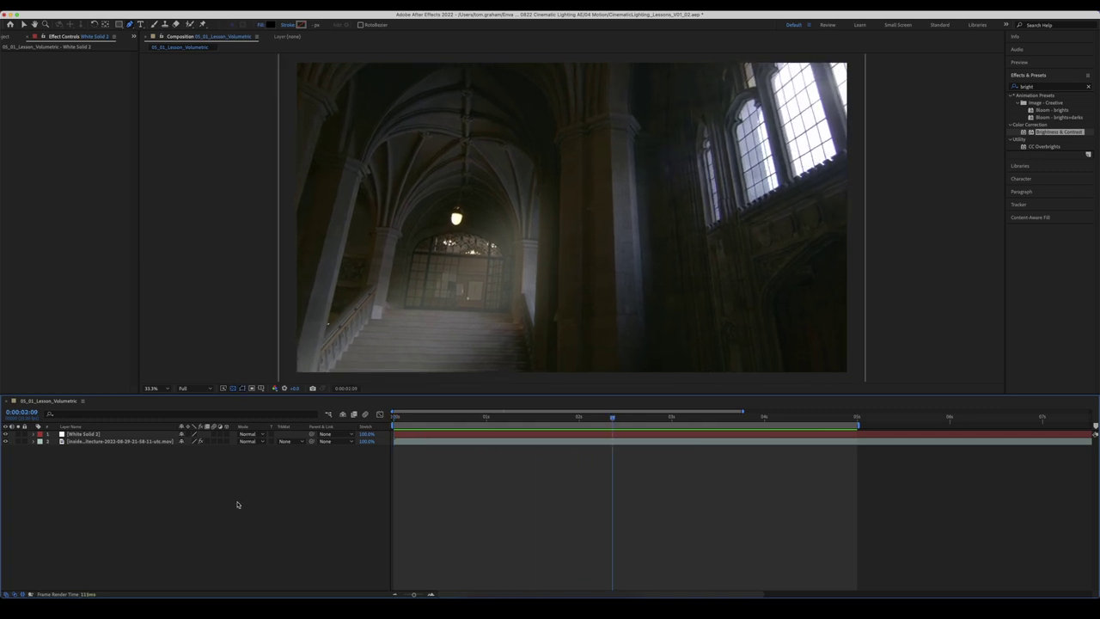
- Duplicate the church footage, strip the effects from the lower copy, and hide the white solid and the graded layer above it
click(139, 444)
key(ctrl+d)
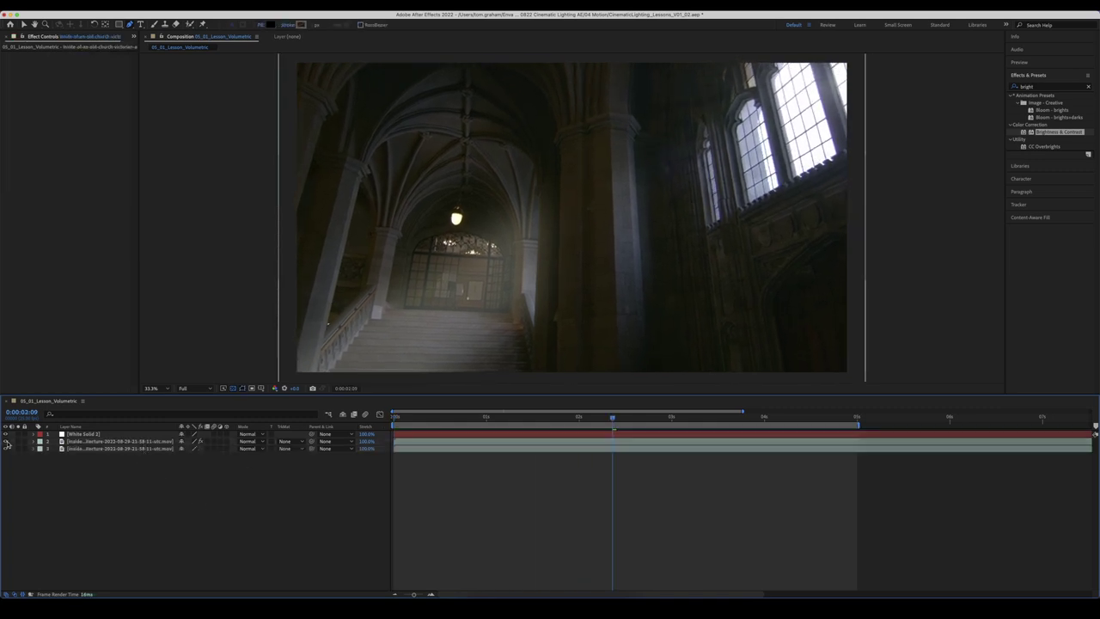
click(5, 434)
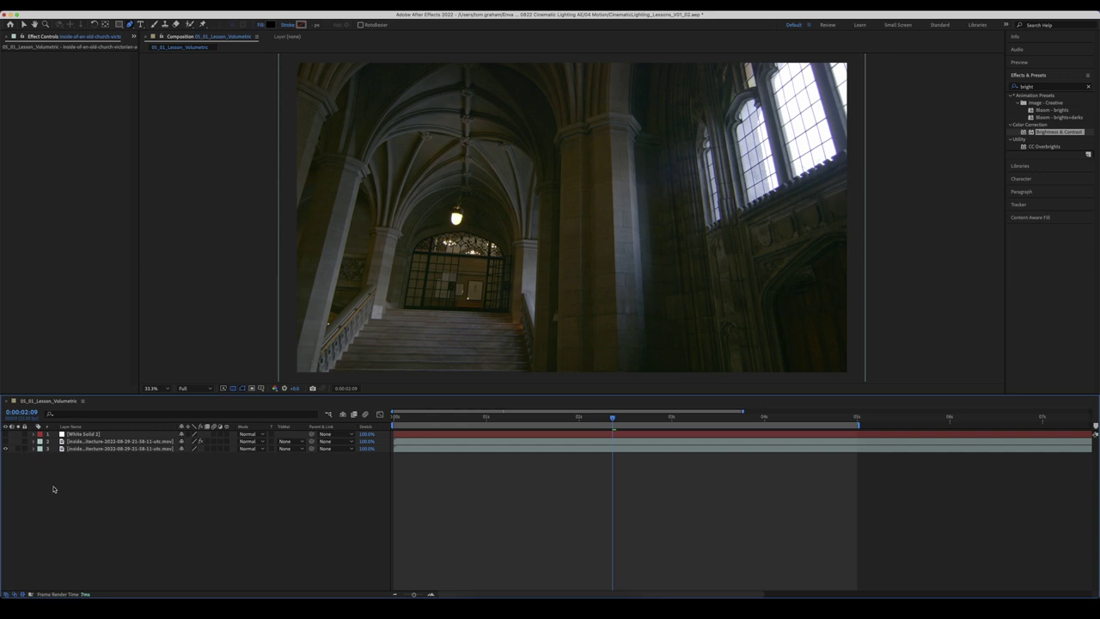
- Play the untreated footage from the start and show the graded footage layer again to compare before and after
key(Home)
key(space)
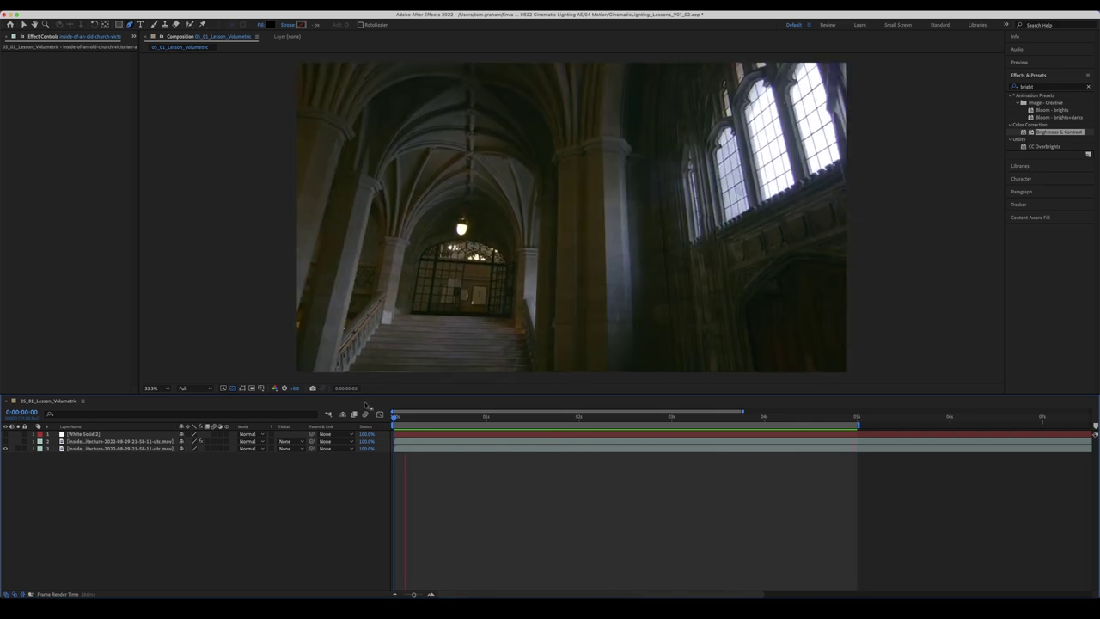
click(7, 441)
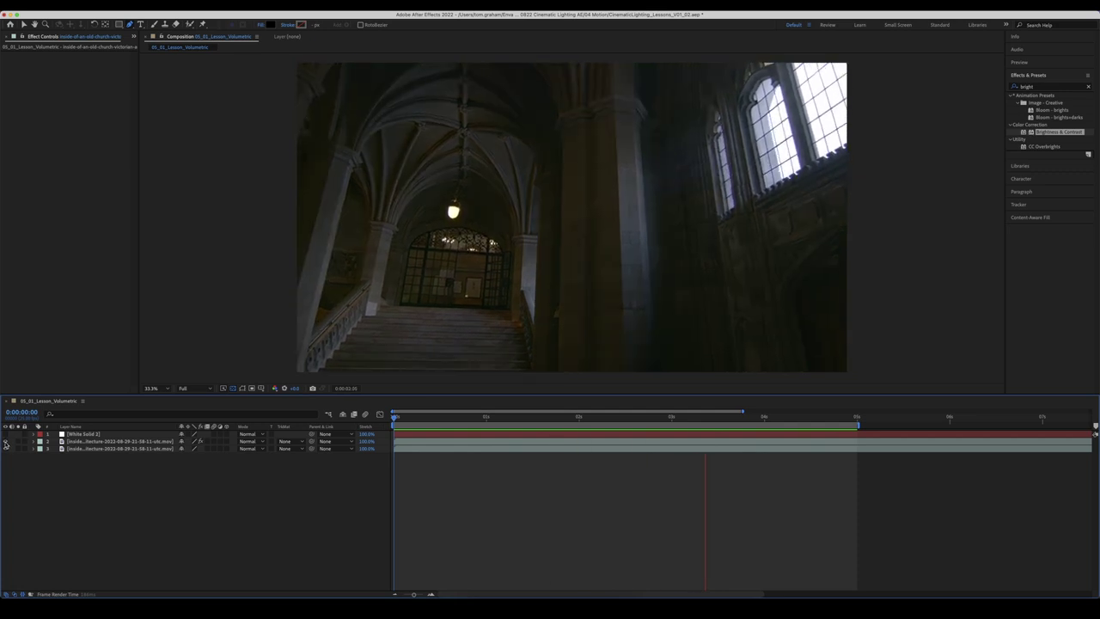